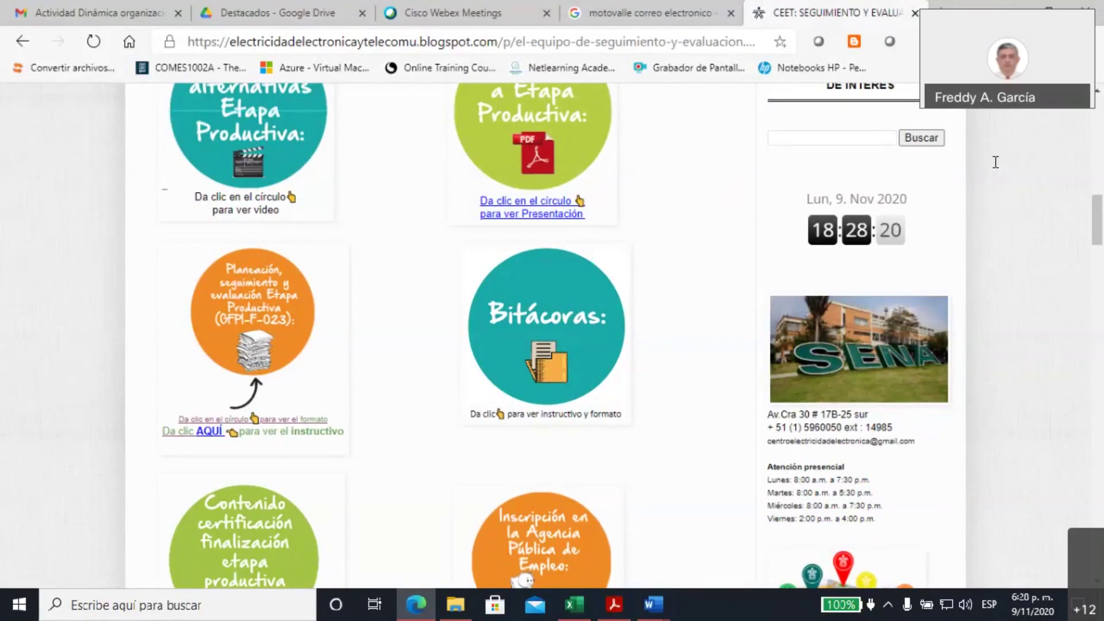
Scroll back up to the blog header and the Seguimiento y Evaluación introduction
scroll(693, 253, "up", 4)
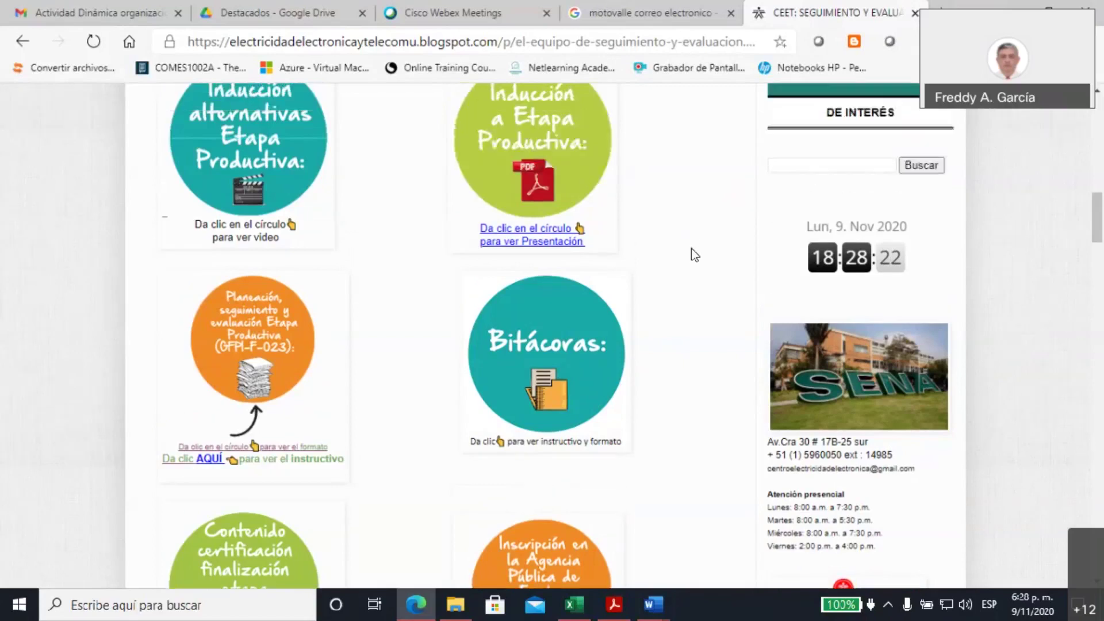
scroll(693, 254, "up", 15)
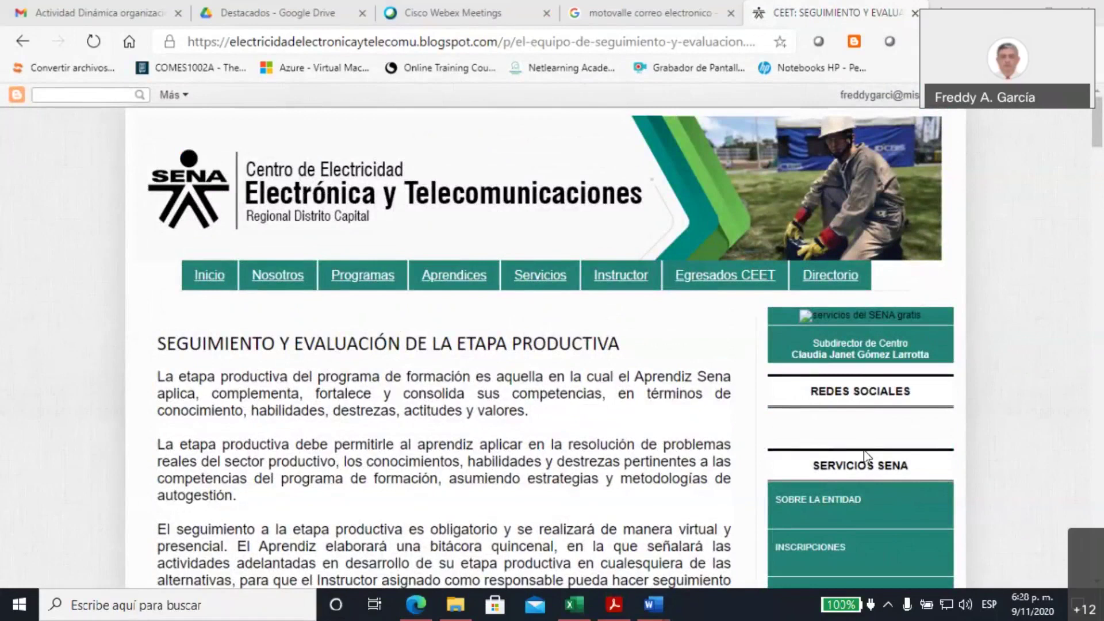
Bring the GFPI-F-135 guide forward, highlight the Quiénes somos to organigrama questions, and reach 3.3.2
mouse_move(656, 609)
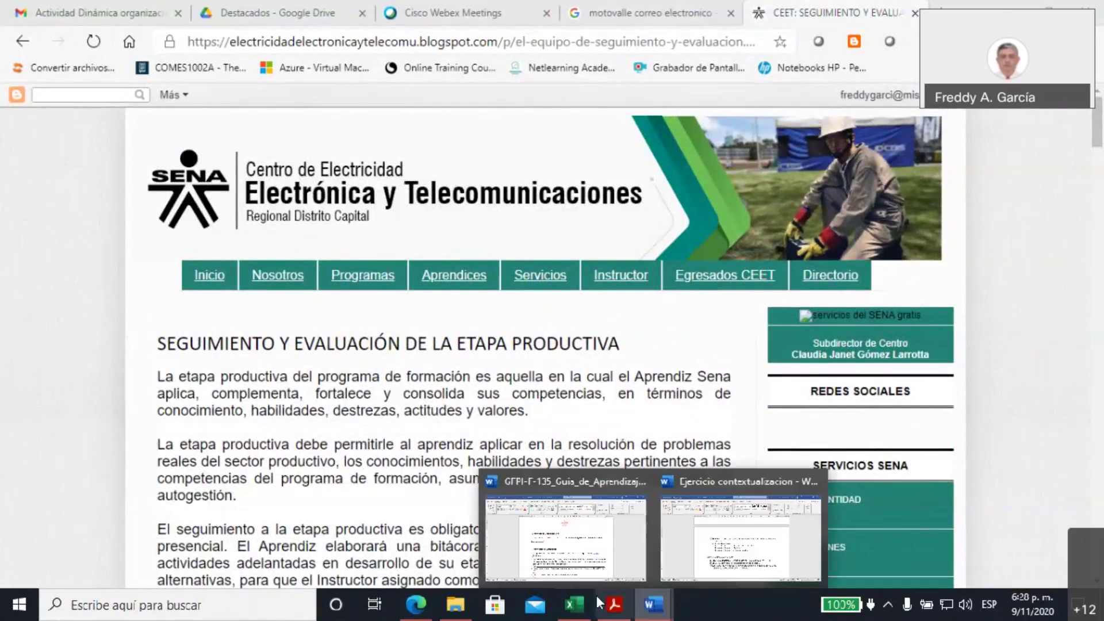
left_click(555, 560)
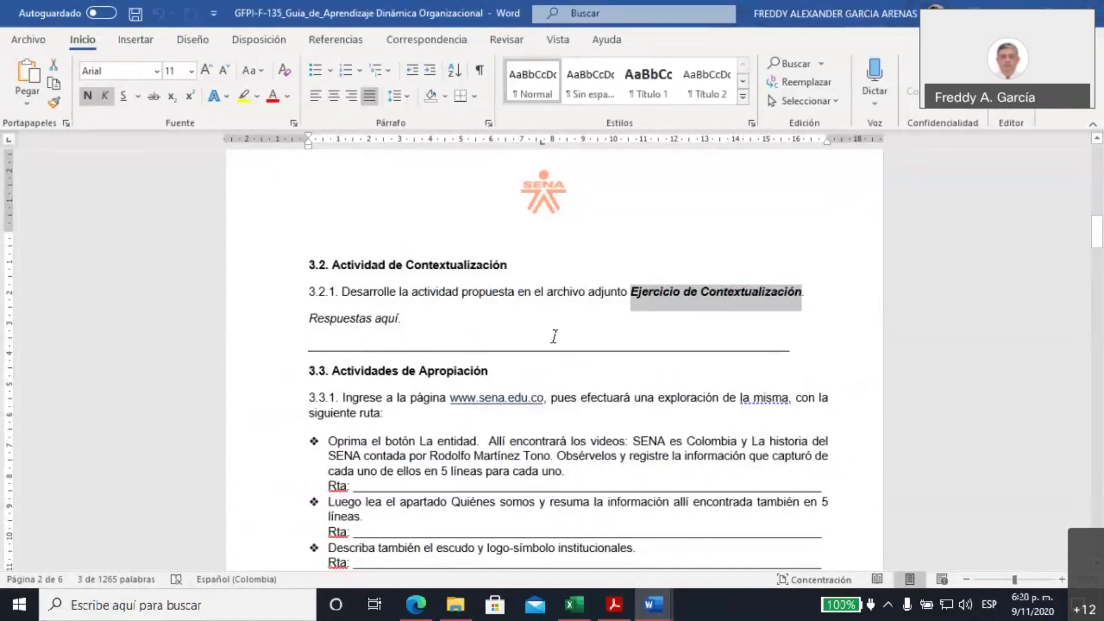
scroll(546, 368, "down", 5)
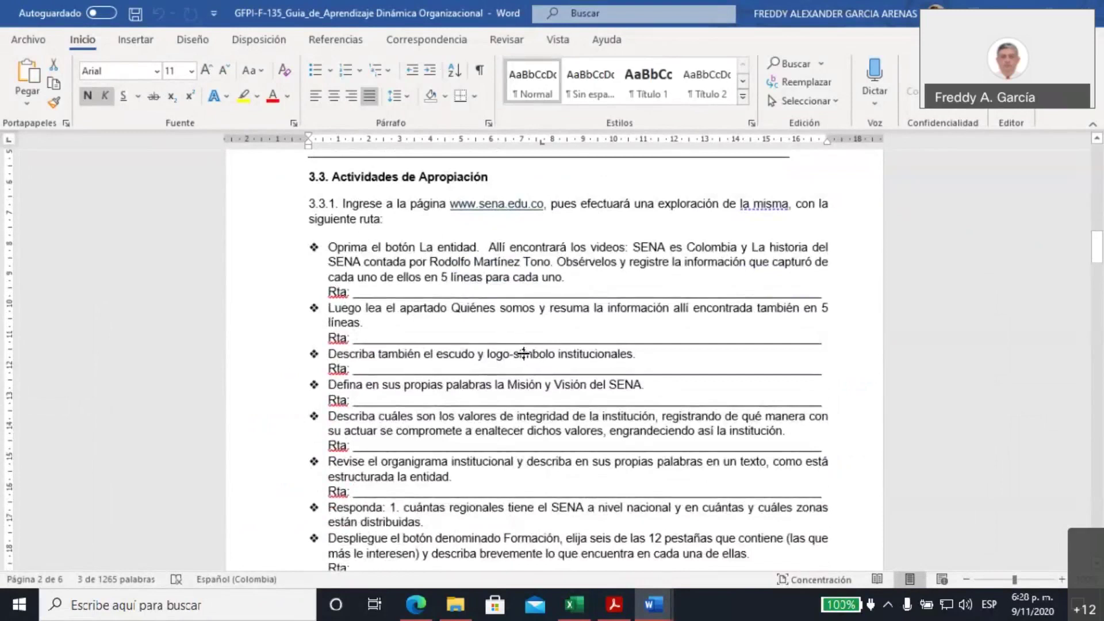
scroll(523, 353, "down", 1)
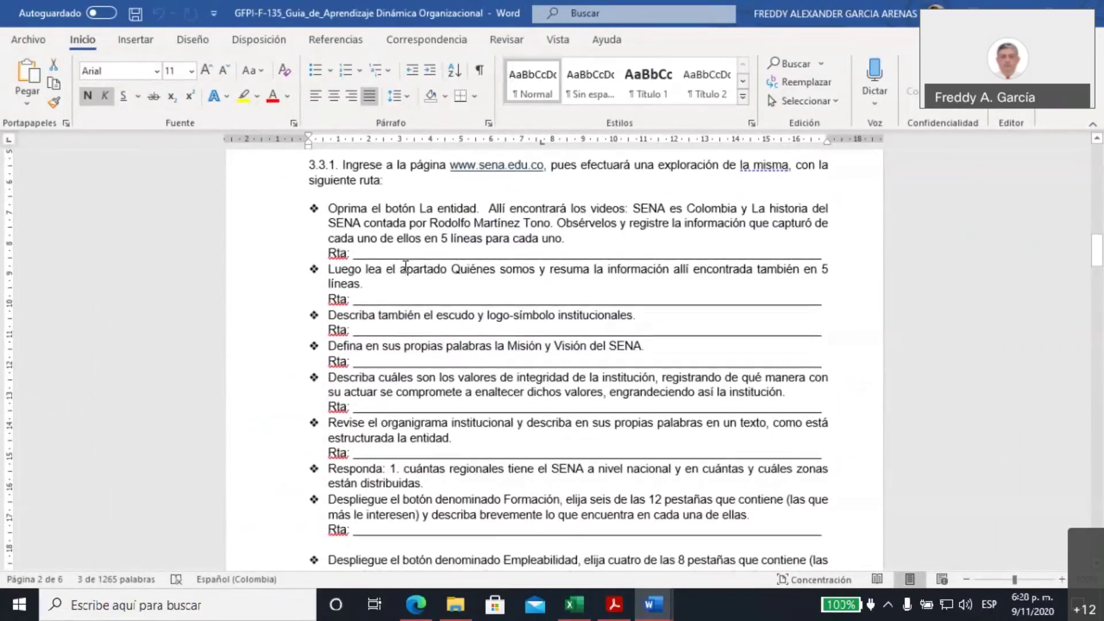
left_click_drag(402, 268, 585, 445)
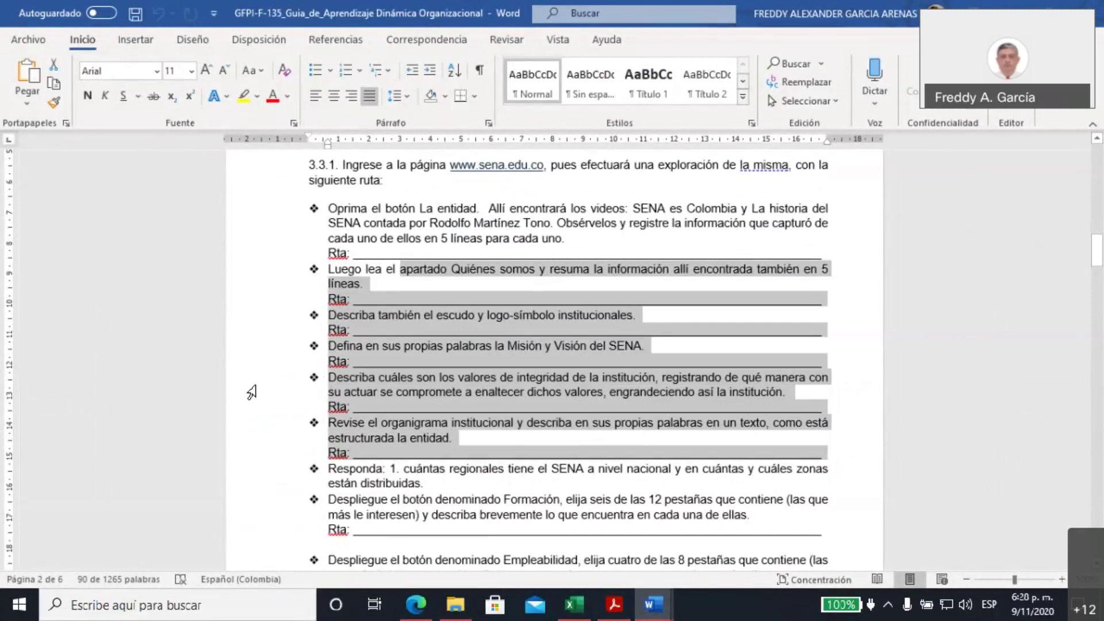
scroll(251, 392, "down", 10)
scroll(274, 394, "down", 3)
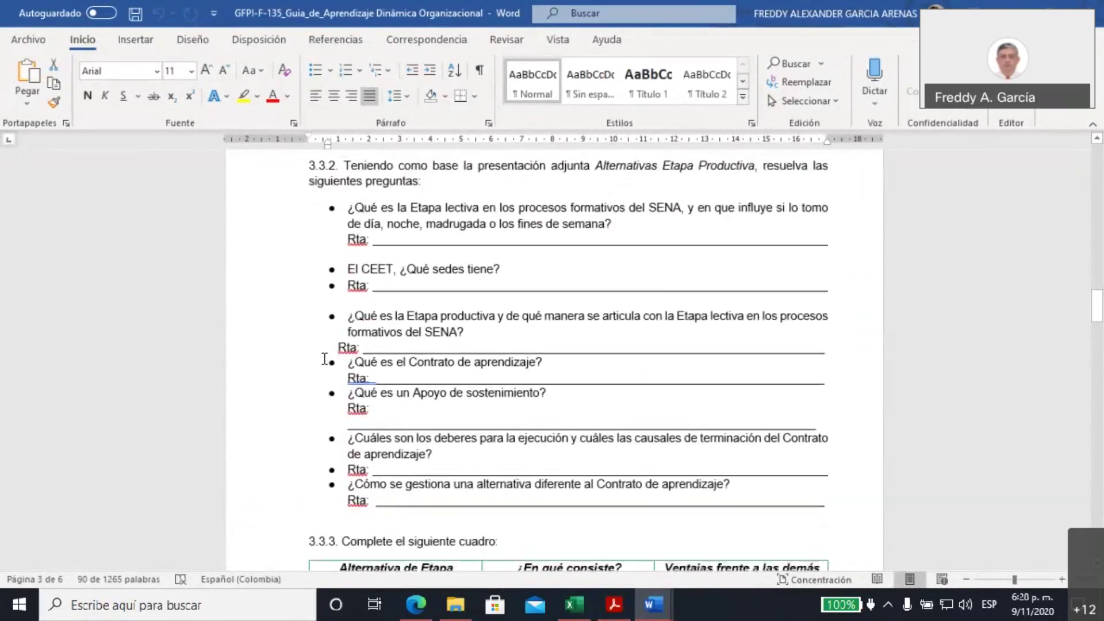
Highlight the terms CEET, Etapa productiva, Contrato de aprendizaje and Apoyo de sostenimiento
scroll(325, 359, "up", 1)
left_click_drag(364, 273, 393, 273)
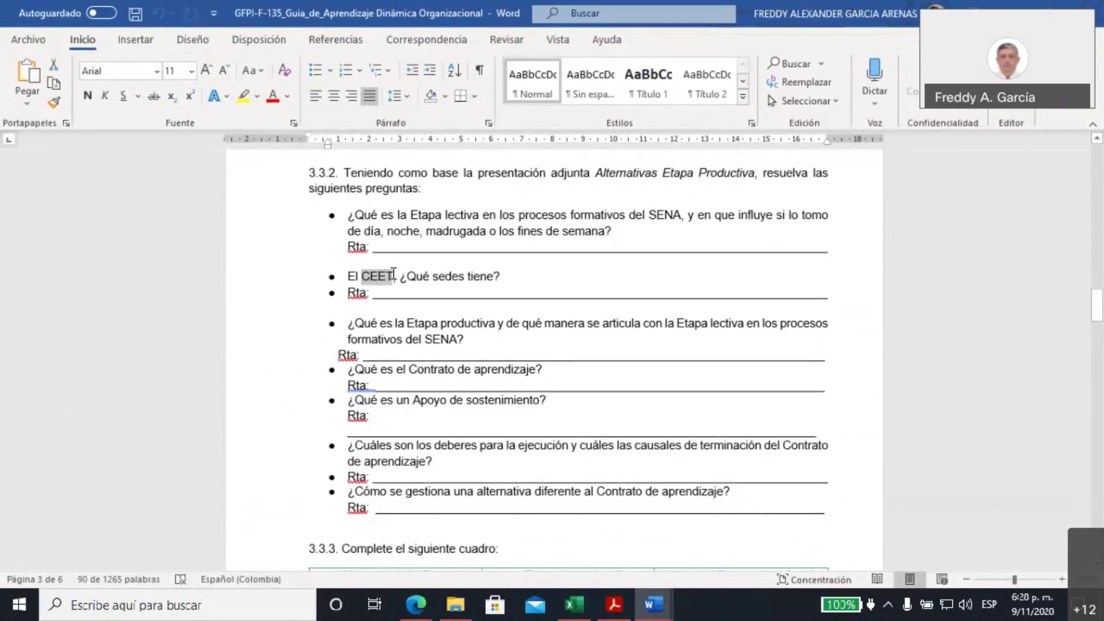
left_click_drag(407, 323, 496, 324)
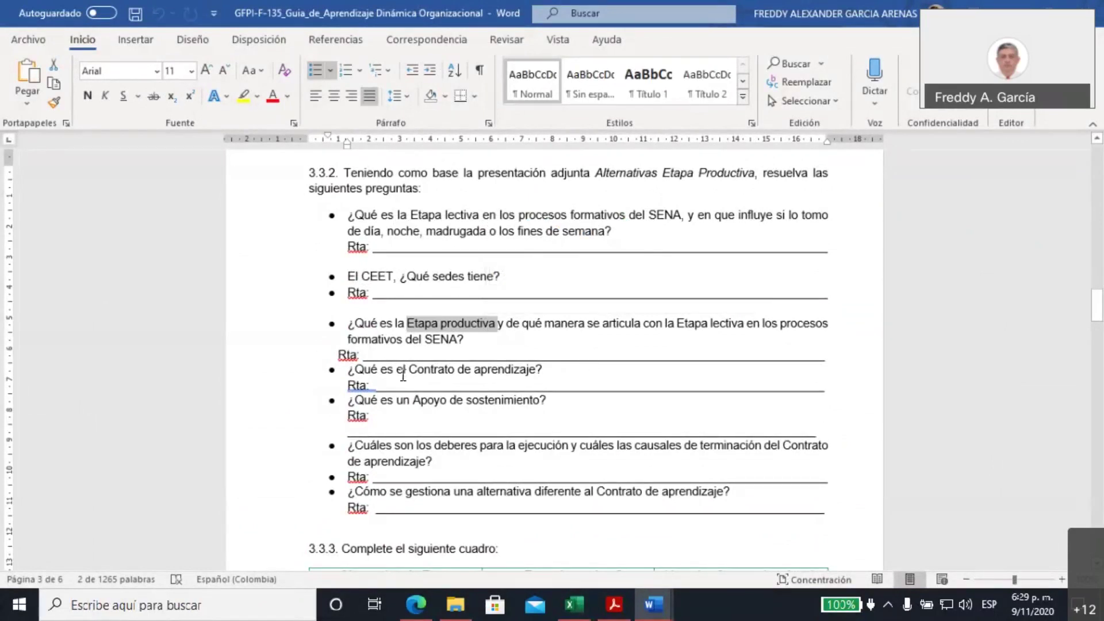
left_click_drag(409, 369, 536, 368)
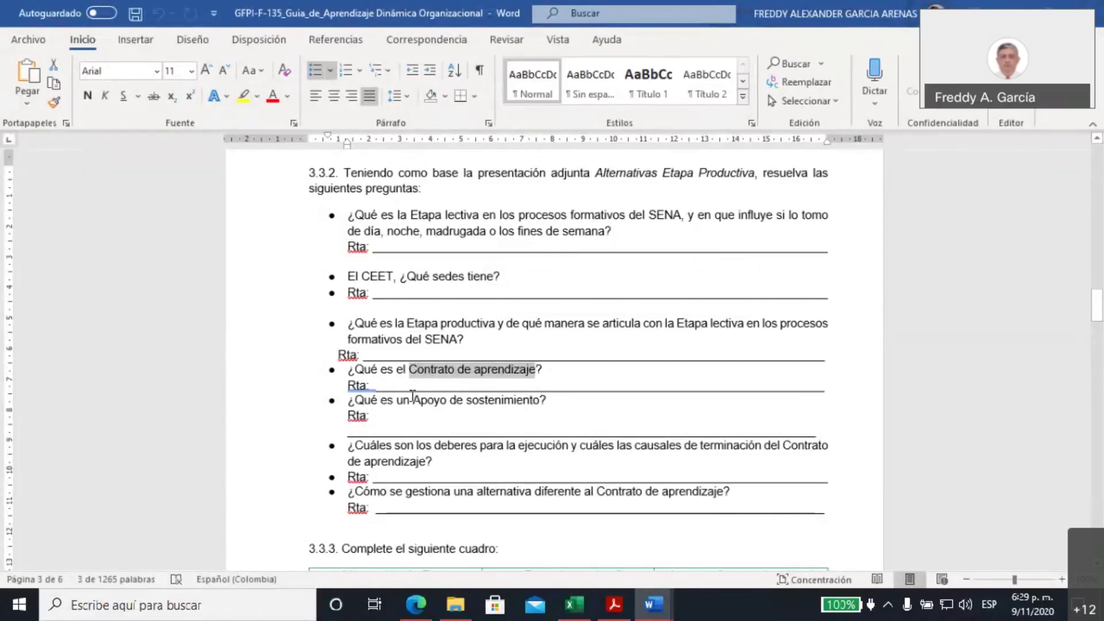
left_click_drag(413, 400, 535, 400)
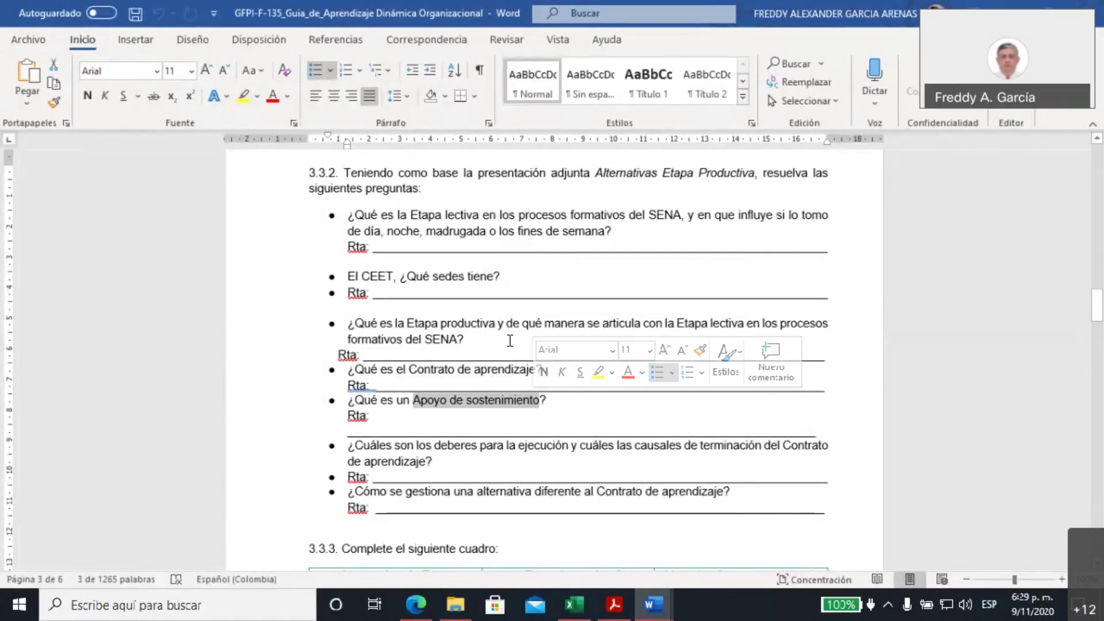
Scroll down to the 3.3.3 table, then back up to section 3.2 Contextualización
scroll(510, 341, "down", 3)
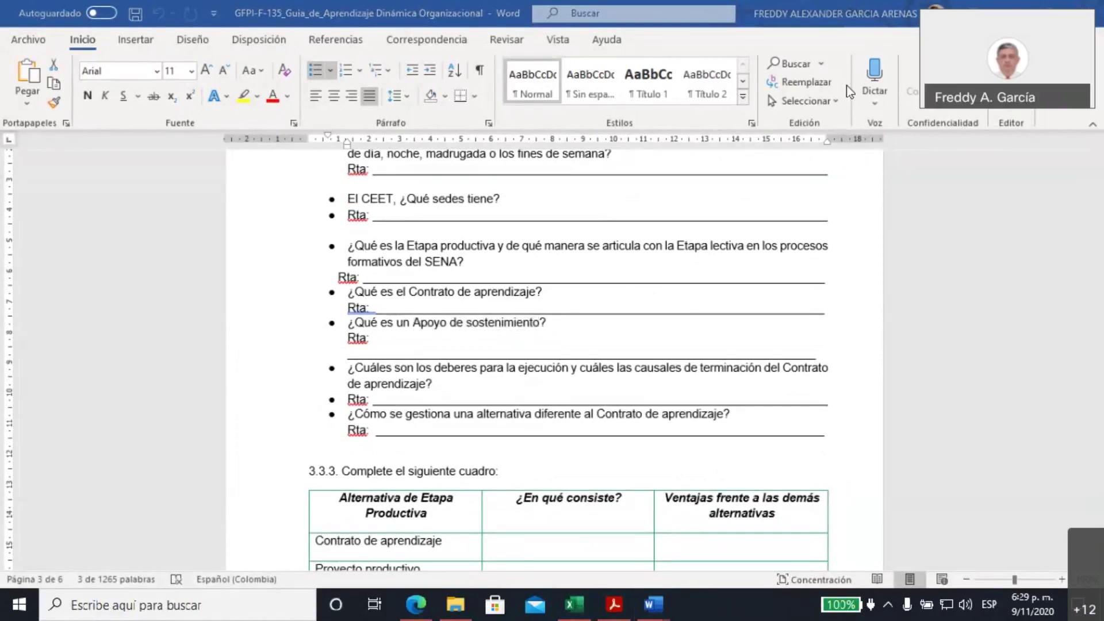
scroll(542, 395, "down", 10)
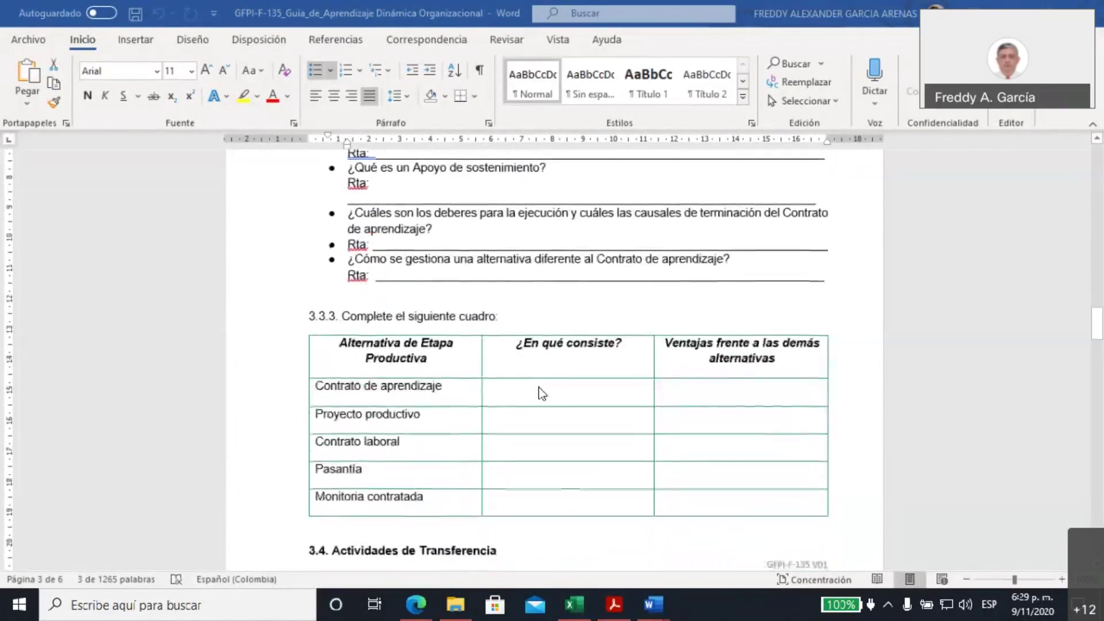
scroll(543, 396, "up", 8)
scroll(540, 395, "up", 15)
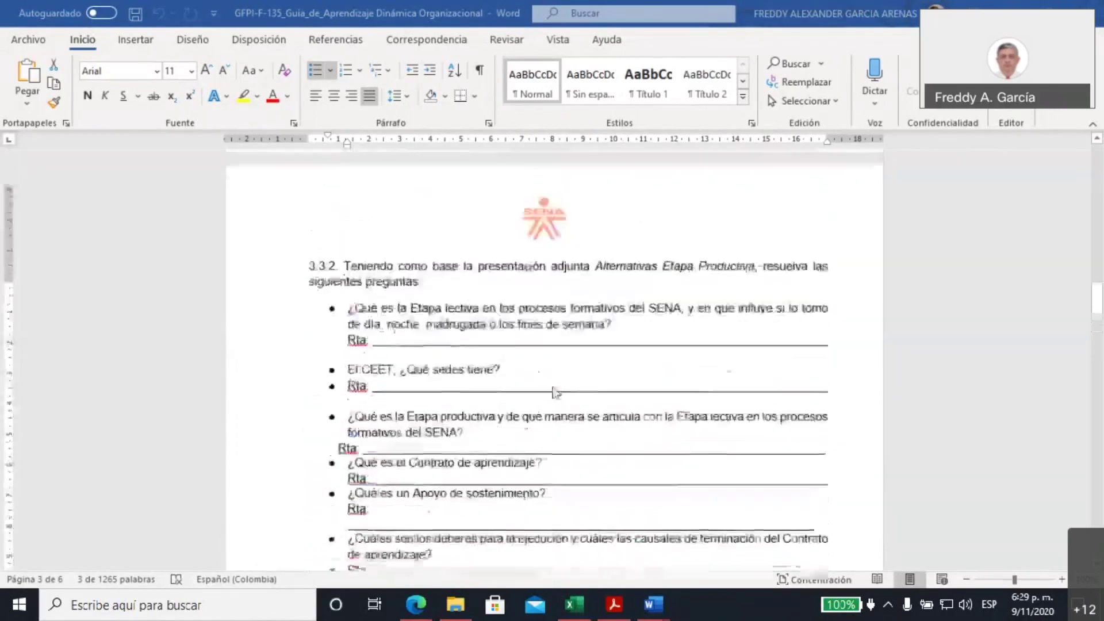
scroll(595, 371, "up", 10)
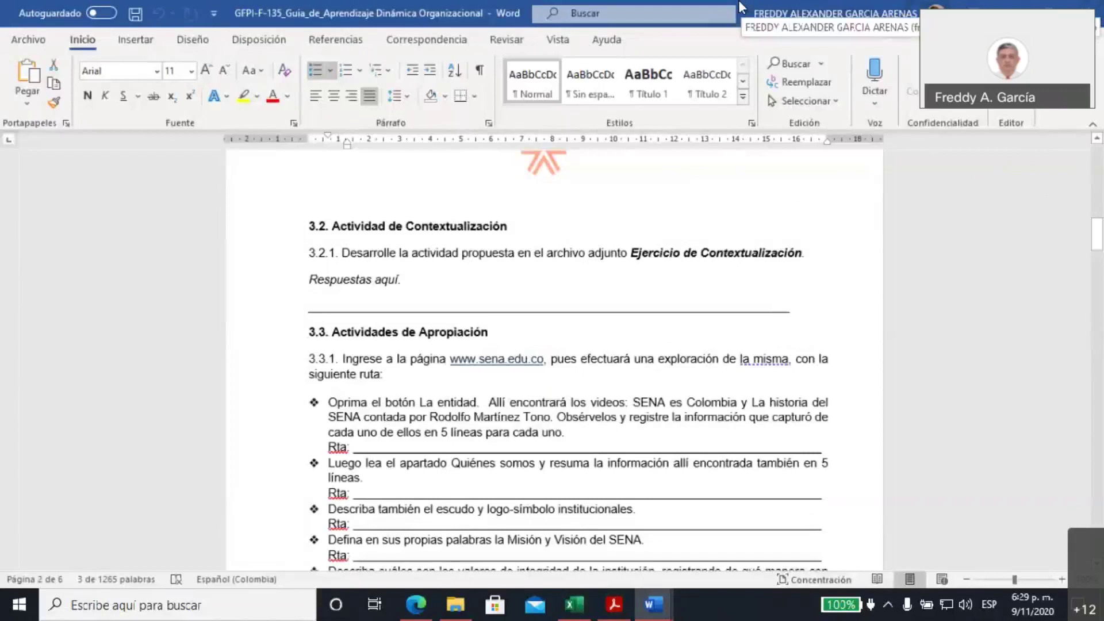
Minimize Word and search Google for 'sena sofia plus' in a new browser tab
left_click_drag(742, 7, 705, 163)
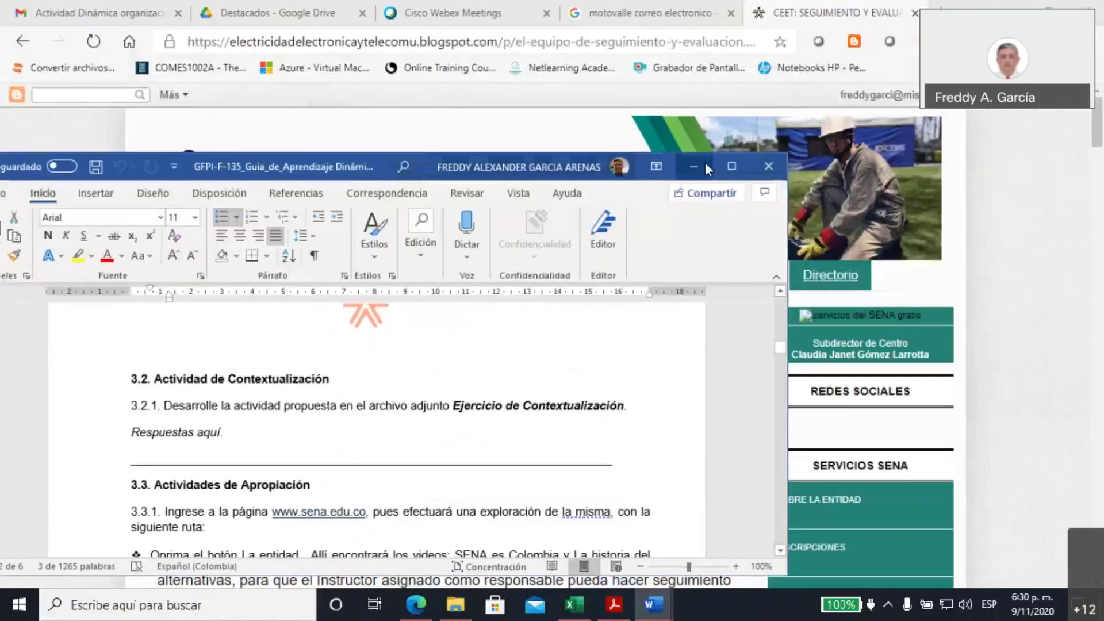
left_click(694, 167)
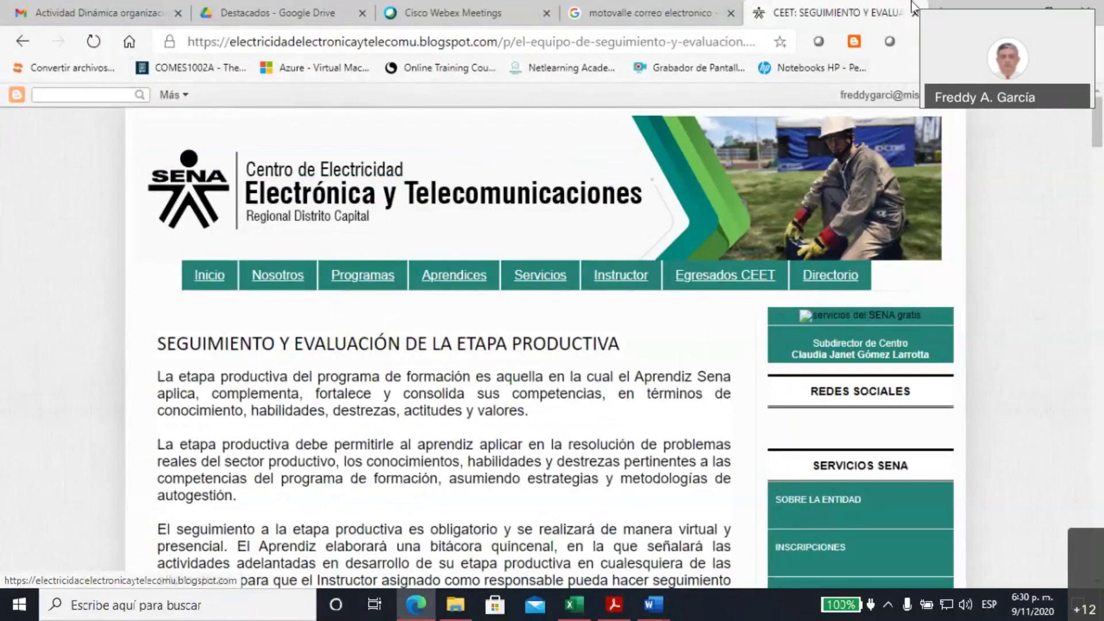
left_click(942, 7)
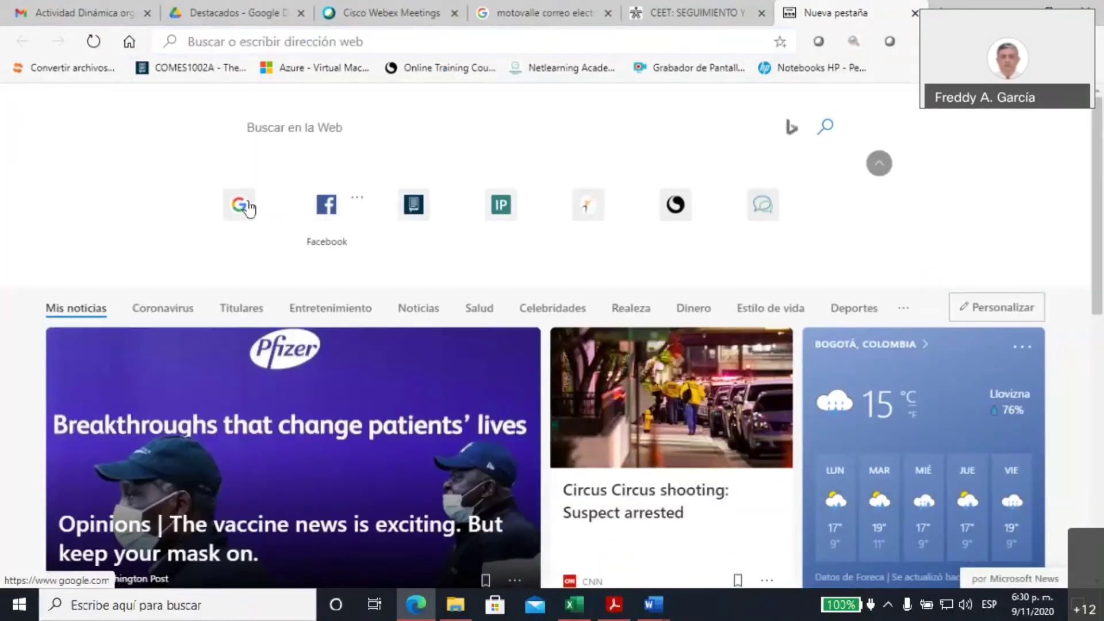
left_click(242, 207)
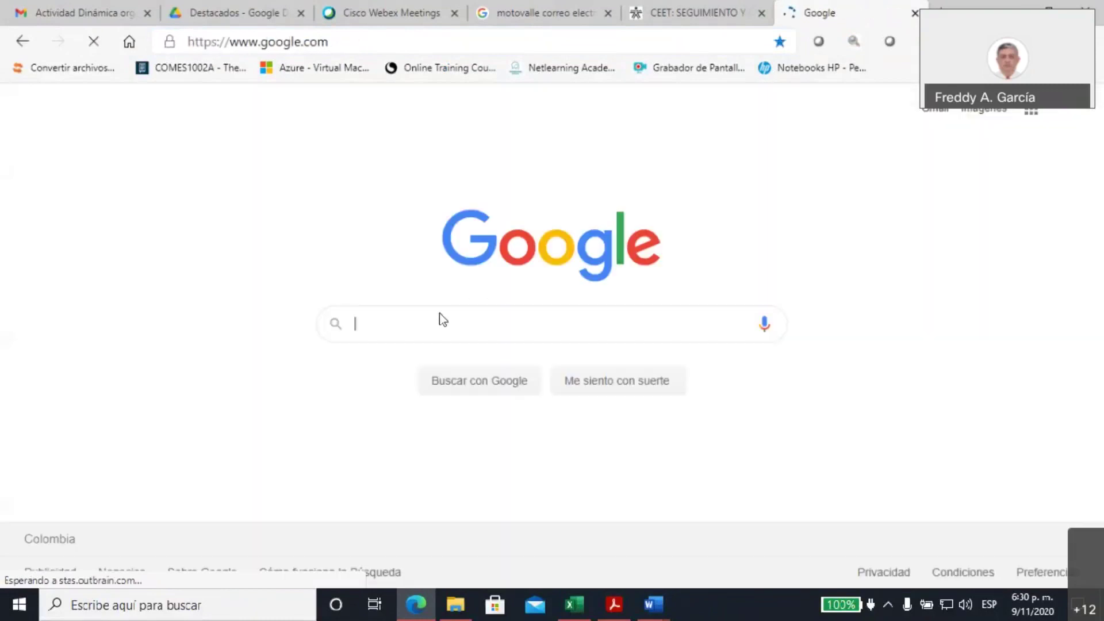
type("sena")
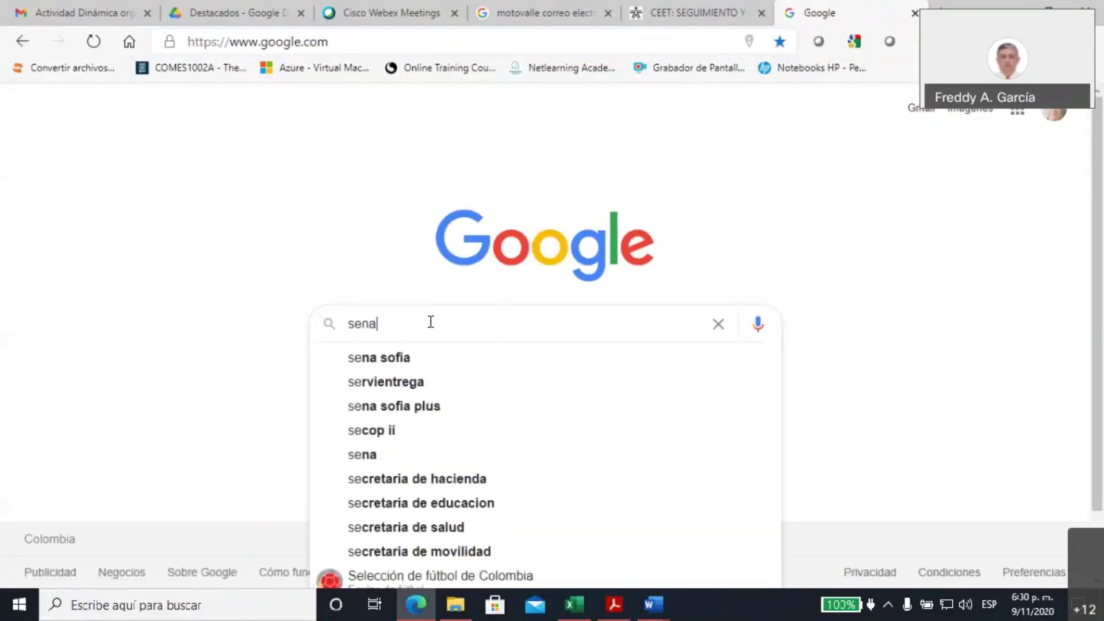
type(" sofia plus")
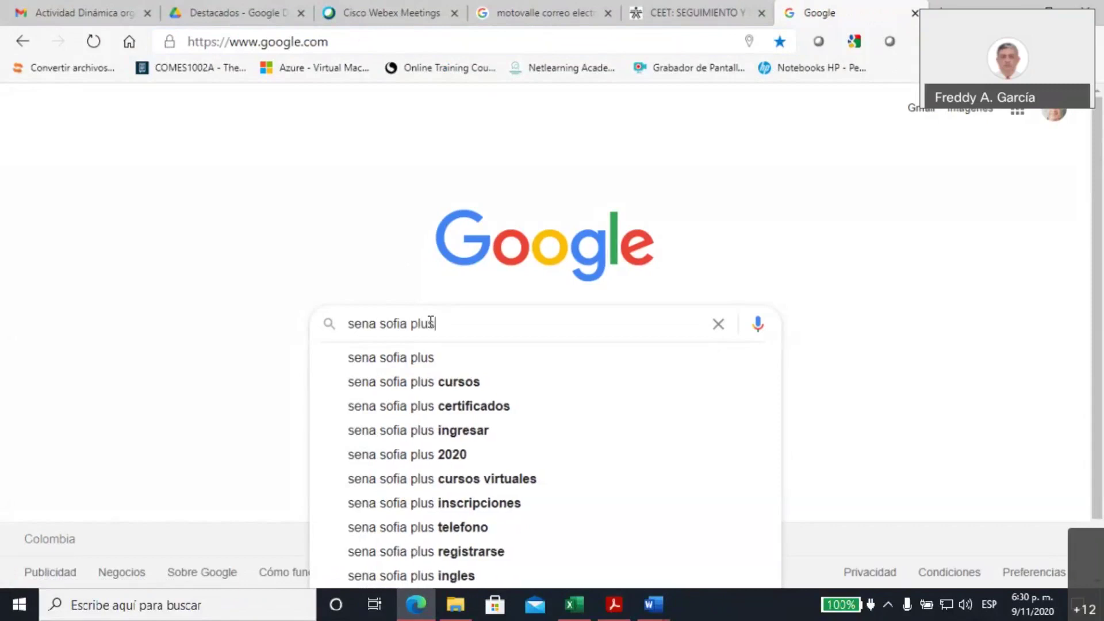
key("Return")
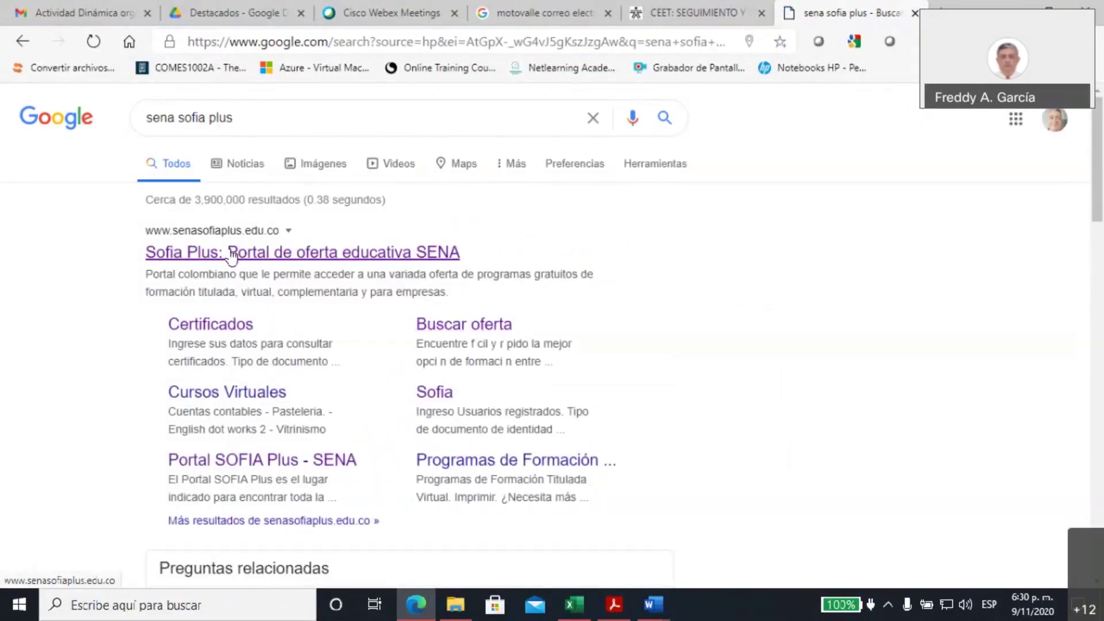
Open the Sofia Plus educational offer portal result and dismiss its promotional popup
left_click(266, 255)
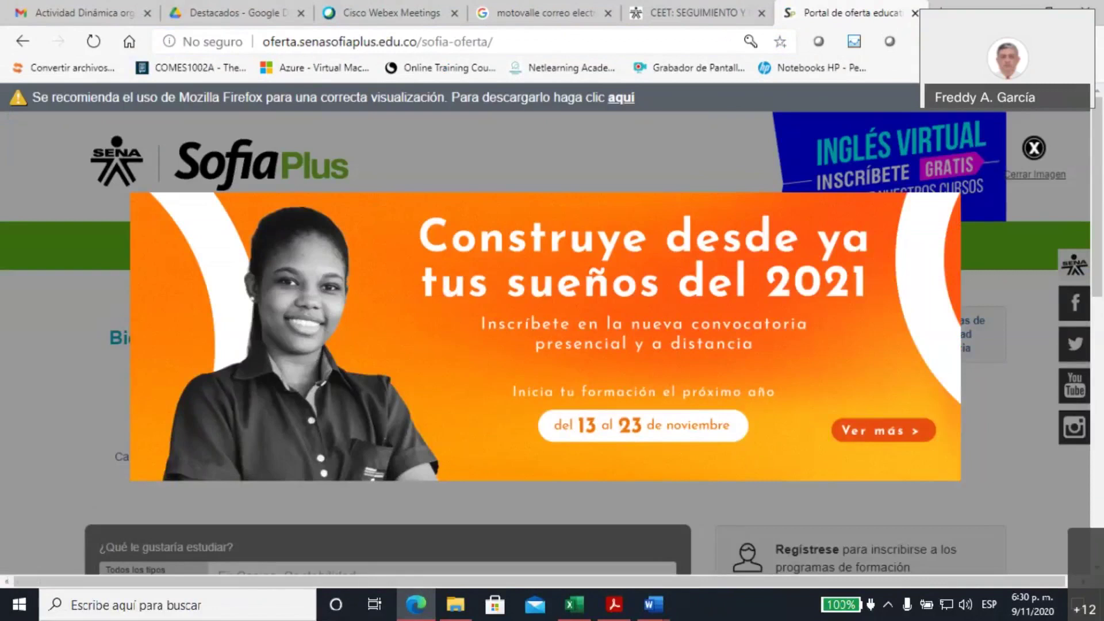
left_click(915, 269)
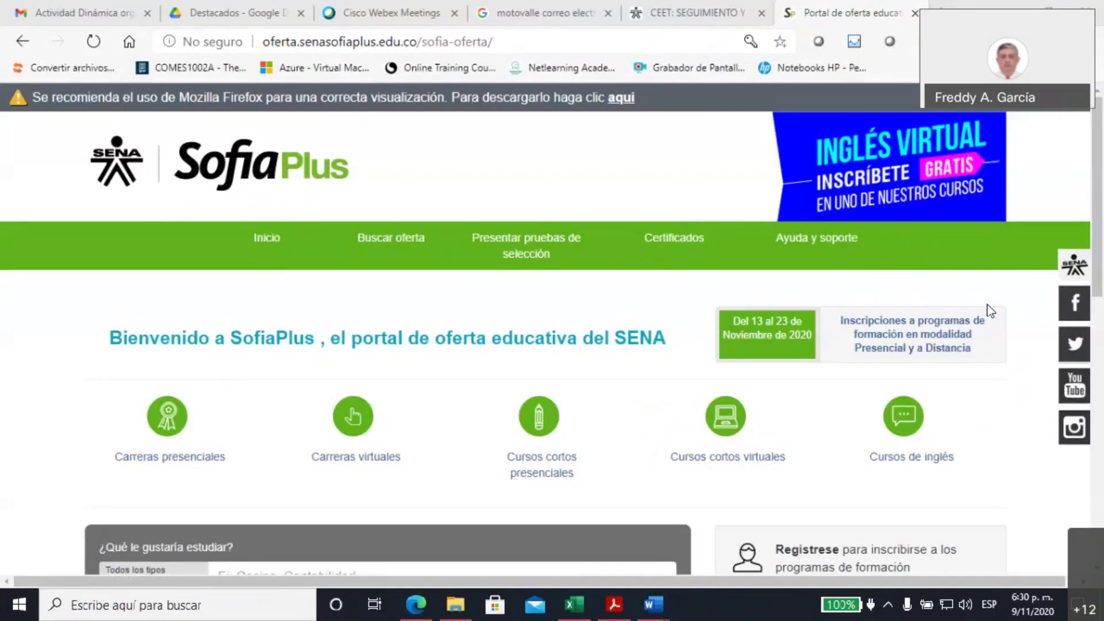
scroll(891, 349, "down", 1)
scroll(889, 348, "down", 4)
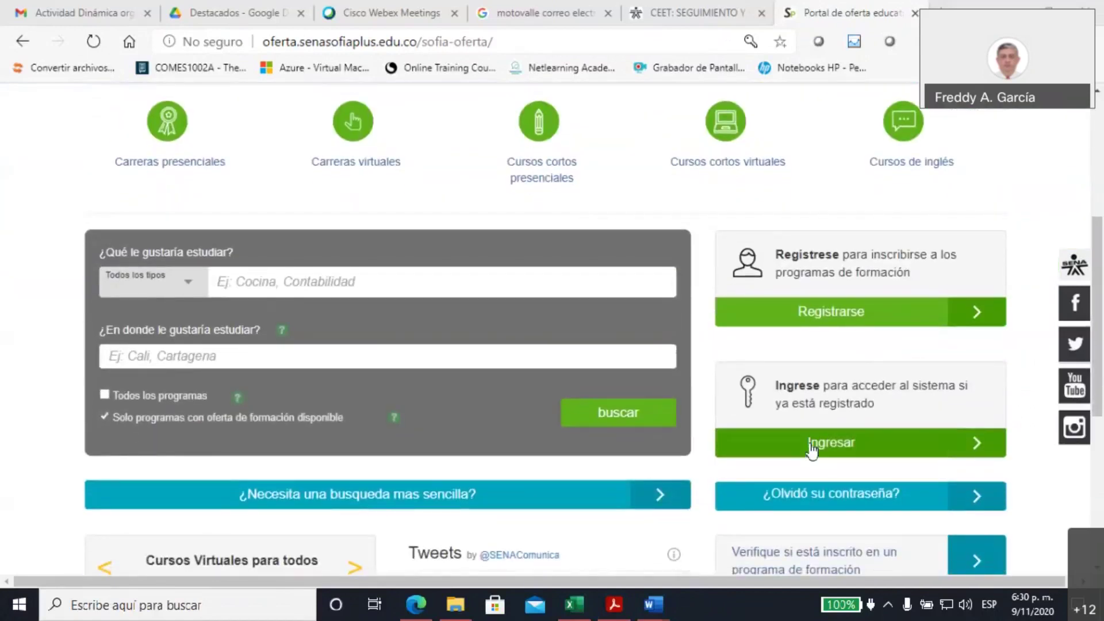
Log in to Sofia Plus using the browser's saved document number and password
left_click(809, 444)
left_click(520, 291)
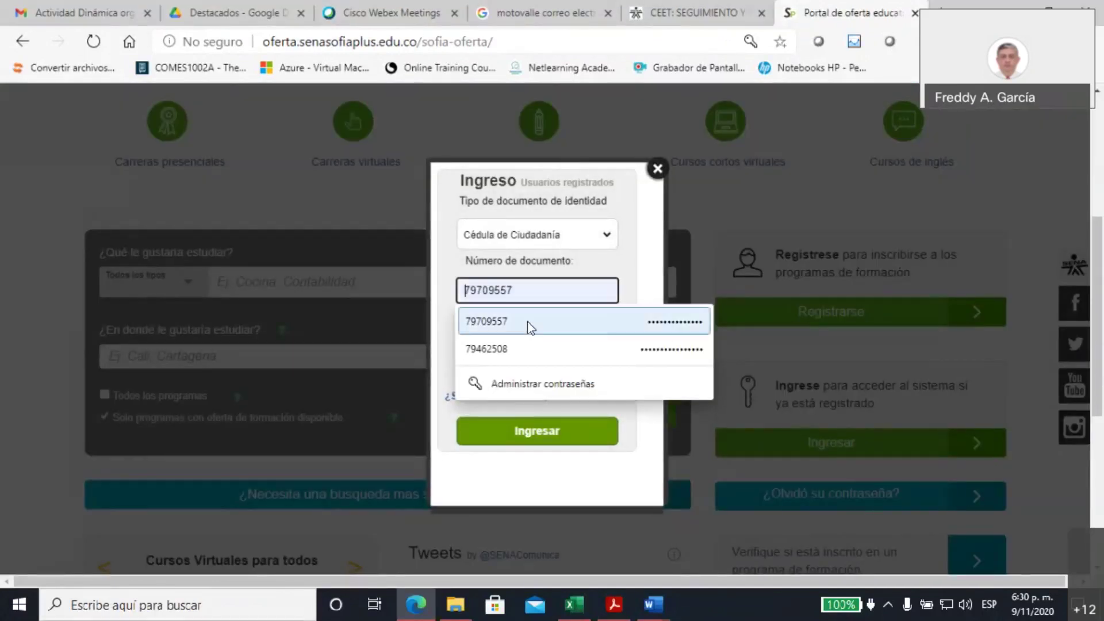
left_click(525, 320)
left_click(535, 436)
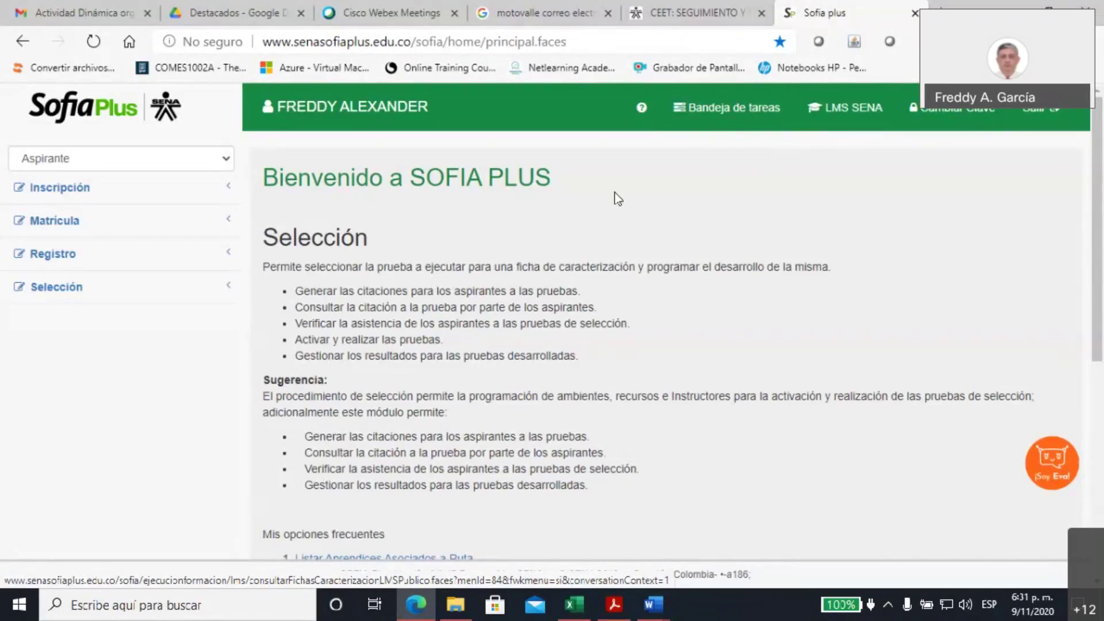
Switch to the Aprendiz role and open LMS > LMS > Consultar Fichas de Caracterización
left_click(226, 166)
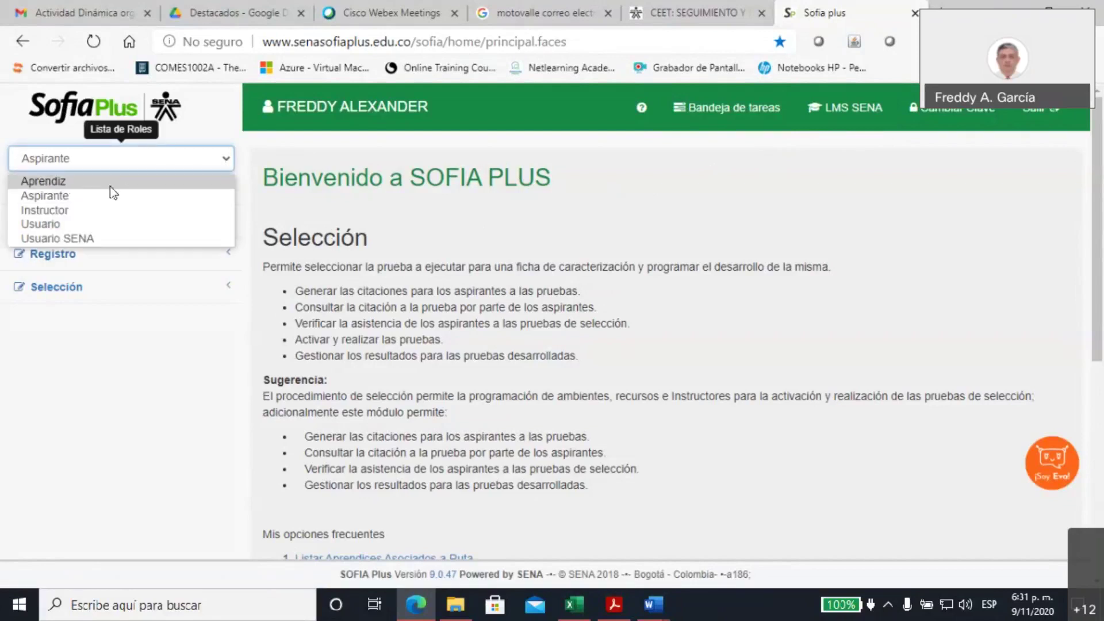
left_click(47, 182)
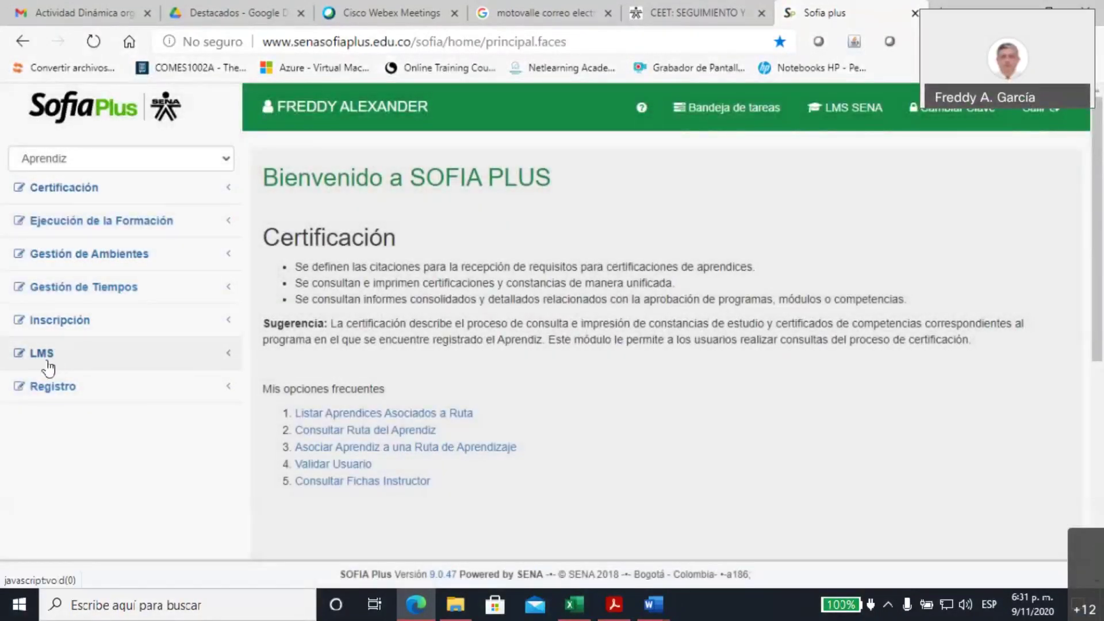
left_click(36, 361)
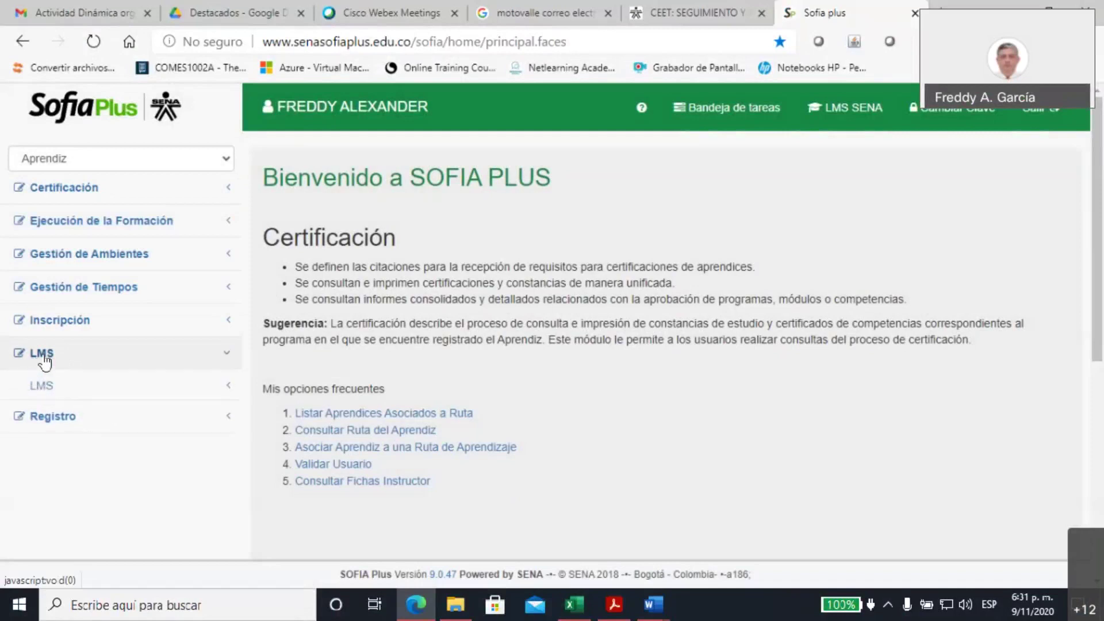
left_click(44, 390)
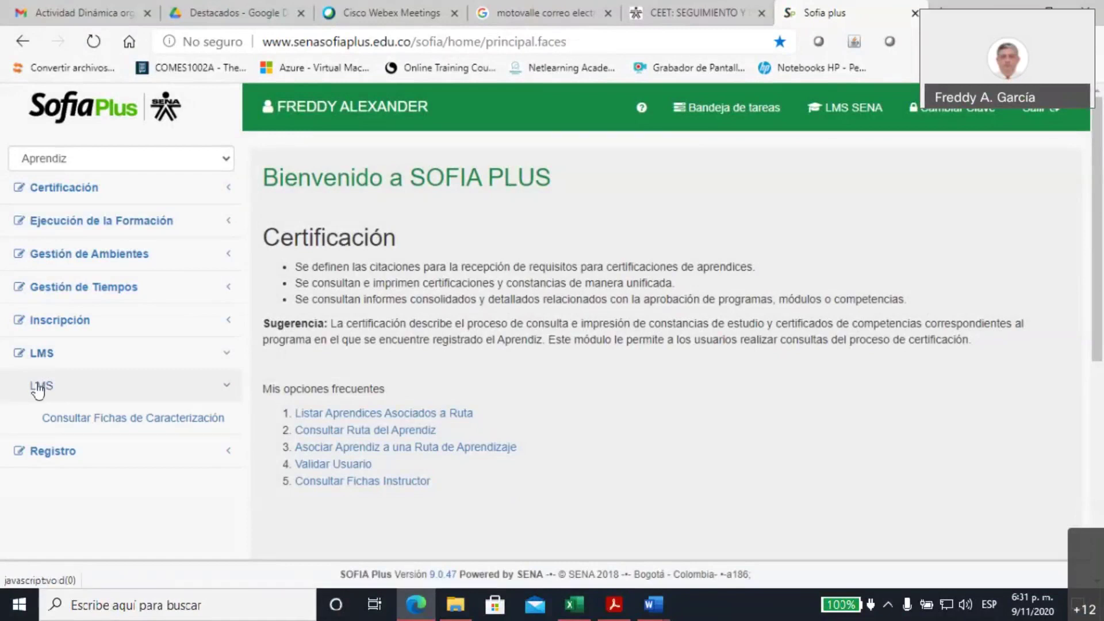
left_click(97, 419)
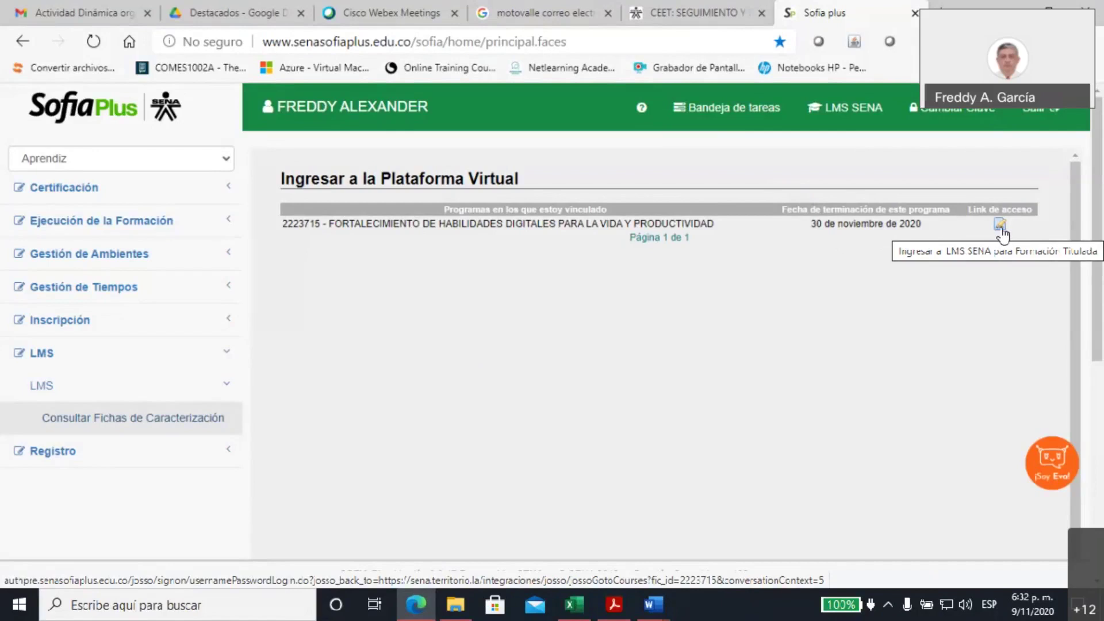
Load the Aprendiz and Instructor program lists via LMS SENA, highlighting both headings
left_click(999, 230)
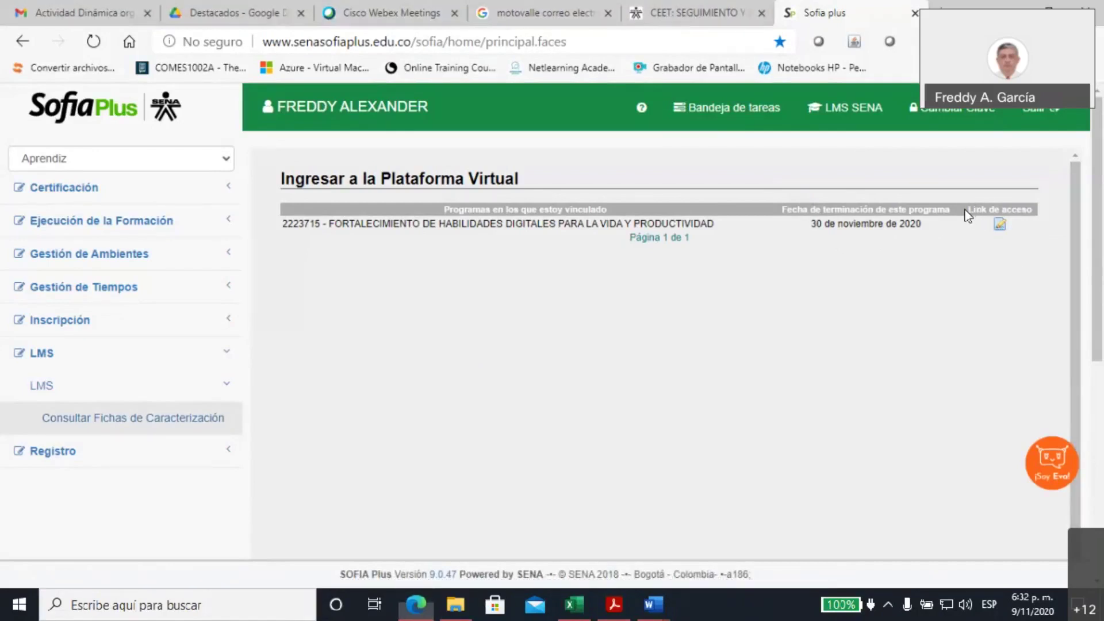
left_click_drag(968, 210, 1036, 217)
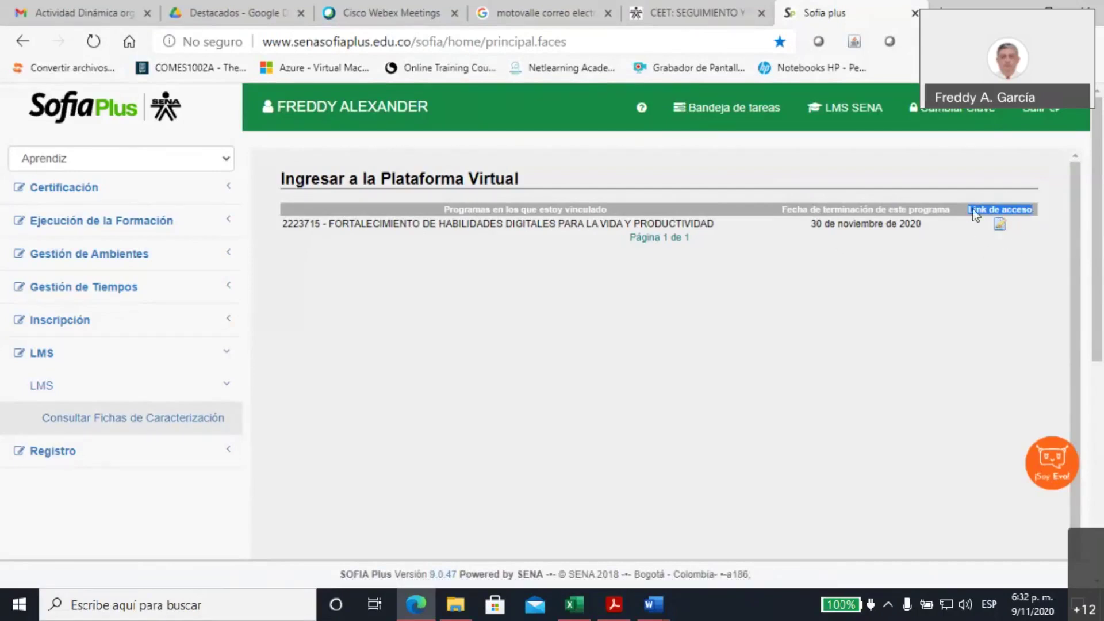
left_click(842, 115)
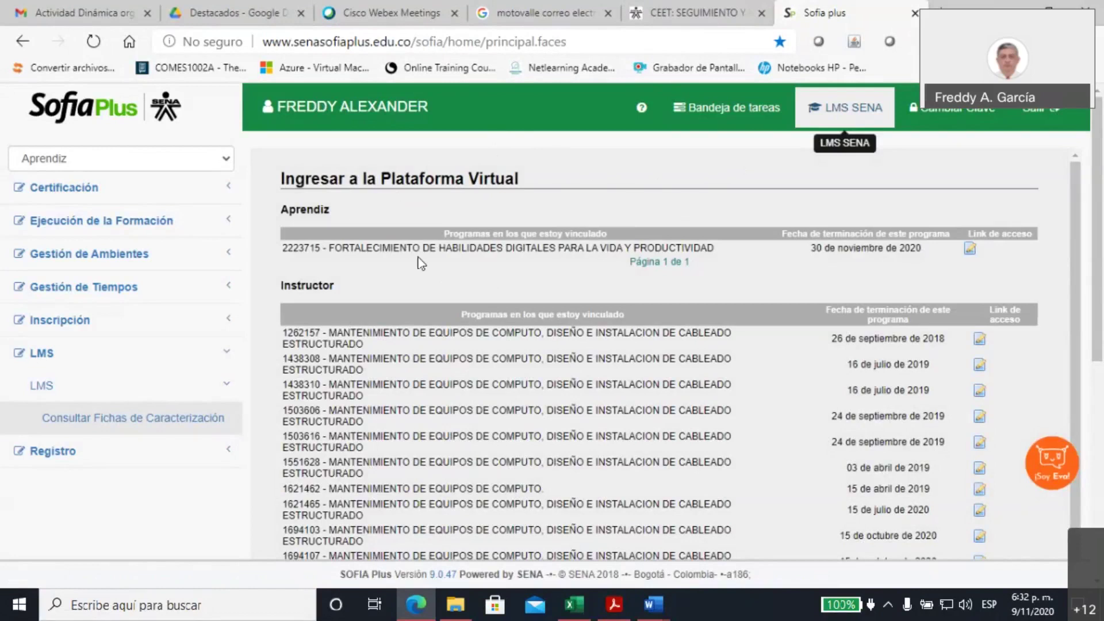
left_click_drag(275, 212, 346, 216)
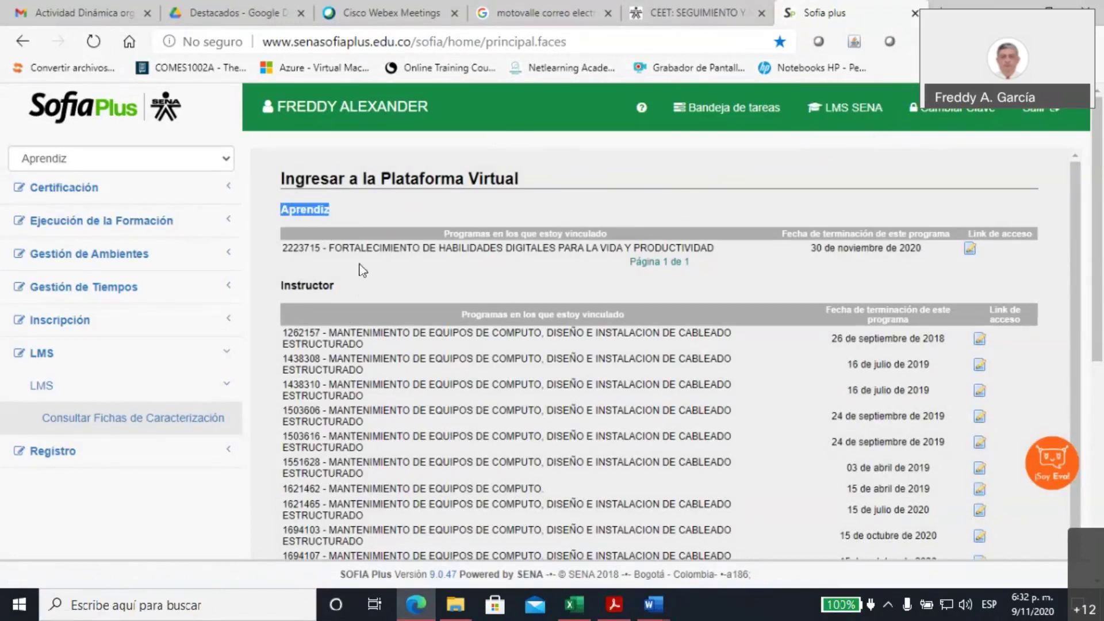
left_click_drag(273, 287, 354, 288)
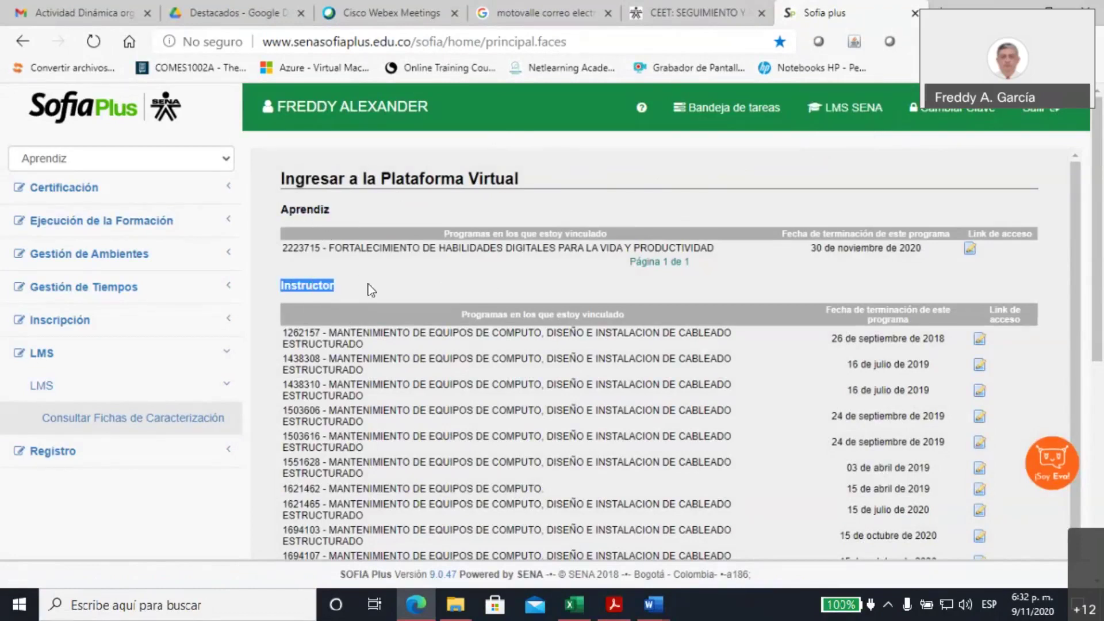
Highlight the first program's end date and request page 2 of instructor programs
scroll(455, 186, "down", 3)
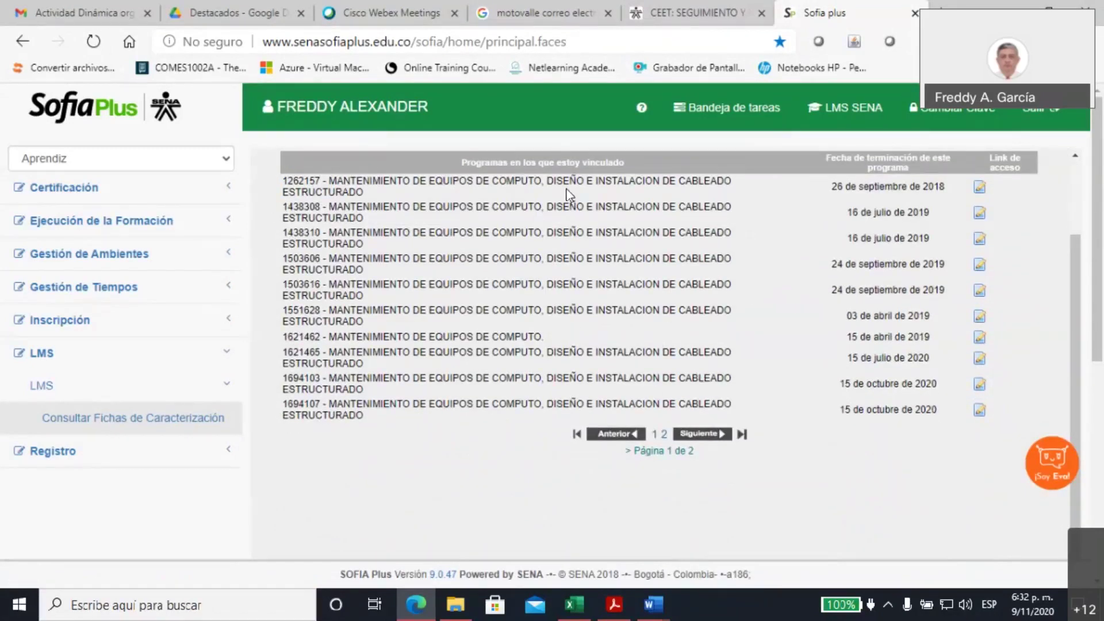
left_click_drag(832, 188, 908, 198)
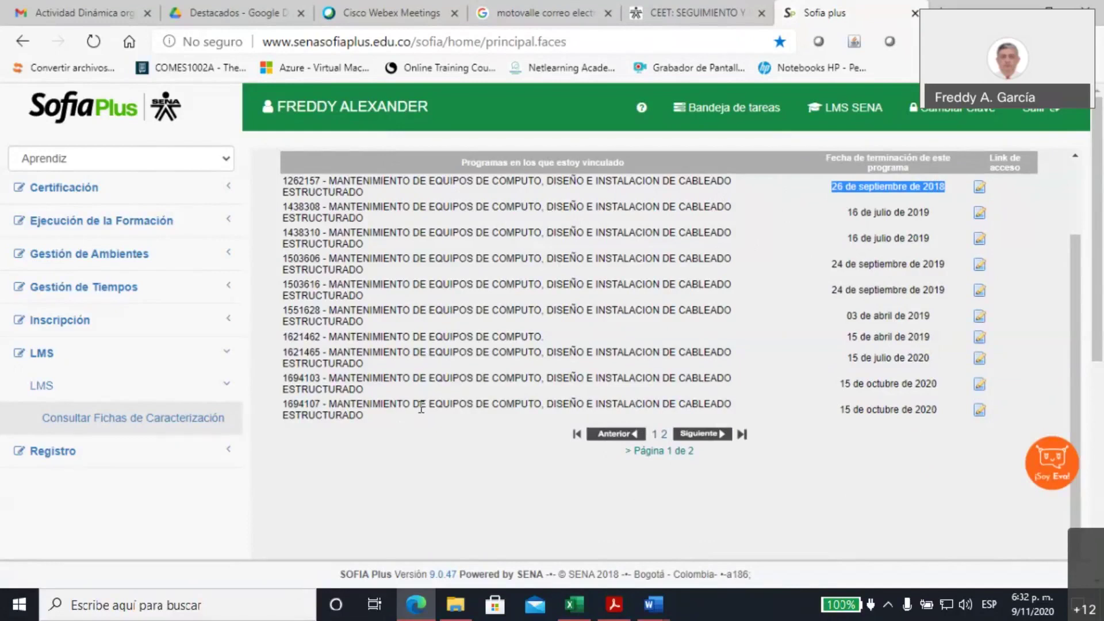
left_click(664, 435)
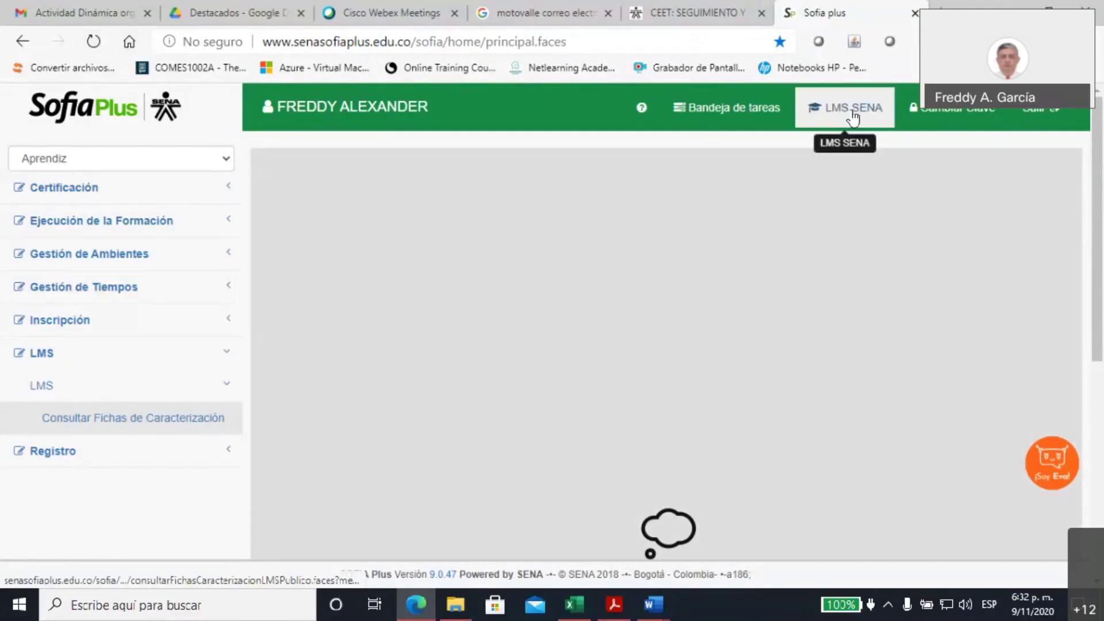
Reload the stalled Sofia Plus page and confirm resending the form
scroll(394, 412, "down", 5)
scroll(396, 411, "up", 4)
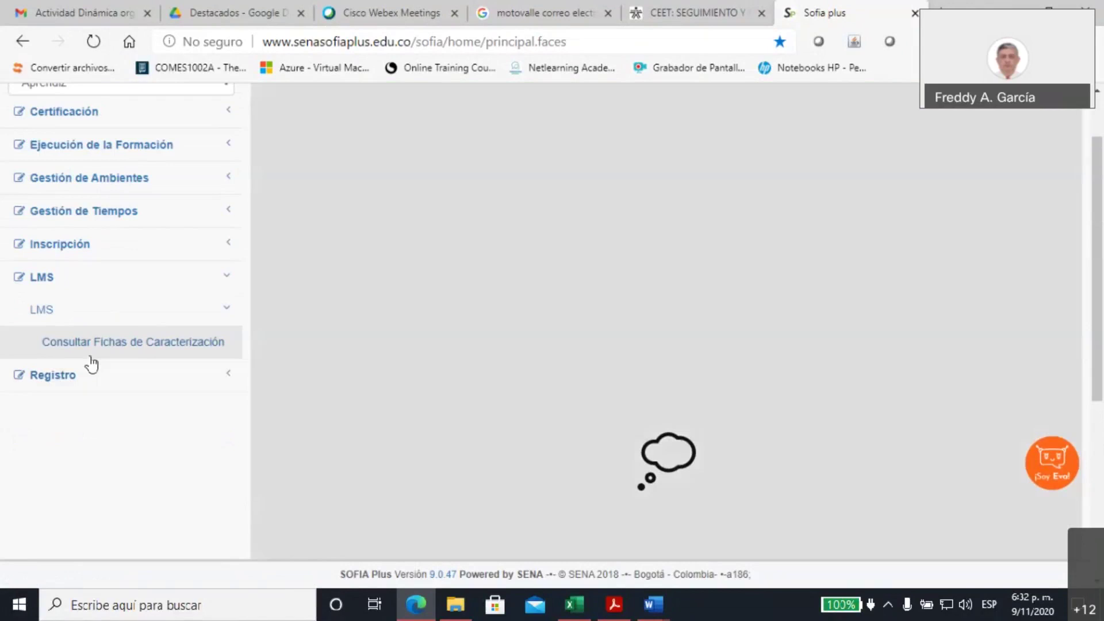
left_click(89, 350)
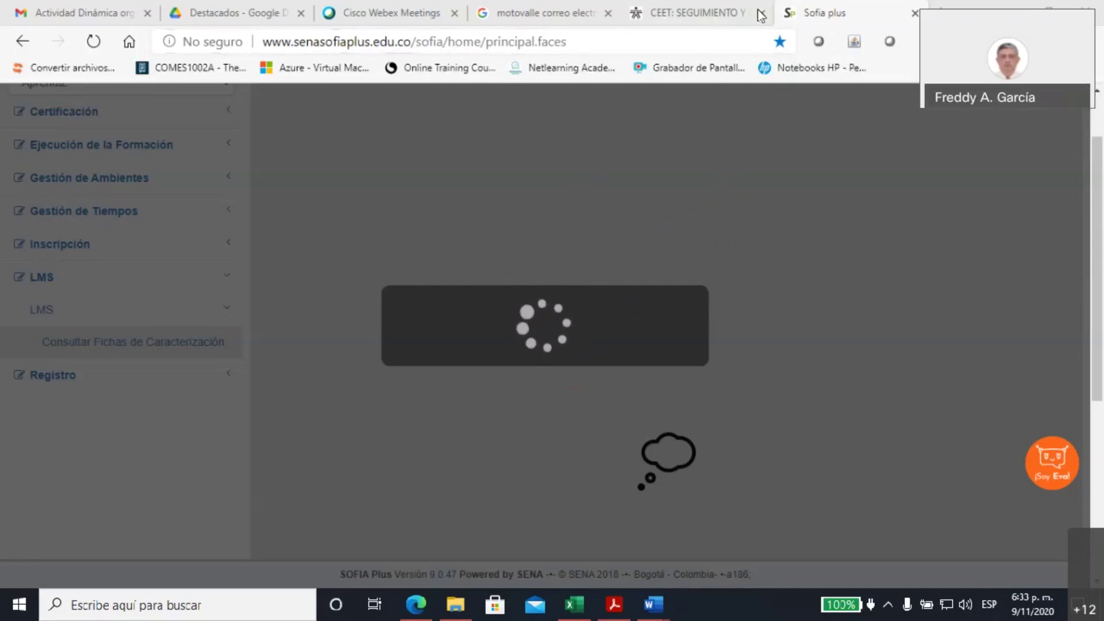
left_click(94, 42)
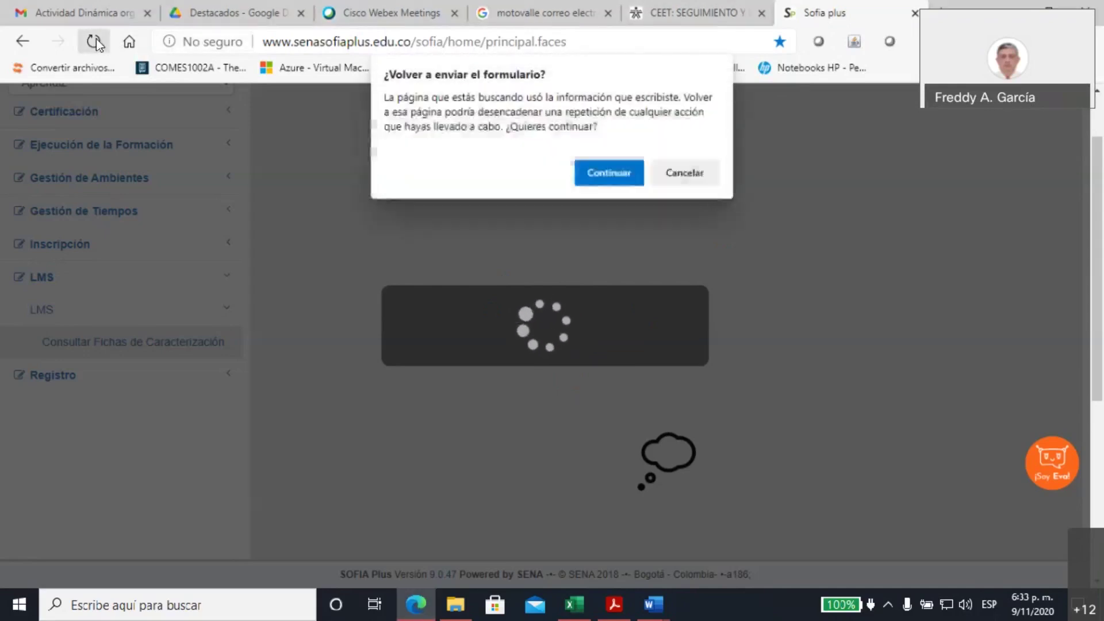
left_click(626, 170)
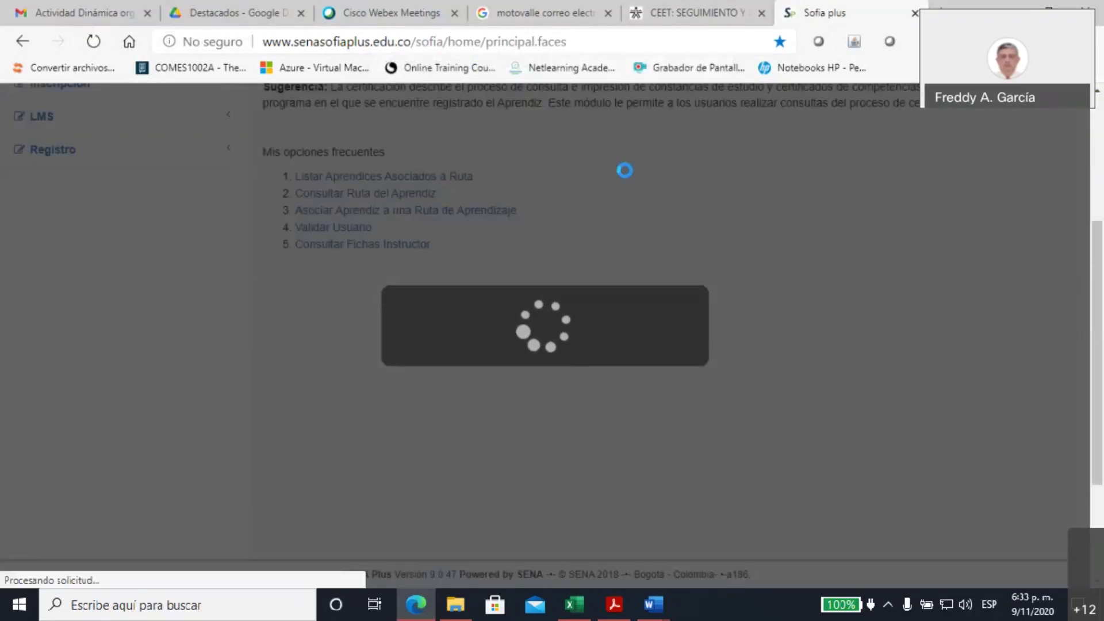
Reload the LMS SENA list, go to instructor page 2, and highlight program 2202759
scroll(633, 195, "up", 3)
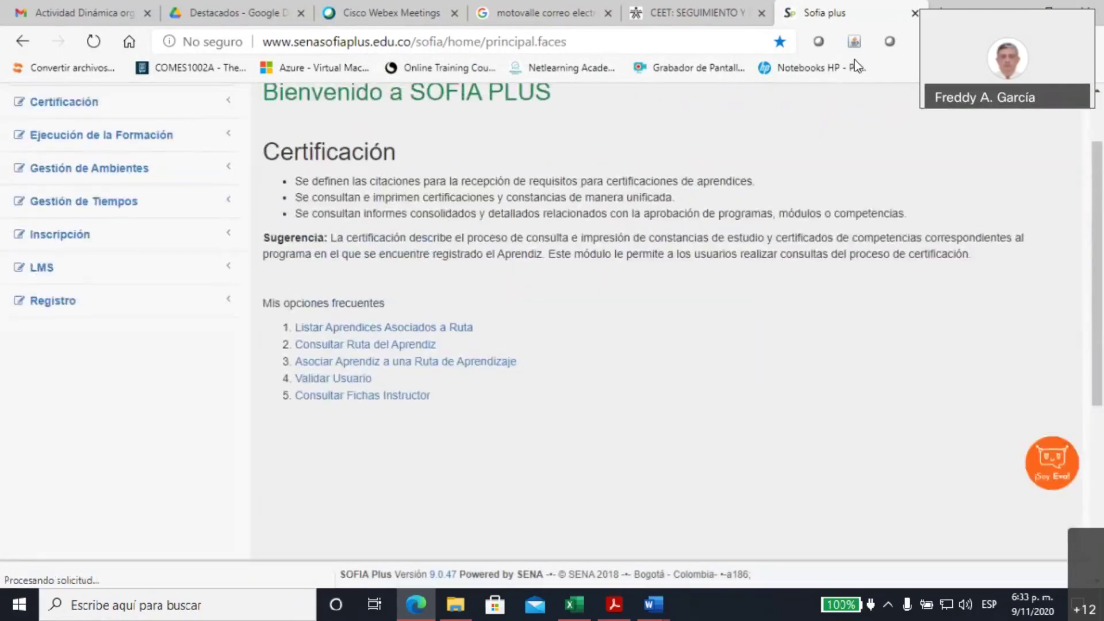
scroll(788, 195, "up", 2)
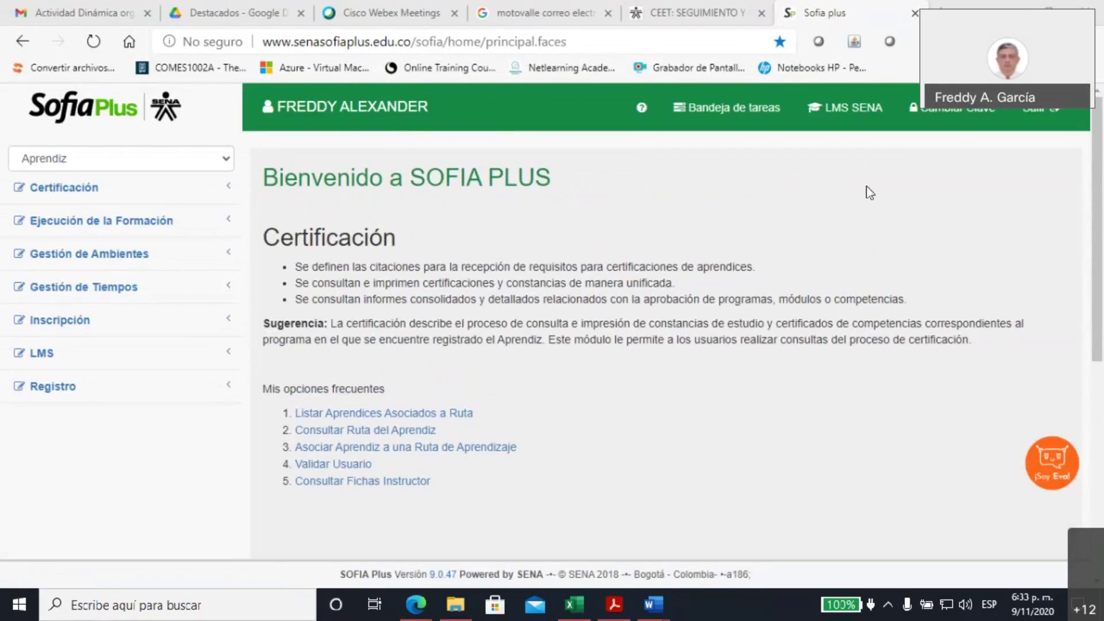
left_click(843, 111)
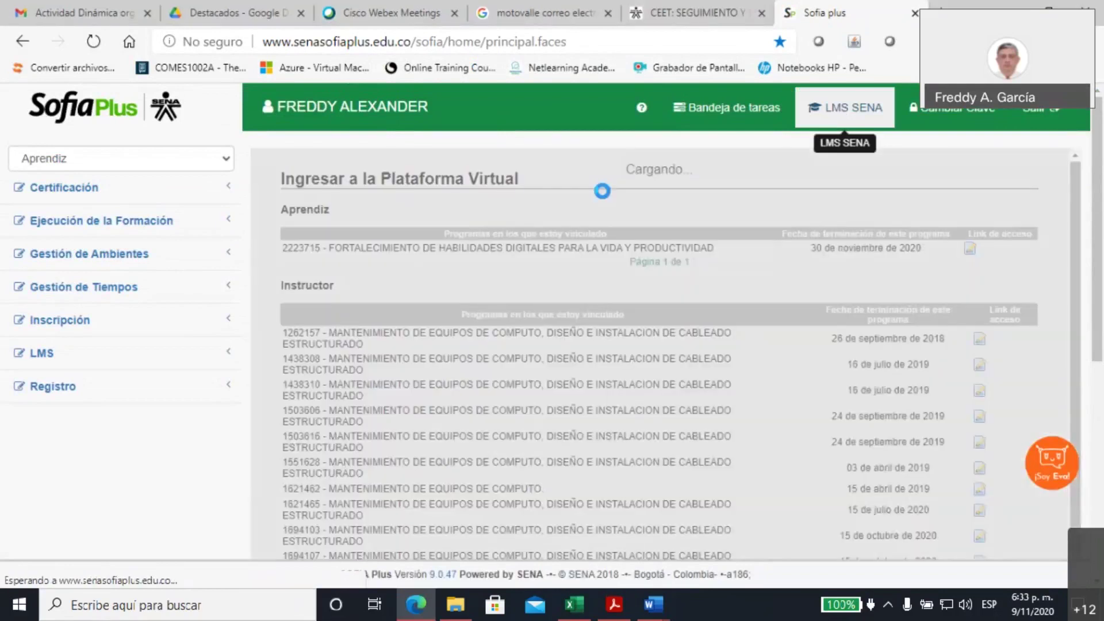
scroll(646, 220, "down", 6)
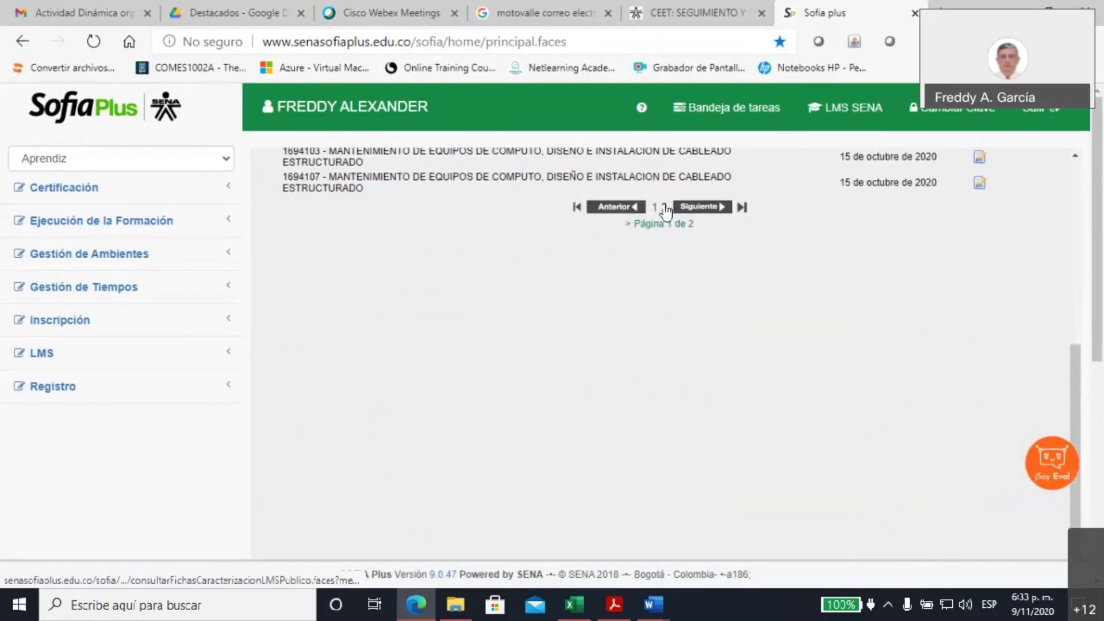
left_click(665, 208)
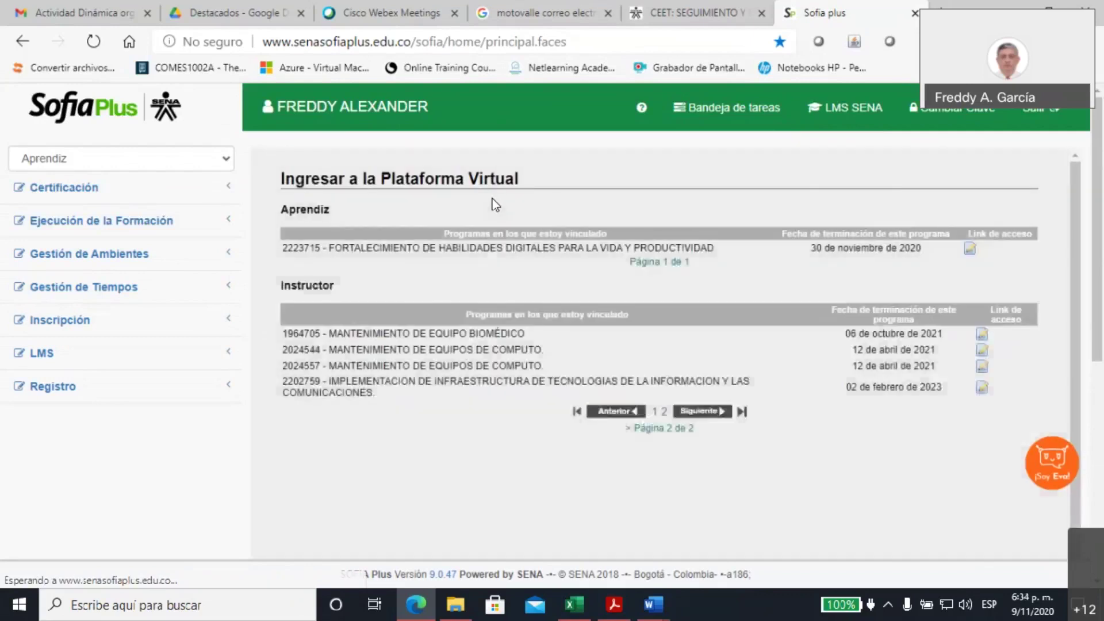
scroll(267, 229, "down", 3)
left_click_drag(284, 227, 377, 242)
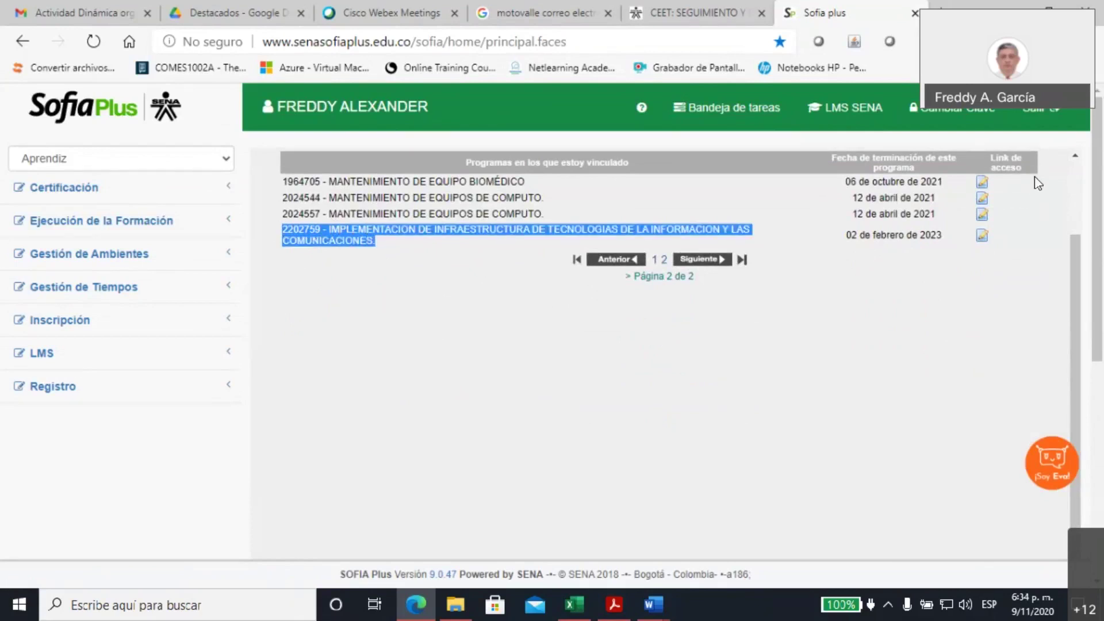
Open program 2202759's Link de acceso and sign in with the saved login
left_click(982, 237)
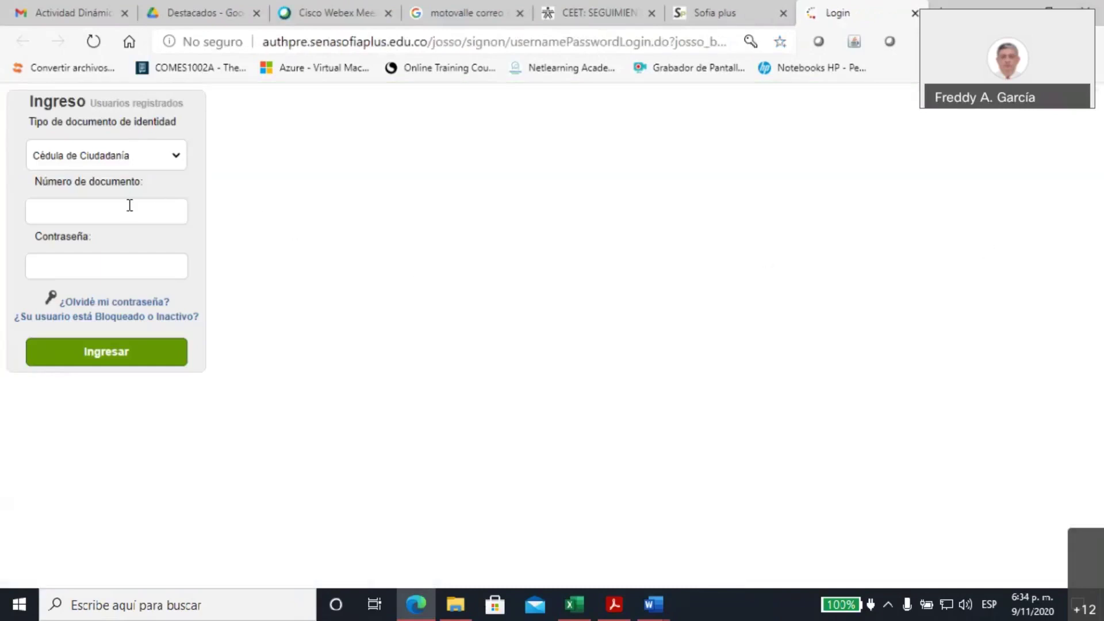
left_click(125, 212)
left_click(126, 244)
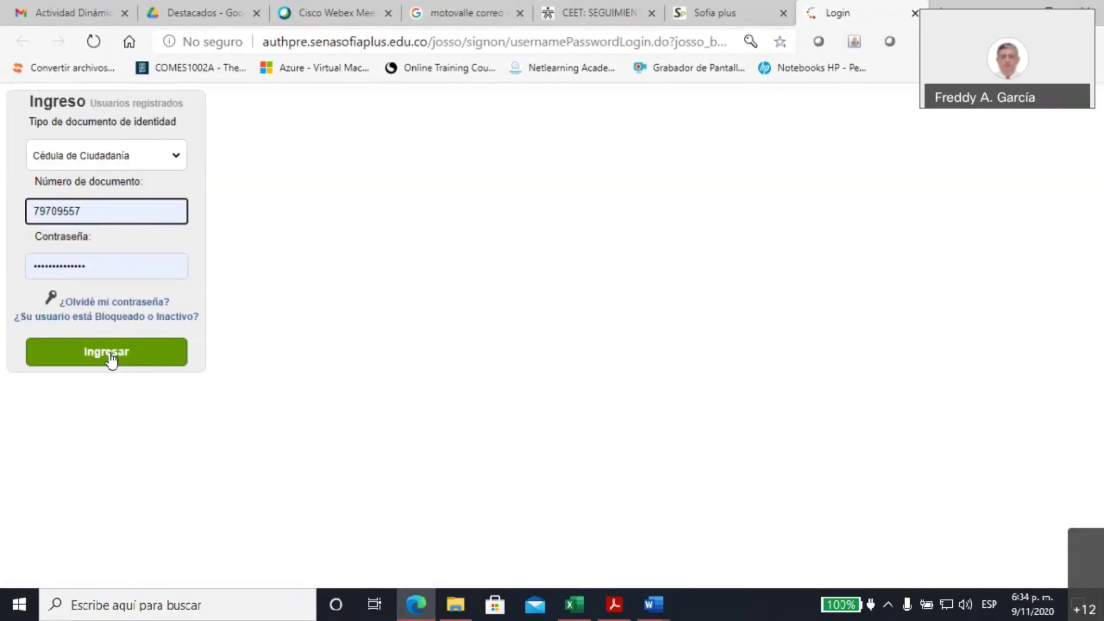
left_click(111, 361)
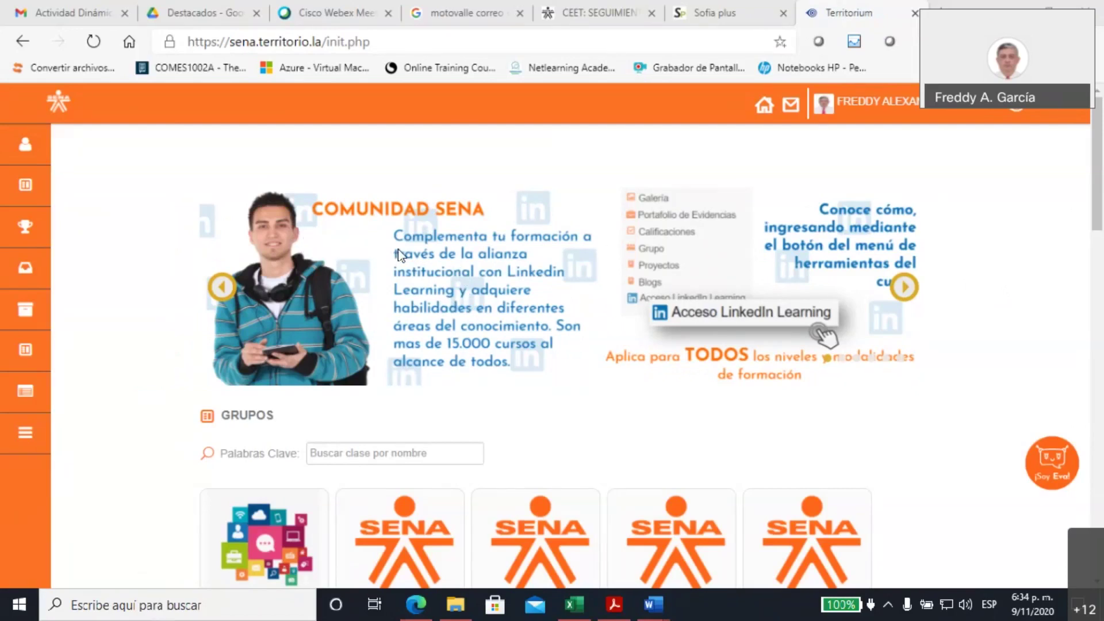
scroll(398, 247, "down", 1)
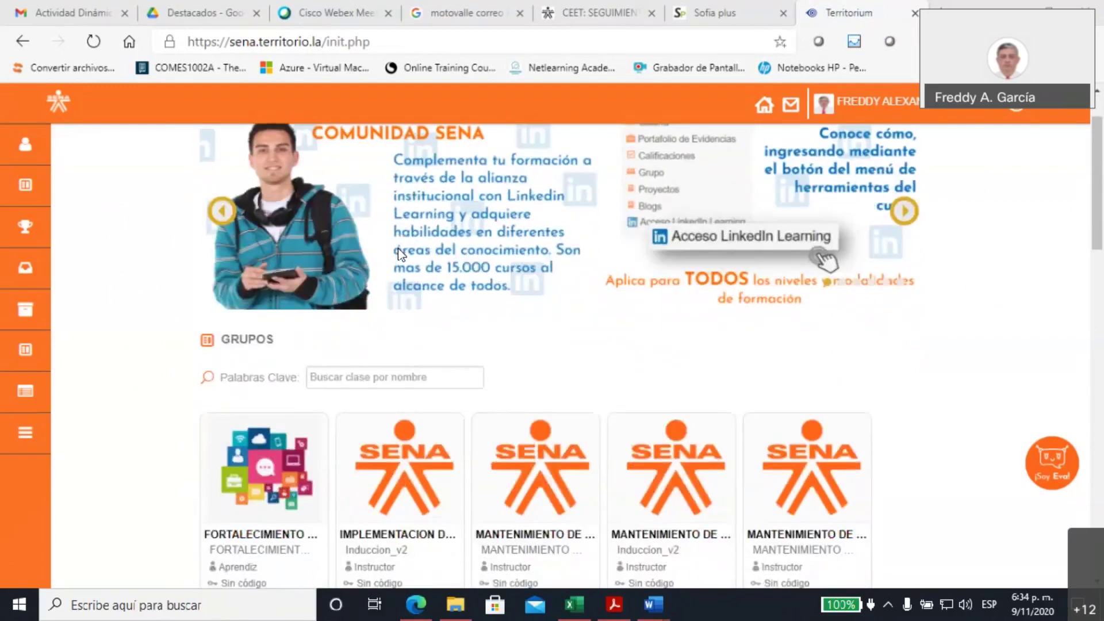
scroll(398, 253, "down", 1)
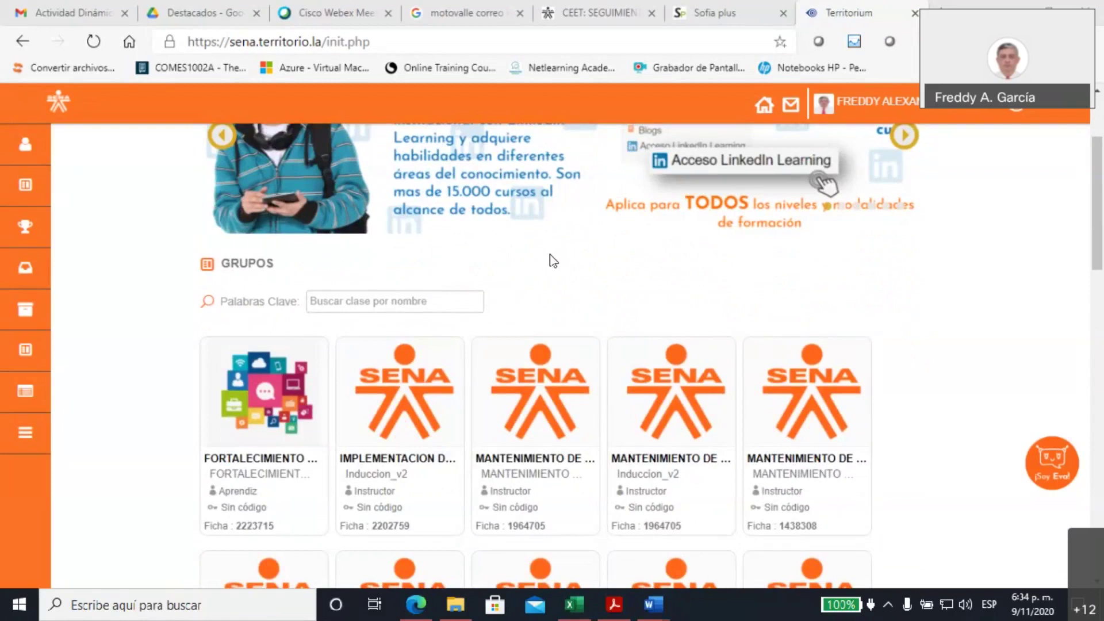
scroll(549, 256, "down", 1)
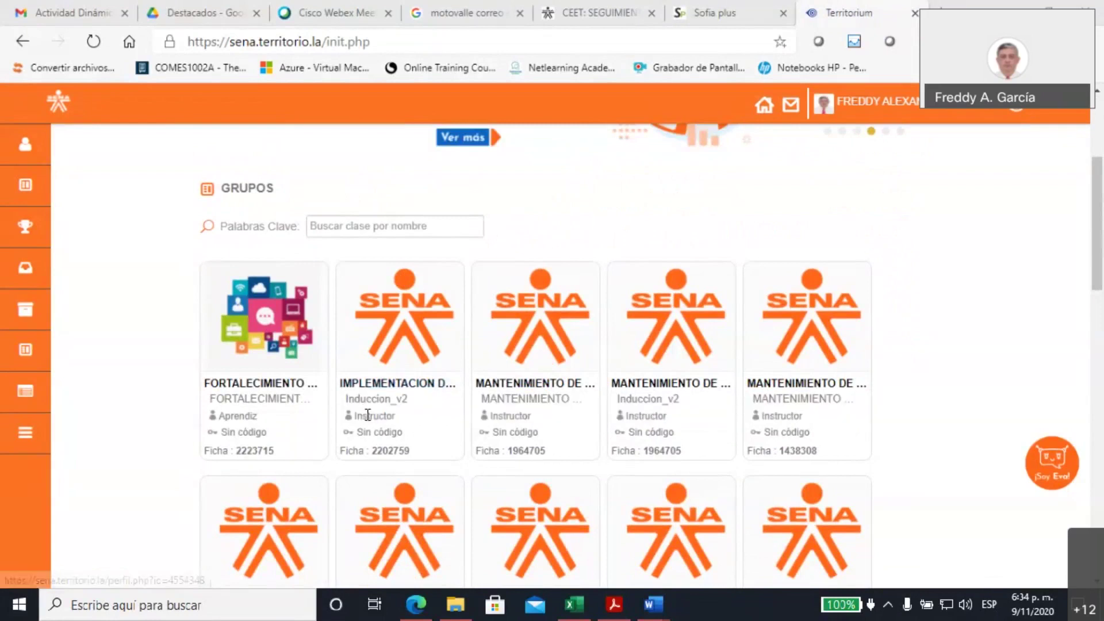
left_click_drag(354, 415, 396, 415)
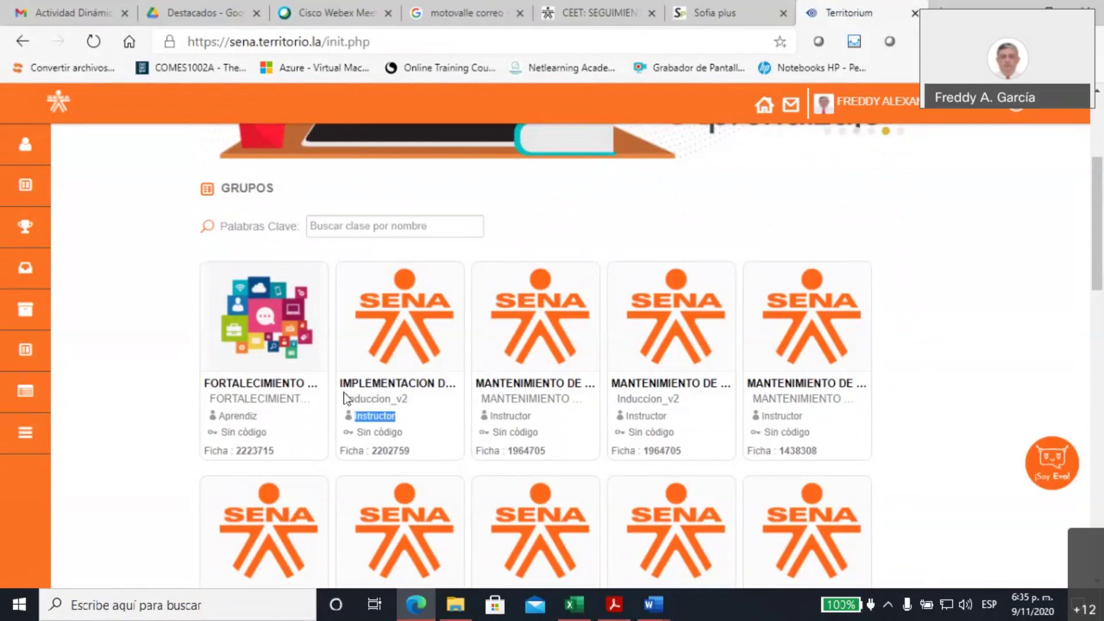
left_click_drag(345, 398, 412, 406)
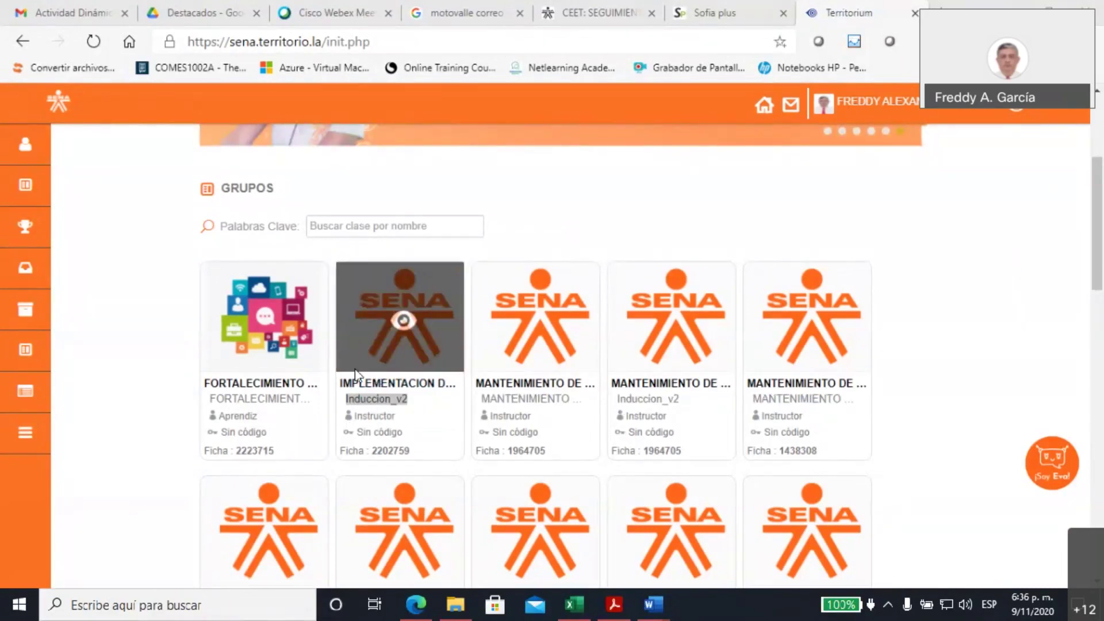
Open the ICT infrastructure course and highlight the Actividad Dinámica organizacional post and its description
left_click(394, 389)
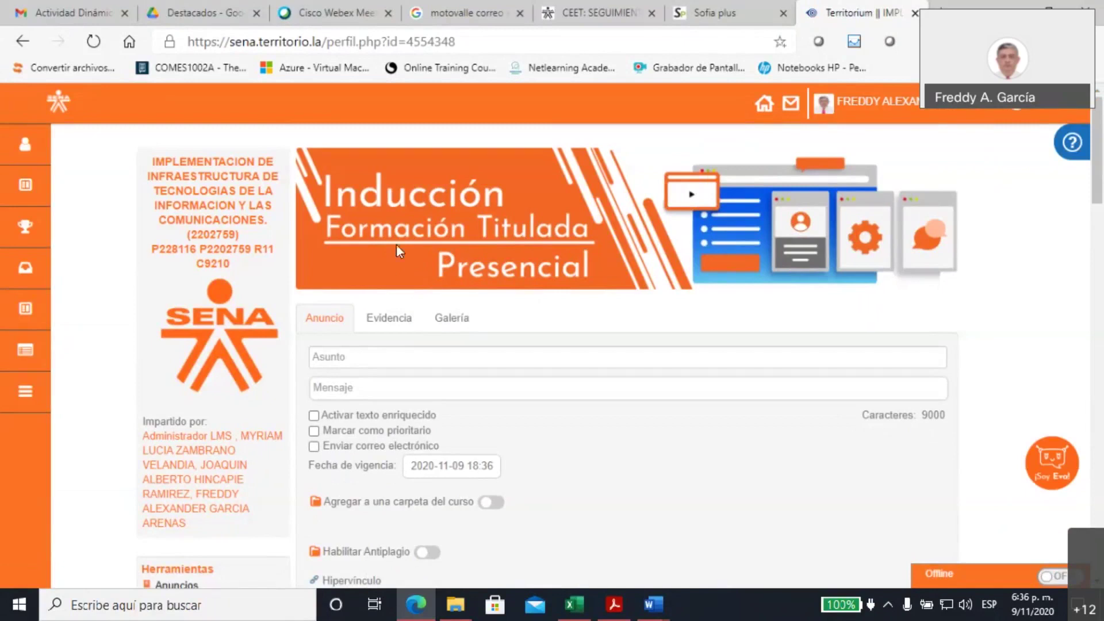
scroll(467, 266, "down", 10)
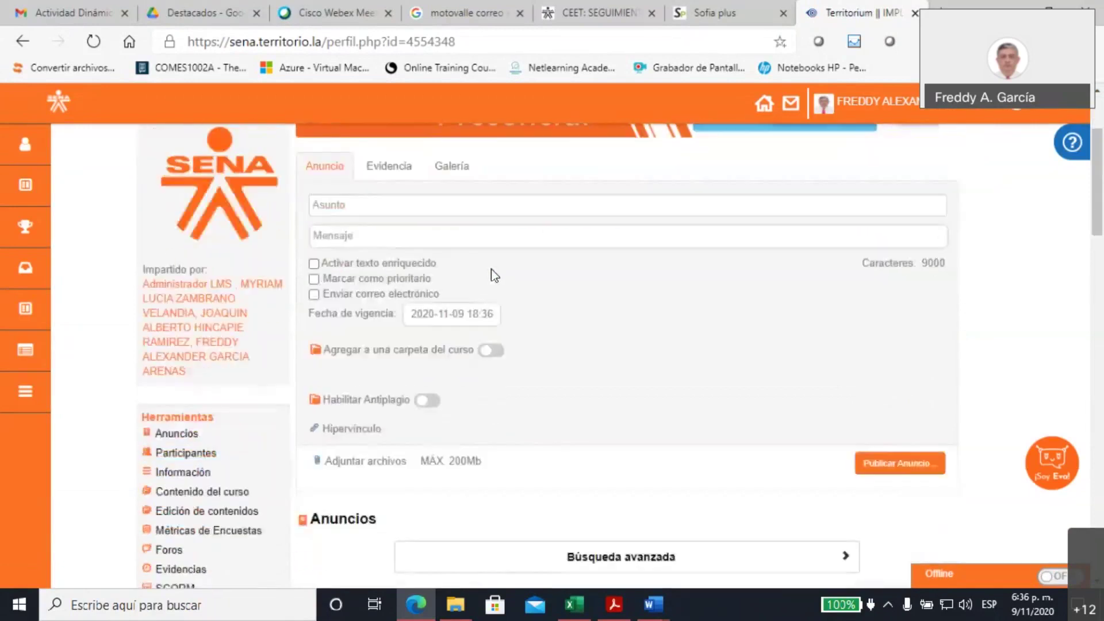
scroll(495, 279, "down", 4)
scroll(374, 238, "up", 1)
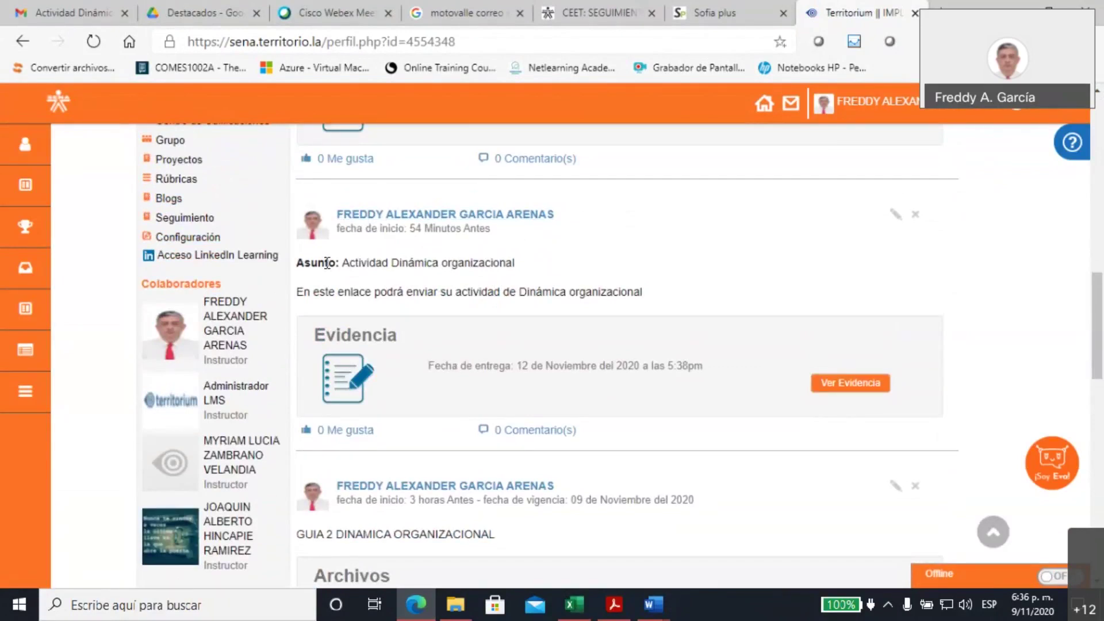
left_click_drag(296, 262, 572, 262)
left_click_drag(312, 292, 658, 291)
Browse the wall's announcements, highlight the Bienvenida subject, and return to the top
scroll(464, 314, "down", 7)
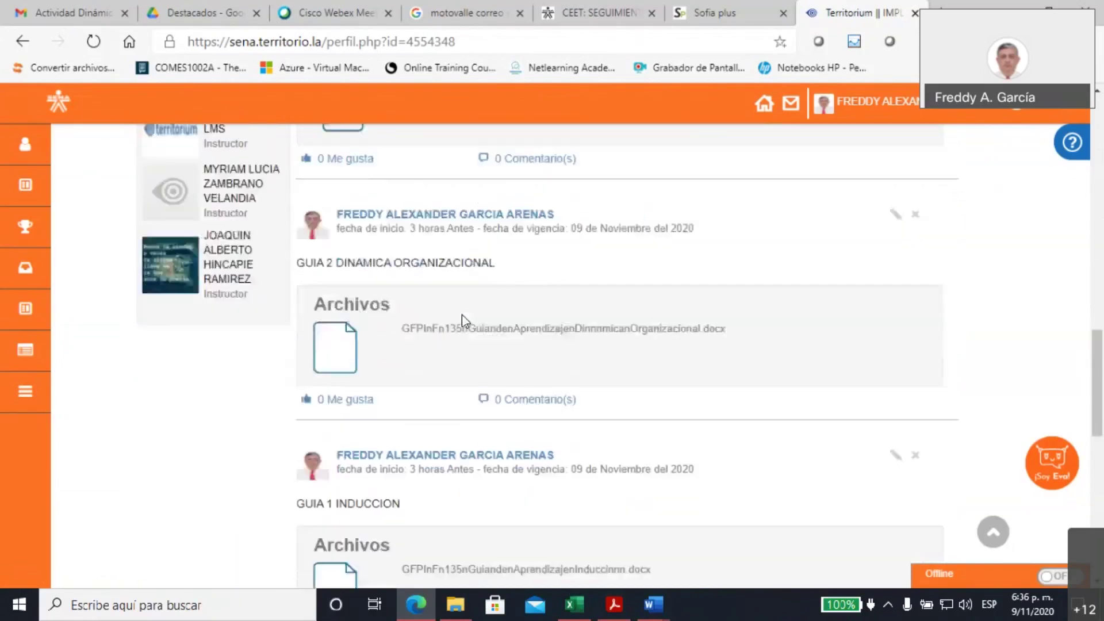
scroll(461, 315, "up", 1)
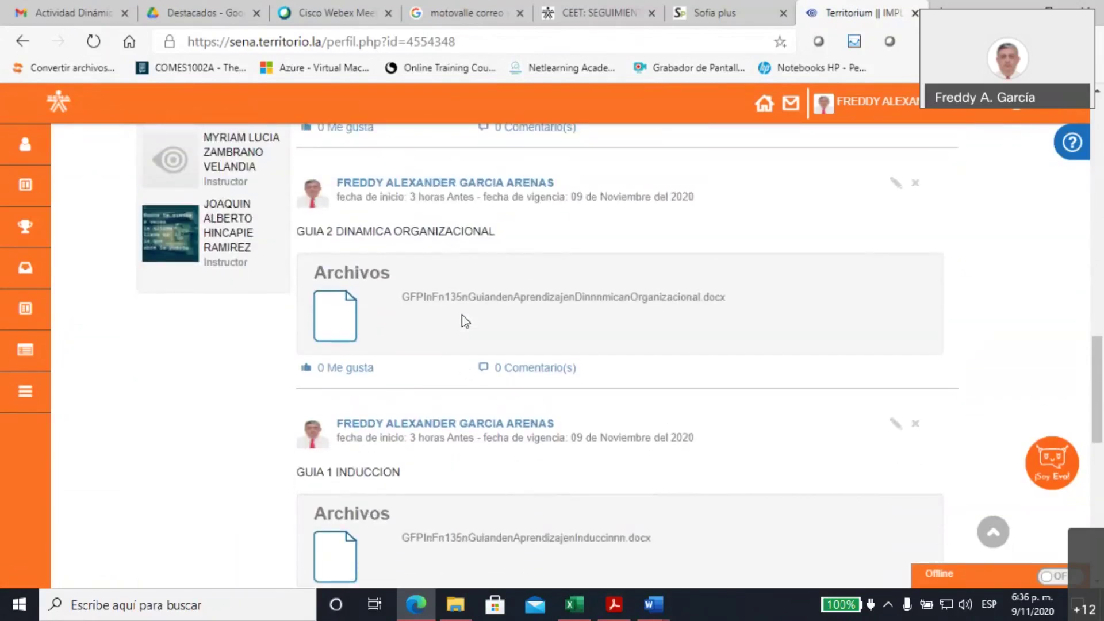
scroll(462, 315, "down", 8)
scroll(461, 314, "down", 3)
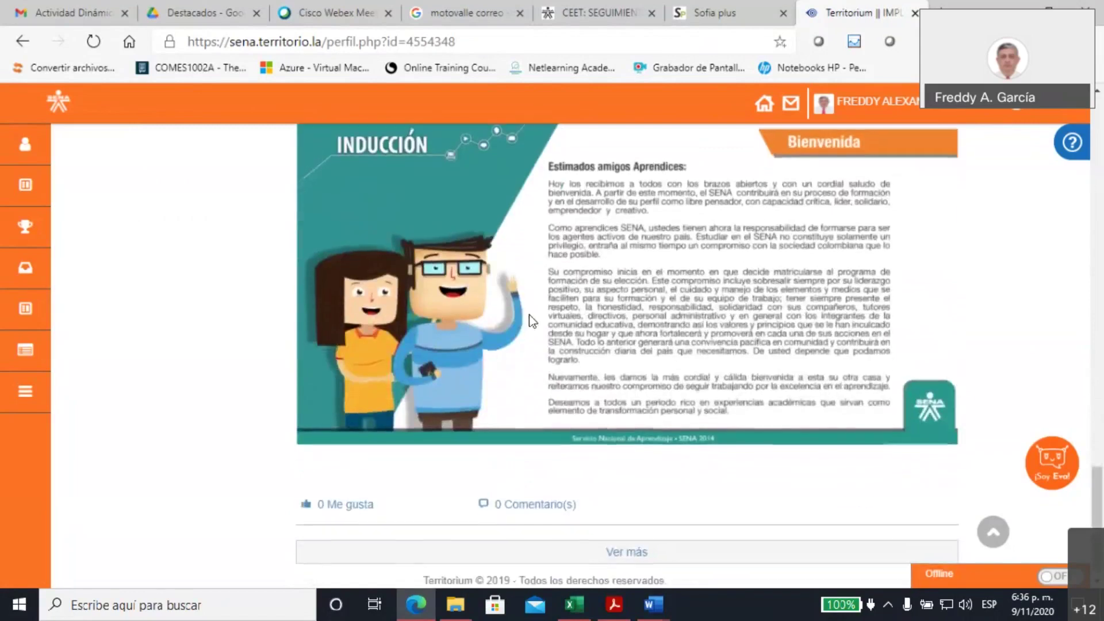
scroll(543, 319, "up", 1)
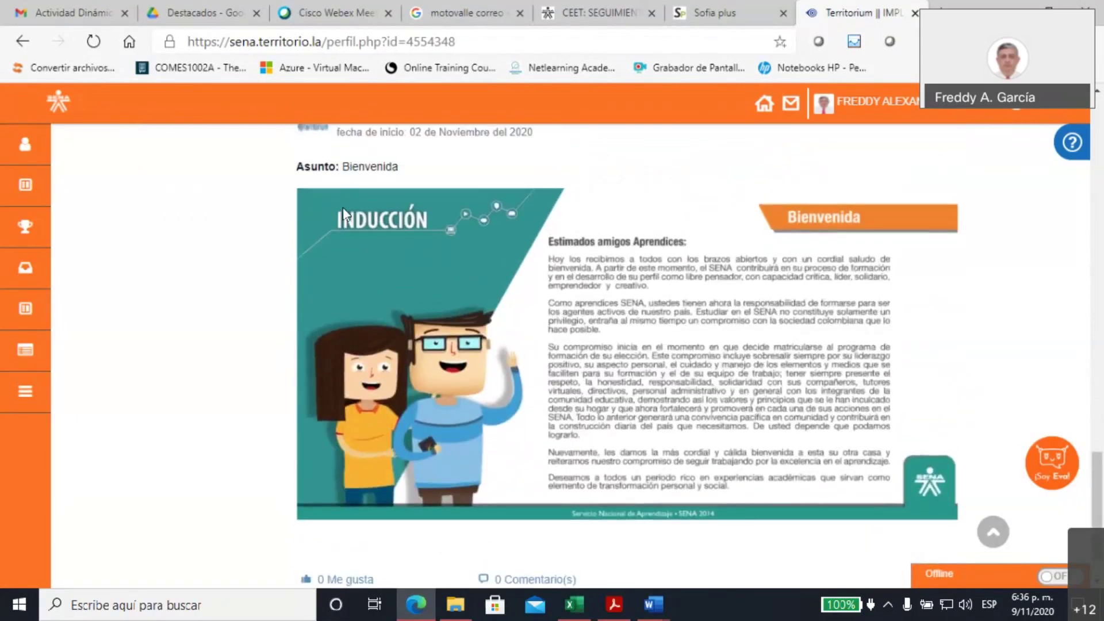
double_click(365, 166)
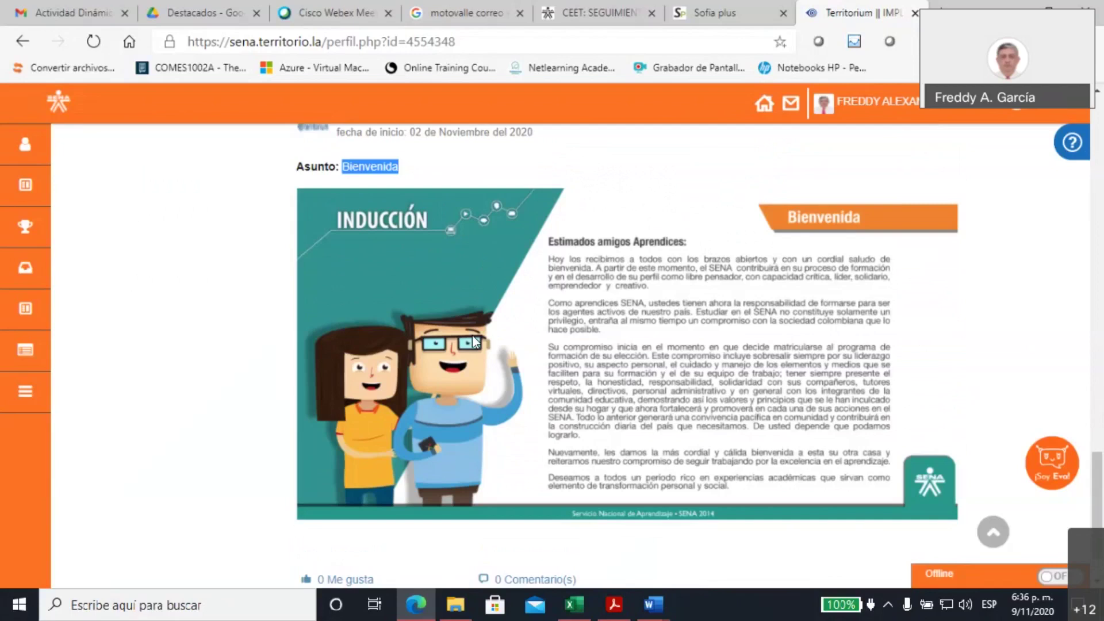
scroll(475, 339, "up", 1)
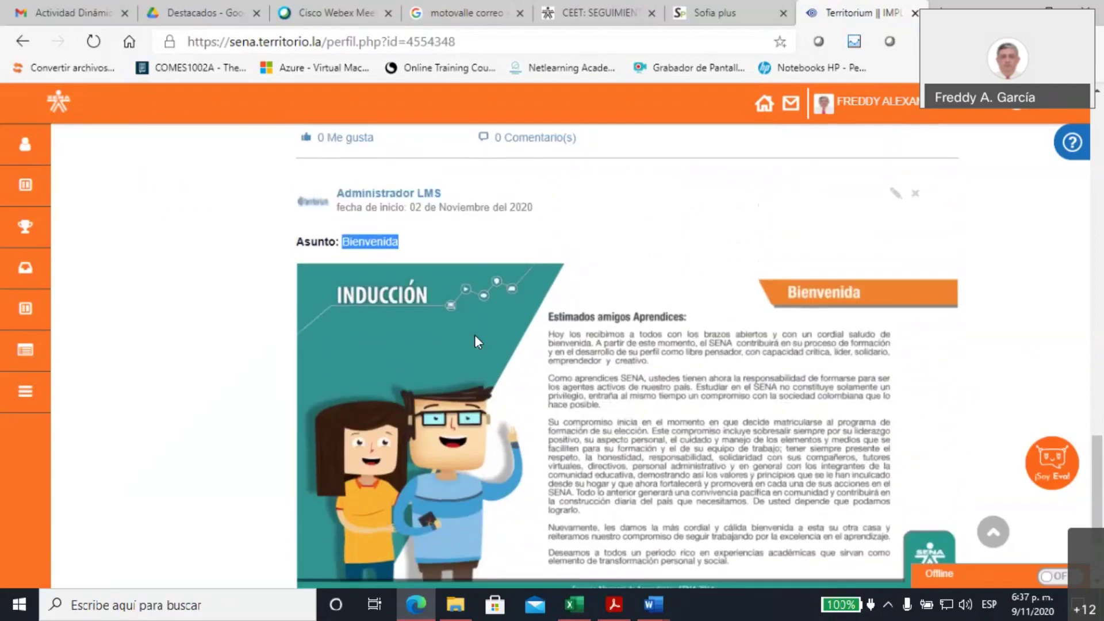
scroll(476, 340, "up", 3)
scroll(475, 339, "up", 3)
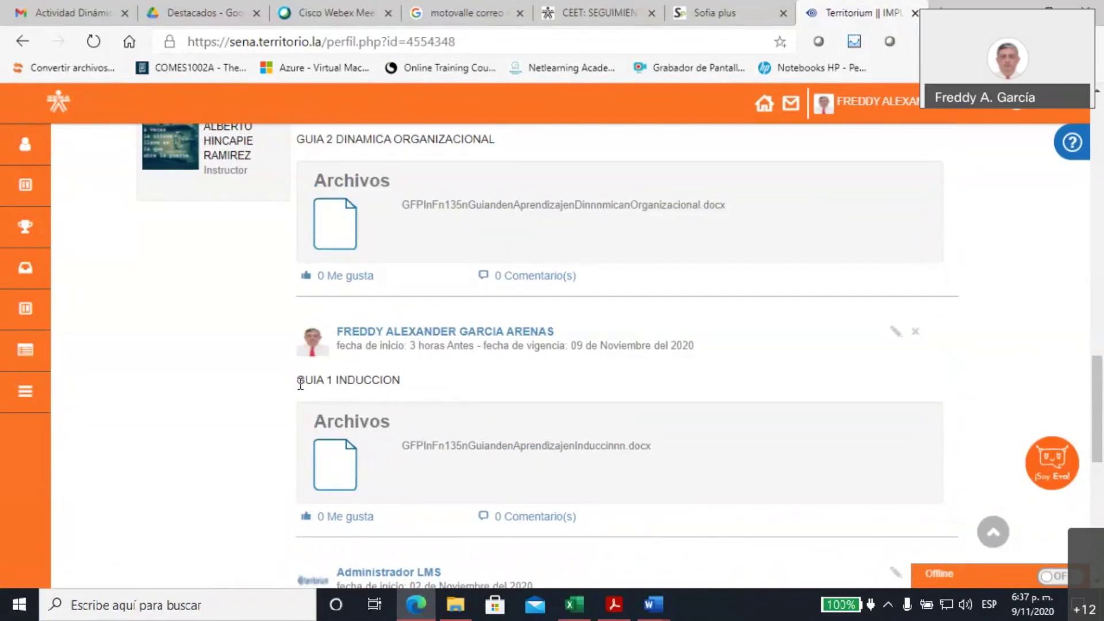
left_click_drag(299, 386, 396, 382)
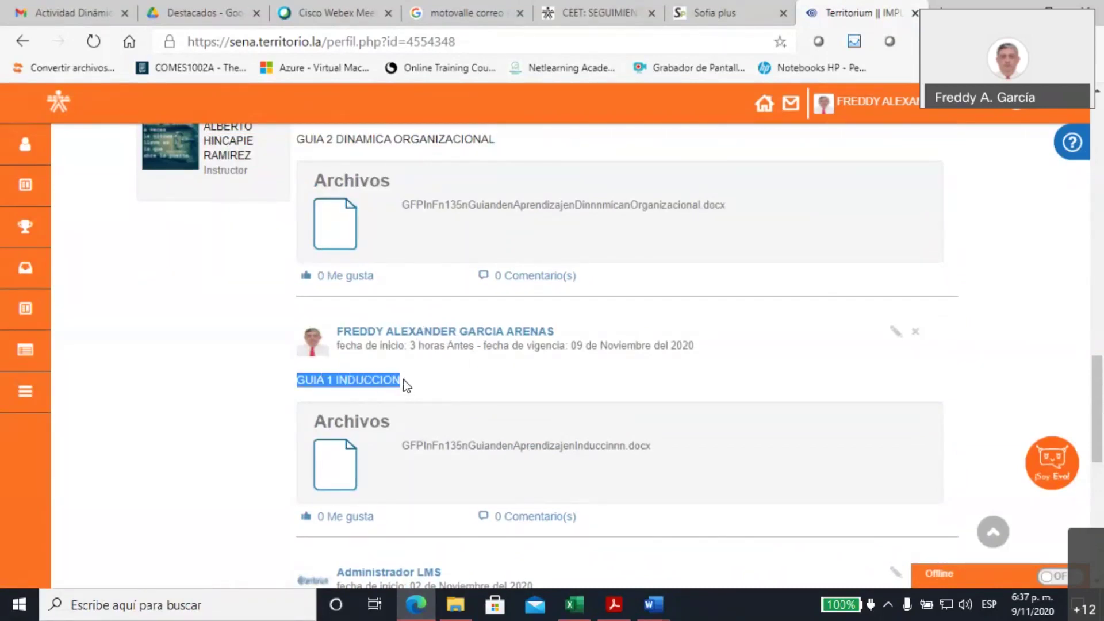
left_click_drag(298, 138, 509, 147)
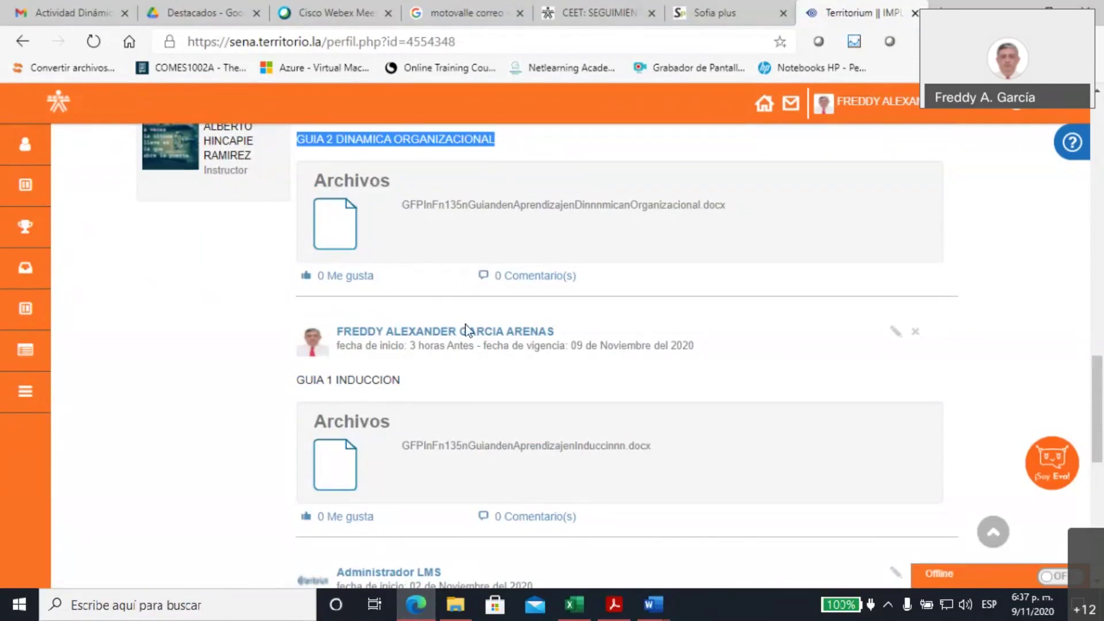
scroll(437, 346, "up", 5)
scroll(410, 350, "up", 4)
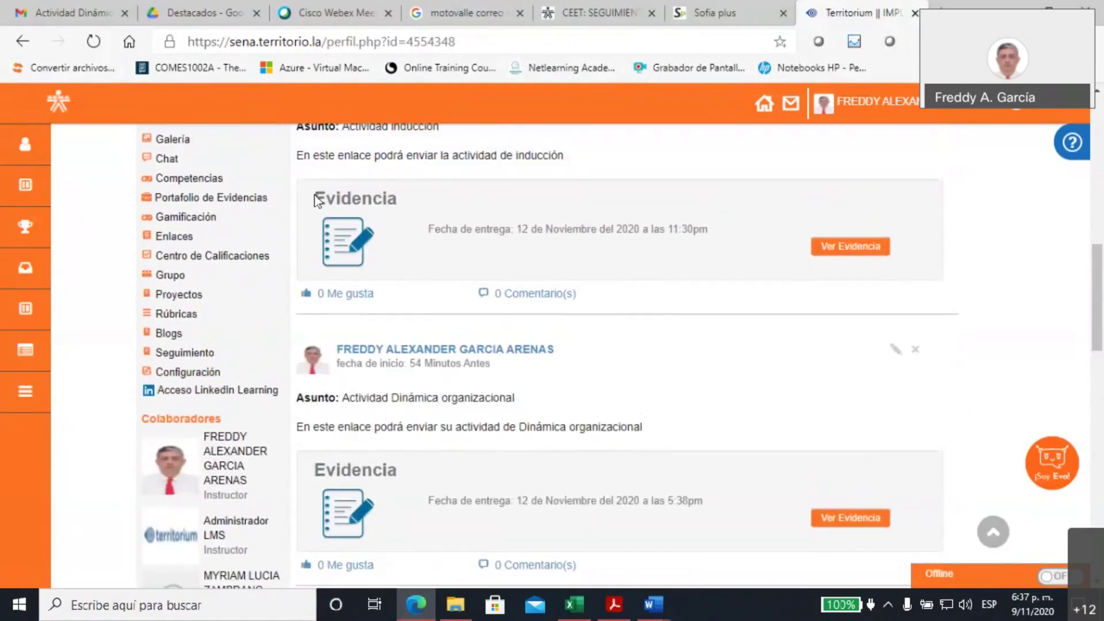
left_click_drag(314, 198, 402, 205)
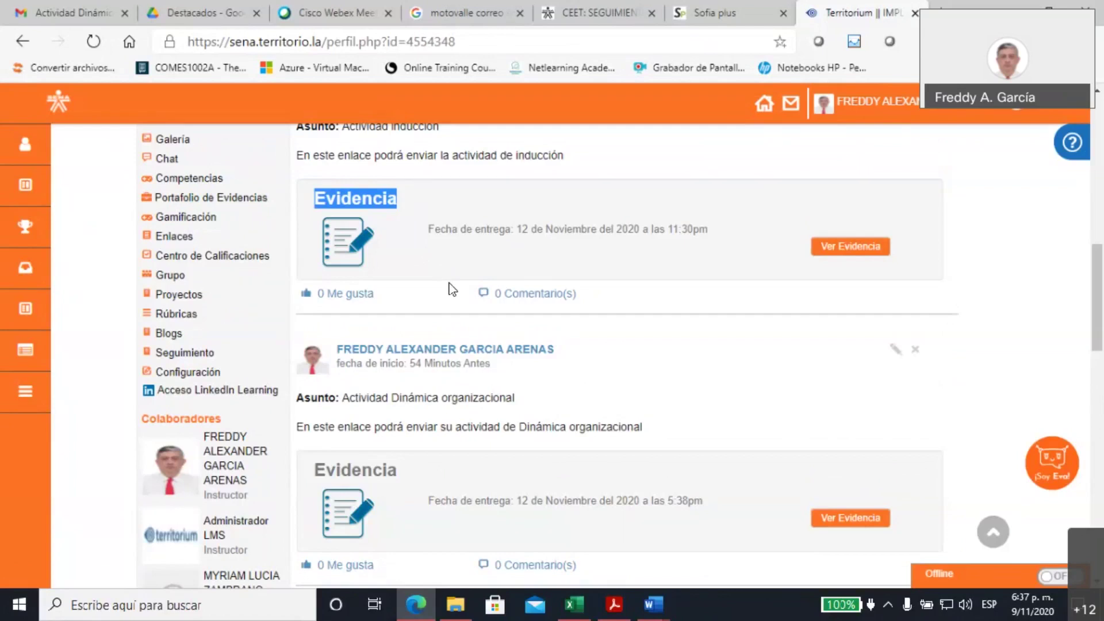
scroll(453, 289, "up", 3)
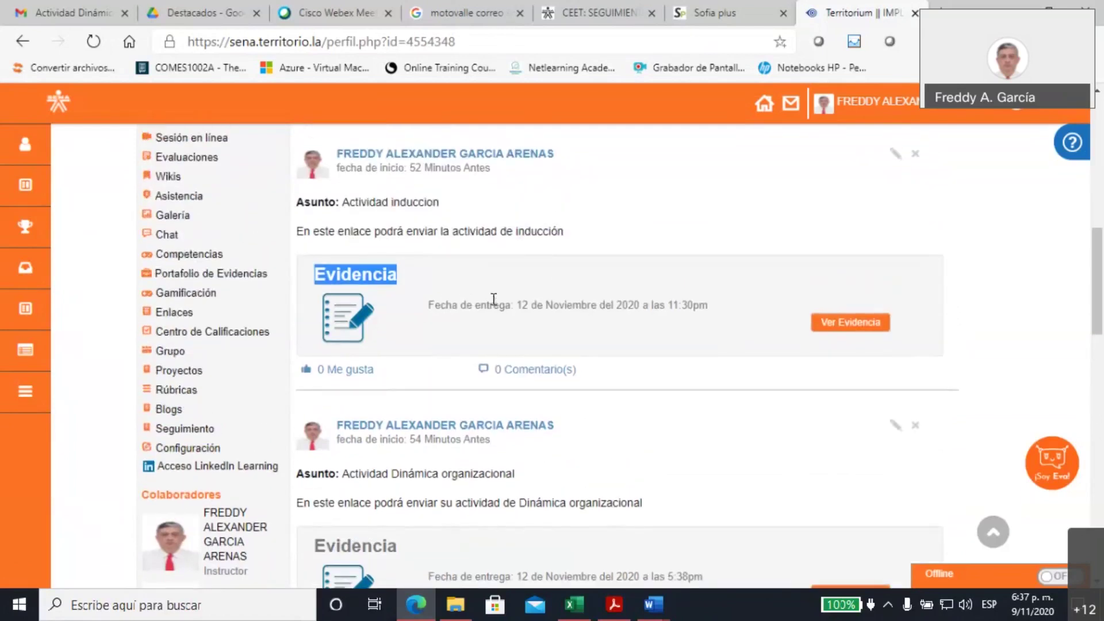
scroll(413, 309, "up", 3)
scroll(413, 310, "down", 3)
scroll(413, 309, "up", 3)
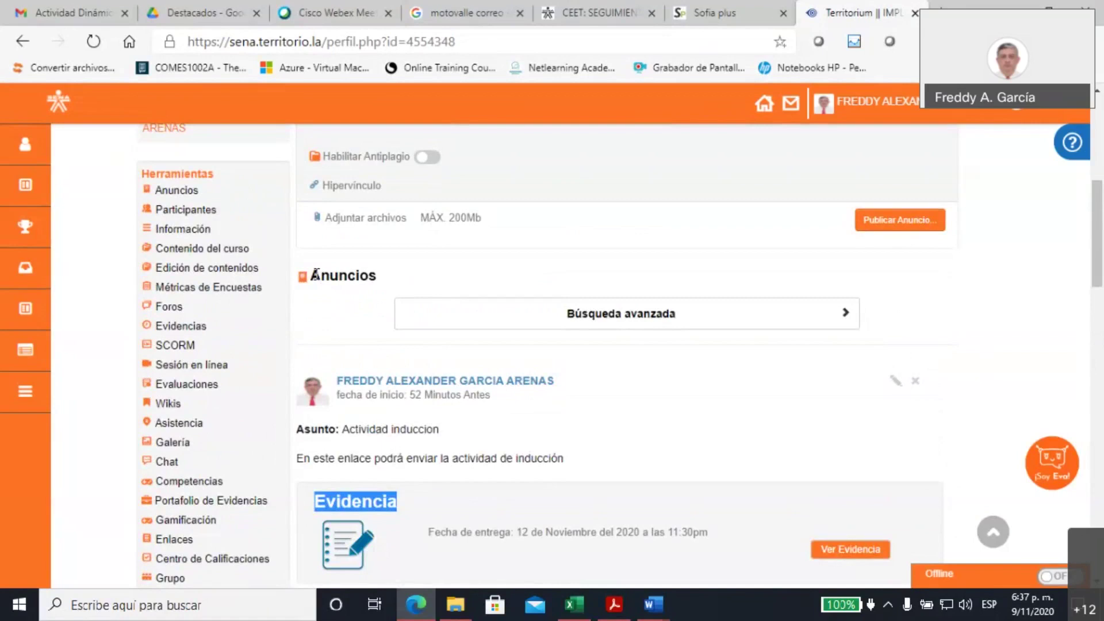
left_click_drag(311, 276, 379, 282)
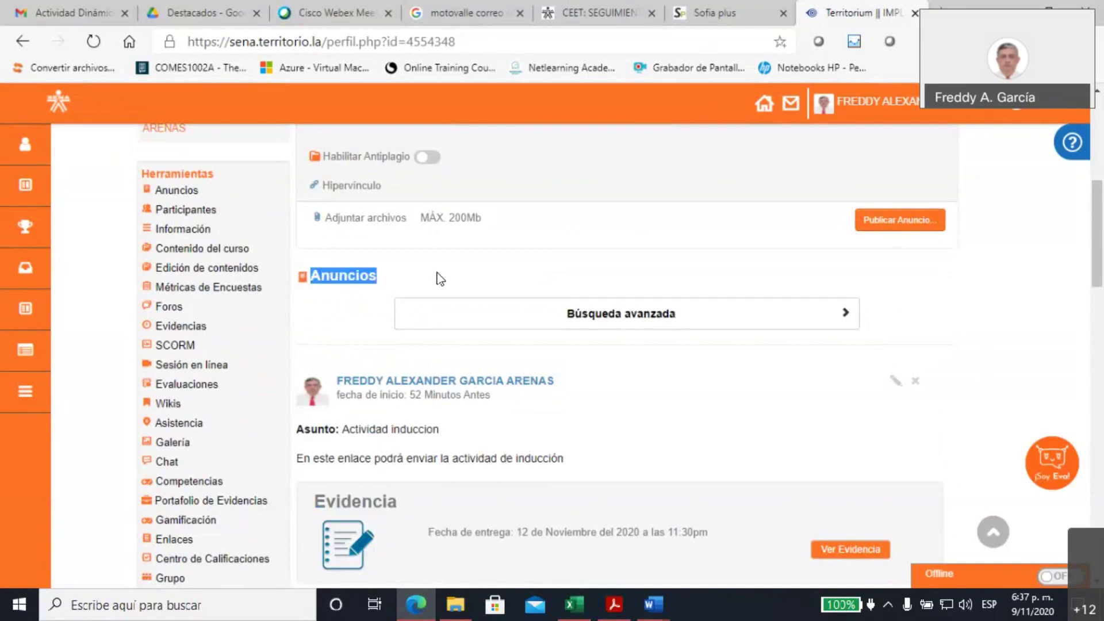
scroll(441, 284, "down", 4)
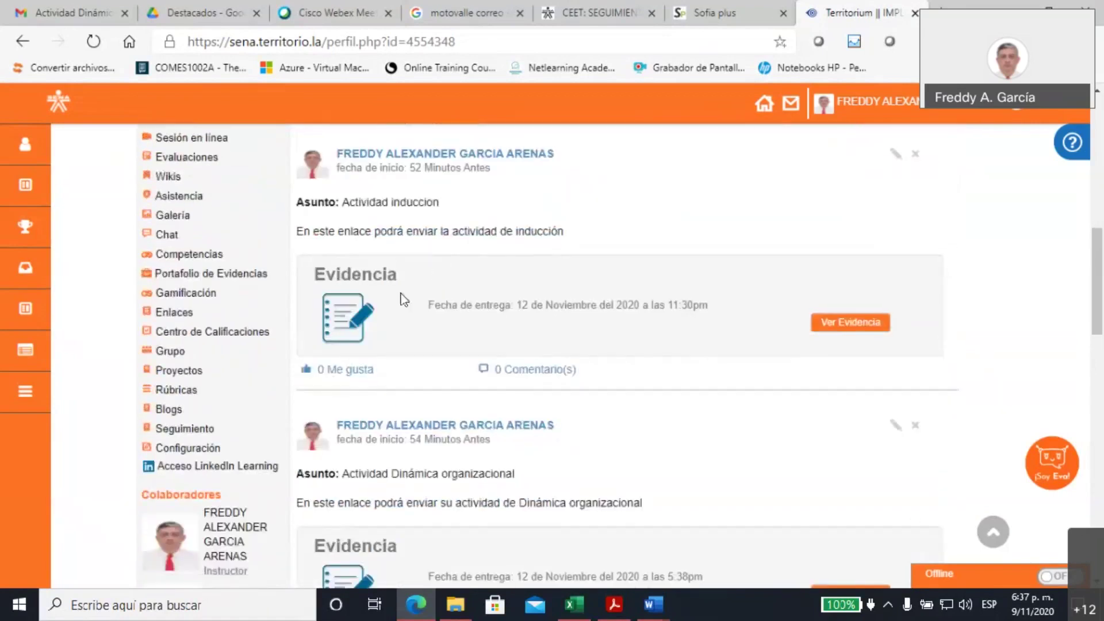
scroll(488, 347, "down", 4)
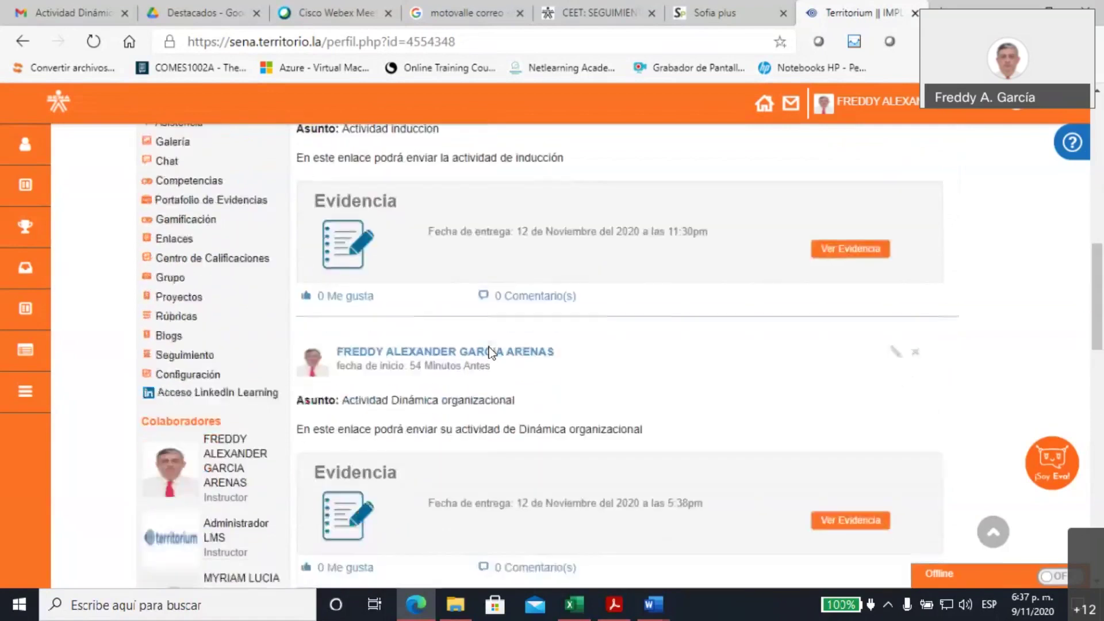
scroll(482, 340, "down", 4)
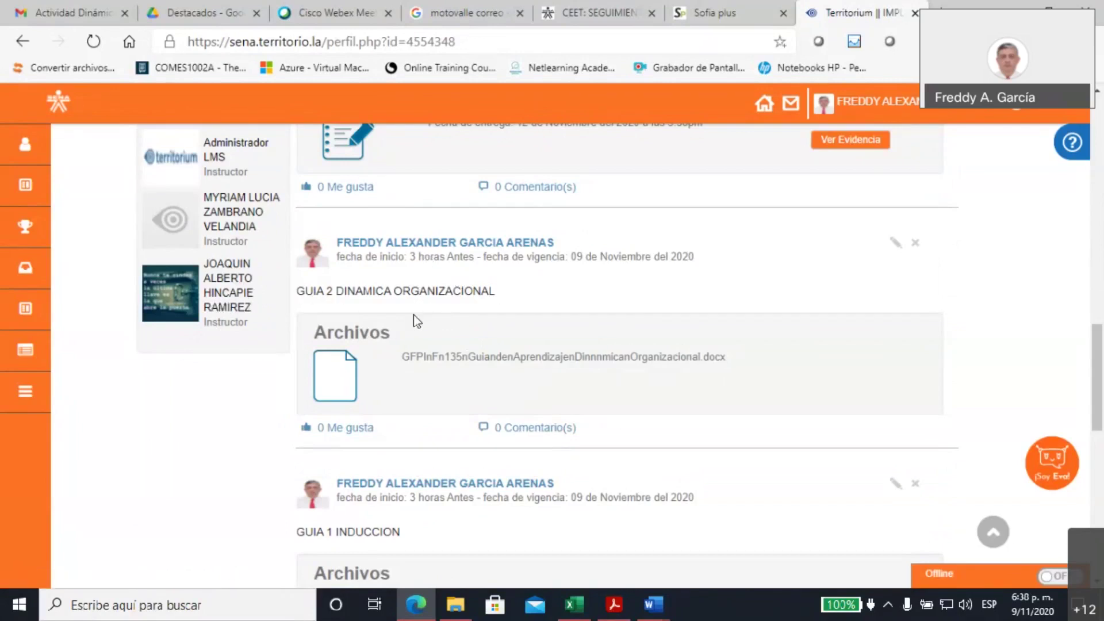
scroll(457, 353, "down", 3)
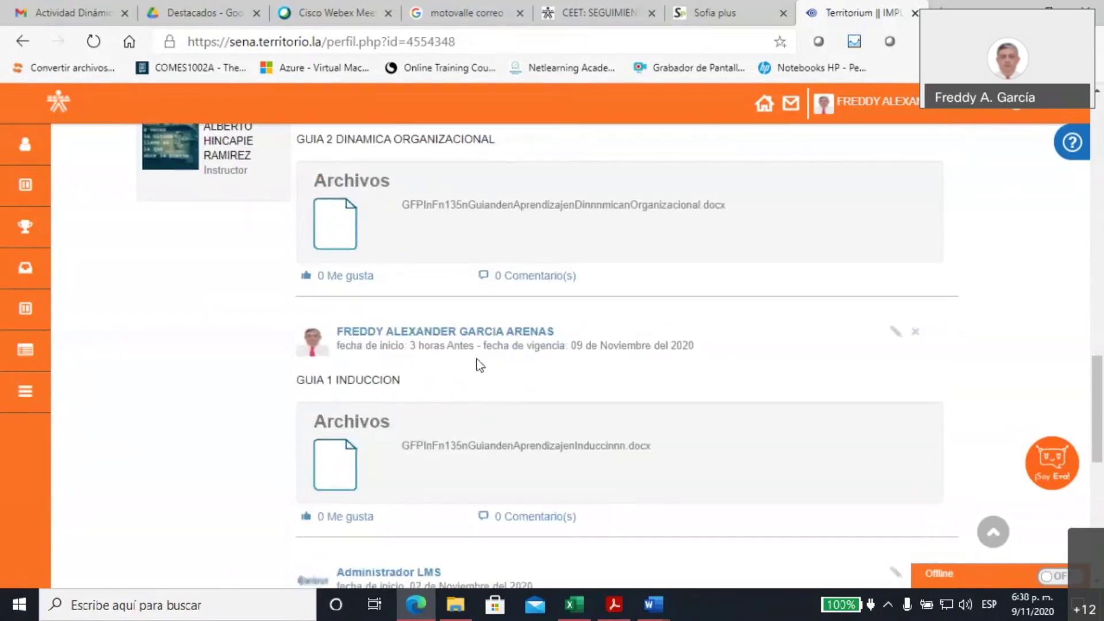
scroll(441, 383, "up", 10)
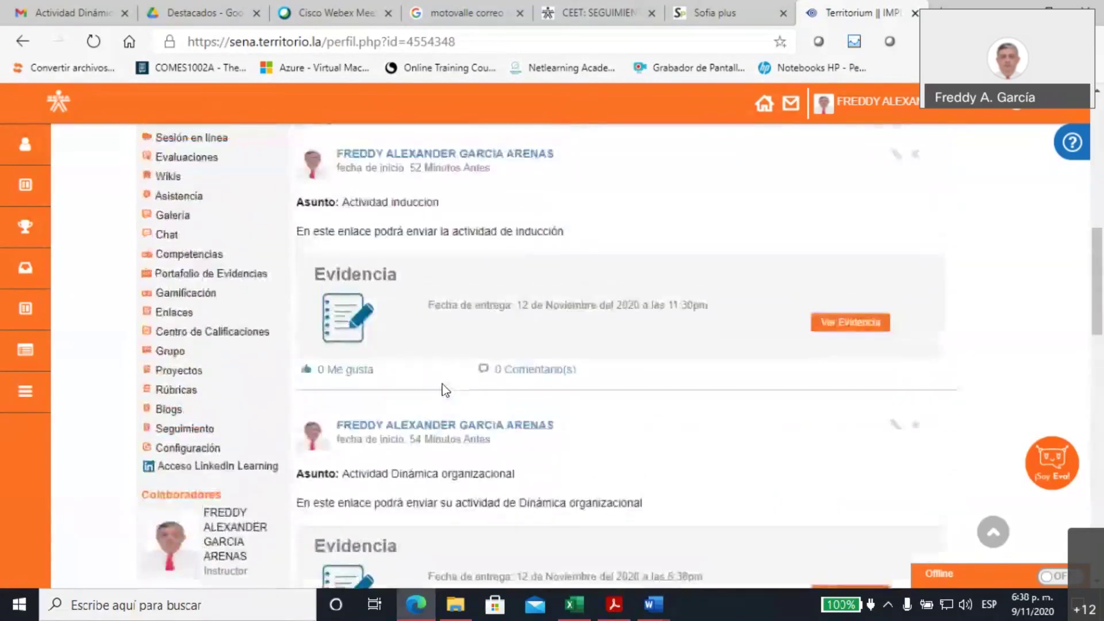
scroll(443, 390, "up", 5)
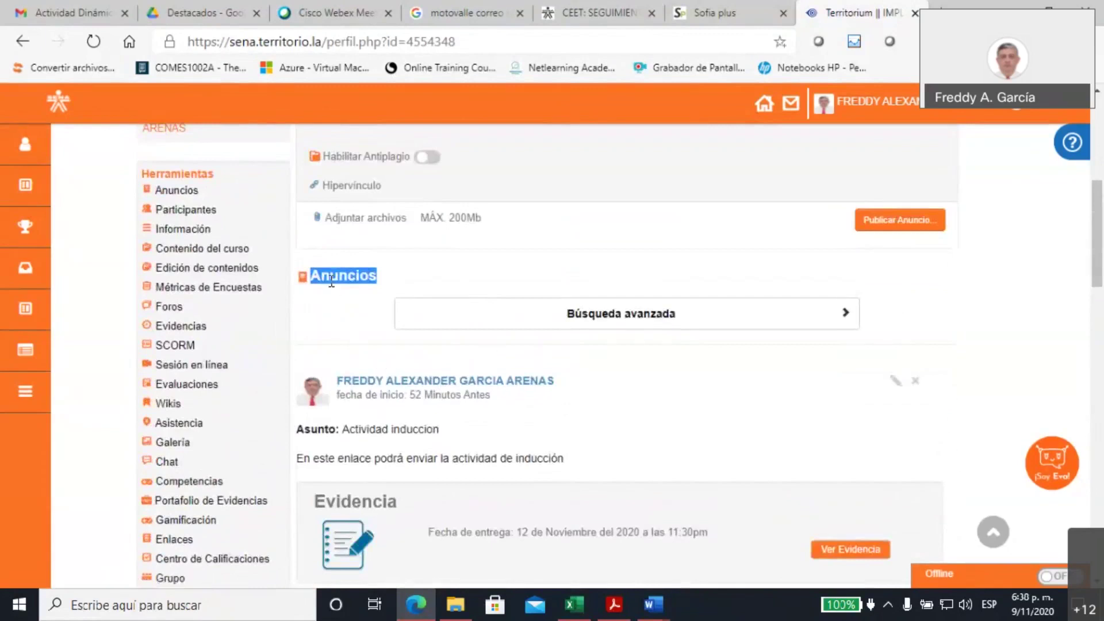
scroll(365, 312, "up", 2)
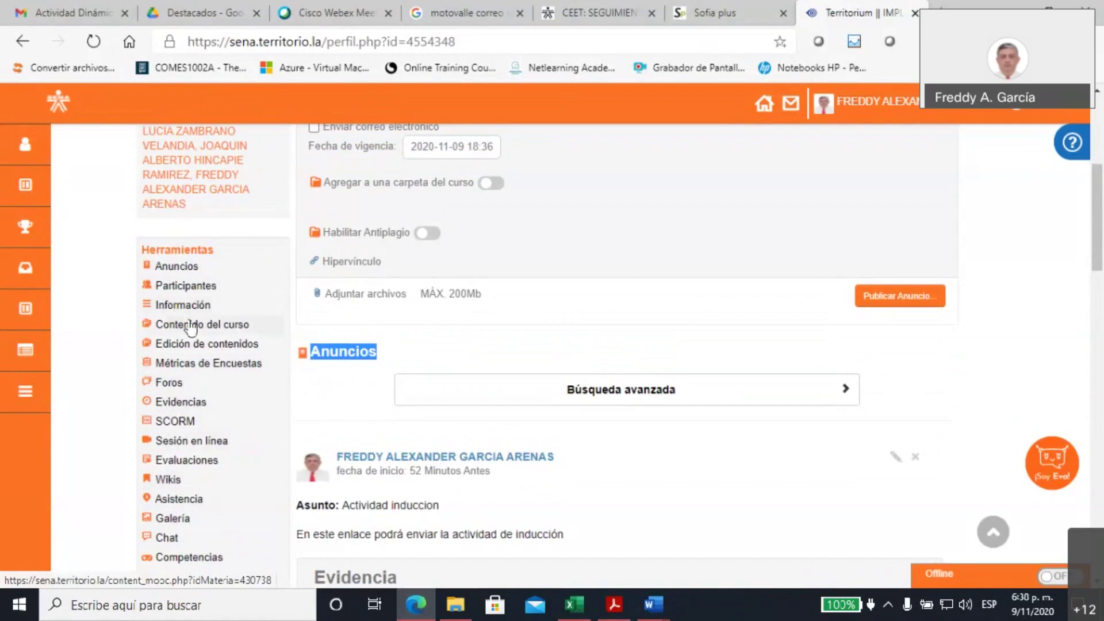
scroll(208, 357, "up", 1)
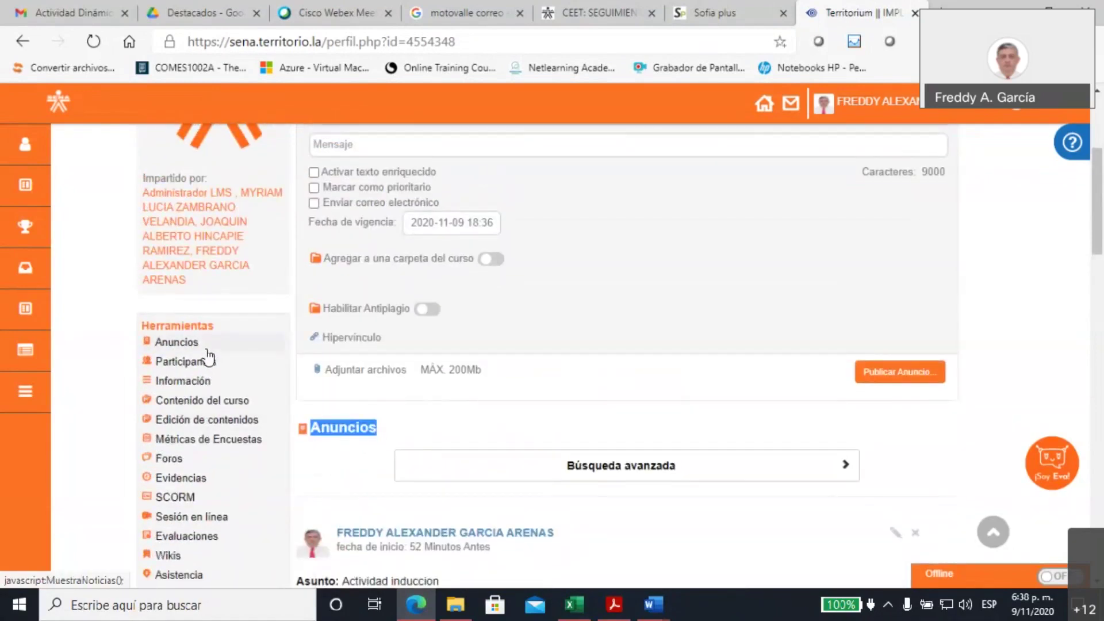
scroll(208, 358, "down", 2)
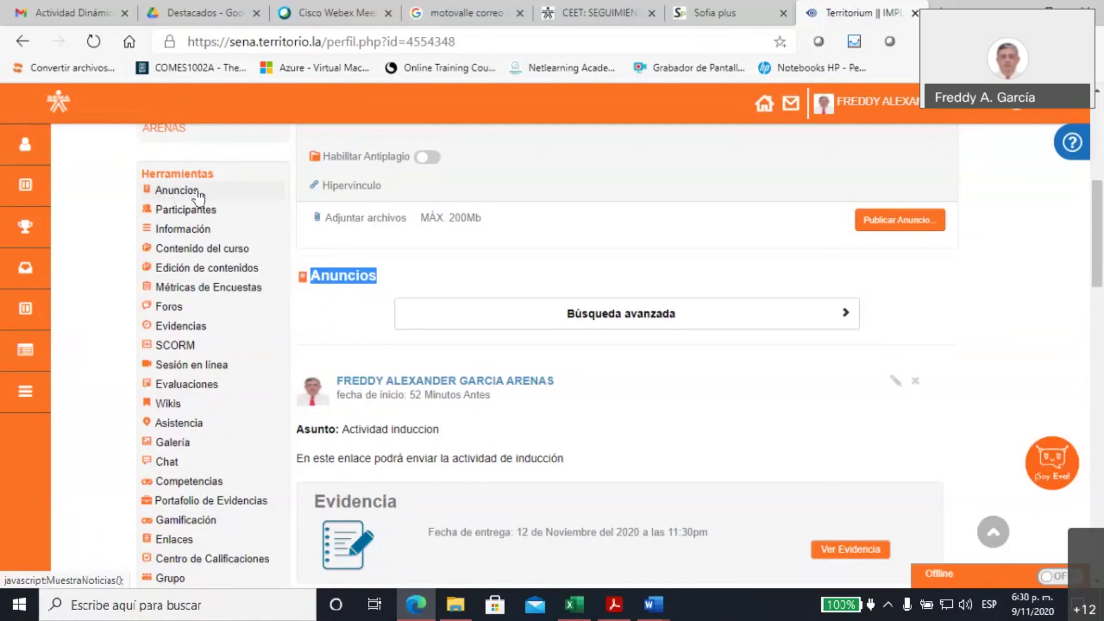
left_click(183, 253)
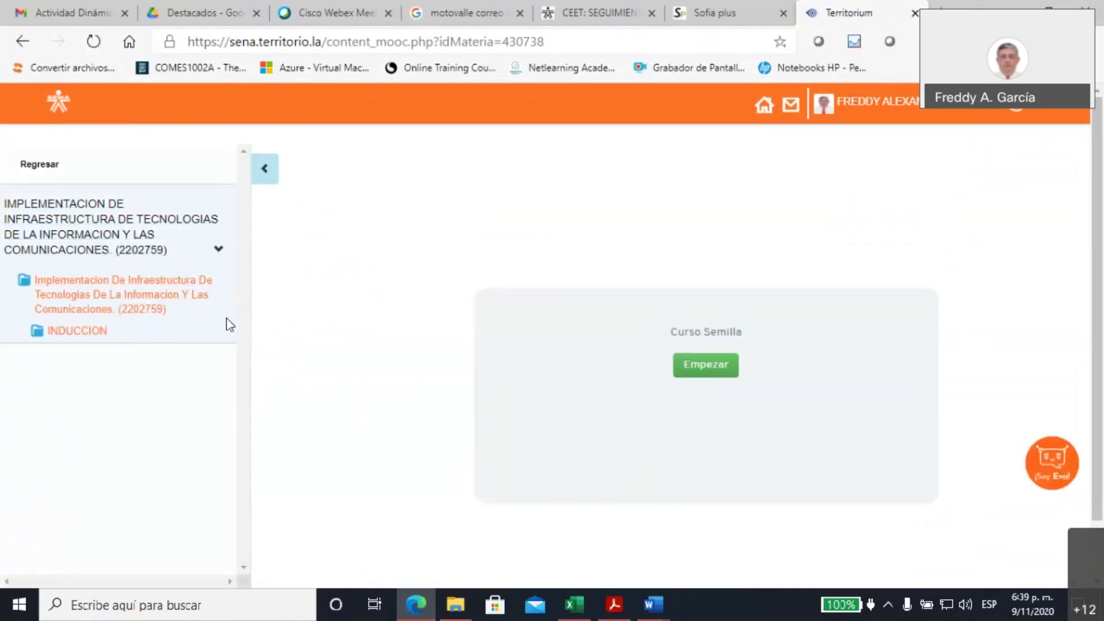
left_click(42, 169)
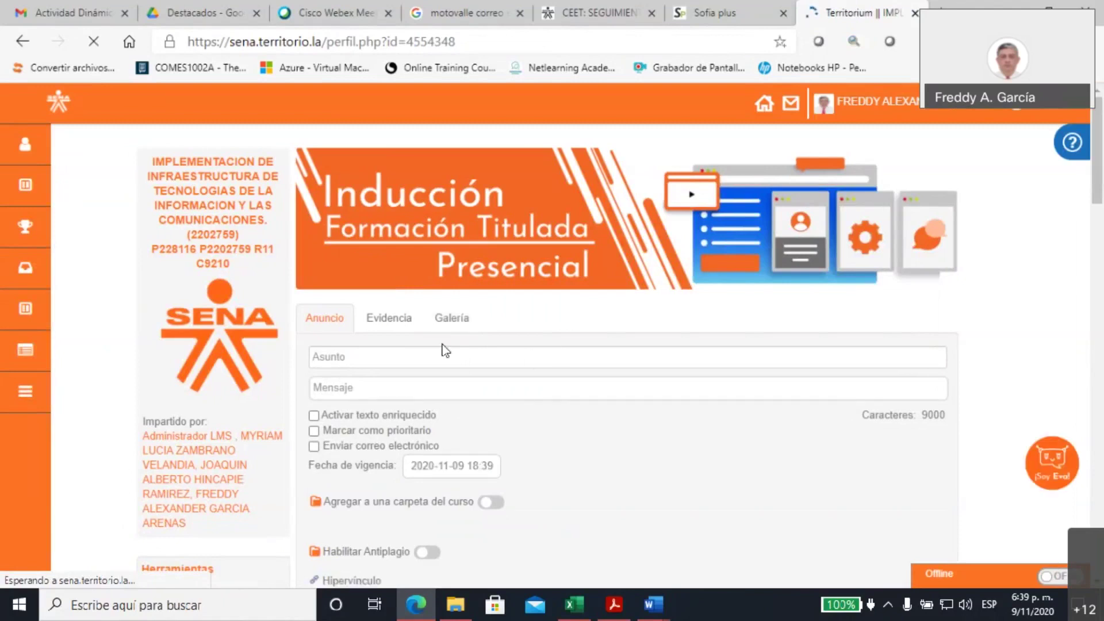
scroll(443, 341, "down", 5)
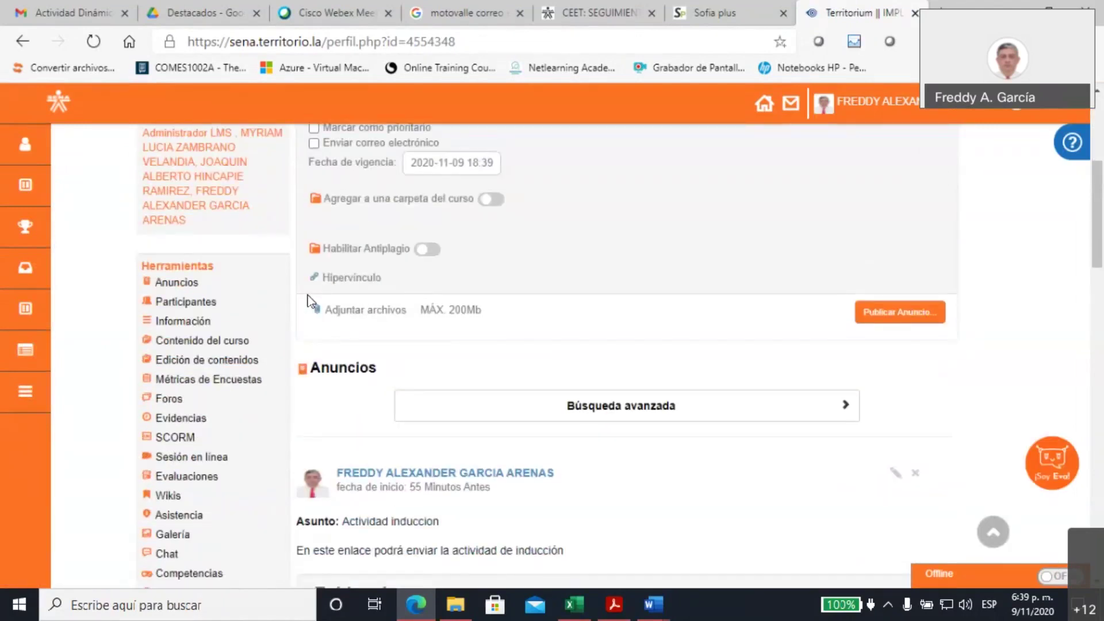
scroll(291, 310, "up", 2)
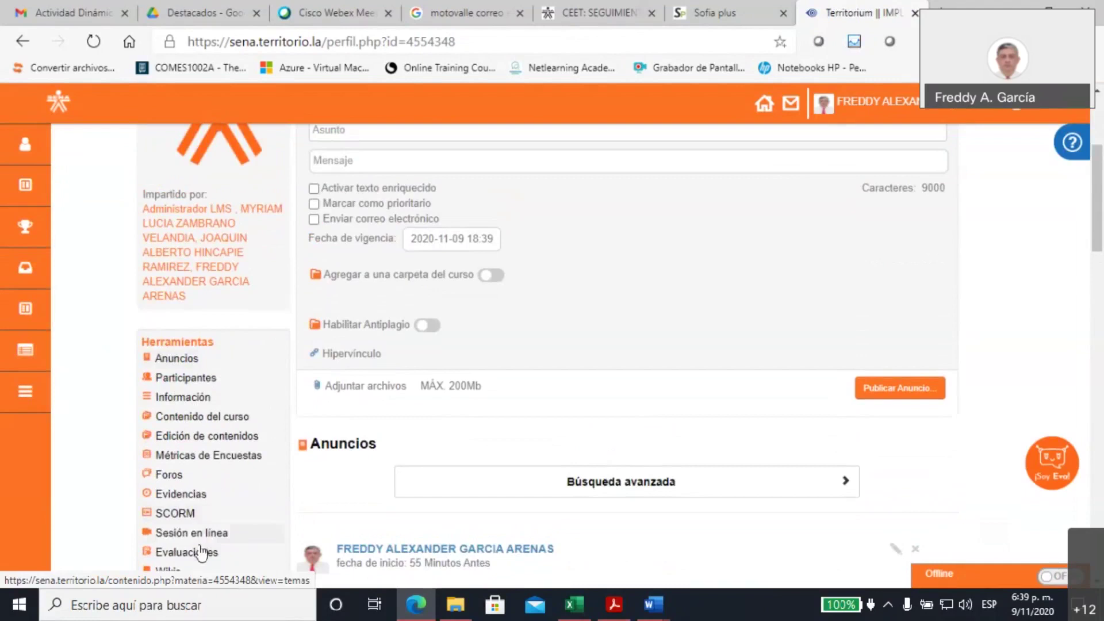
scroll(123, 454, "down", 5)
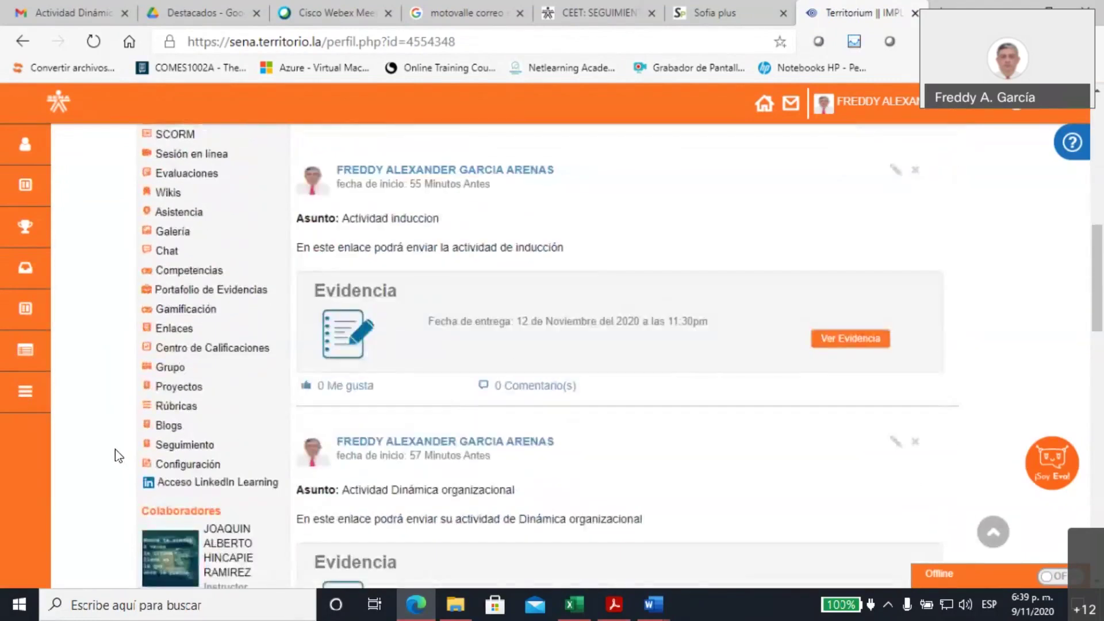
scroll(115, 450, "up", 1)
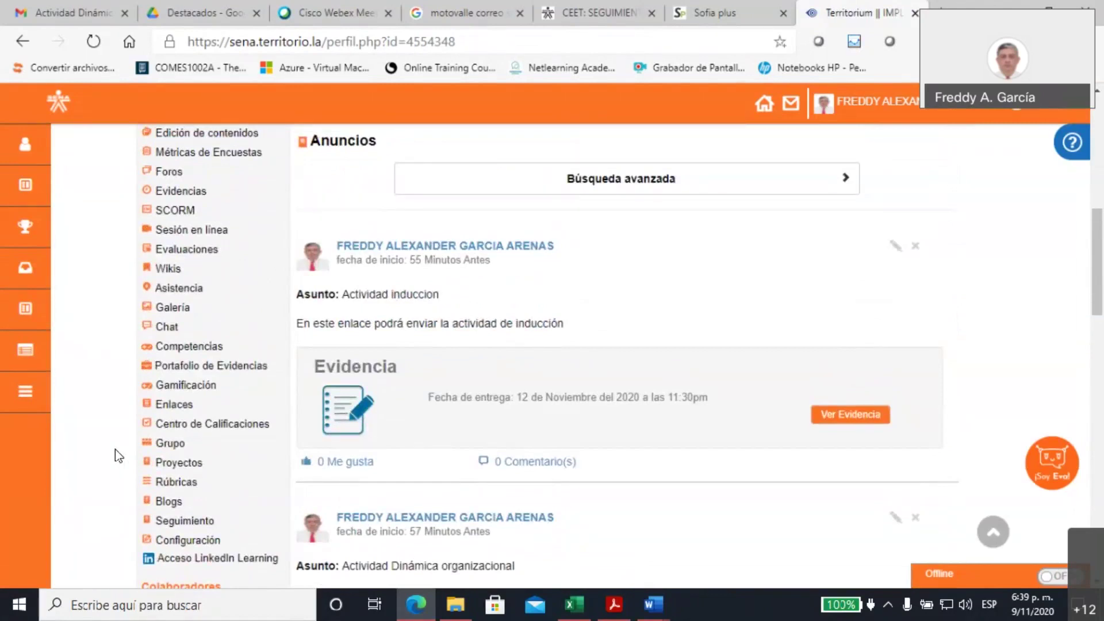
scroll(115, 450, "up", 3)
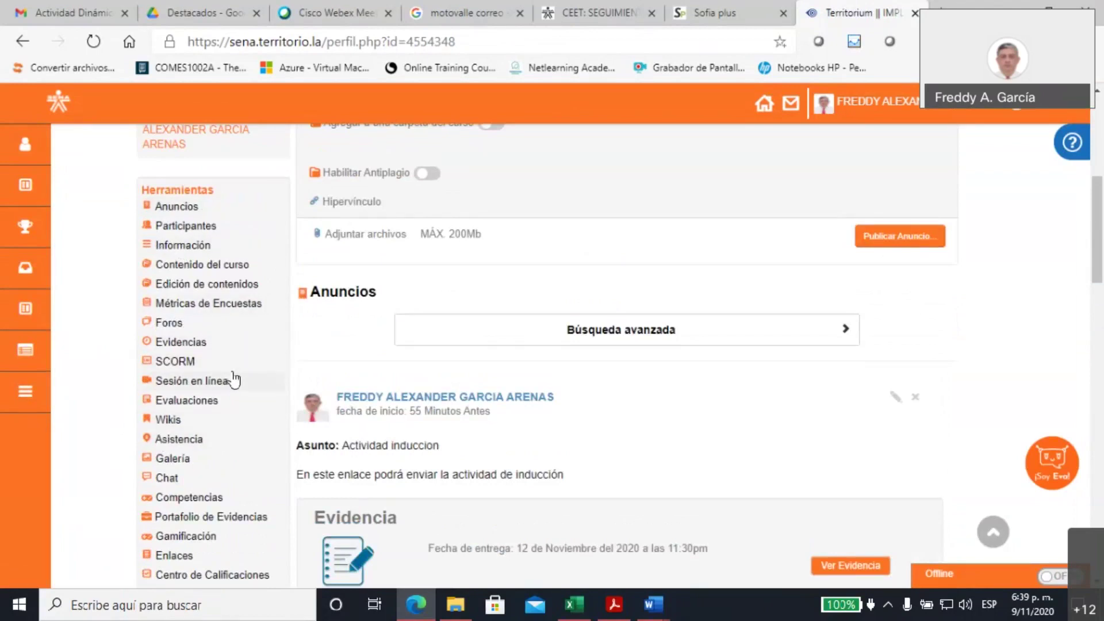
scroll(247, 381, "up", 3)
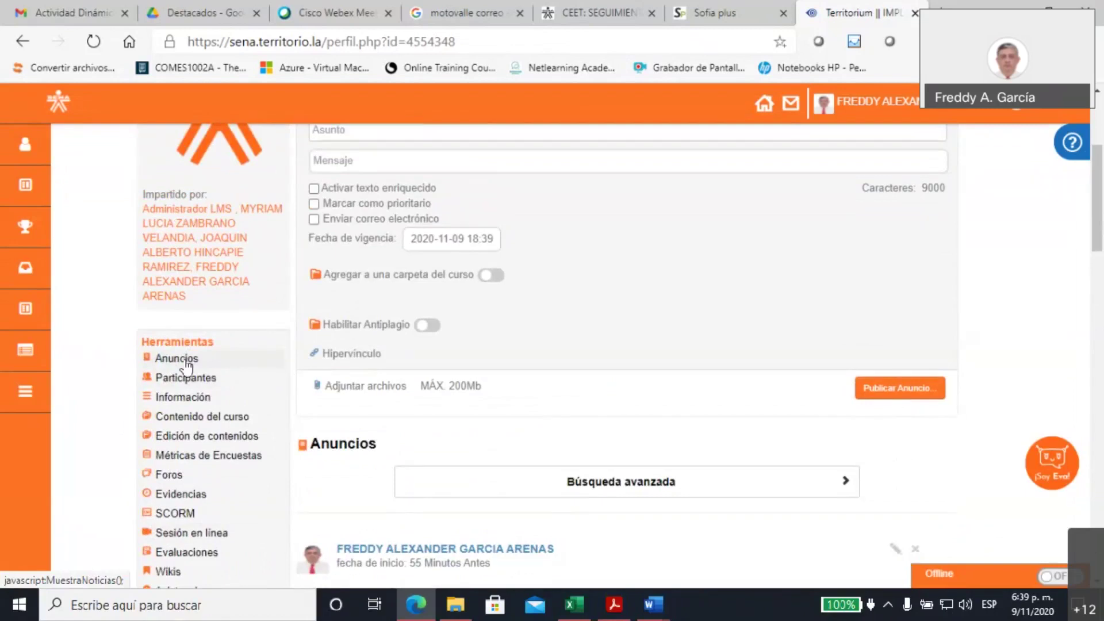
scroll(454, 404, "down", 4)
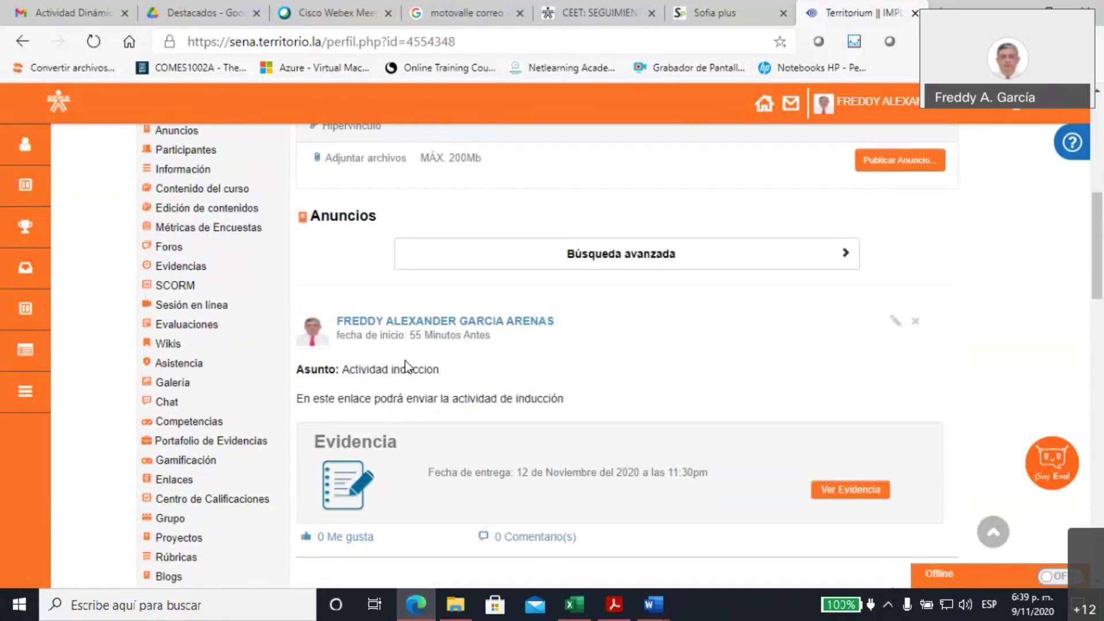
scroll(405, 363, "up", 1)
scroll(411, 365, "down", 1)
scroll(461, 411, "up", 1)
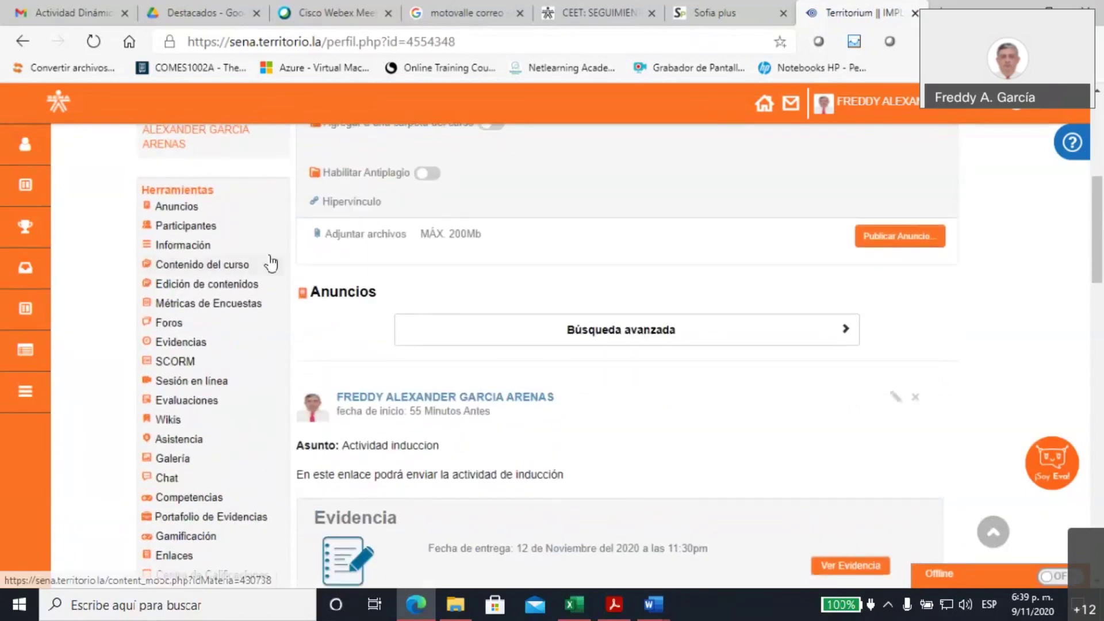
In Gmail, go back to the inbox and open the Territorium announcement email for the course group
left_click(56, 12)
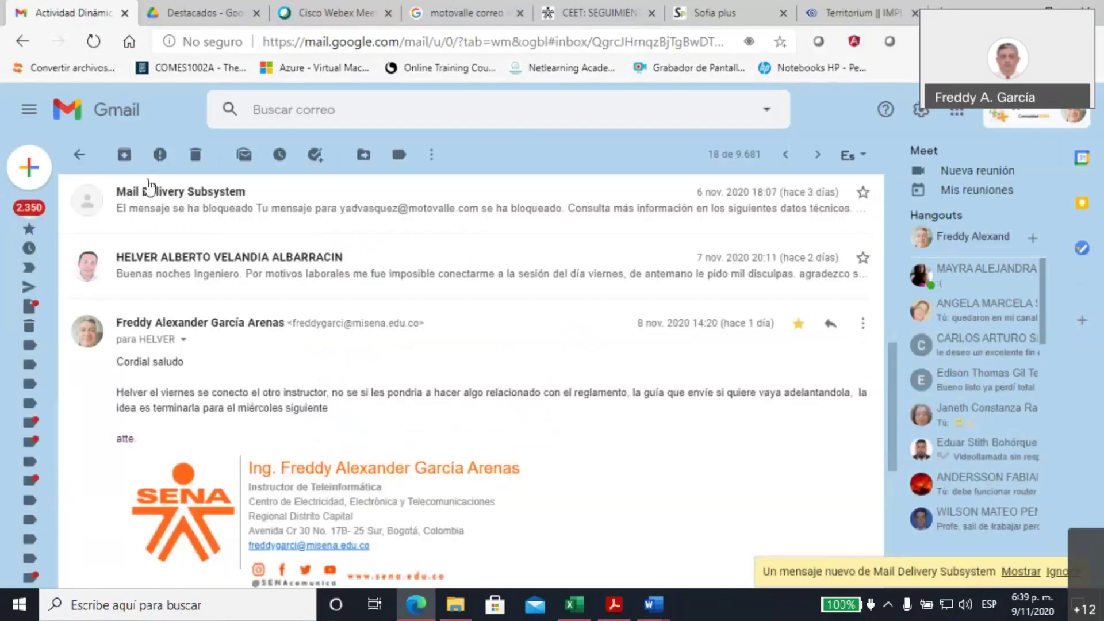
left_click(79, 157)
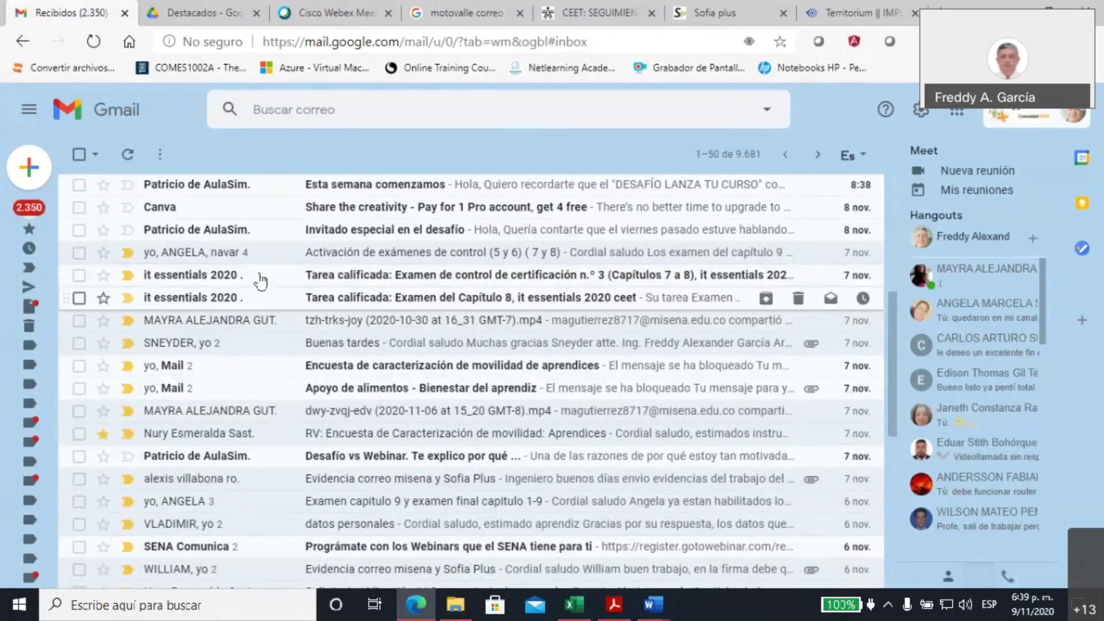
scroll(260, 282, "up", 6)
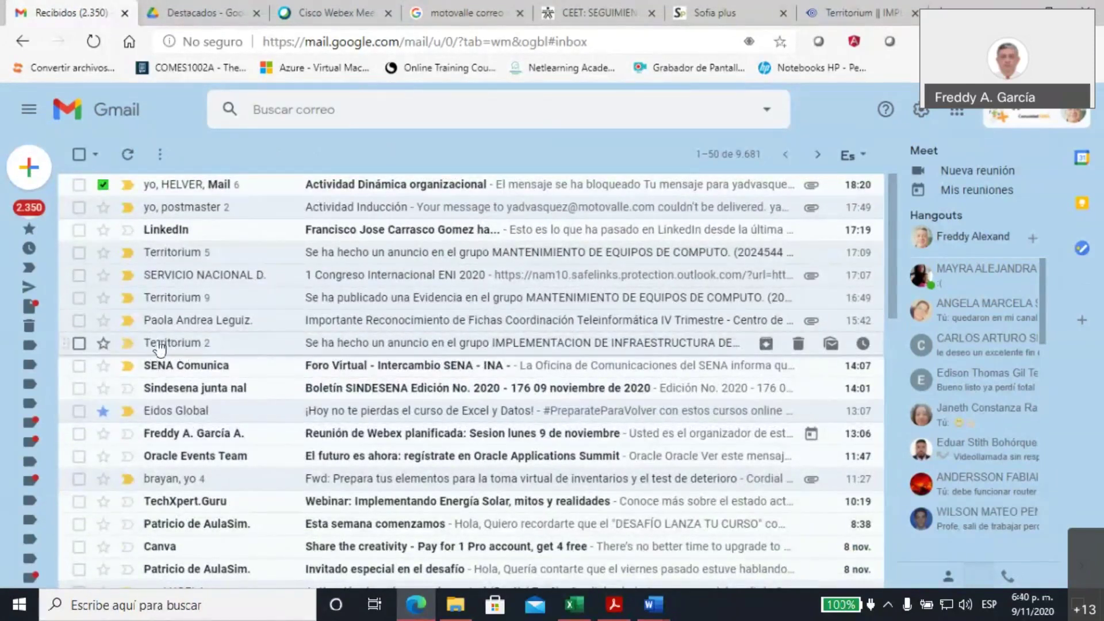
mouse_move(165, 349)
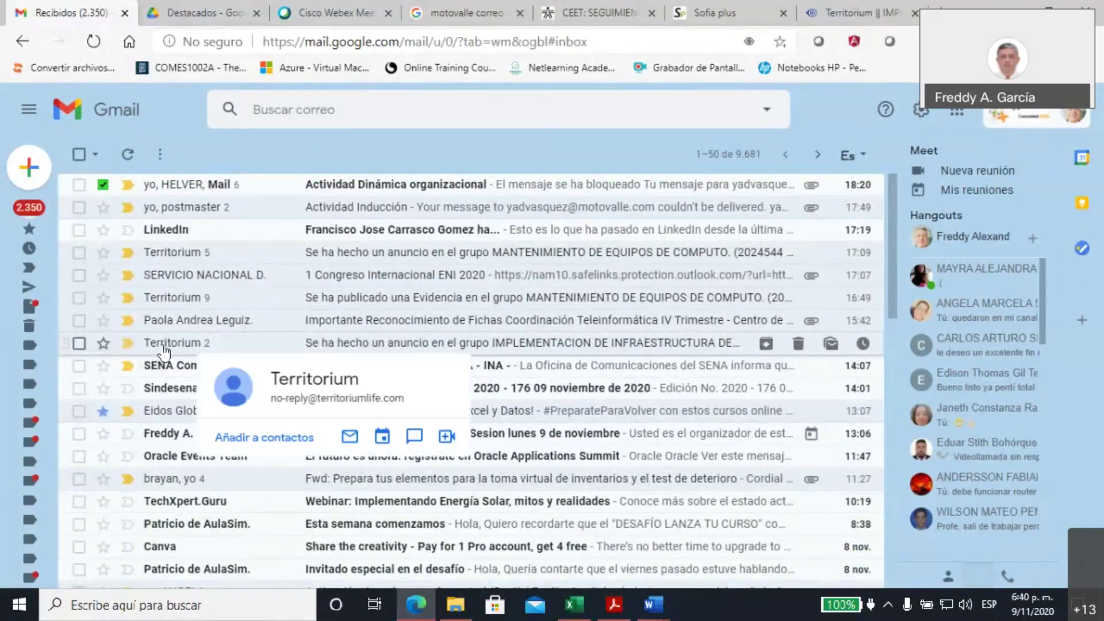
left_click(345, 345)
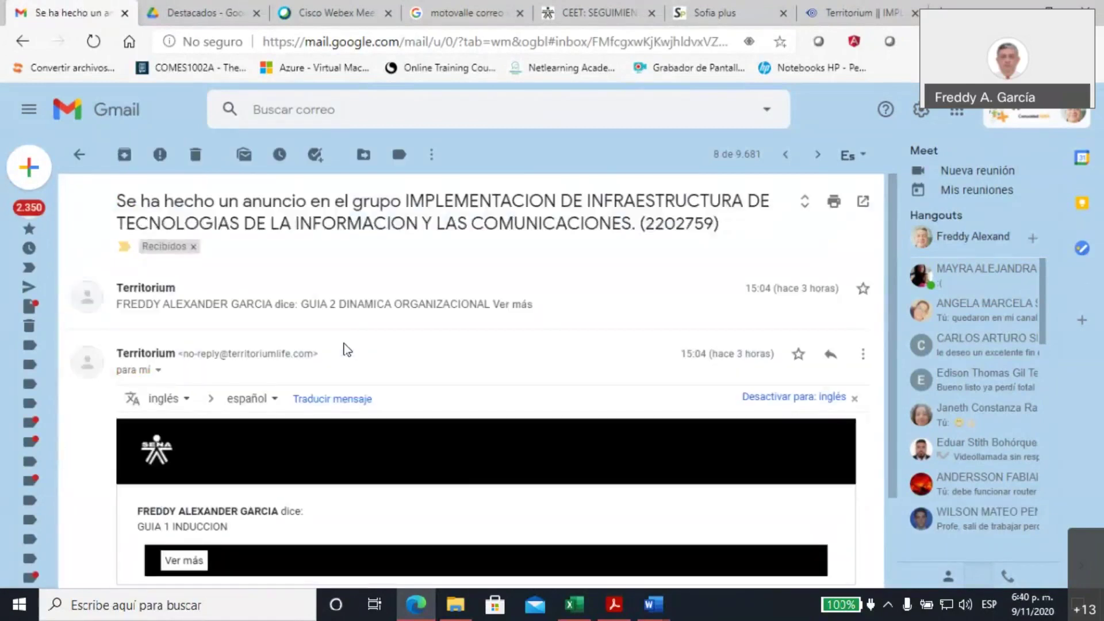
Highlight the group code 2202759 in the subject and the GUIA 1 INDUCCION notice text
left_click_drag(119, 193, 716, 223)
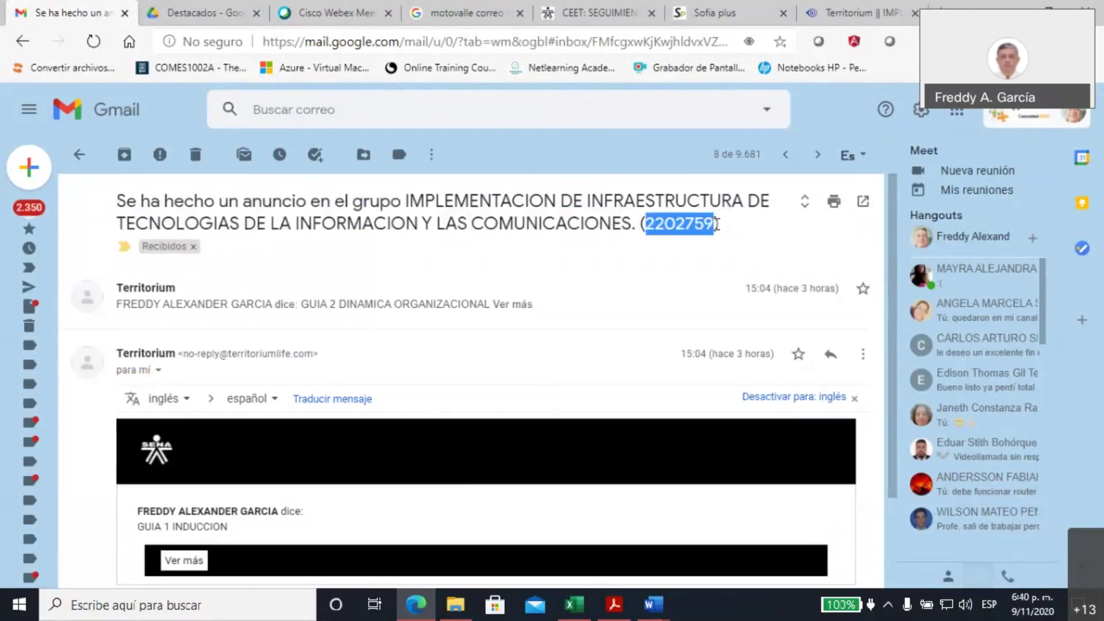
scroll(322, 292, "down", 2)
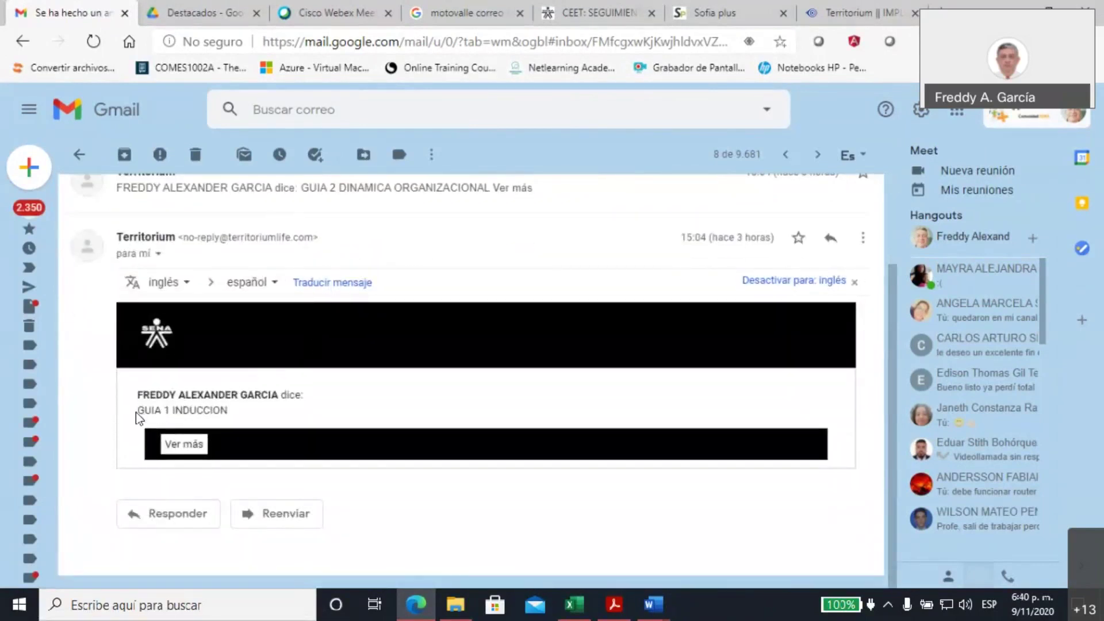
left_click_drag(137, 411, 230, 412)
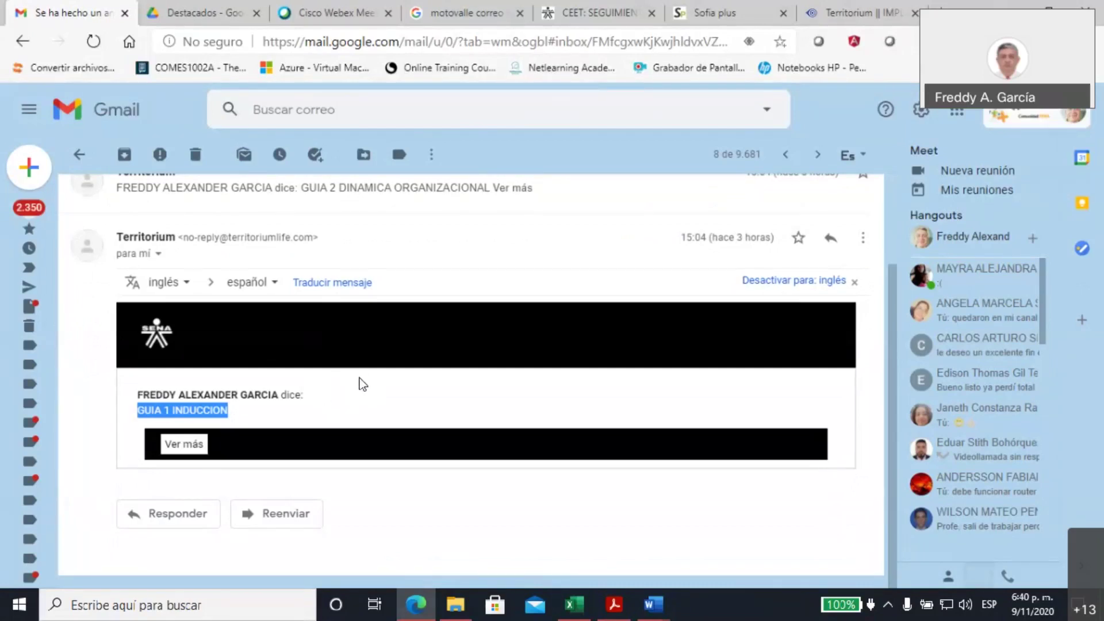
scroll(348, 408, "up", 1)
scroll(355, 402, "up", 1)
scroll(357, 404, "down", 1)
scroll(328, 353, "up", 1)
Expand and highlight the GUIA 2 DINAMICA ORGANIZACIONAL message, then return to the Territorium course page
left_click(275, 251)
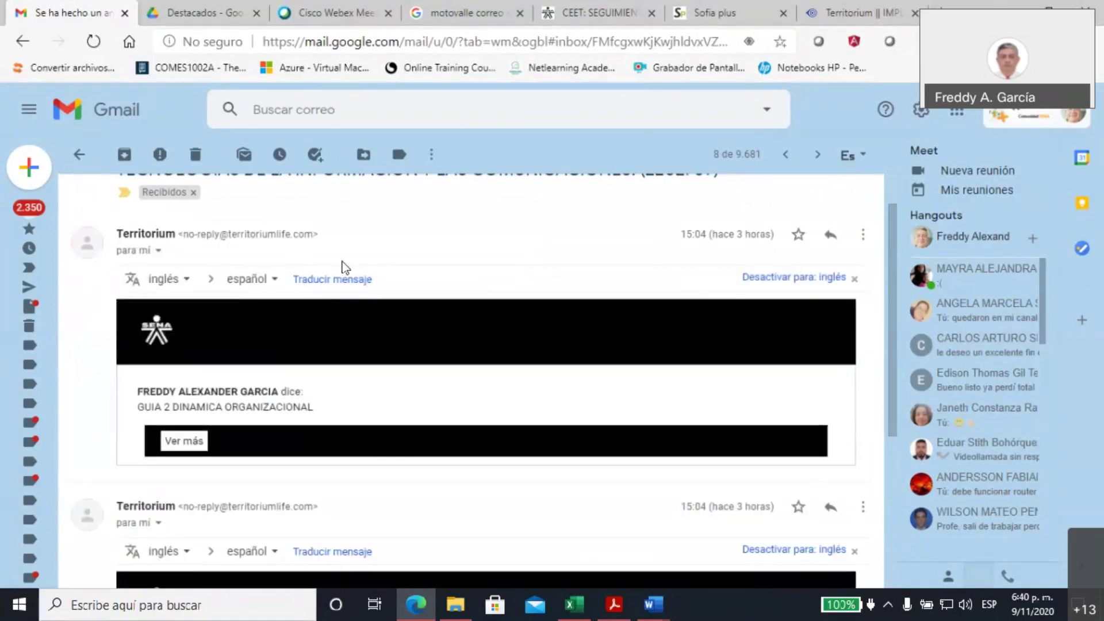
left_click_drag(140, 408, 323, 407)
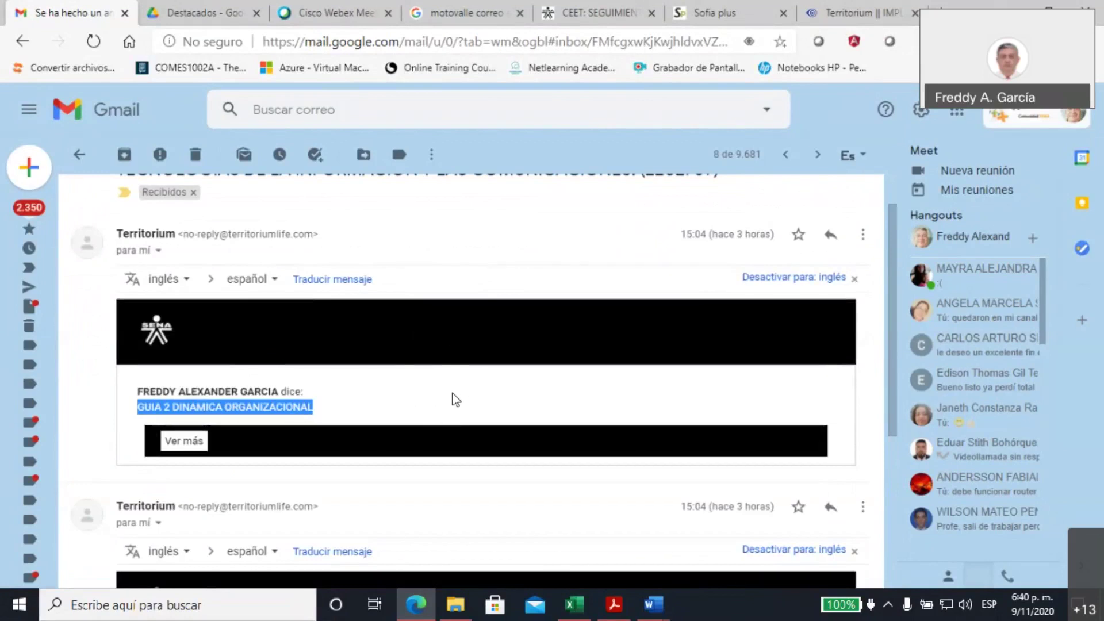
scroll(454, 397, "up", 1)
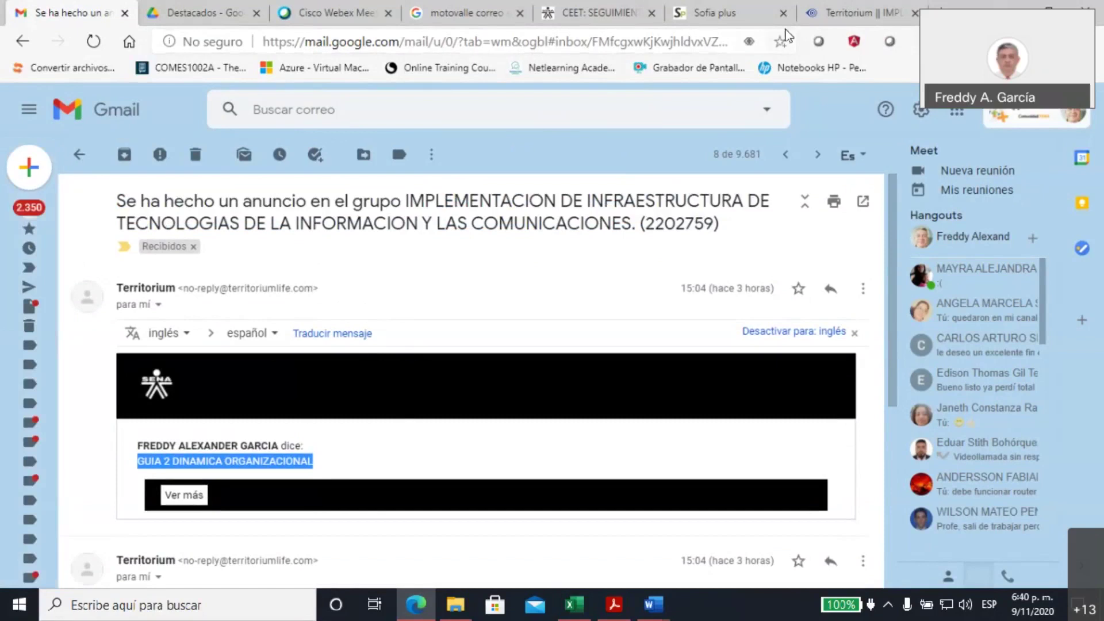
left_click(840, 15)
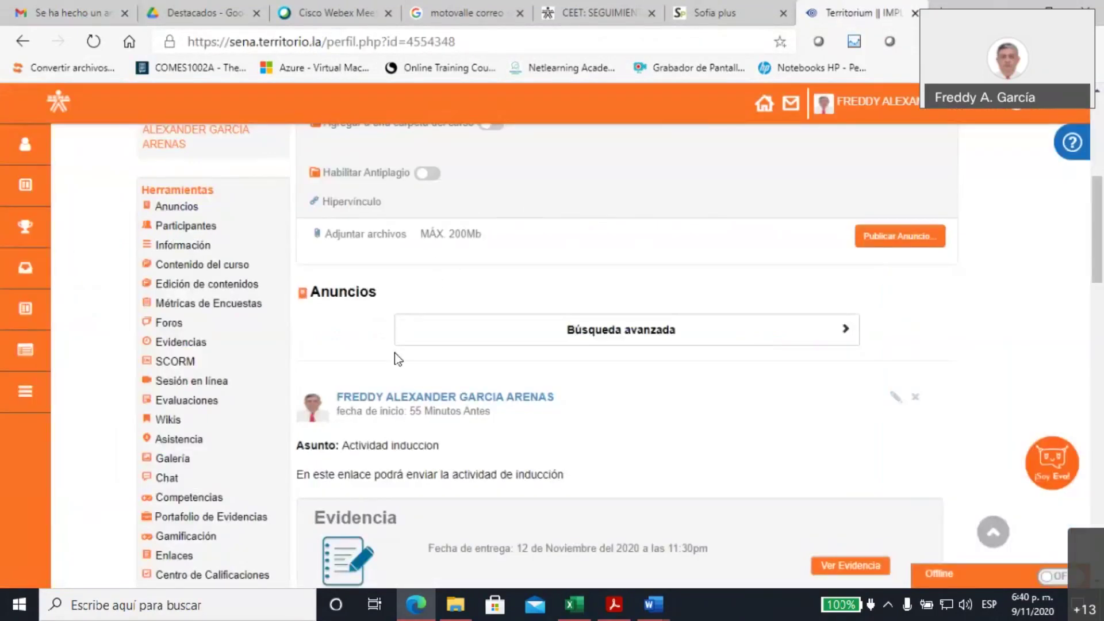
Scroll the Territorium course page up to the Inducción banner and the announcement form
scroll(373, 362, "down", 2)
scroll(375, 359, "up", 1)
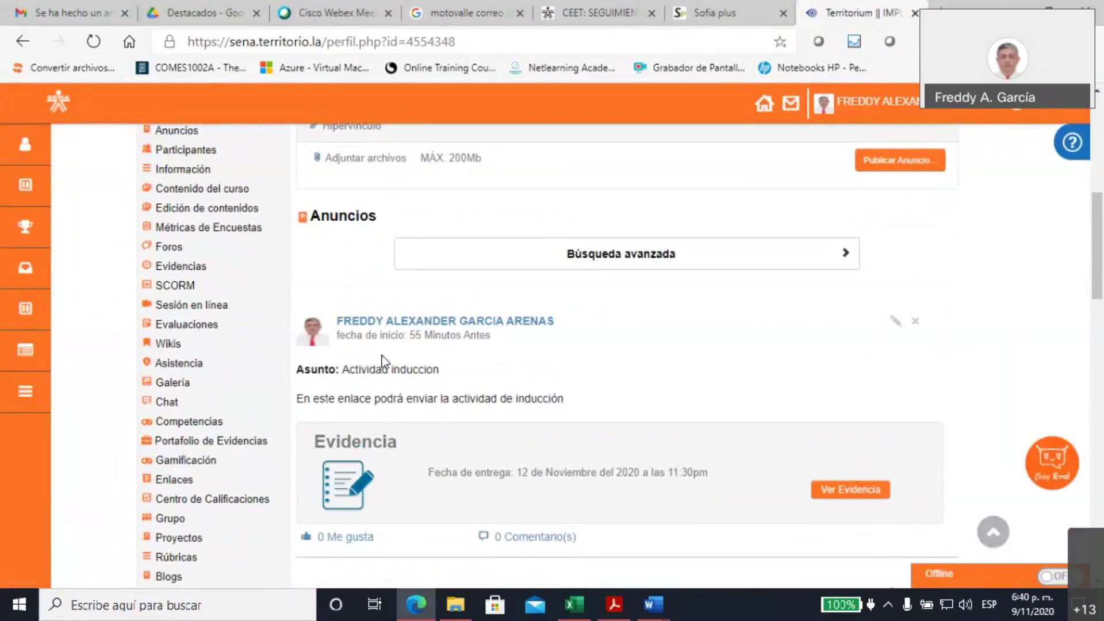
scroll(382, 356, "up", 2)
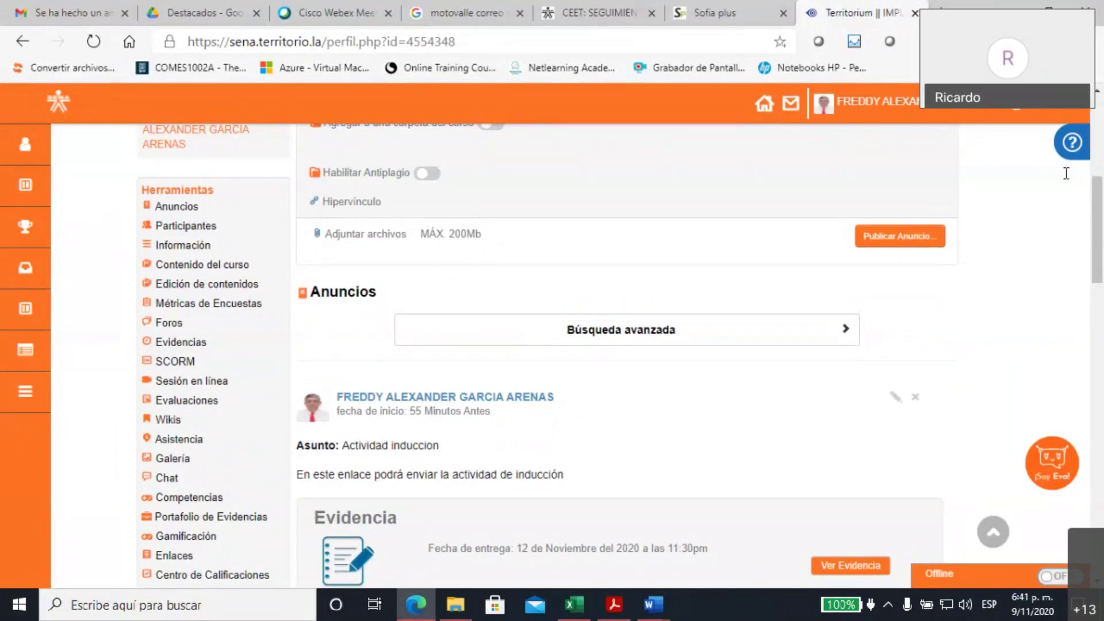
scroll(512, 322, "up", 6)
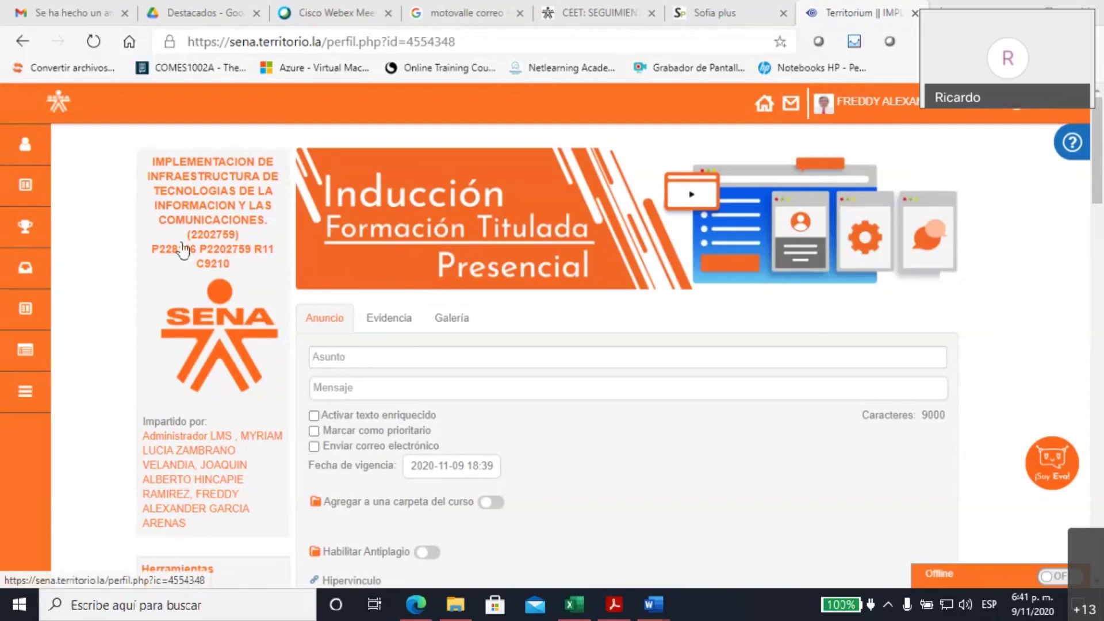
left_click(23, 43)
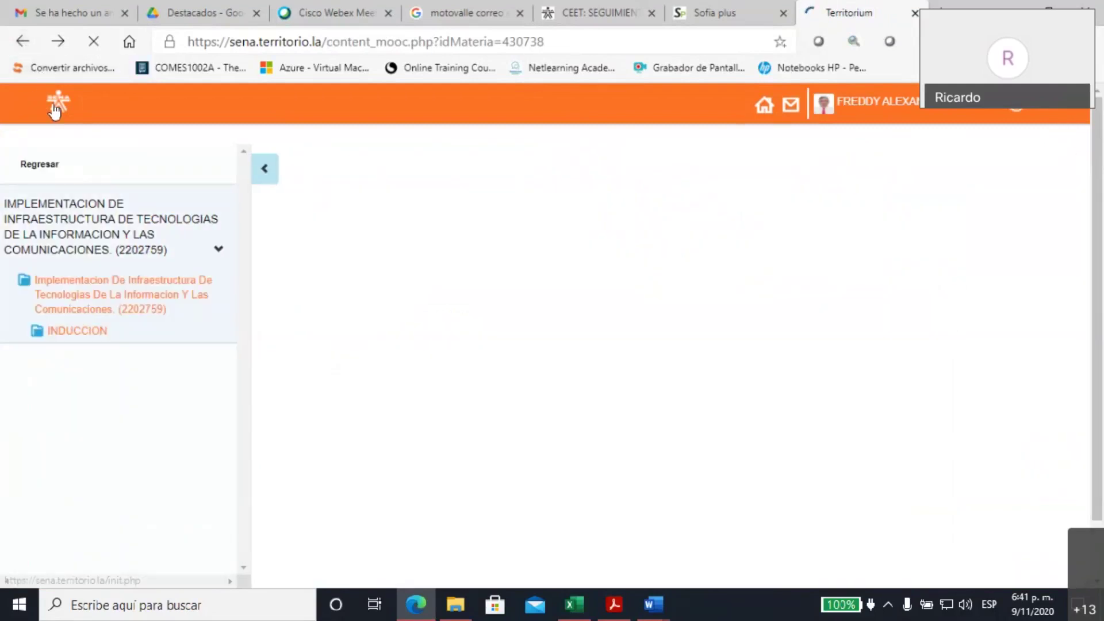
left_click(55, 111)
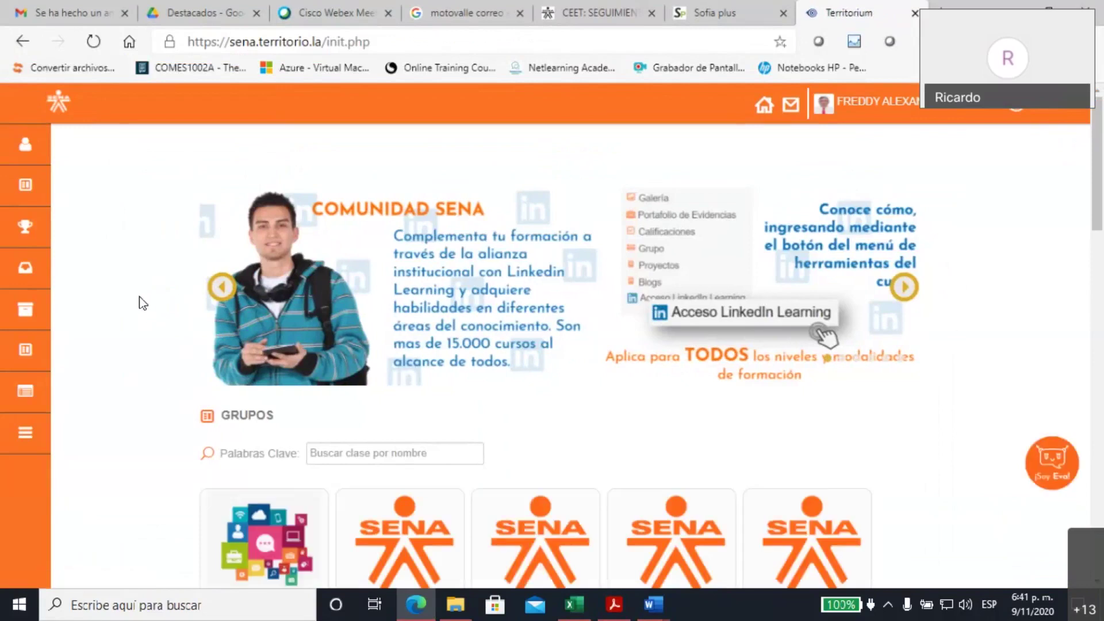
scroll(139, 297, "down", 3)
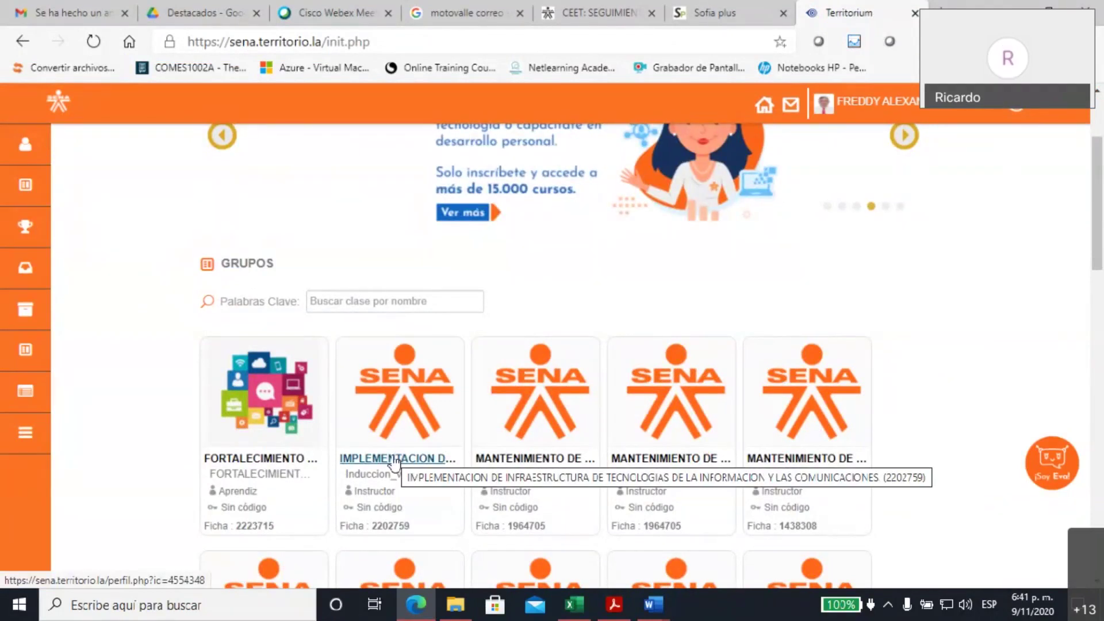
left_click(396, 463)
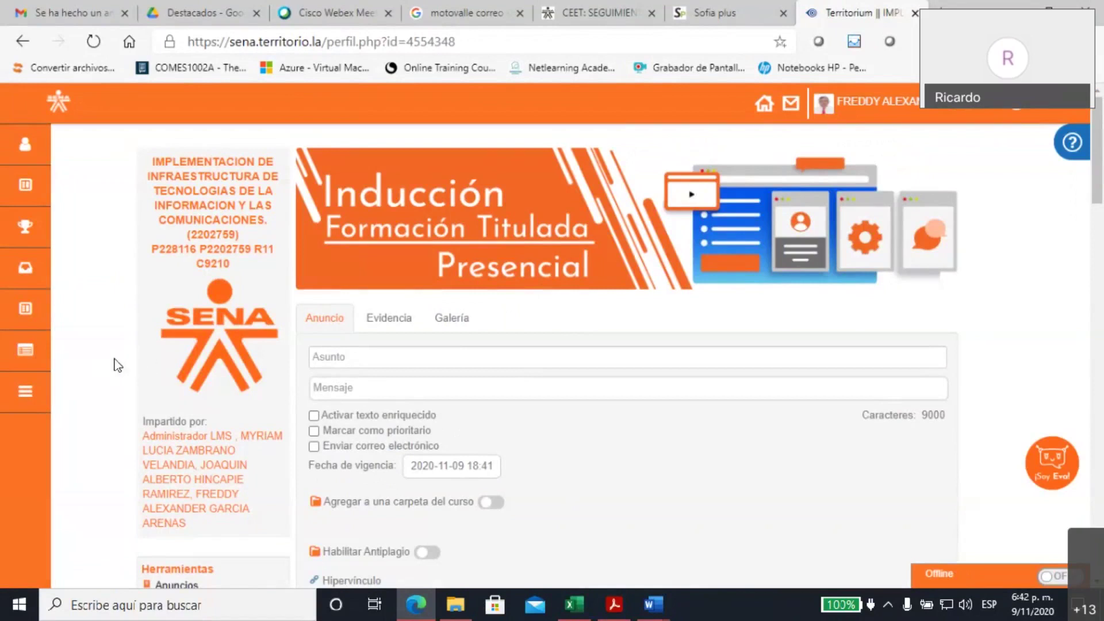
scroll(117, 363, "down", 5)
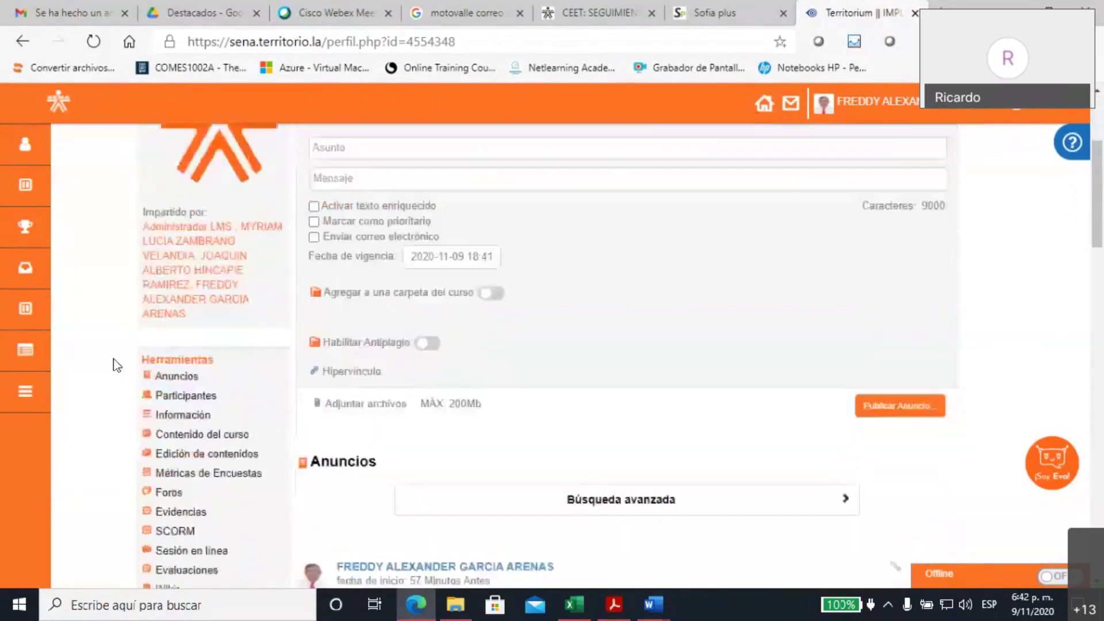
scroll(113, 358, "down", 2)
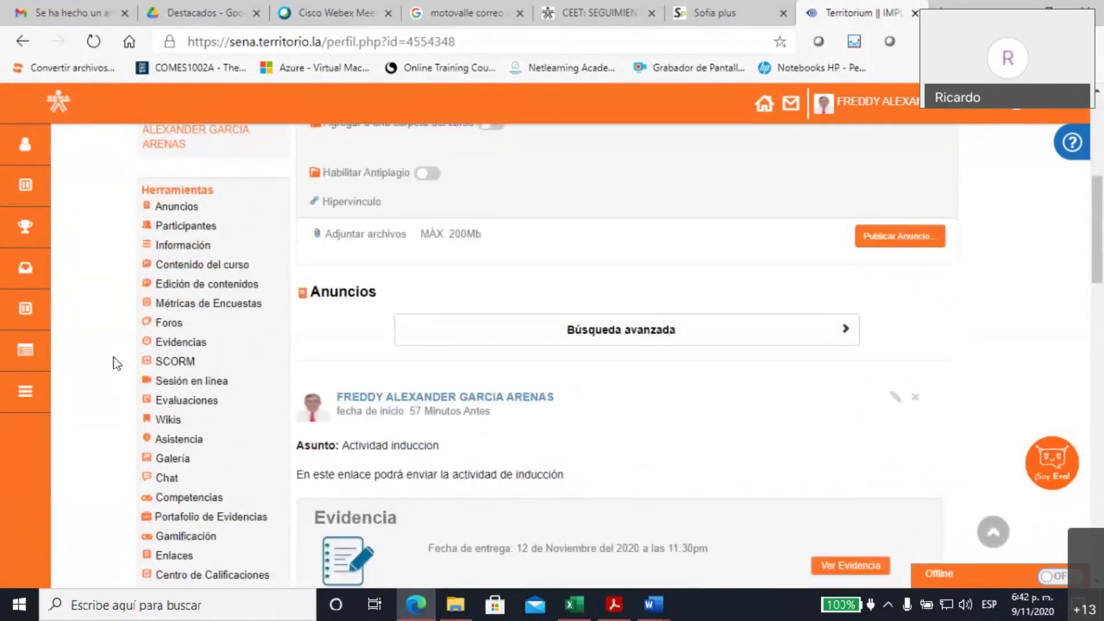
scroll(113, 357, "up", 3)
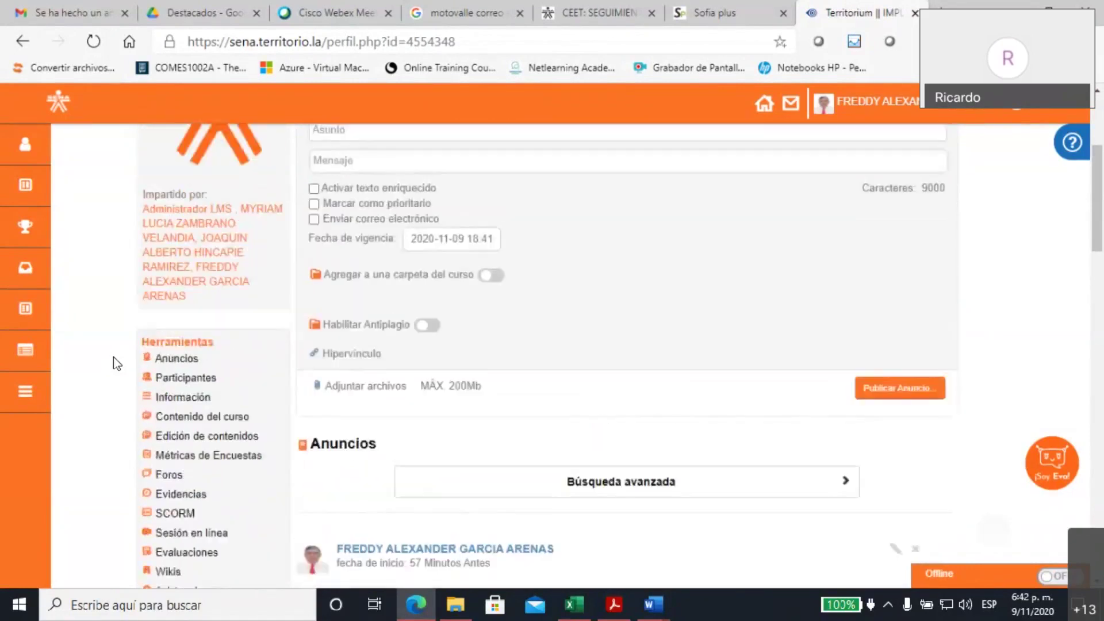
scroll(112, 362, "up", 1)
scroll(113, 357, "down", 3)
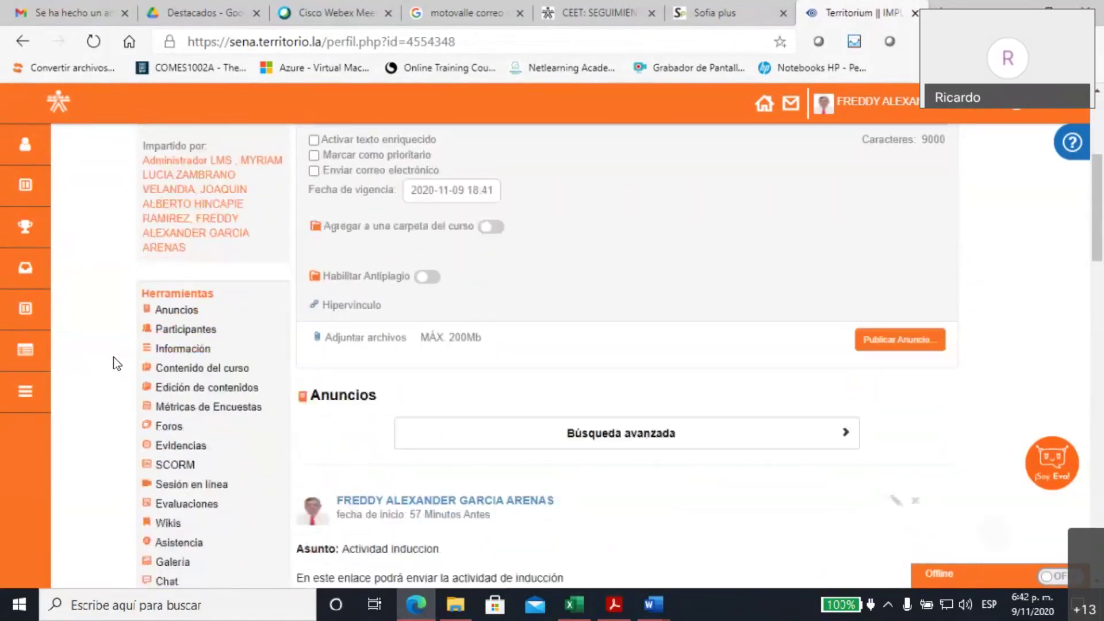
scroll(117, 354, "up", 4)
scroll(118, 354, "up", 1)
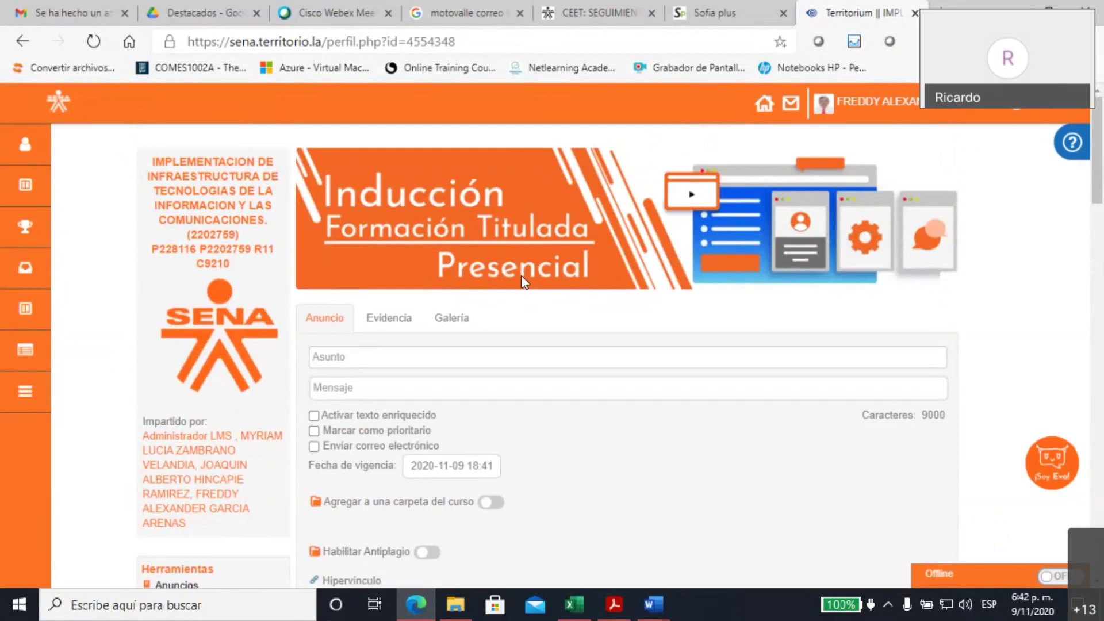
scroll(312, 455, "down", 1)
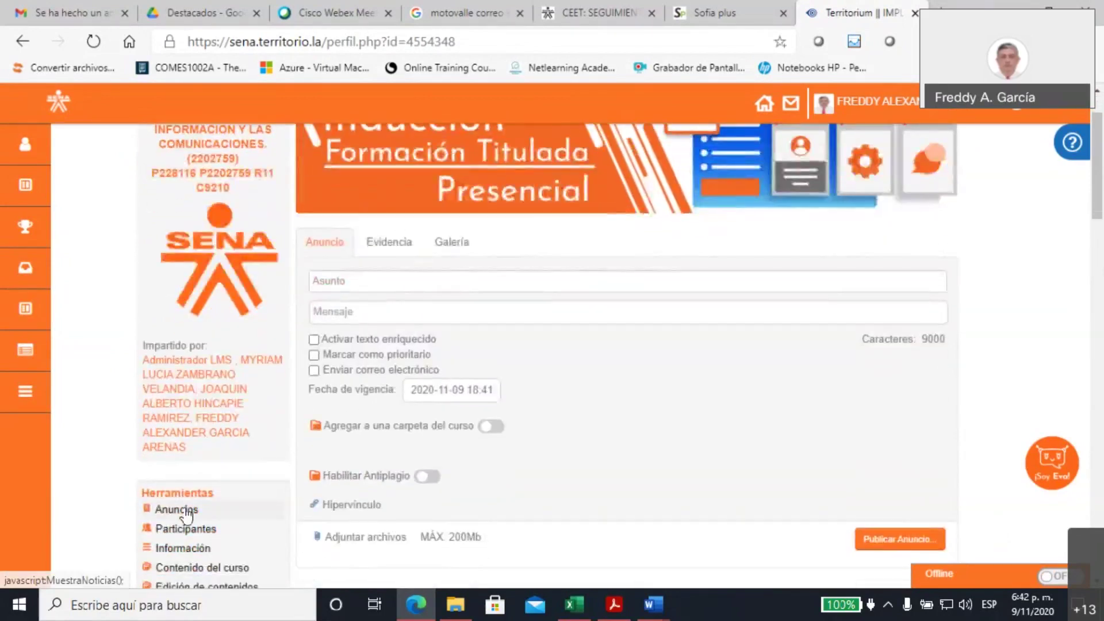
left_click(186, 512)
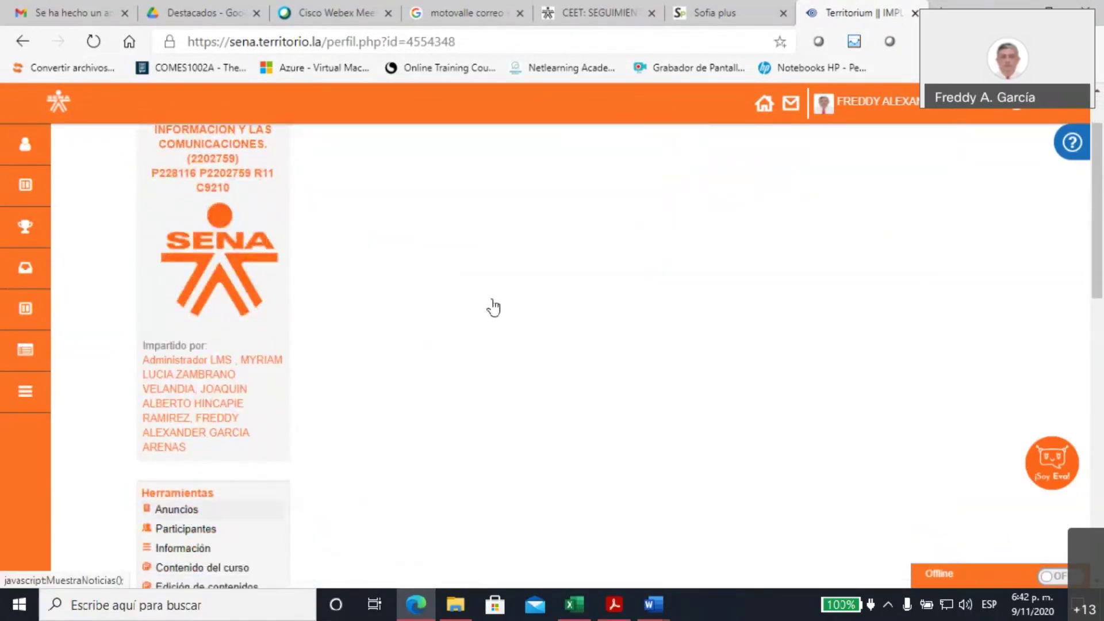
scroll(492, 299, "down", 1)
scroll(492, 299, "up", 1)
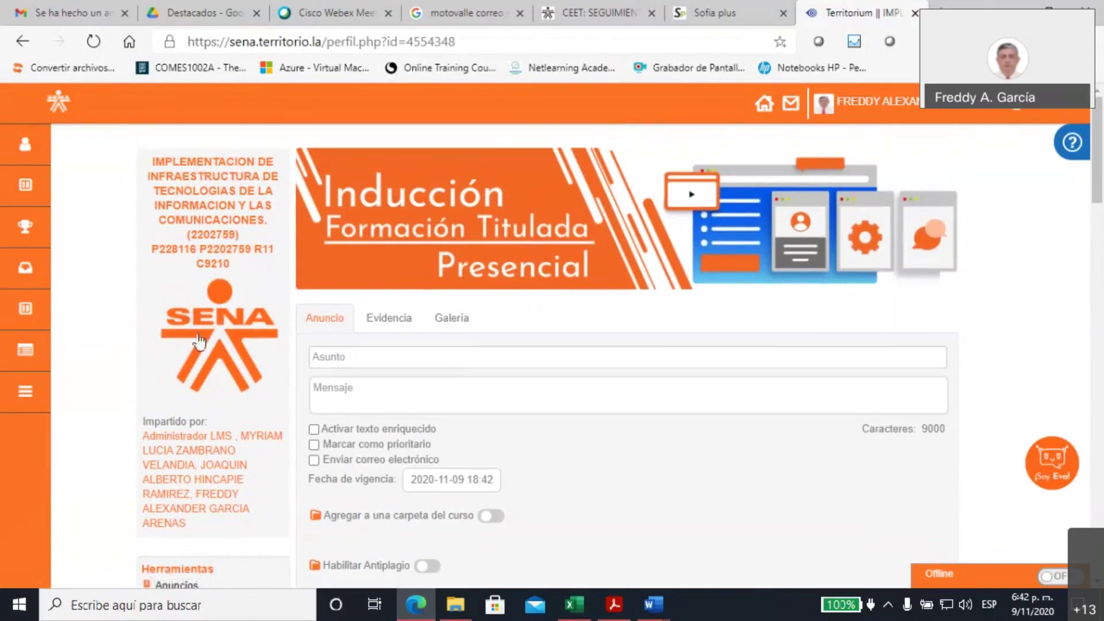
scroll(239, 308, "down", 3)
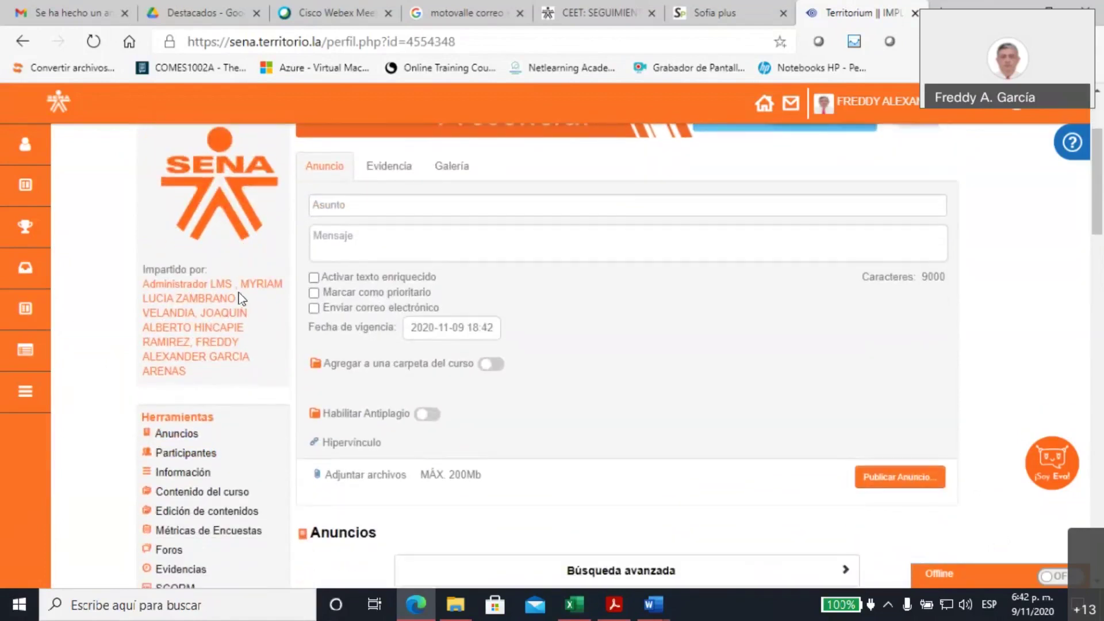
scroll(239, 299, "down", 3)
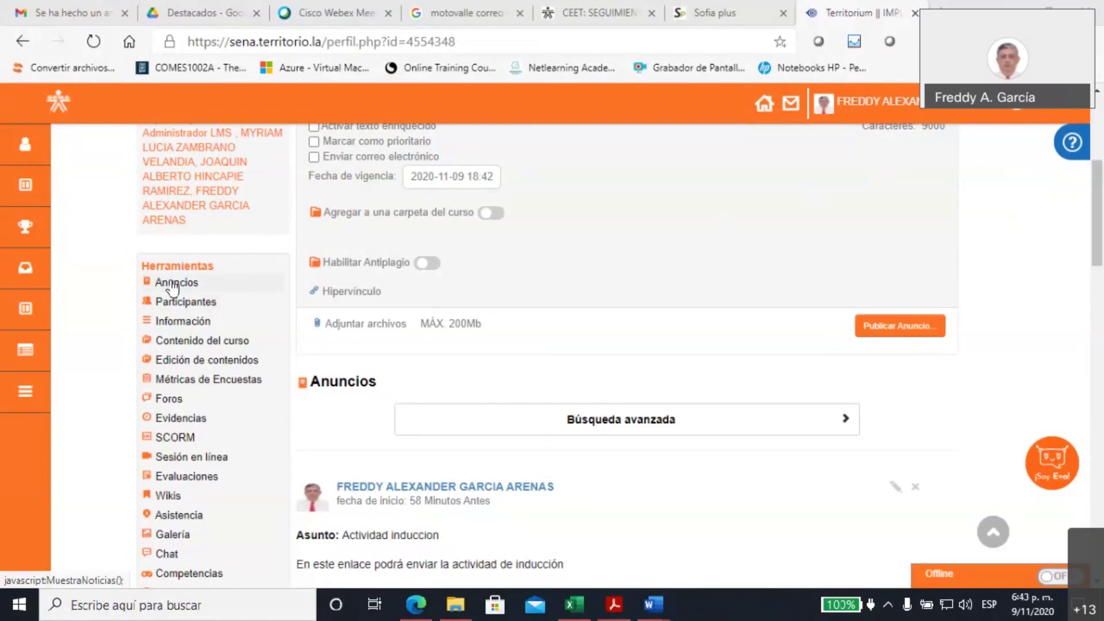
scroll(451, 345, "down", 4)
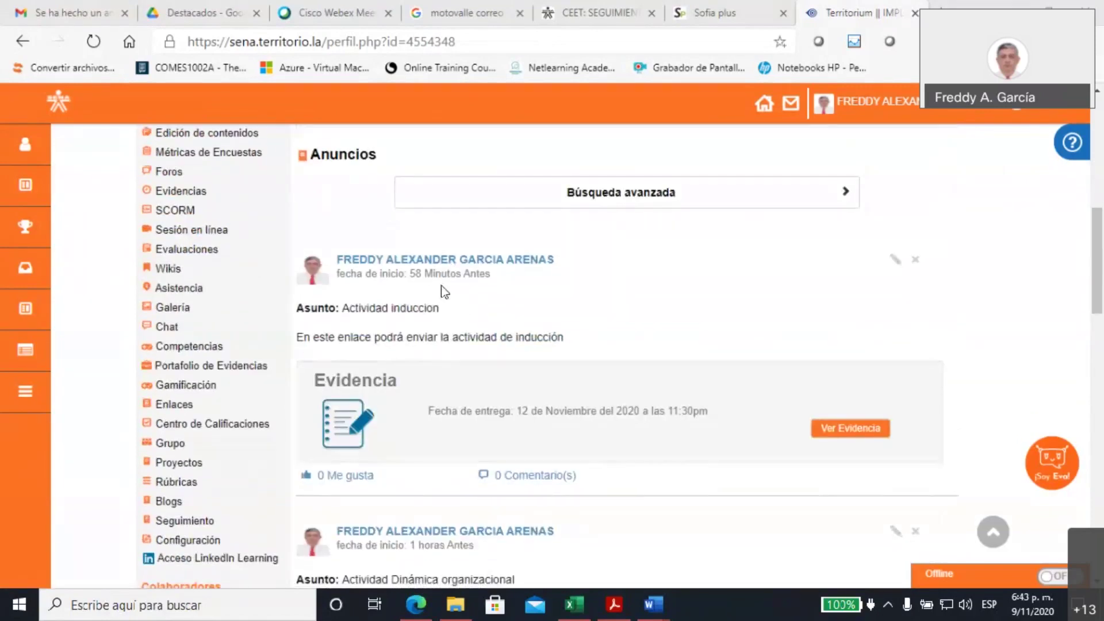
scroll(416, 289, "down", 9)
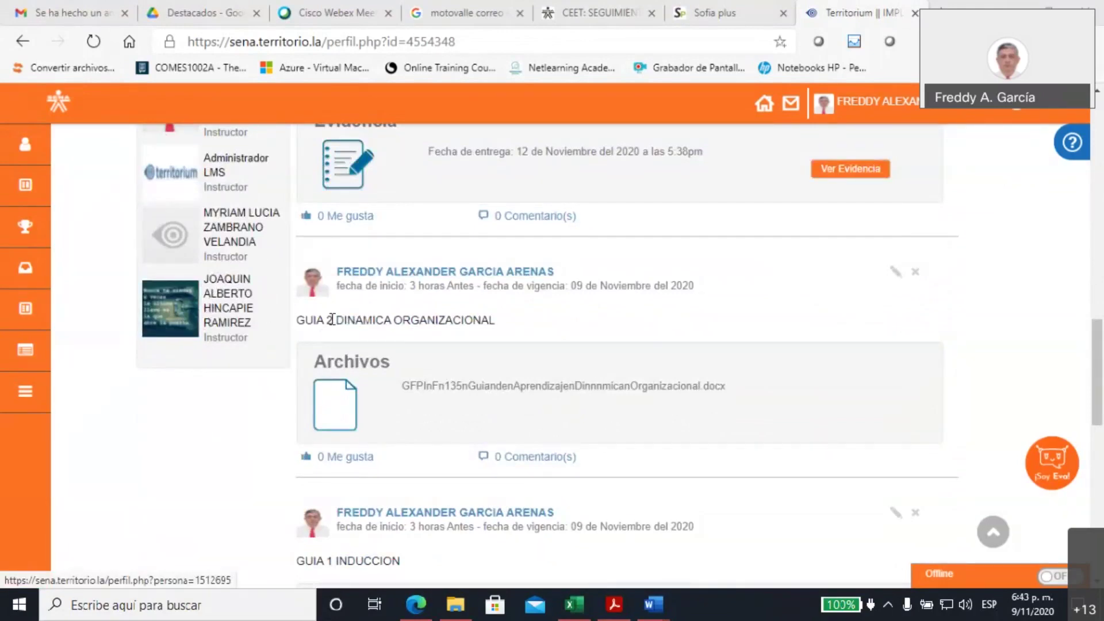
scroll(470, 320, "down", 4)
scroll(472, 322, "up", 12)
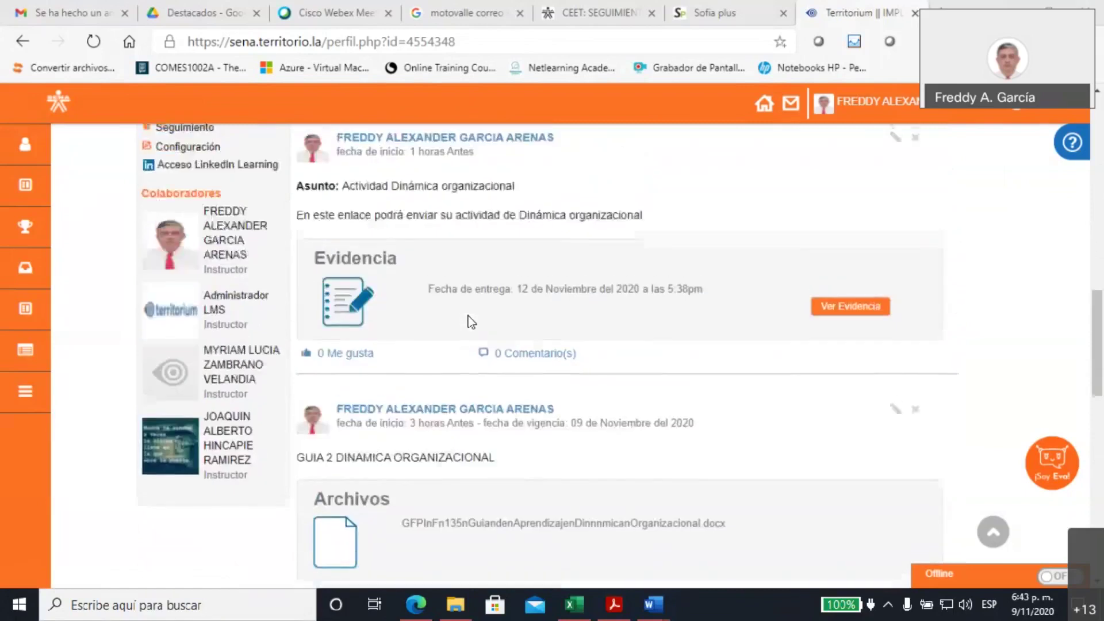
scroll(470, 321, "up", 7)
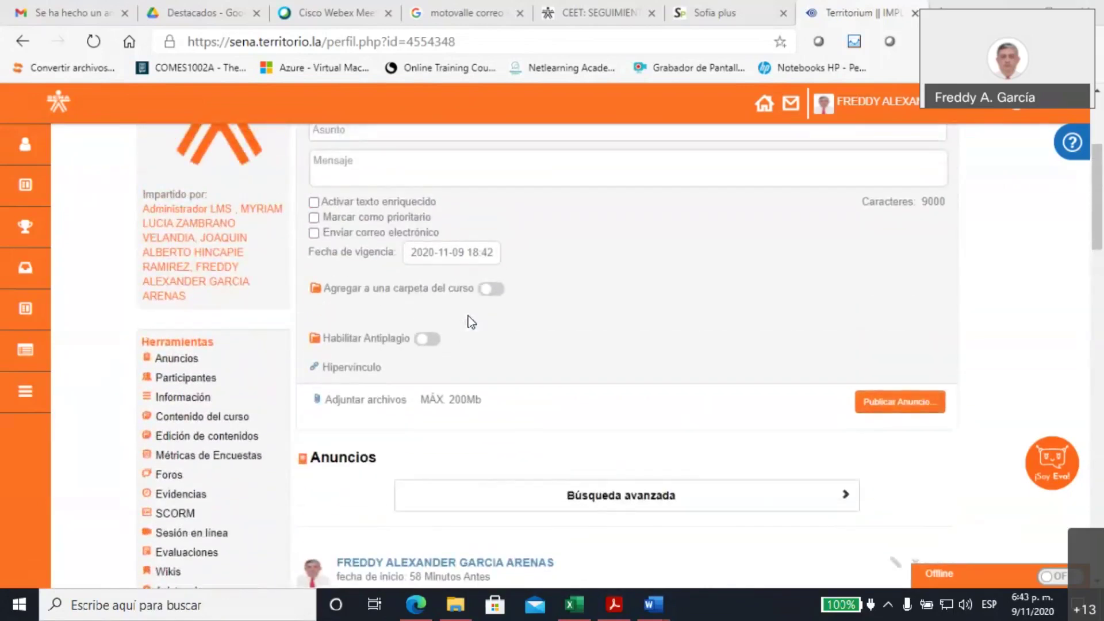
scroll(470, 321, "down", 5)
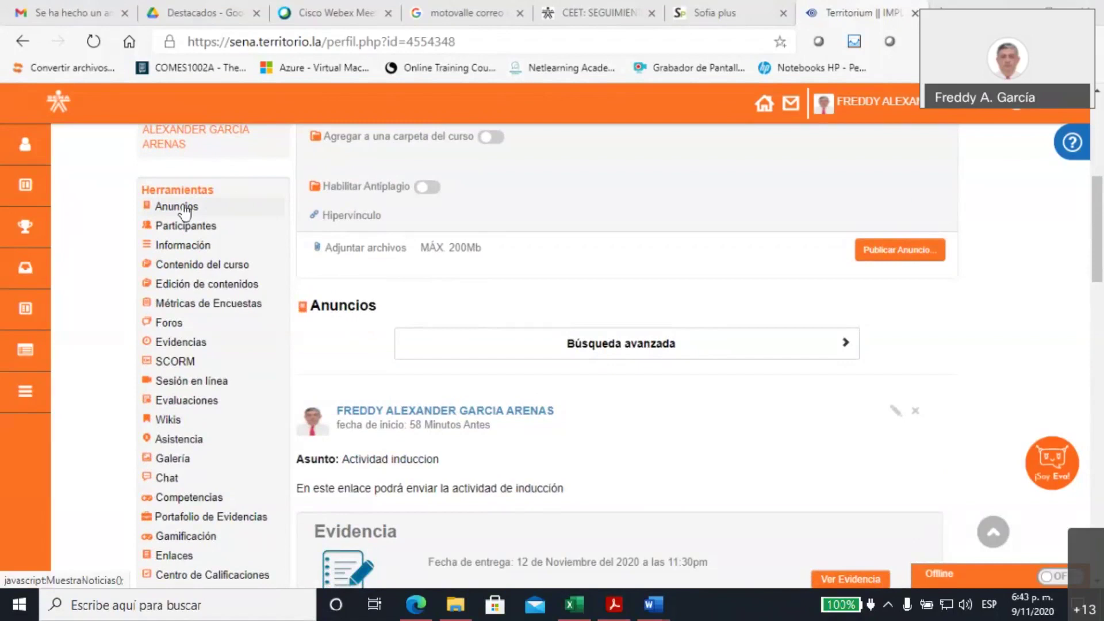
scroll(257, 246, "up", 3)
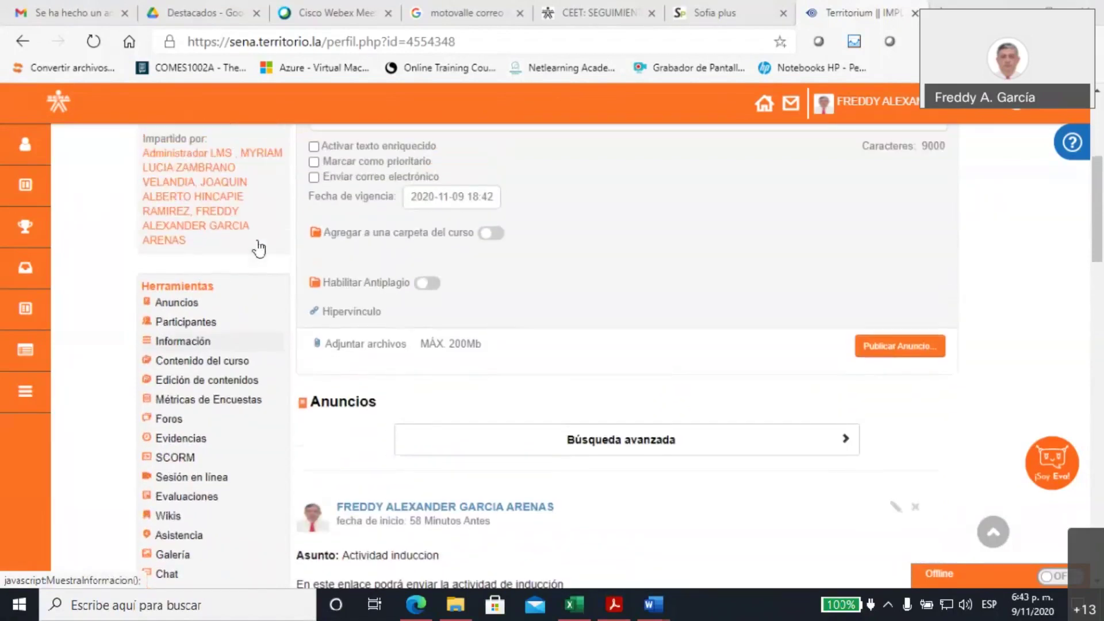
scroll(259, 249, "up", 1)
scroll(259, 248, "down", 1)
scroll(259, 249, "up", 3)
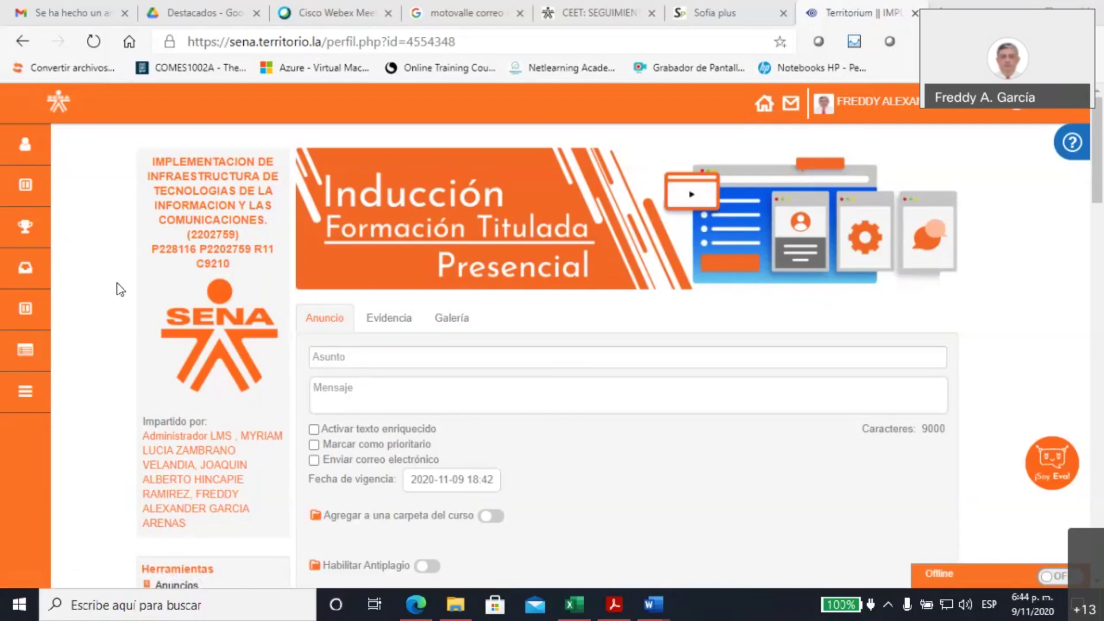
Open Contenido del curso under Herramientas and start the Curso Semilla induction content
scroll(116, 283, "down", 2)
scroll(117, 283, "down", 2)
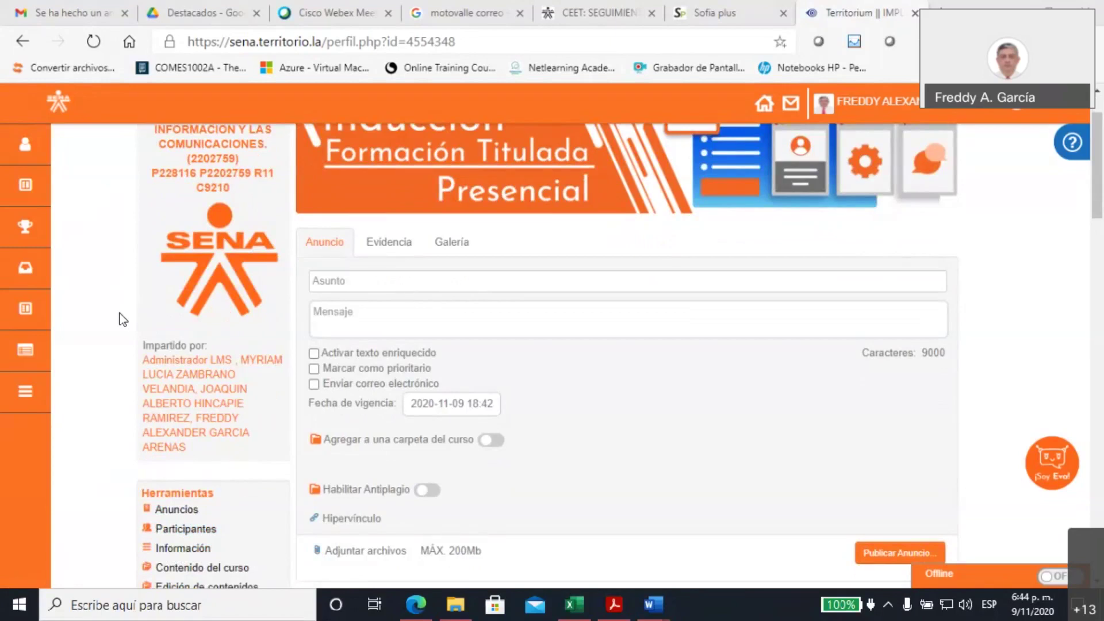
scroll(122, 320, "down", 5)
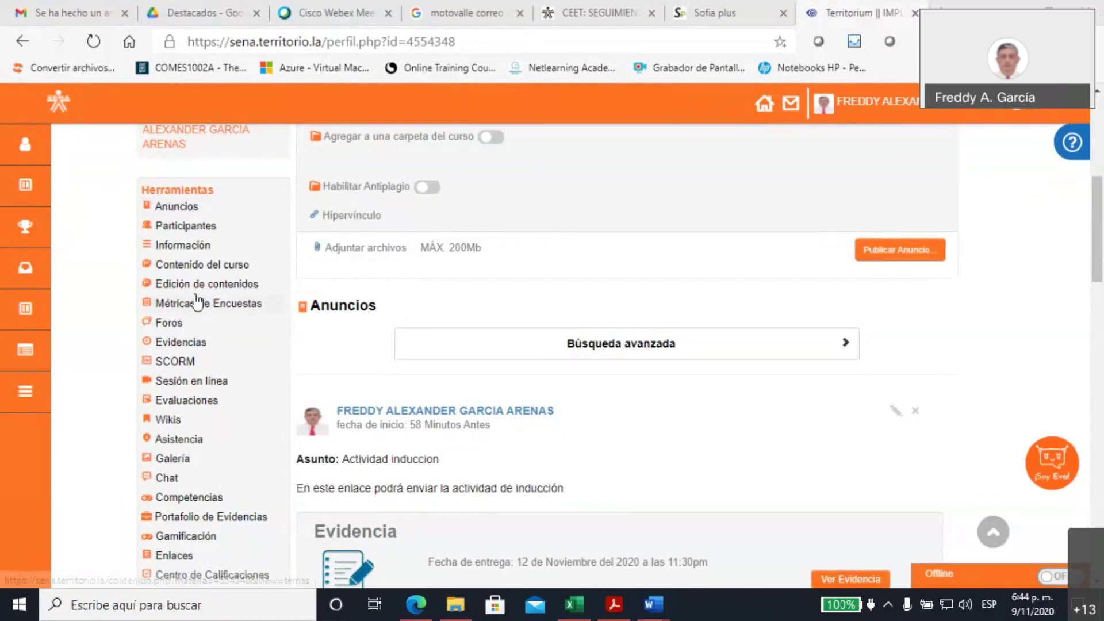
left_click(194, 269)
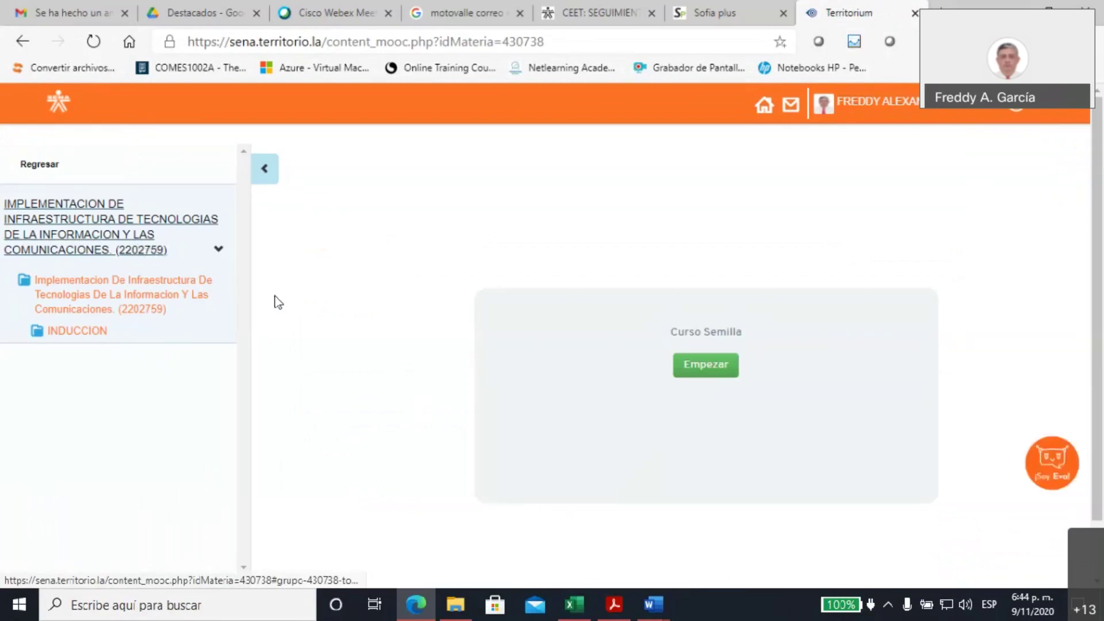
left_click(708, 368)
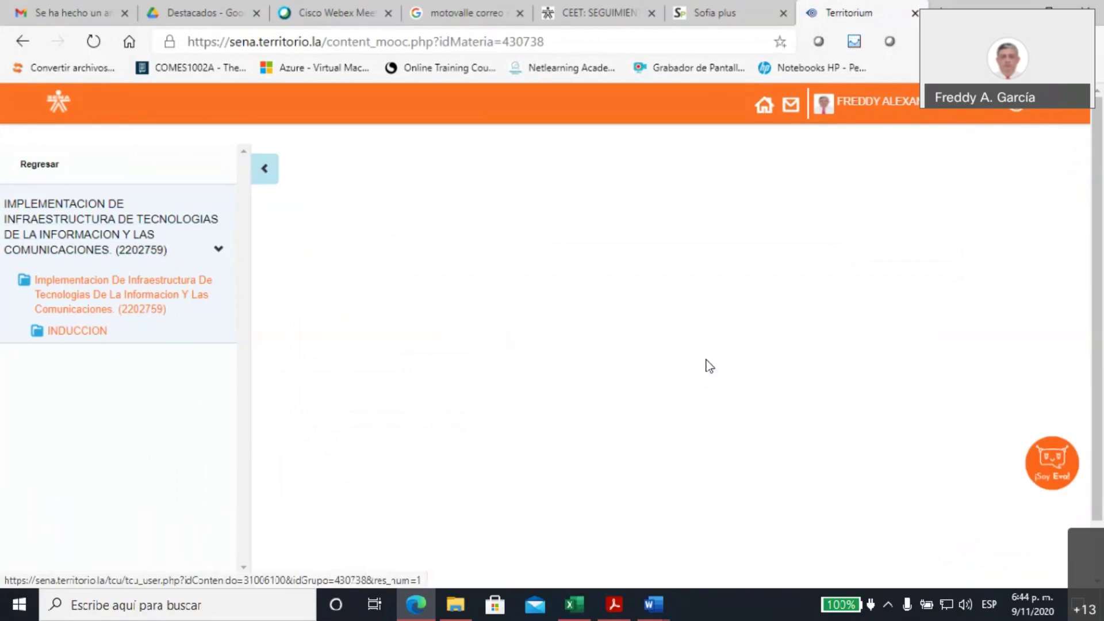
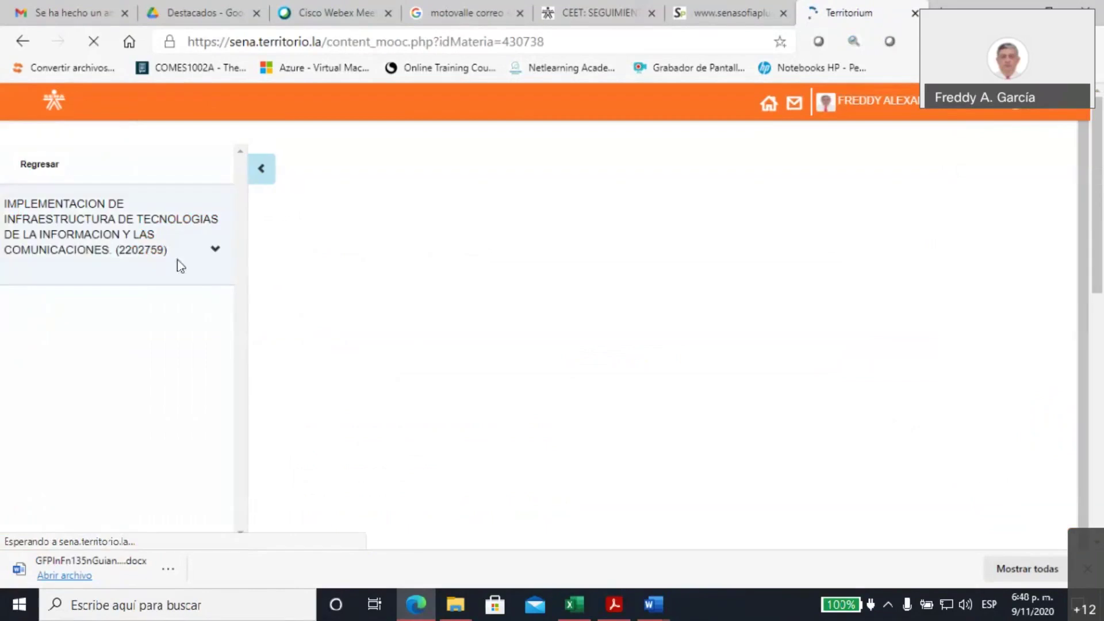
Expand INDUCCION > Materiales del programa > GUIAS DE ACTIVIDADES to show GUIA 1 and GUIA 2, then go back
left_click(143, 287)
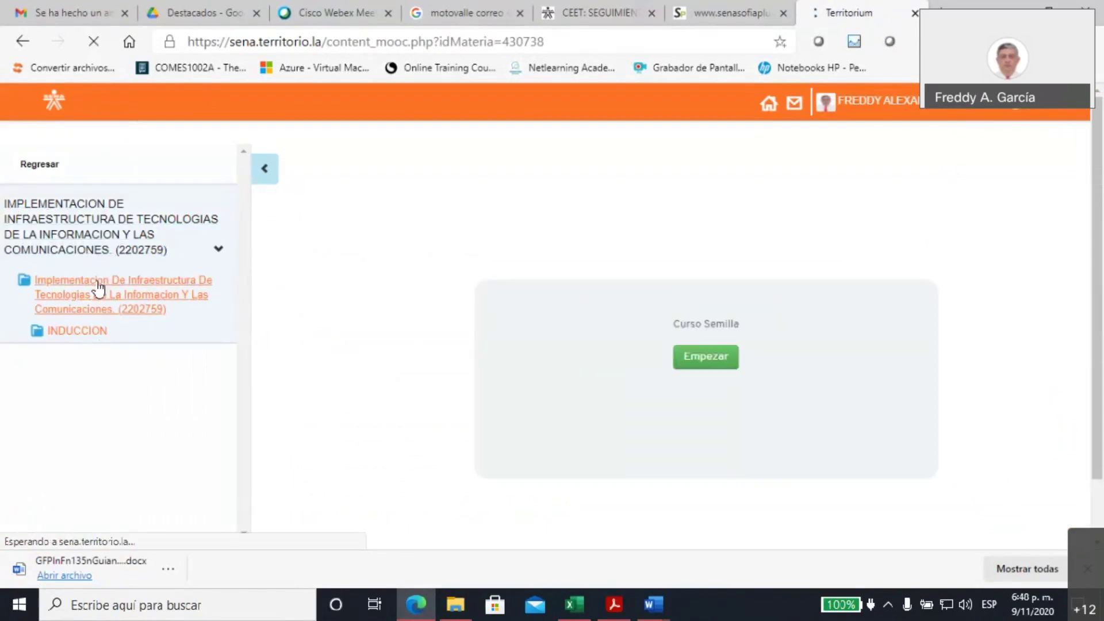
left_click(80, 332)
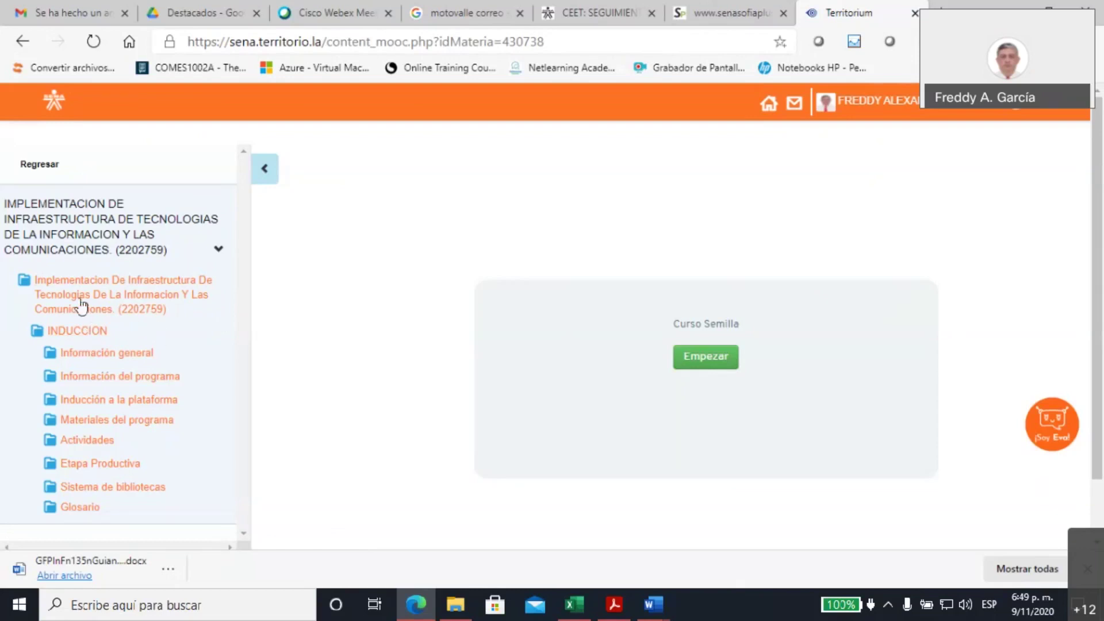
left_click(136, 425)
left_click(145, 443)
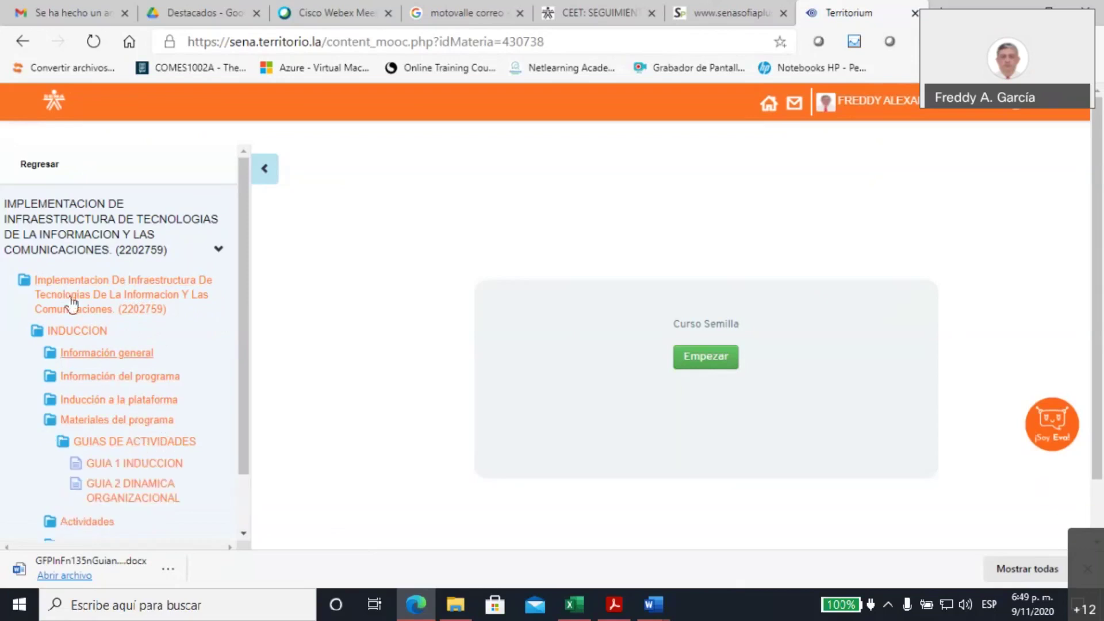
left_click(42, 165)
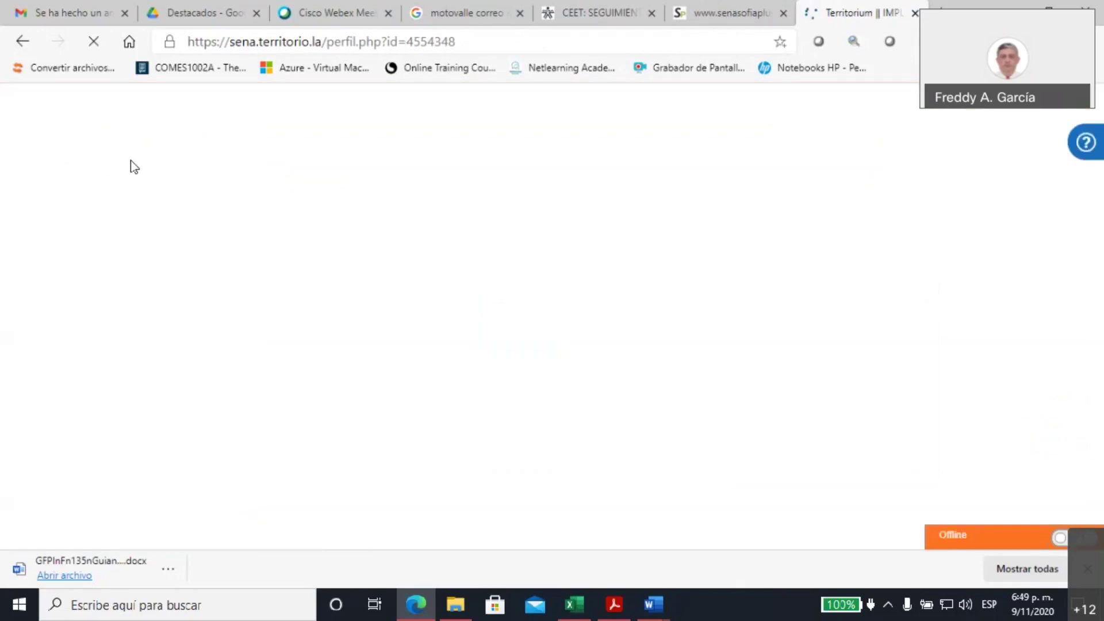
Scroll the course wall down to the Herramientas list and back
scroll(265, 281, "down", 2)
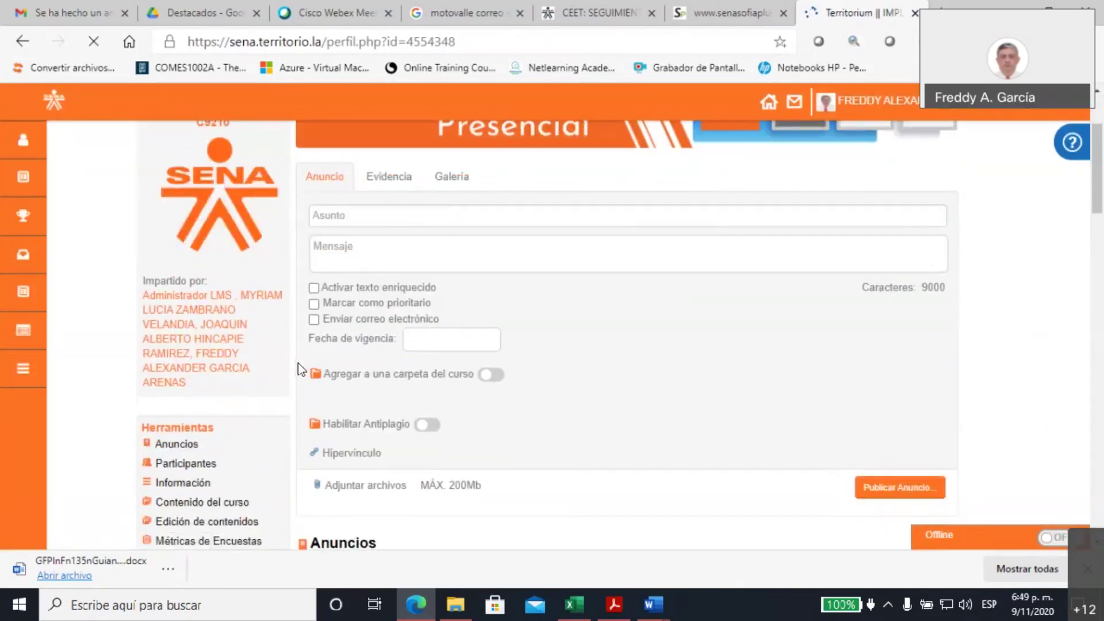
scroll(284, 353, "down", 8)
scroll(284, 354, "up", 2)
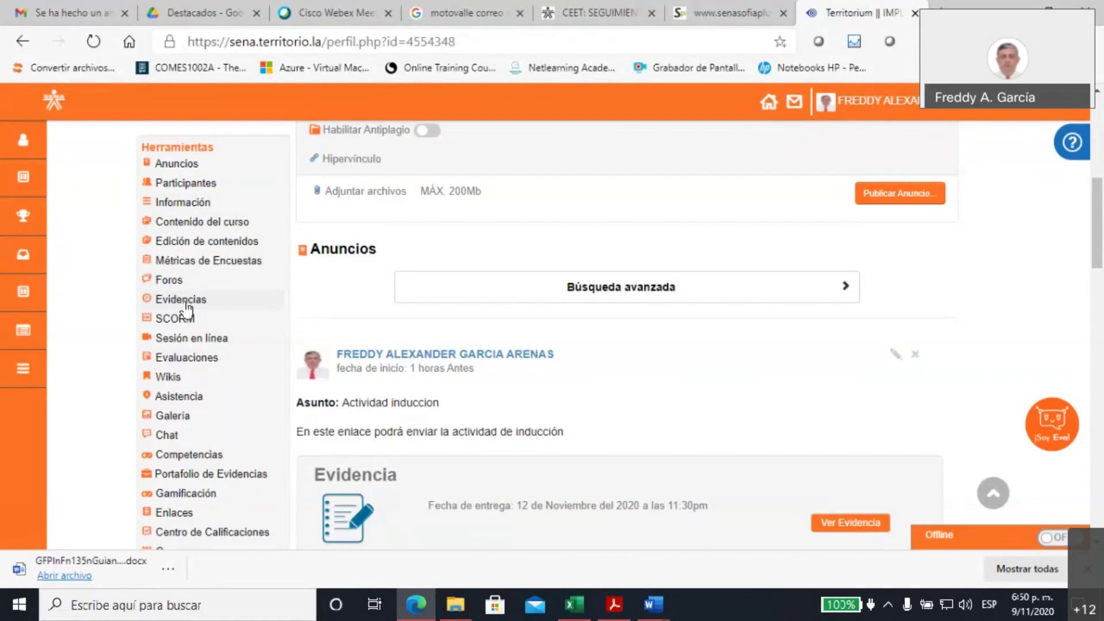
Open the course's Evidencias page and highlight its instructions for creating evidences
left_click(186, 305)
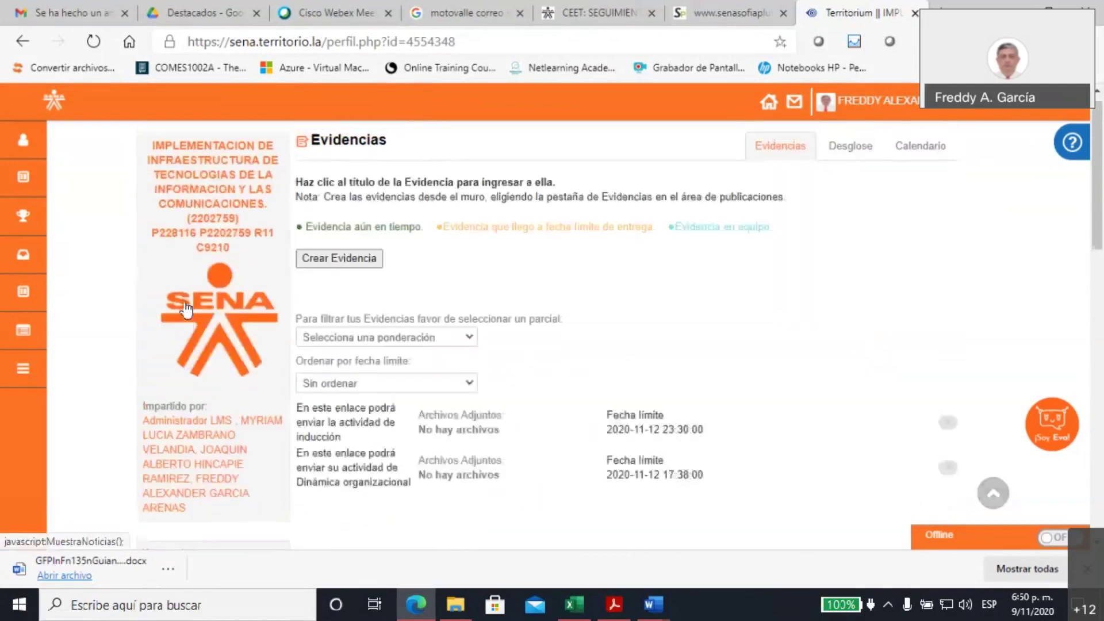
scroll(600, 290, "down", 2)
scroll(600, 290, "up", 2)
scroll(620, 301, "down", 1)
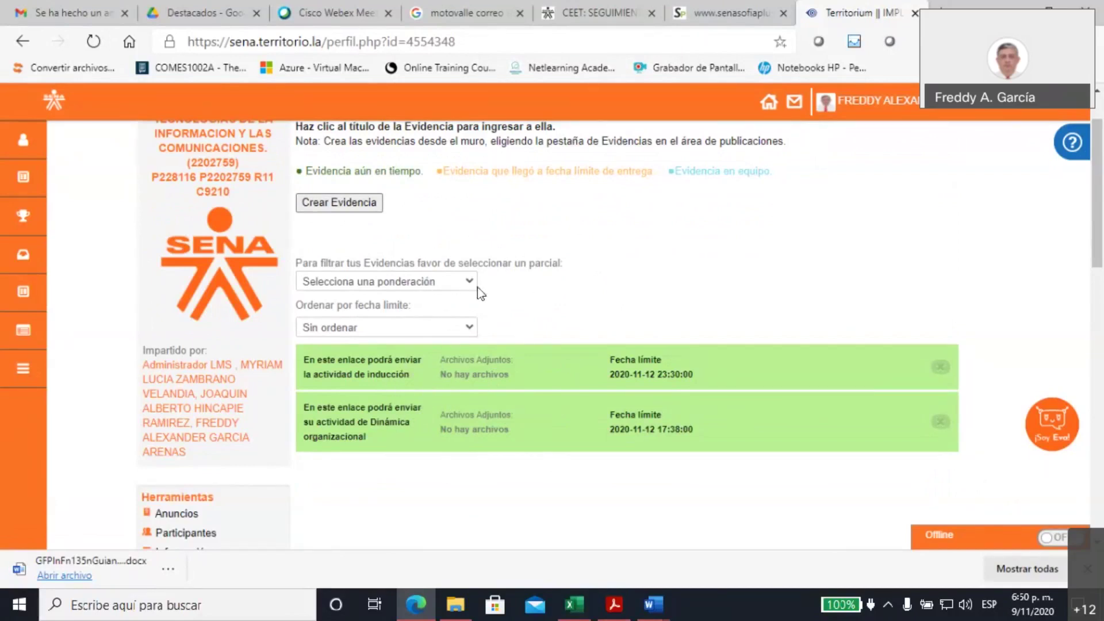
scroll(495, 299, "up", 2)
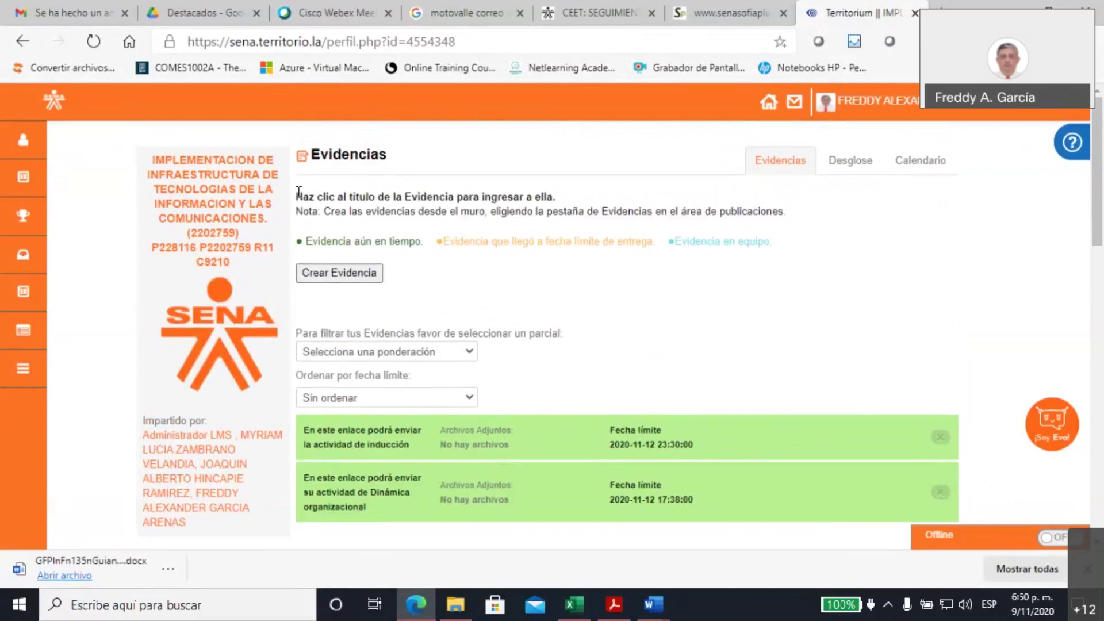
left_click_drag(298, 192, 380, 283)
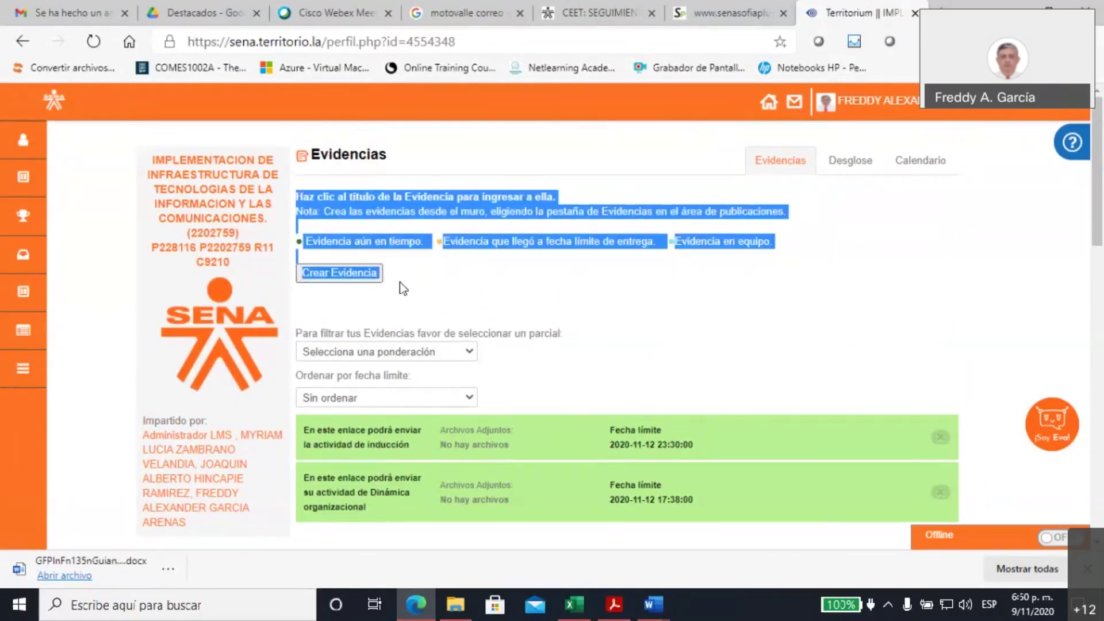
left_click(437, 290)
scroll(625, 284, "down", 2)
scroll(830, 163, "up", 2)
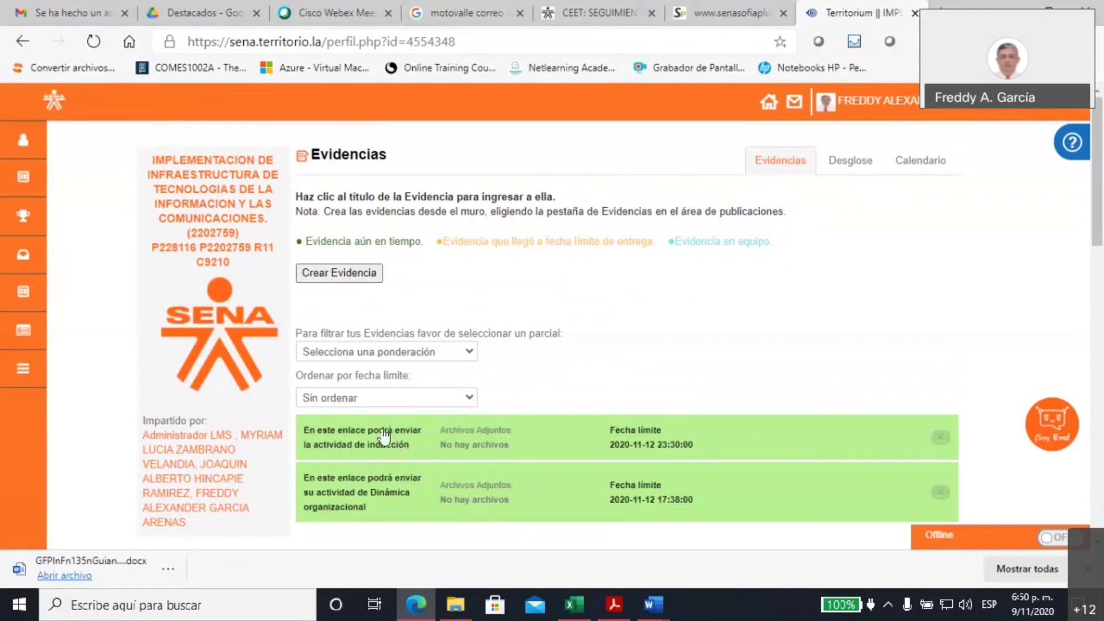
scroll(382, 428, "down", 1)
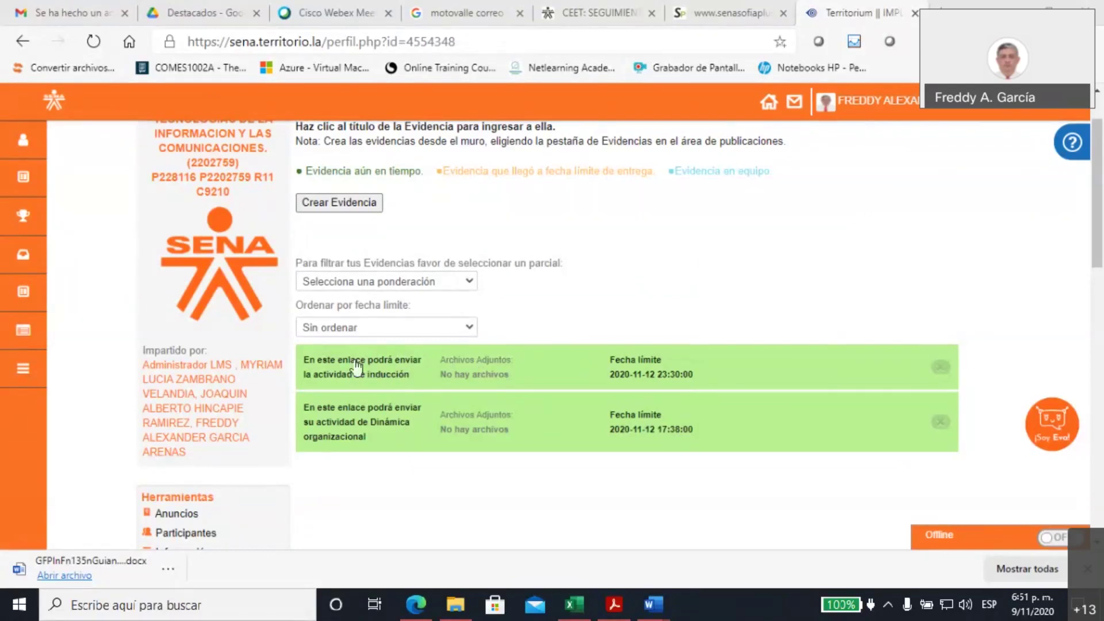
Point out the Fecha límite deadlines, including 17:38, then open the Dinámica organizacional evidence
left_click_drag(442, 360, 514, 360)
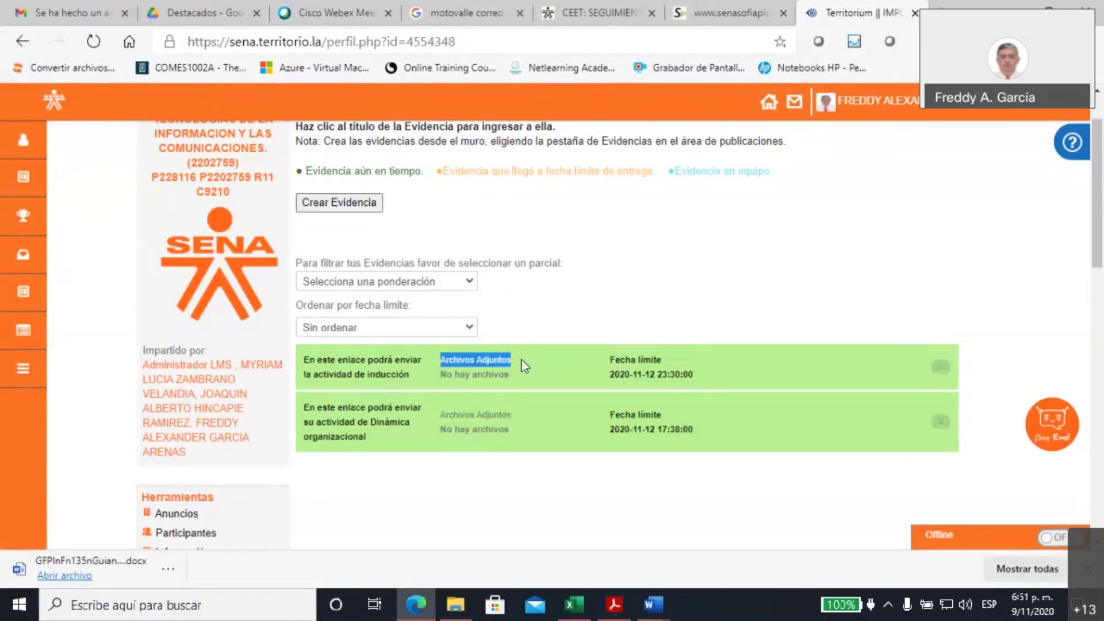
left_click_drag(609, 361, 695, 374)
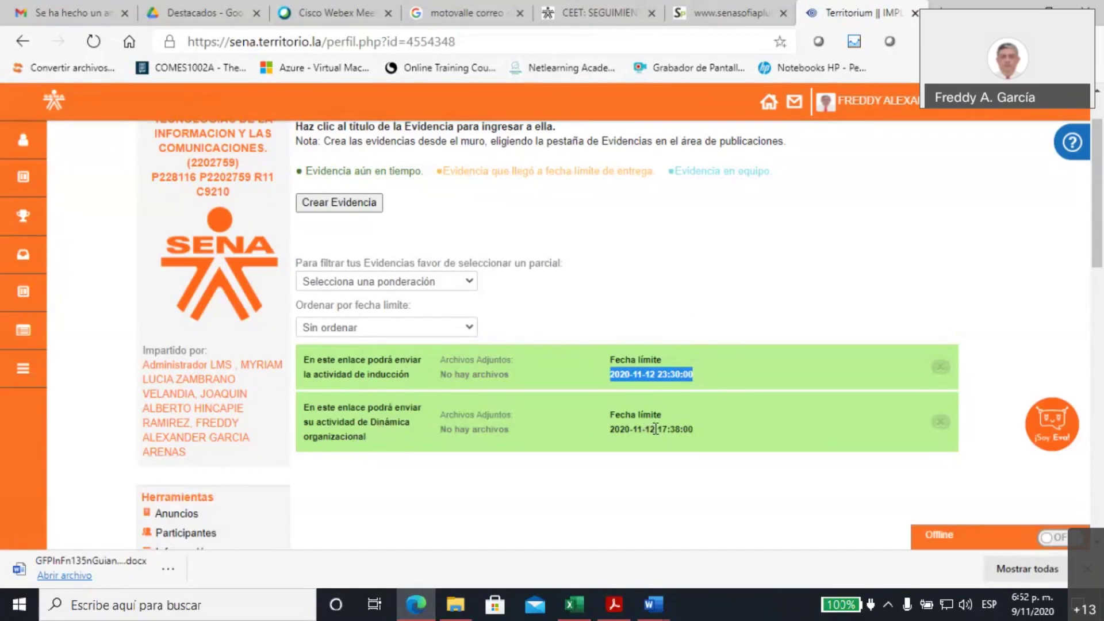
left_click_drag(657, 429, 686, 429)
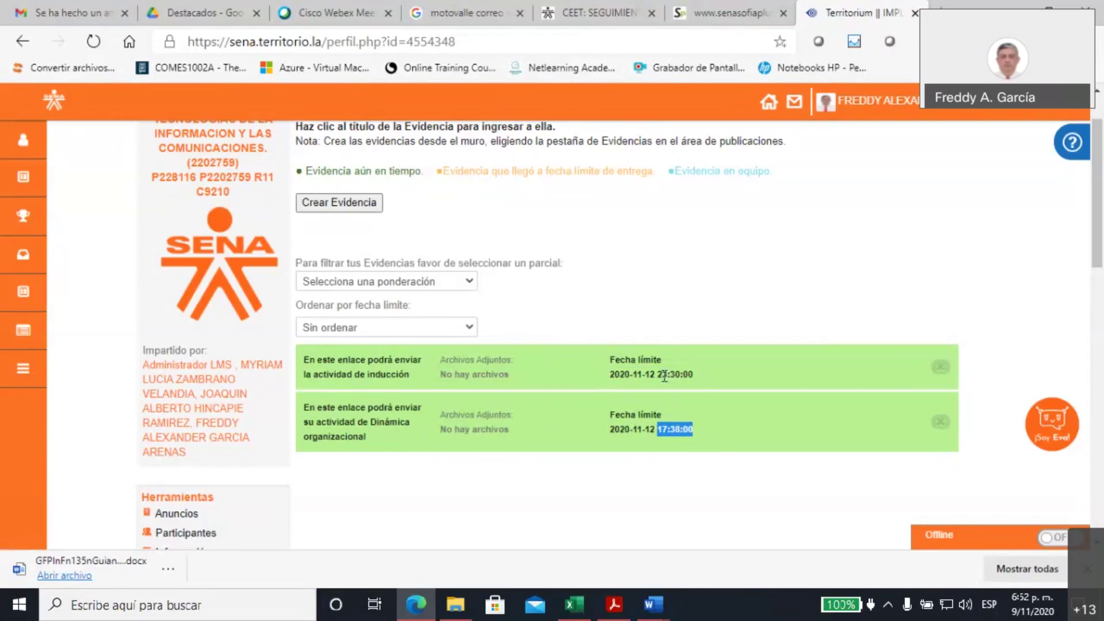
left_click(669, 429)
left_click(354, 420)
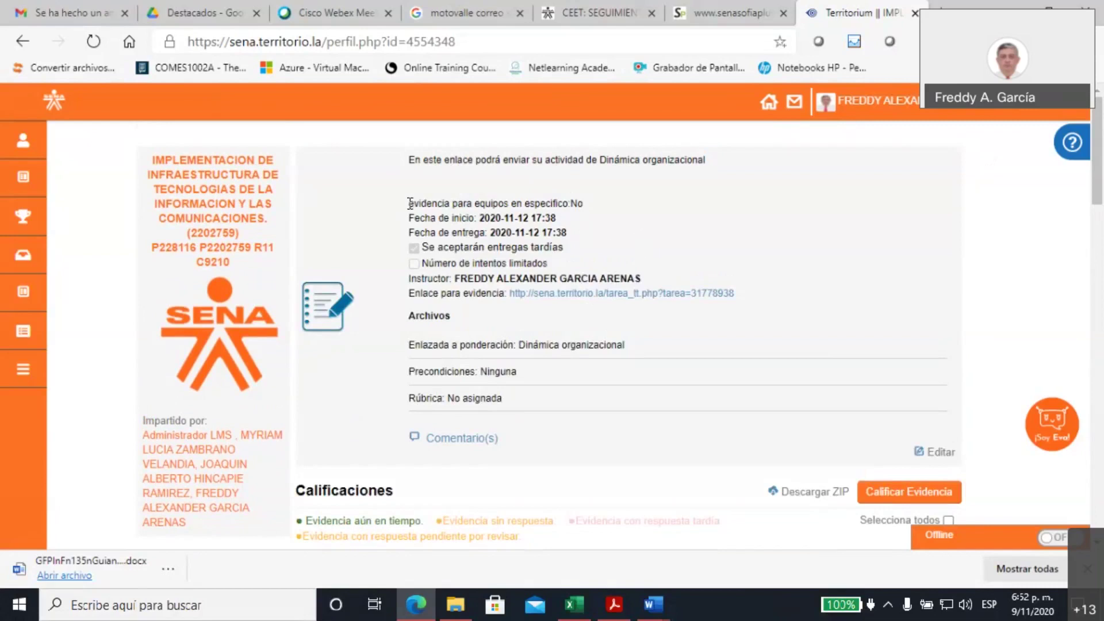
left_click_drag(408, 202, 582, 251)
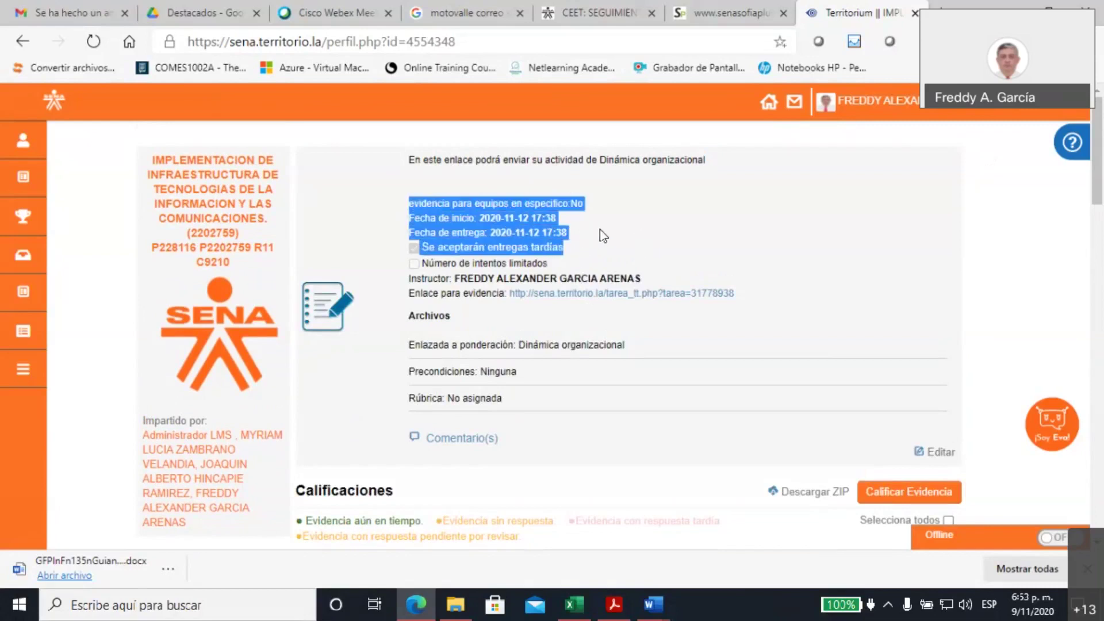
left_click(662, 239)
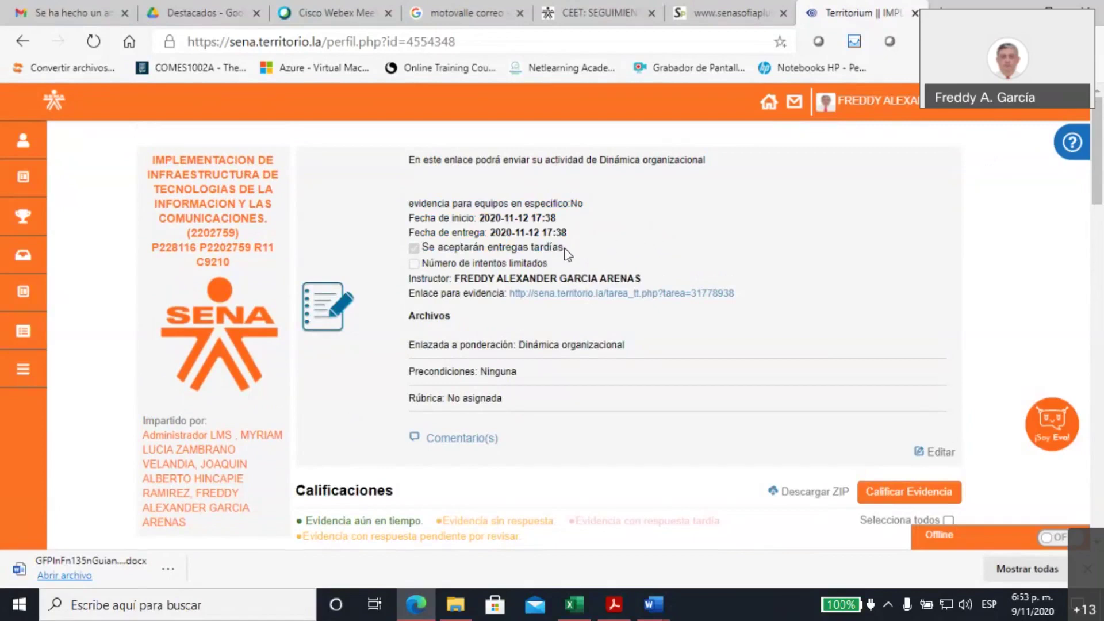
left_click_drag(564, 247, 424, 247)
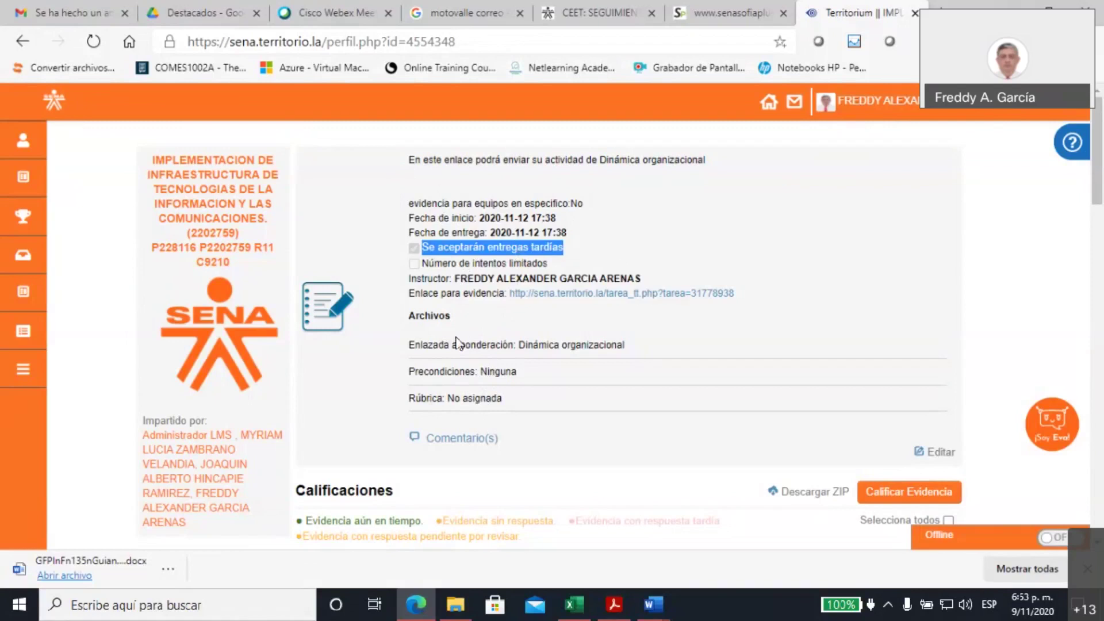
left_click_drag(408, 315, 465, 323)
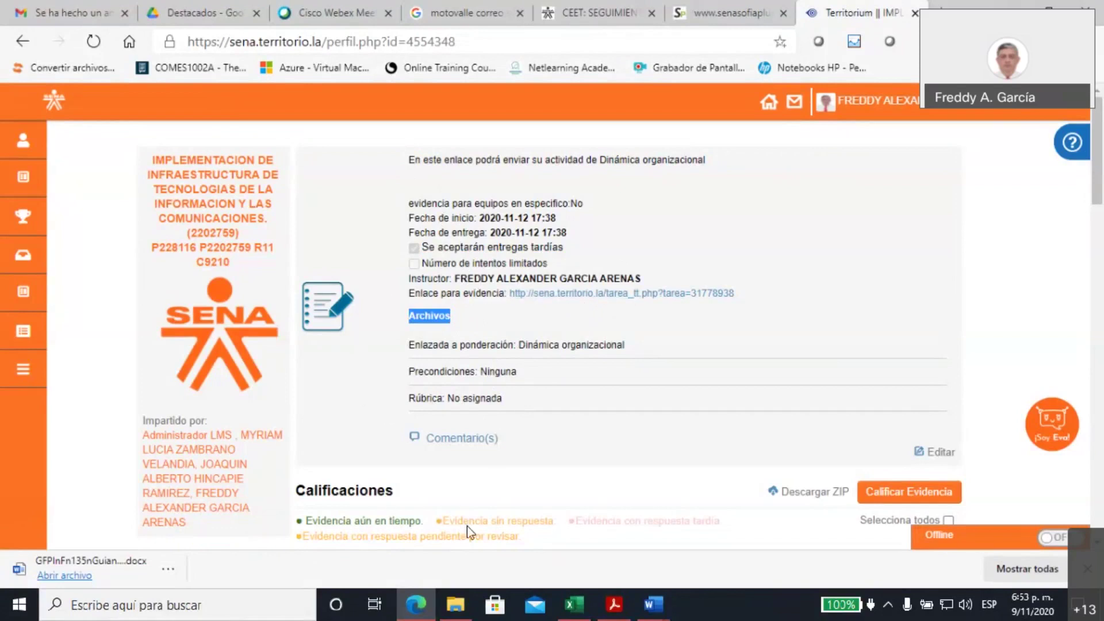
Highlight the Calificaciones status legend and scroll through the student grading list
scroll(377, 405, "down", 2)
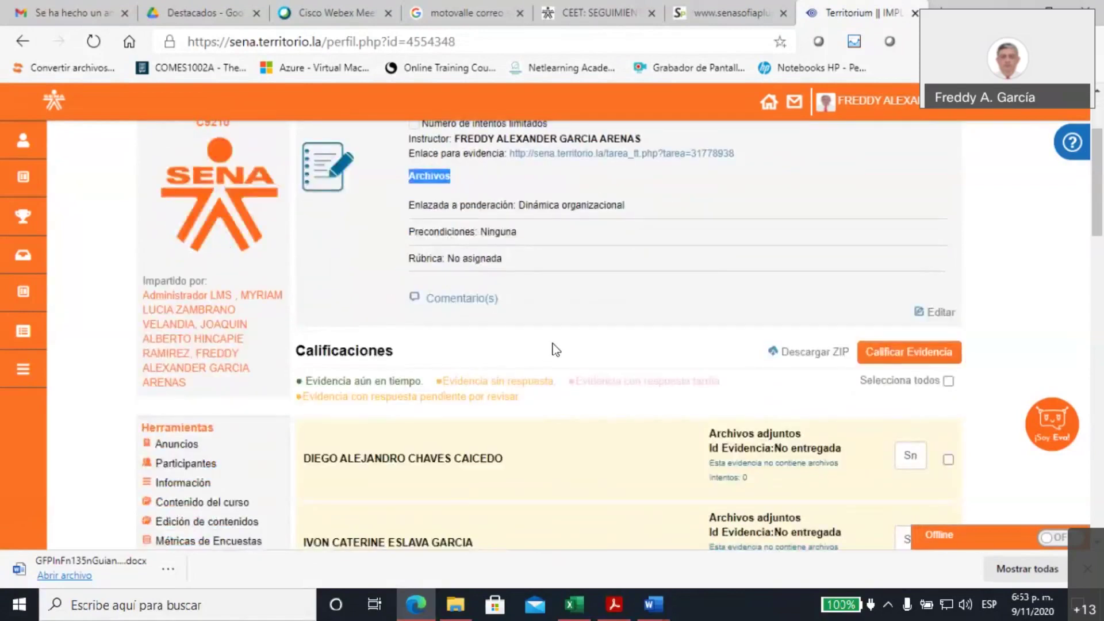
scroll(554, 344, "up", 1)
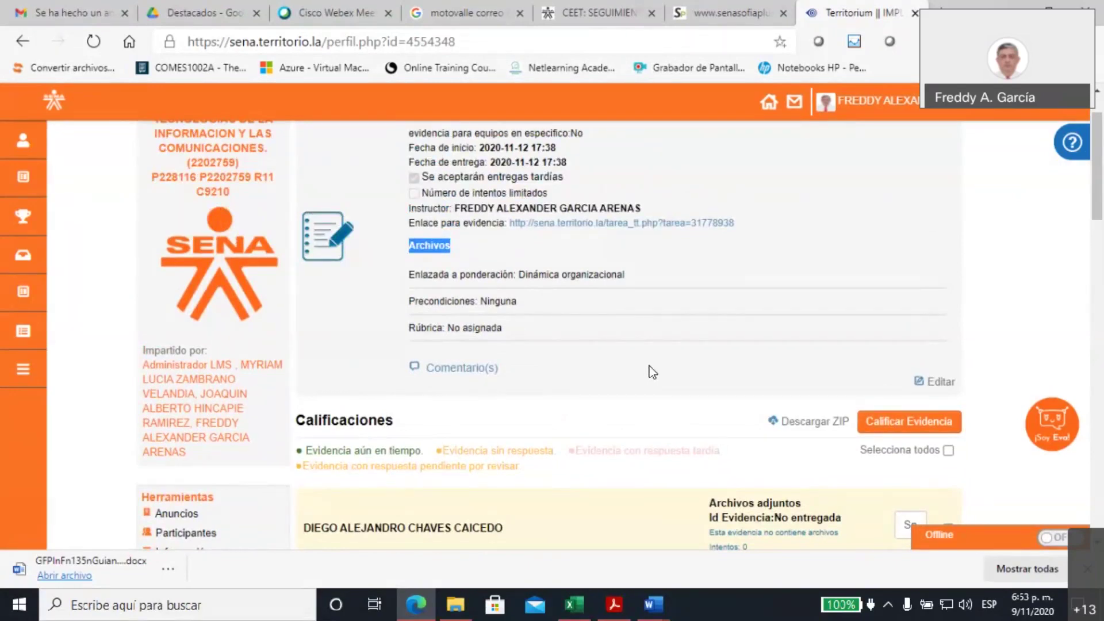
scroll(652, 371, "down", 2)
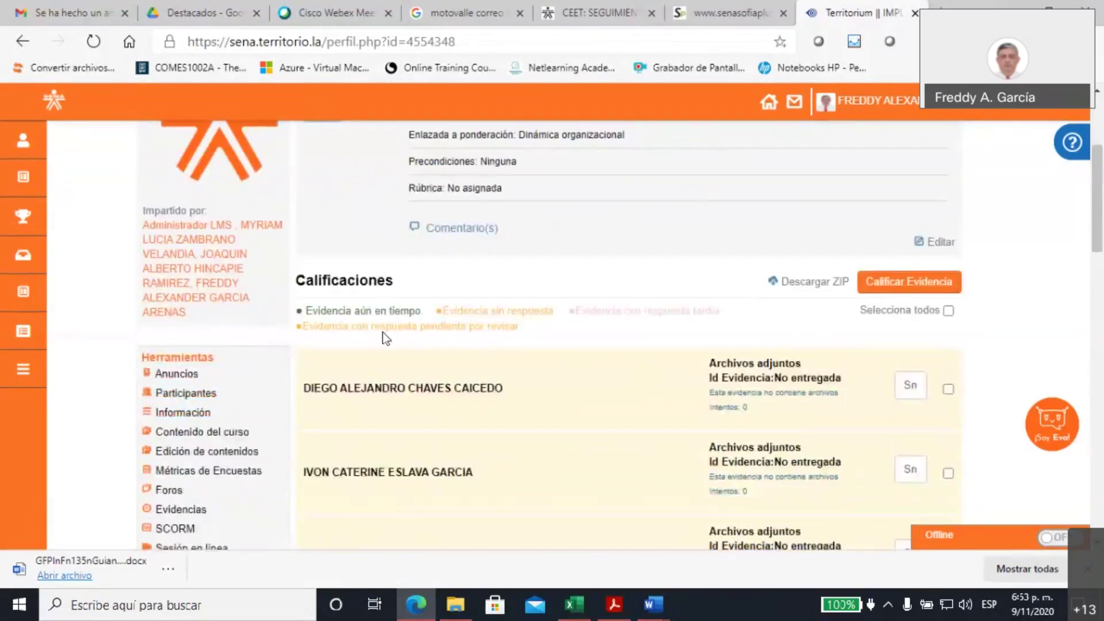
left_click_drag(297, 280, 540, 333)
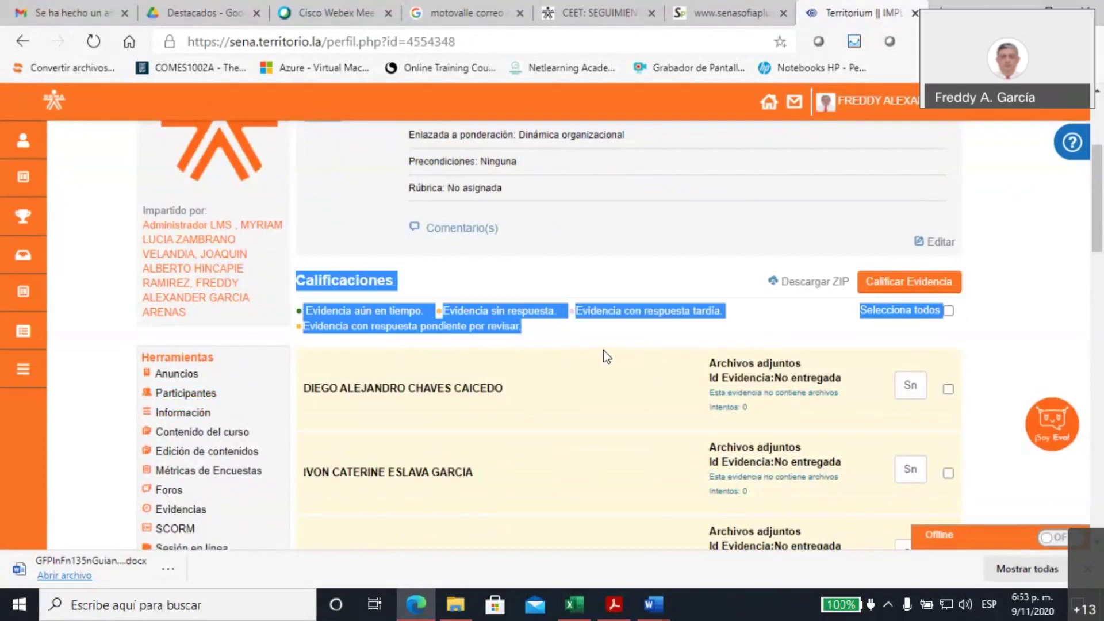
scroll(614, 357, "down", 1)
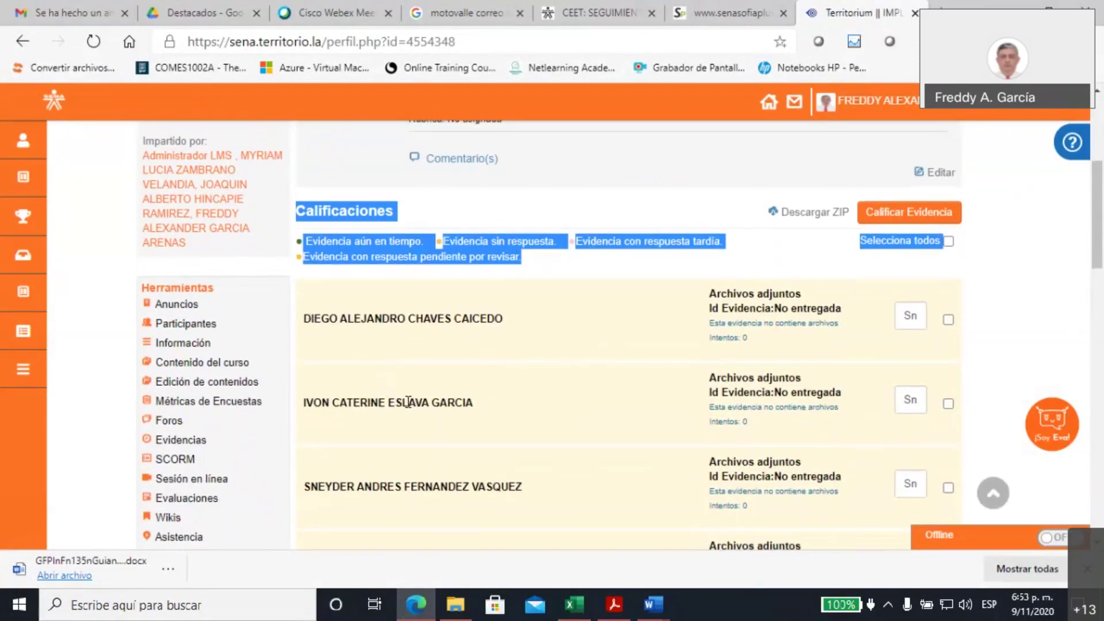
scroll(409, 397, "down", 3)
scroll(398, 392, "down", 6)
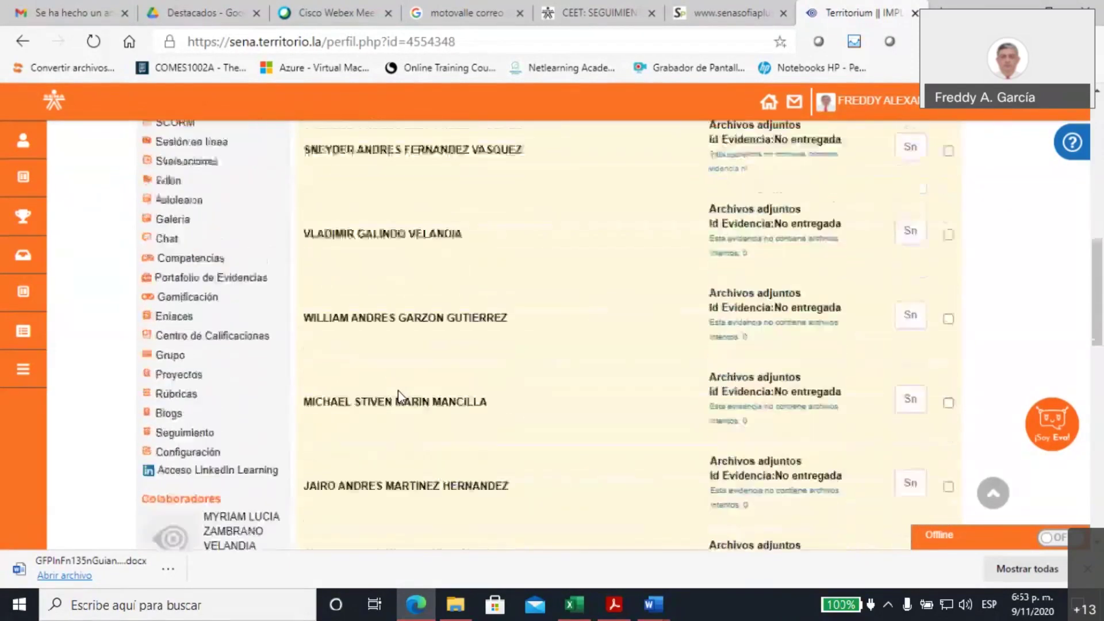
scroll(398, 391, "down", 6)
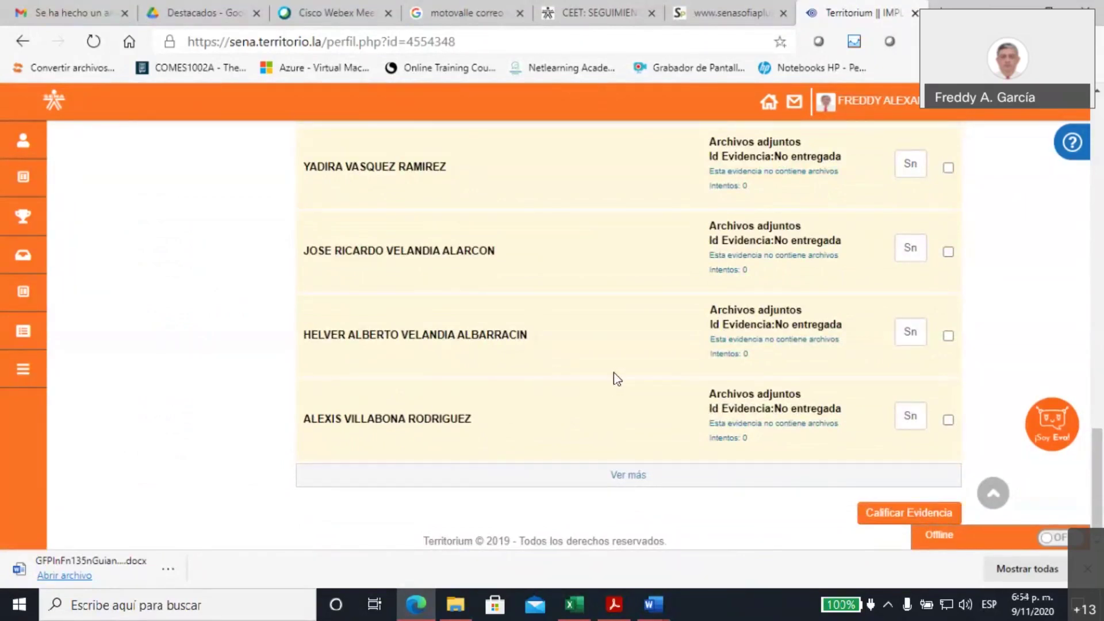
scroll(629, 381, "up", 4)
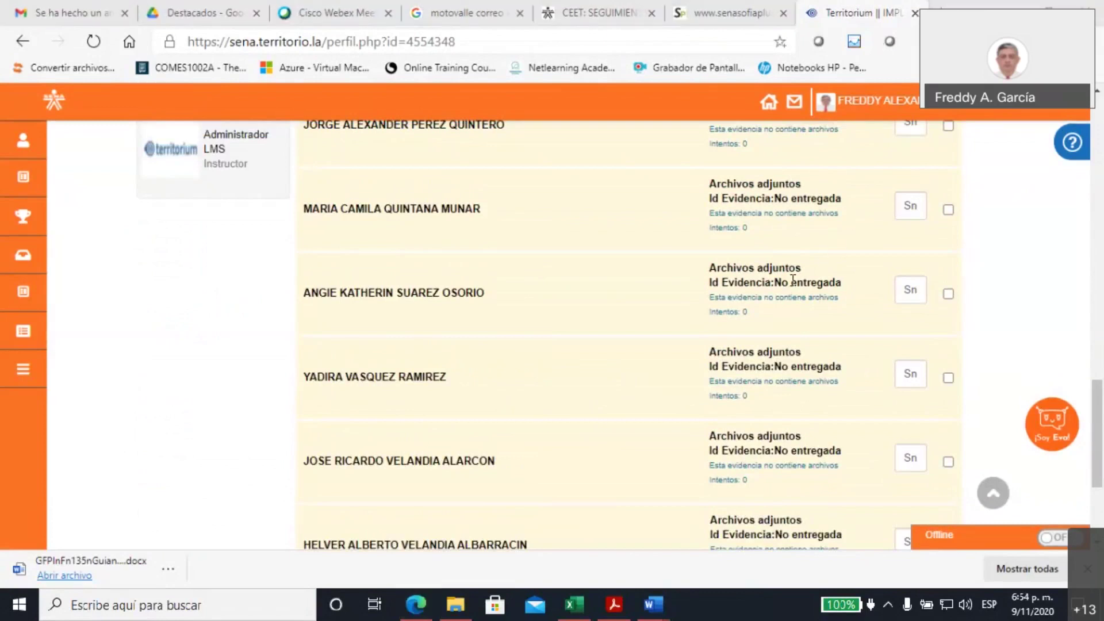
scroll(793, 288, "up", 8)
scroll(793, 288, "up", 10)
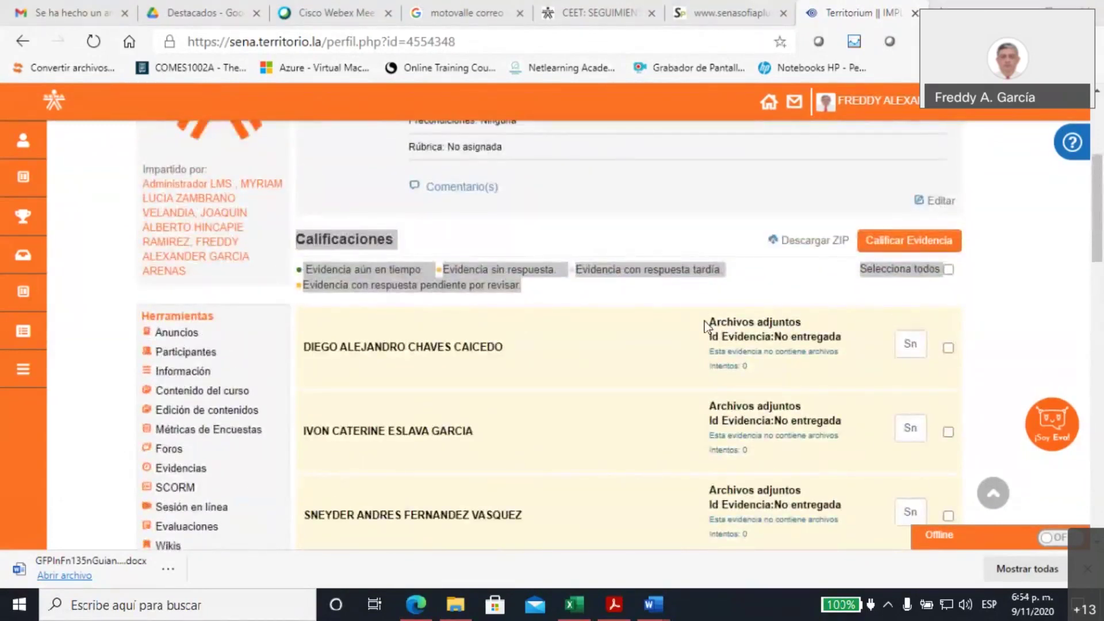
Highlight the first student's 'Archivos adjuntos' and 'No entregada' status, then rescan the list
double_click(730, 323)
left_click_drag(777, 321, 810, 322)
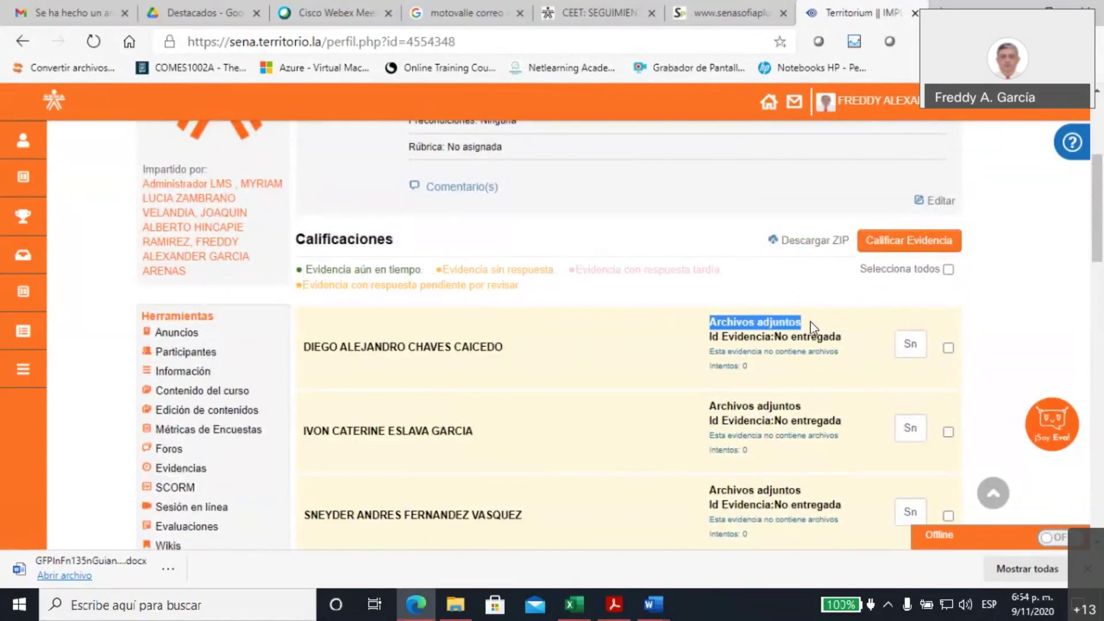
left_click_drag(710, 336, 832, 335)
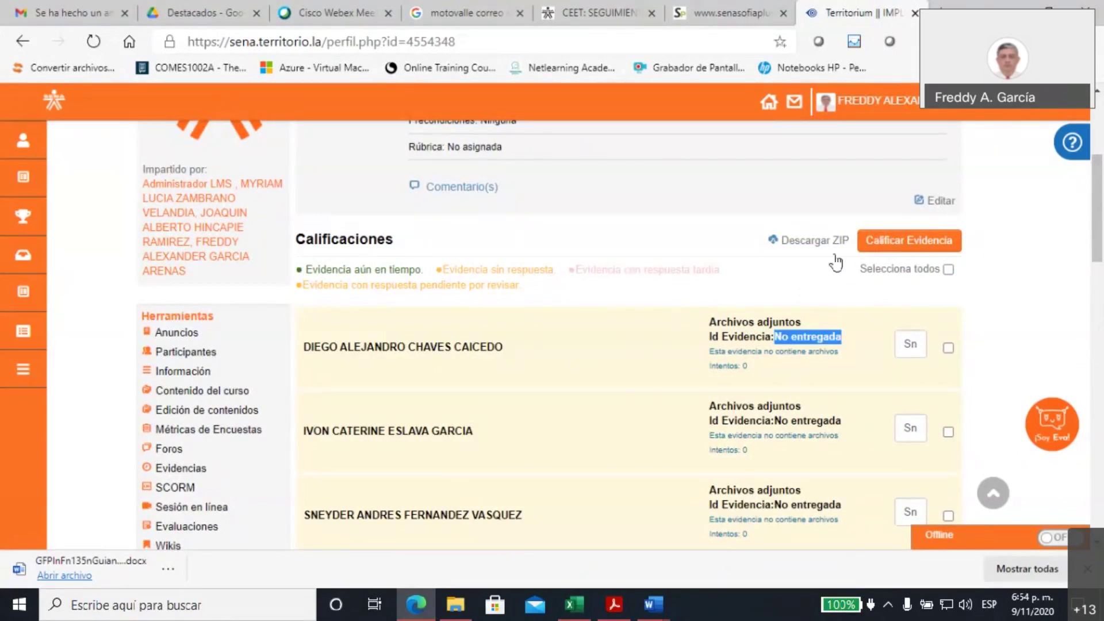
scroll(719, 394, "up", 4)
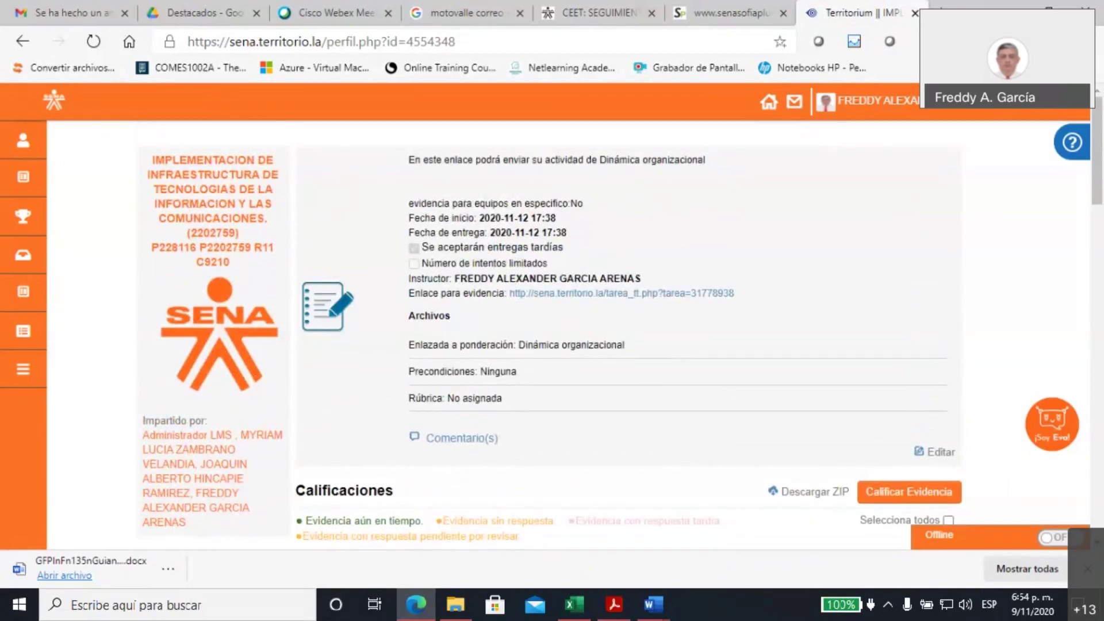
scroll(768, 344, "down", 12)
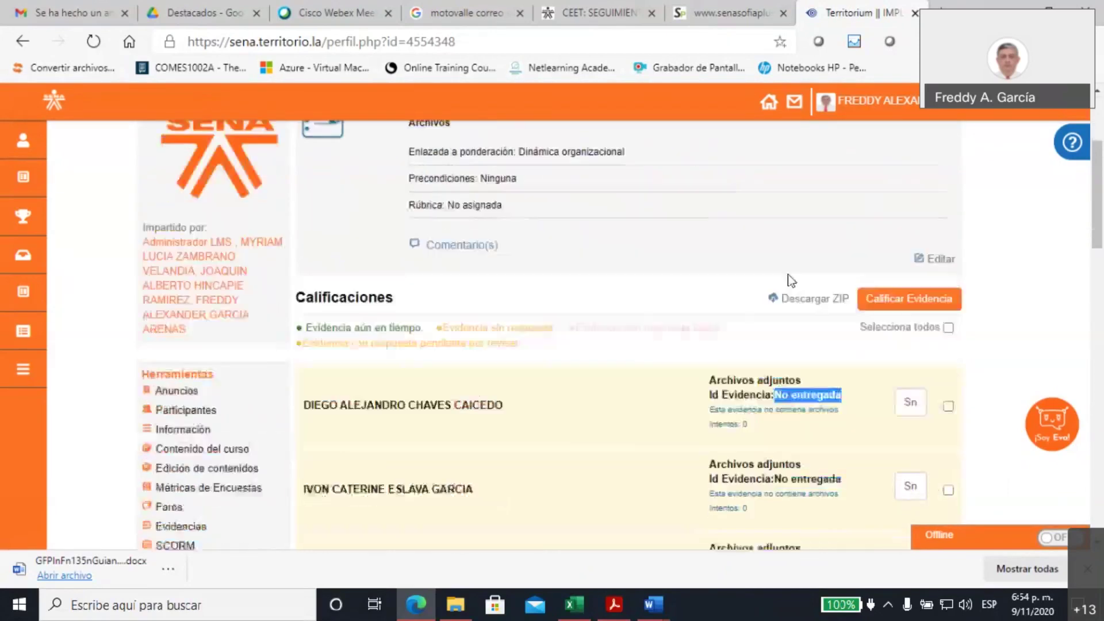
scroll(768, 343, "down", 3)
scroll(768, 343, "up", 15)
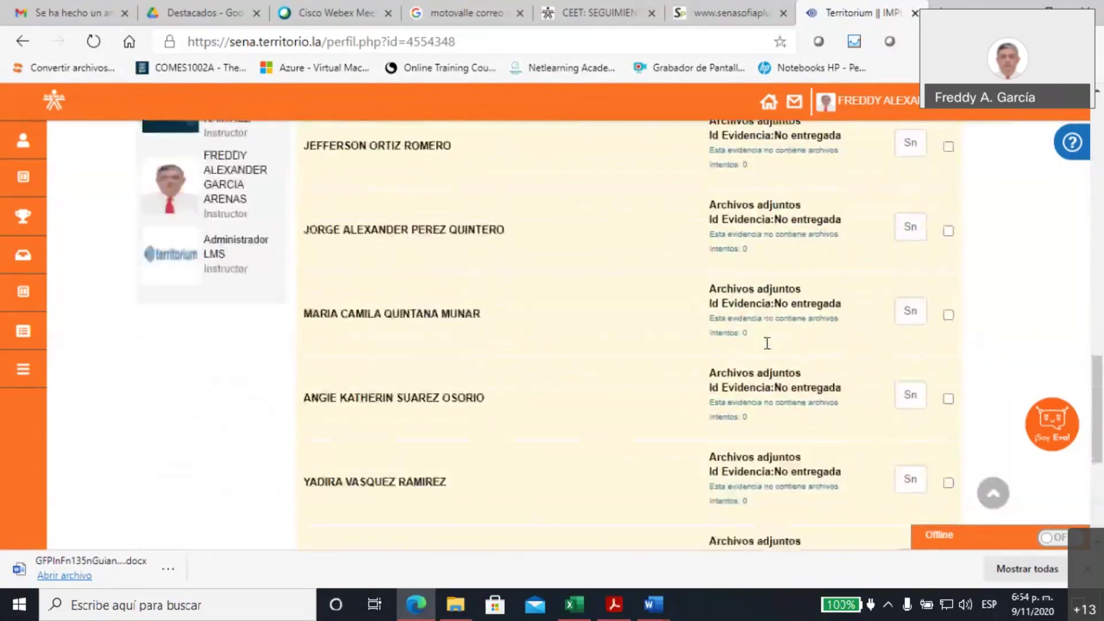
scroll(767, 343, "up", 4)
scroll(767, 348, "down", 1)
scroll(768, 348, "up", 2)
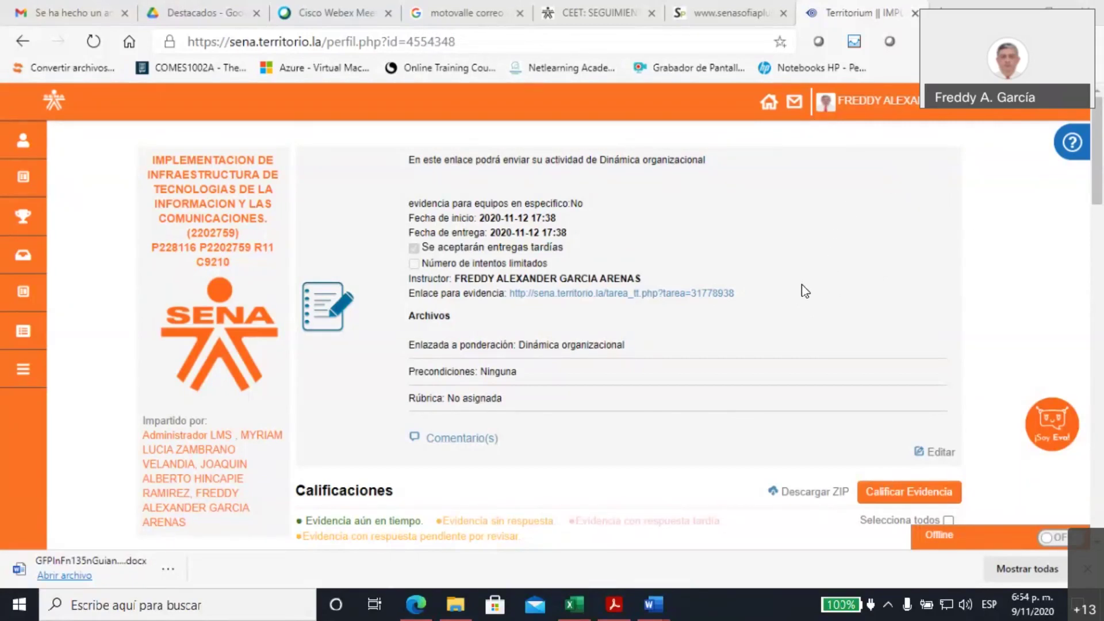
Read the 'Actividad Dinámica organizacional' email's blocked-delivery notice in Gmail and return to Recibidos
left_click(71, 17)
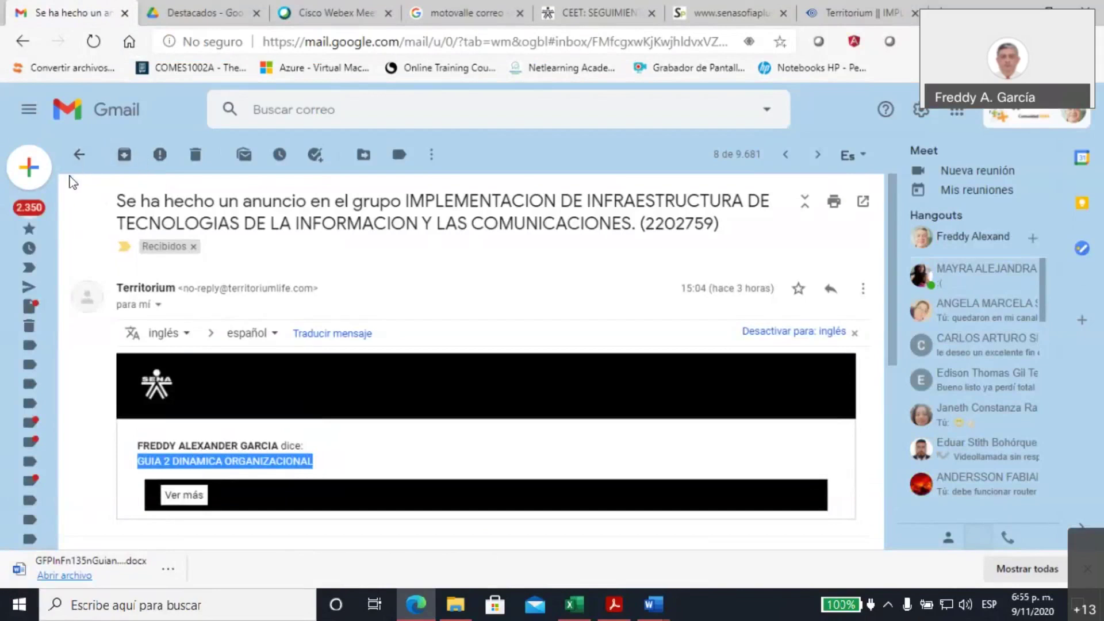
left_click(79, 154)
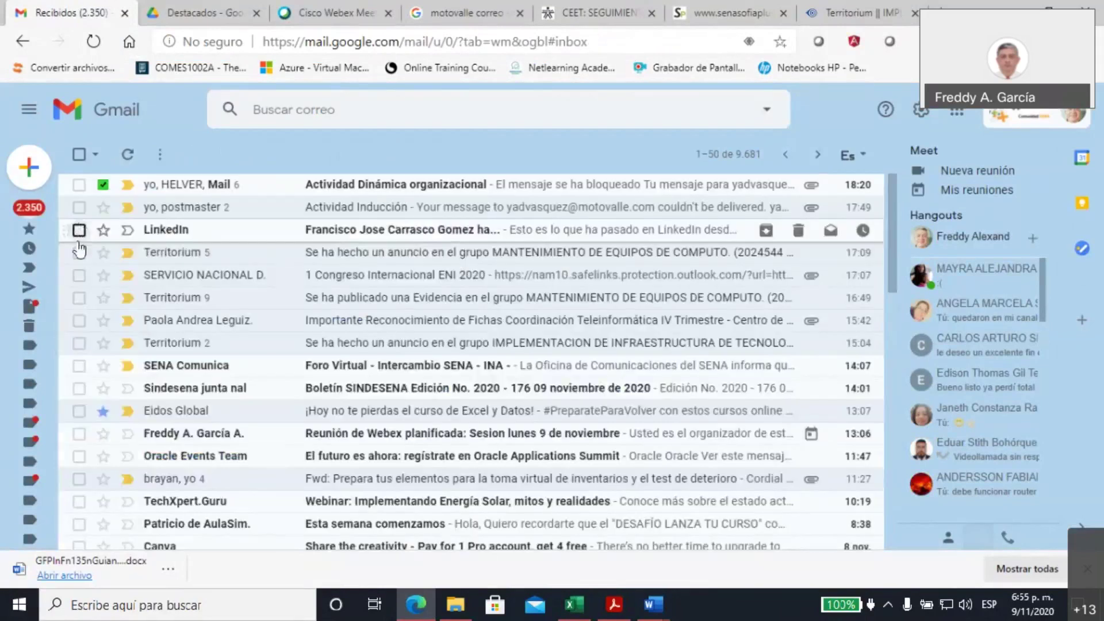
left_click(320, 187)
scroll(339, 336, "down", 5)
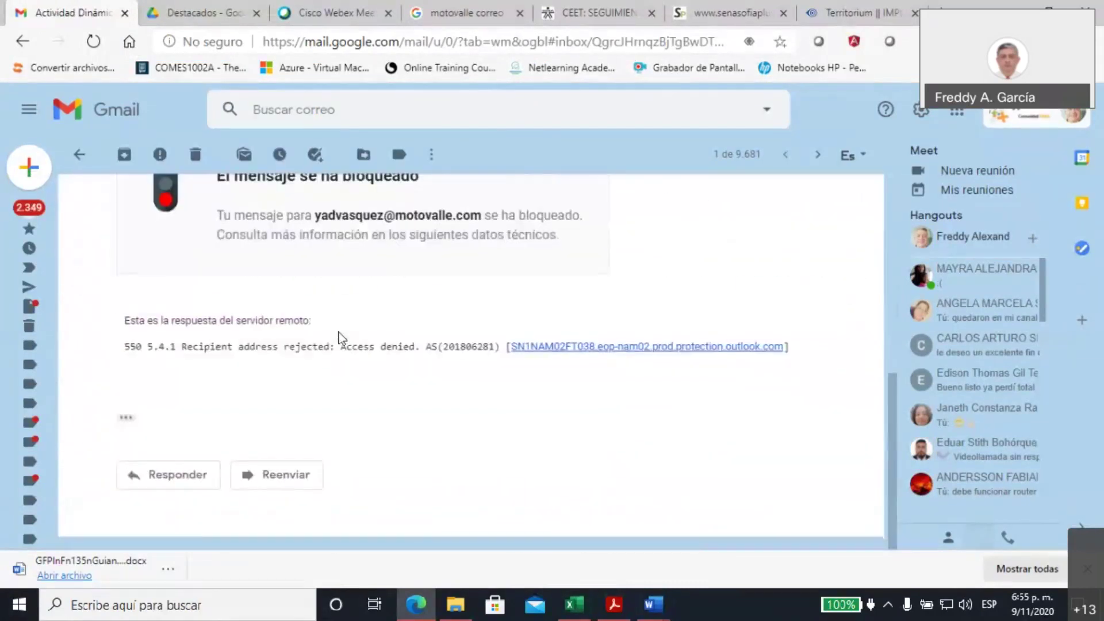
scroll(339, 336, "up", 5)
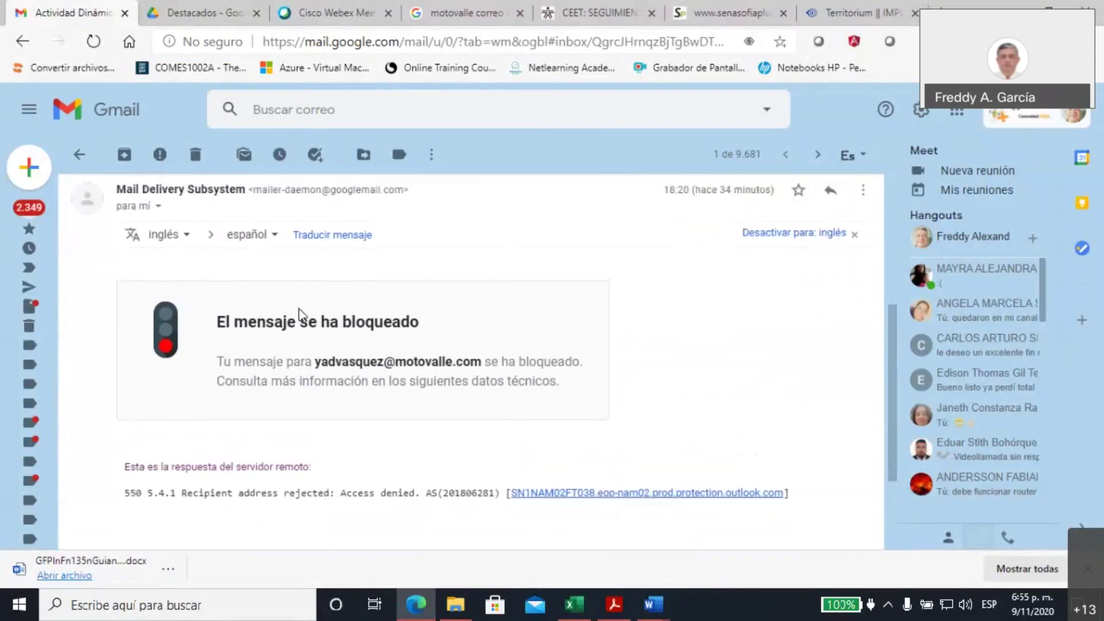
key("u")
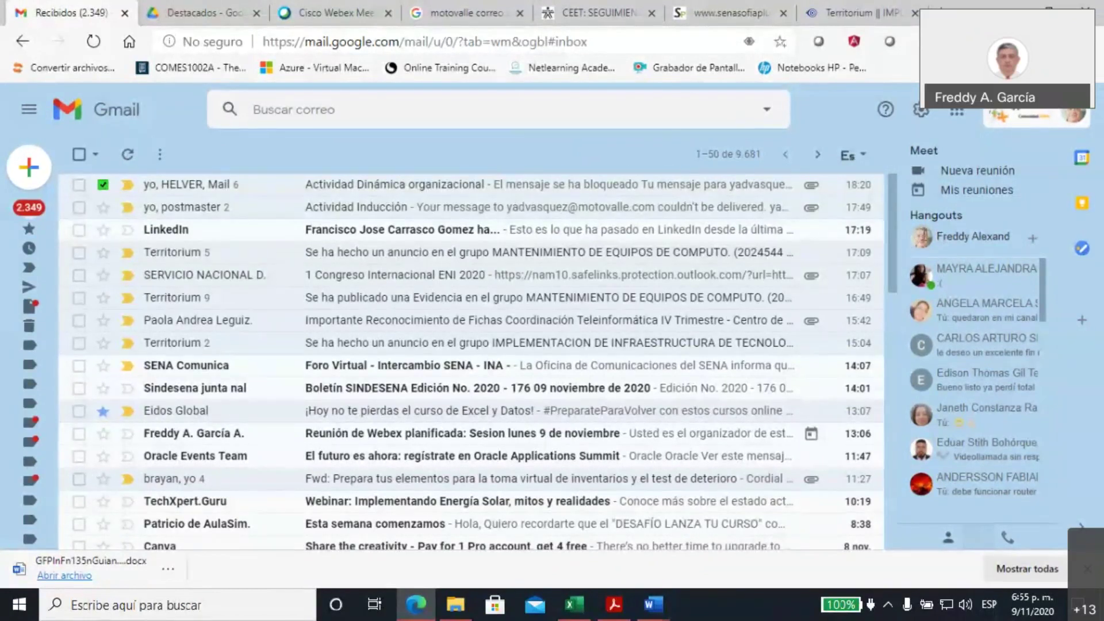
left_click(838, 15)
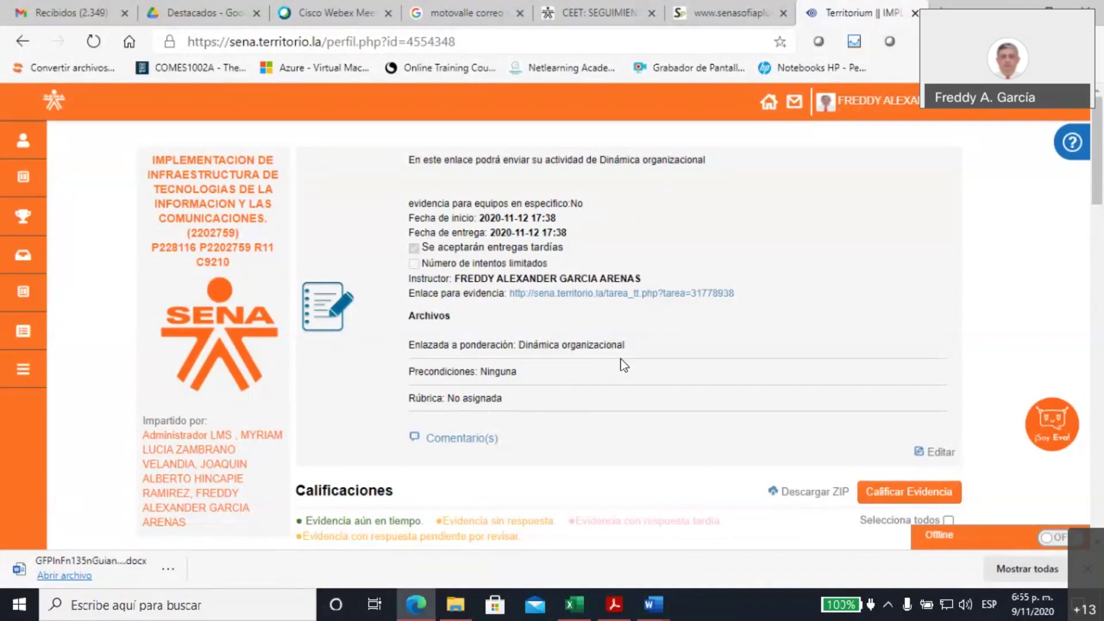
scroll(620, 358, "down", 1)
scroll(617, 351, "up", 1)
scroll(620, 235, "down", 1)
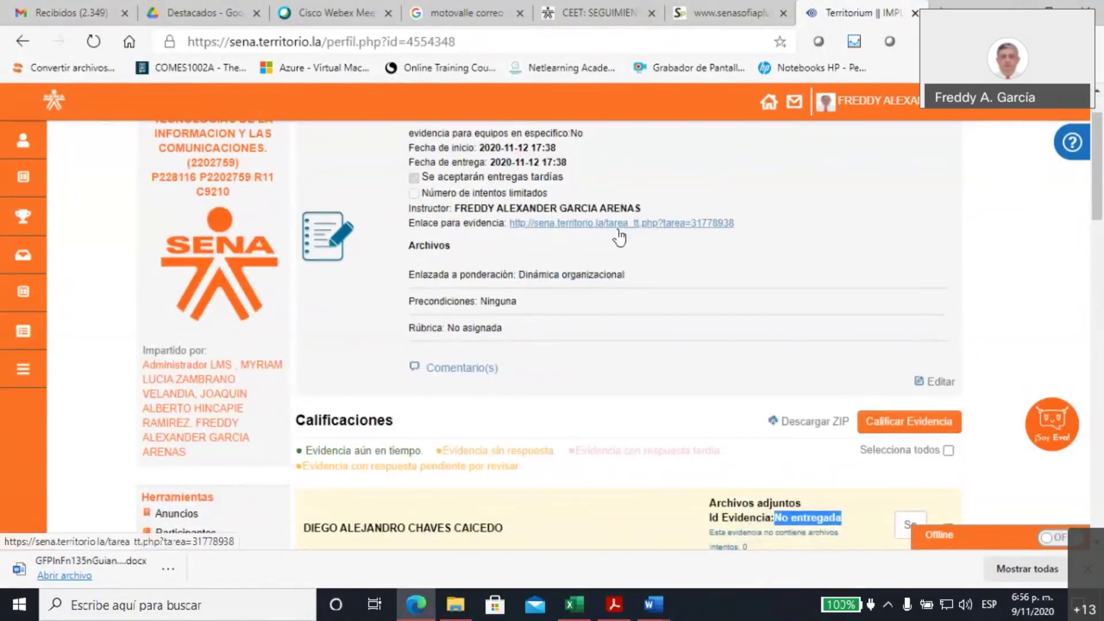
scroll(619, 237, "up", 1)
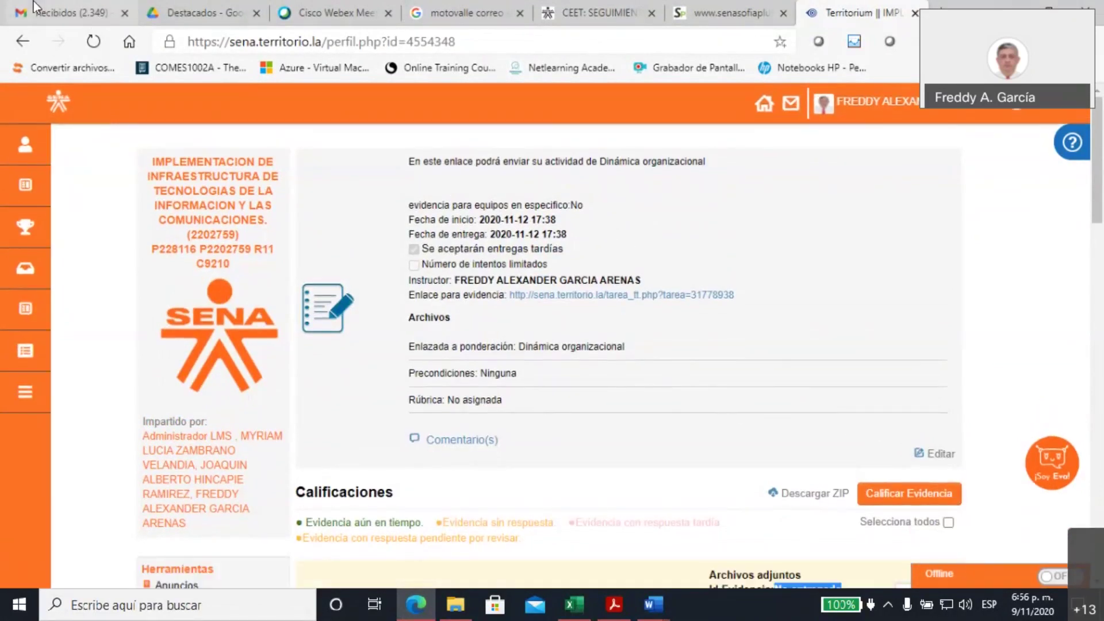
left_click(76, 22)
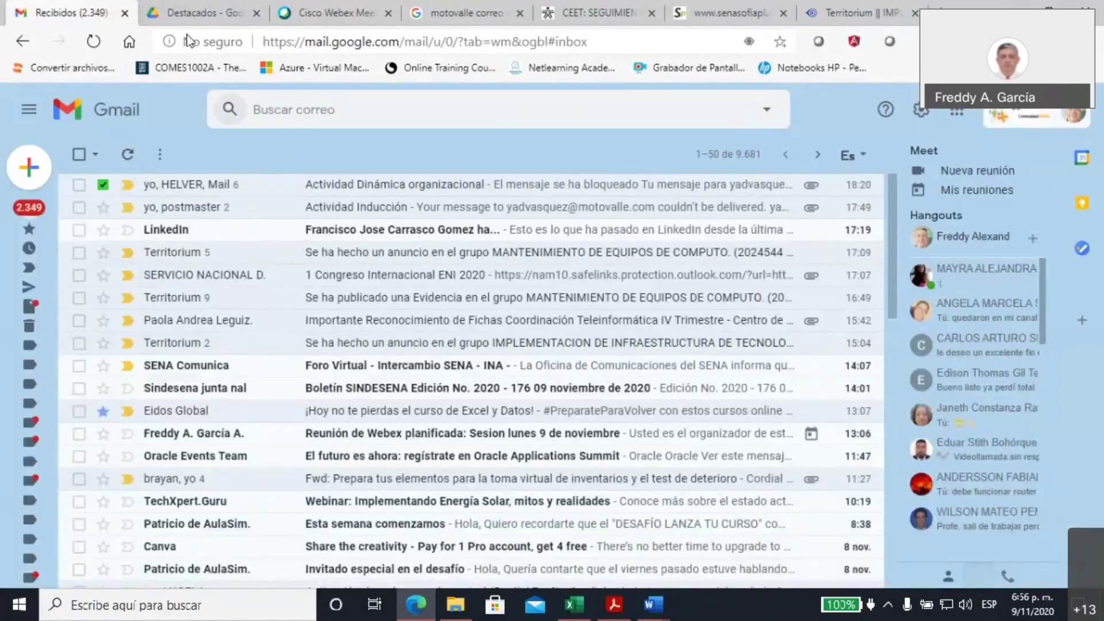
Check the Territorium evidence page, then open the new 'patallazo' email in Gmail
left_click(836, 13)
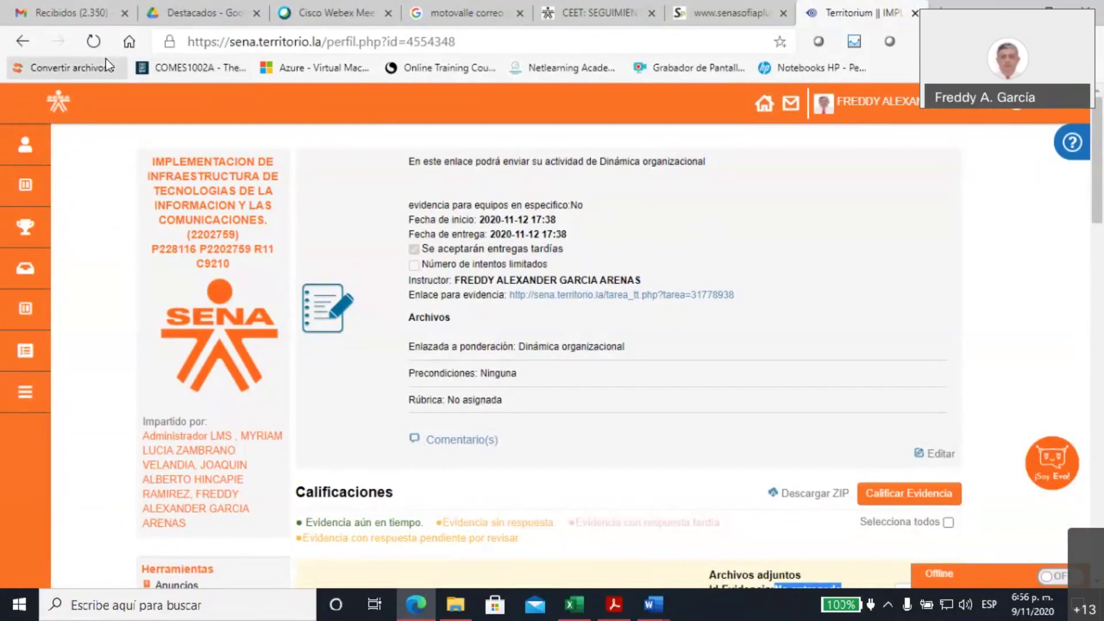
left_click(55, 12)
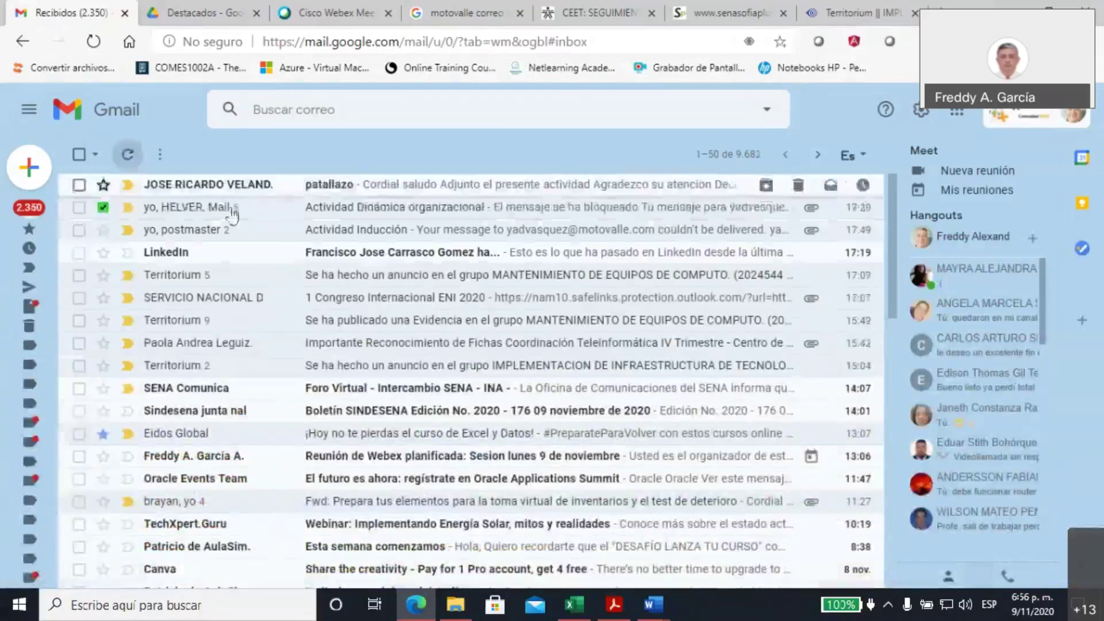
left_click(366, 185)
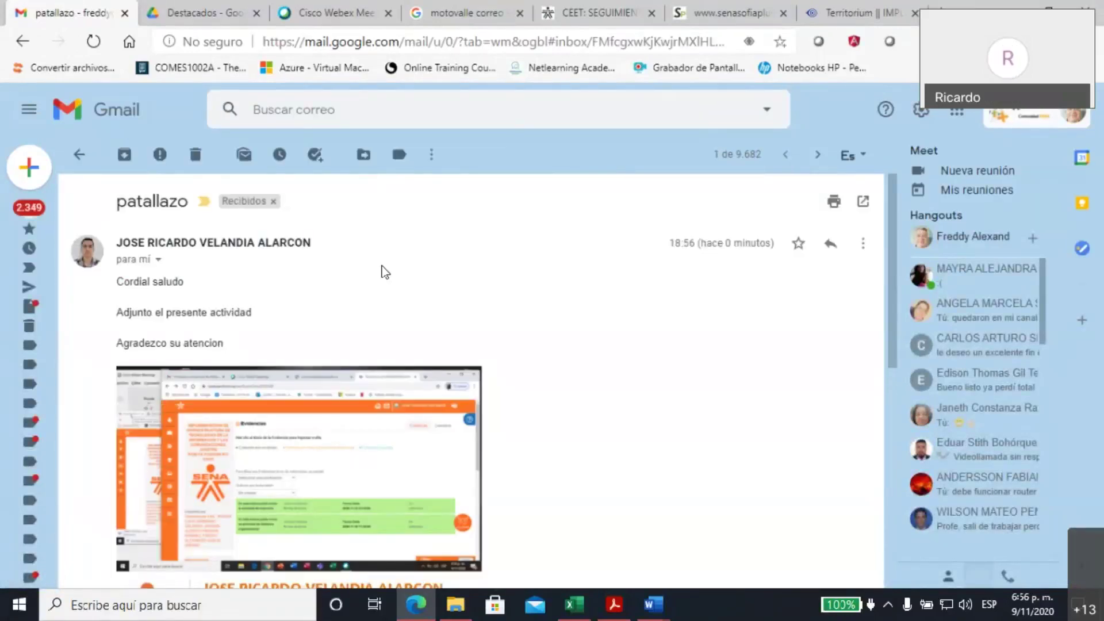
scroll(404, 271, "down", 1)
scroll(398, 257, "down", 1)
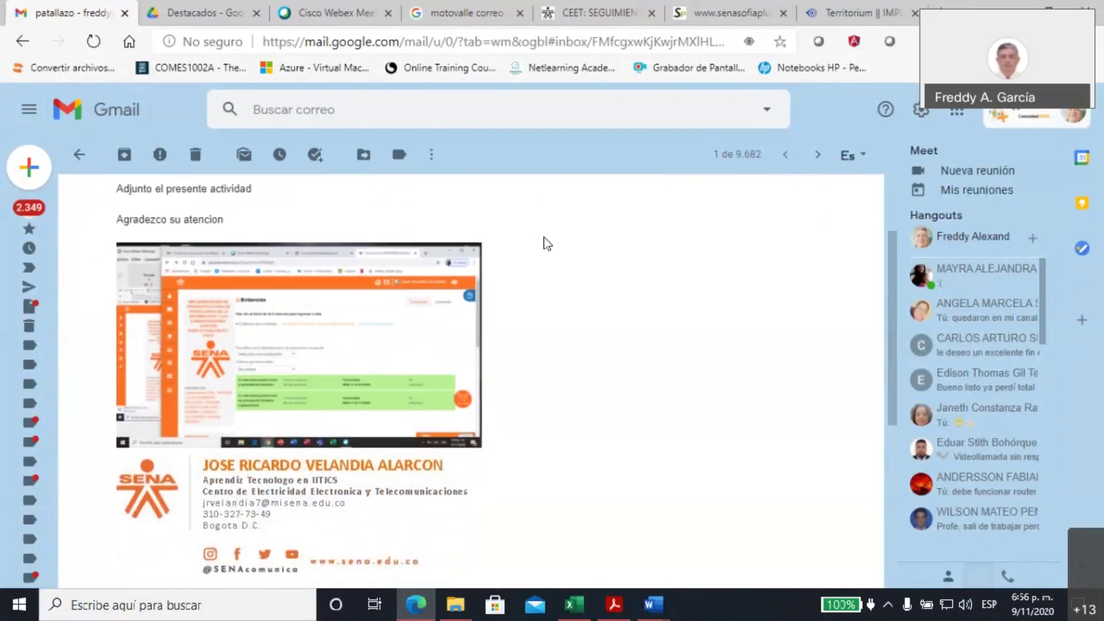
scroll(544, 237, "down", 2)
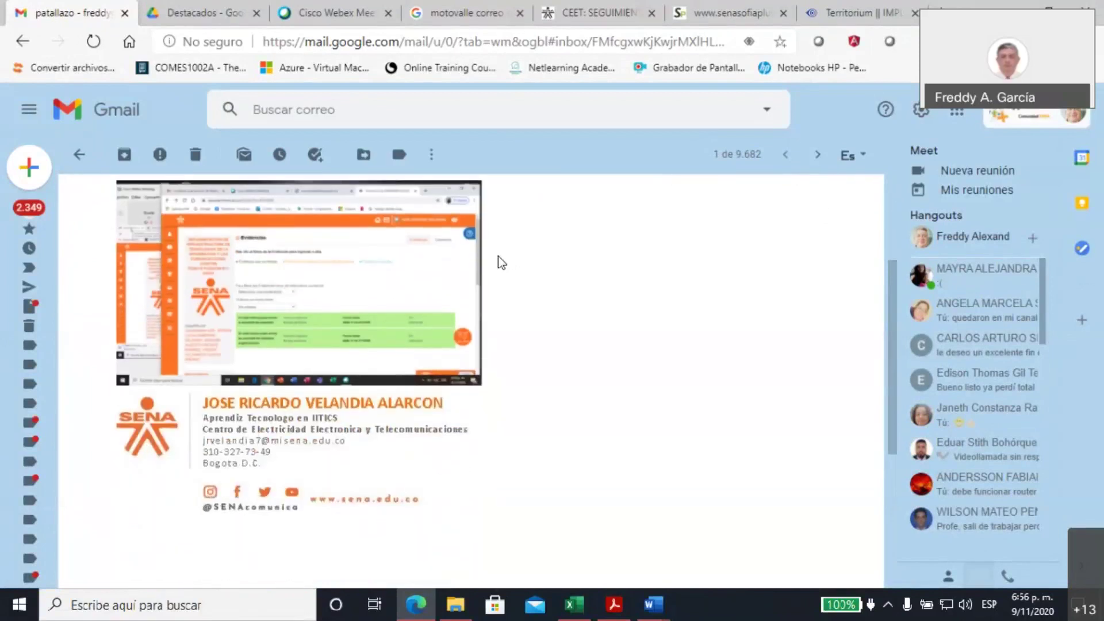
View the attached Territorium Evidencias screenshot full size, then return to the inbox
left_click(313, 320)
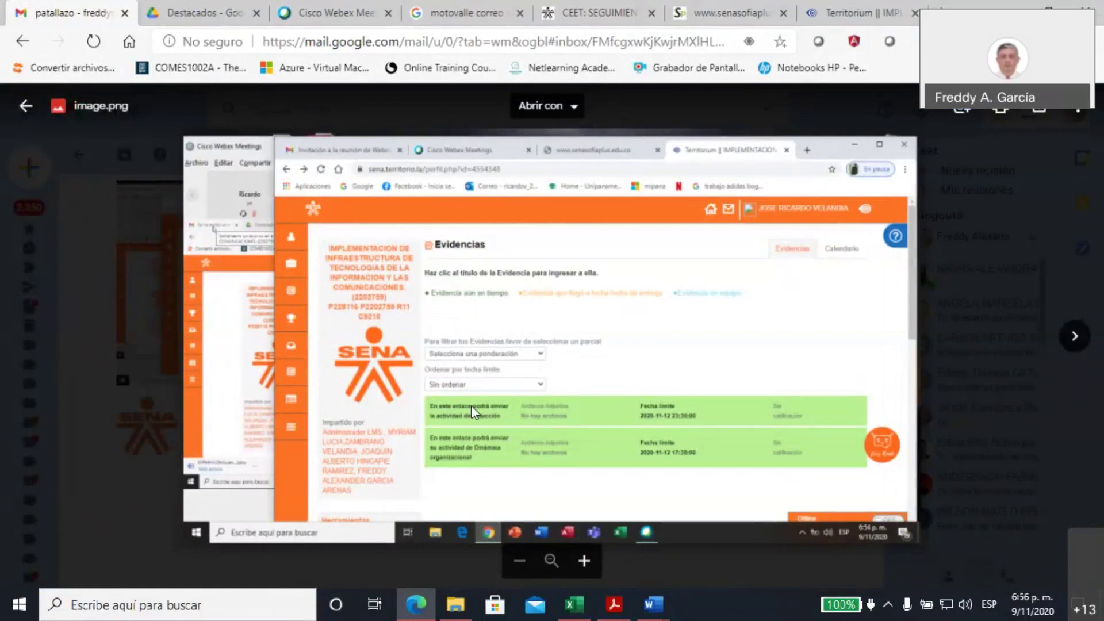
left_click(26, 106)
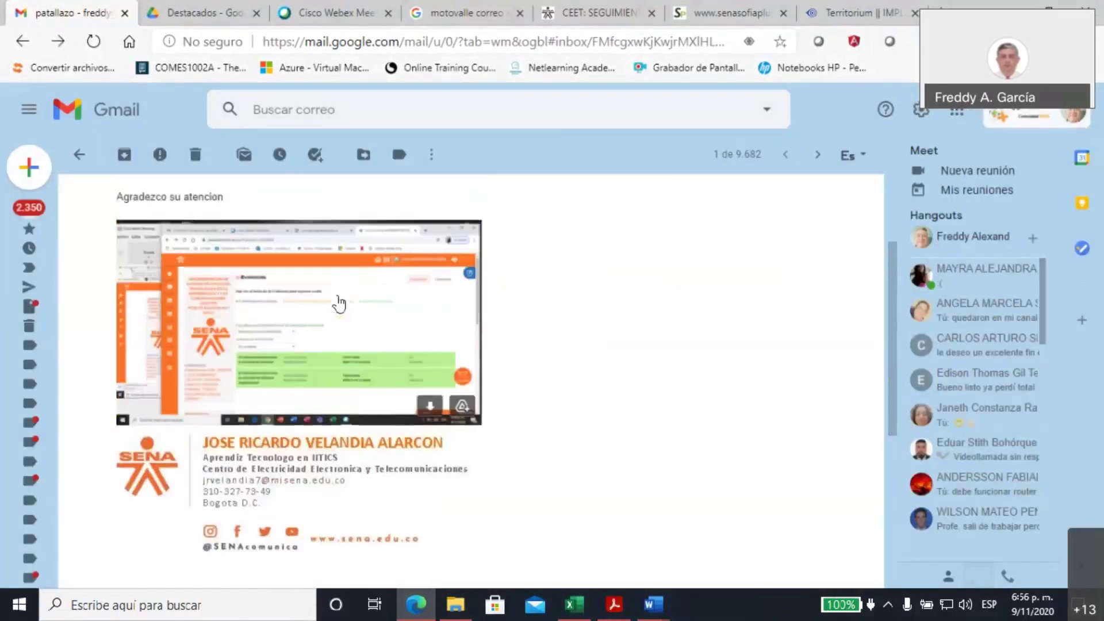
scroll(340, 303, "up", 2)
scroll(338, 305, "down", 1)
scroll(337, 304, "up", 1)
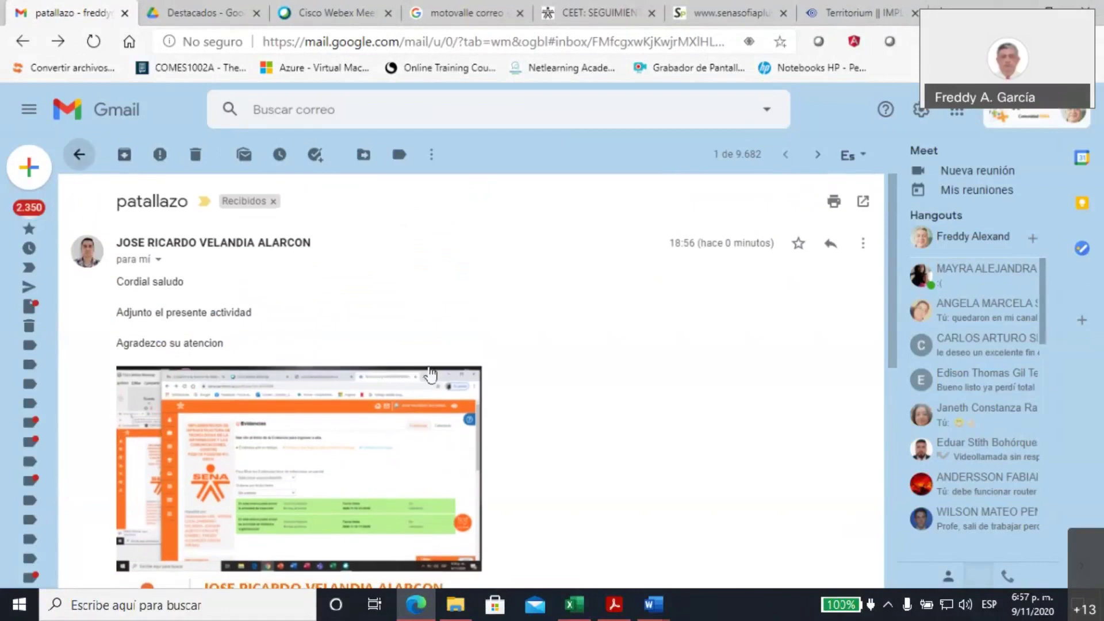
key("u")
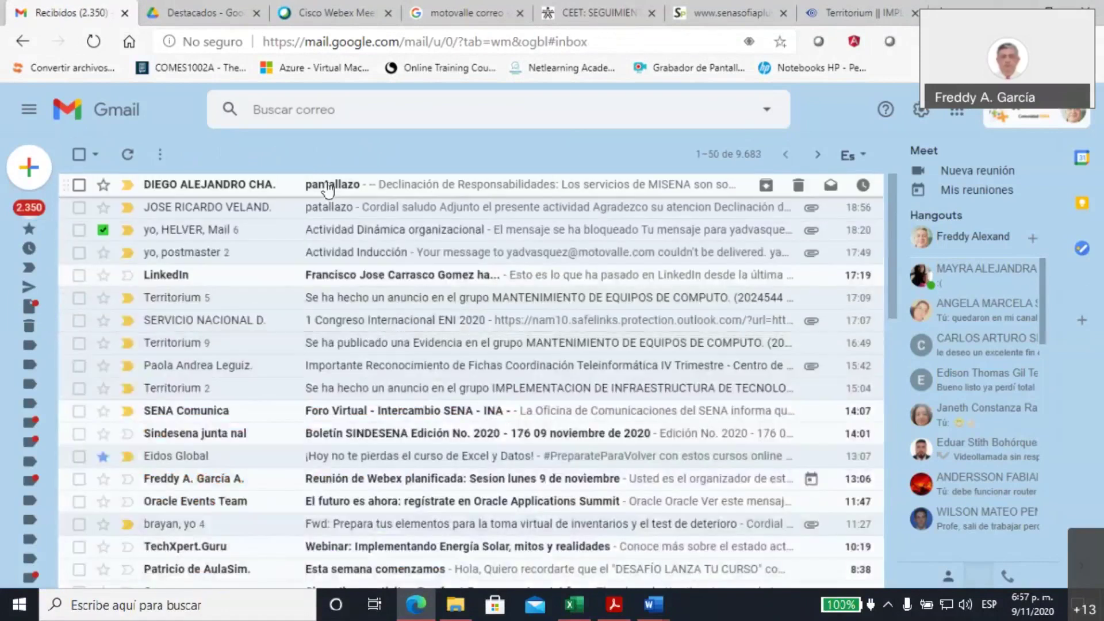
Open the 'pantallazo' email and zoom into its screenshot's not-available evidence message, then return to Territorium
left_click(327, 184)
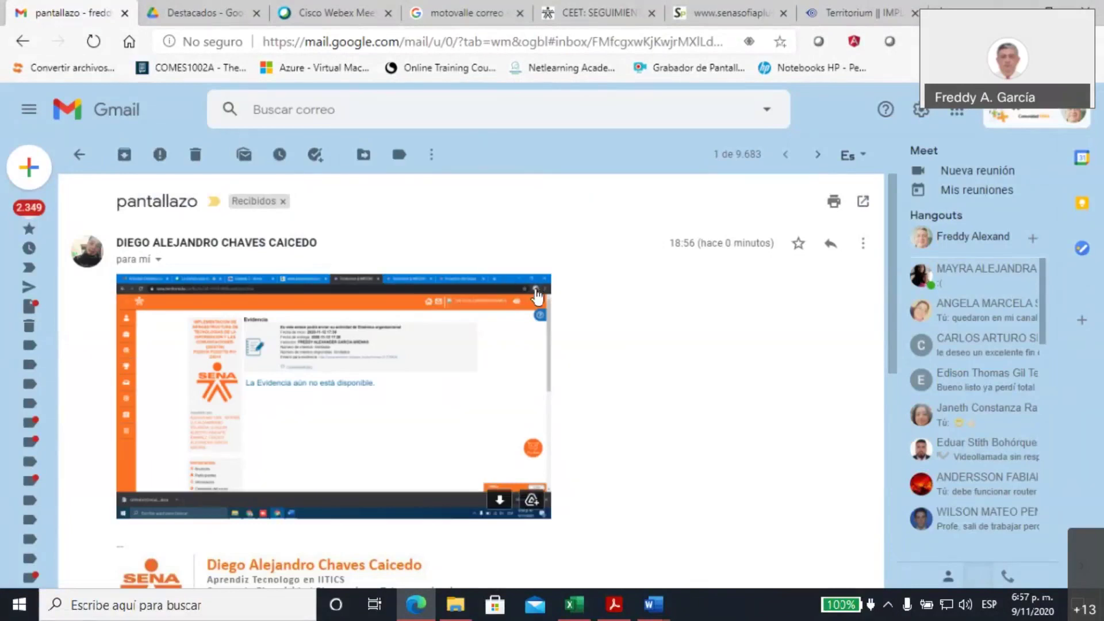
left_click(431, 371)
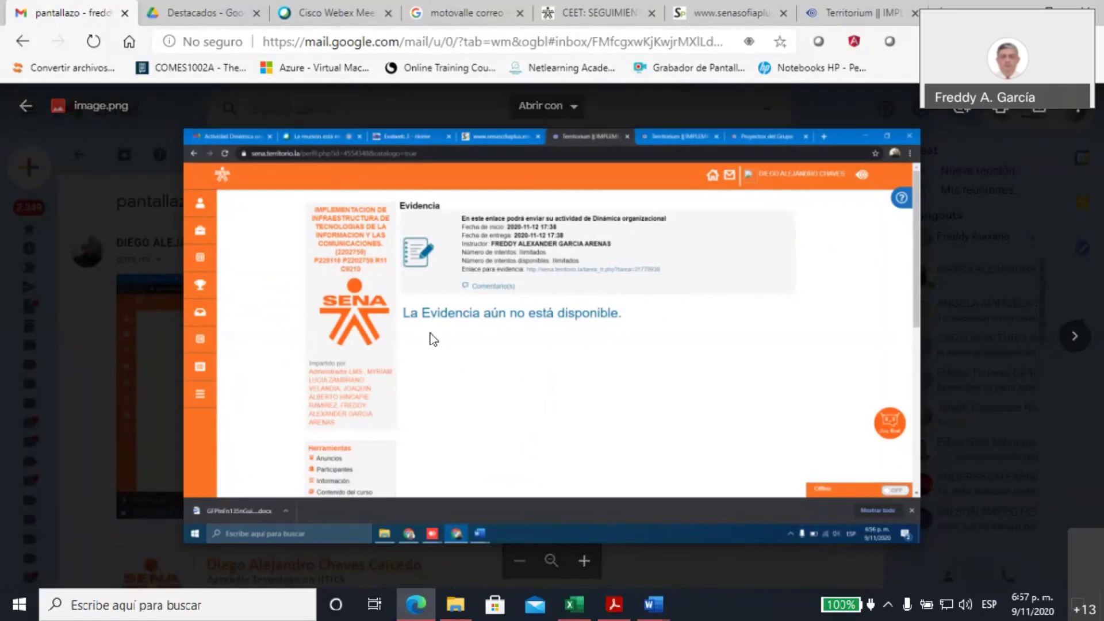
left_click(648, 340)
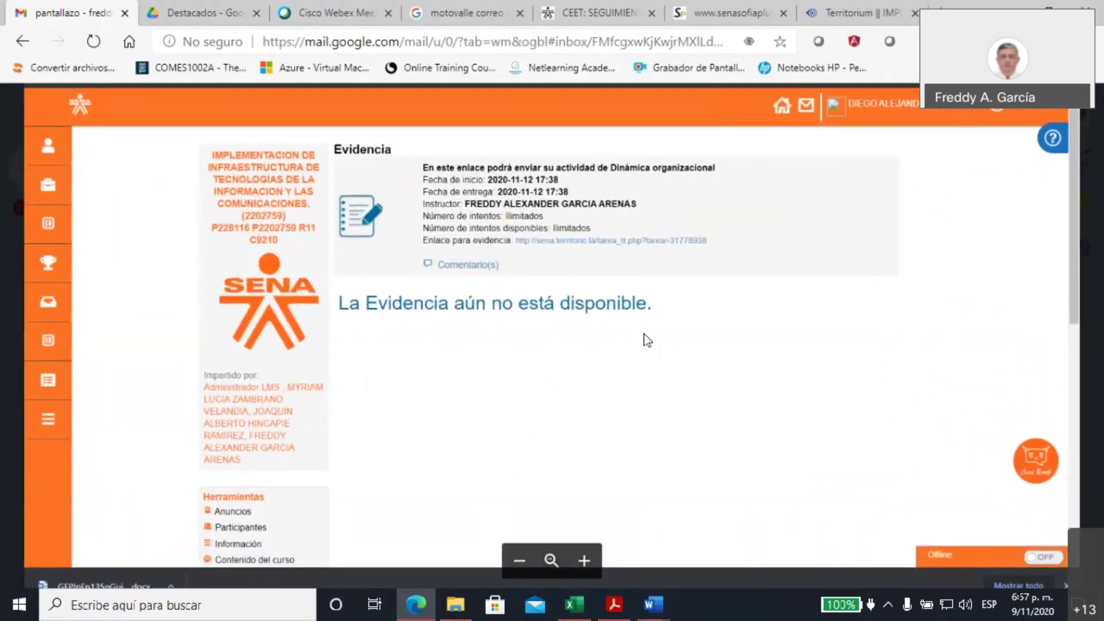
left_click(648, 339)
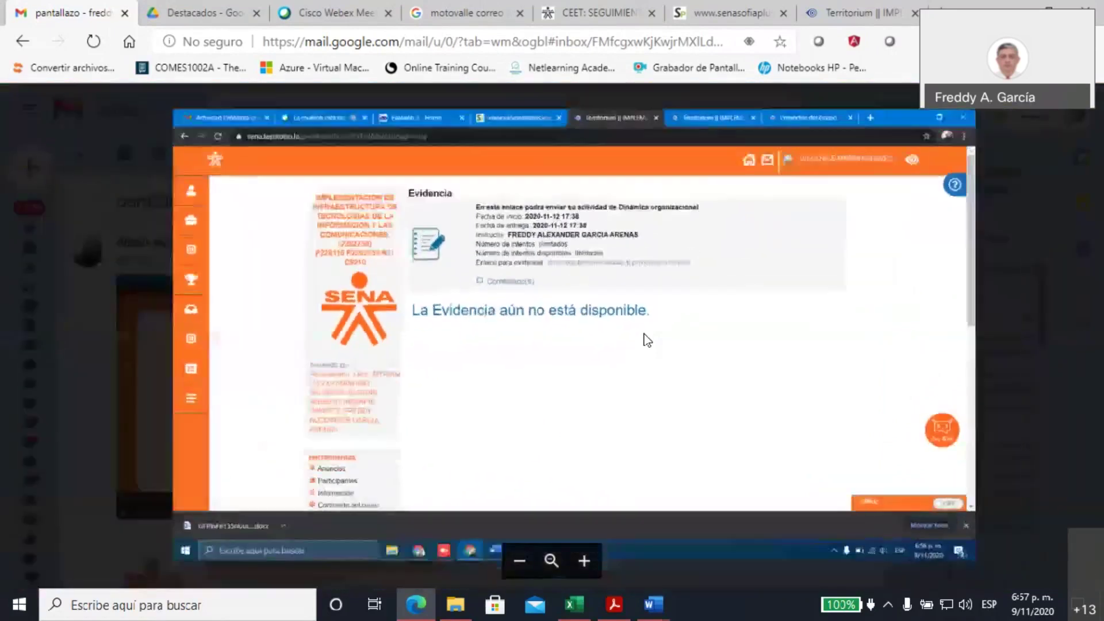
left_click(848, 13)
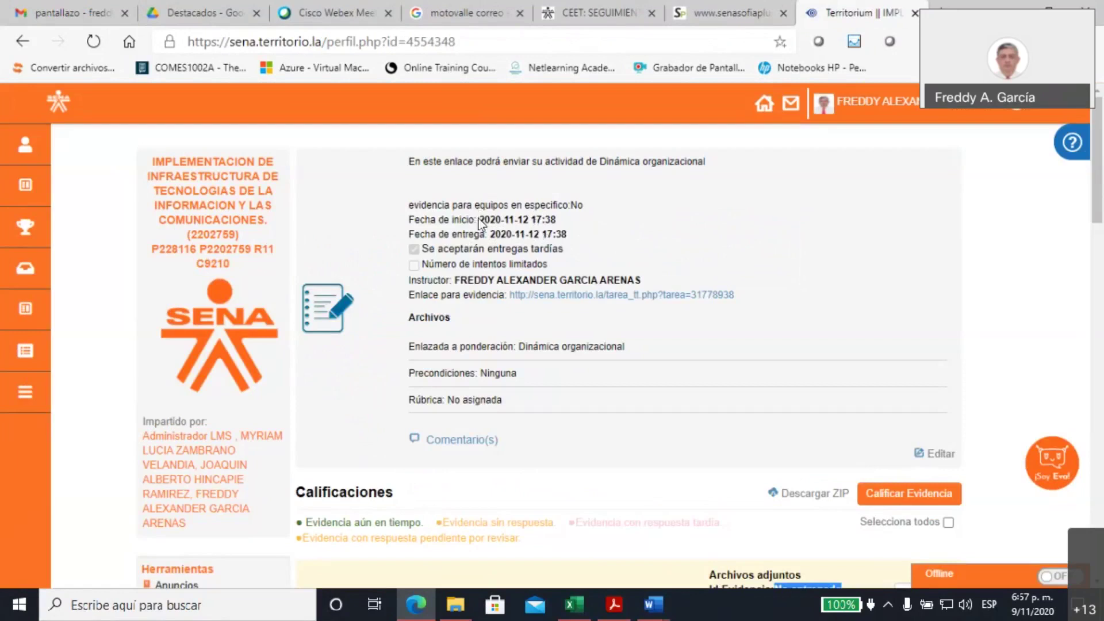
left_click_drag(480, 221, 569, 223)
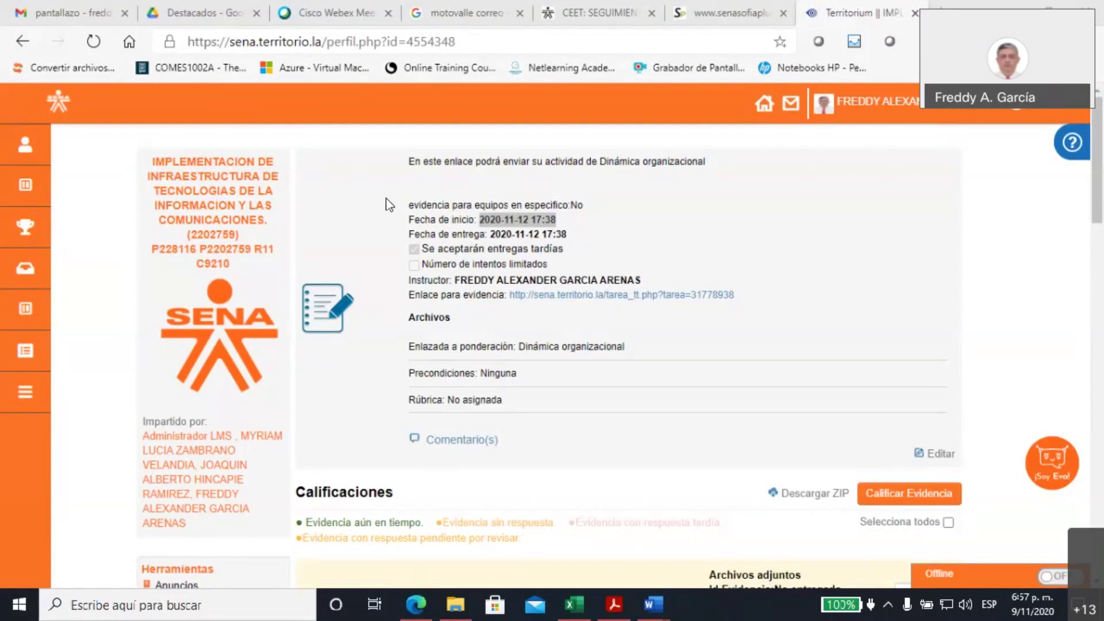
left_click(24, 40)
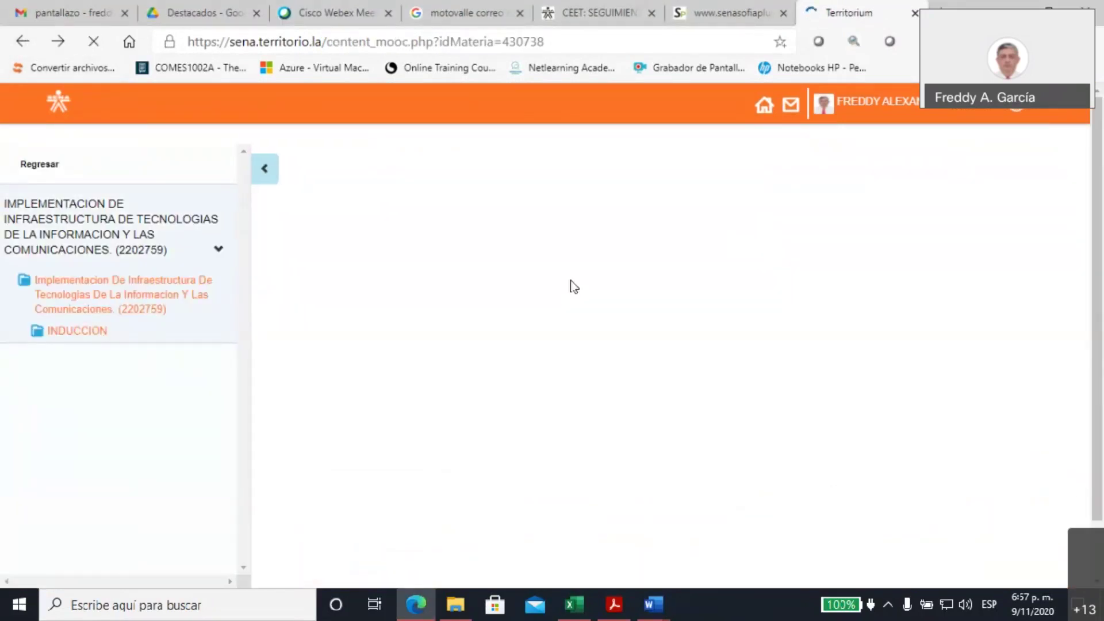
Return to the course page and open its Evidencias list under Herramientas
left_click(37, 171)
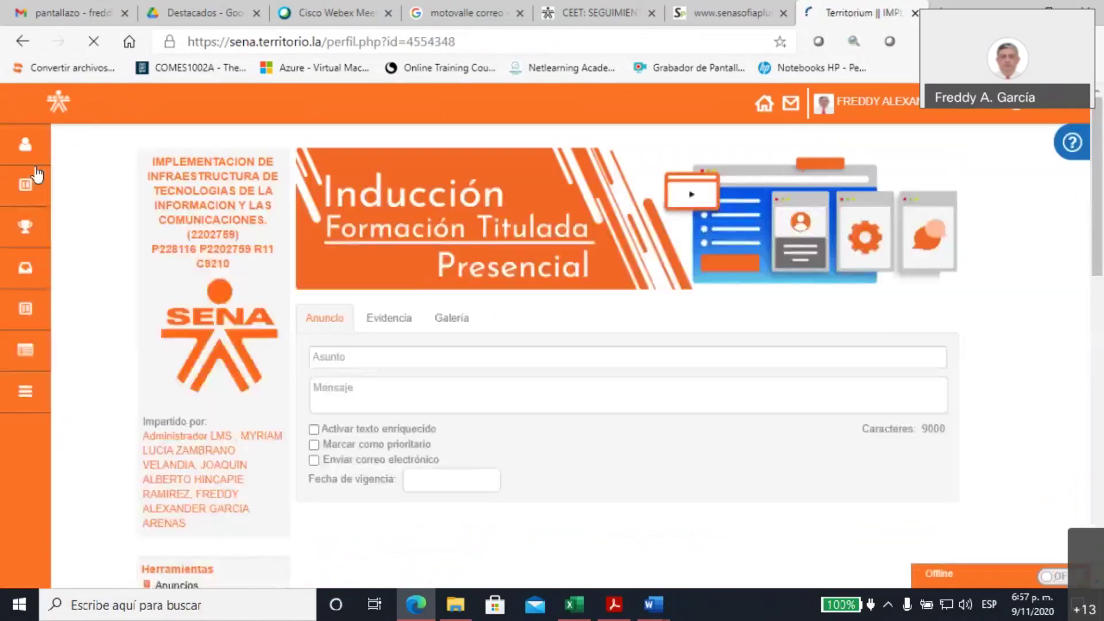
scroll(239, 315, "down", 4)
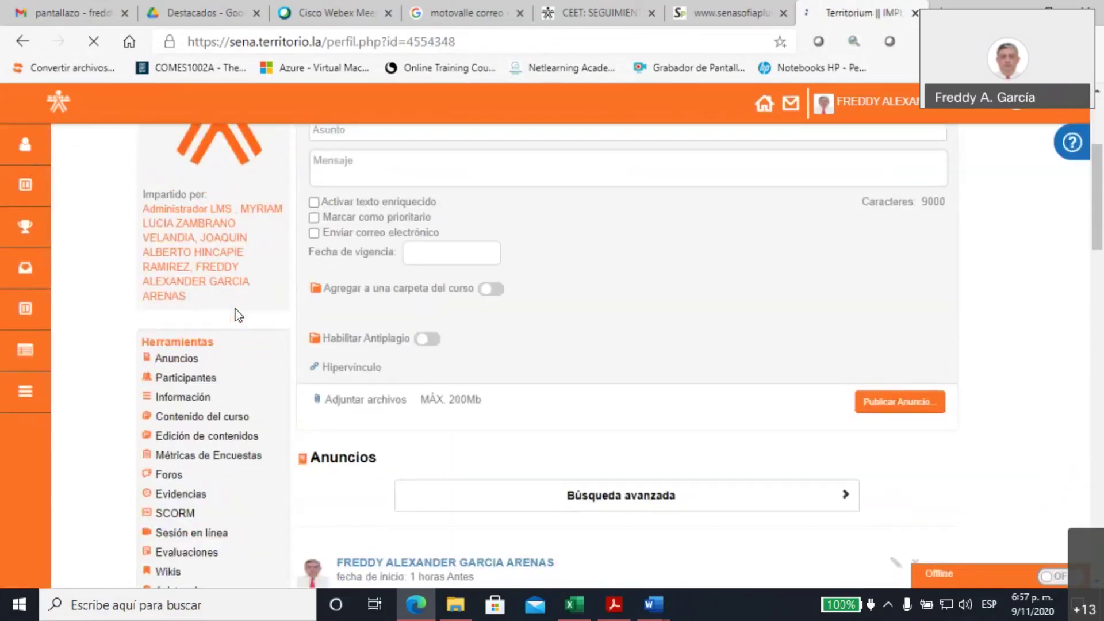
scroll(192, 499, "down", 4)
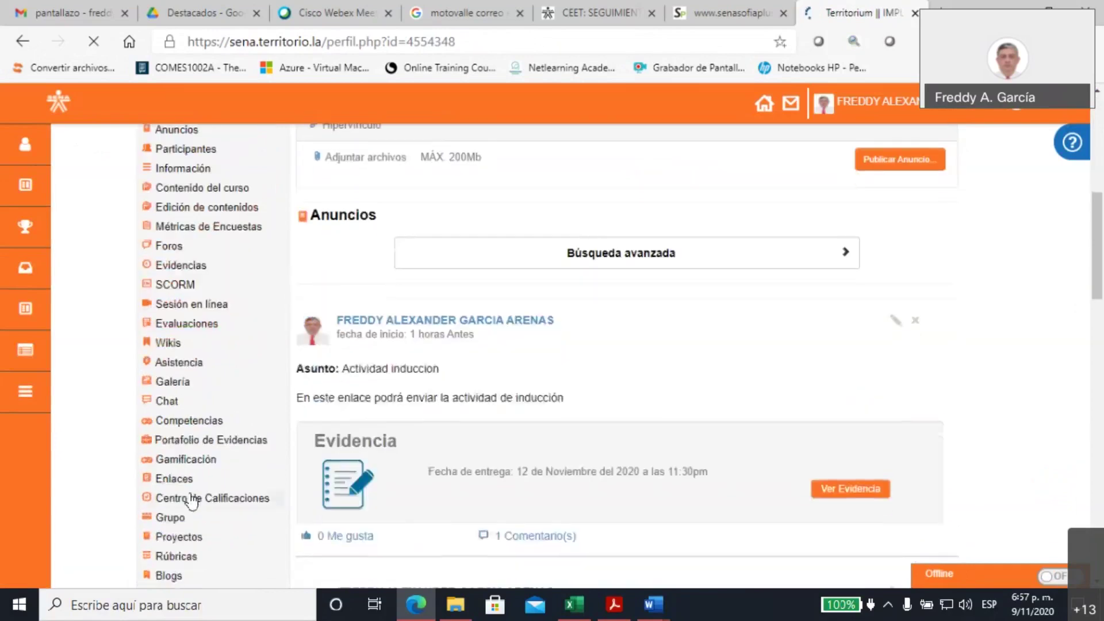
left_click(191, 498)
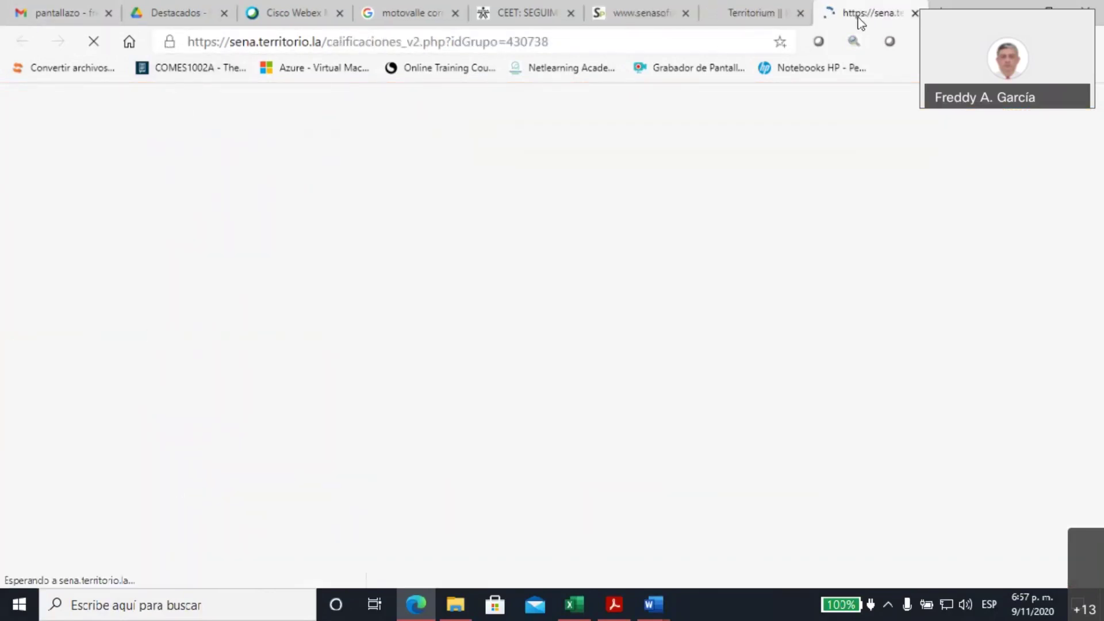
left_click(771, 11)
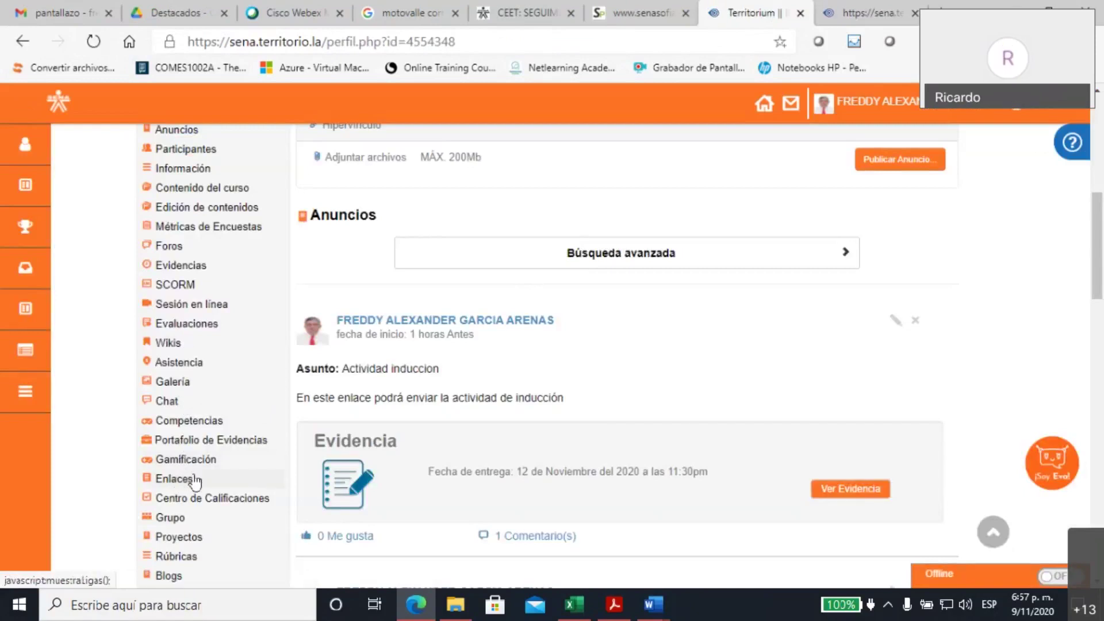
left_click(180, 266)
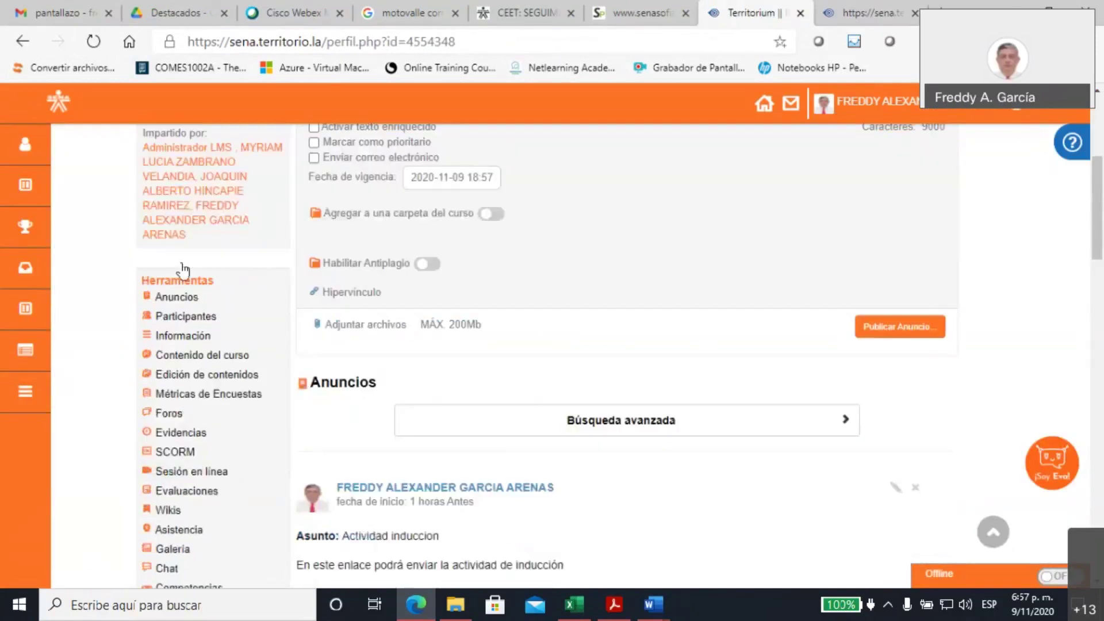
scroll(651, 339, "down", 3)
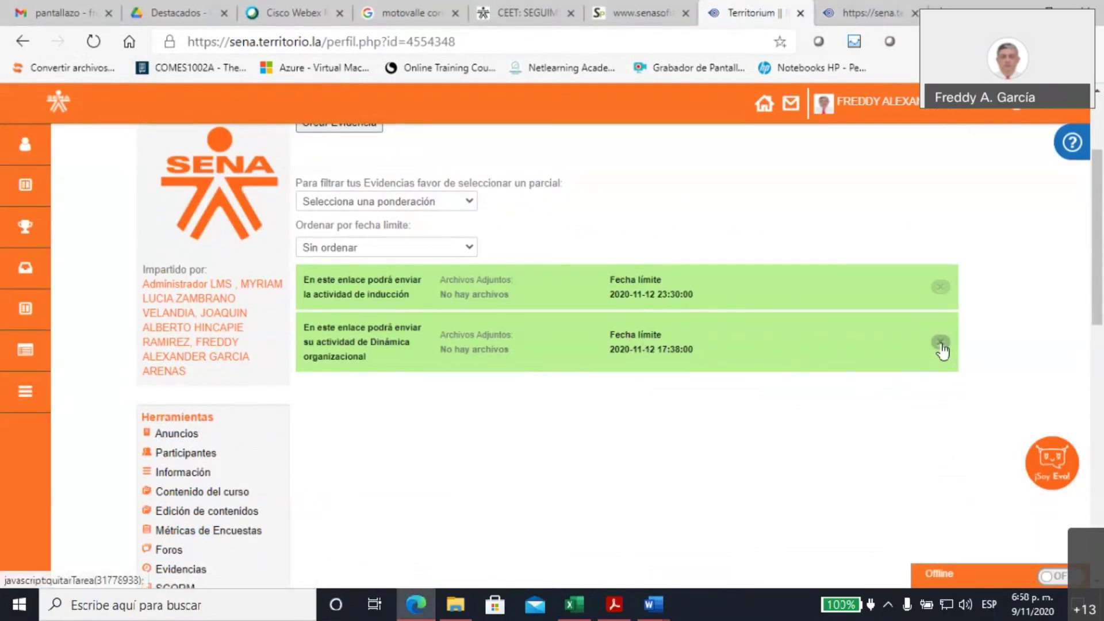
Edit the Dinámica organizacional evidence, change Fecha de inicio to 9 November, and save
left_click(382, 333)
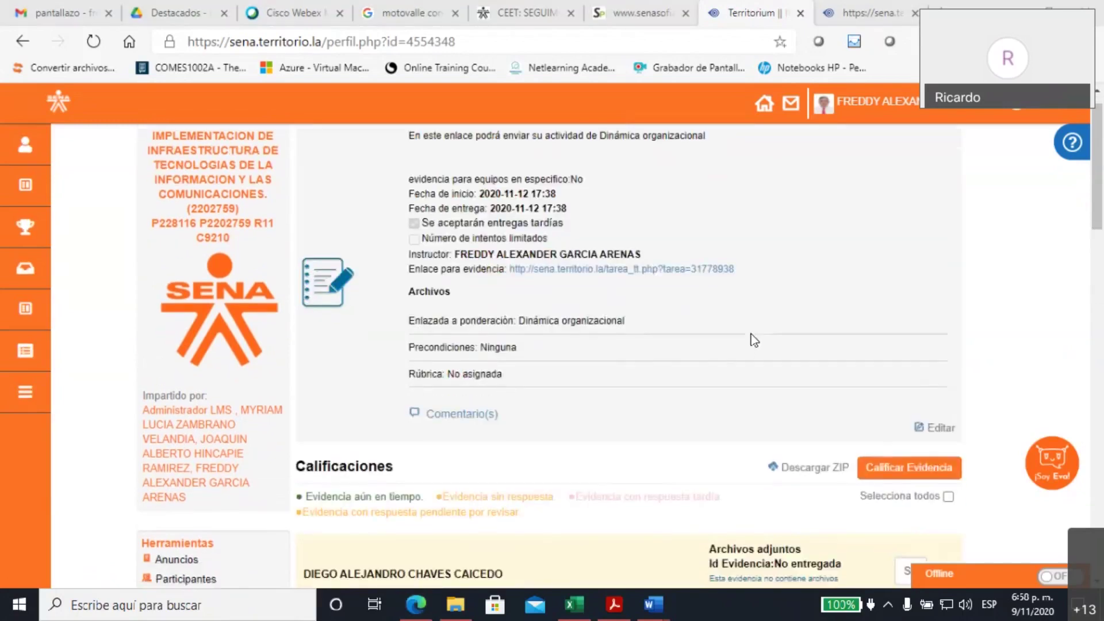
scroll(754, 340, "down", 1)
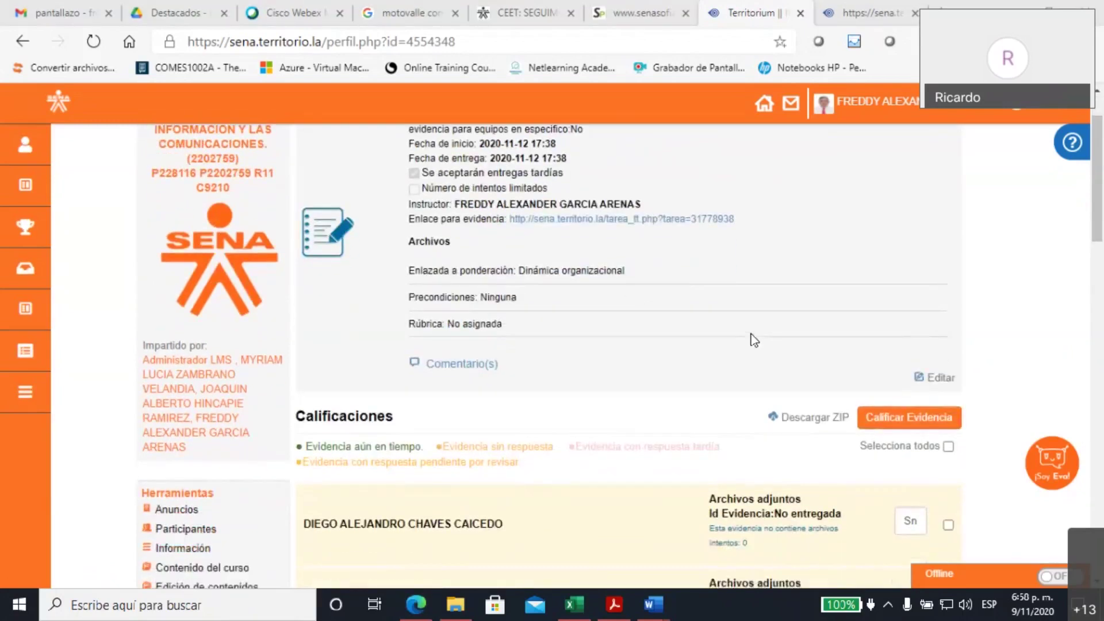
left_click(936, 378)
scroll(638, 266, "up", 5)
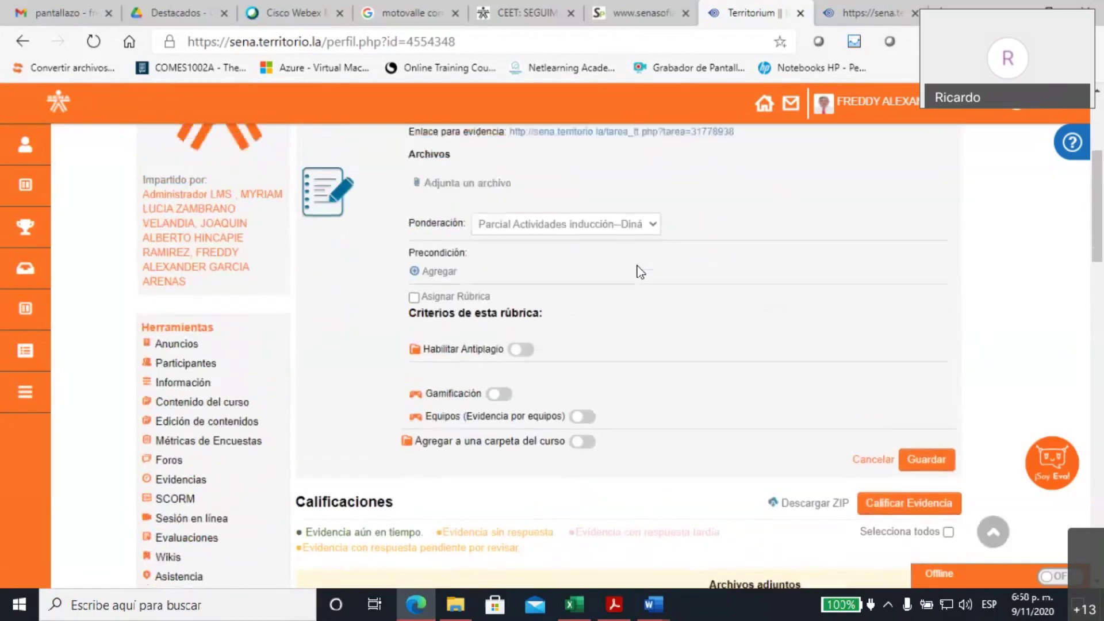
scroll(638, 267, "up", 1)
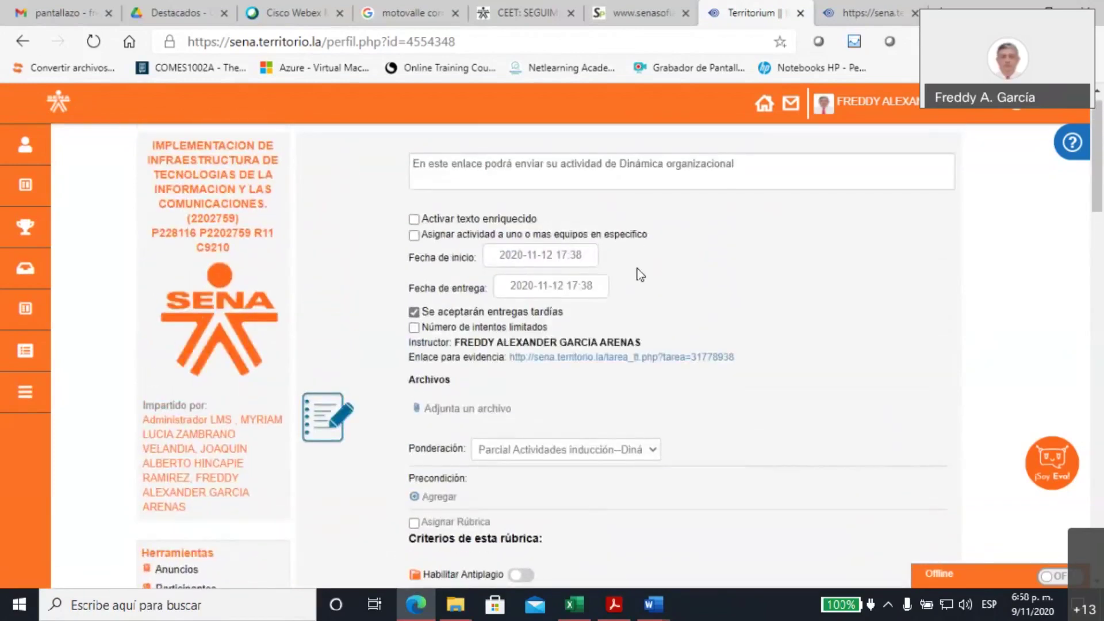
left_click(588, 254)
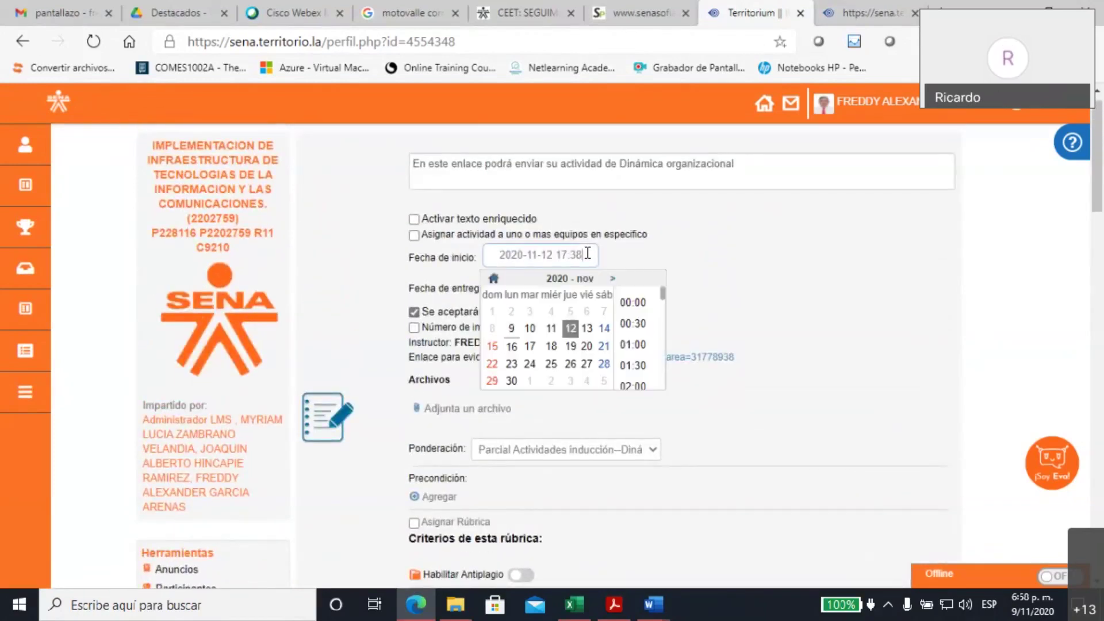
left_click(512, 329)
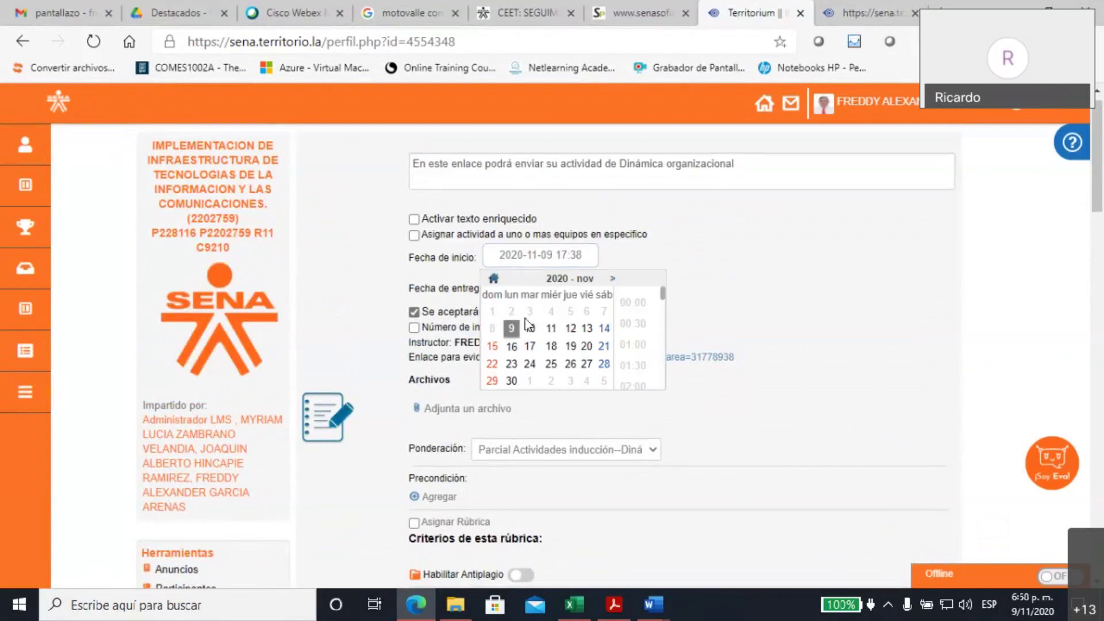
left_click(716, 231)
scroll(701, 282, "down", 6)
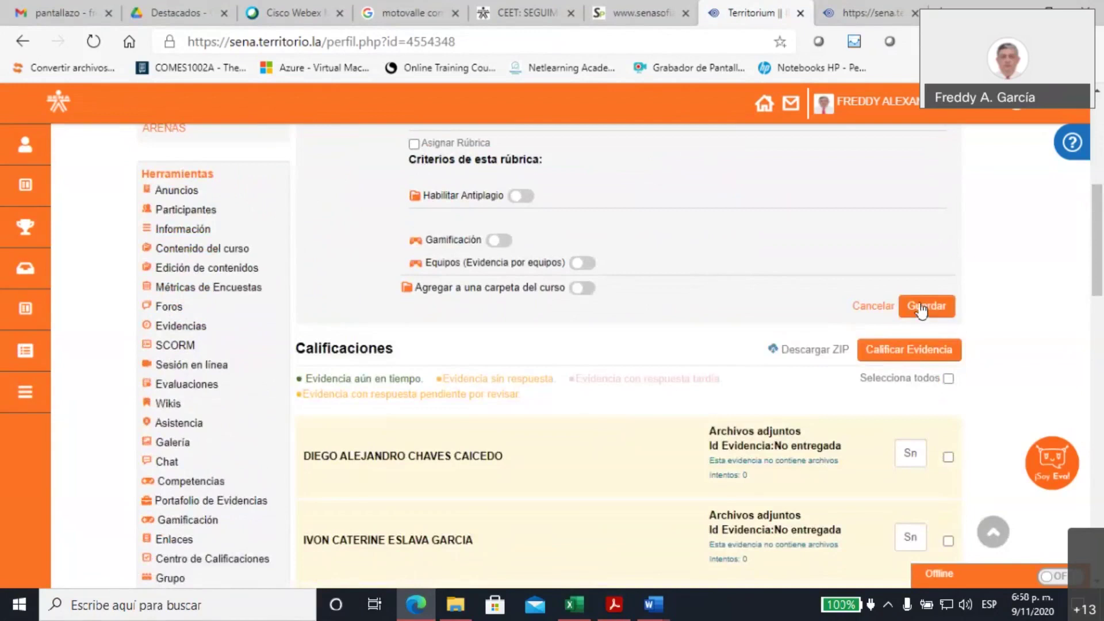
left_click(922, 309)
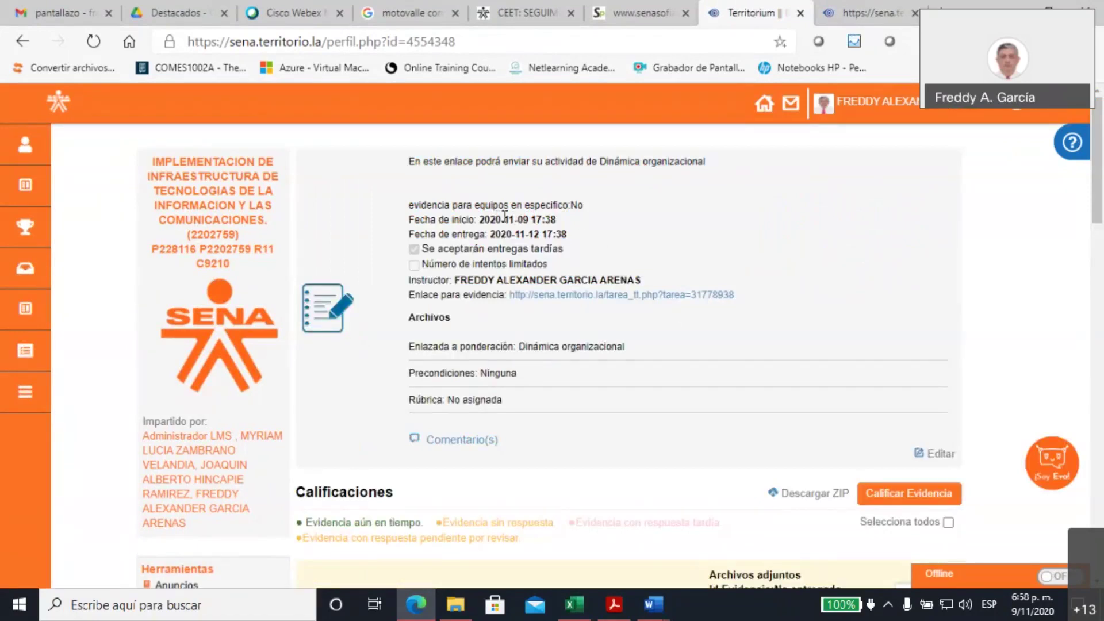
Reopen the Dinámica organizacional evidence to verify its 17:38 start time, then close Gmail's enlarged screenshot
left_click_drag(531, 219, 556, 219)
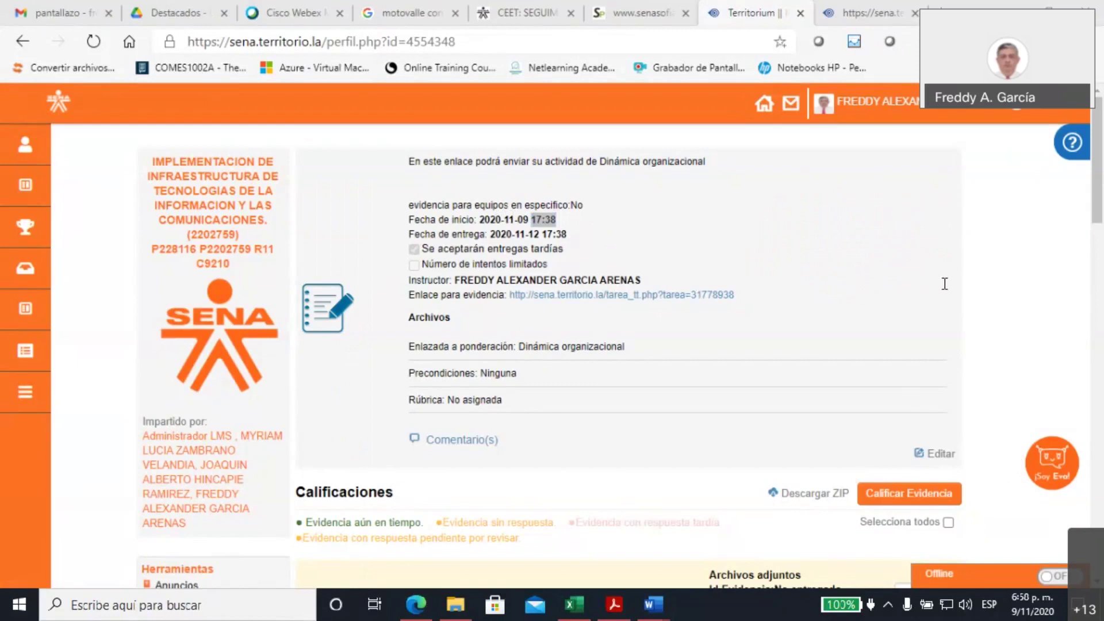
scroll(219, 409, "down", 5)
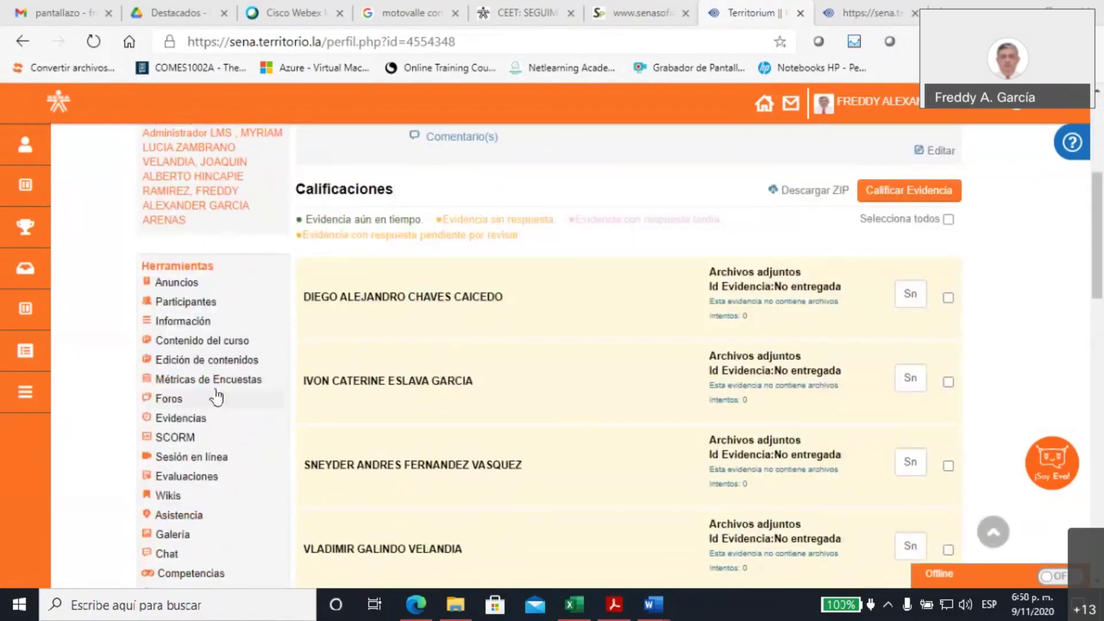
left_click(180, 284)
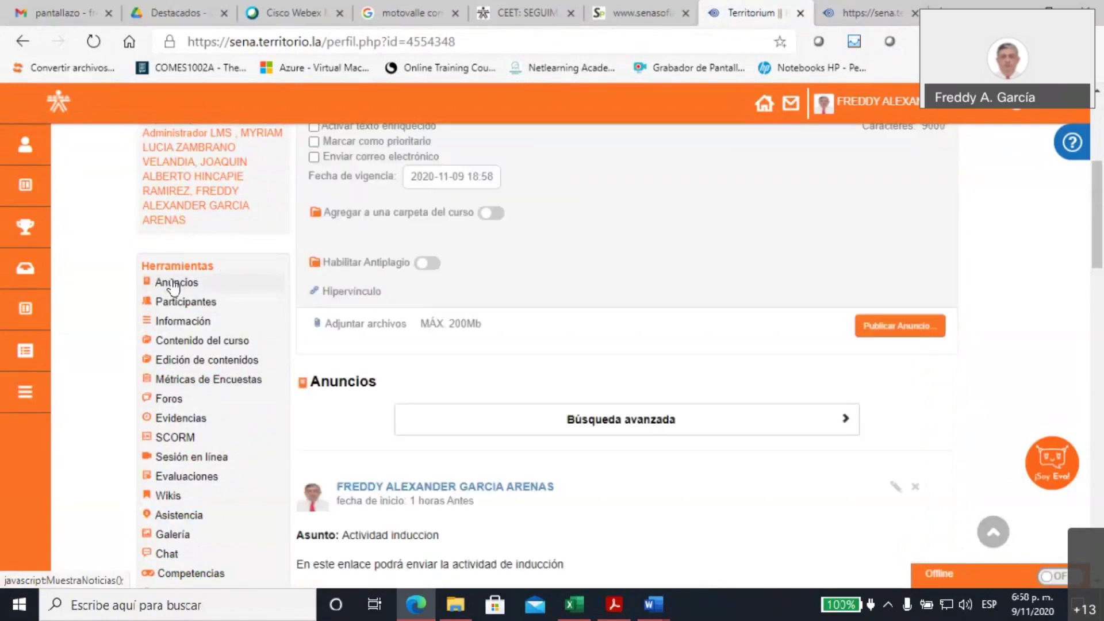
left_click(182, 419)
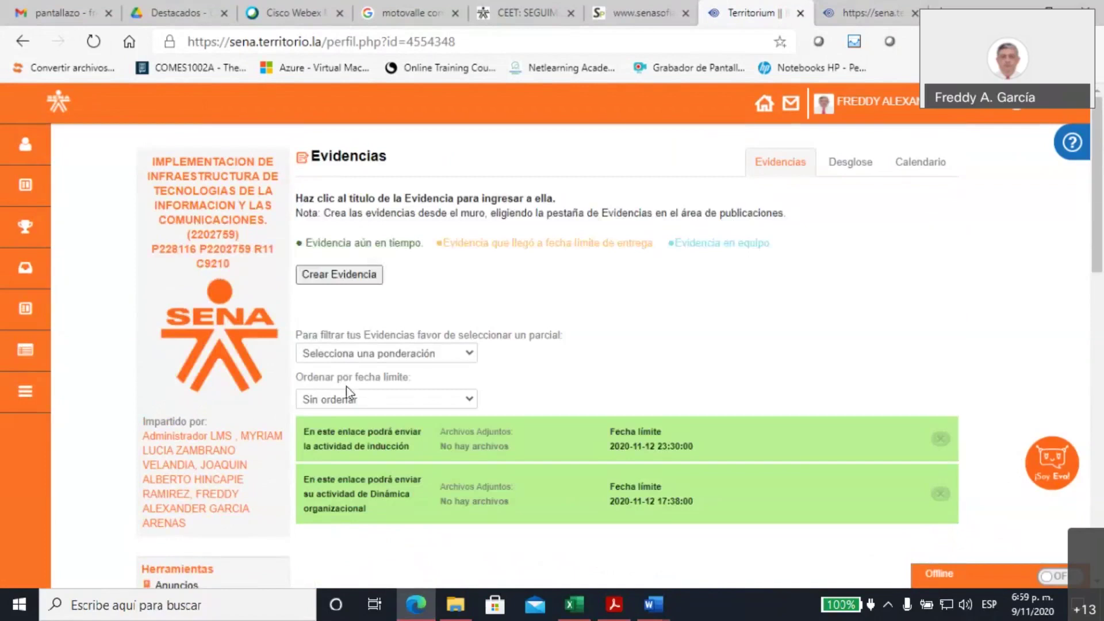
left_click(355, 493)
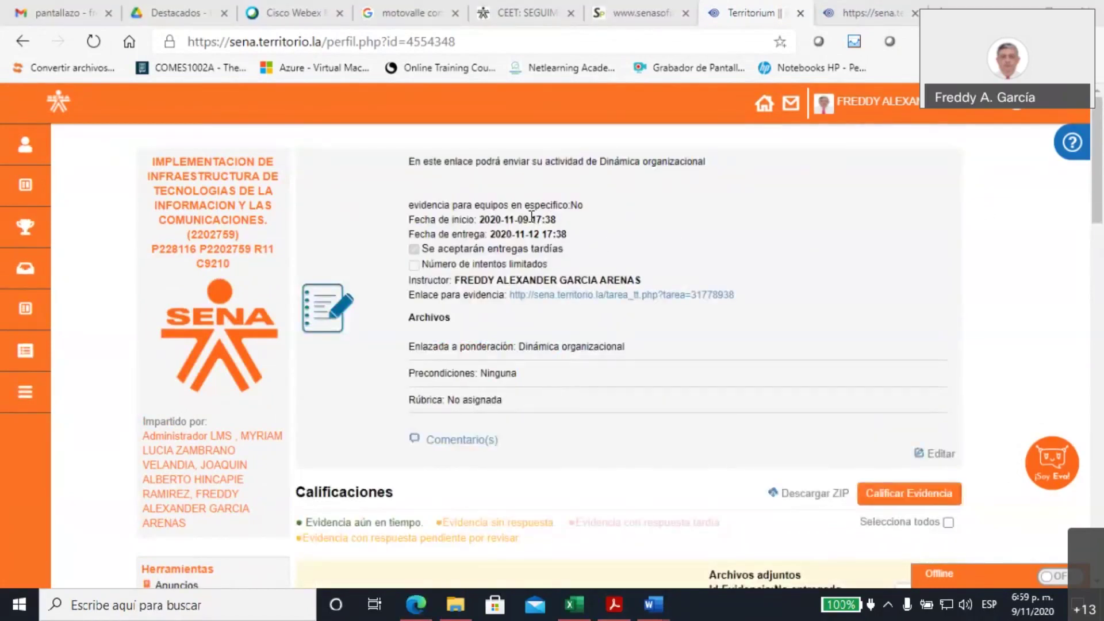
left_click_drag(530, 220, 566, 224)
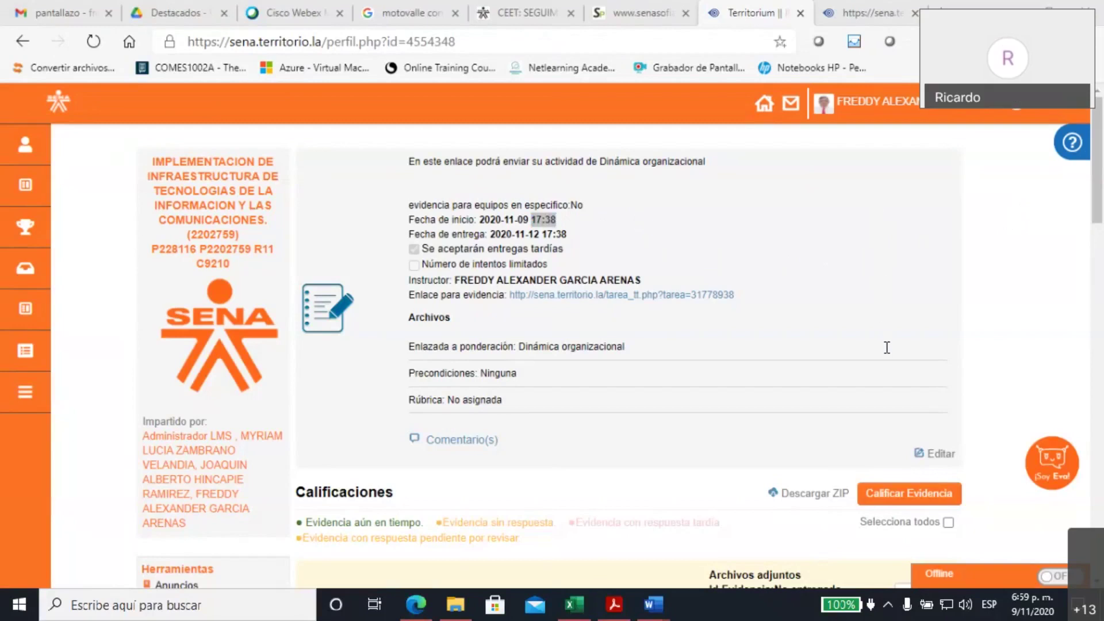
left_click(55, 17)
left_click(26, 110)
Refresh the inbox, view the Pantallazo email's screenshot full size, then return to the inbox
left_click(80, 155)
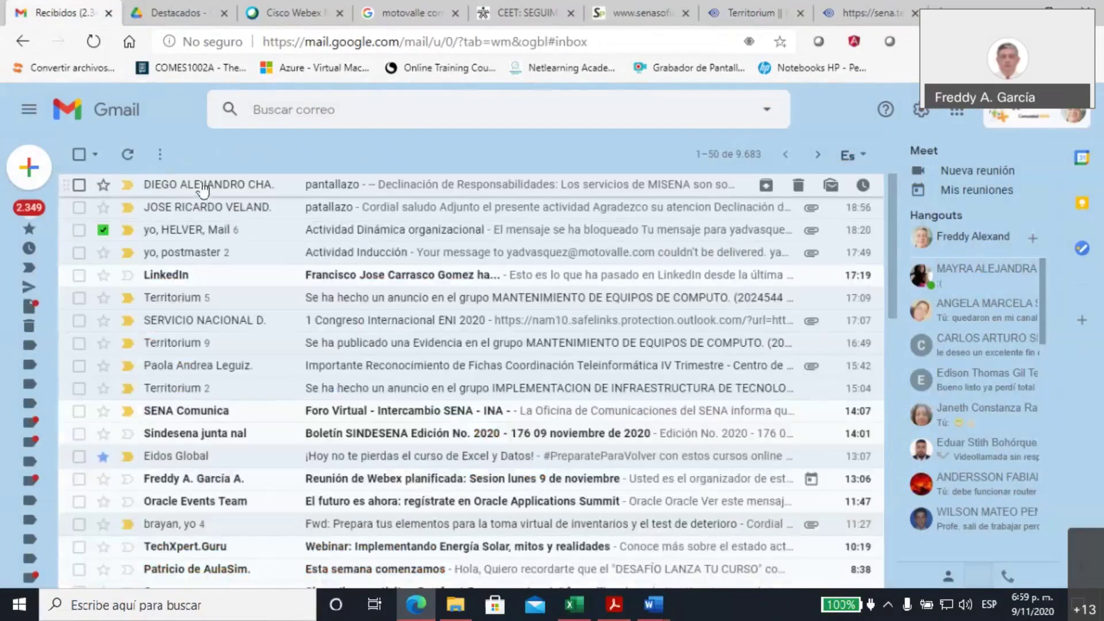
left_click(128, 157)
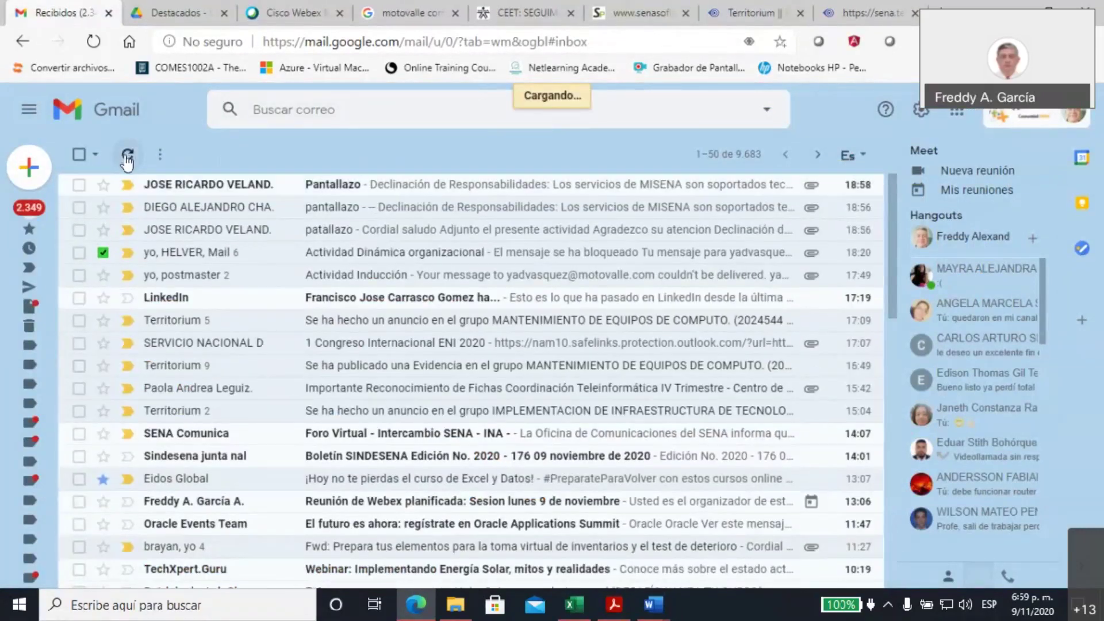
left_click(358, 185)
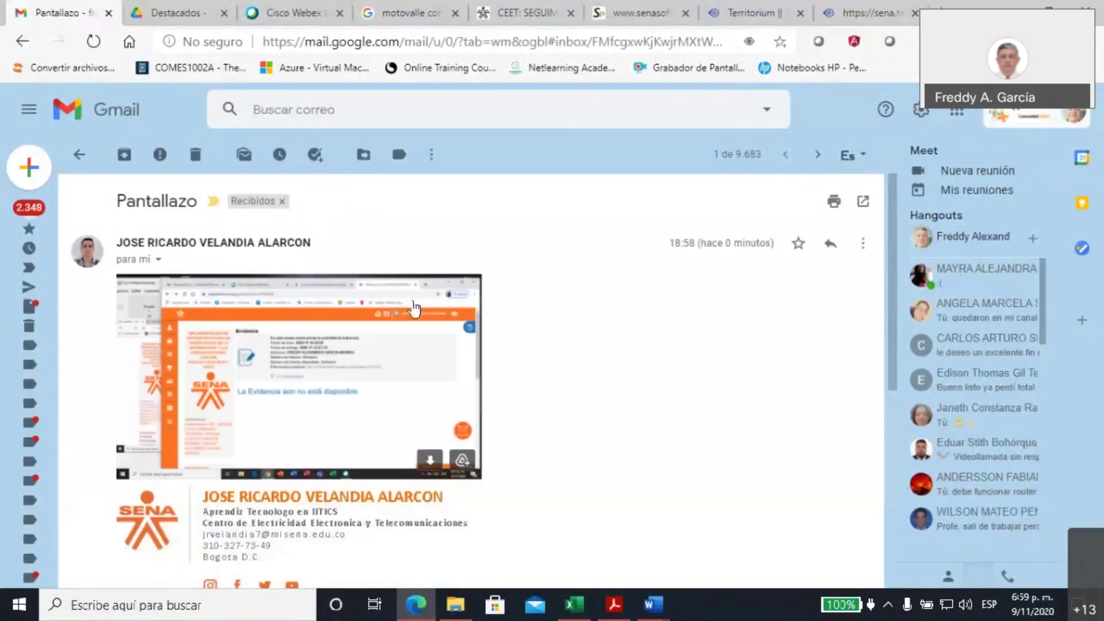
left_click(344, 356)
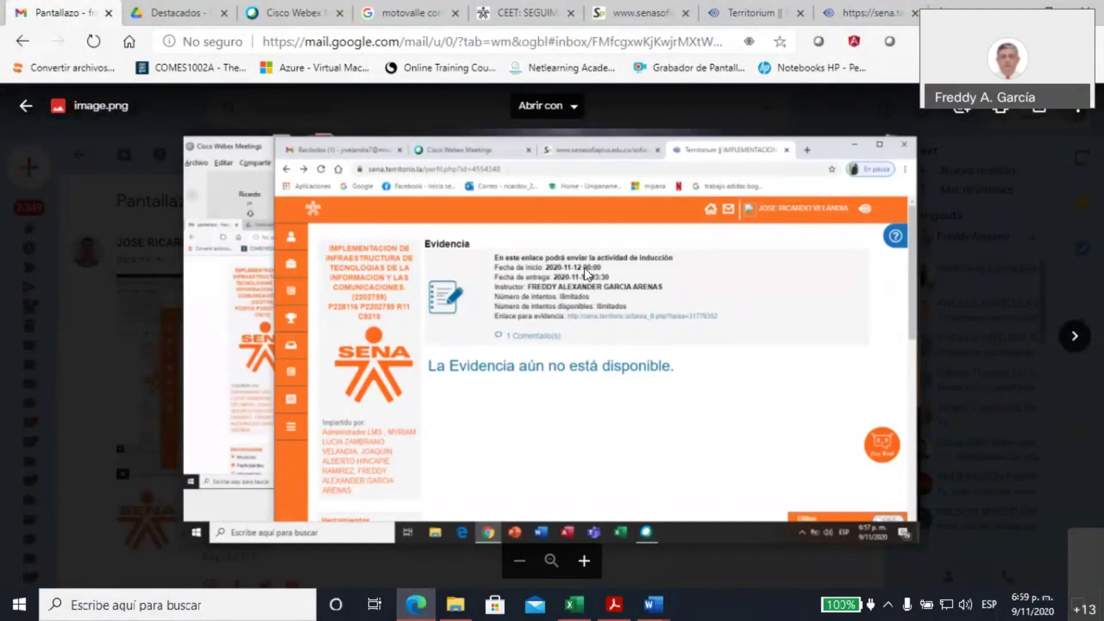
left_click(26, 106)
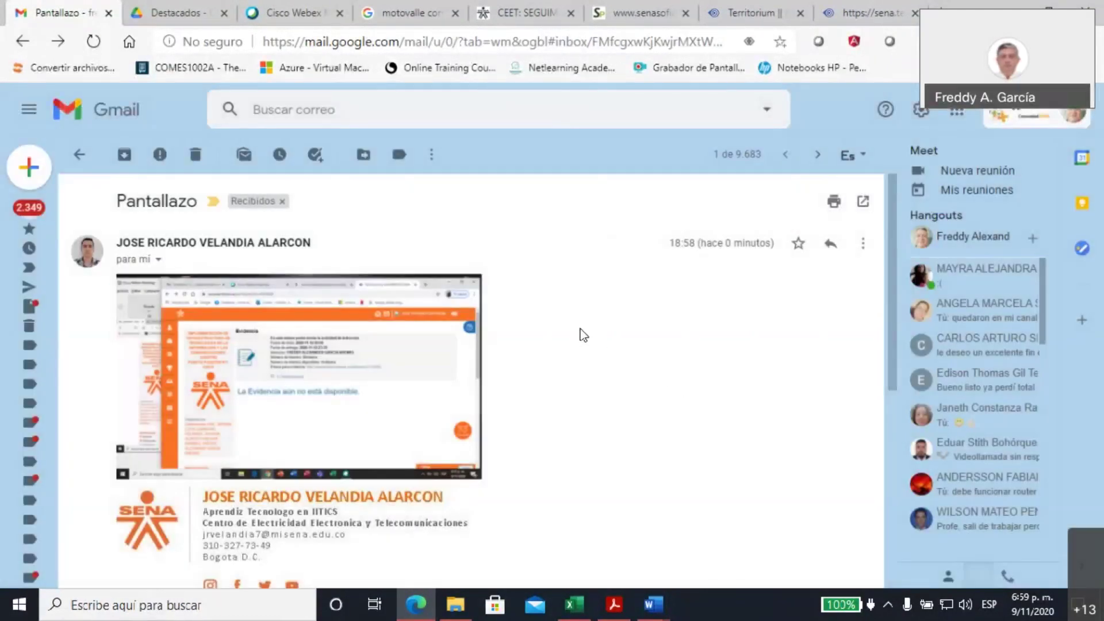
left_click(80, 154)
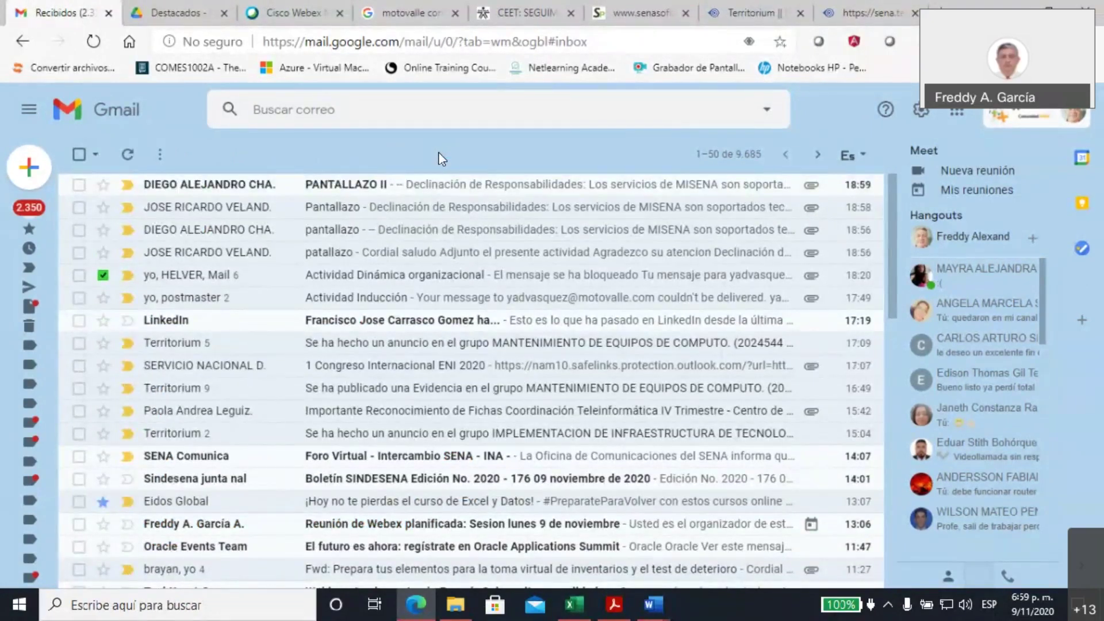
left_click(357, 185)
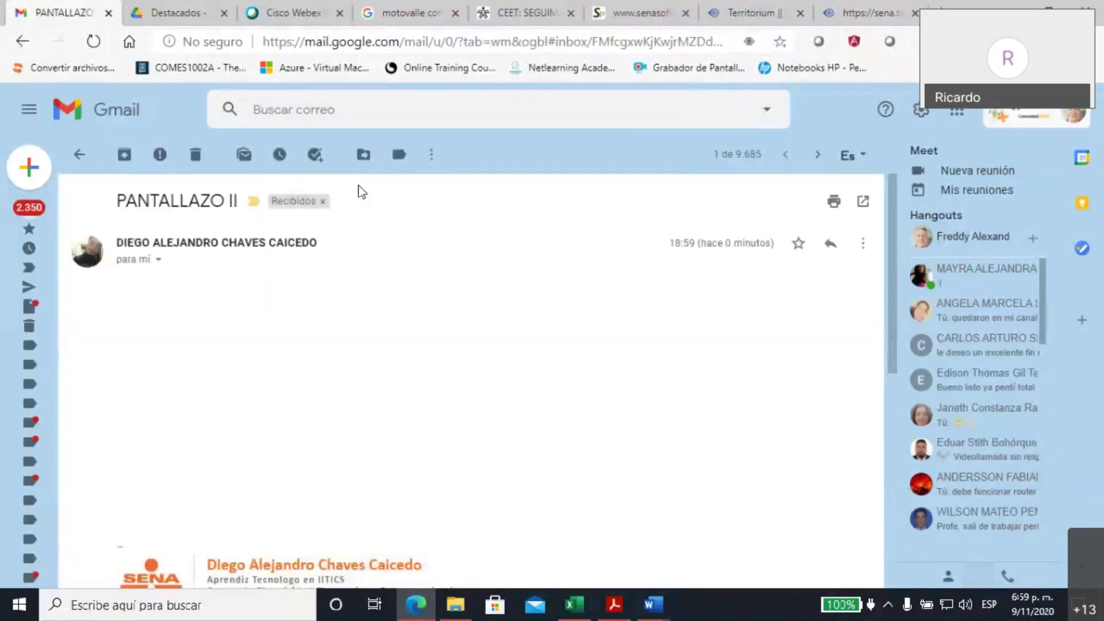
scroll(581, 300, "down", 1)
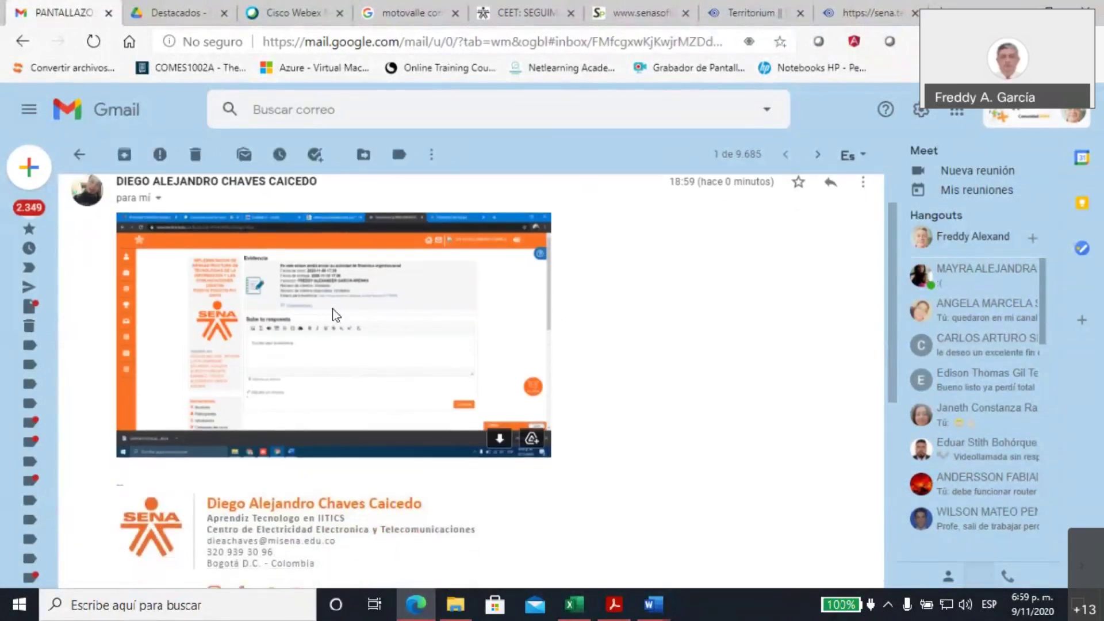
left_click(333, 308)
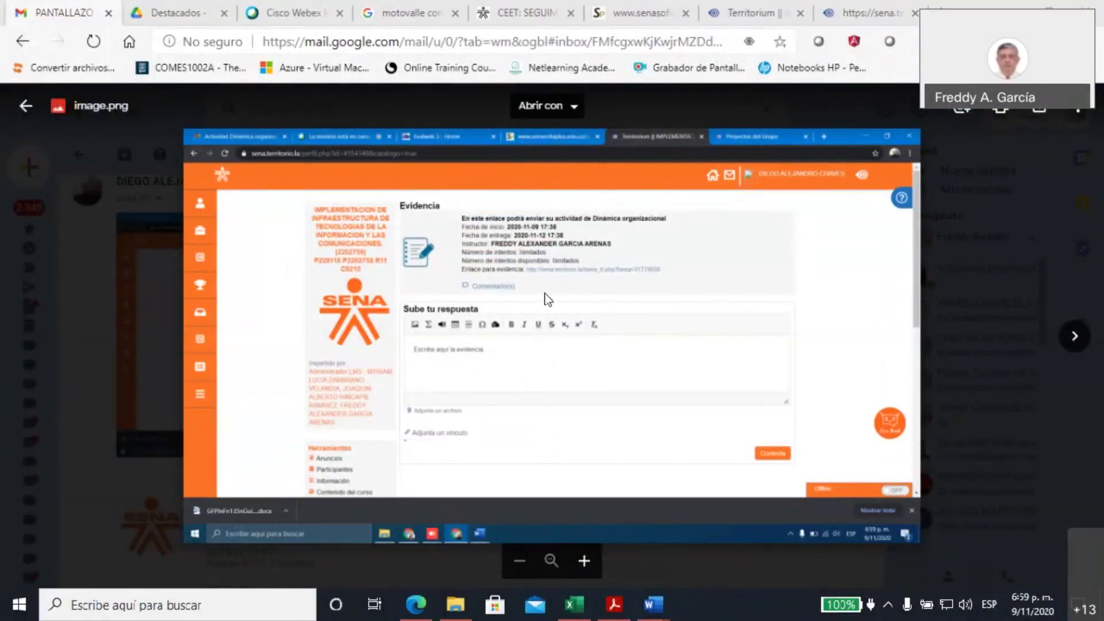
left_click(499, 357)
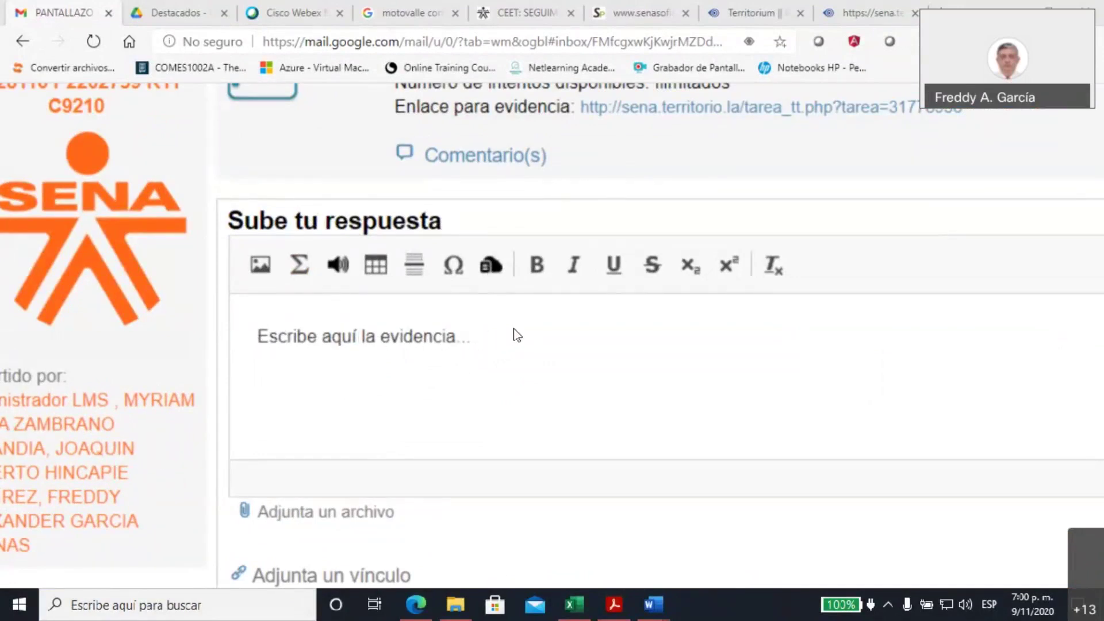
scroll(514, 329, "down", 3)
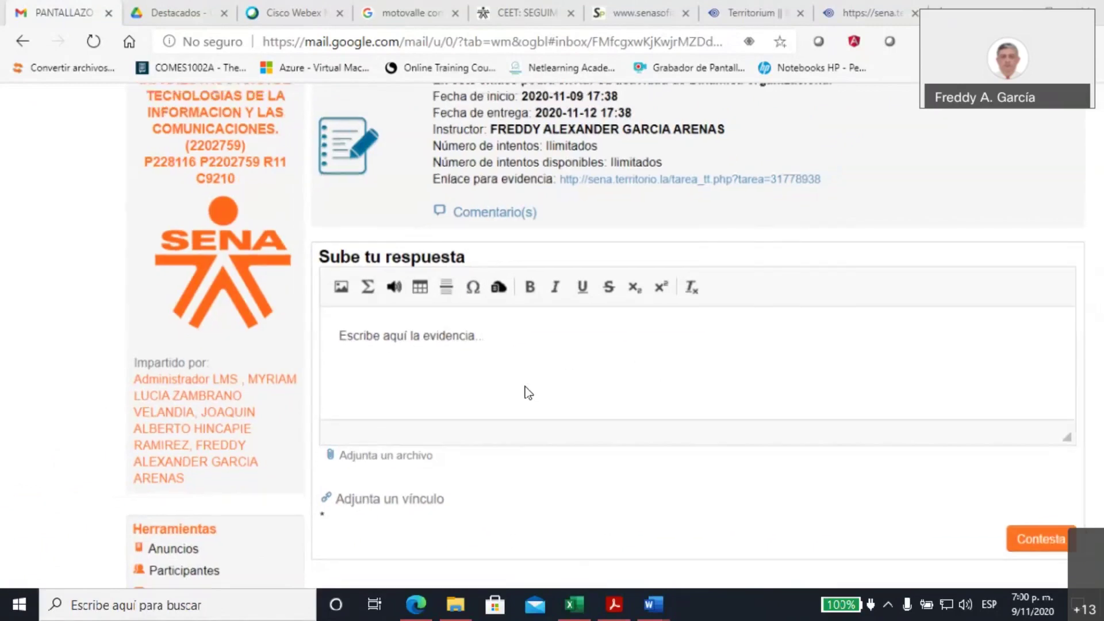
left_click(529, 394)
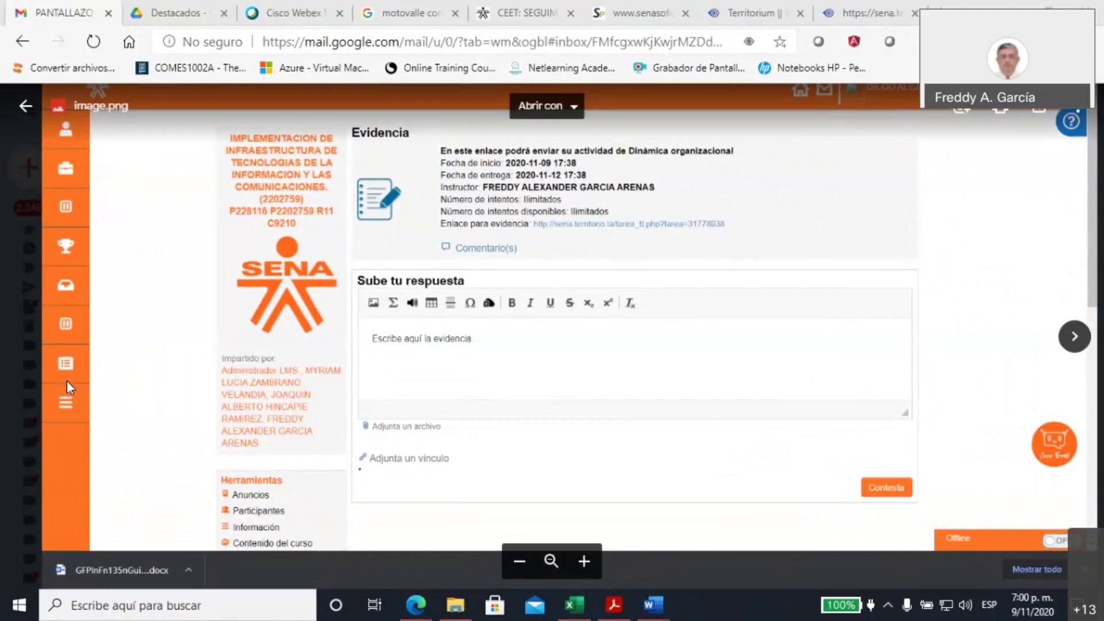
Circle the Adjunta un archivo option and the Contesta button, with arrows pointing to them
mouse_move(468, 415)
left_mouse_down()
mouse_move(401, 405)
mouse_move(353, 447)
mouse_move(452, 440)
mouse_move(469, 413)
left_mouse_up()
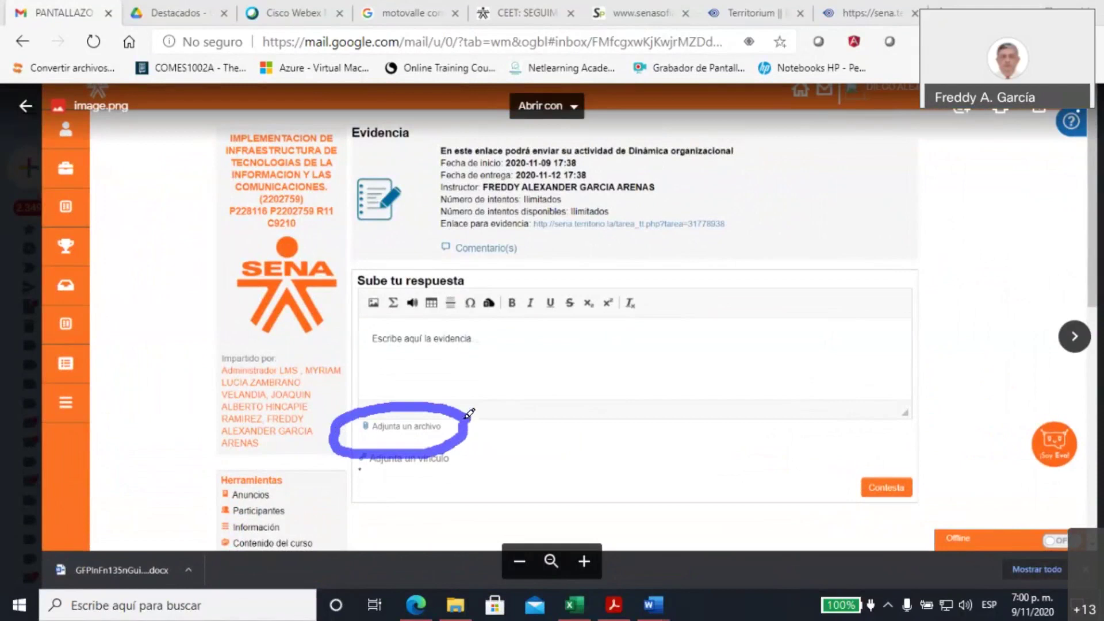
mouse_move(566, 377)
left_mouse_down()
mouse_move(532, 400)
mouse_move(594, 419)
left_mouse_up()
mouse_move(522, 401)
left_mouse_down()
mouse_move(611, 384)
mouse_move(505, 407)
mouse_move(752, 341)
left_mouse_up()
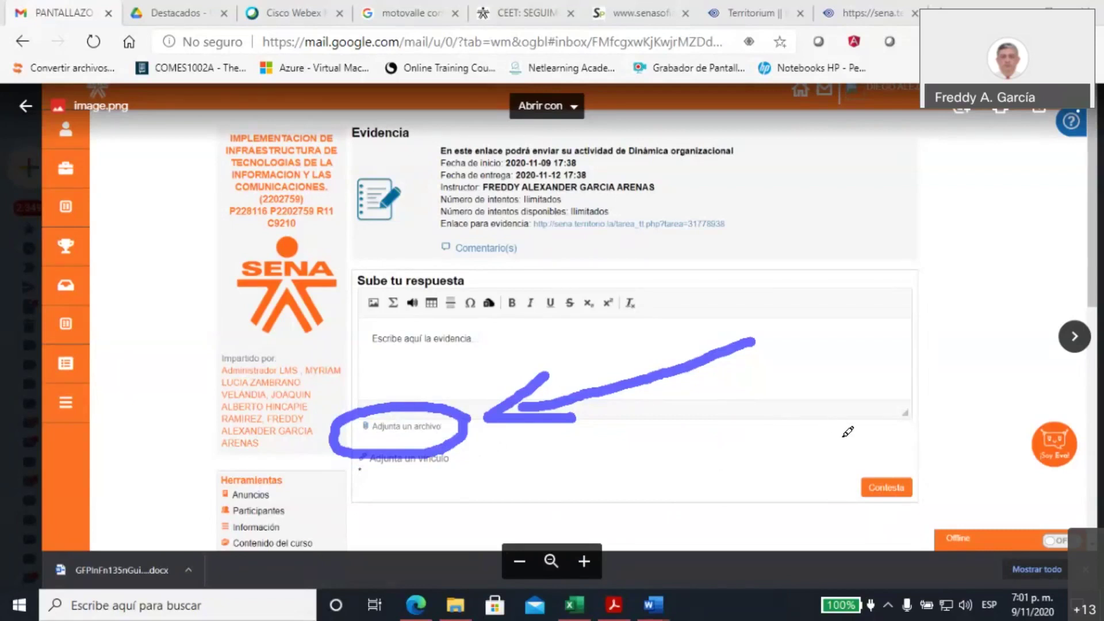
mouse_move(927, 463)
left_mouse_down()
mouse_move(900, 452)
mouse_move(843, 460)
mouse_move(891, 512)
mouse_move(928, 489)
mouse_move(929, 463)
left_mouse_up()
mouse_move(824, 401)
left_mouse_down()
mouse_move(855, 426)
mouse_move(873, 395)
mouse_move(833, 345)
left_mouse_up()
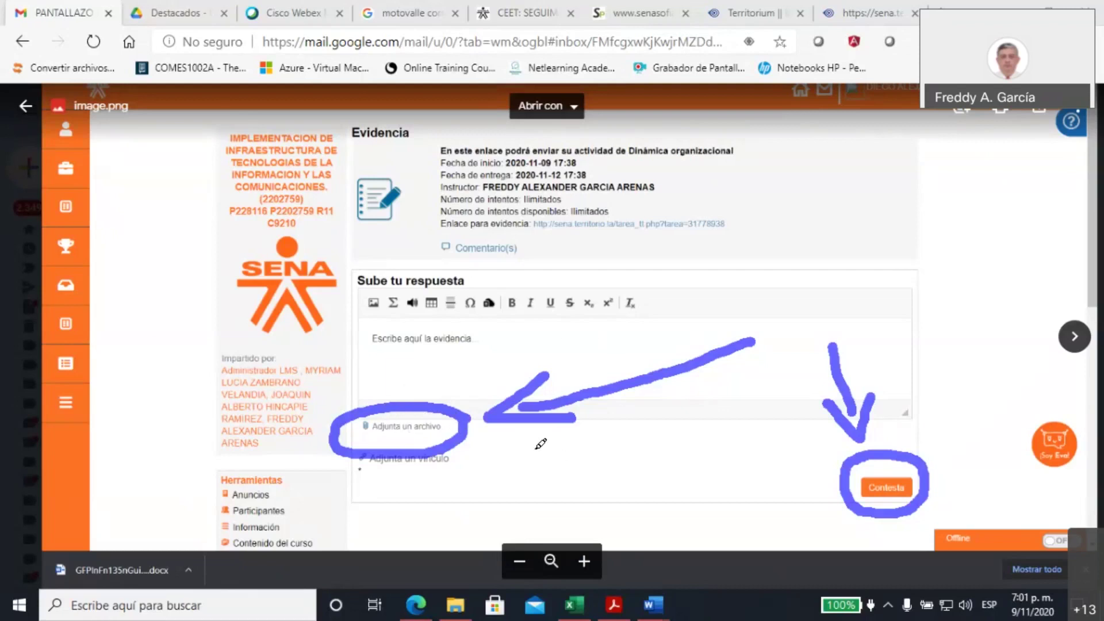
Write step numbers 1 and 2 under the attachment option
left_click_drag(489, 450, 500, 498)
mouse_move(542, 445)
left_mouse_down()
mouse_move(567, 436)
mouse_move(561, 484)
mouse_move(604, 475)
left_mouse_up()
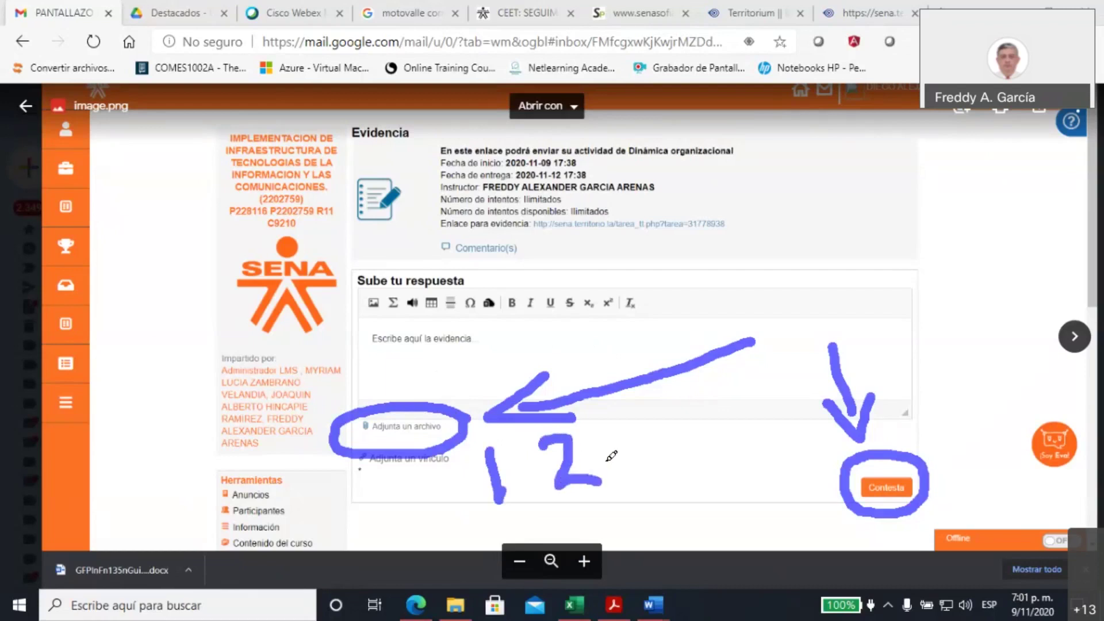
mouse_move(622, 420)
left_mouse_down()
mouse_move(666, 419)
mouse_move(676, 451)
mouse_move(655, 458)
left_mouse_up()
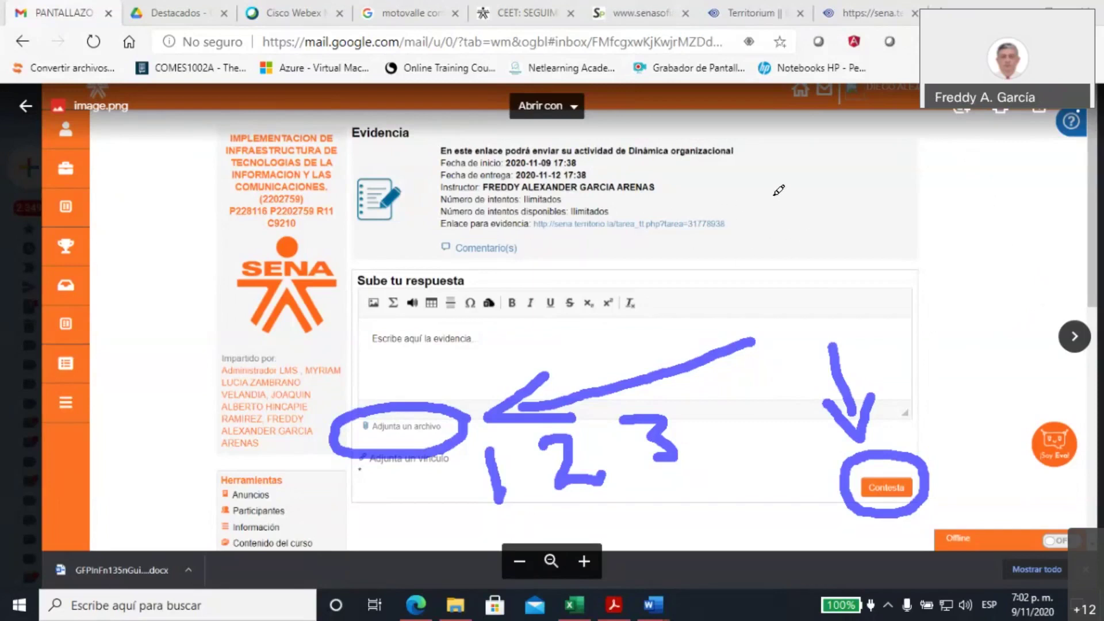
Draw a box labelled 1 beside the evidence details and curves linking the editor to the evidence link
left_click_drag(752, 159, 772, 249)
mouse_move(755, 156)
left_mouse_down()
mouse_move(834, 150)
mouse_move(803, 130)
mouse_move(773, 136)
mouse_move(920, 230)
mouse_move(793, 280)
left_mouse_up()
mouse_move(835, 209)
left_mouse_down()
mouse_move(845, 253)
mouse_move(867, 252)
left_mouse_up()
mouse_move(643, 347)
left_mouse_down()
mouse_move(680, 274)
mouse_move(737, 236)
left_mouse_up()
left_click_drag(575, 240, 718, 200)
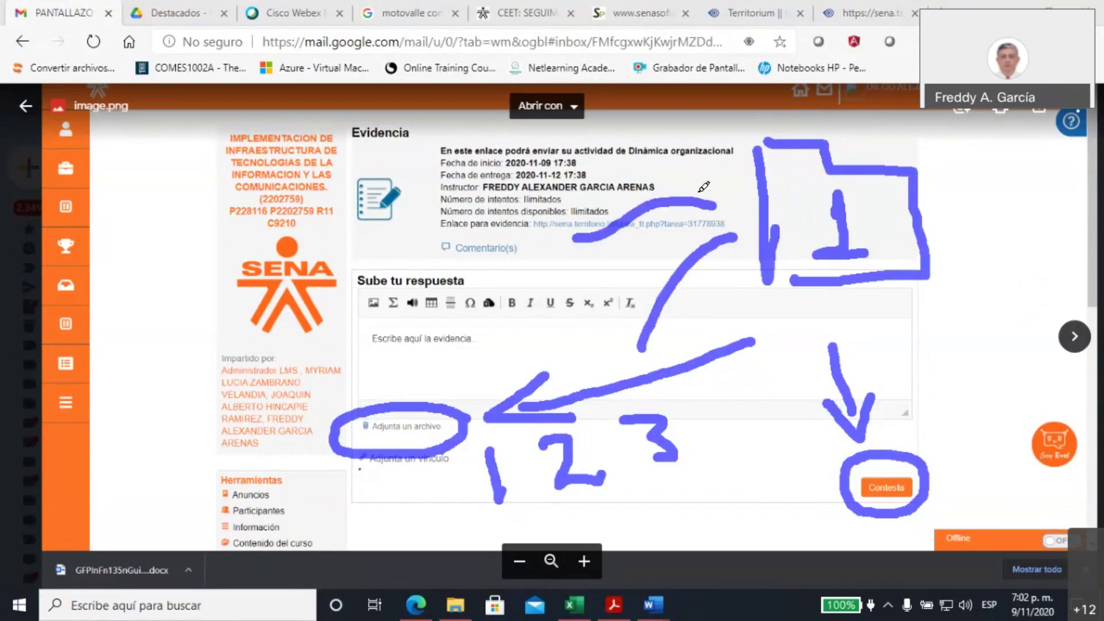
Add a Z-shaped arrow, lines near the evidence link, a dot, and an arrow at Contesta
mouse_move(298, 234)
left_mouse_down()
mouse_move(321, 332)
mouse_move(444, 330)
left_mouse_up()
left_click_drag(444, 226, 477, 293)
mouse_move(541, 326)
left_mouse_down()
mouse_move(483, 220)
mouse_move(526, 218)
mouse_move(540, 331)
left_mouse_up()
mouse_move(495, 208)
left_mouse_down()
mouse_move(544, 214)
mouse_move(536, 253)
left_mouse_up()
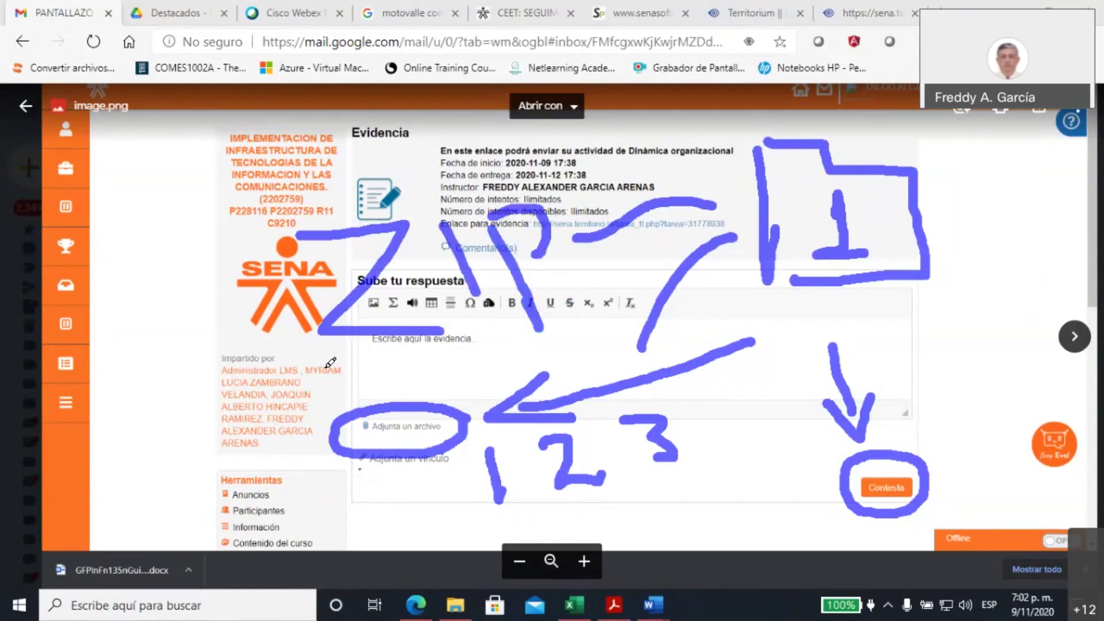
mouse_move(294, 346)
left_mouse_down()
mouse_move(316, 352)
mouse_move(306, 347)
left_mouse_up()
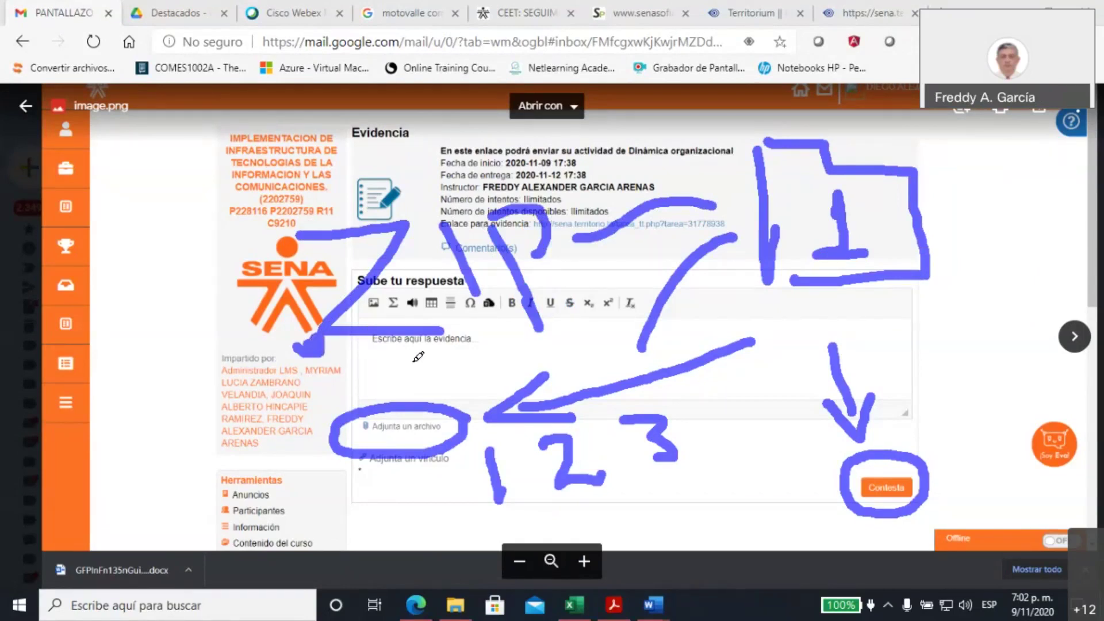
left_click_drag(427, 177, 428, 187)
mouse_move(766, 525)
left_mouse_down()
mouse_move(834, 499)
mouse_move(807, 487)
mouse_move(818, 532)
left_mouse_up()
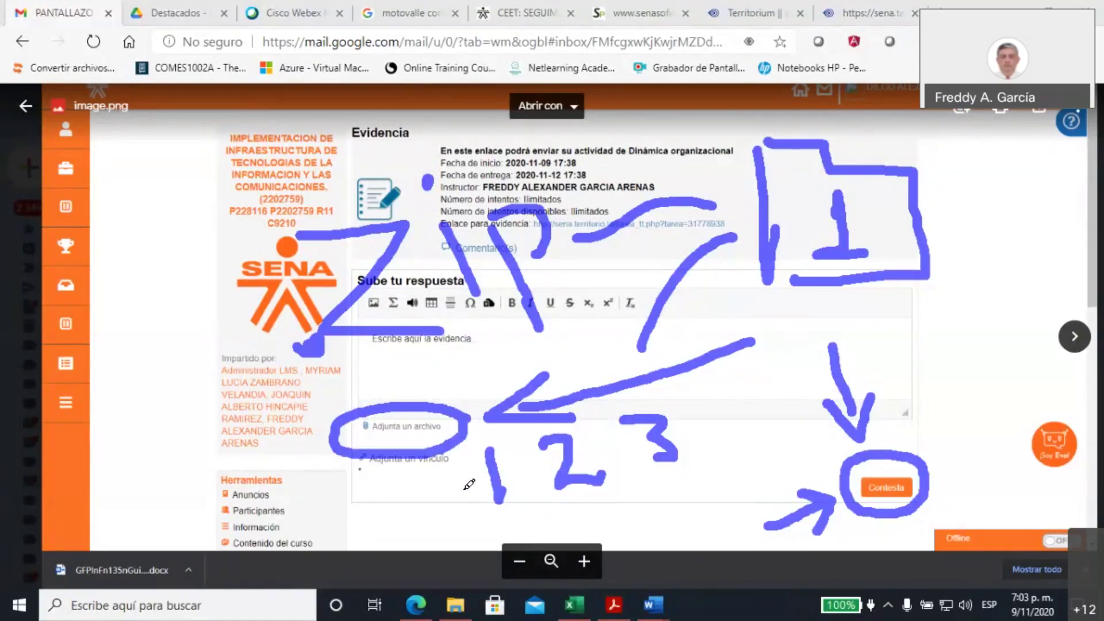
Add dashes under the step numbers and underline the Escribe aquí la evidencia prompt
left_click_drag(466, 492, 415, 498)
left_click_drag(560, 504, 529, 526)
left_click_drag(644, 488, 642, 527)
left_click_drag(372, 363, 449, 356)
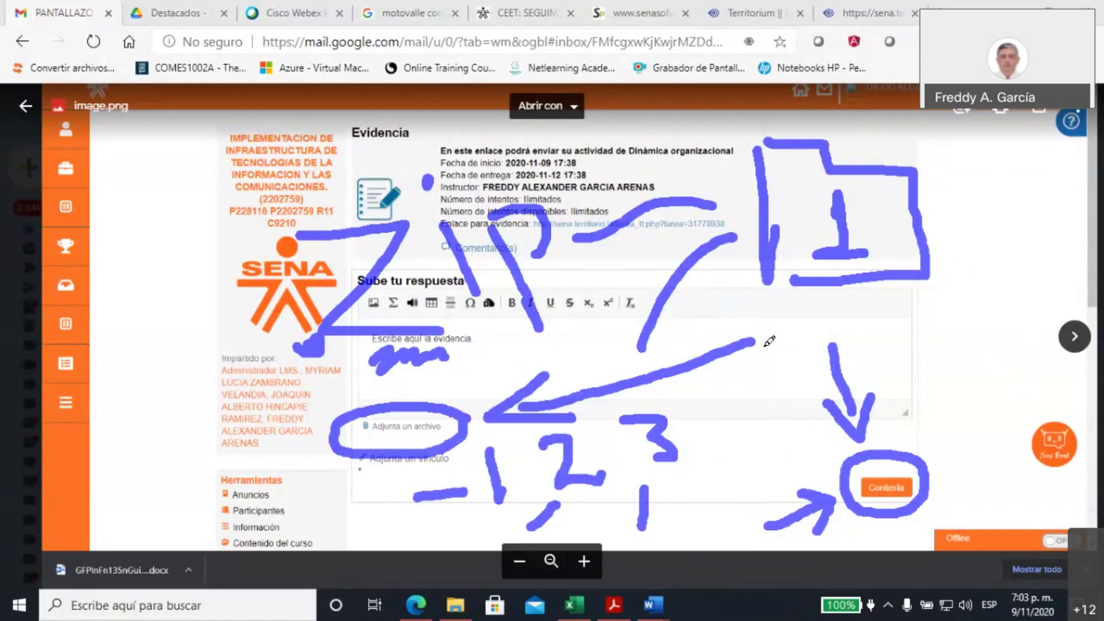
Draw an arch toward Contesta, then erase all annotations with Escape
mouse_move(928, 403)
left_mouse_down()
mouse_move(842, 319)
mouse_move(759, 409)
mouse_move(747, 537)
left_mouse_up()
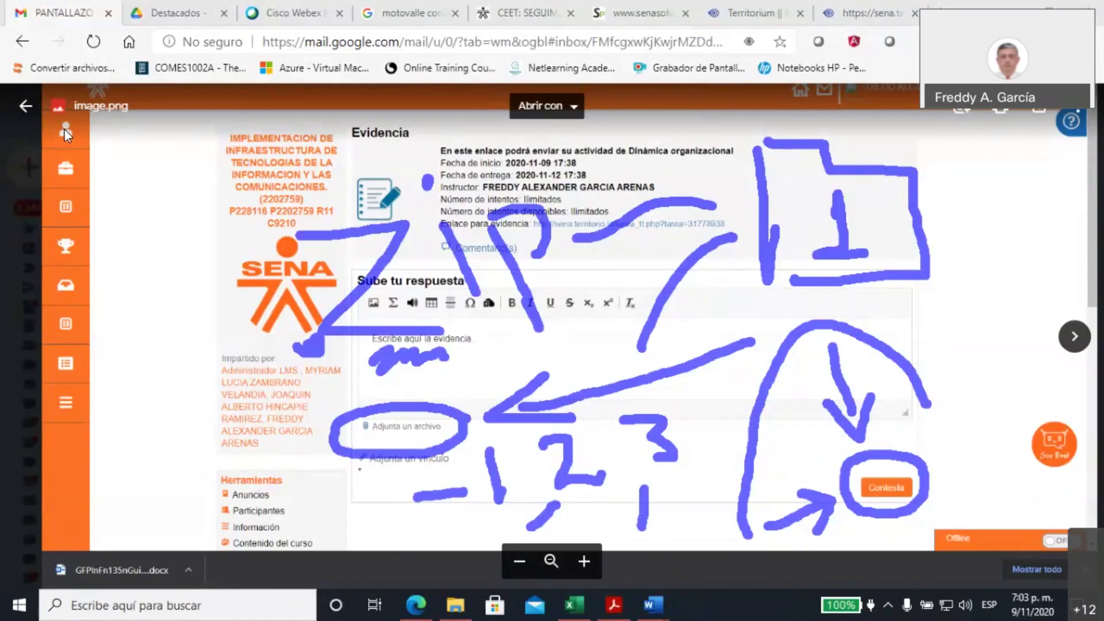
key("Escape")
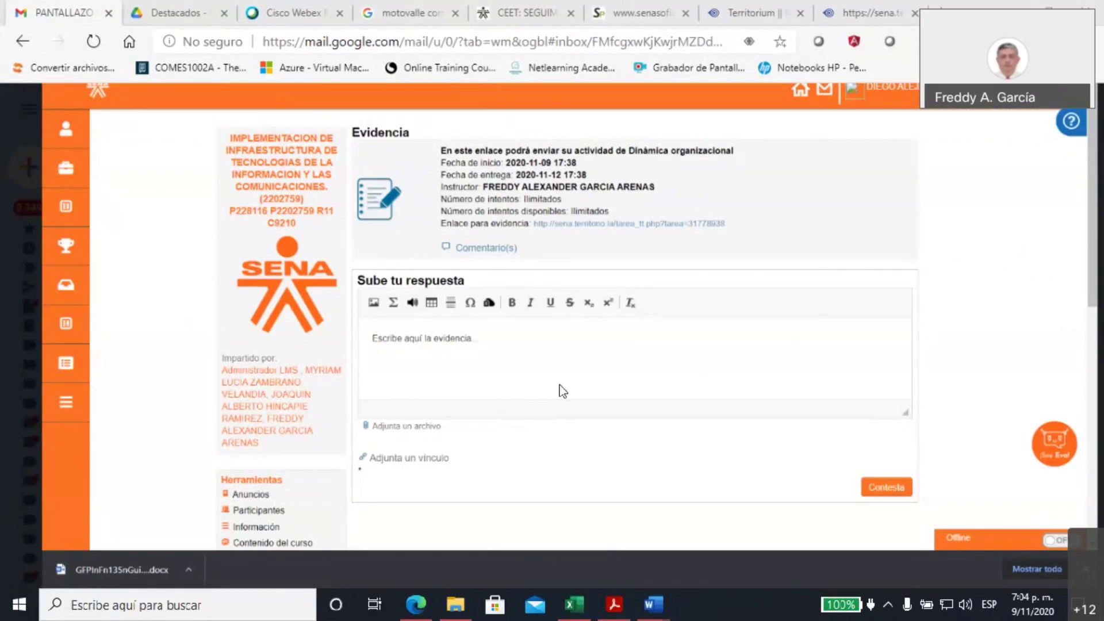
mouse_move(886, 489)
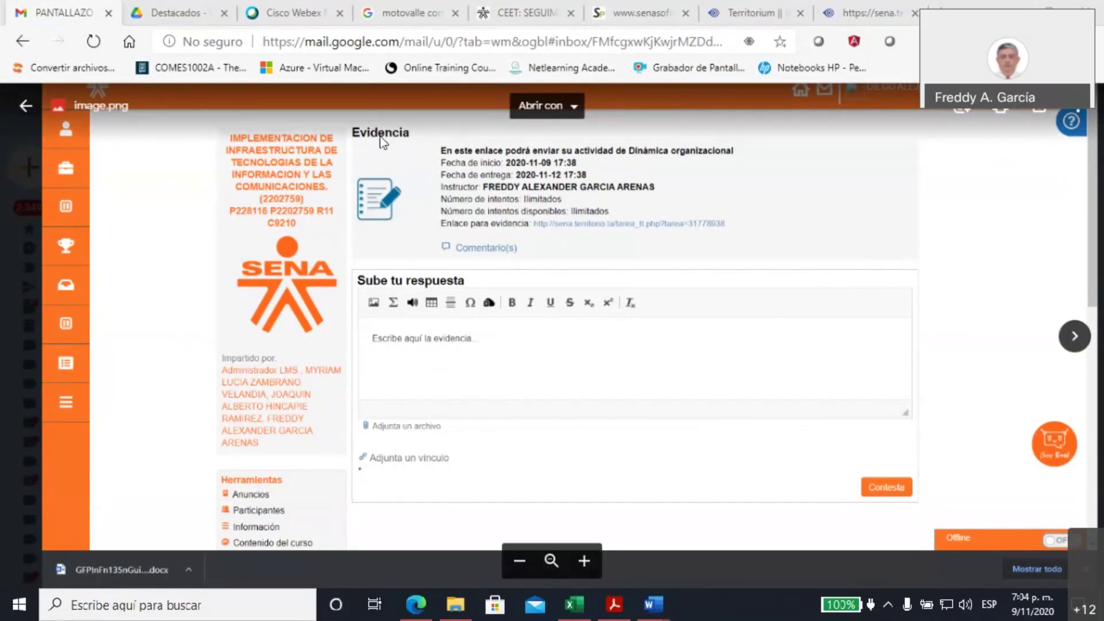
Close the screenshot viewer and go back to the Gmail inbox list
left_click(23, 107)
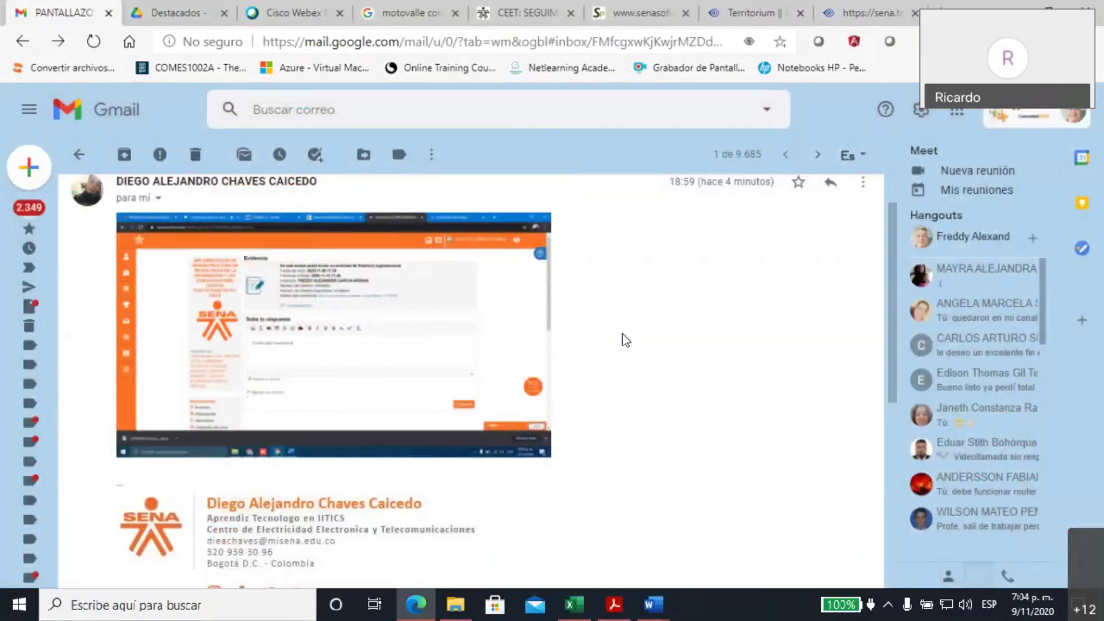
scroll(623, 333, "up", 1)
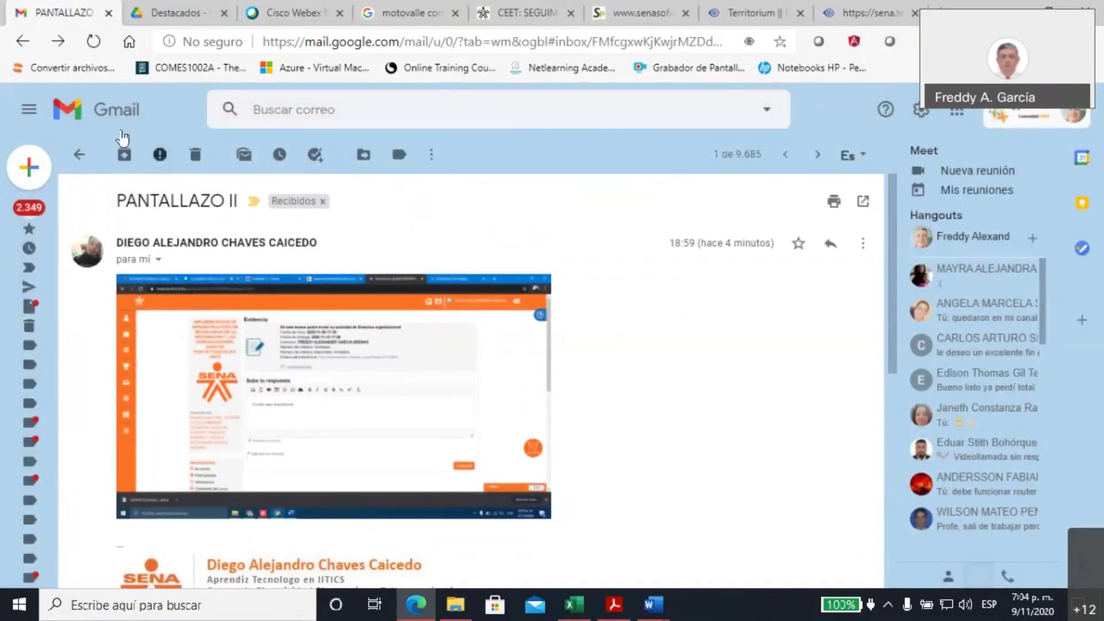
left_click(79, 155)
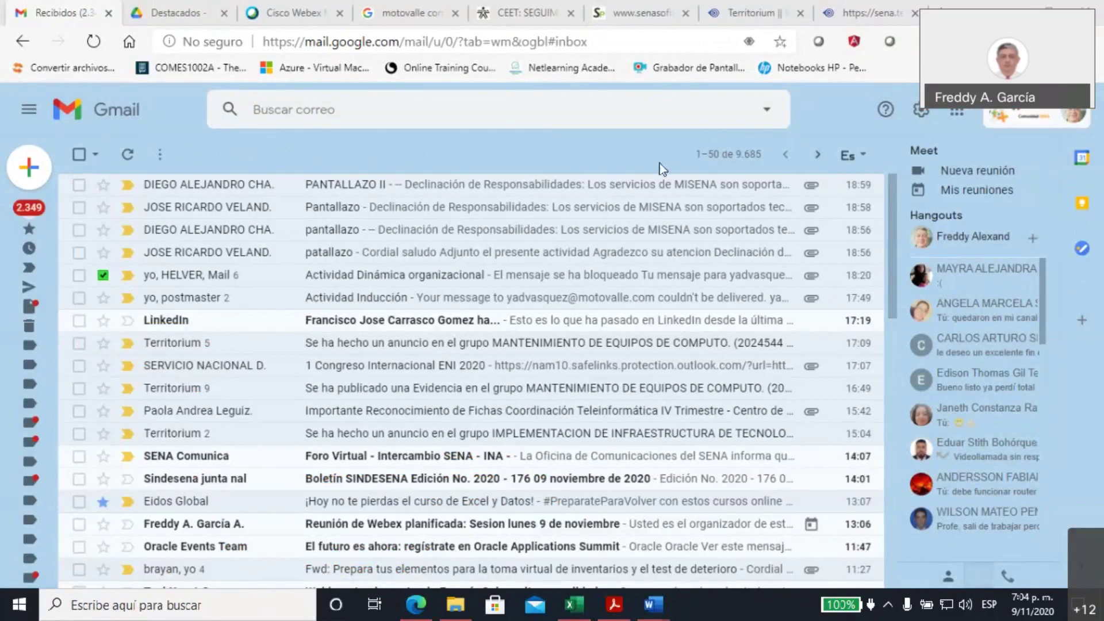
left_click(243, 595)
Search 'bloc' to launch Bloc de notas, move its window lower, and add blank lines
type("bloc")
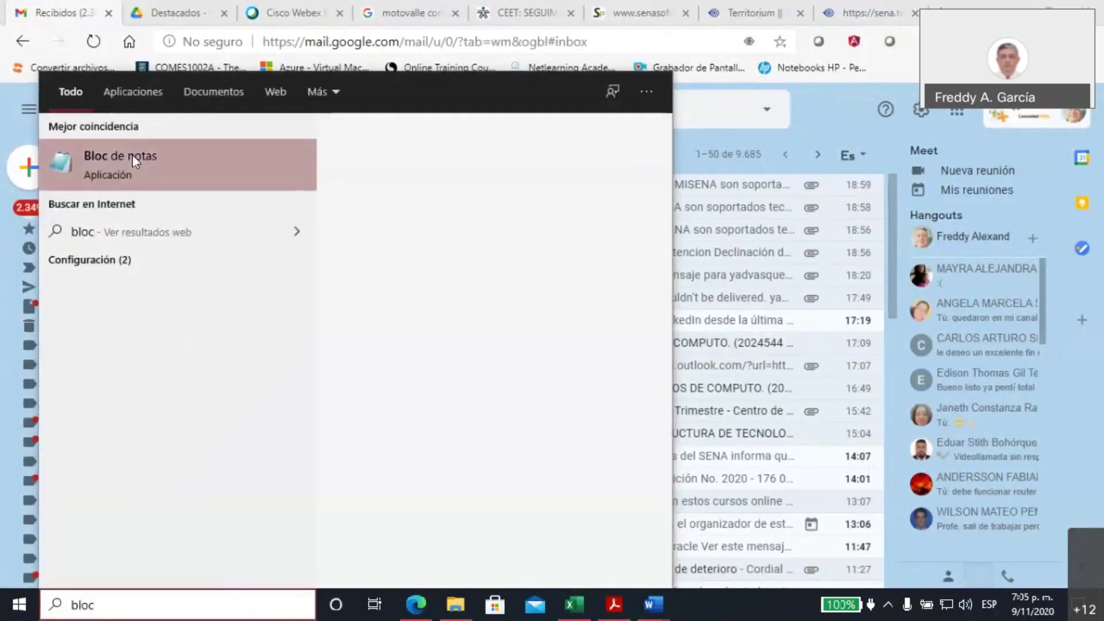
key("Return")
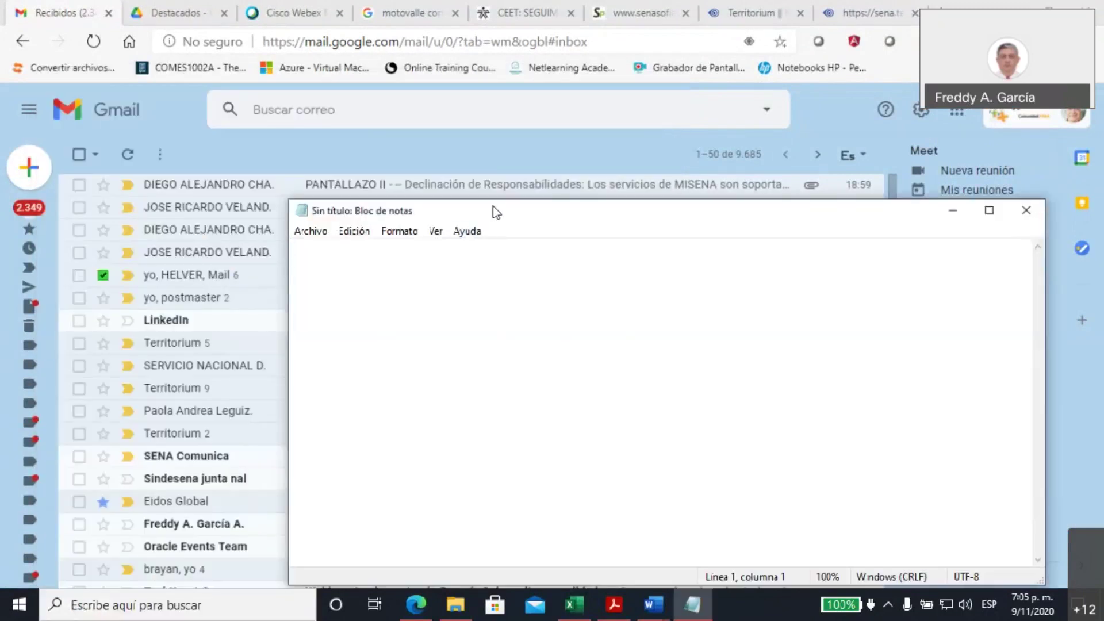
left_click_drag(492, 206, 466, 263)
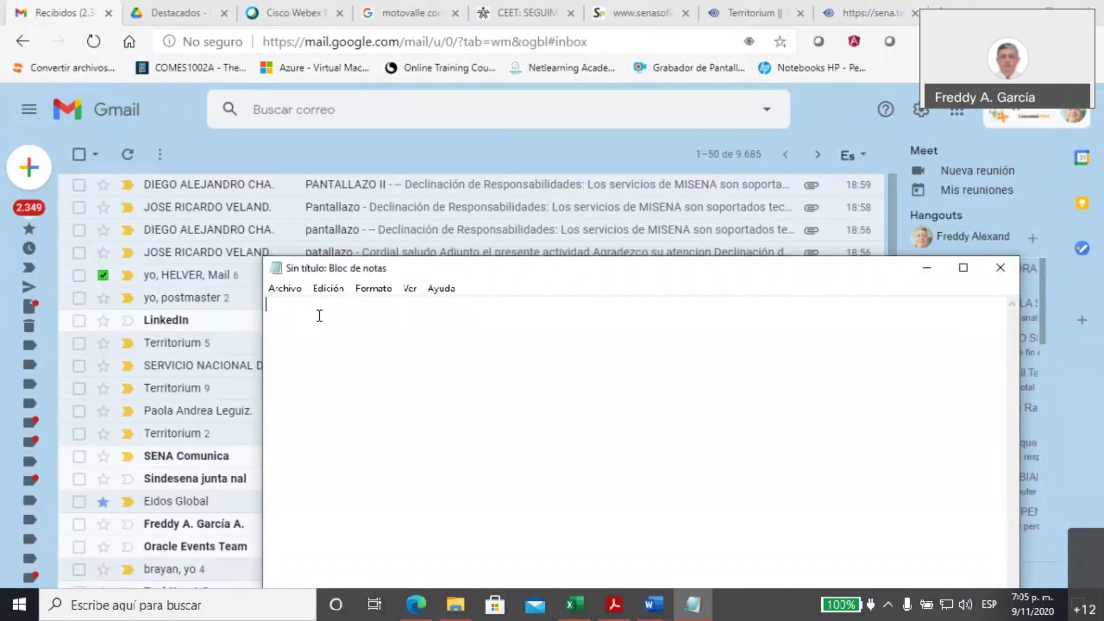
key("Return")
key("Return")
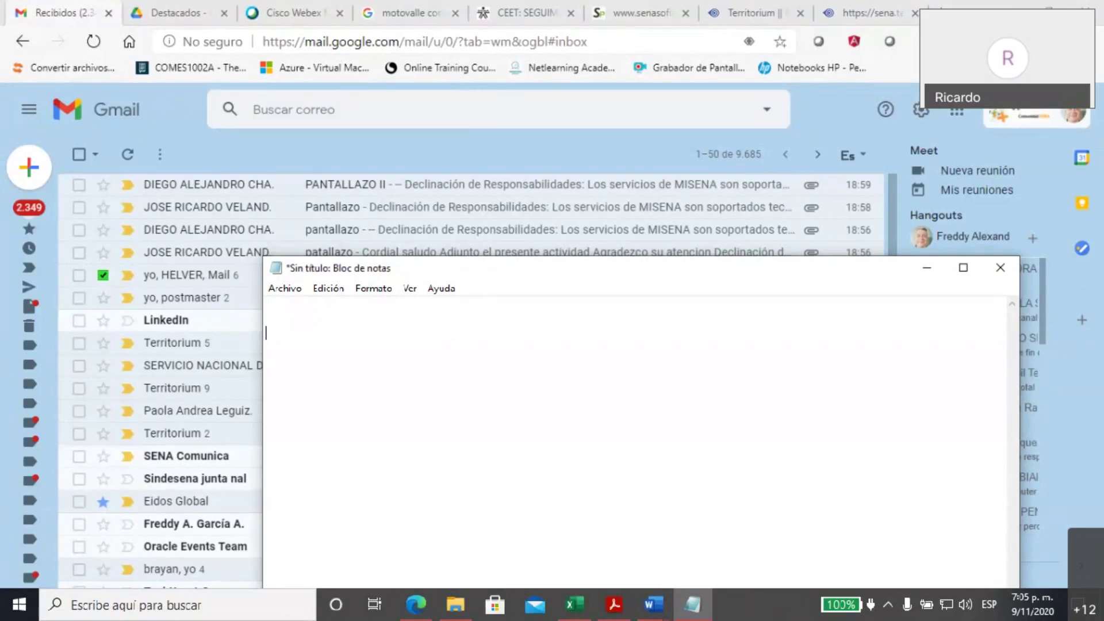
Reopen the Dinámica organizacional evidence from the course's Evidencias section in Territorium
left_click(848, 21)
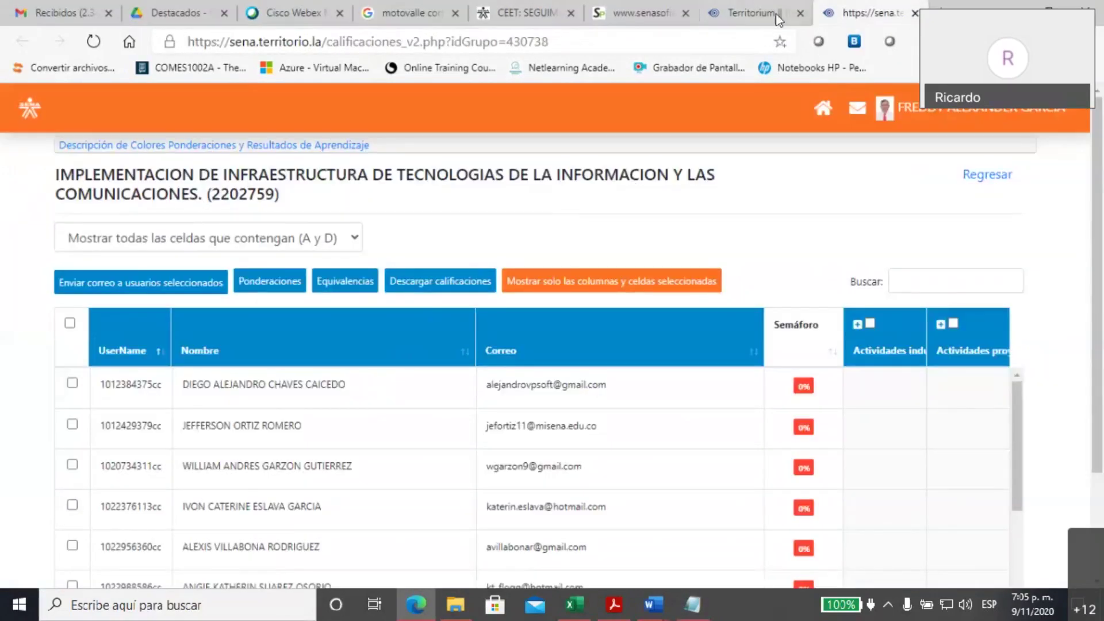
left_click(748, 12)
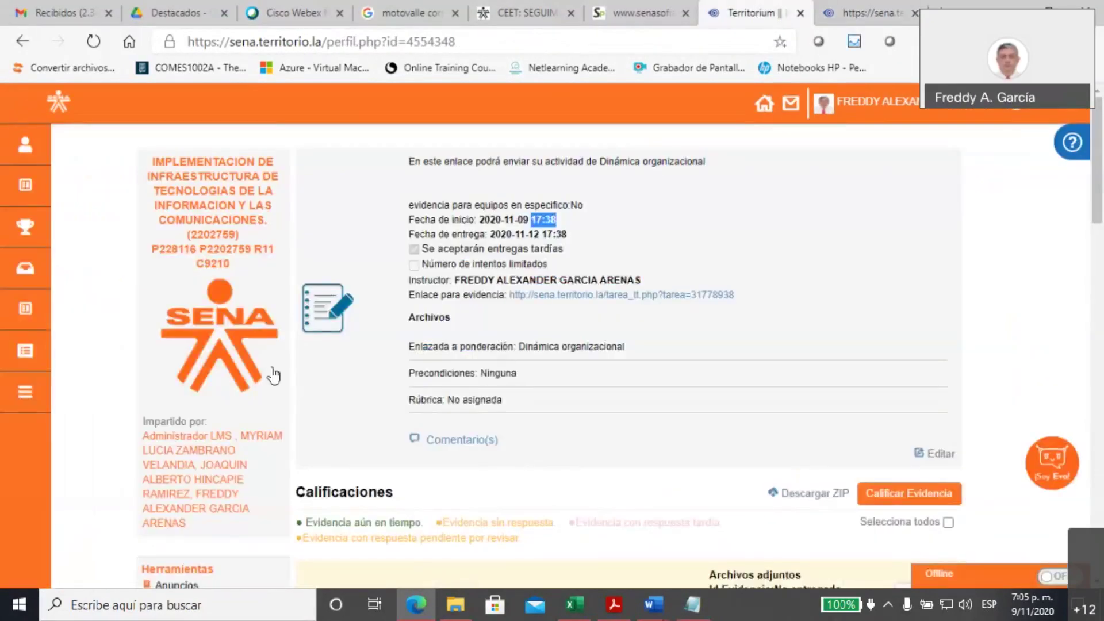
scroll(274, 375, "down", 3)
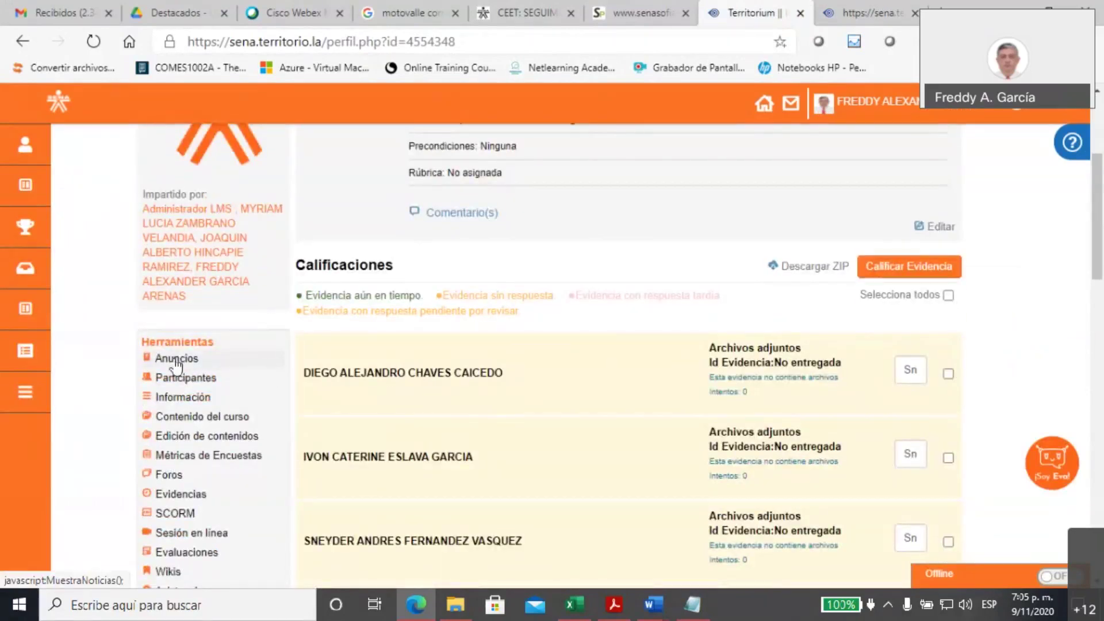
left_click(176, 360)
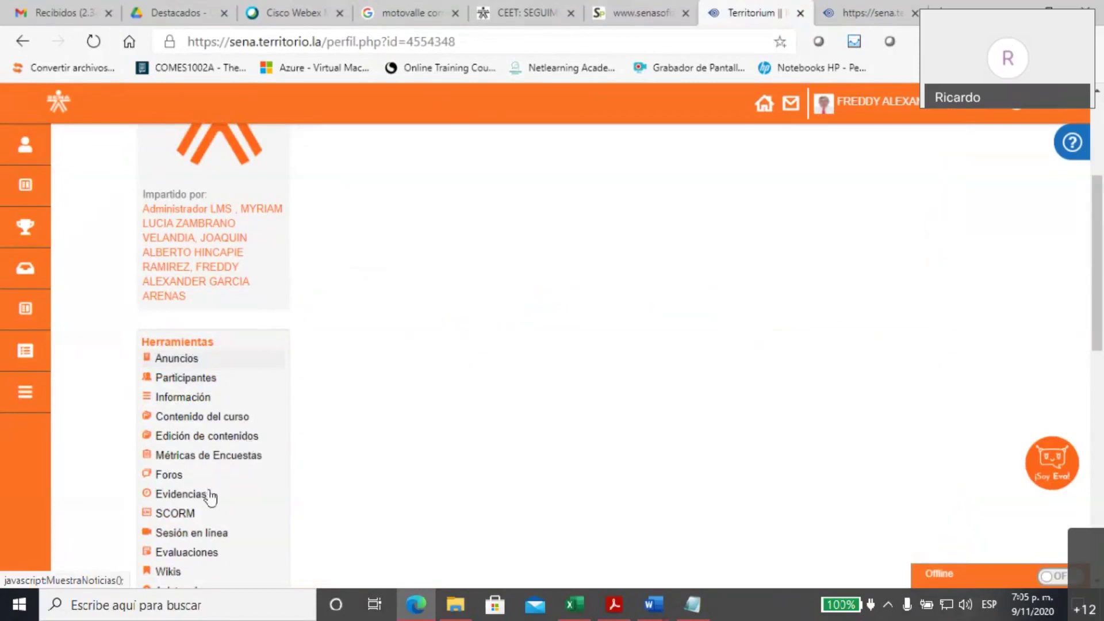
left_click(180, 494)
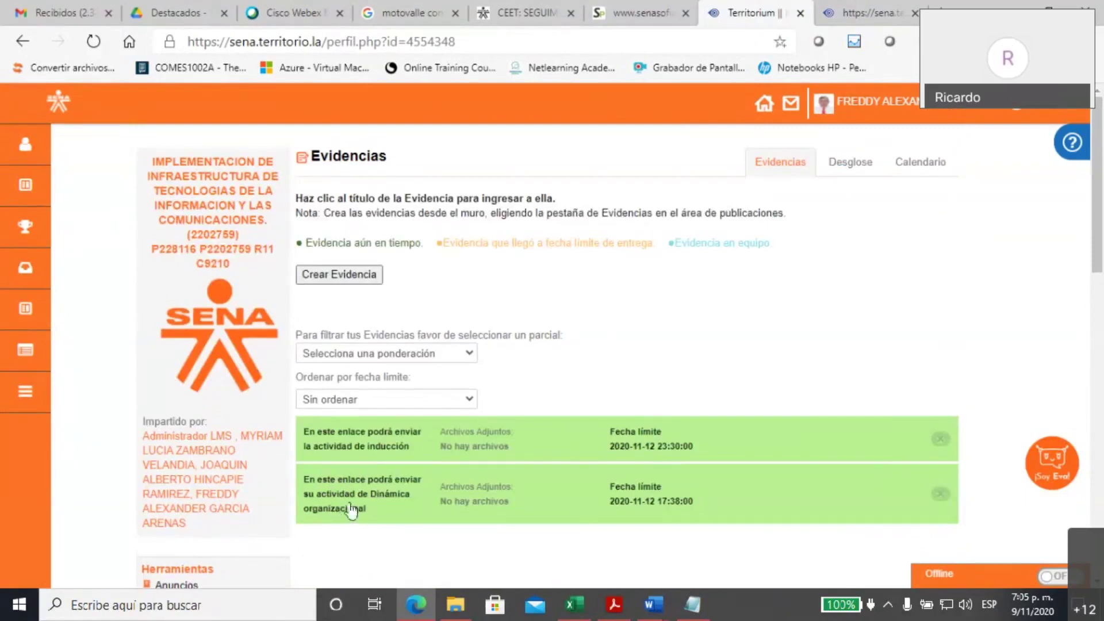
left_click(353, 502)
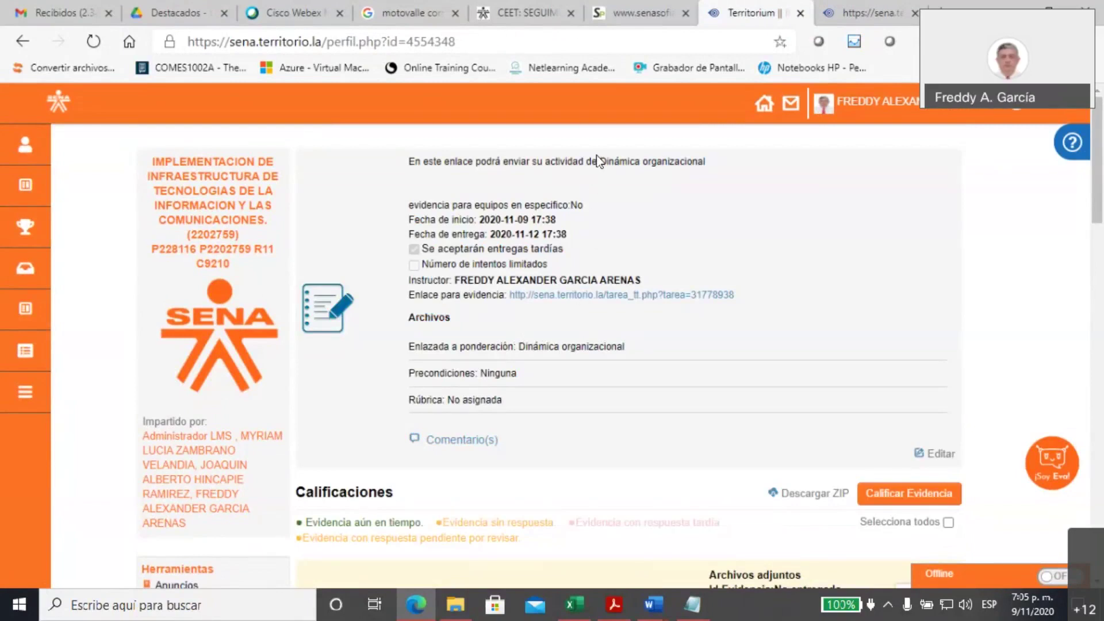
Highlight the evidence title, then bring the blank Notepad note forward, nudged slightly down-left
left_click_drag(600, 161, 705, 162)
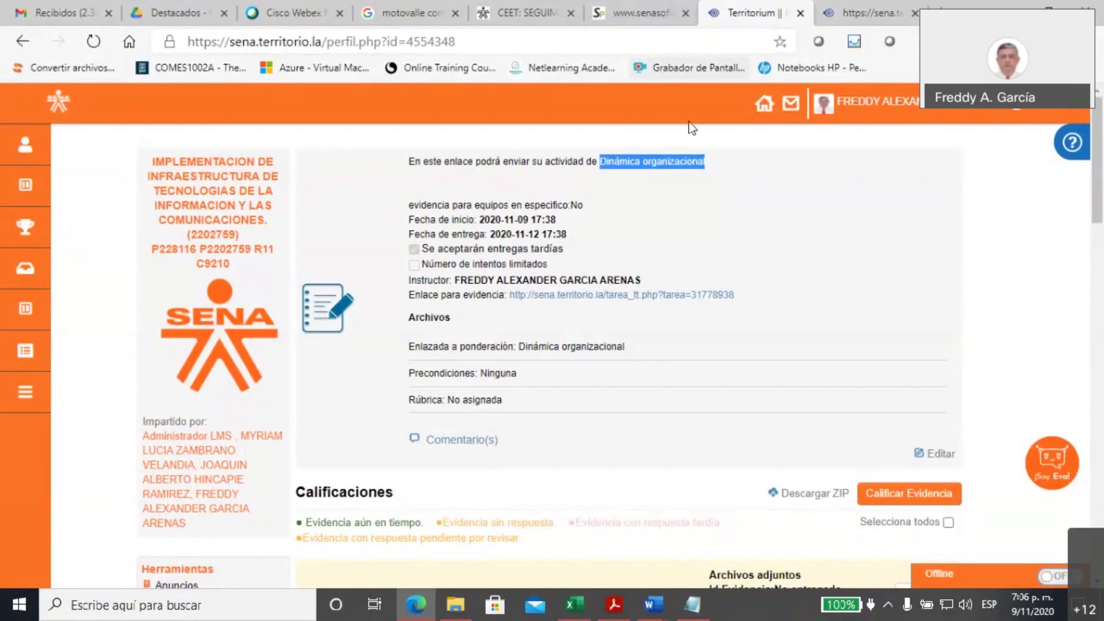
left_click(692, 604)
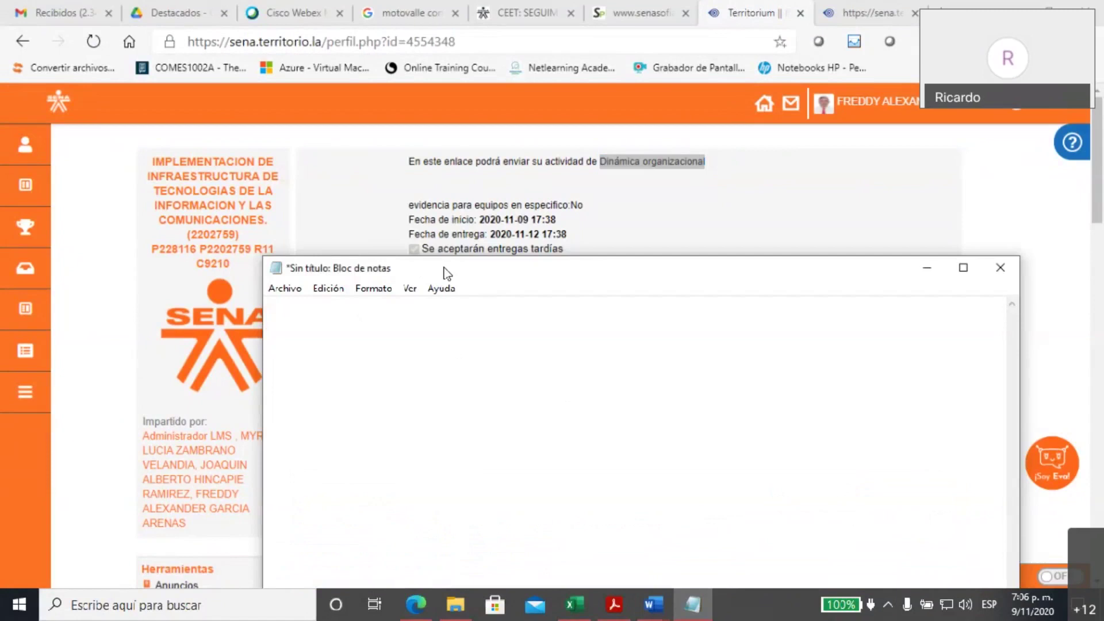
left_click_drag(447, 273, 438, 280)
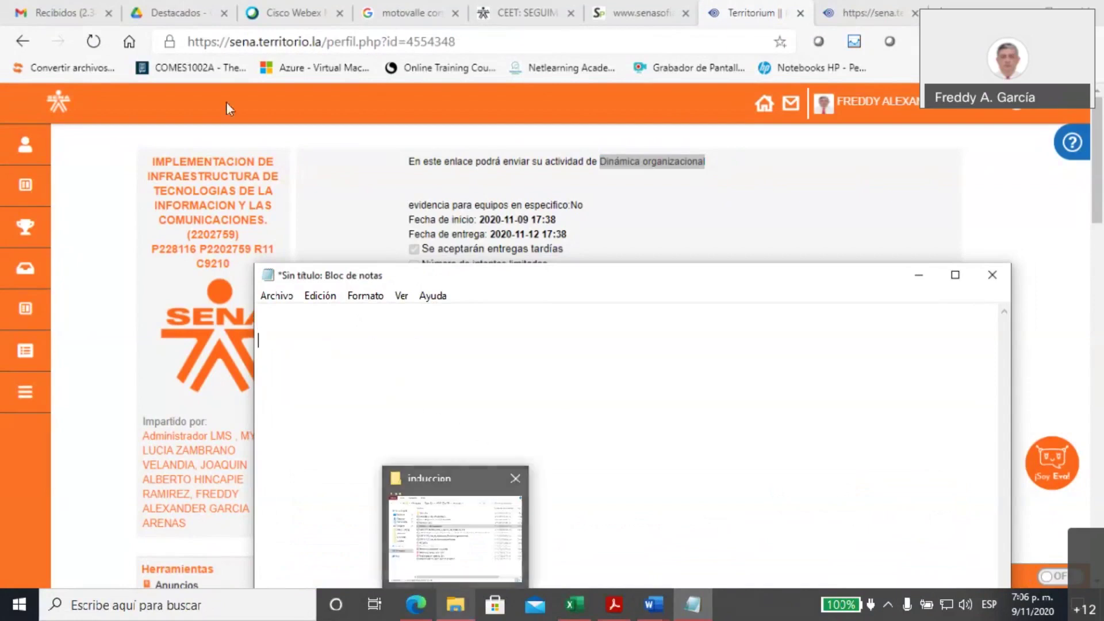
Switch browser tabs to the Gmail inbox and briefly open the Google apps list
left_click(167, 16)
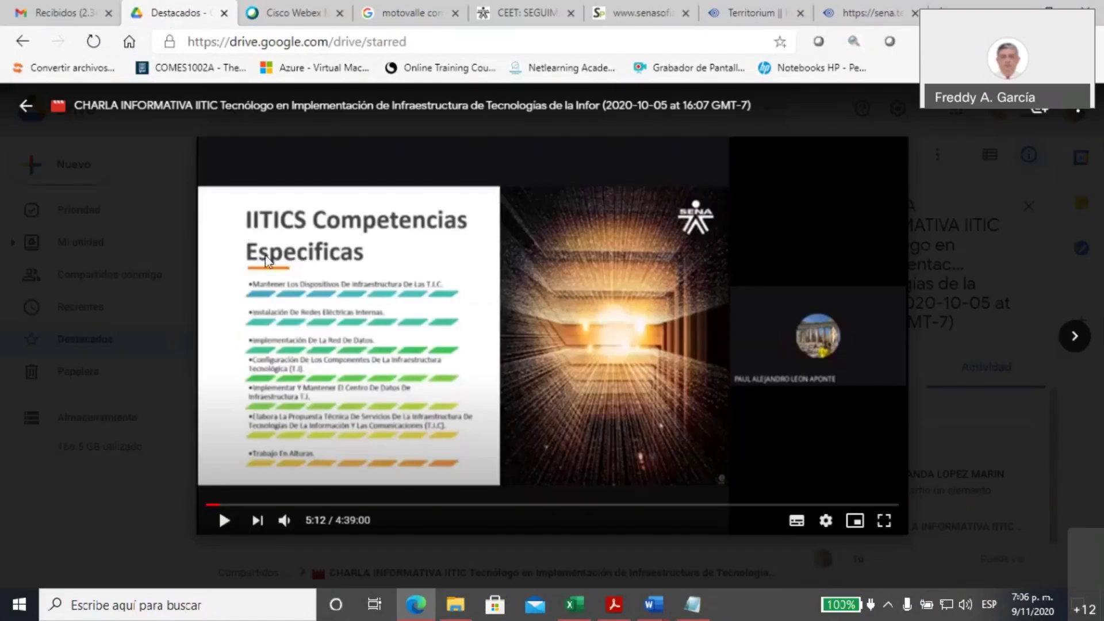
left_click(60, 14)
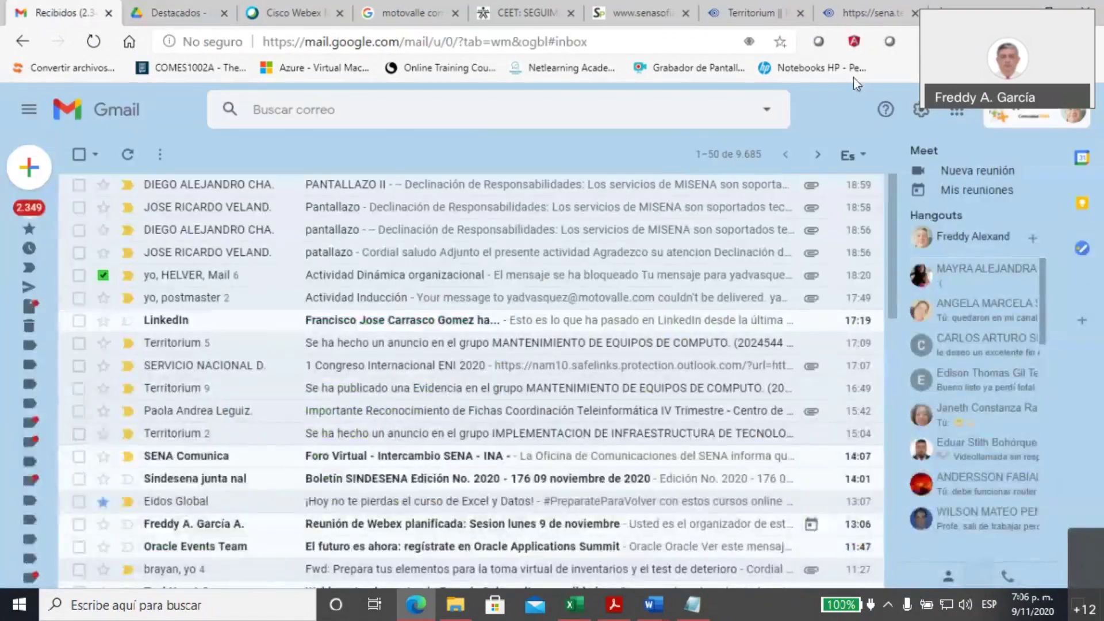
left_click(957, 110)
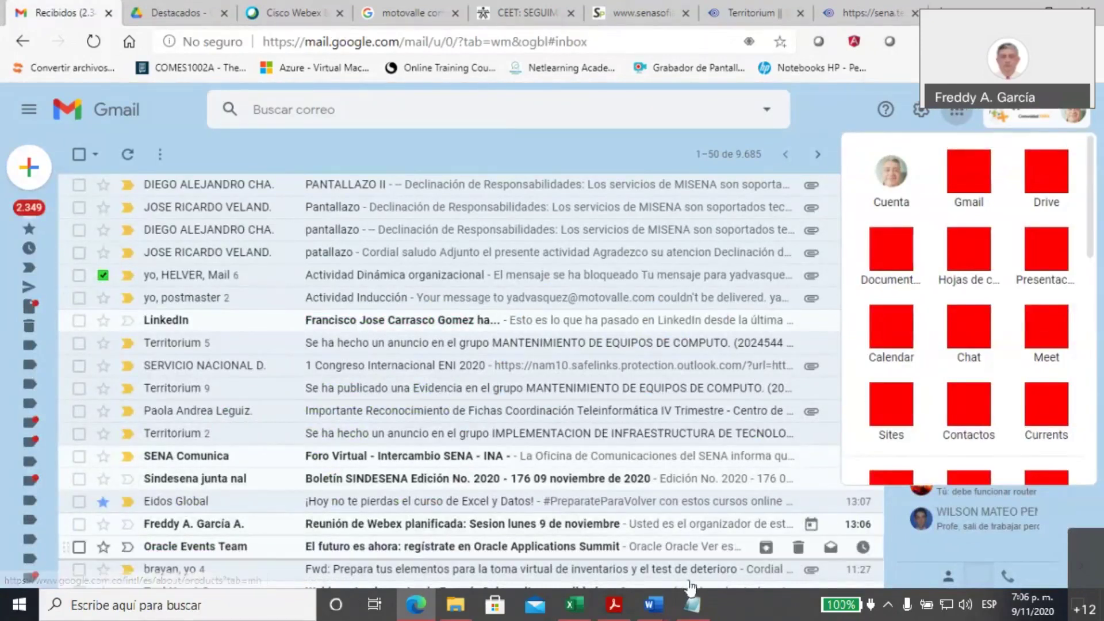
left_click(693, 604)
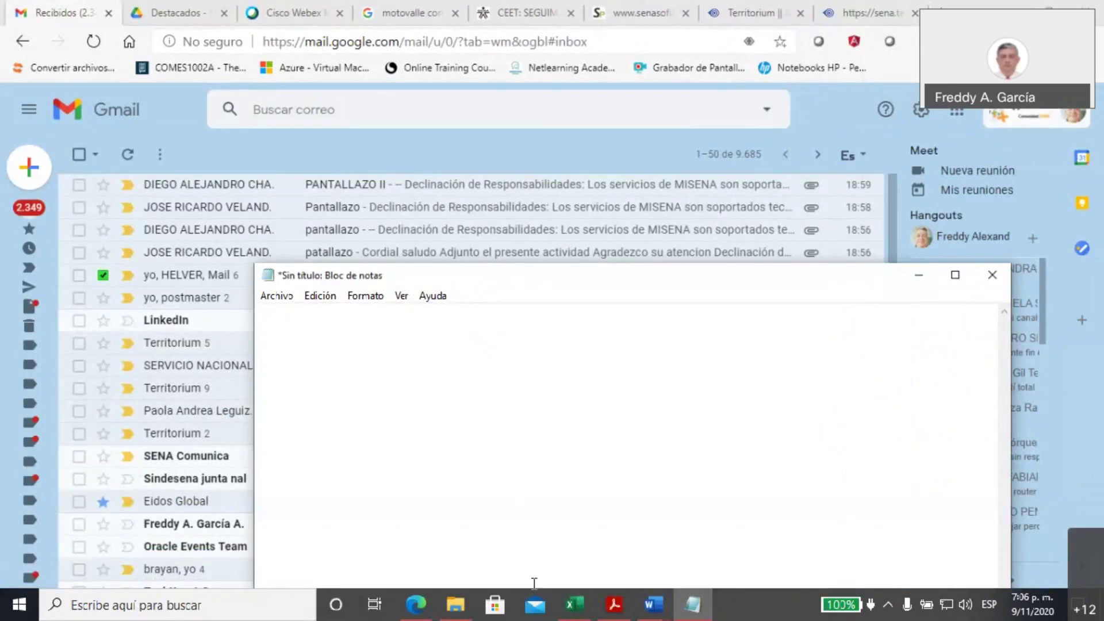
Select the GFPI-F-135 Dinámica Organizacional guide in the induccion folder, then minimize Explorer
left_click(441, 616)
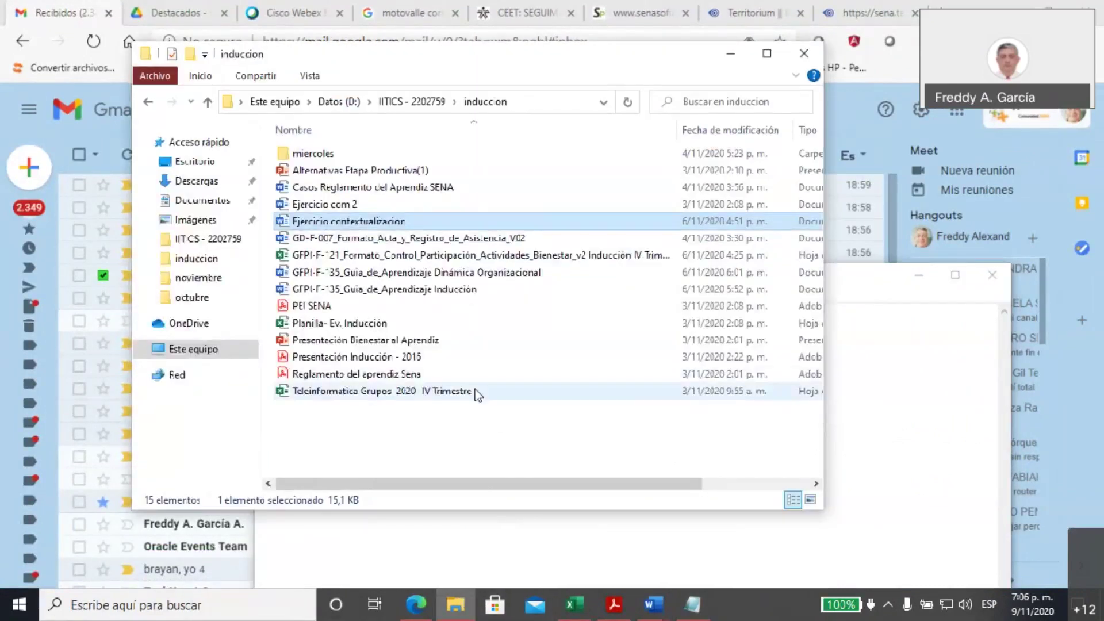
left_click(466, 276)
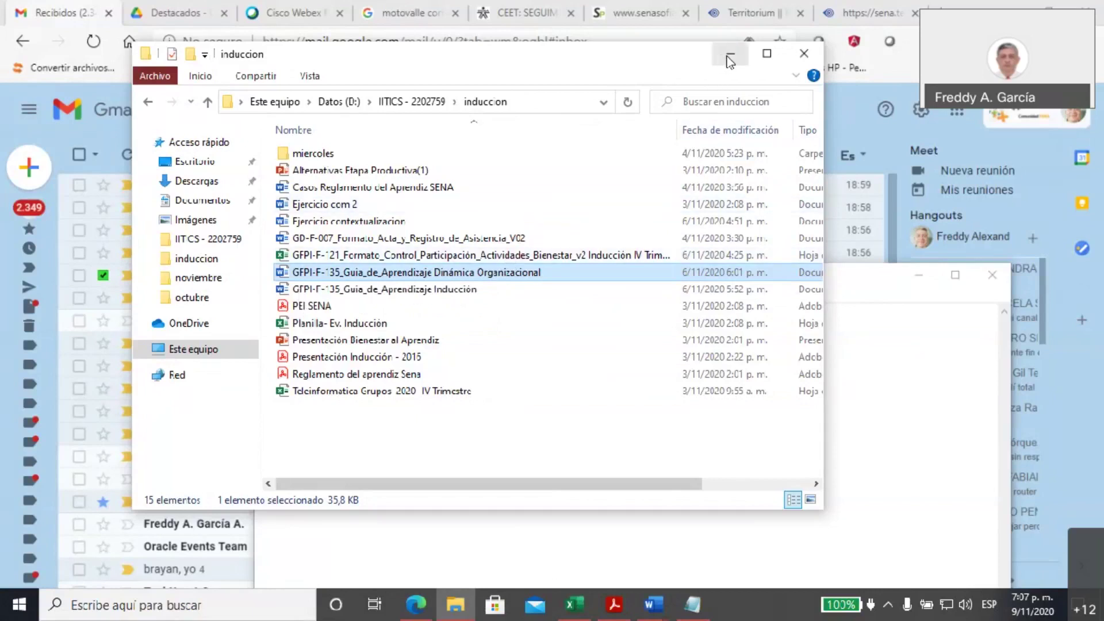
left_click(730, 60)
left_click(320, 345)
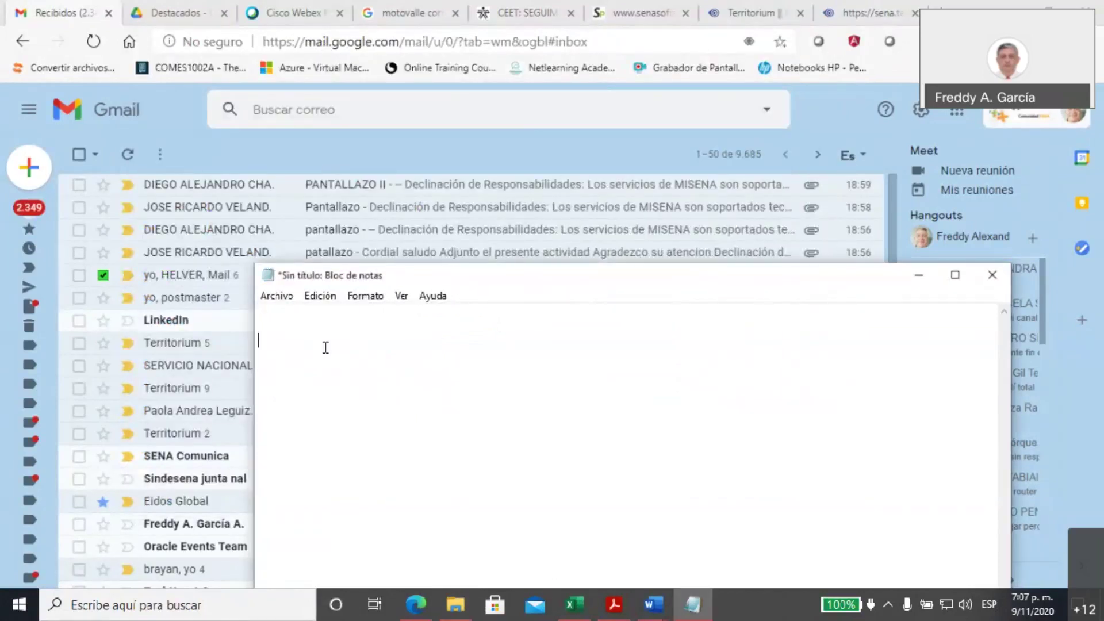
Type GUIA1_FICHA_NOMBRE_APELLIDO into the note, fixing typos, and select the whole line
type("GUIA")
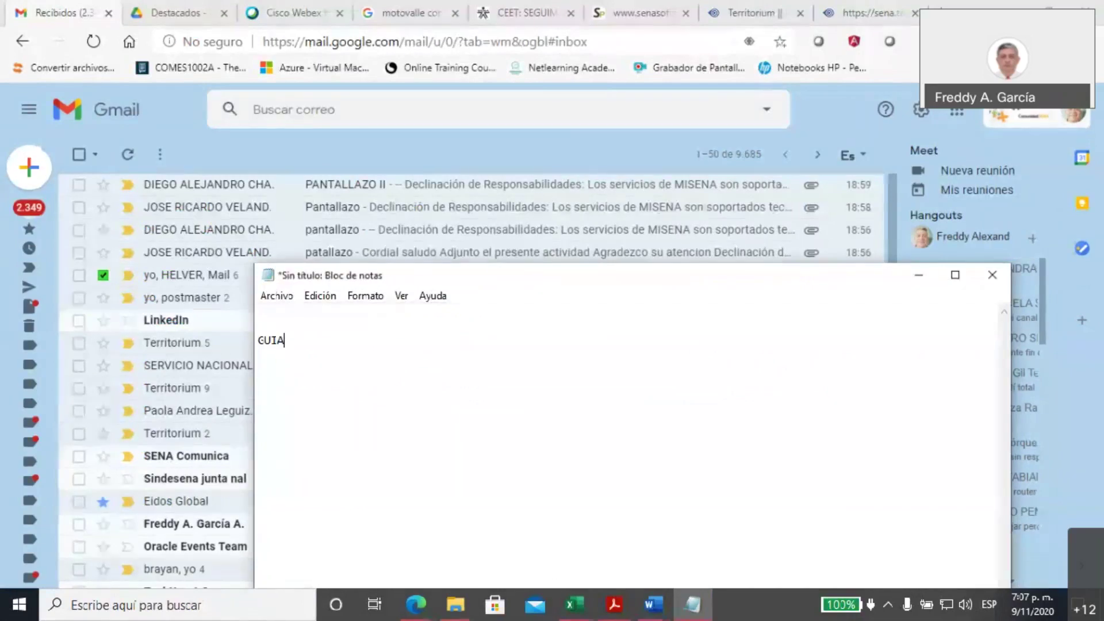
type("1_NOMBRE")
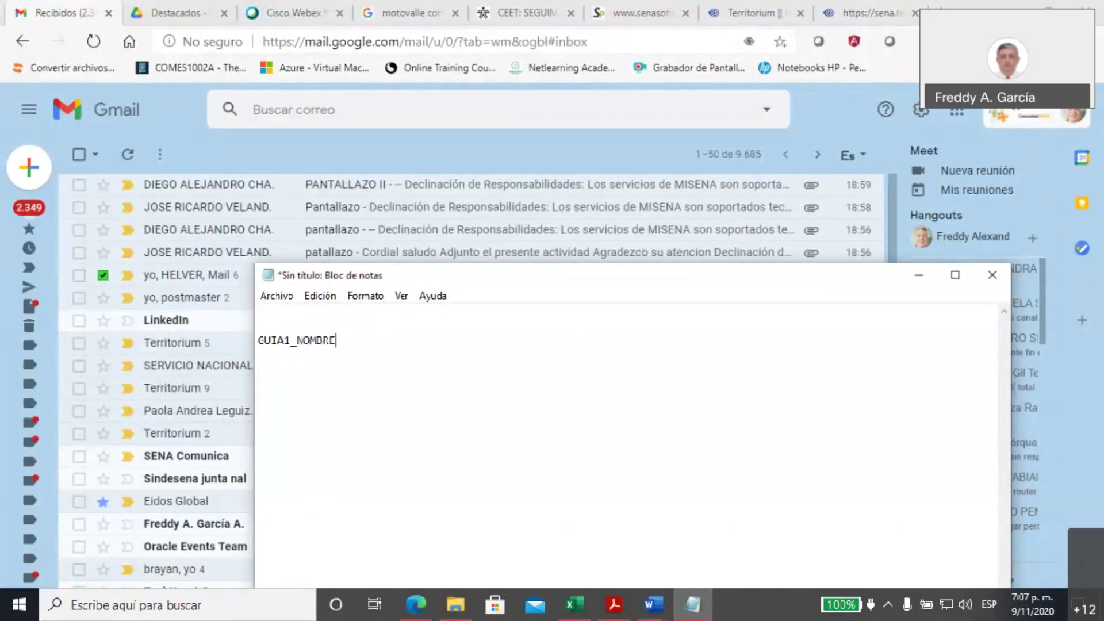
type("_")
key("BackSpace")
key("BackSpace")
key("BackSpace")
key("BackSpace")
key("BackSpace")
key("BackSpace")
key("BackSpace")
type("FICHA_")
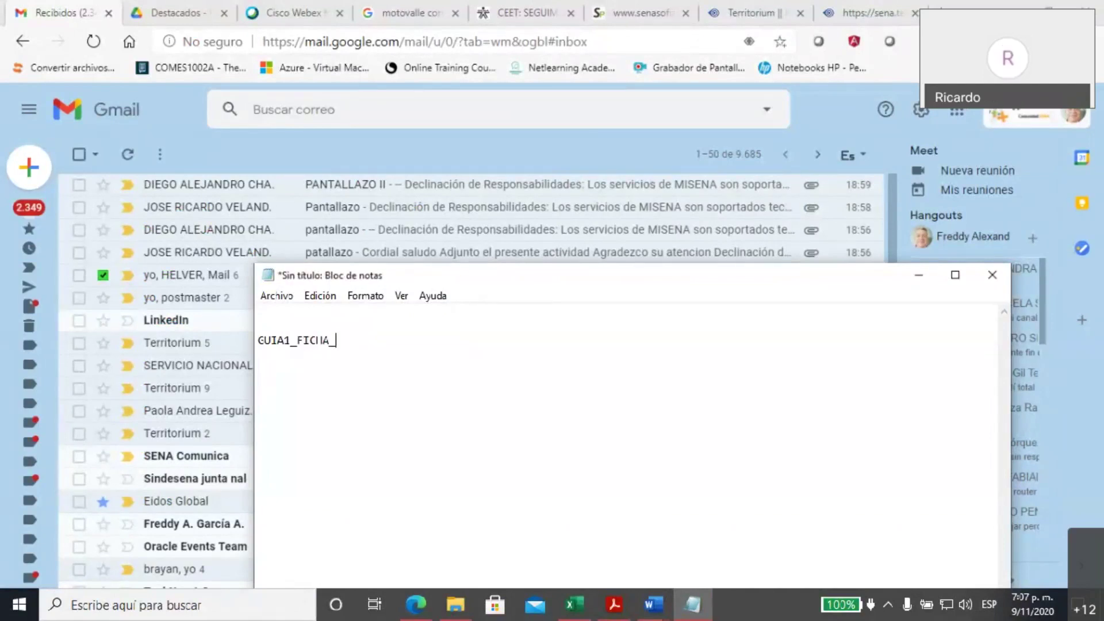
type("N")
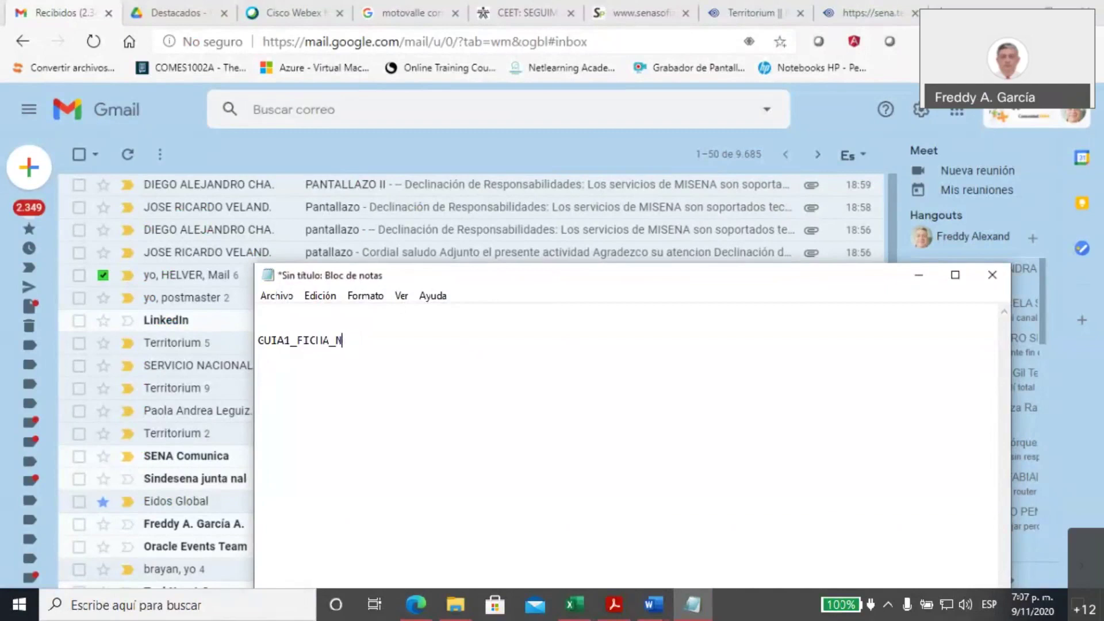
type("OMBRE_APILLID")
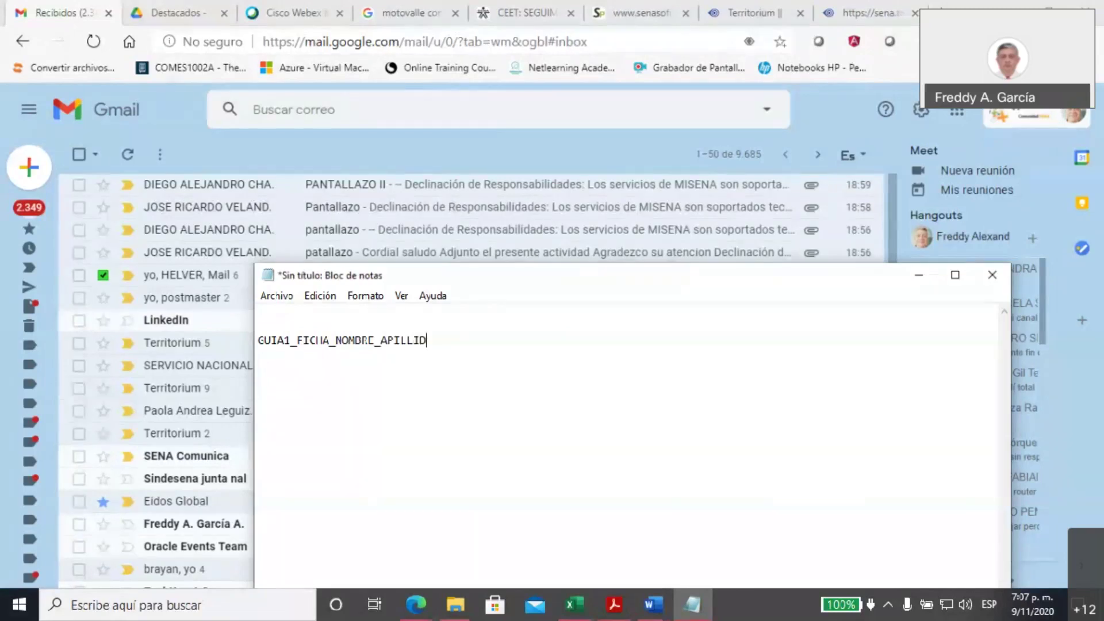
key("BackSpace")
key("BackSpace")
key("BackSpace")
key("BackSpace")
key("BackSpace")
type("ELLIDO")
left_click_drag(441, 340, 257, 340)
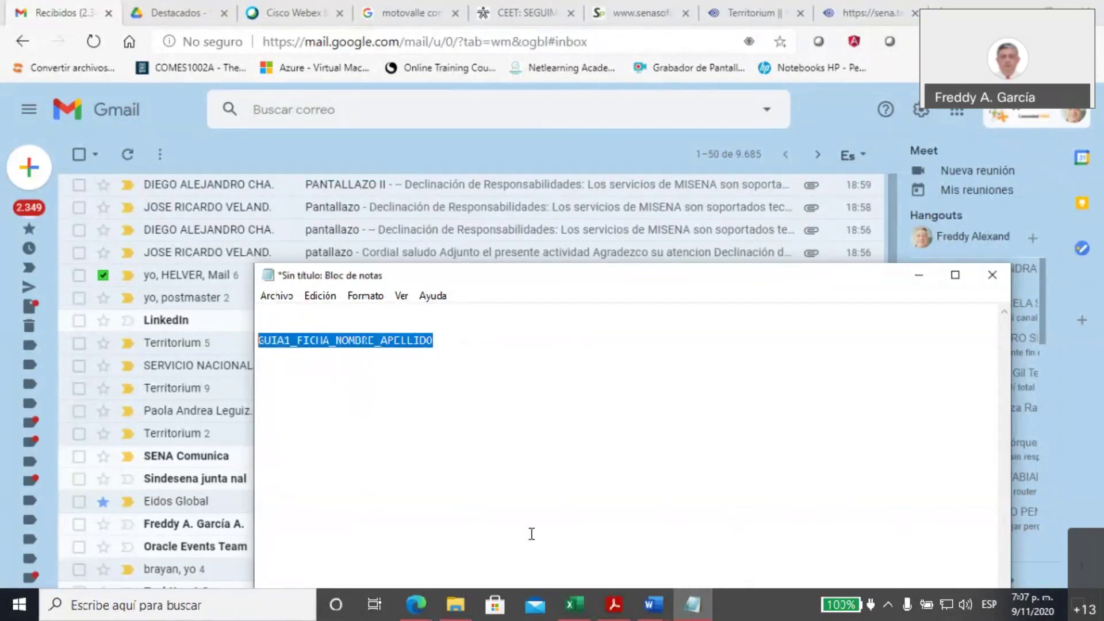
Recheck the GFPI-F-135 Dinámica Organizacional guide in the induccion folder, then minimize it and list Word's open documents
left_click(460, 608)
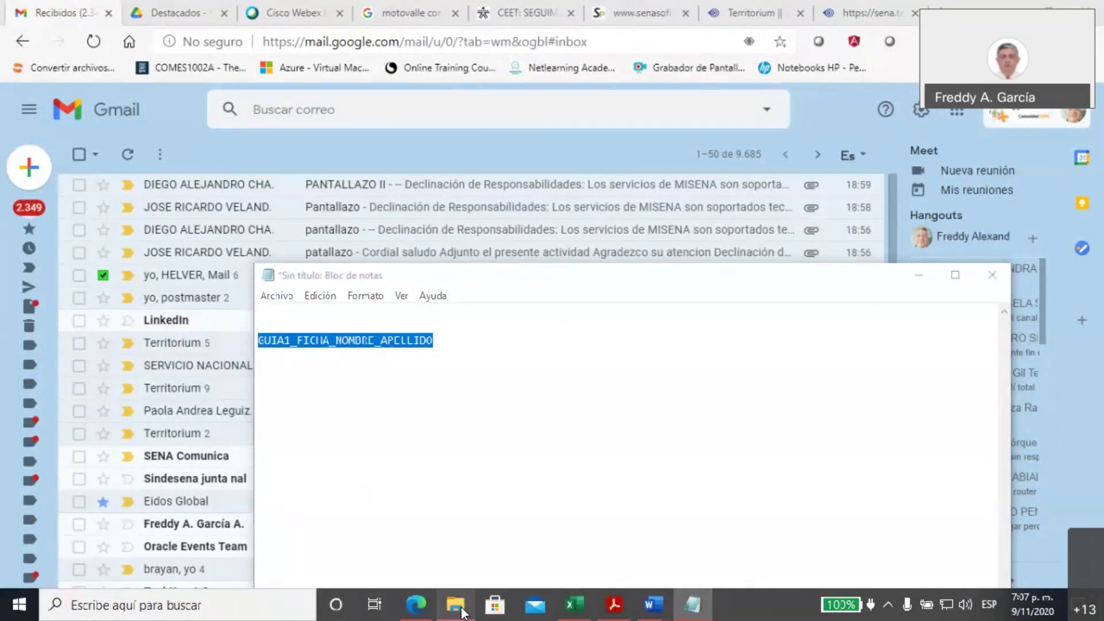
scroll(362, 277, "right", 2)
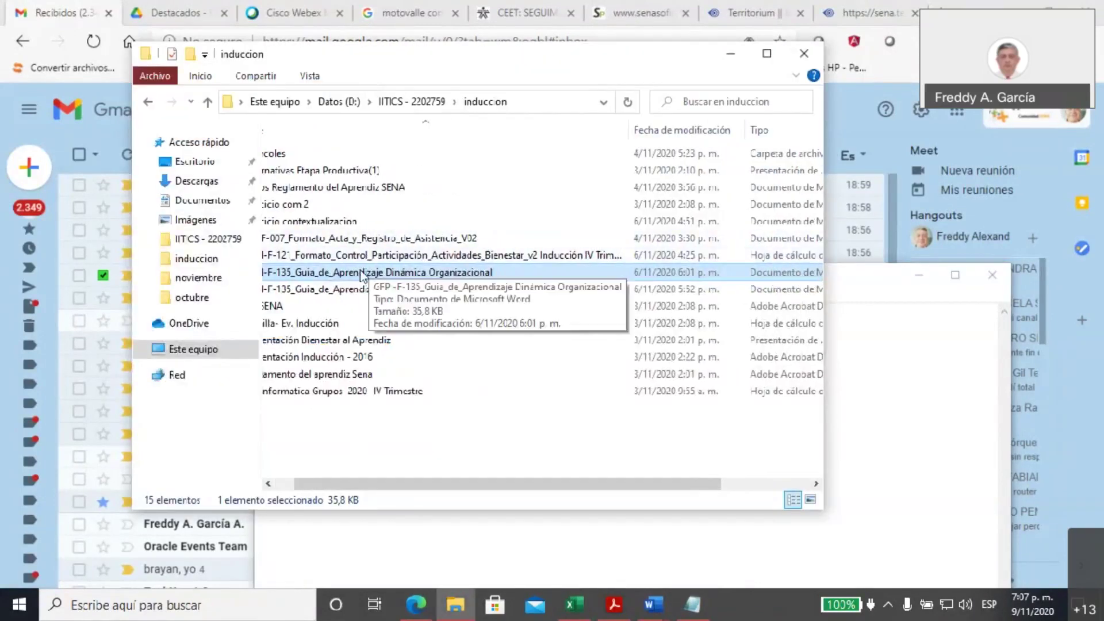
scroll(296, 280, "left", 2)
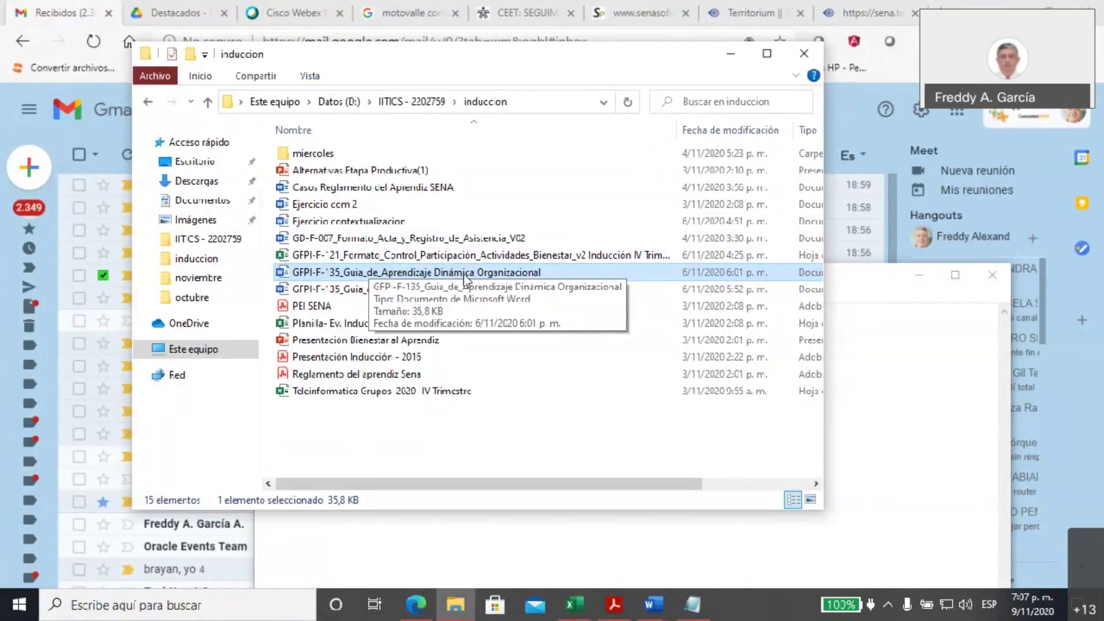
left_click(729, 55)
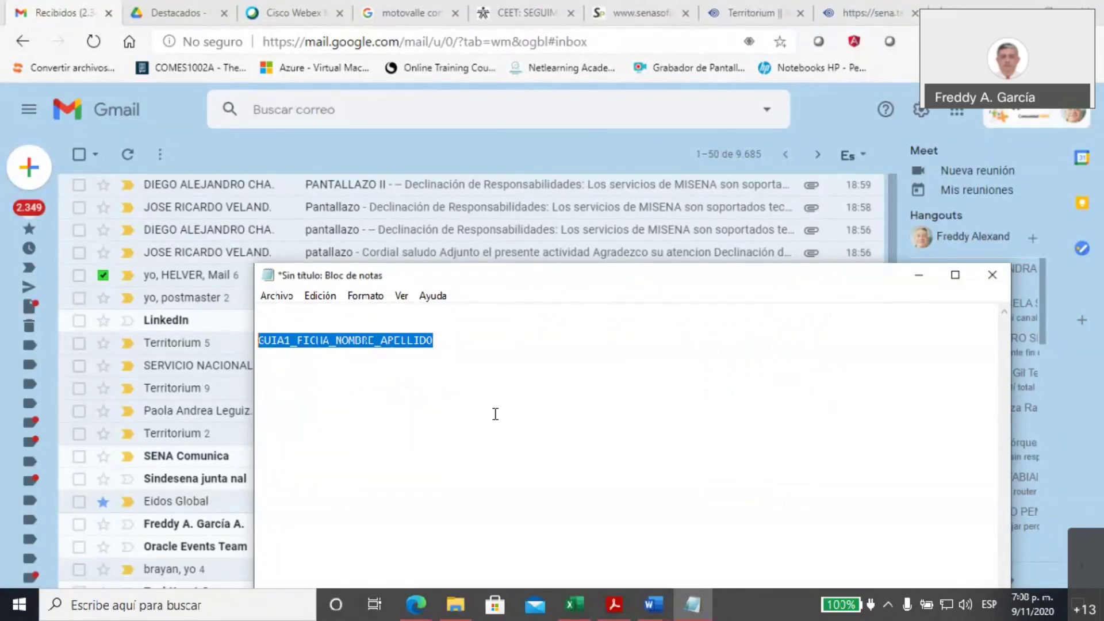
left_click(653, 604)
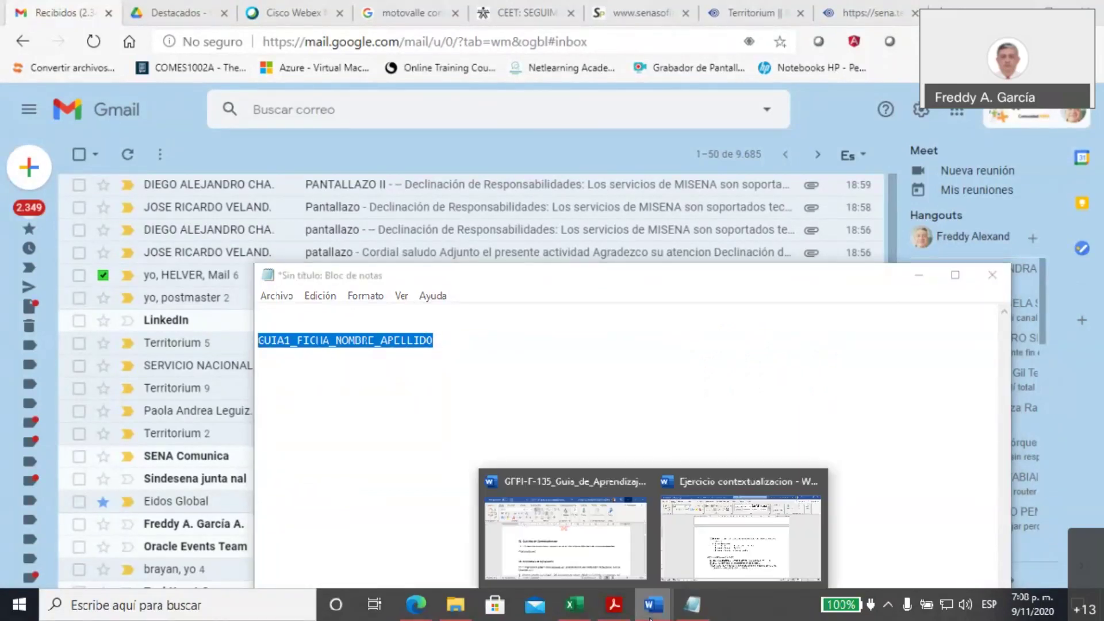
Save a copy of the guide to the Escritorio as GUIA1_2202579 followed by the instructor's first and last name
left_click(585, 554)
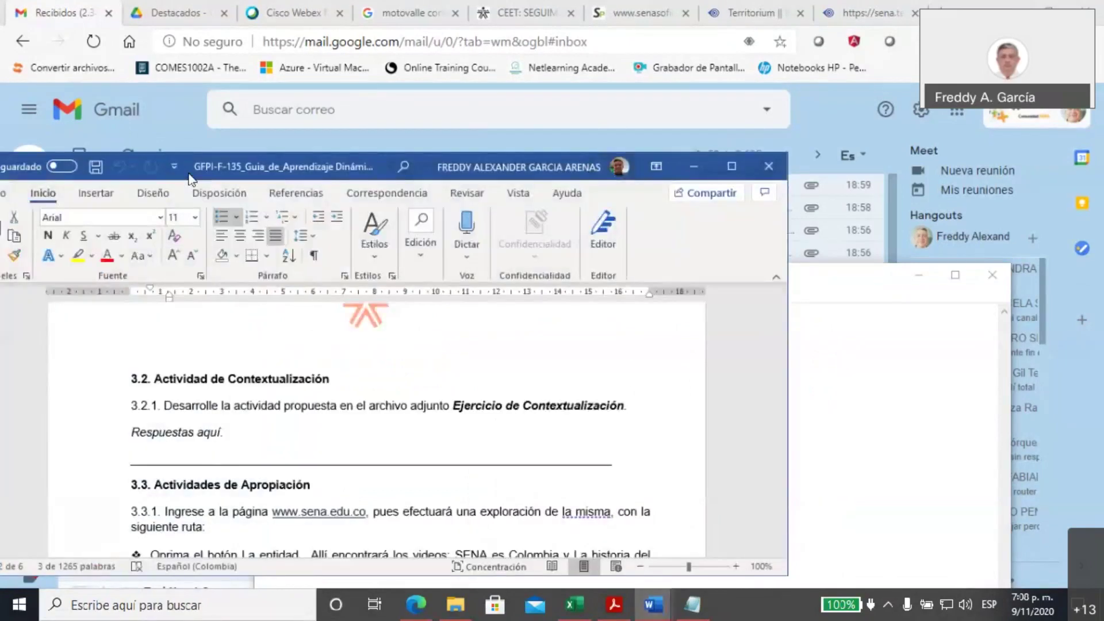
left_click_drag(190, 173, 360, 136)
left_click(270, 153)
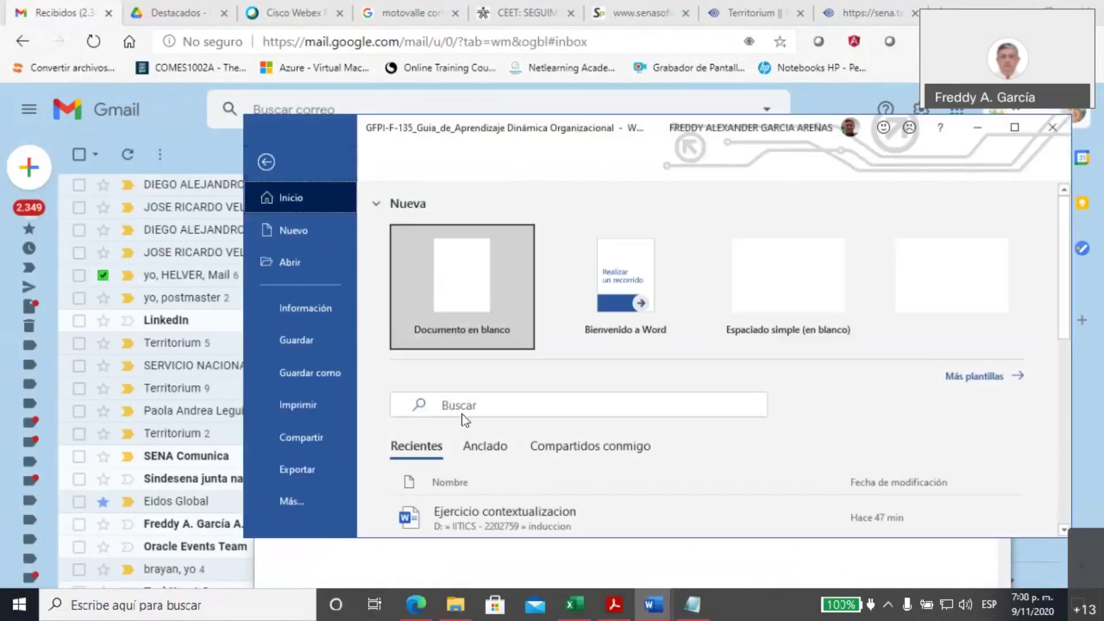
left_click(323, 372)
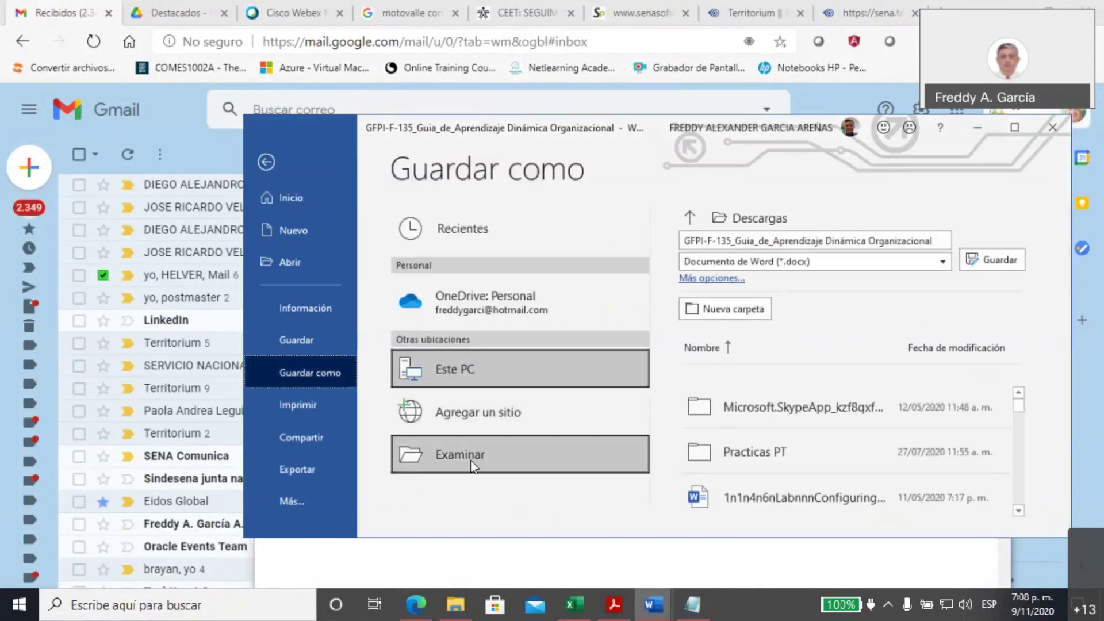
left_click(470, 454)
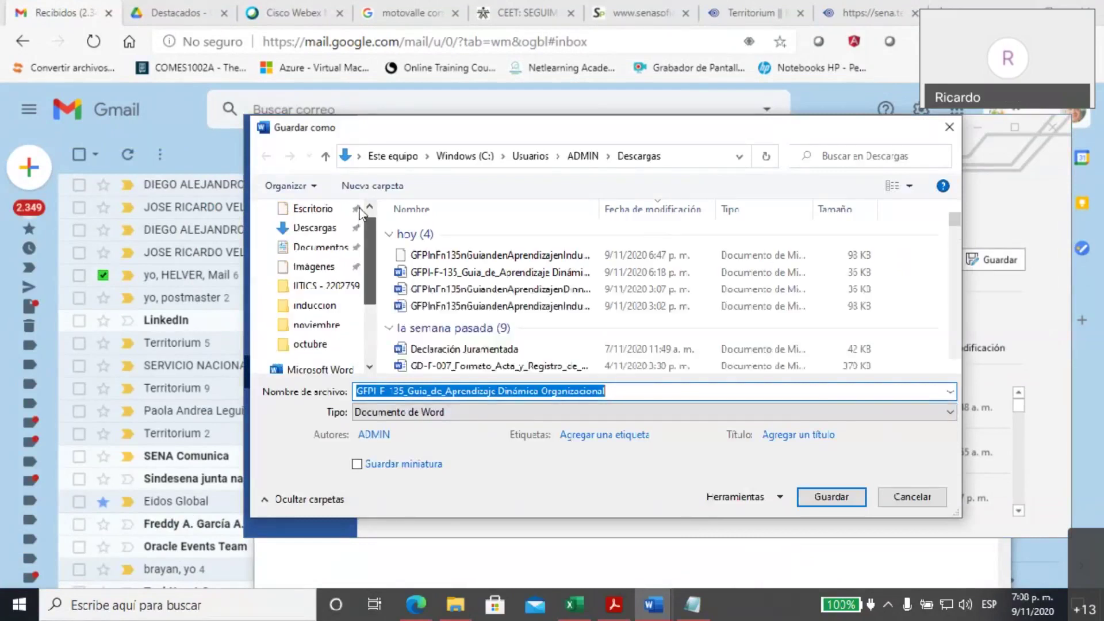
left_click(305, 244)
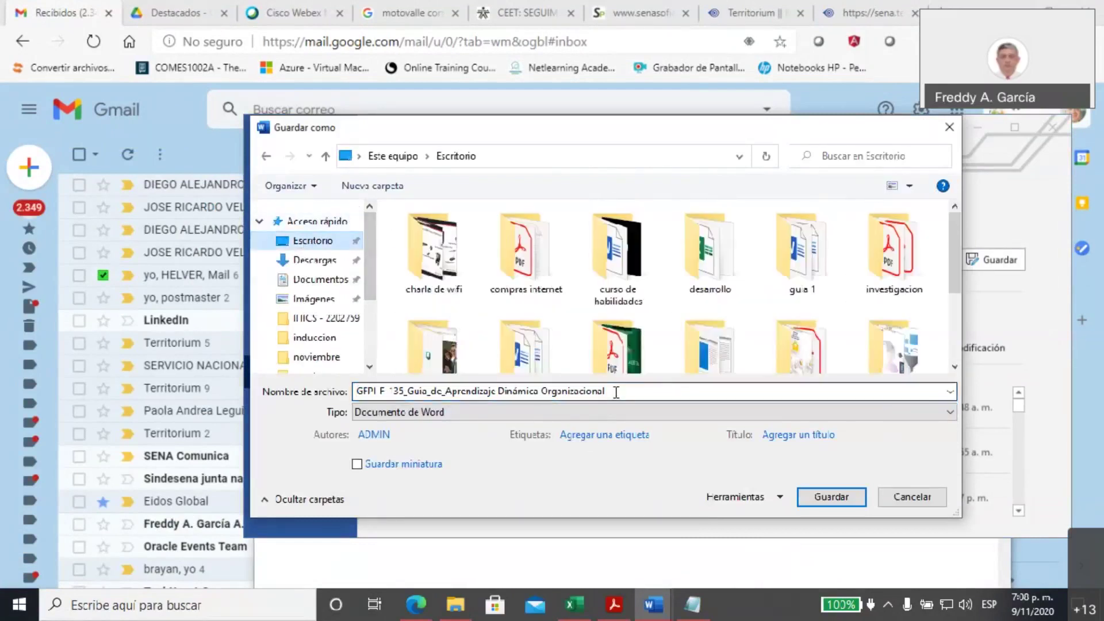
key("ctrl+a")
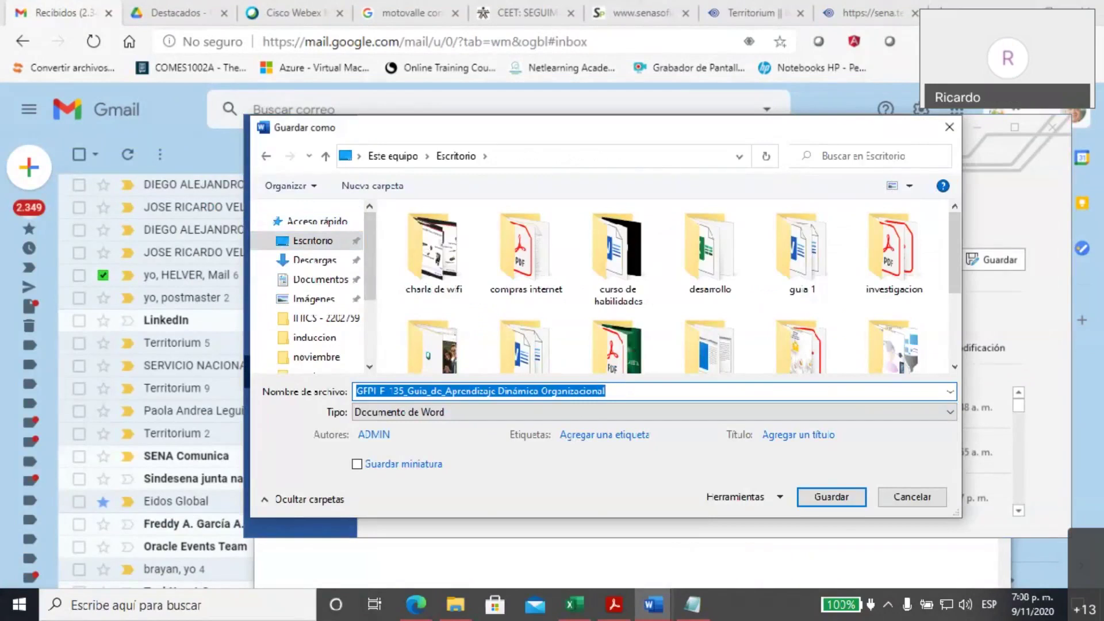
type("GUIA1_")
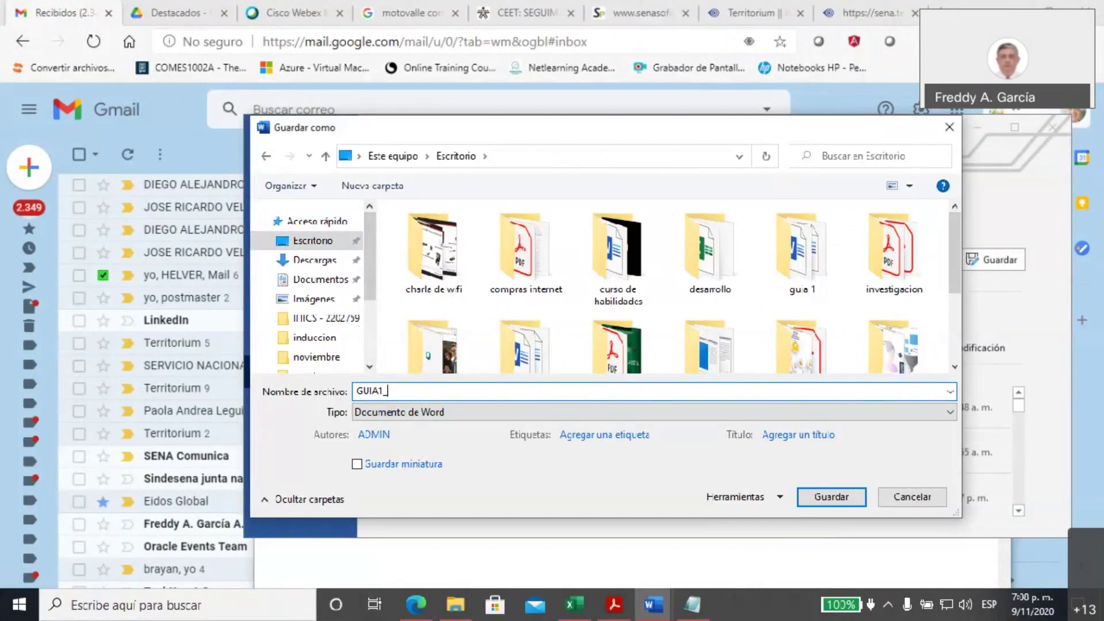
type("2202")
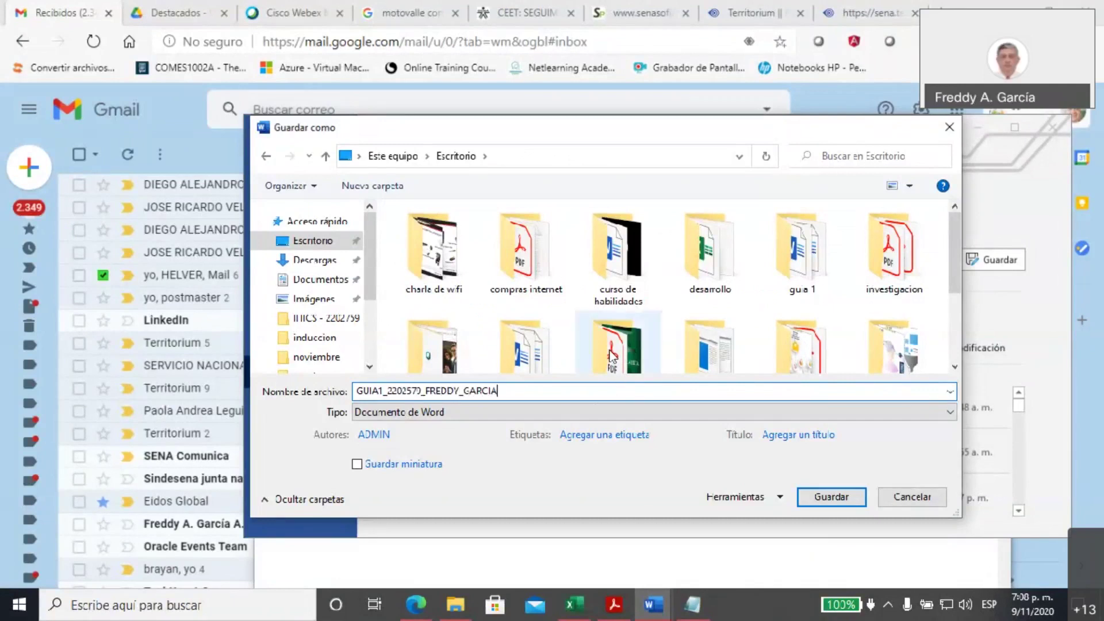
left_click(832, 499)
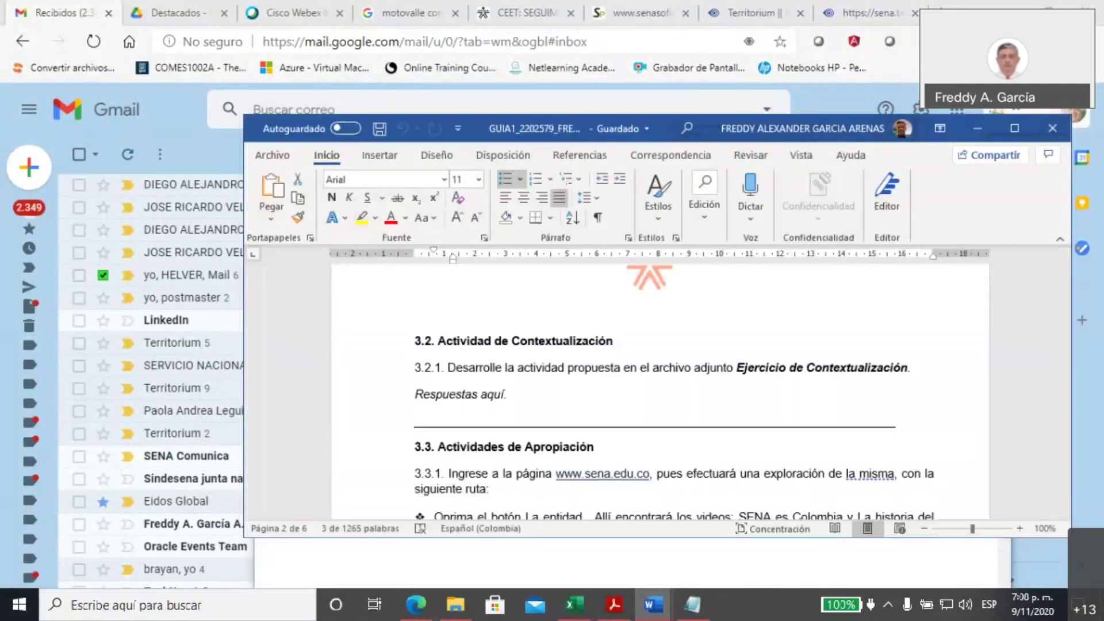
Show the desktop with the GUIA1 Word file and open the induccion course folder
key("super+d")
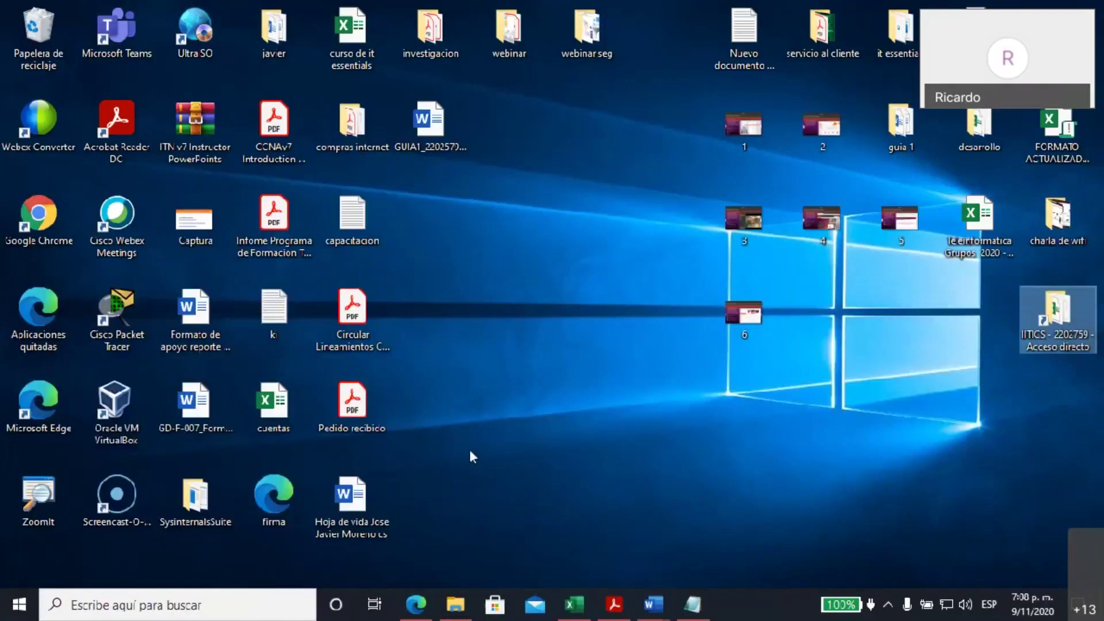
left_click_drag(439, 136, 519, 350)
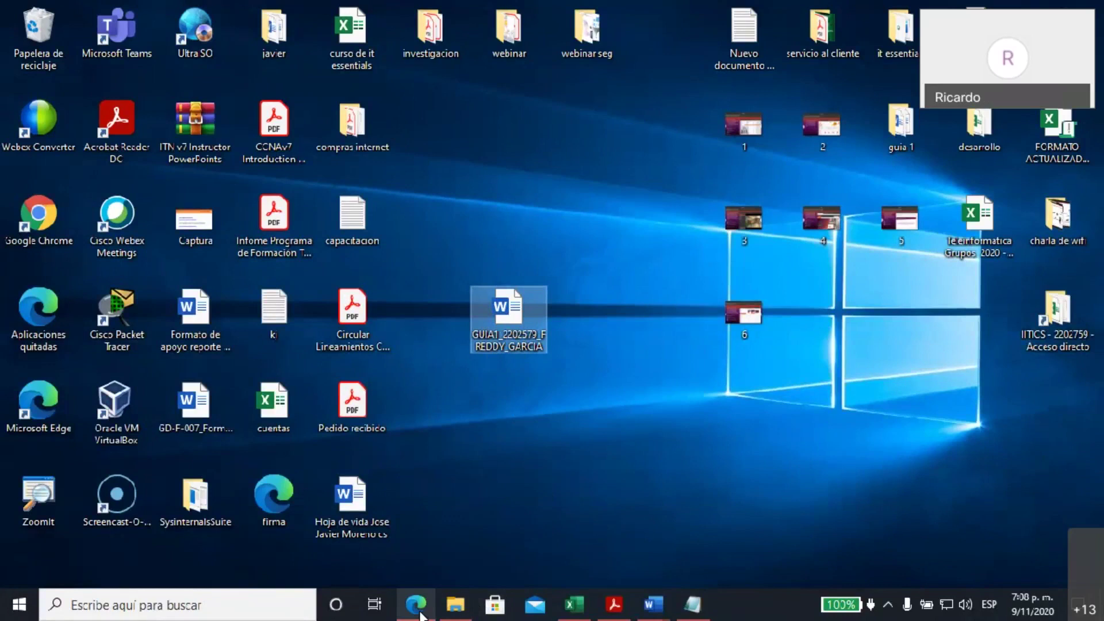
mouse_move(421, 615)
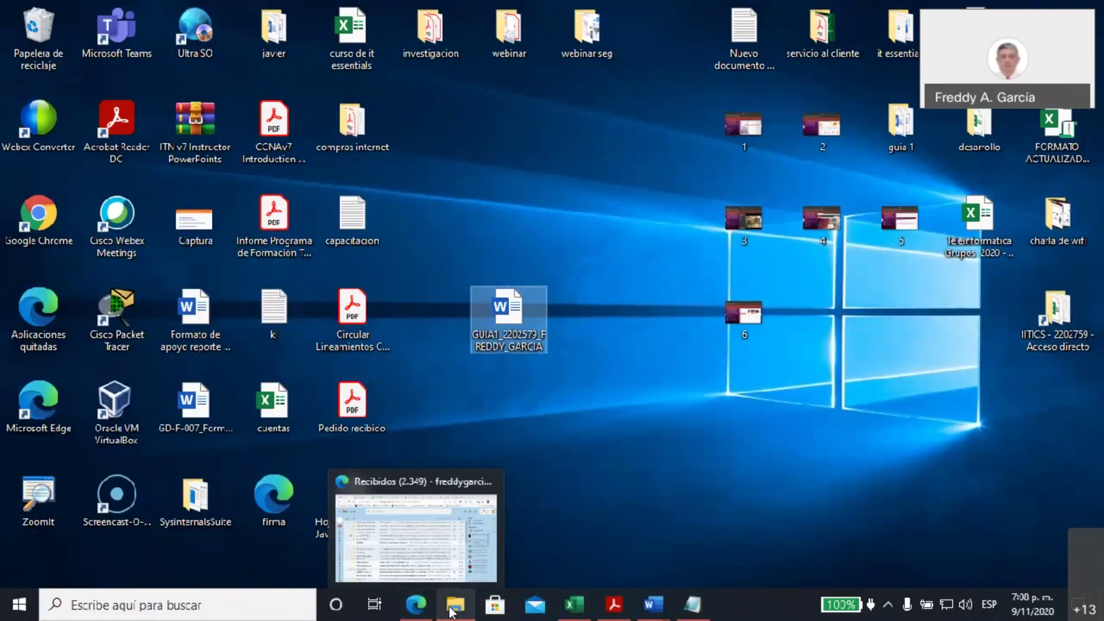
left_click(454, 605)
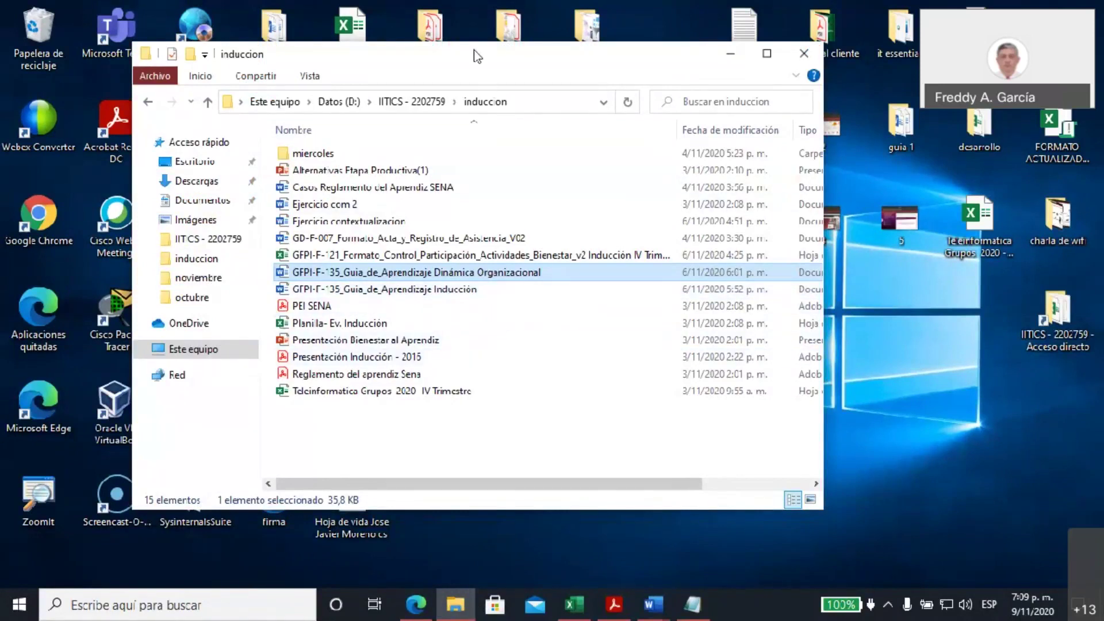
left_click_drag(486, 59, 434, 100)
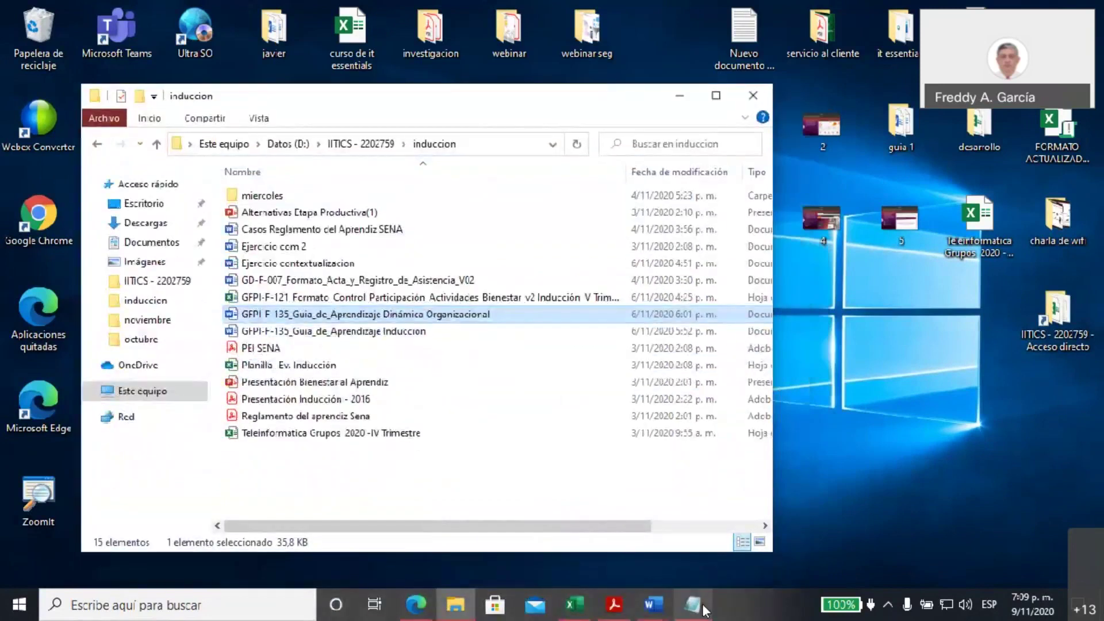
Close the untitled Notepad note holding the naming pattern without saving it
left_click(702, 608)
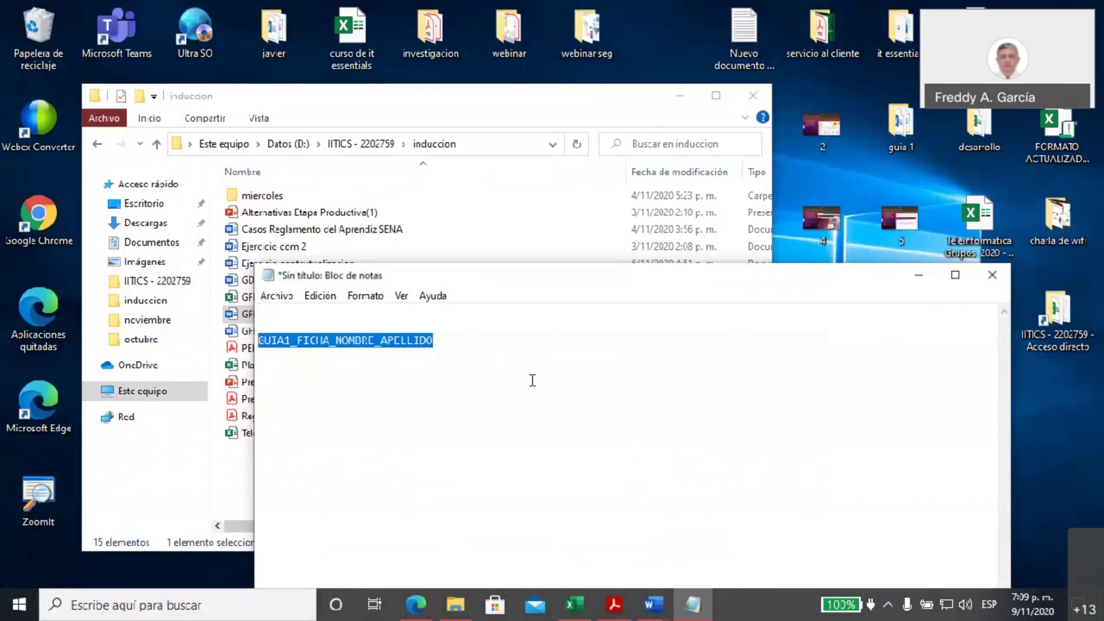
left_click_drag(696, 277, 719, 286)
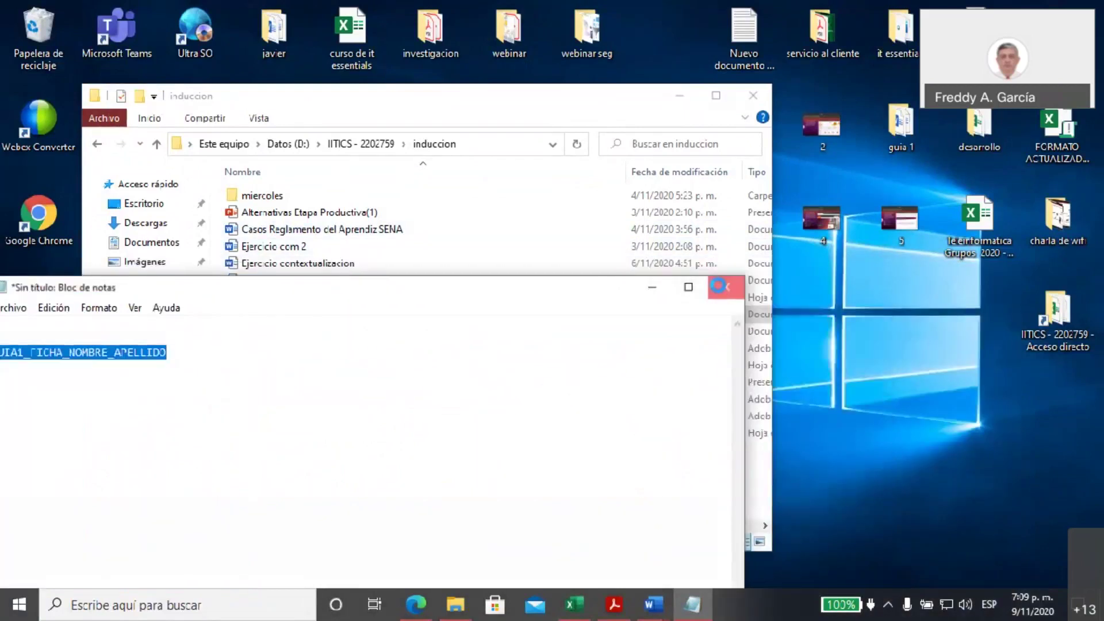
left_click(719, 286)
left_click(543, 302)
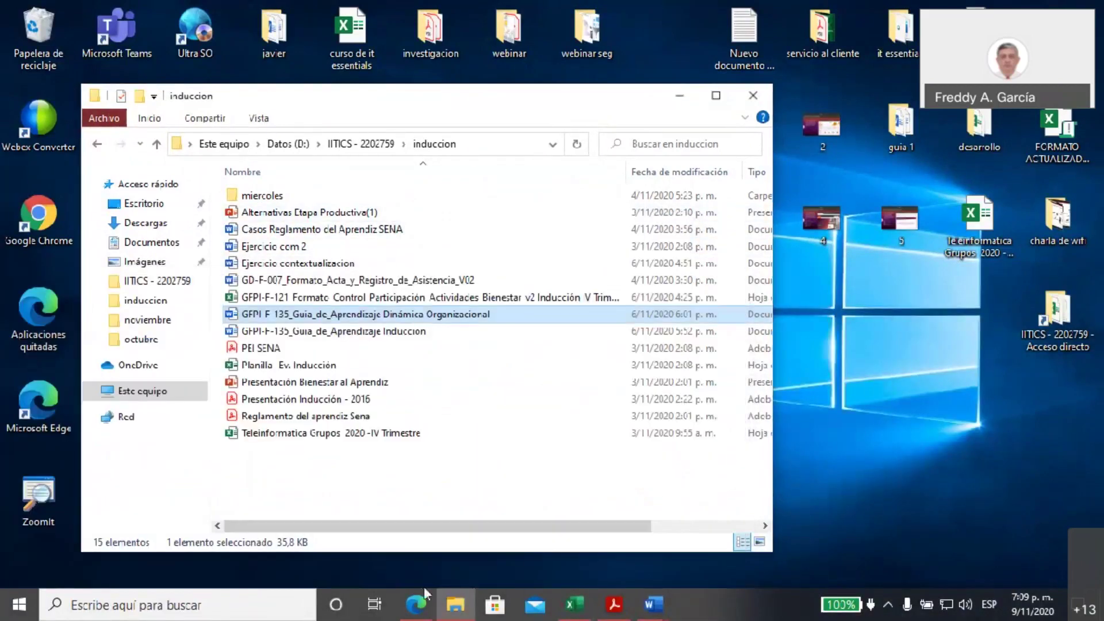
Return to the Territorium course tab and scroll through the Anuncios, including the induction and Dinámica organizacional posts
left_click(415, 610)
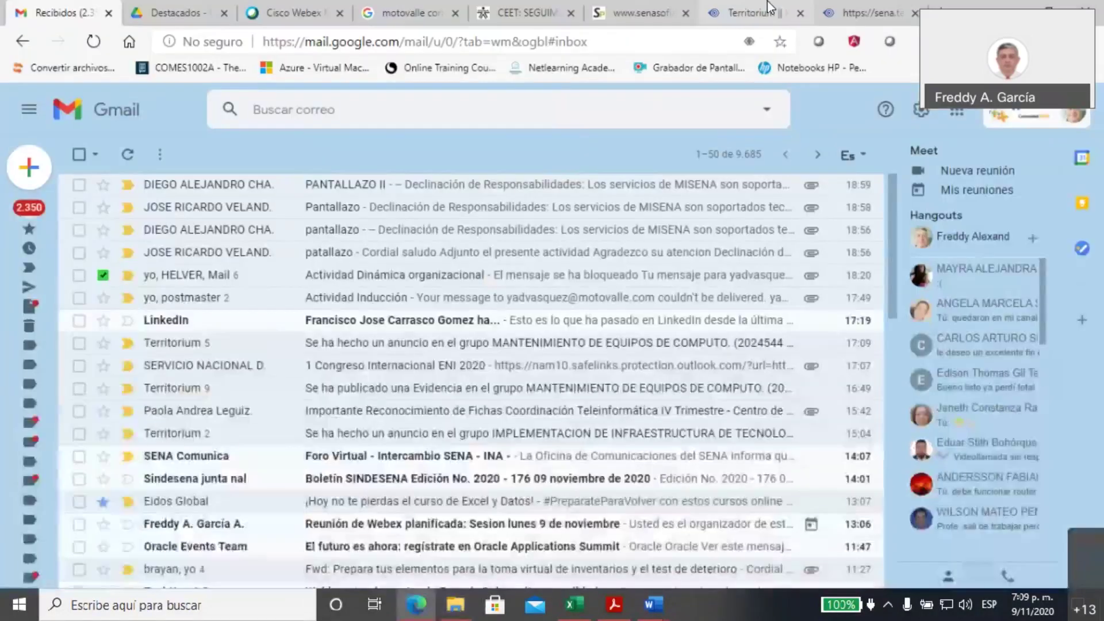
left_click(748, 13)
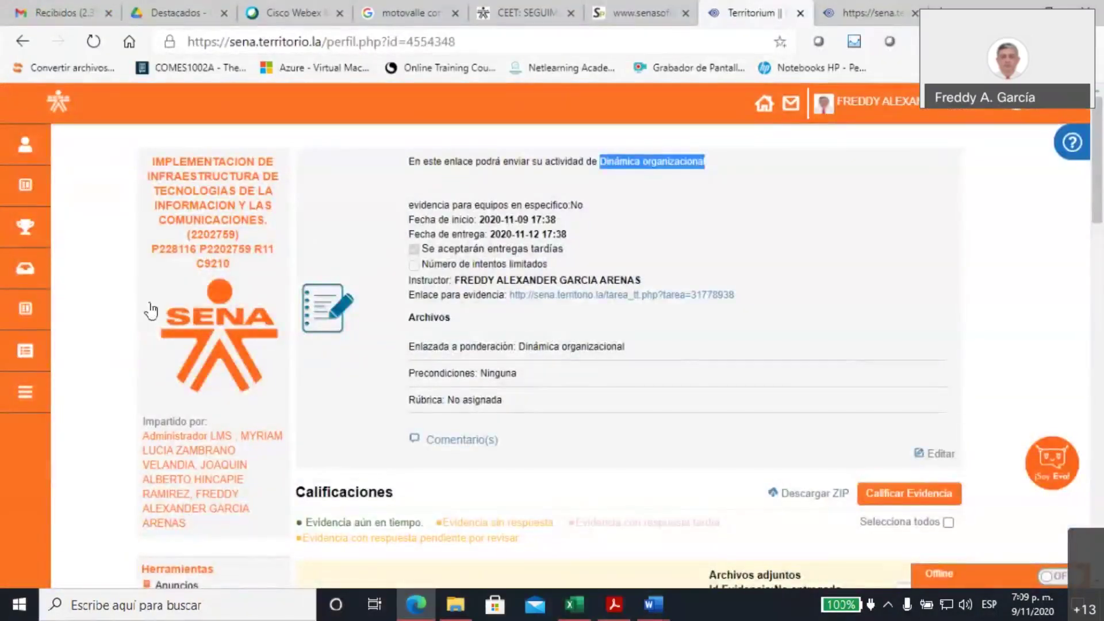
scroll(206, 388, "down", 4)
scroll(205, 388, "down", 1)
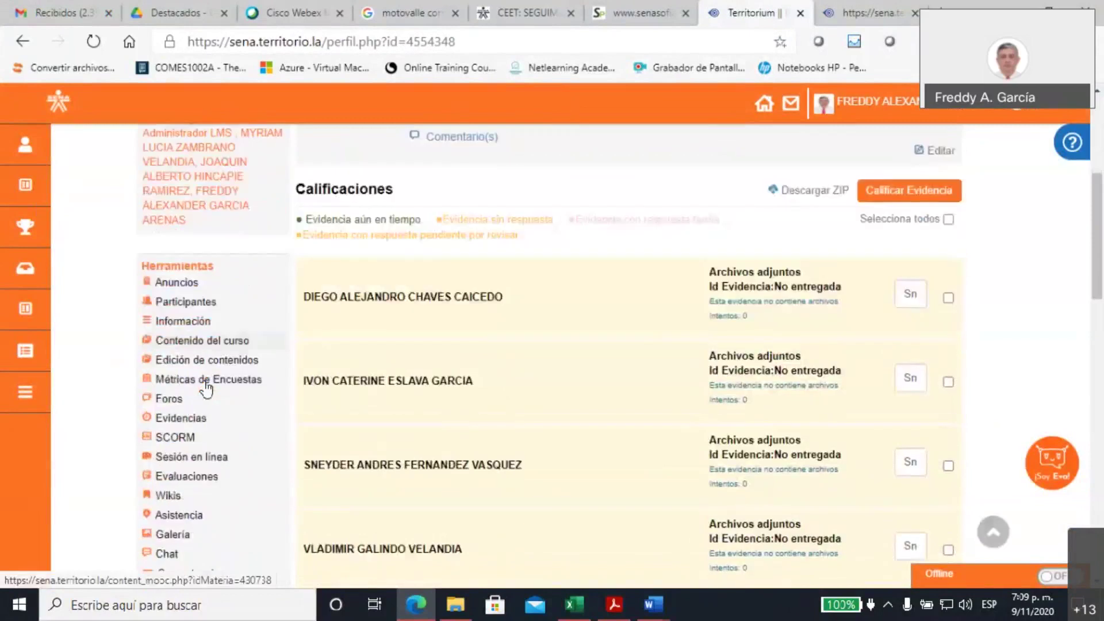
left_click(177, 285)
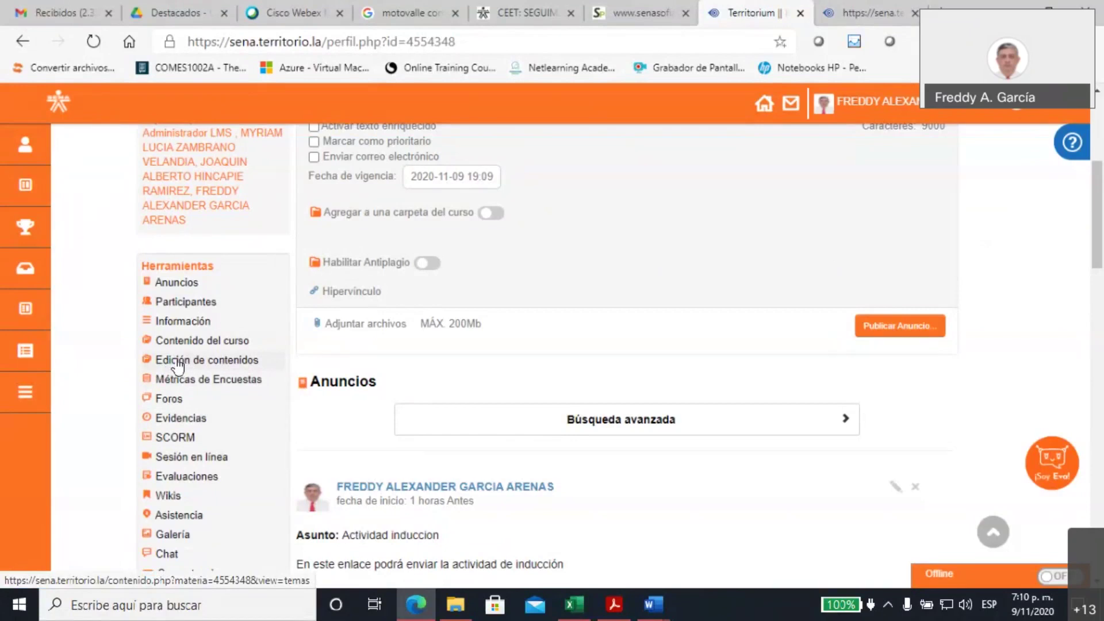
scroll(368, 402, "down", 3)
scroll(364, 429, "down", 3)
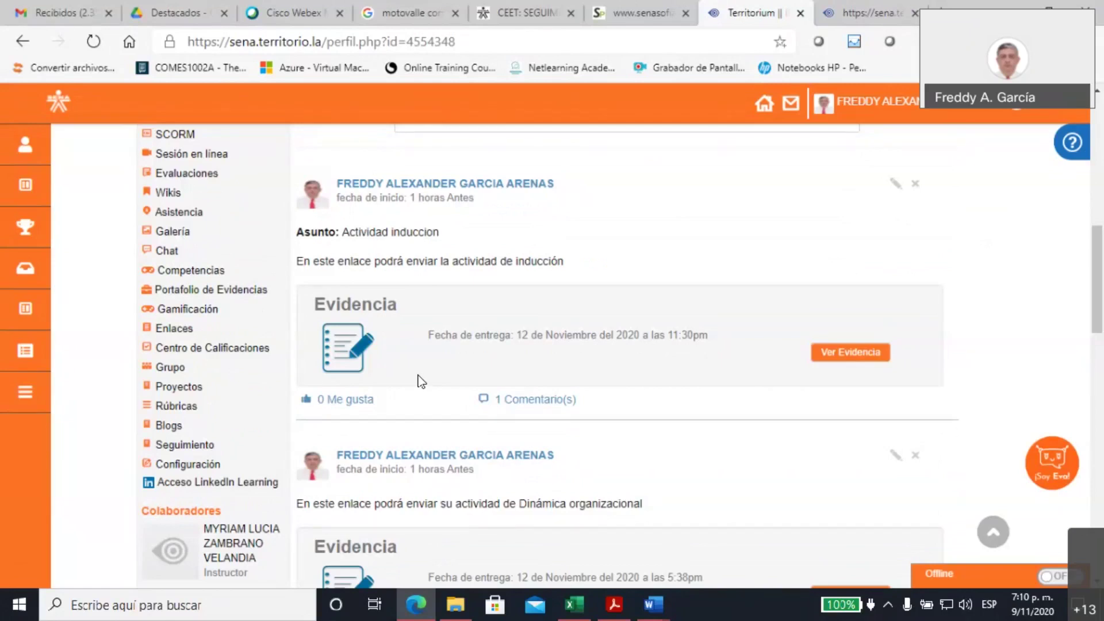
scroll(423, 382, "down", 2)
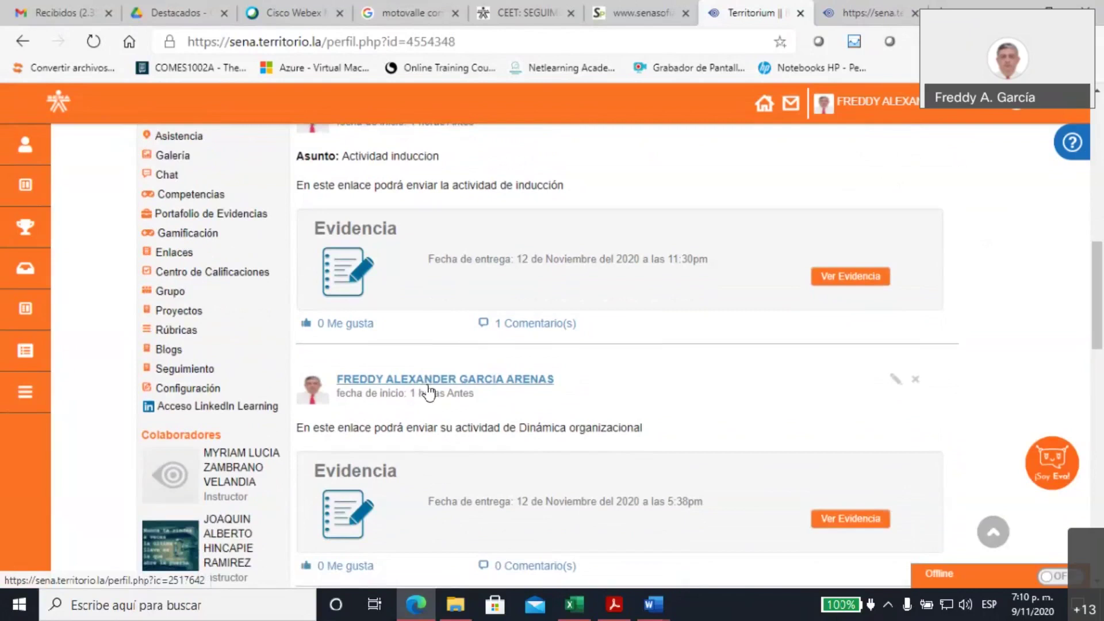
scroll(432, 391, "up", 10)
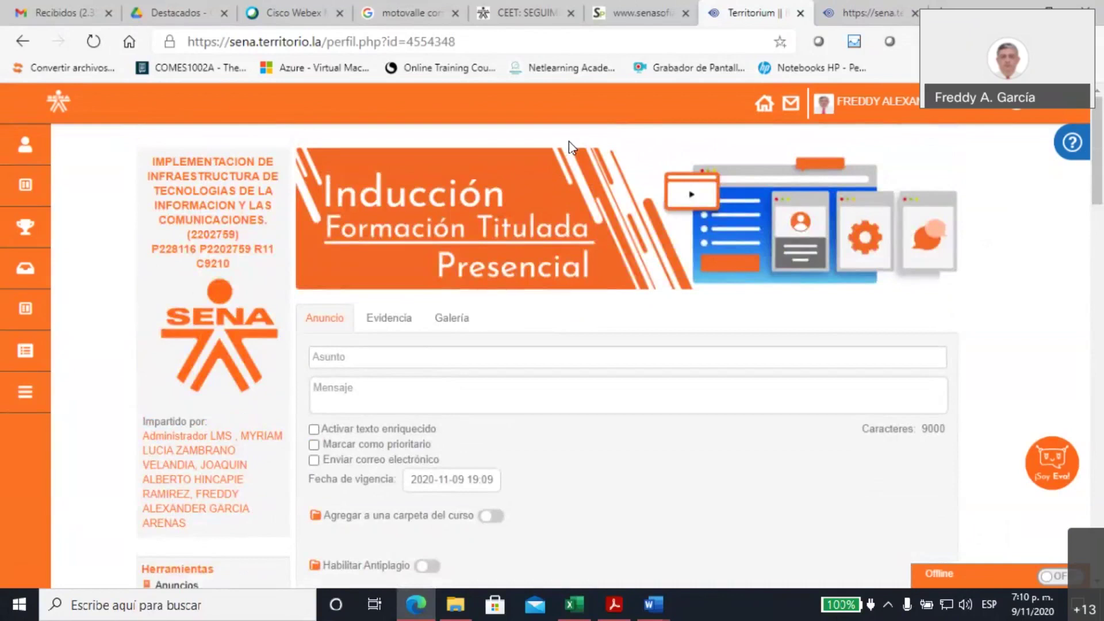
scroll(341, 236, "down", 4)
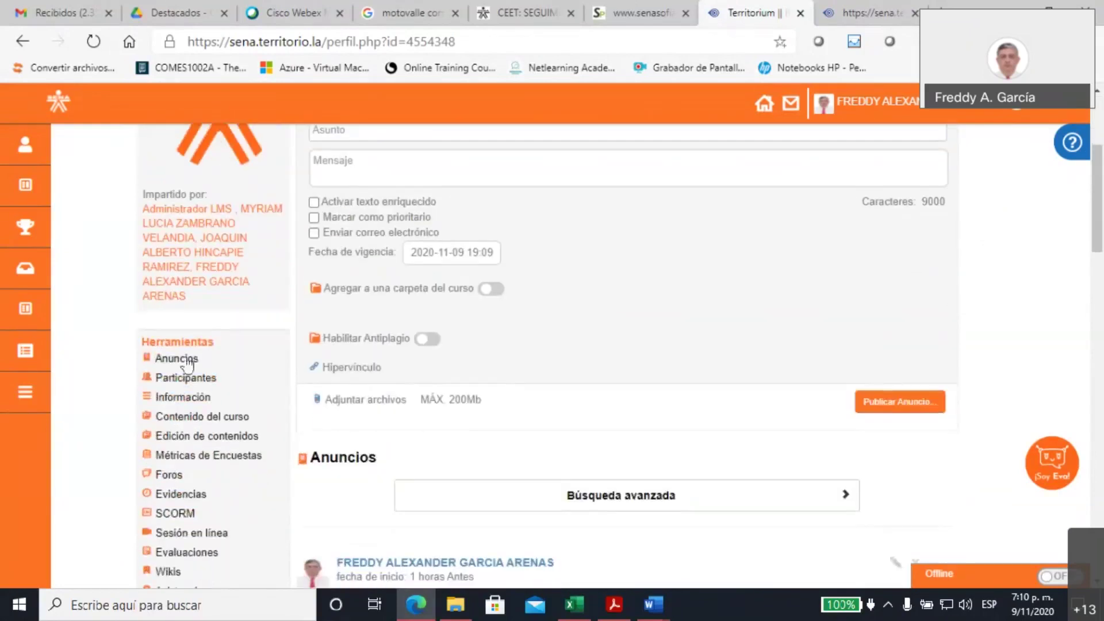
Open the induction activity evidence from the Evidencias list for editing
left_click(180, 495)
scroll(708, 284, "down", 2)
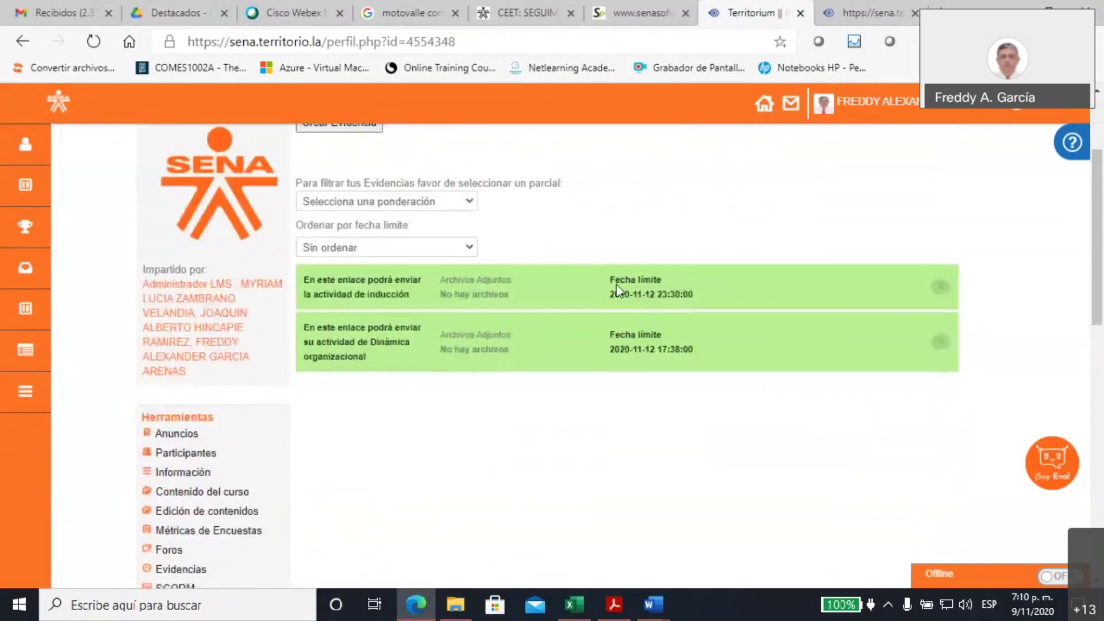
left_click(389, 294)
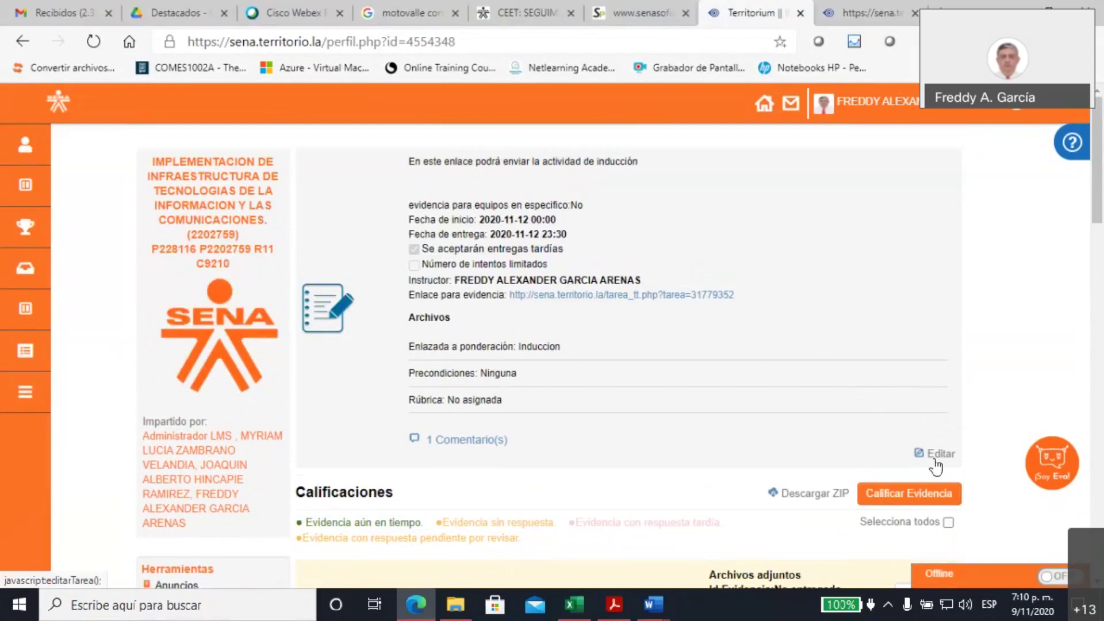
left_click(939, 455)
left_click(547, 271)
left_click(512, 346)
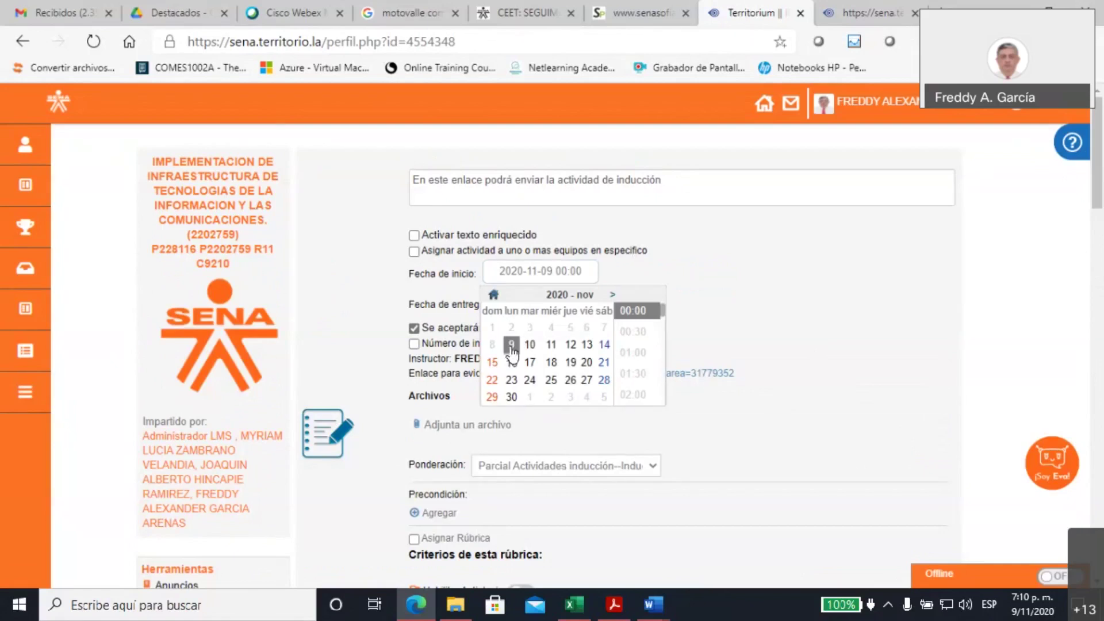
scroll(641, 339, "down", 3)
scroll(642, 343, "down", 5)
scroll(641, 341, "down", 8)
scroll(640, 341, "down", 2)
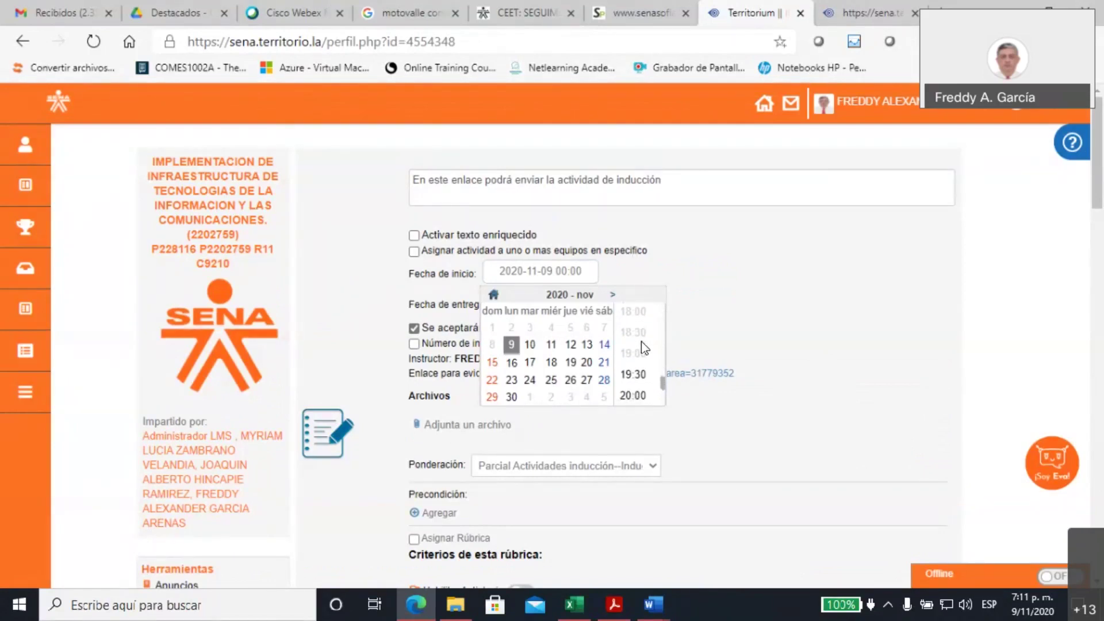
left_click(783, 381)
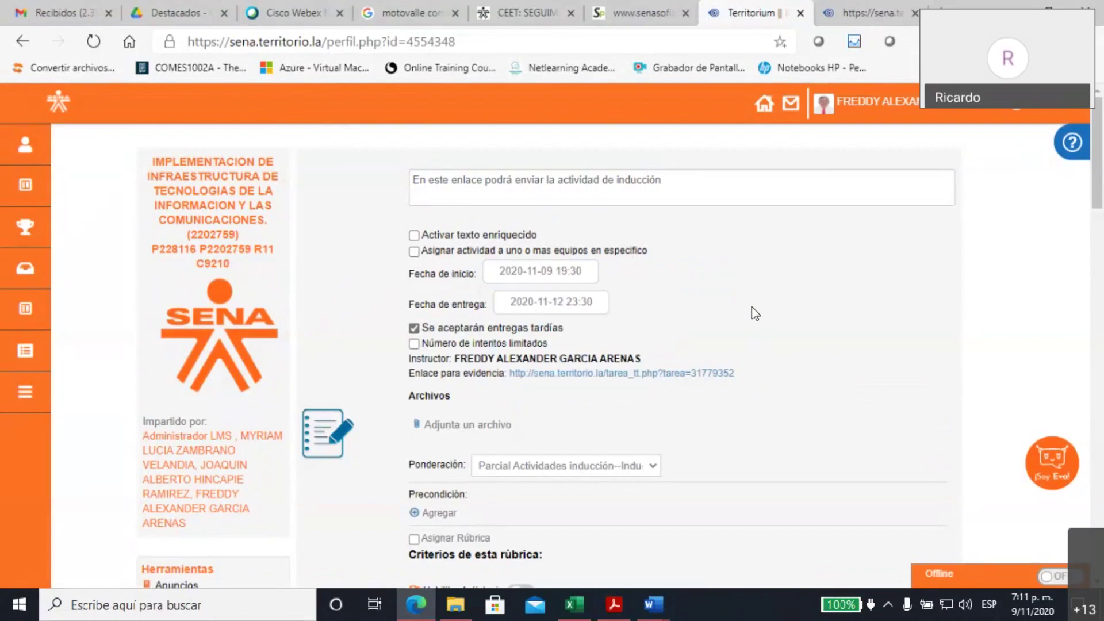
scroll(765, 303, "down", 5)
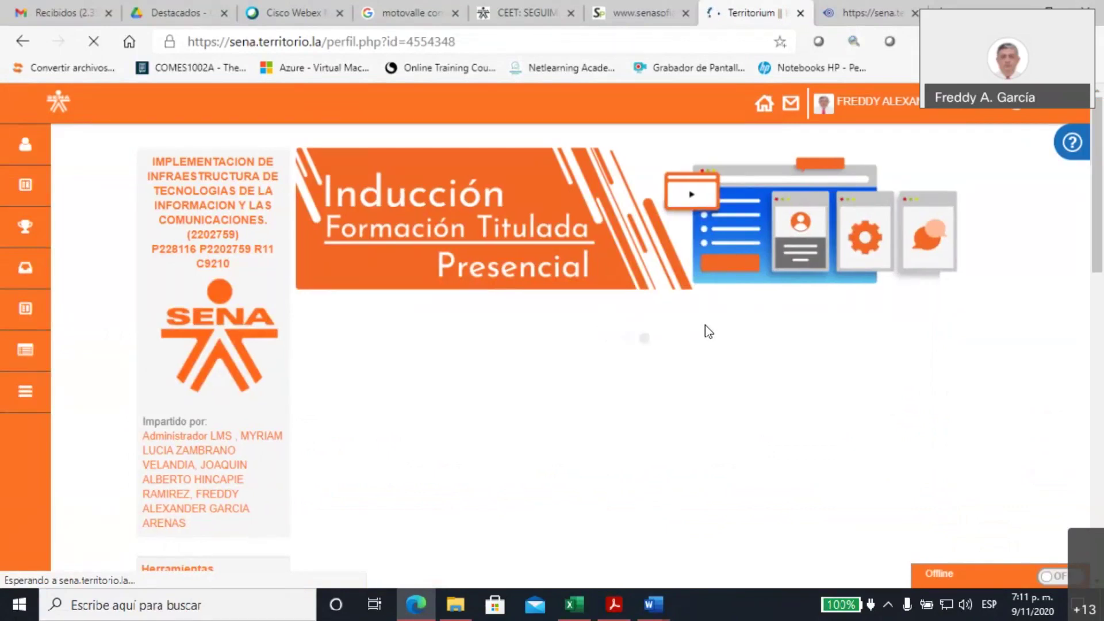
Reopen the course Evidencias list showing both activities due 2020-11-12
scroll(705, 327, "down", 1)
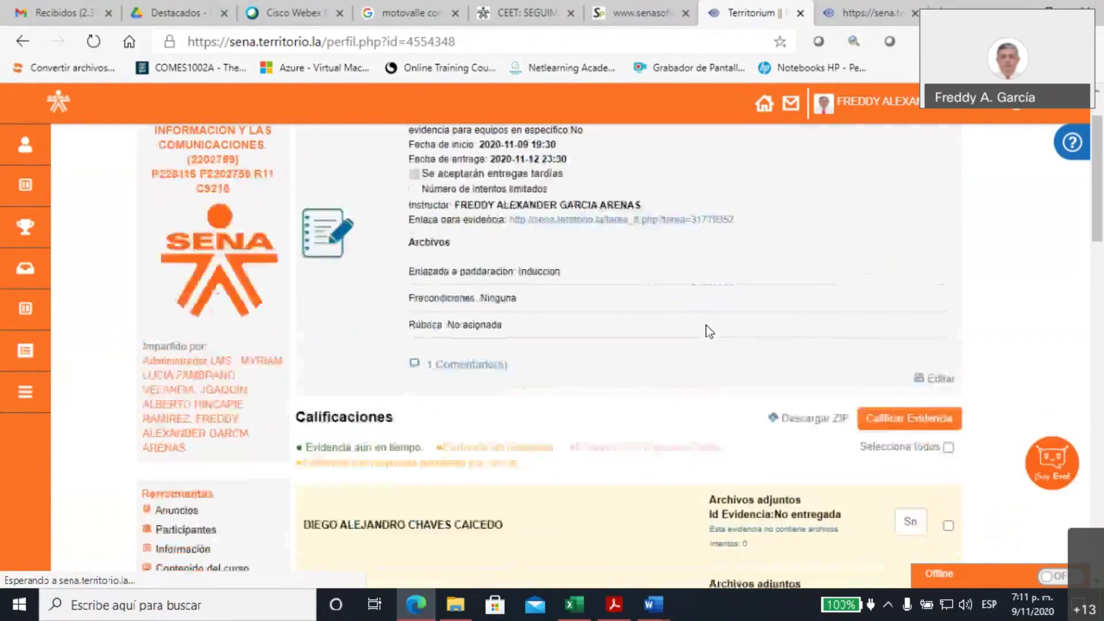
scroll(709, 331, "down", 2)
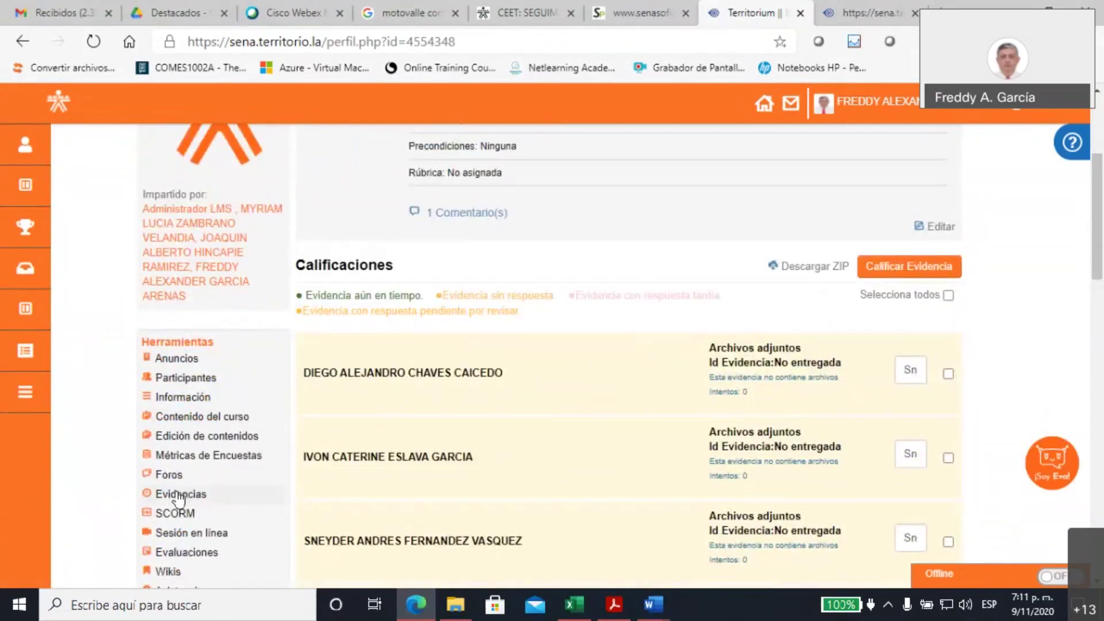
left_click(179, 495)
scroll(631, 299, "down", 1)
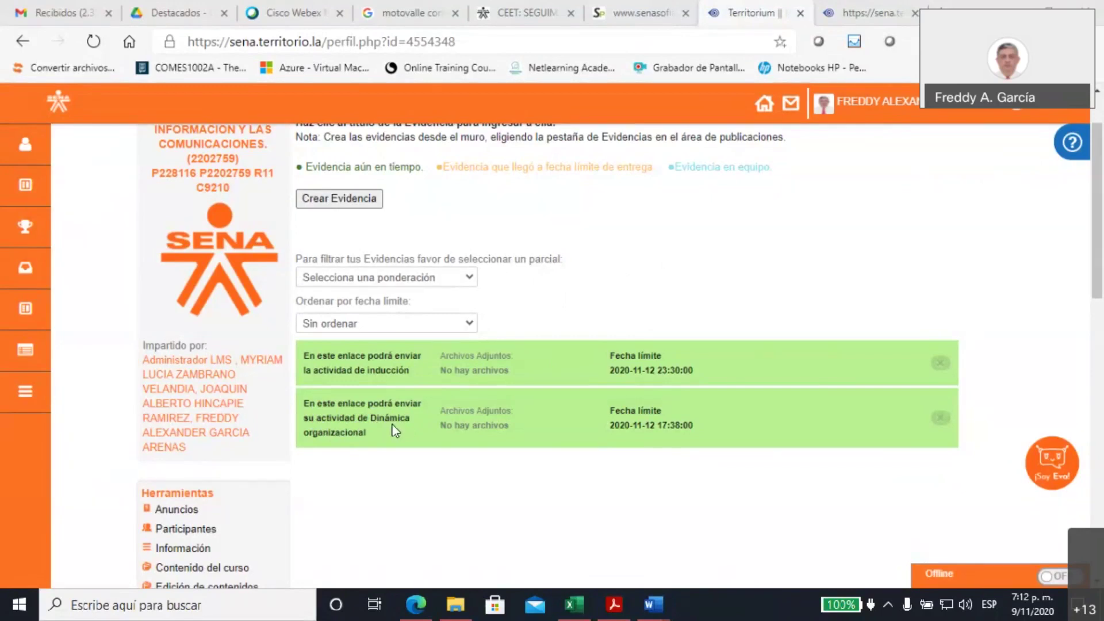
Scroll through the GUIA1 induction guide's example answers in Word, then close the document
left_click(590, 554)
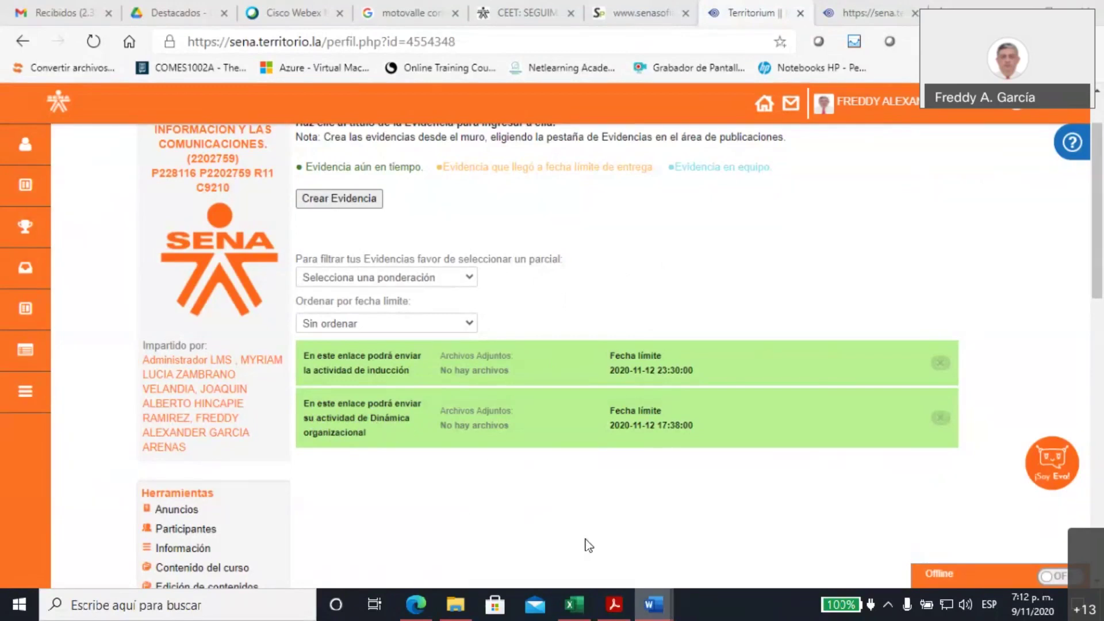
scroll(551, 375, "up", 10)
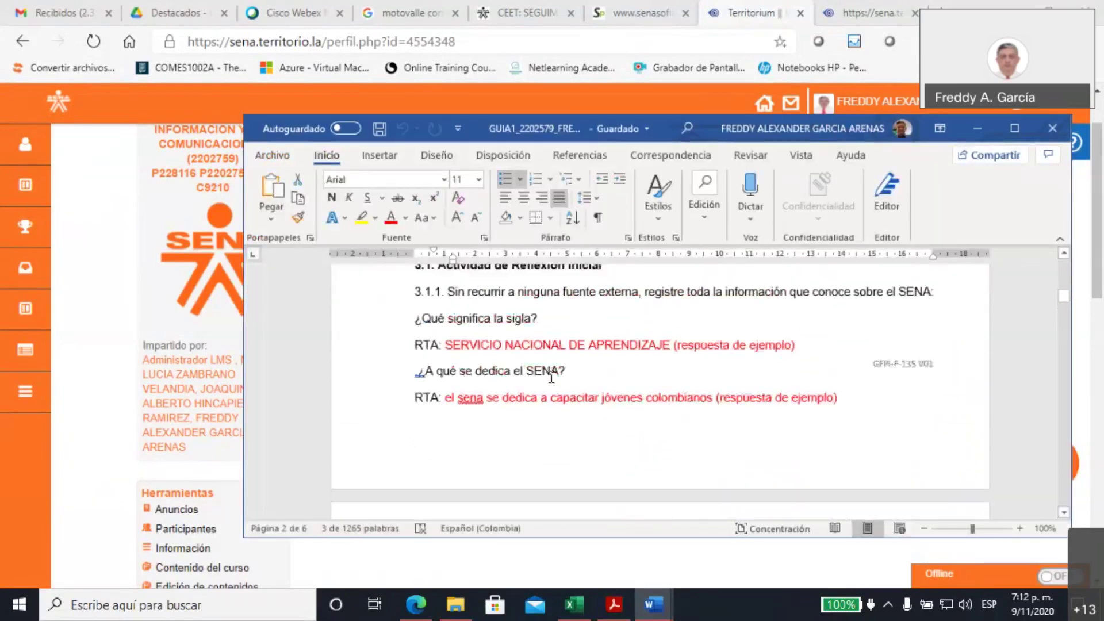
scroll(551, 375, "up", 5)
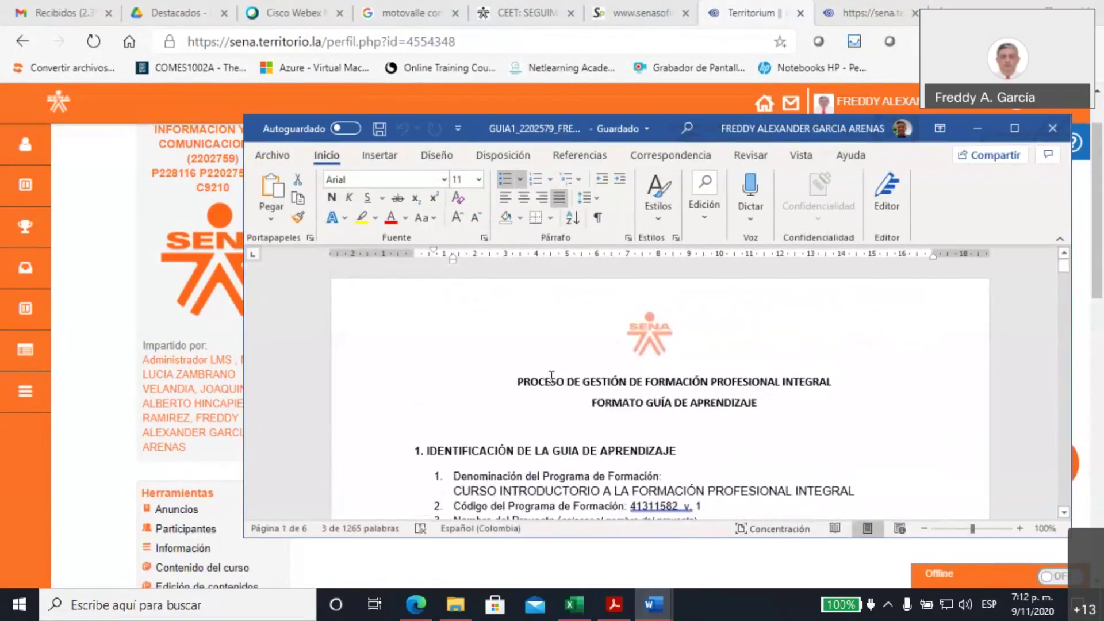
scroll(551, 375, "down", 1)
scroll(551, 375, "down", 12)
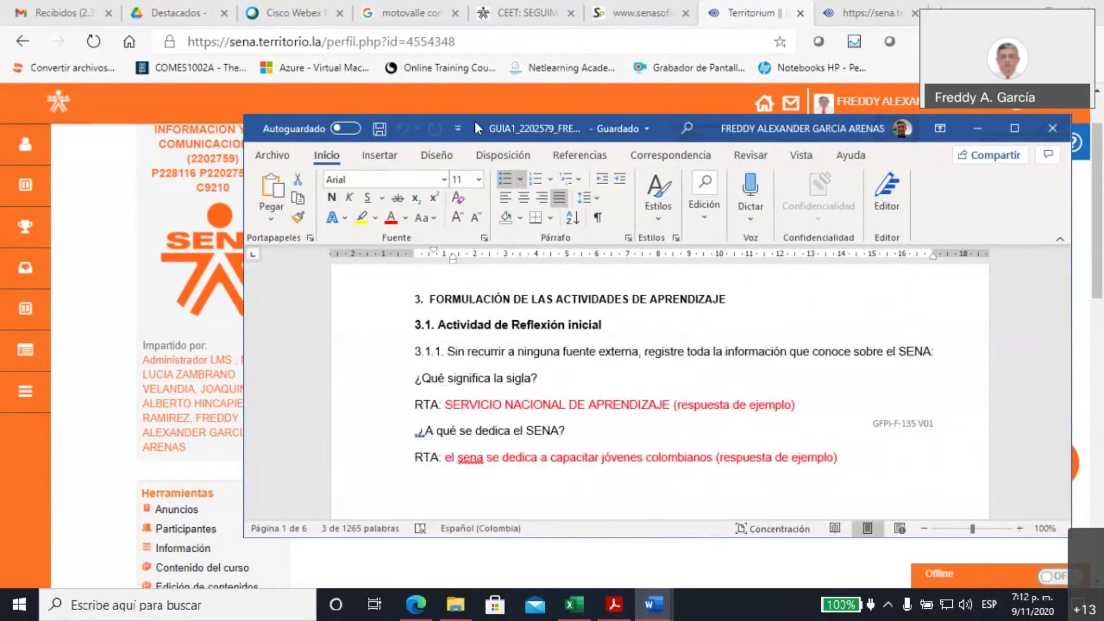
left_click_drag(474, 121, 276, 155)
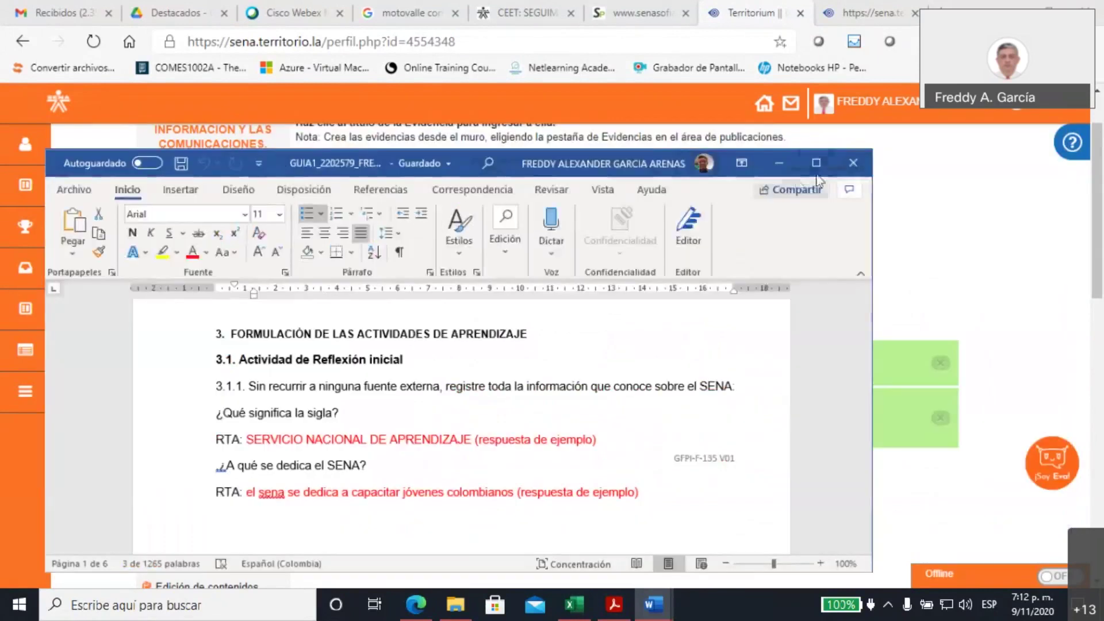
left_click(855, 164)
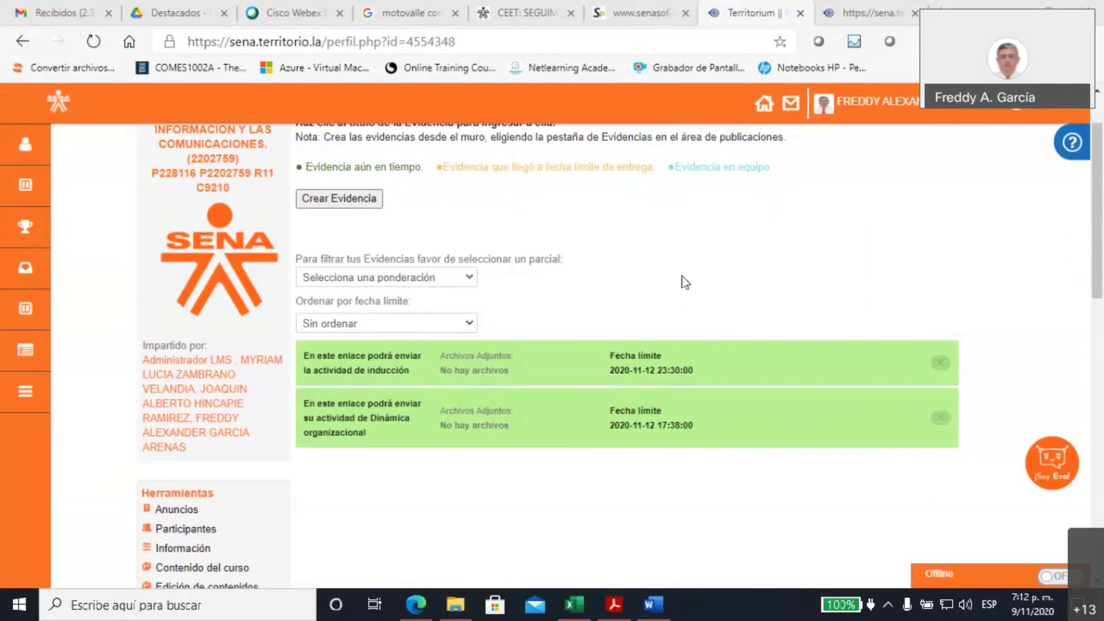
Open the 'En este enlace podrá enviar la actividad de inducción' evidence from the top of Evidencias
scroll(684, 281, "up", 2)
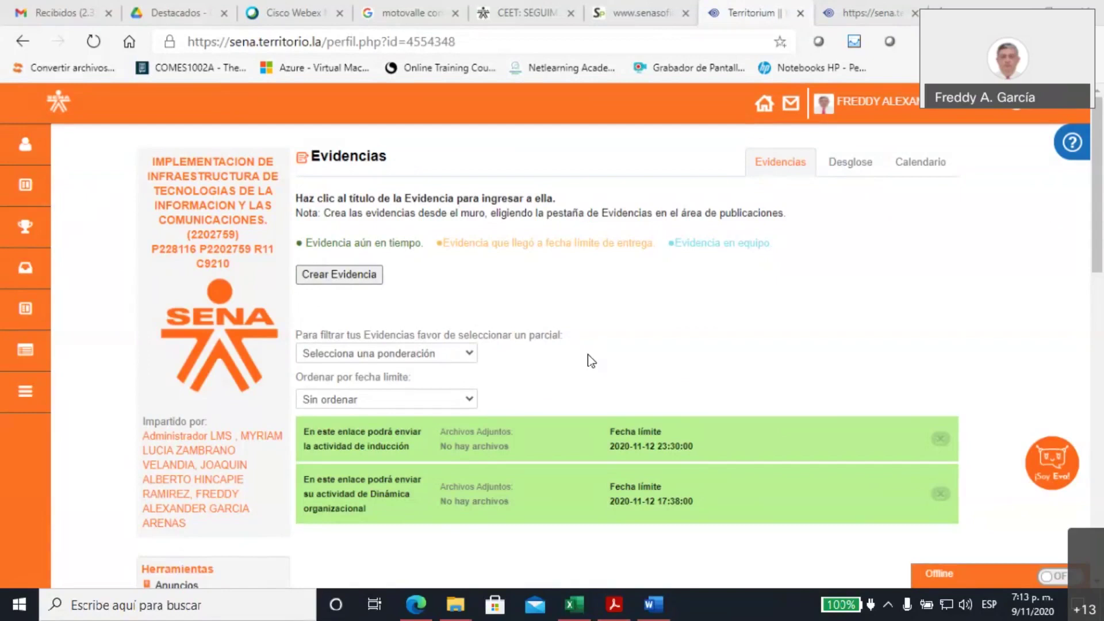
left_click(399, 443)
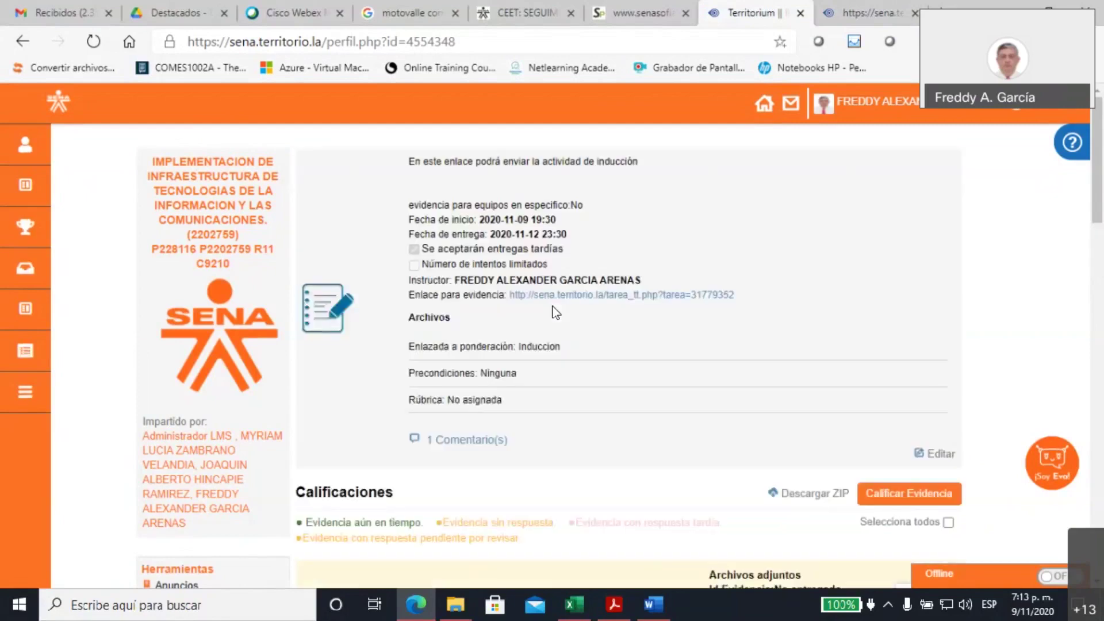
left_click_drag(531, 219, 556, 220)
mouse_move(1029, 613)
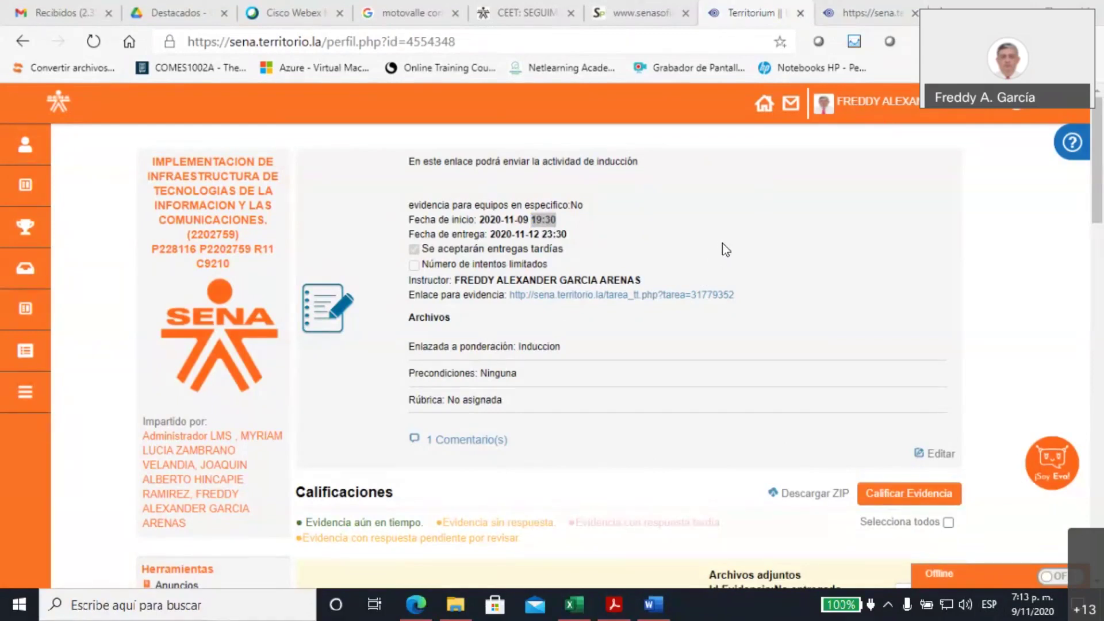
left_click_drag(489, 234, 611, 234)
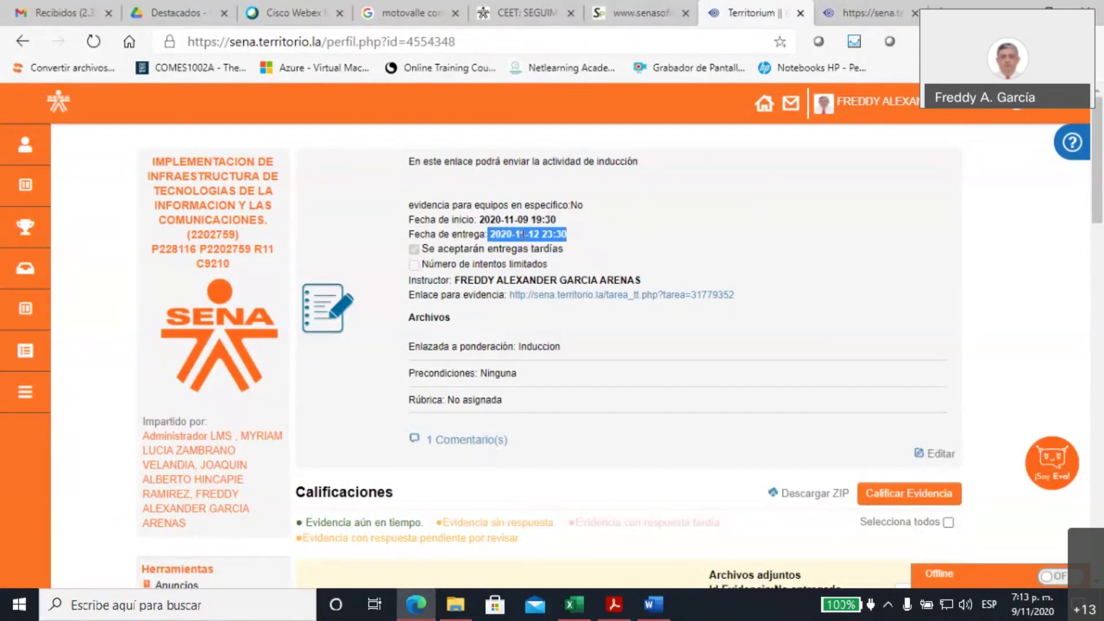
double_click(518, 233)
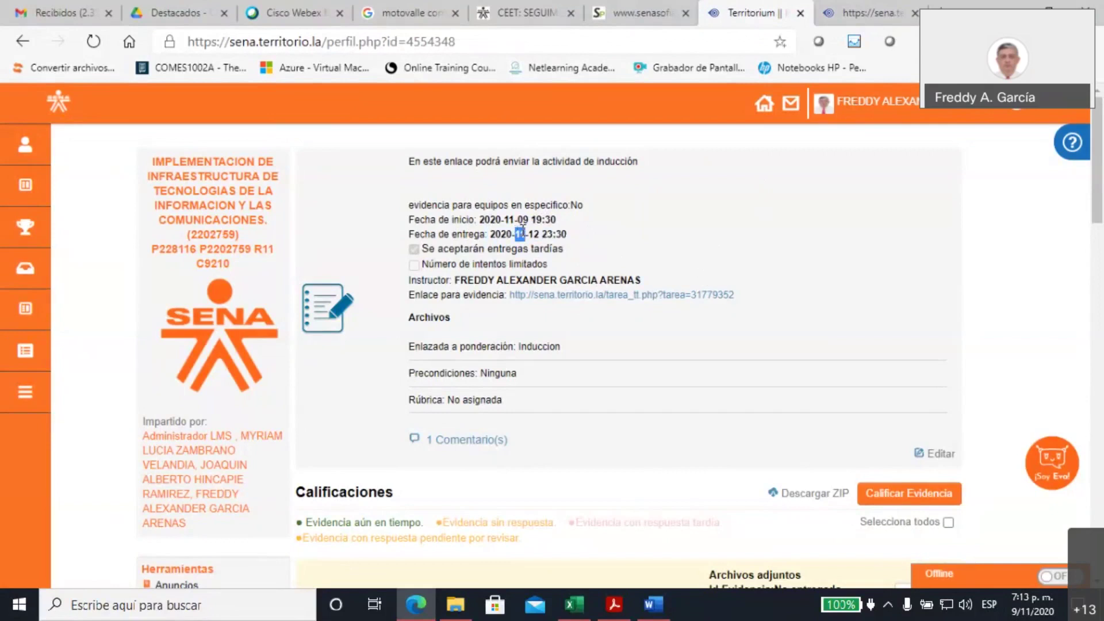
left_click_drag(533, 234, 539, 234)
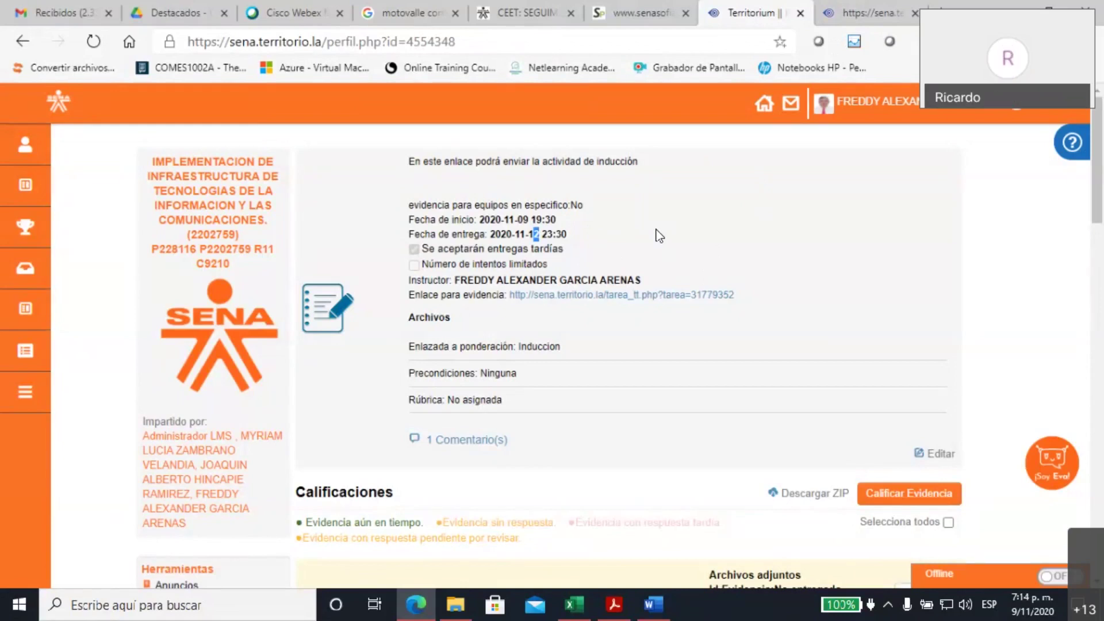
left_click_drag(597, 162, 649, 167)
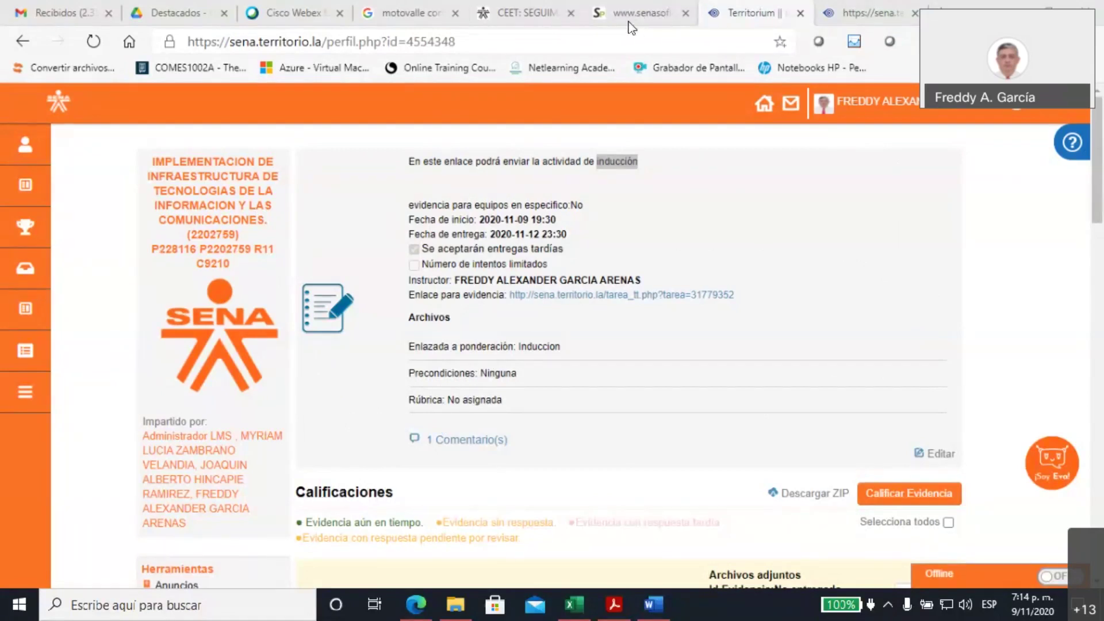
left_click(737, 140)
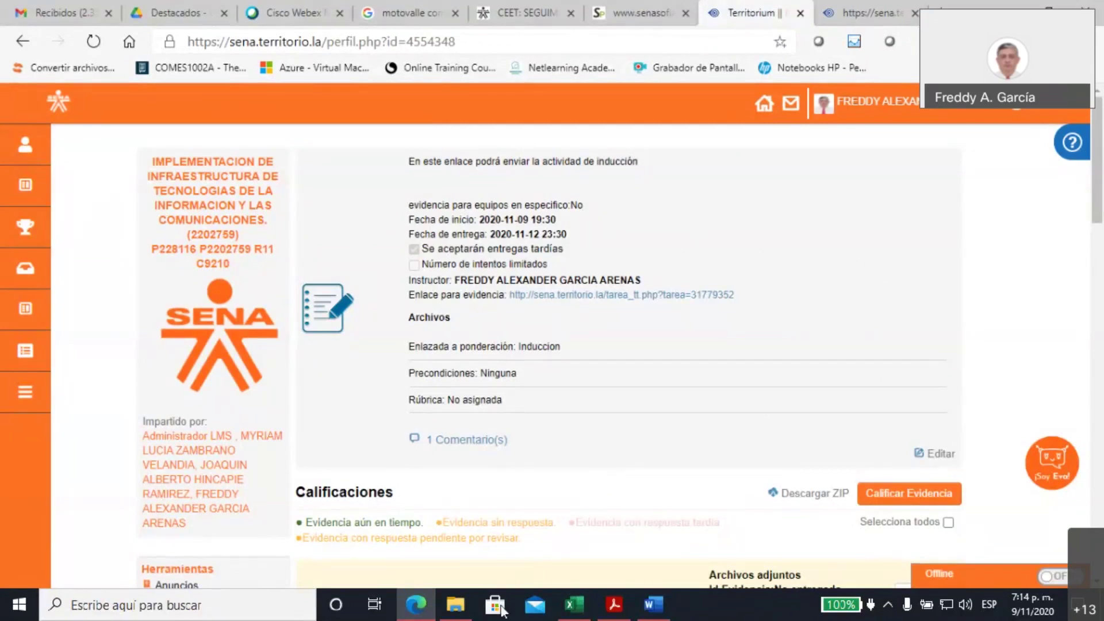
Restore and close the Ejercicio contextualizacion Word document, revealing the induccion folder
left_click(648, 608)
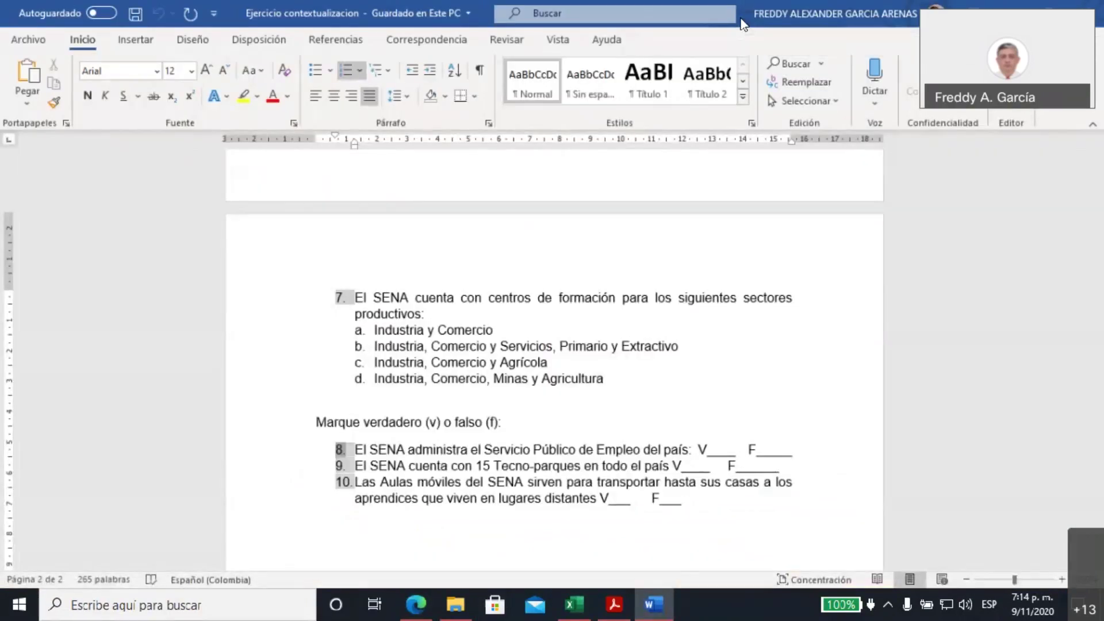
left_click_drag(742, 24, 499, 330)
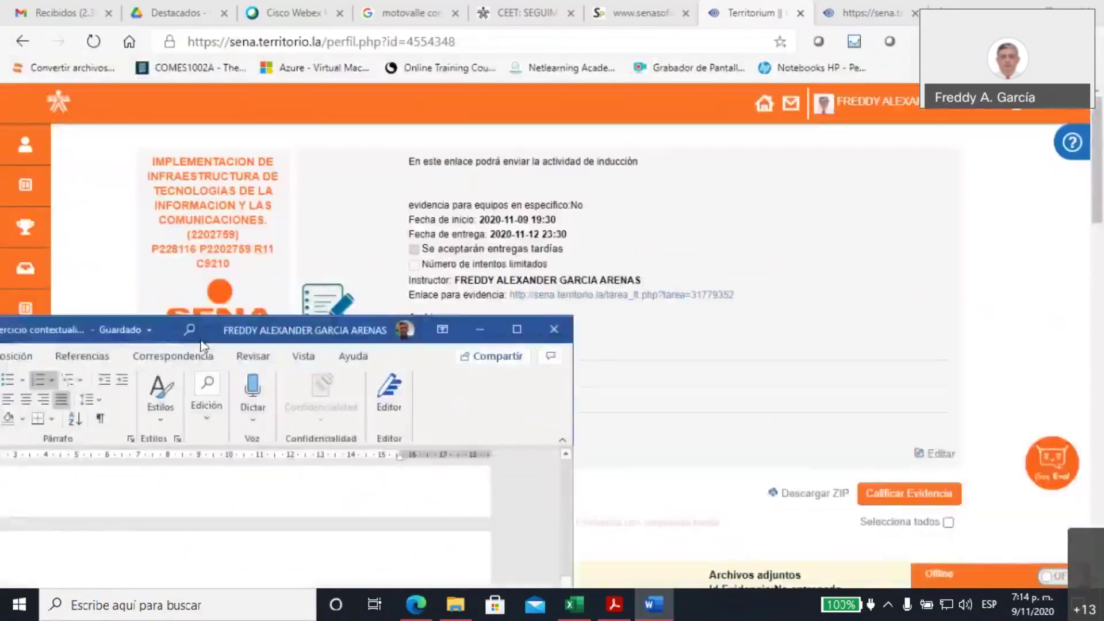
left_click(554, 330)
left_click(456, 603)
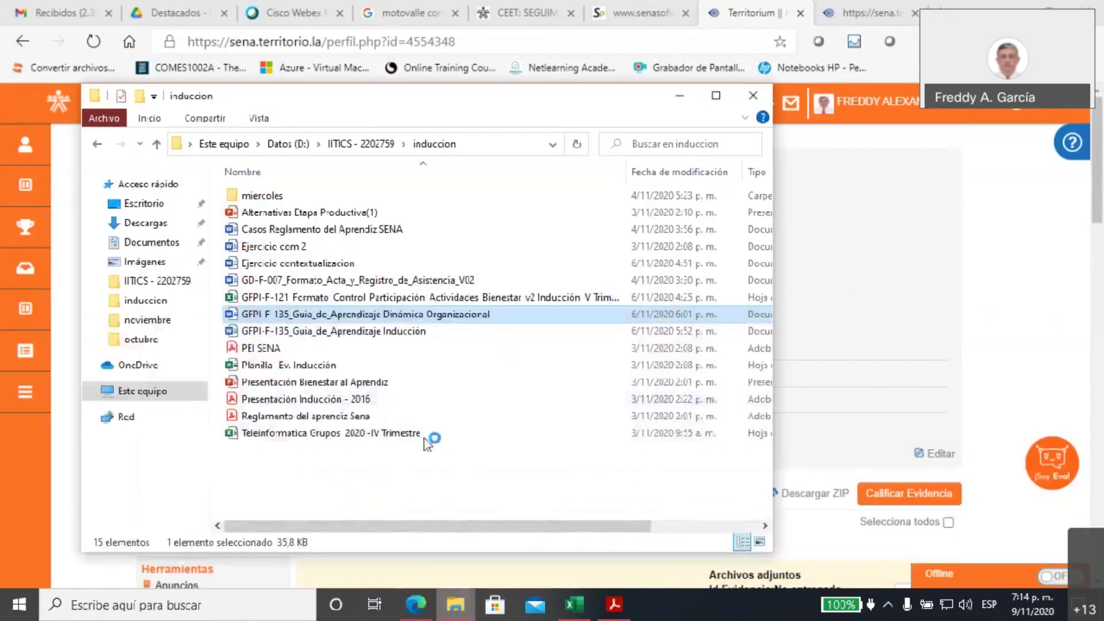
Open GFPI-F-135_Guia_de_Aprendizaje Inducción from the induccion folder in Word
double_click(401, 332)
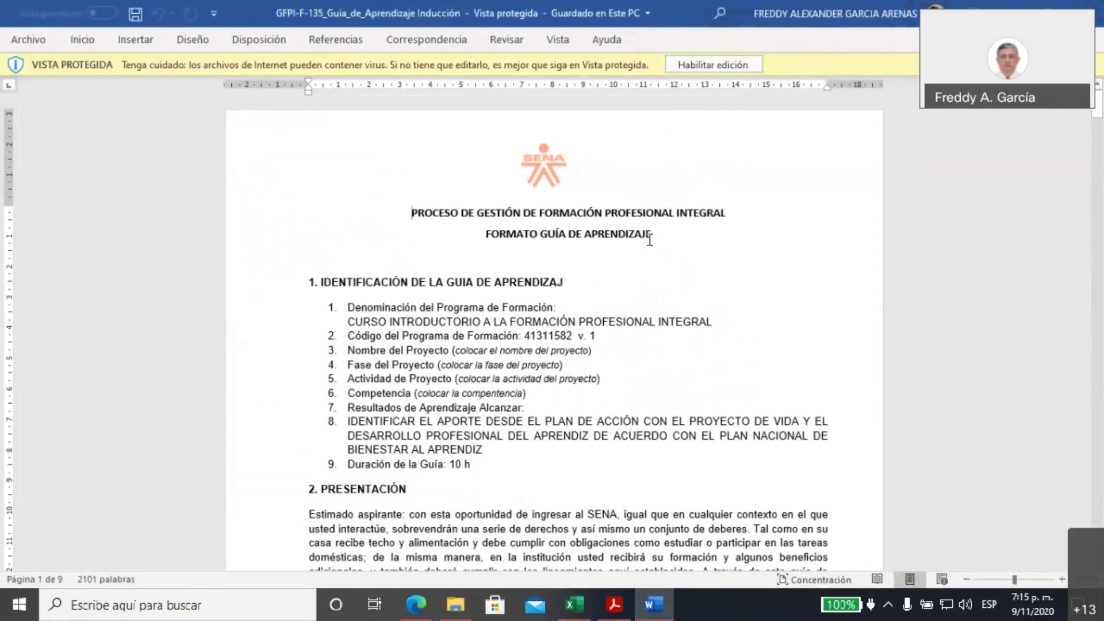
Enable editing on the GFPI-F-135 induction guide and scroll down to section 3.1.1
left_click(681, 64)
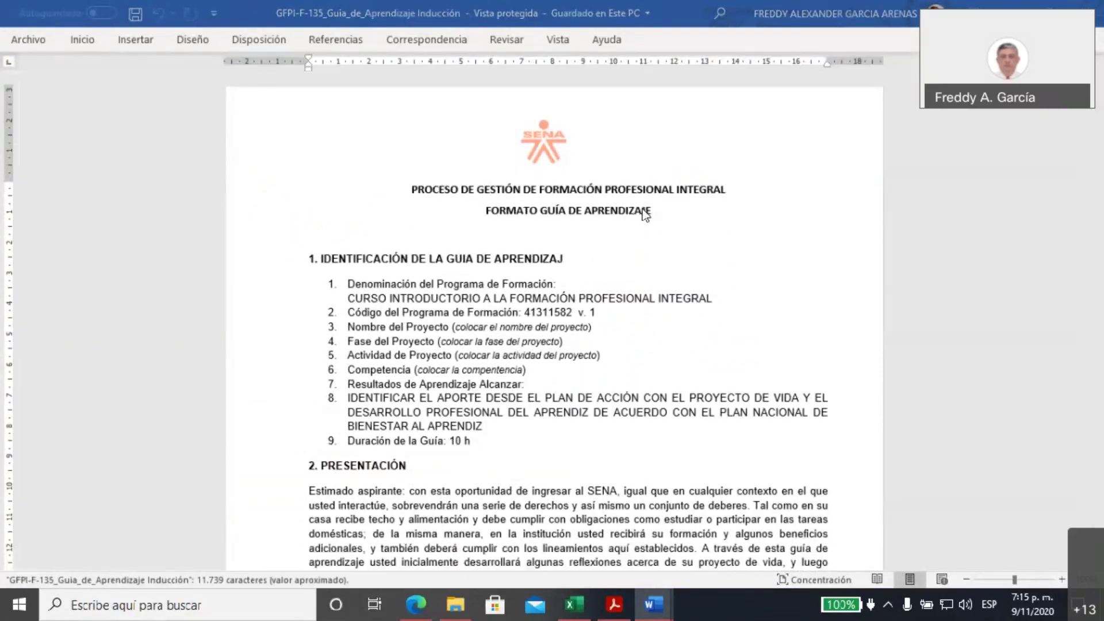
scroll(462, 276, "down", 5)
scroll(462, 276, "up", 2)
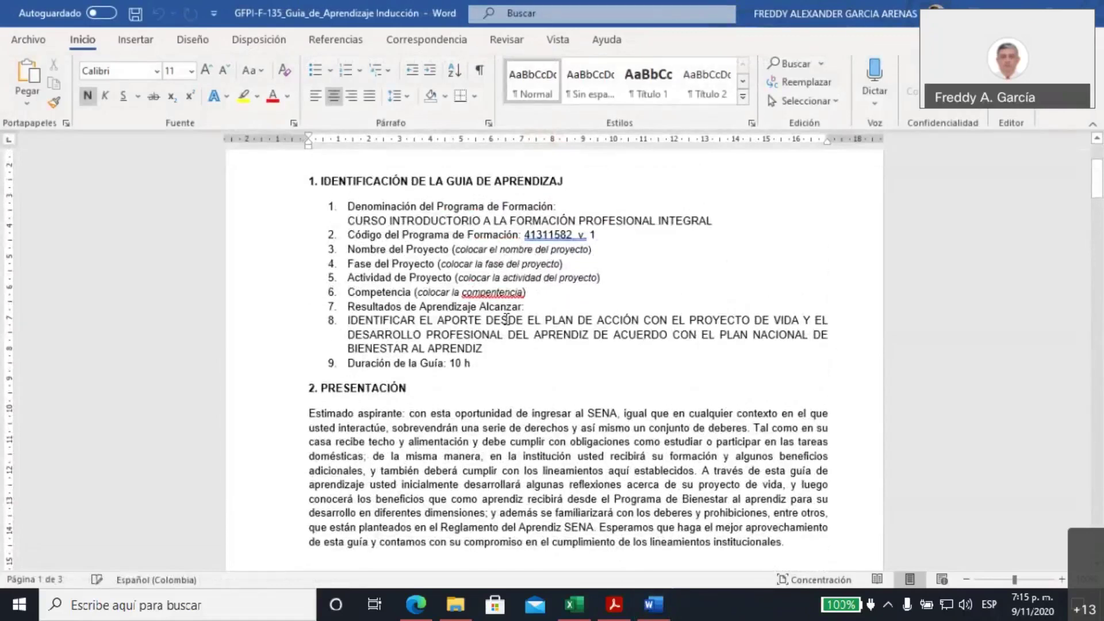
scroll(569, 283, "down", 2)
scroll(568, 284, "down", 6)
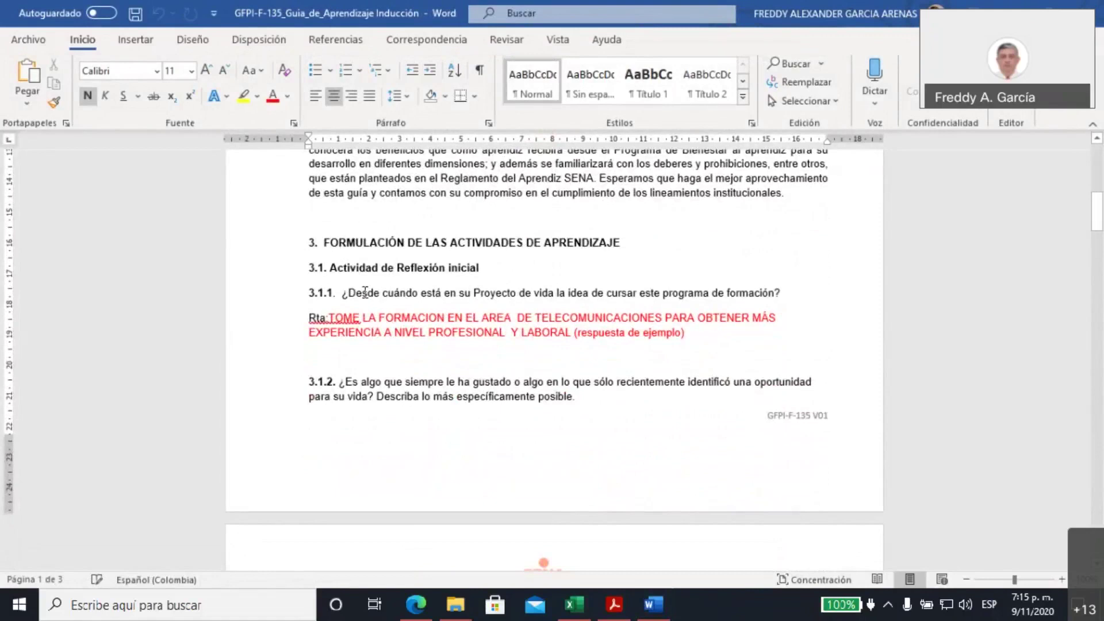
Highlight question 3.1.1 and then its red example answer, clearing each selection afterwards
left_click(329, 316)
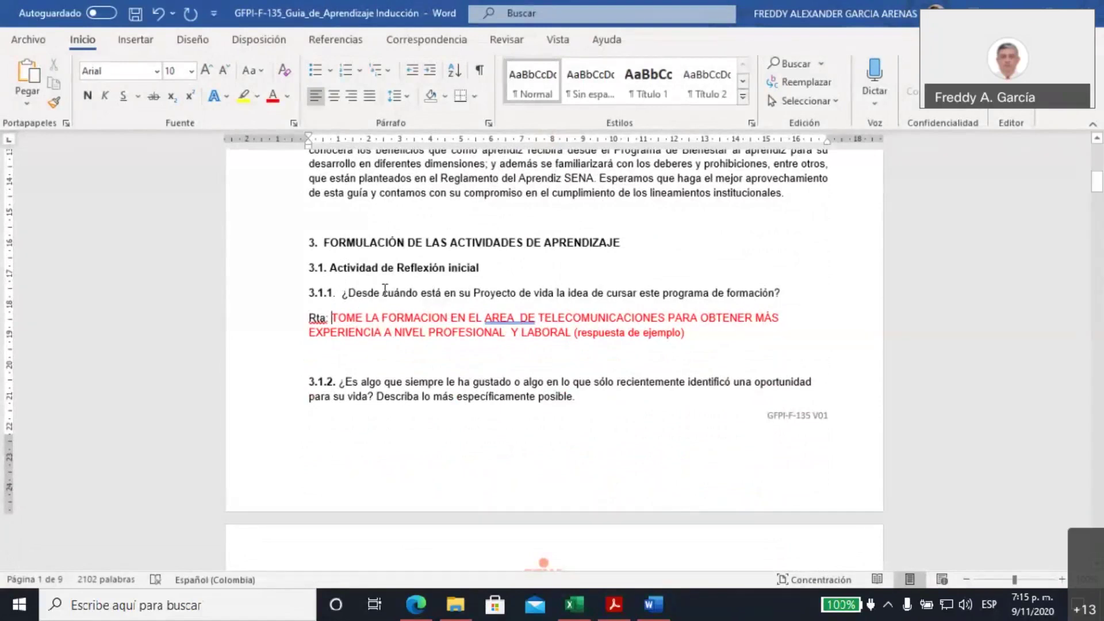
left_click_drag(387, 293, 498, 299)
left_click_drag(734, 282, 773, 292)
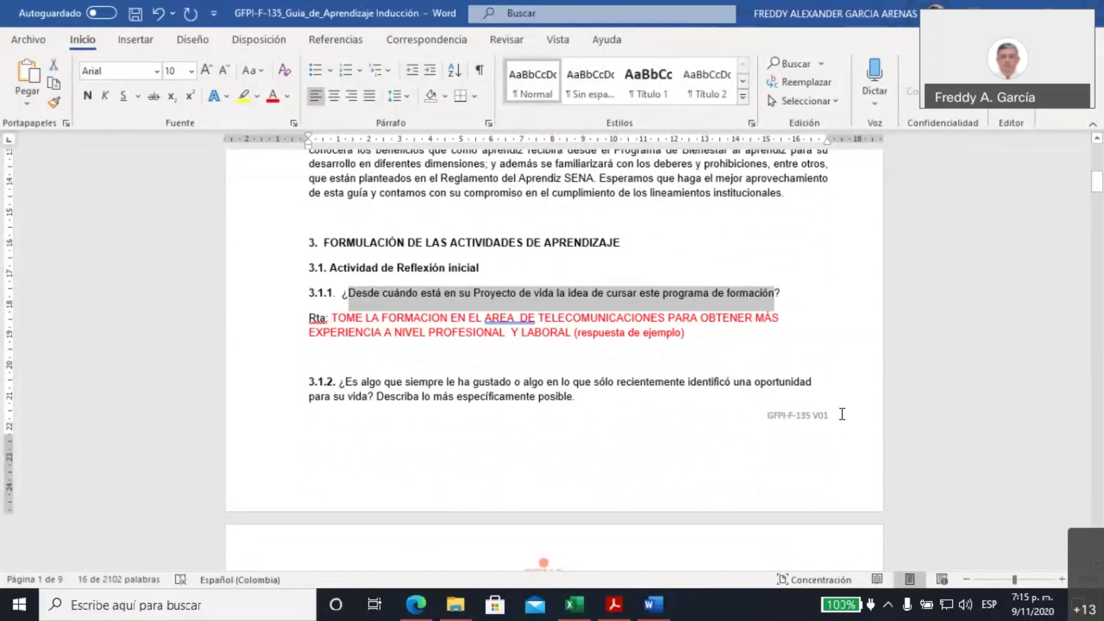
left_click(395, 333)
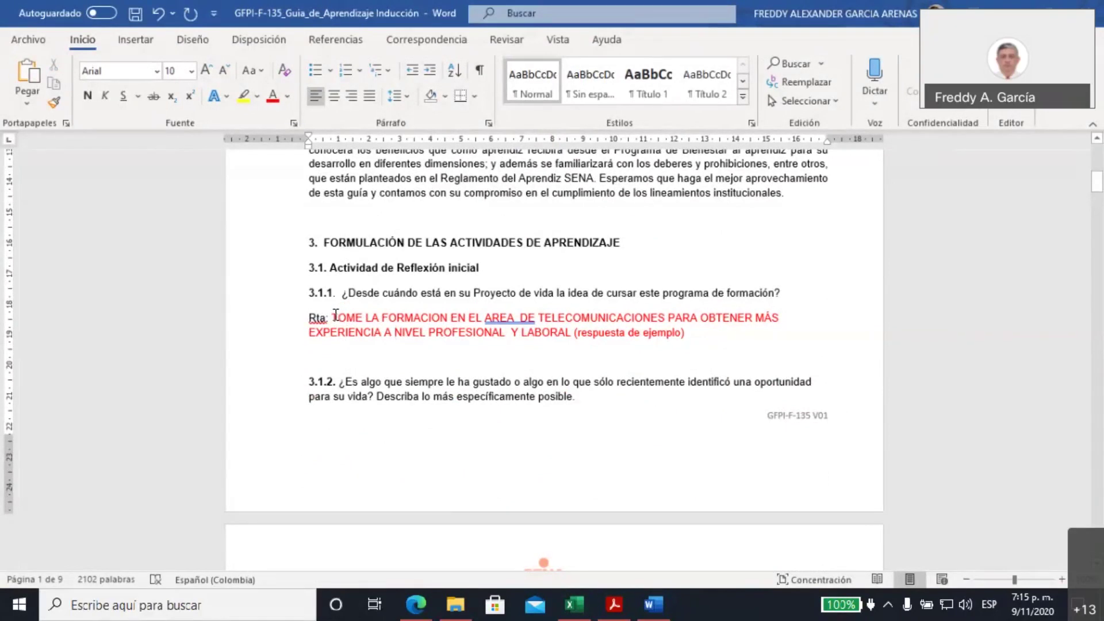
left_click_drag(336, 316, 573, 329)
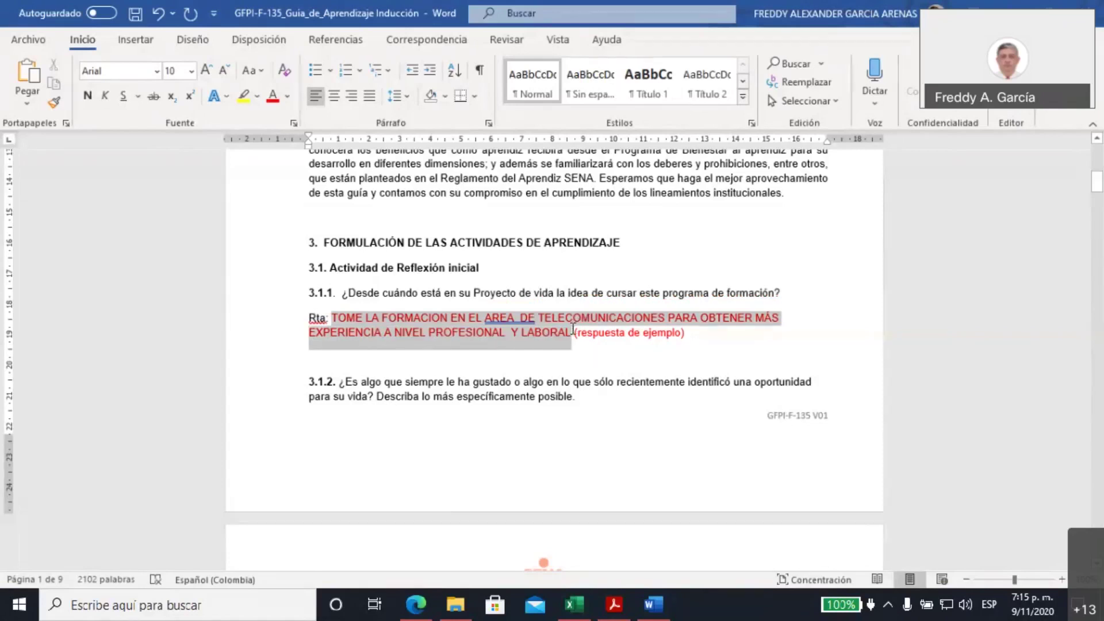
left_click(353, 328)
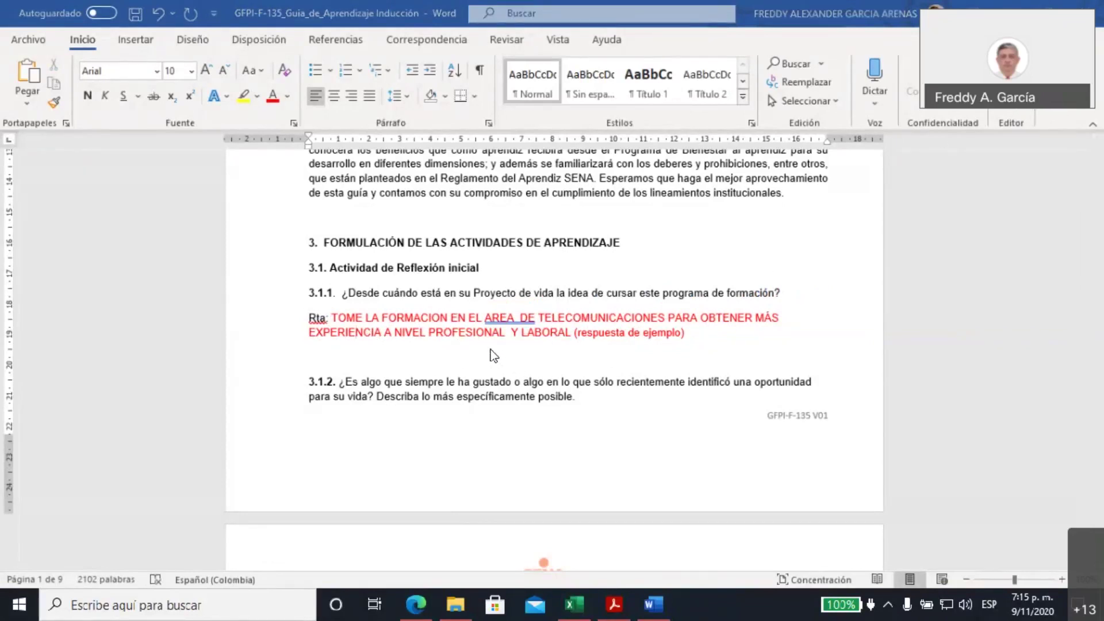
scroll(493, 354, "down", 5)
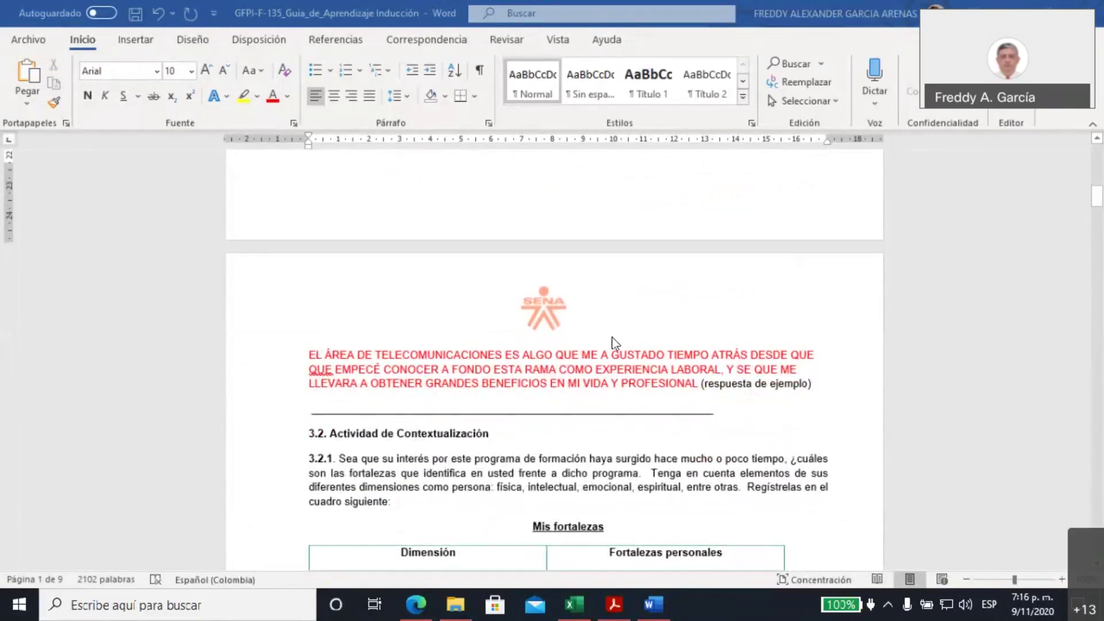
Scroll through page 2 past the Mis fortalezas table to section 3.2.2 DOFA Personal
scroll(618, 341, "down", 5)
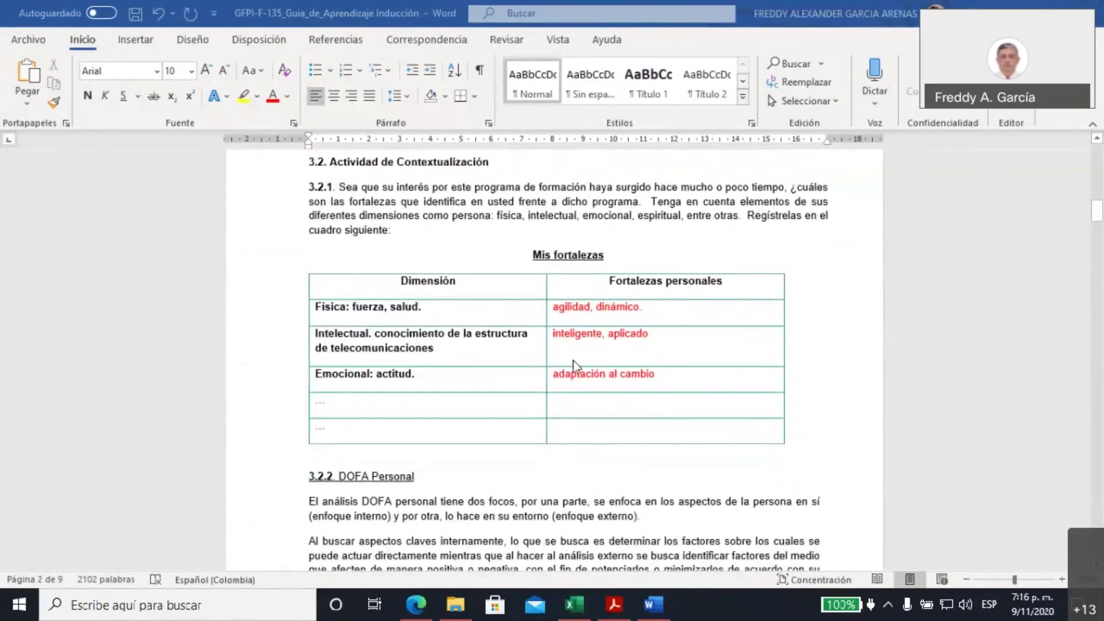
scroll(541, 328, "up", 1)
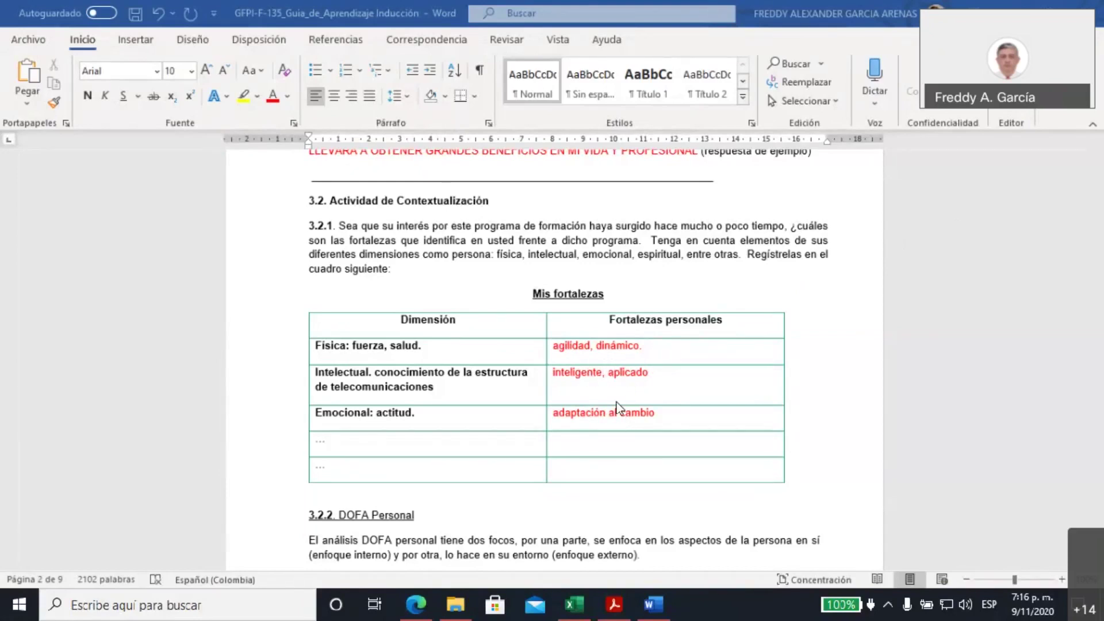
scroll(617, 406, "down", 5)
scroll(617, 407, "down", 2)
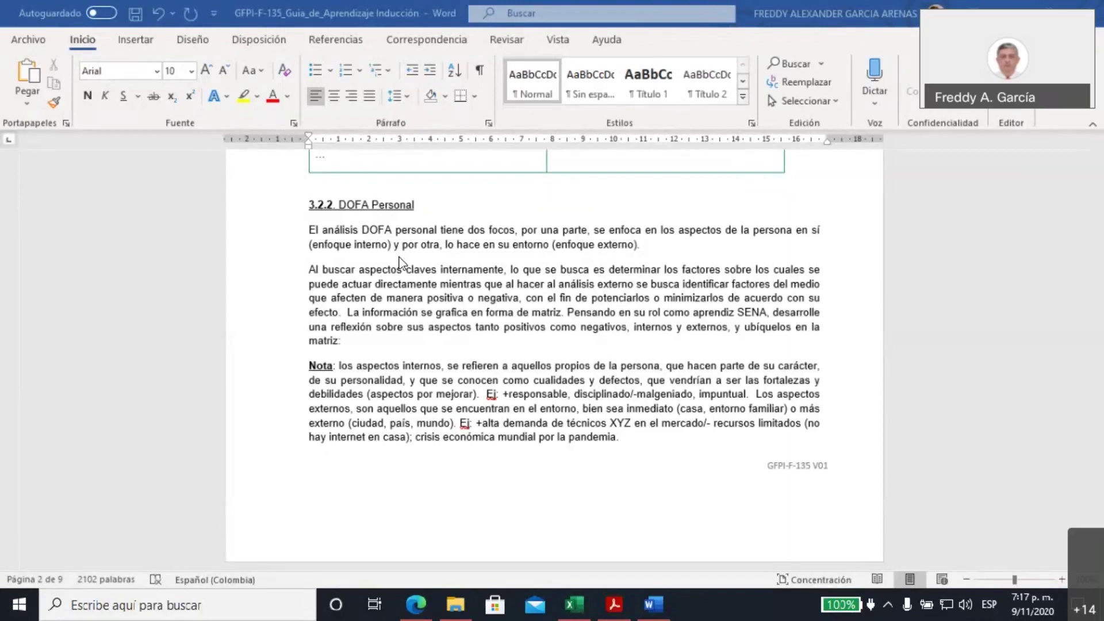
Highlight the Nota paragraph on internal and external aspects, then go to the DOFA matrix's DEBILIDADES heading
left_click(313, 270)
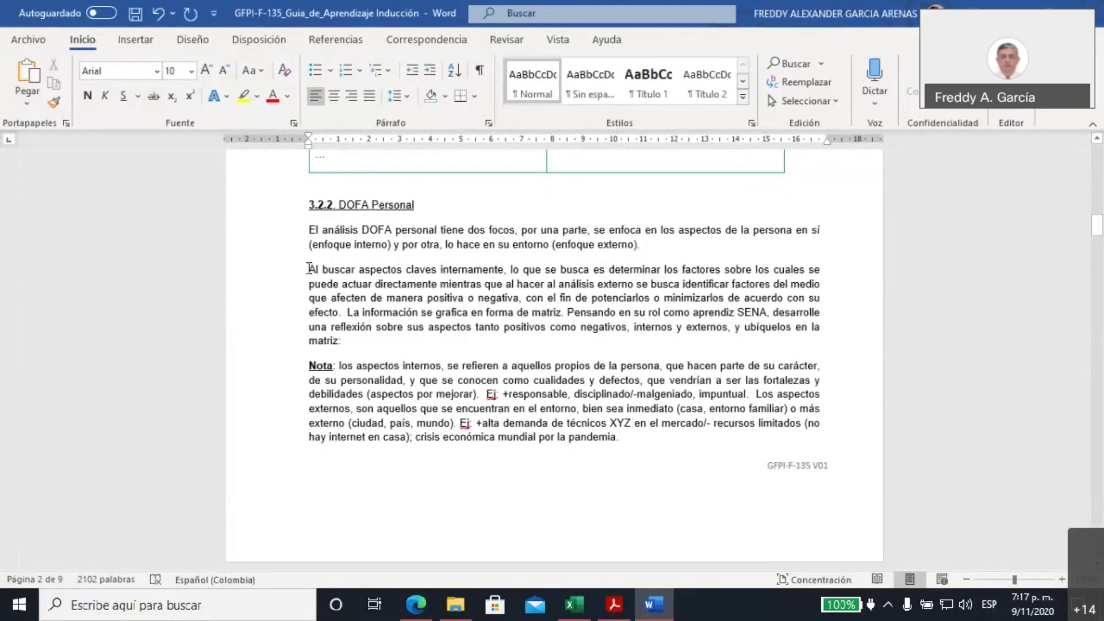
left_click_drag(311, 269, 622, 436)
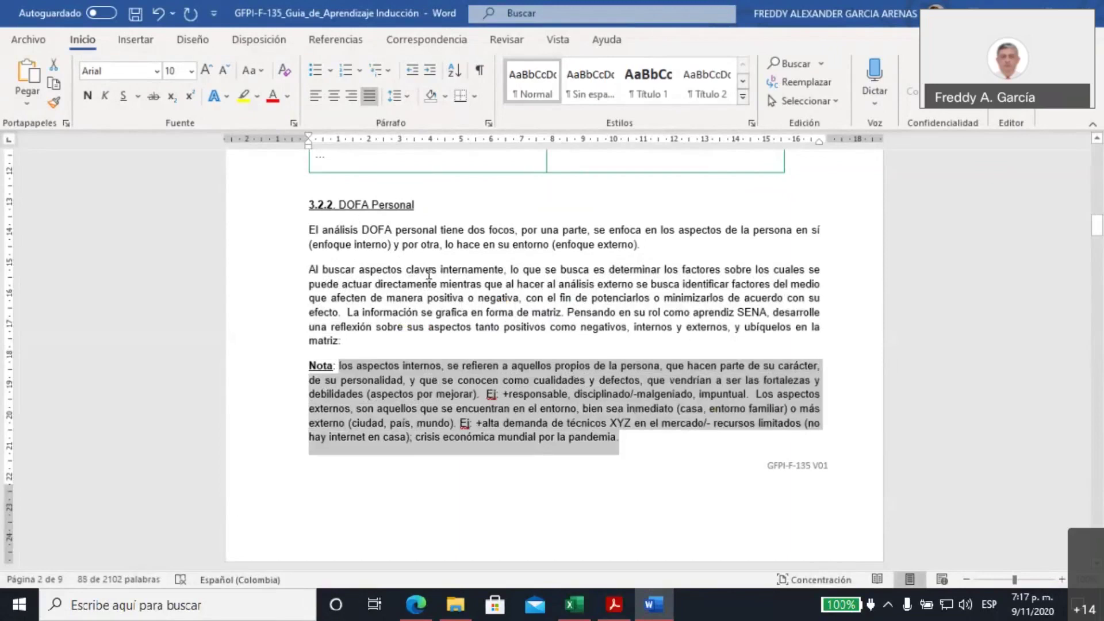
scroll(480, 288, "down", 2)
scroll(481, 287, "down", 10)
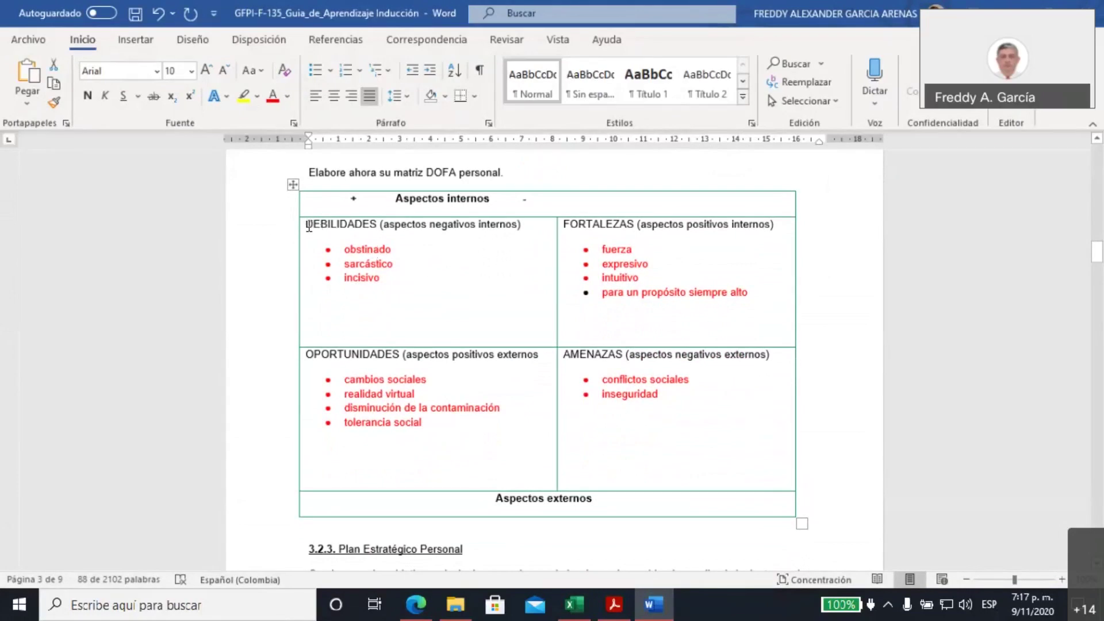
left_click_drag(306, 224, 312, 225)
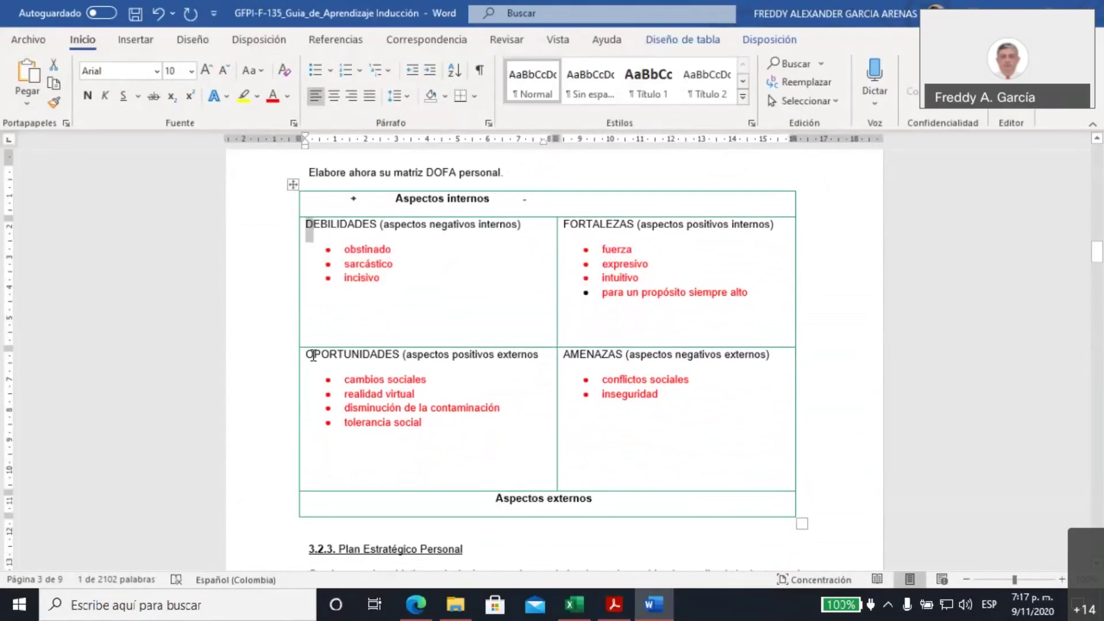
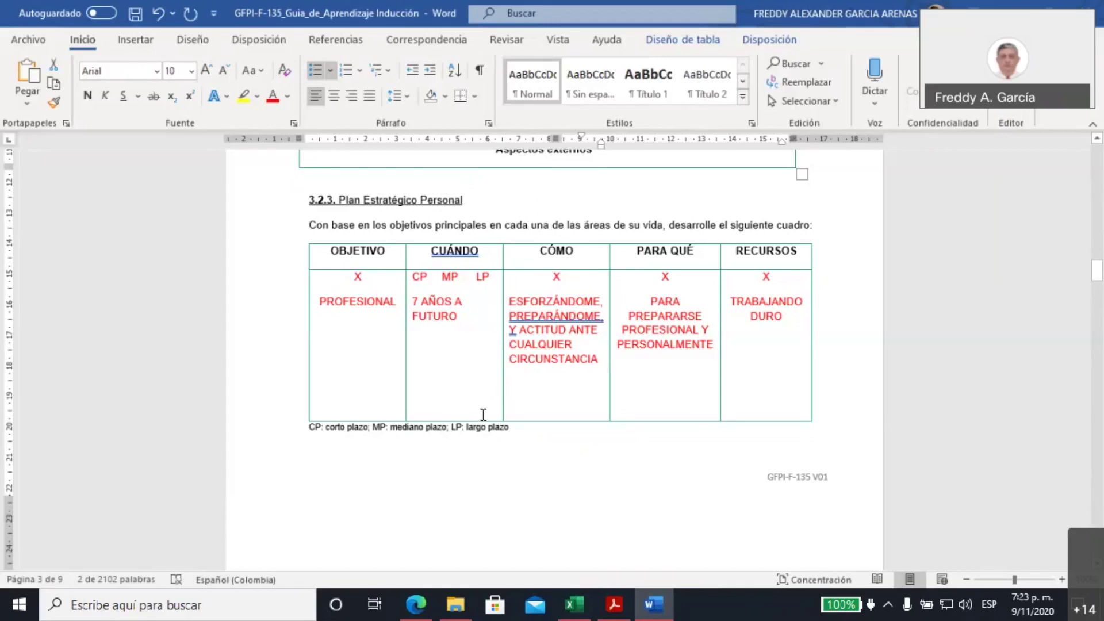
left_click_drag(325, 428, 367, 428)
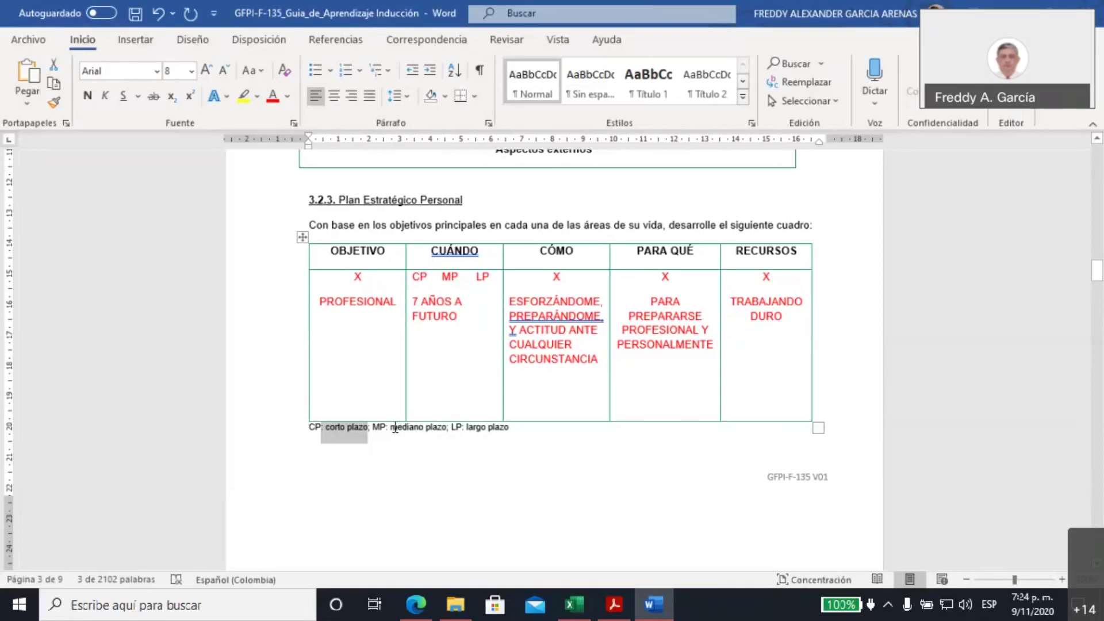
left_click_drag(393, 427, 509, 426)
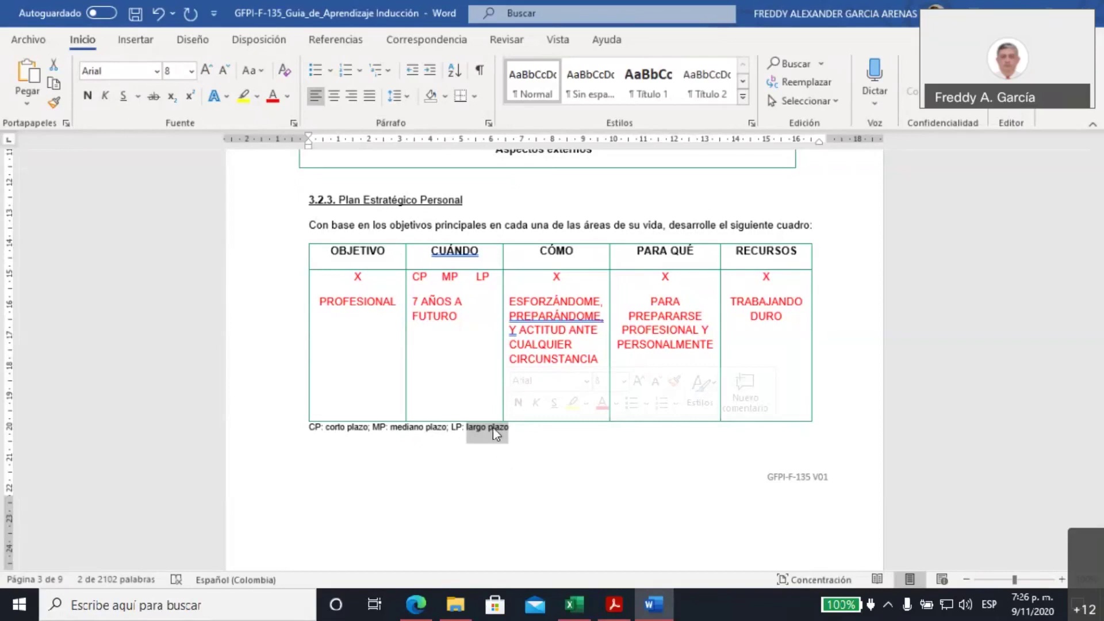
On page 4, highlight the 3.3 Actividades heading and 'Reglamento del aprendiz SENA' in 3.3.1
scroll(432, 357, "down", 3)
scroll(427, 352, "down", 7)
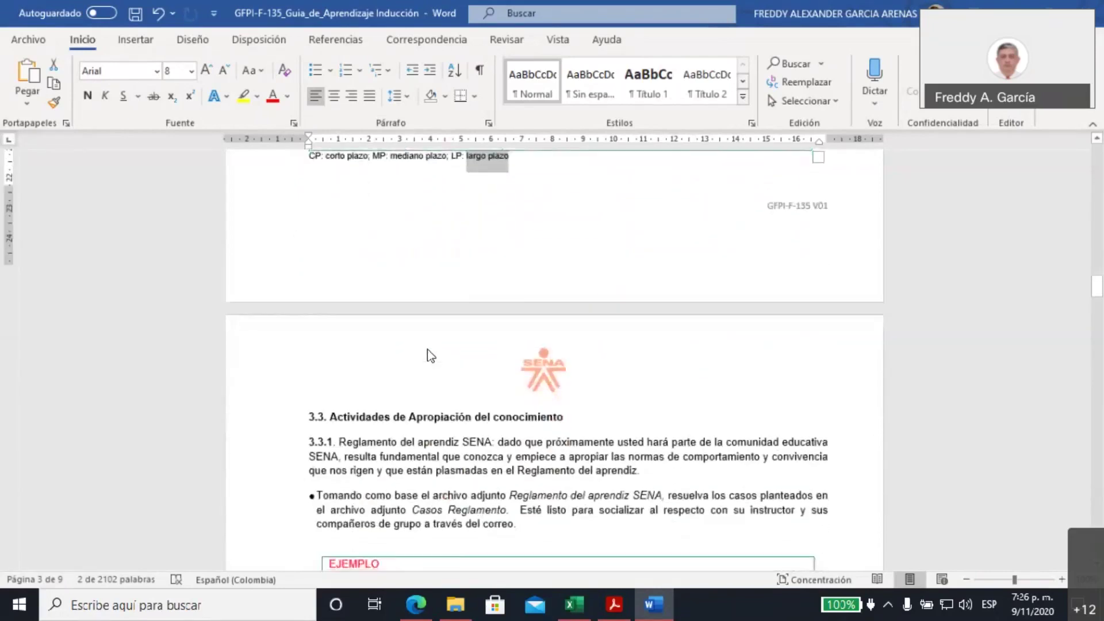
scroll(429, 352, "up", 10)
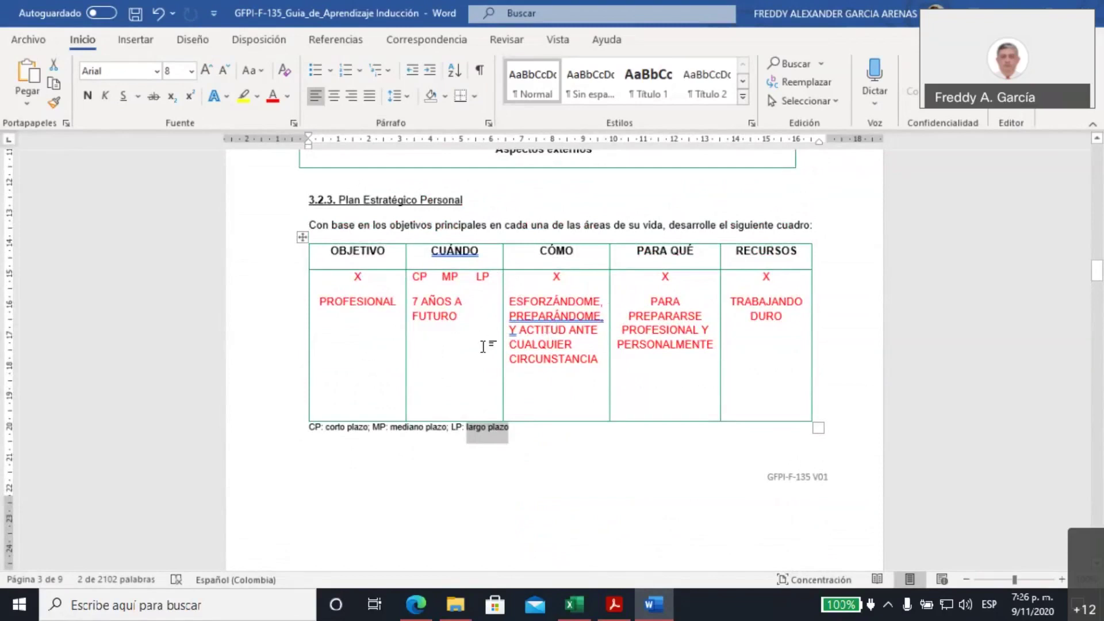
scroll(486, 345, "down", 10)
scroll(484, 343, "down", 3)
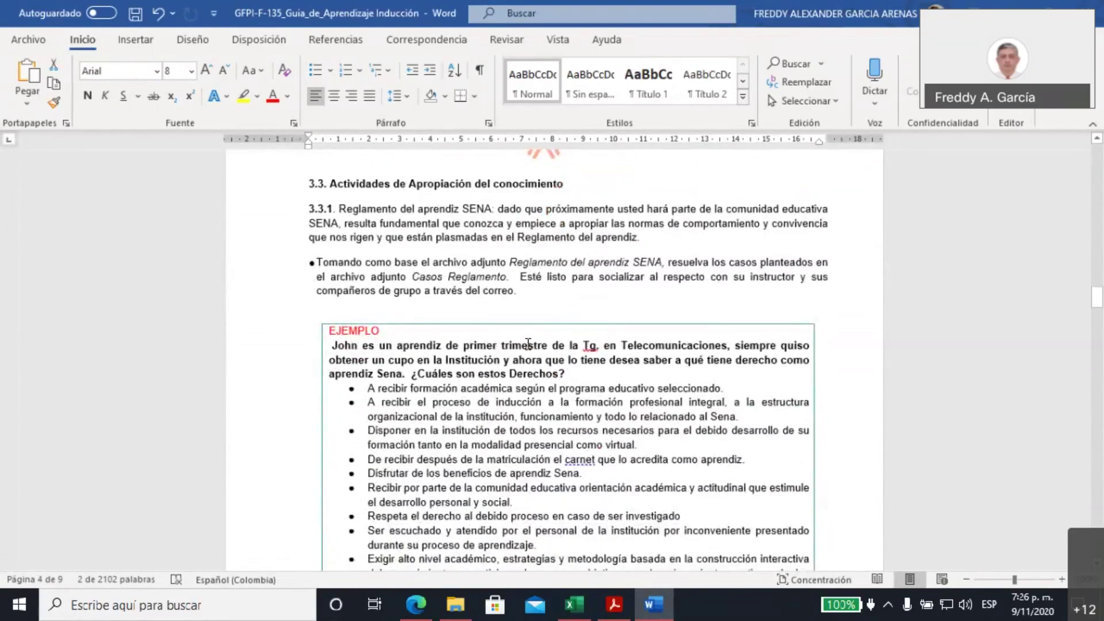
scroll(528, 344, "up", 2)
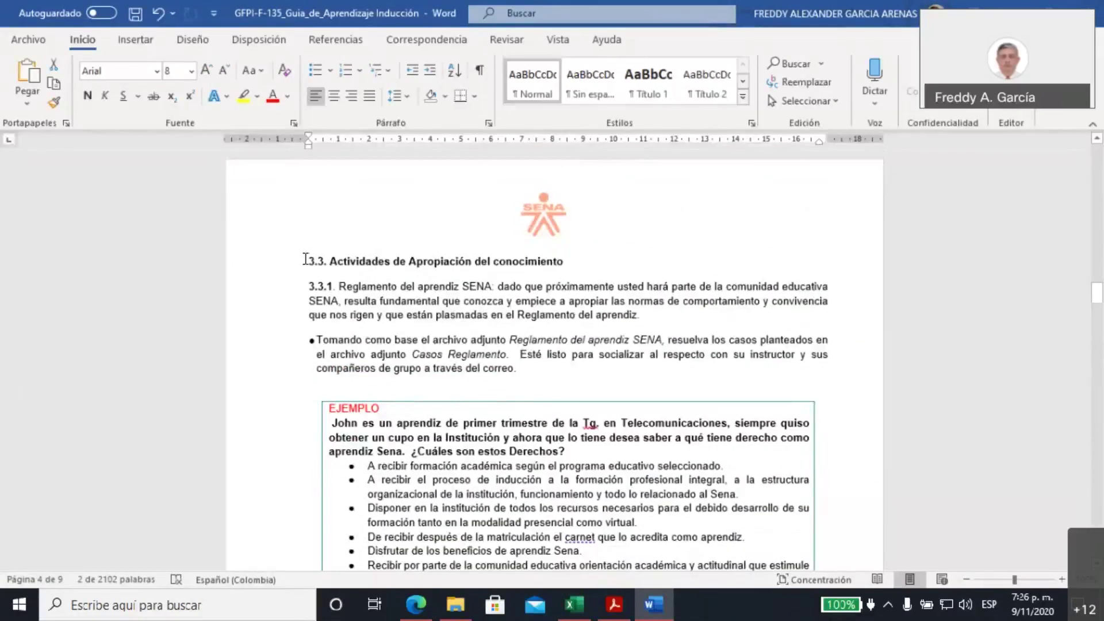
left_click_drag(309, 261, 393, 264)
left_click_drag(340, 285, 490, 284)
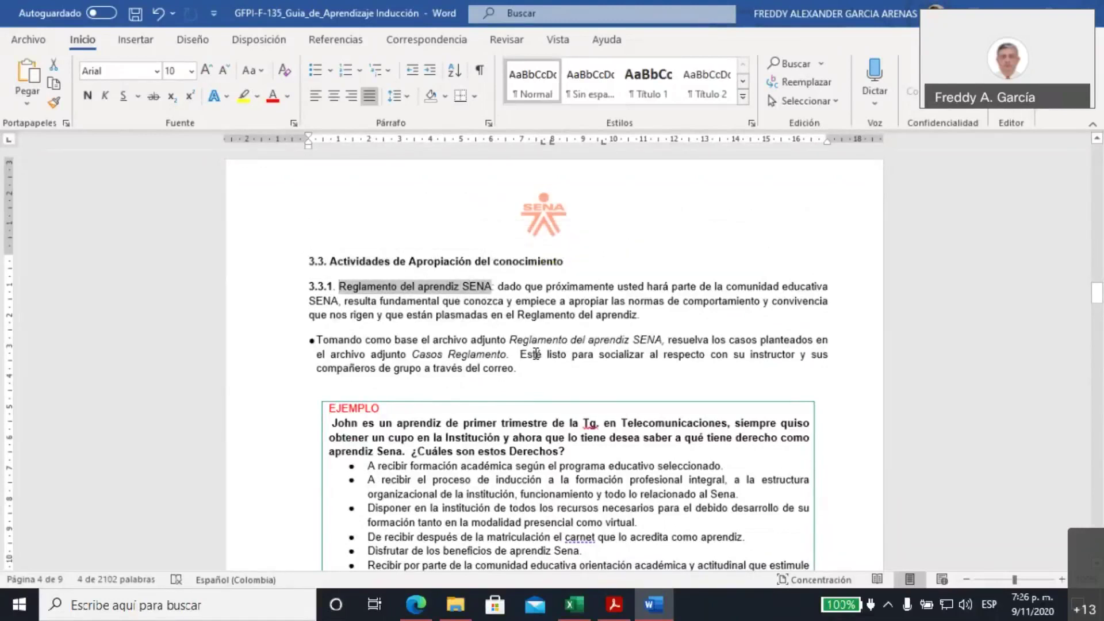
scroll(535, 354, "down", 3)
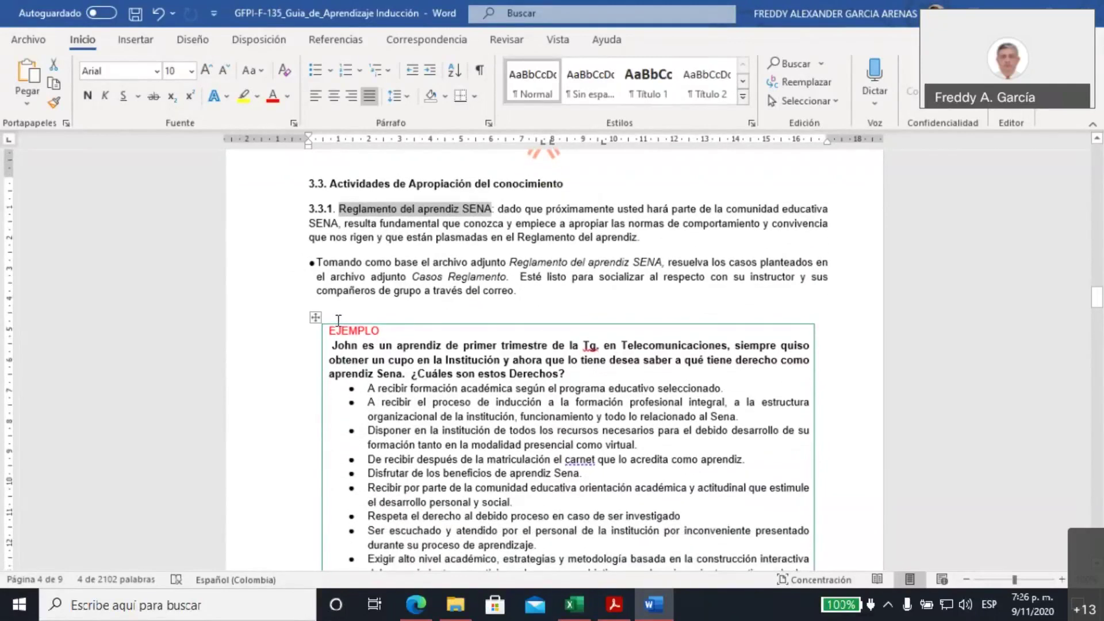
left_click_drag(332, 330, 385, 331)
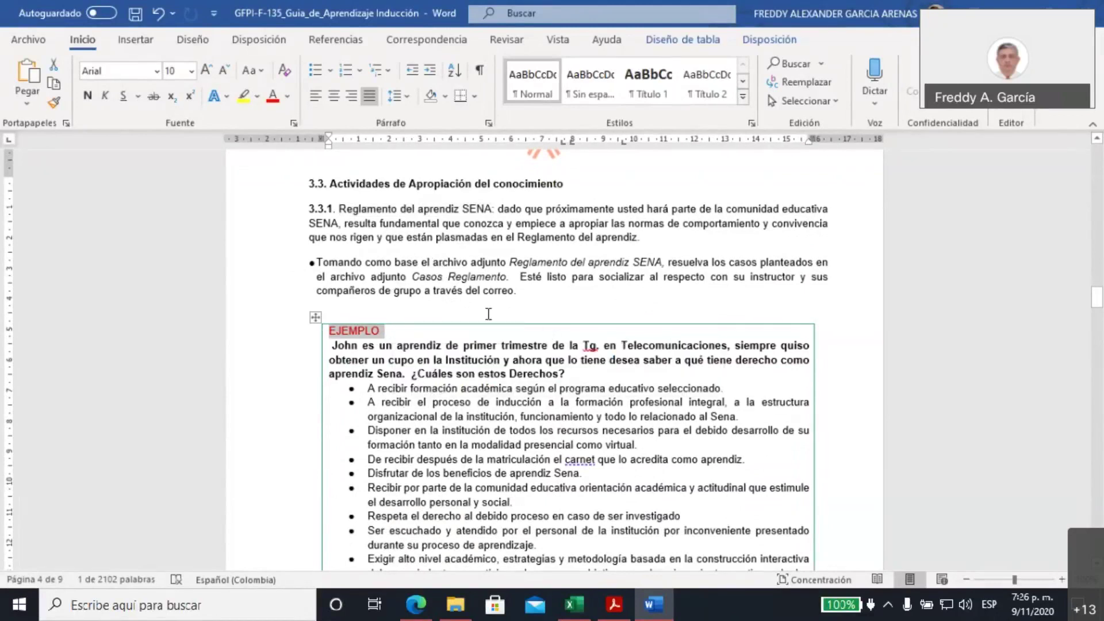
scroll(528, 391, "down", 2)
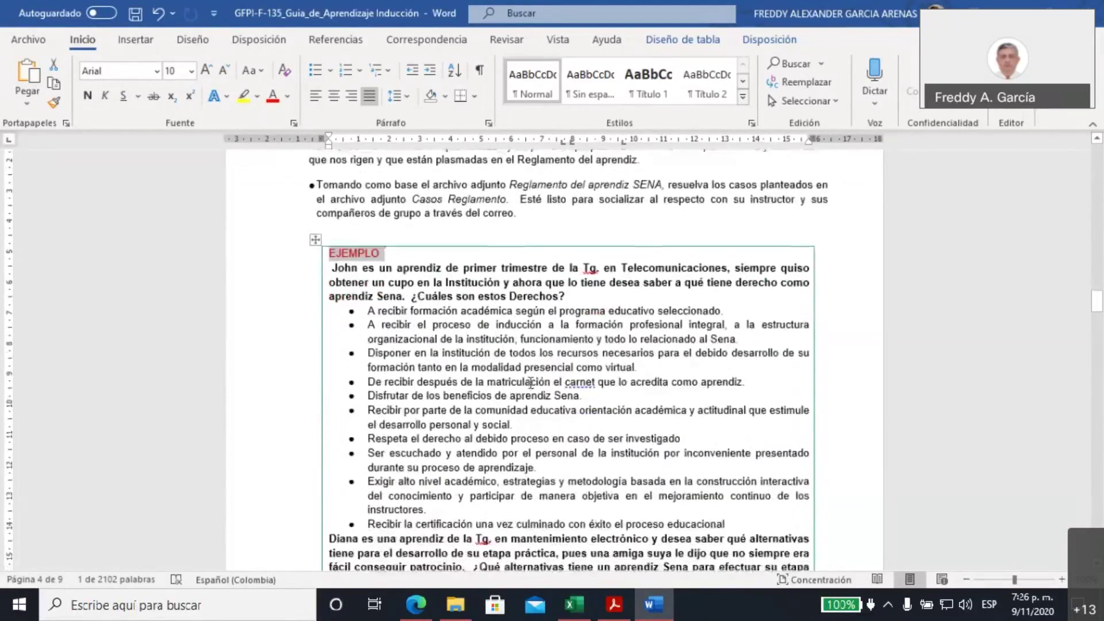
left_click_drag(360, 268, 566, 296)
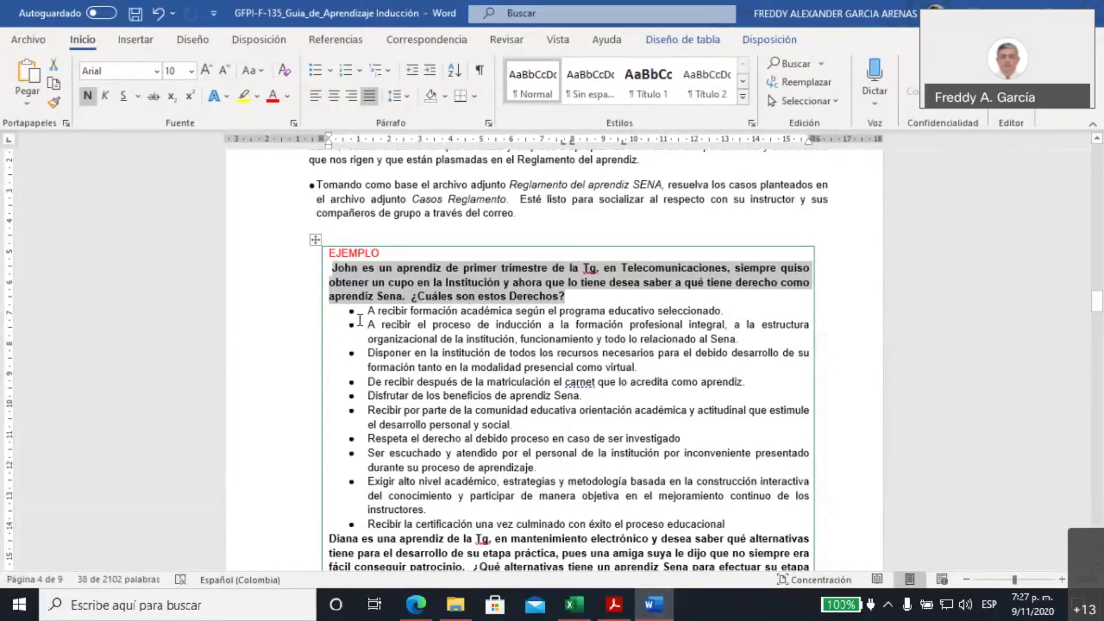
left_click_drag(370, 312, 737, 518)
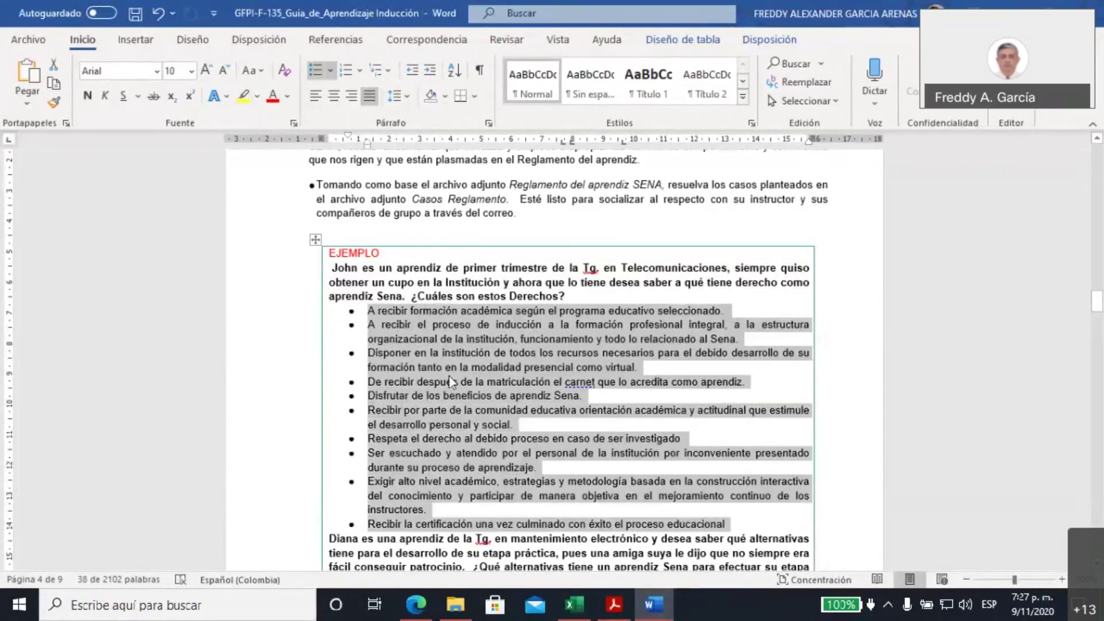
left_click(399, 322)
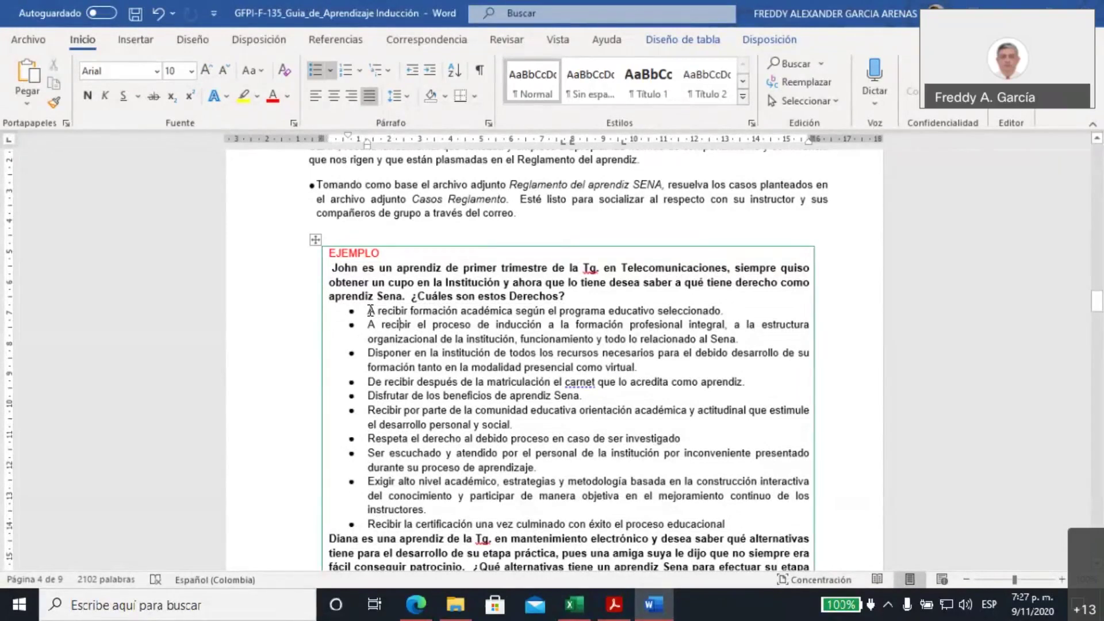
left_click_drag(370, 310, 701, 309)
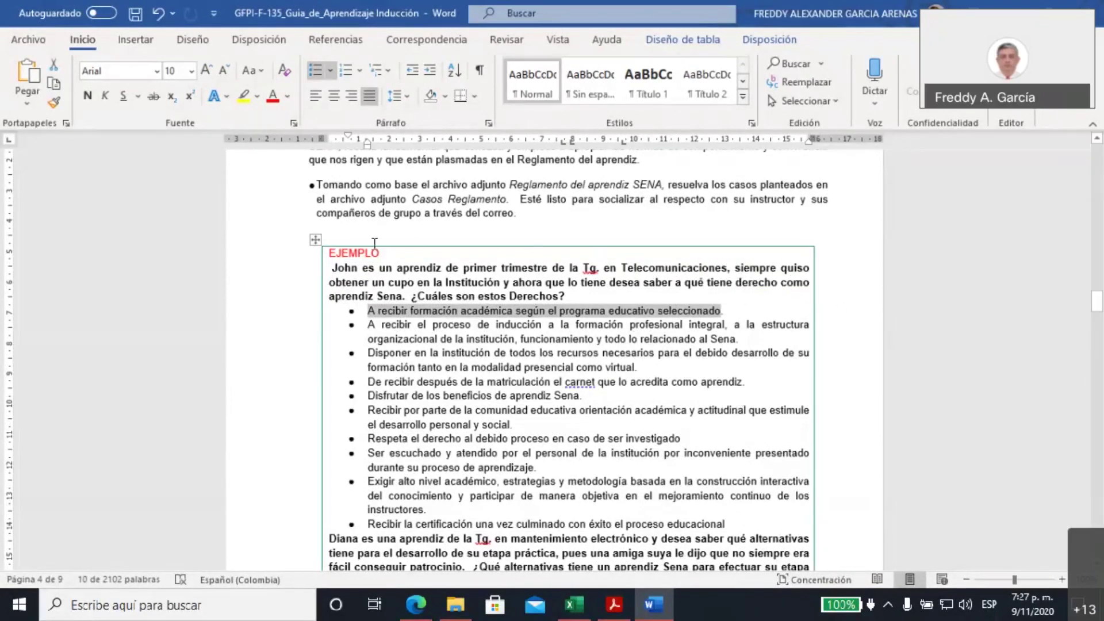
left_click_drag(333, 264, 576, 297)
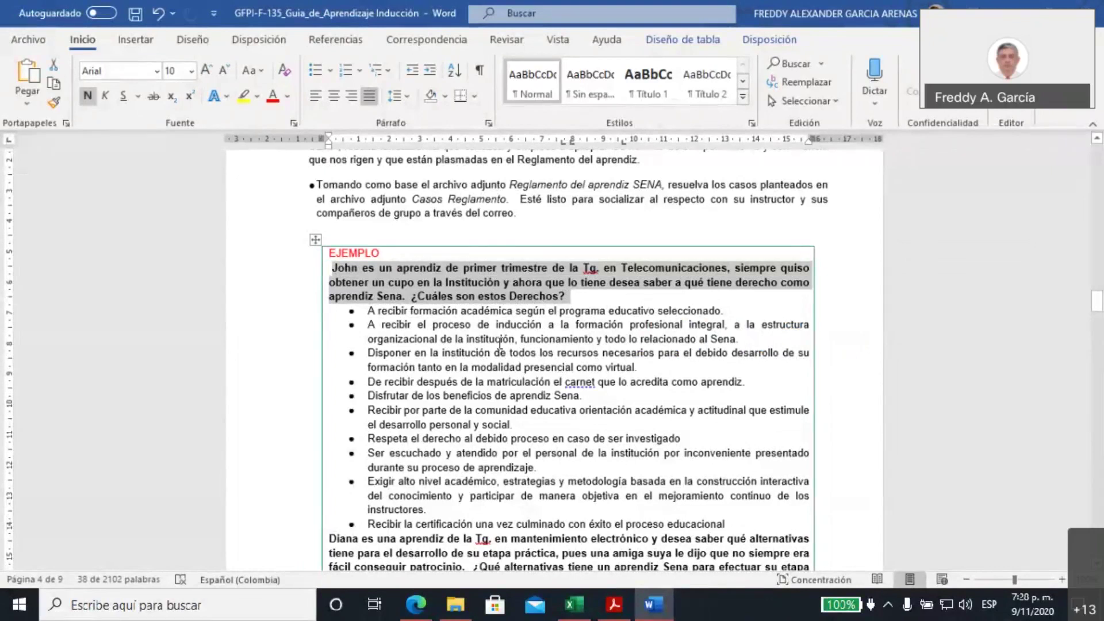
scroll(500, 344, "down", 5)
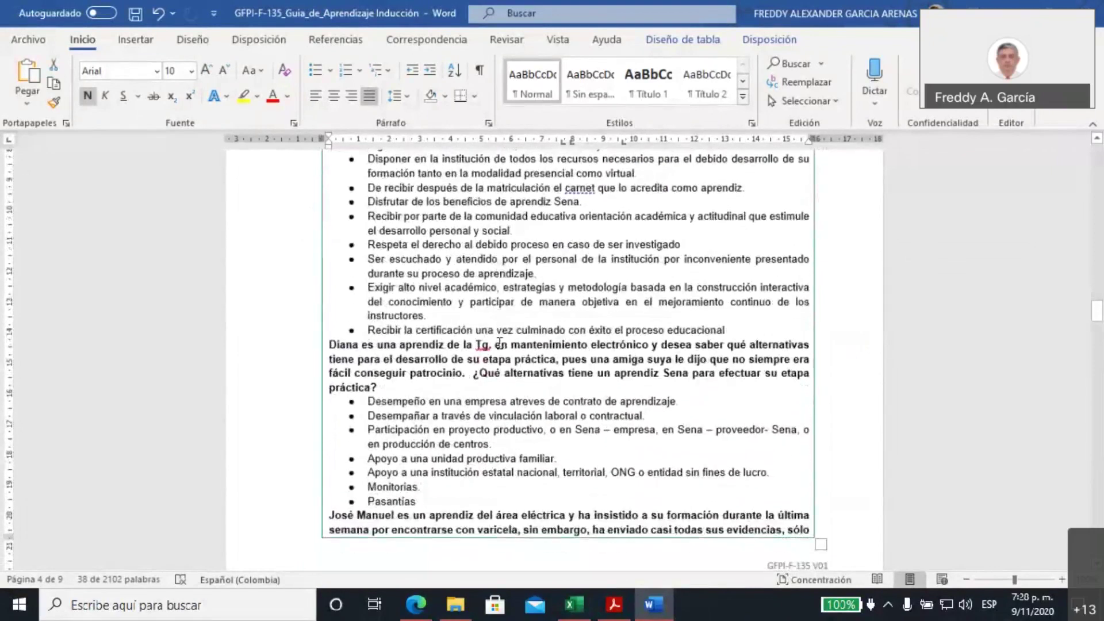
scroll(500, 343, "up", 3)
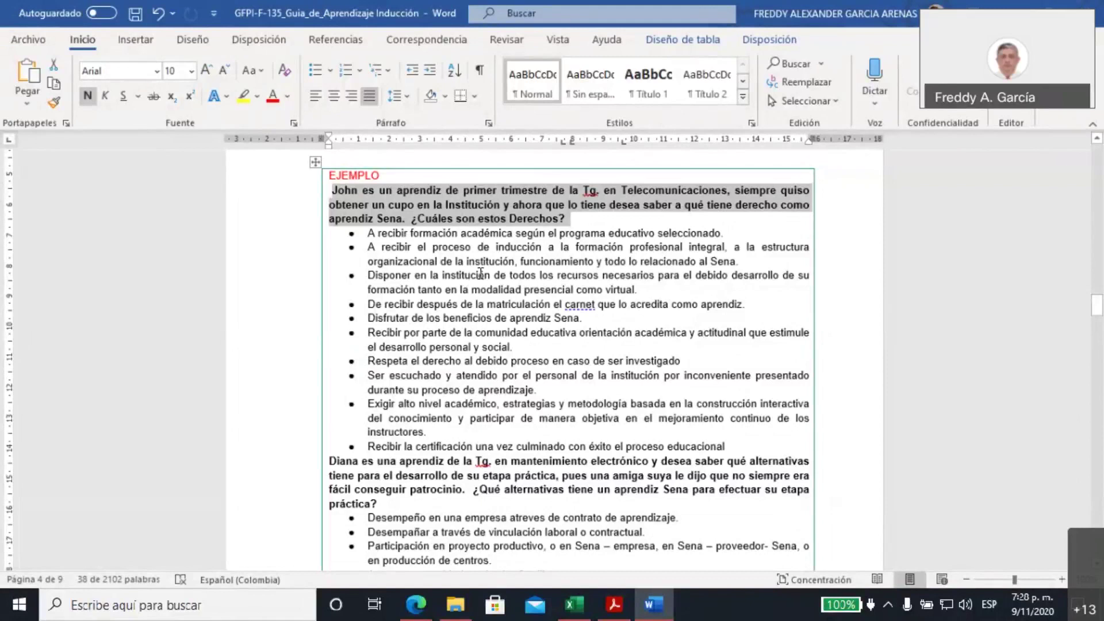
Select the attachment name 'Casos Reglamento.' in the paragraph
scroll(480, 274, "up", 3)
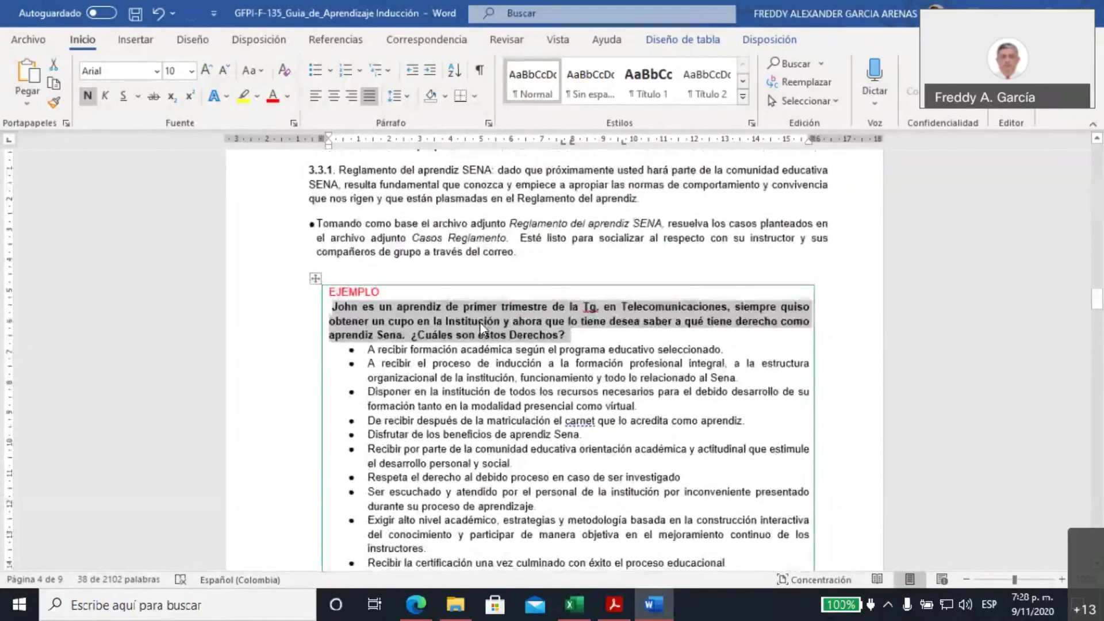
scroll(482, 321, "up", 1)
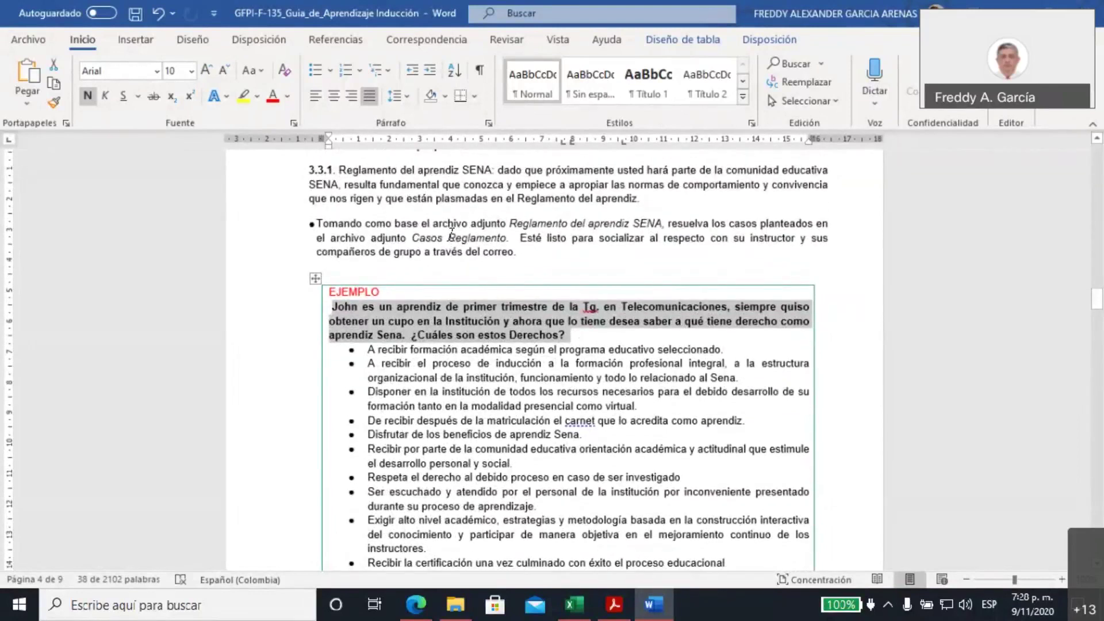
left_click_drag(412, 237, 518, 238)
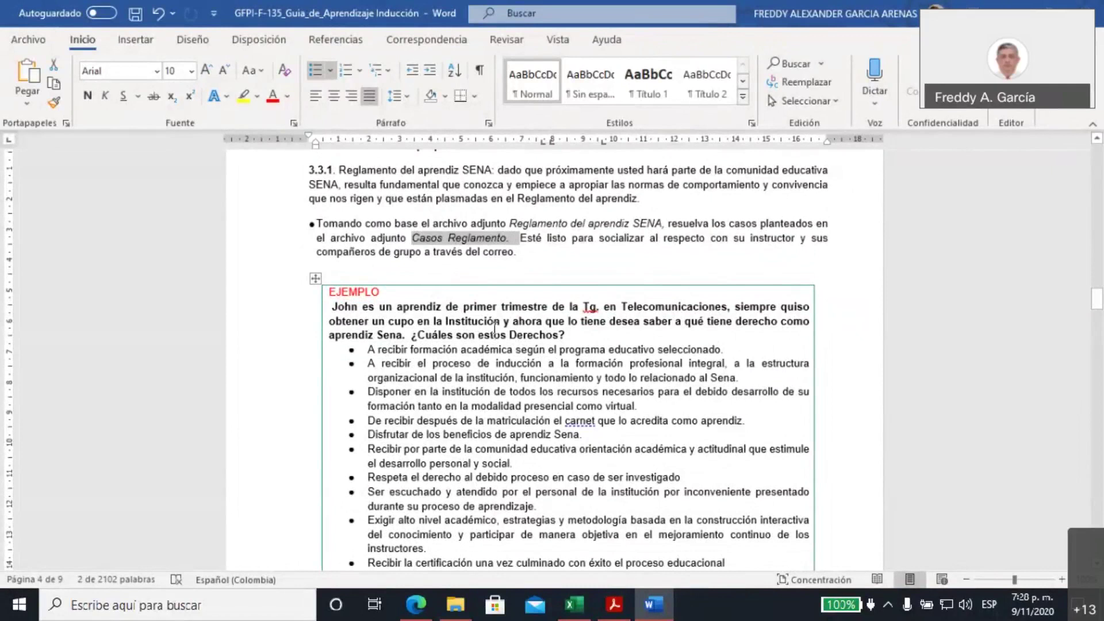
Scroll to section 3.3.2 Plan Nacional de Bienestar and its objectives table on page 5
scroll(495, 329, "down", 6)
scroll(493, 326, "down", 10)
scroll(496, 334, "down", 8)
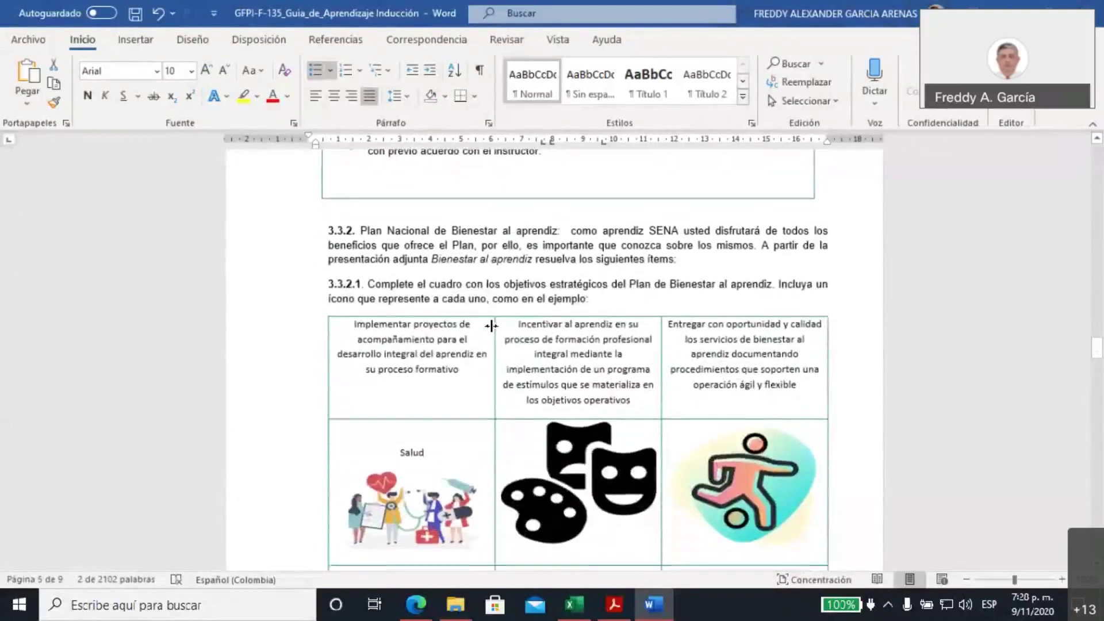
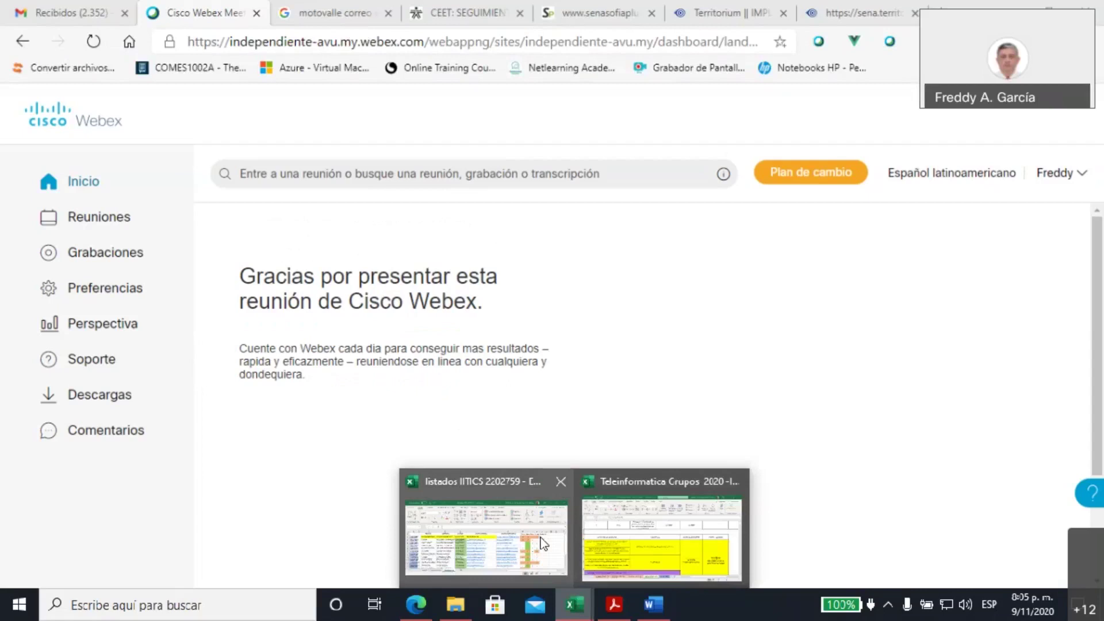
Bring the 'listados IITICS 2202759' attendance workbook to the front over the Webex page
left_click(543, 543)
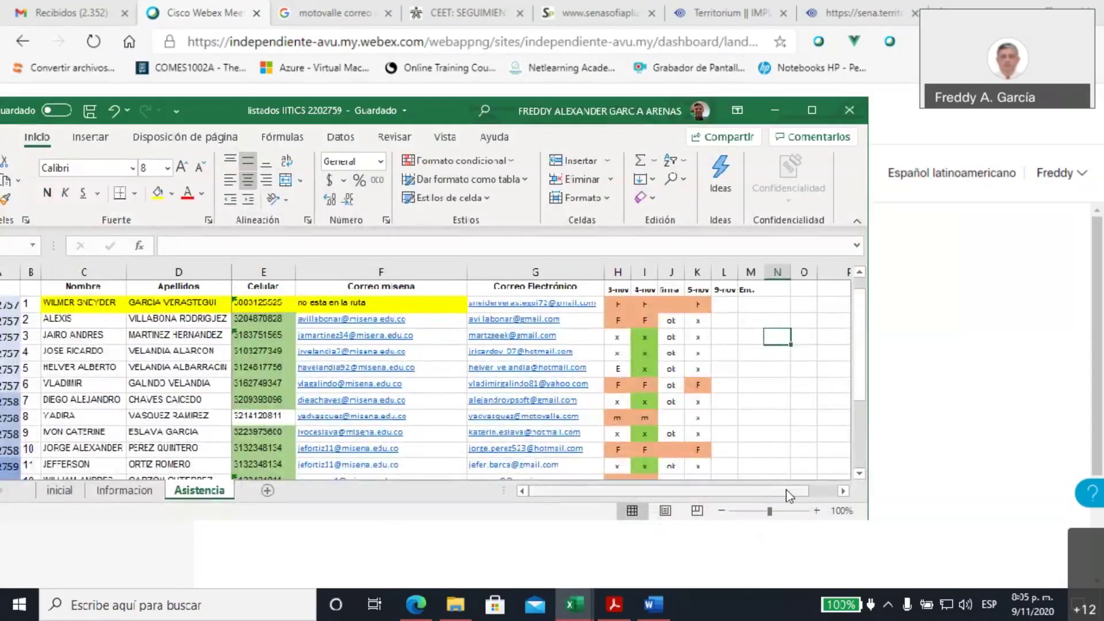
left_click(929, 351)
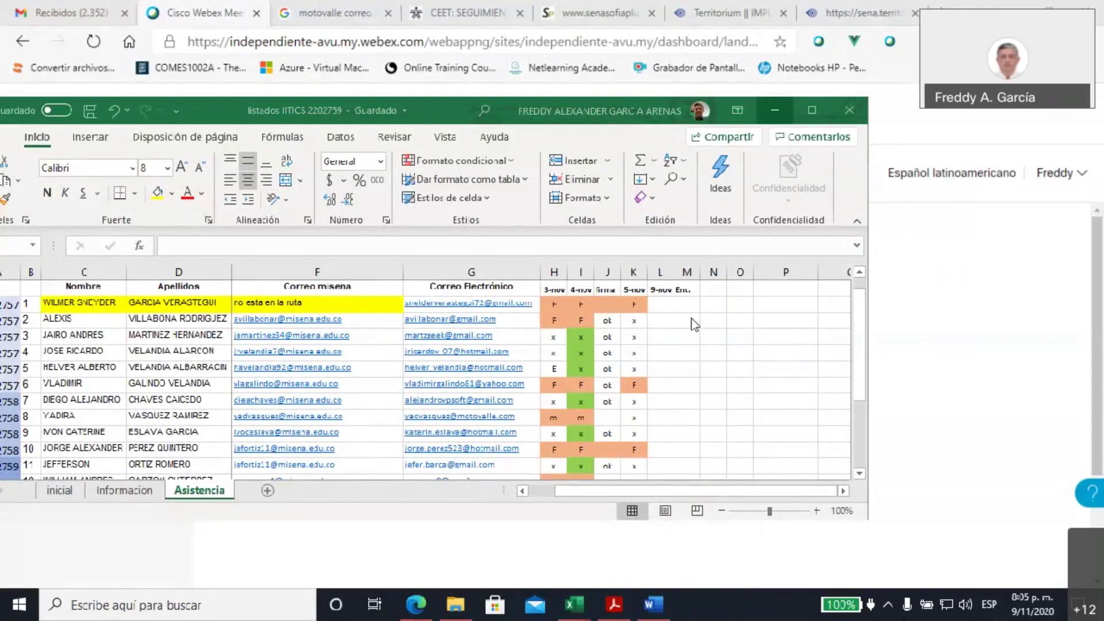
left_click(663, 320)
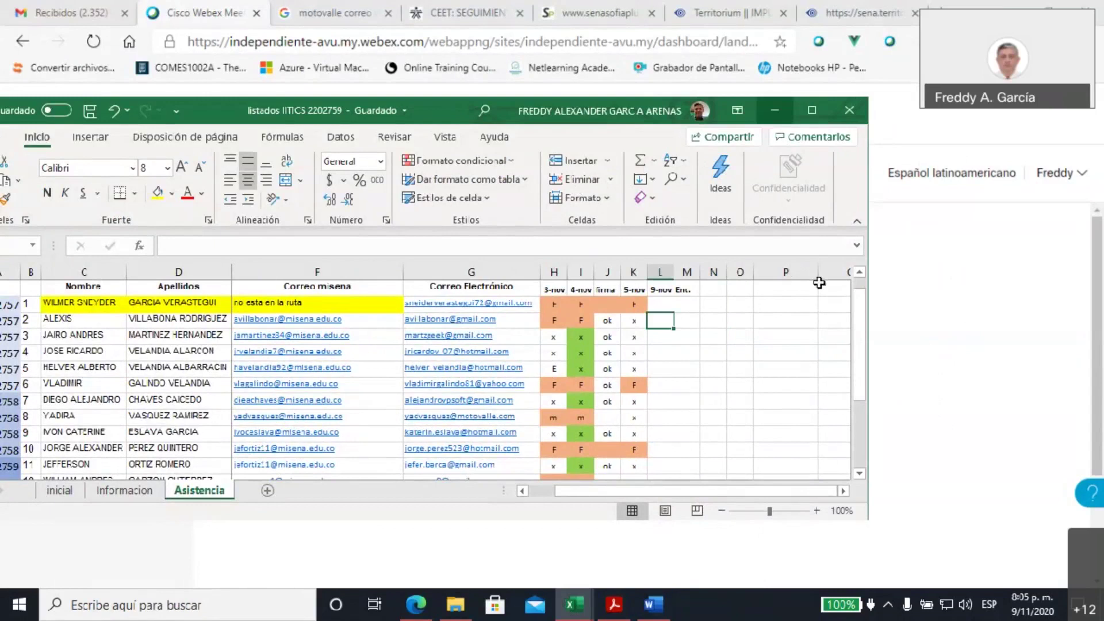
left_click(975, 111)
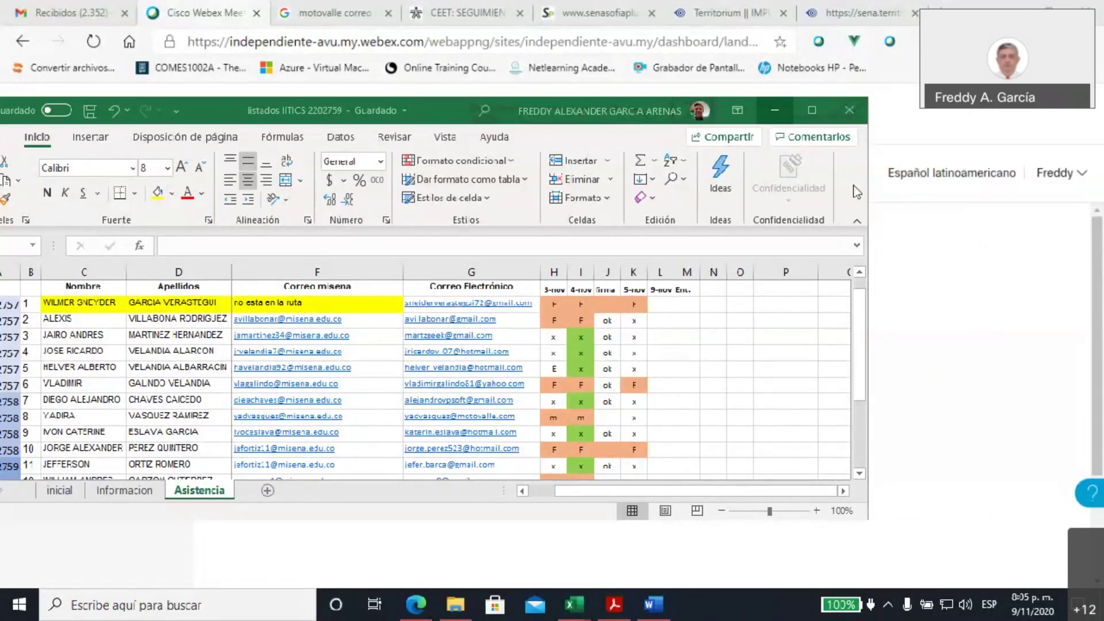
left_click(661, 320)
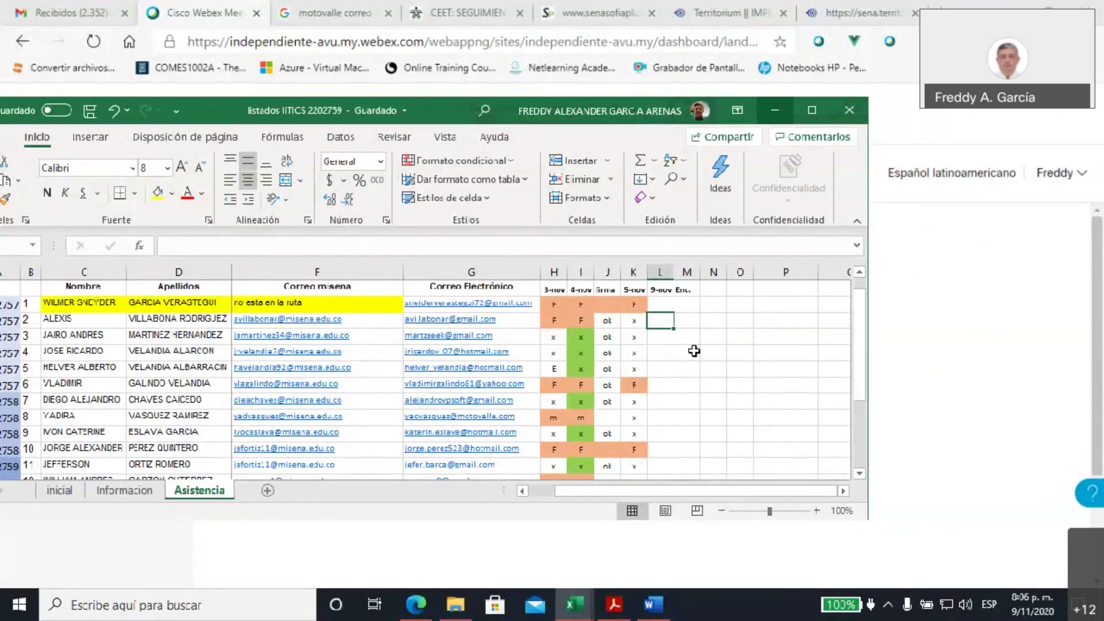
type("x")
Mark students 2–4: x in L2 and p in M2, then x in L3, M3, L4 and M4
key("Tab")
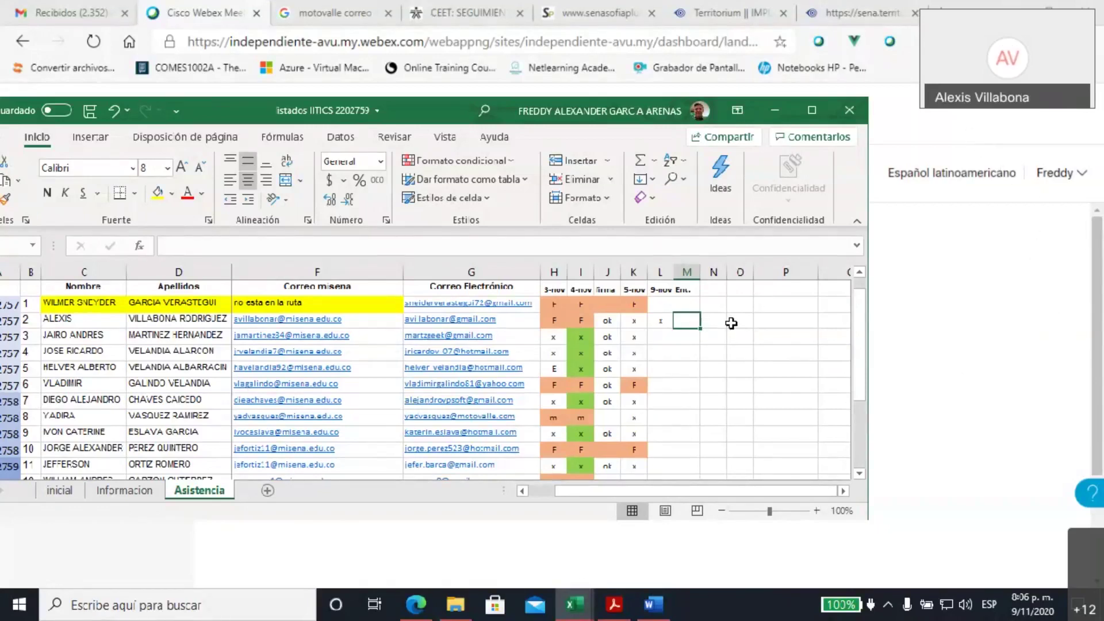
type("p")
key("Return")
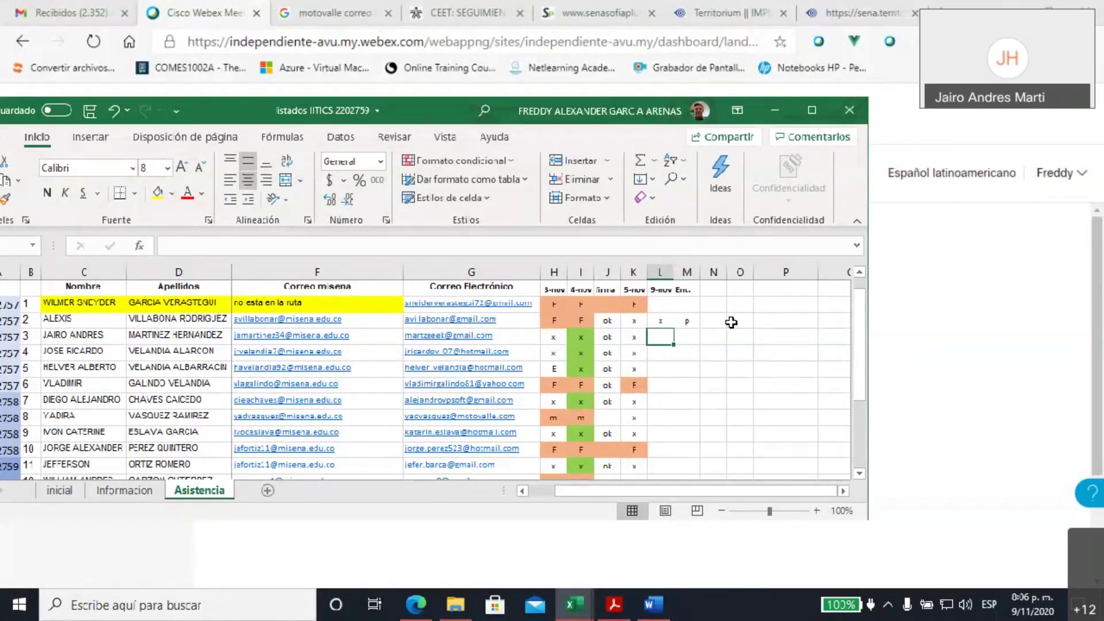
type("x")
key("Tab")
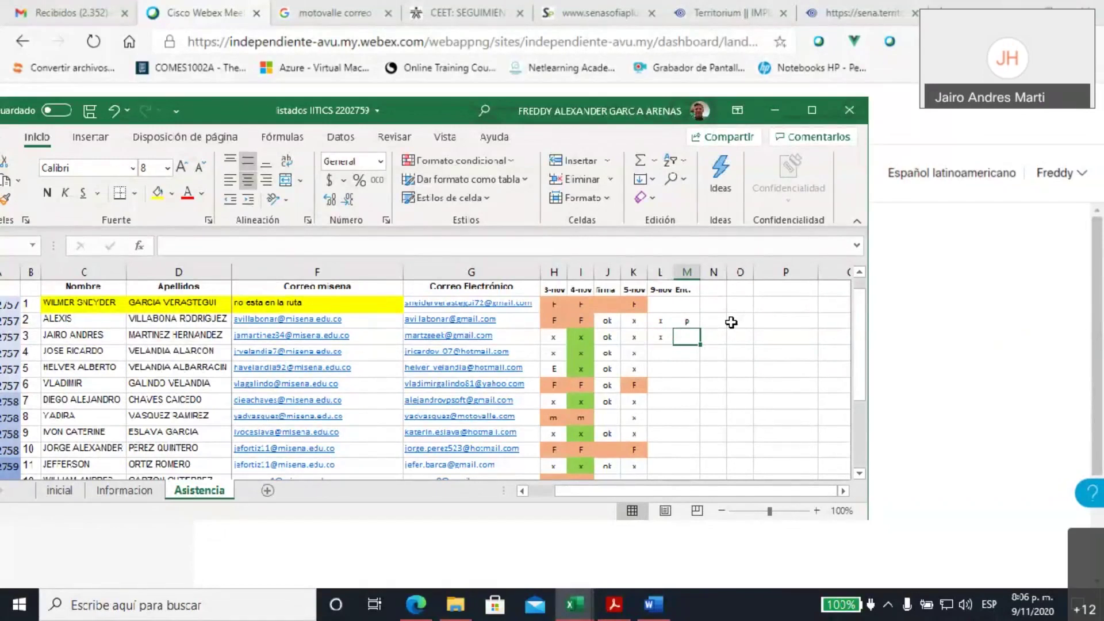
type("x")
key("Return")
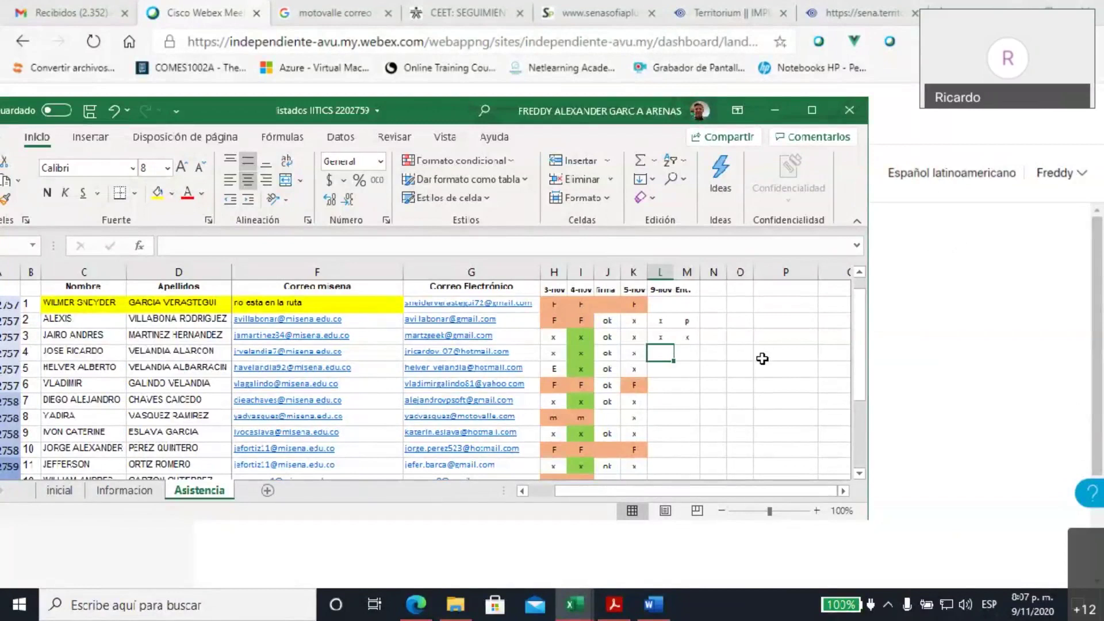
type("x")
key("Tab")
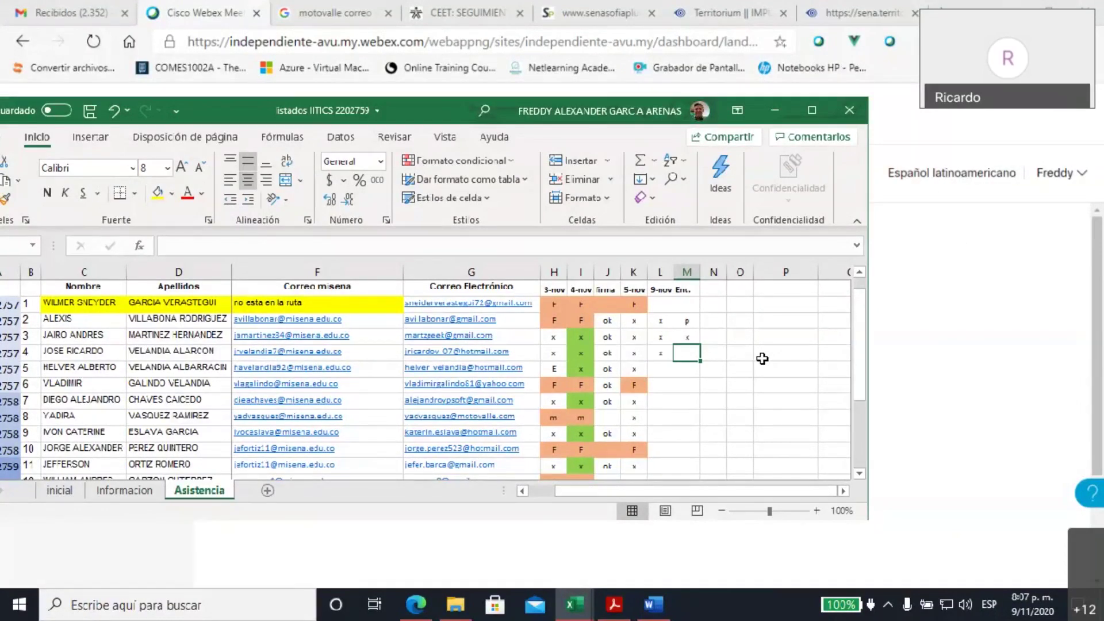
type("x")
key("Return")
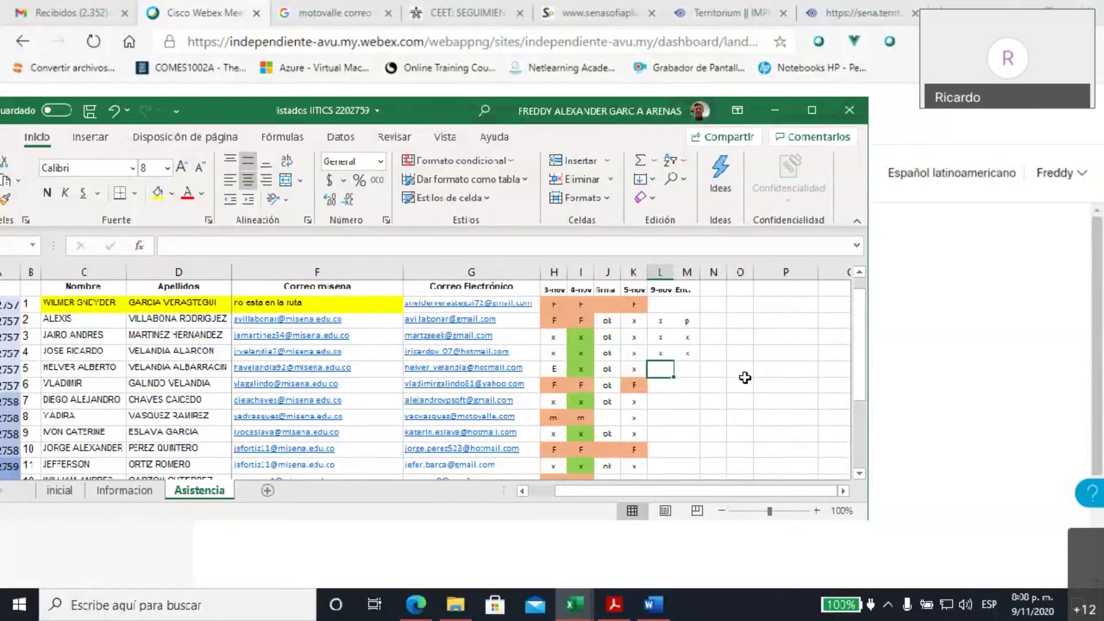
Enter x in L5 and M5 for the fifth student, ending on cell L6
type("x")
key("Tab")
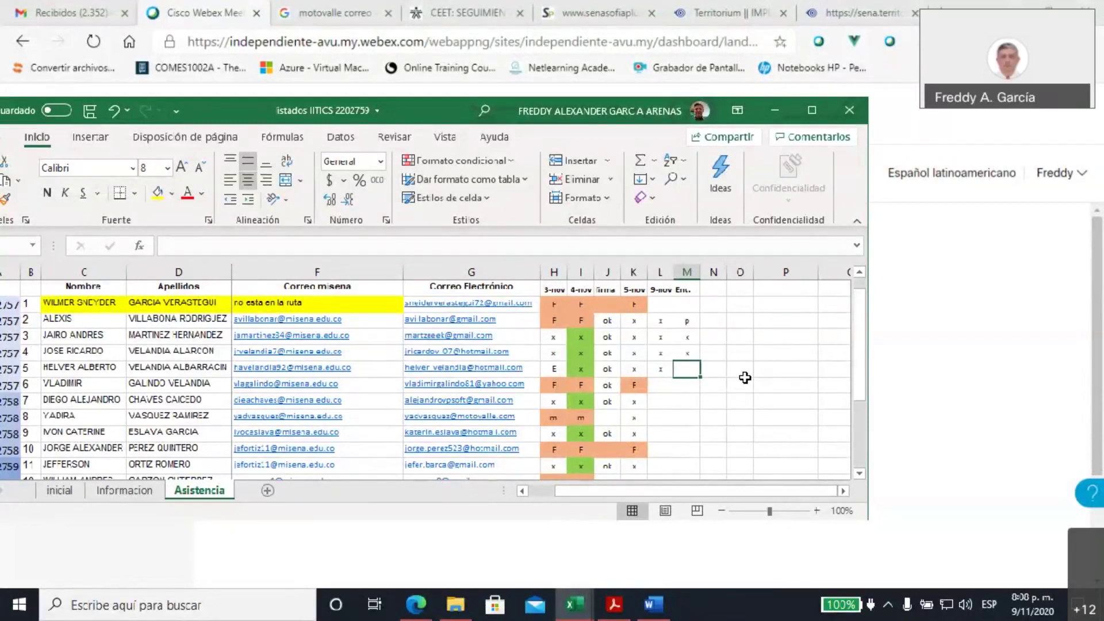
type("x")
key("Return")
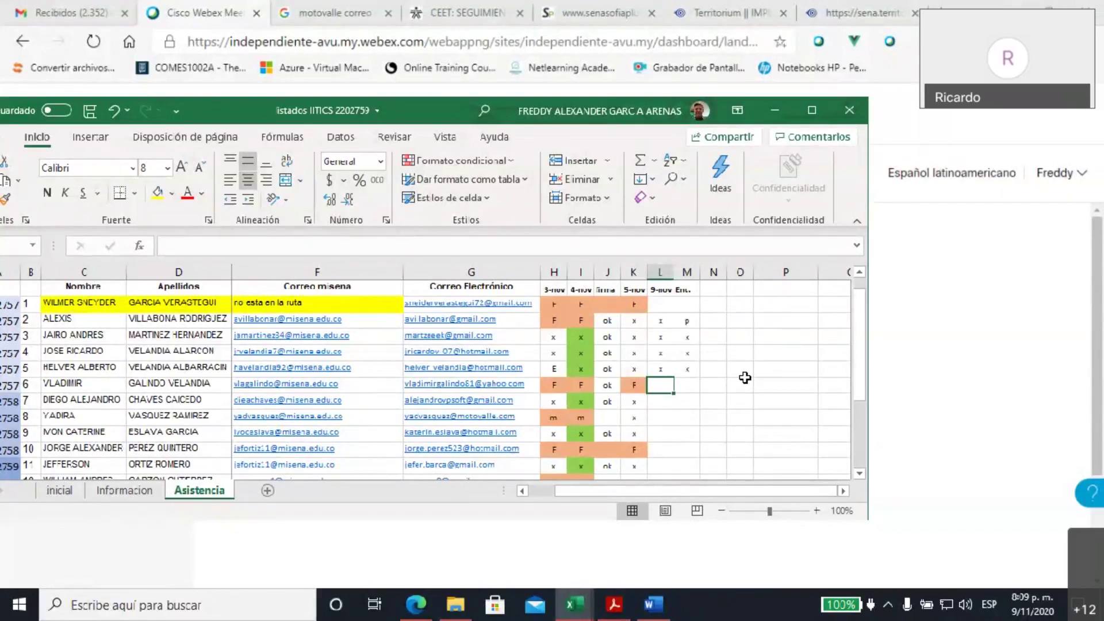
key("Right")
key("Left")
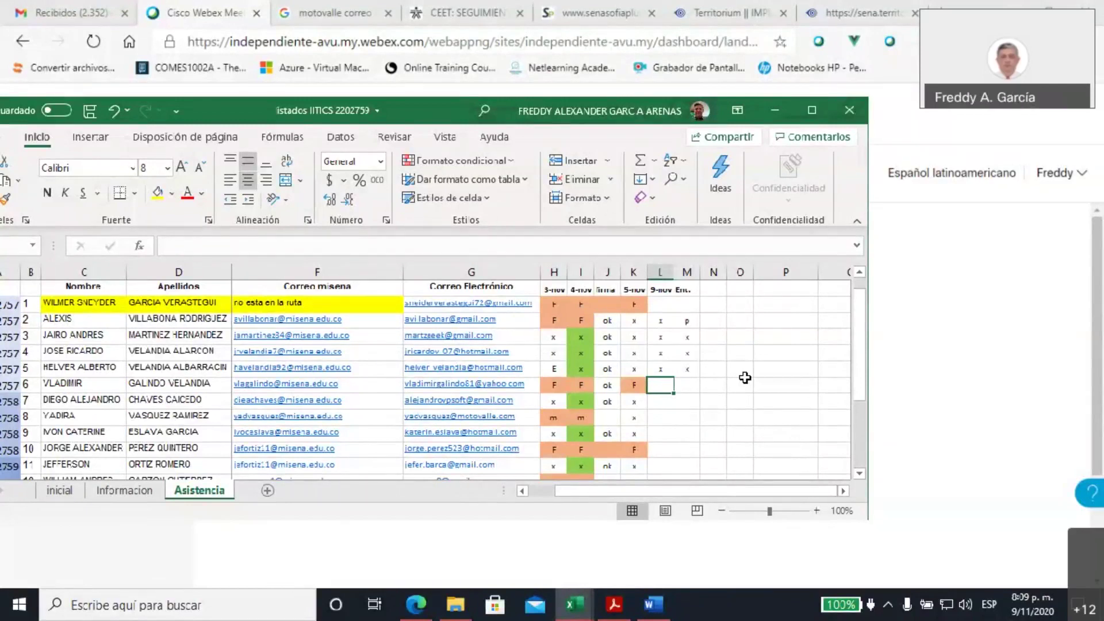
Enter x in L6, M6, L7 and M7 for the sixth and seventh students
type("x")
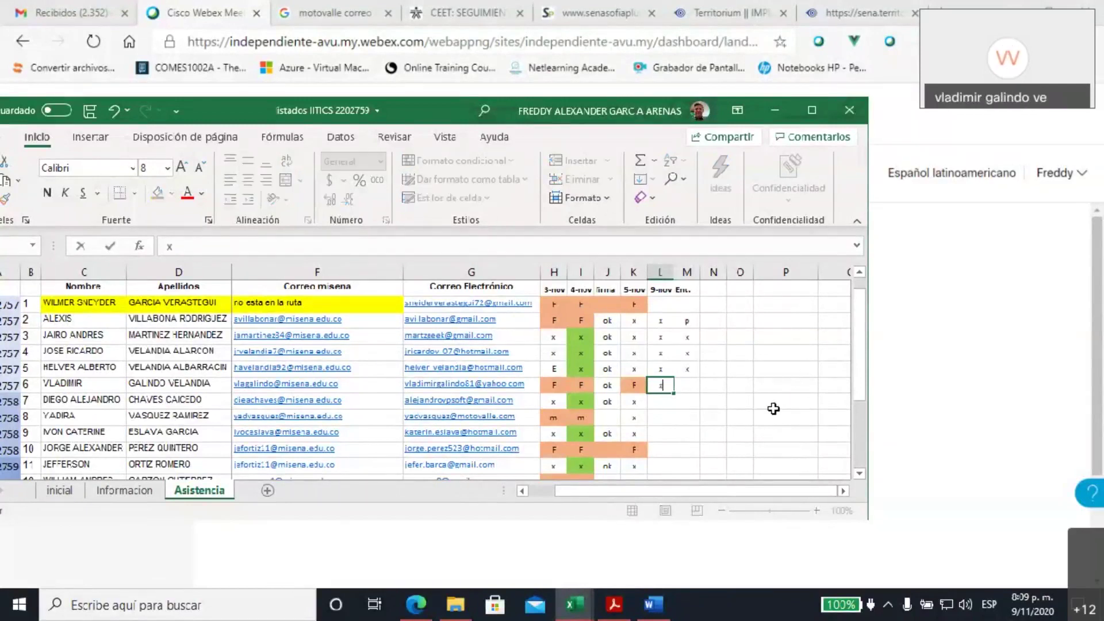
key("Right")
type("x")
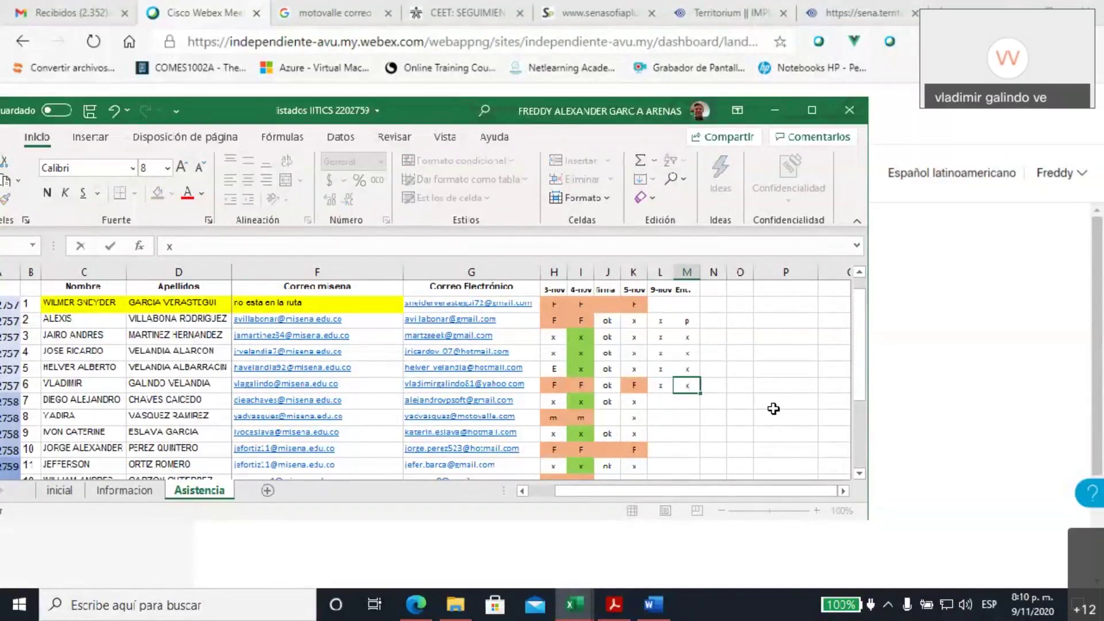
key("Down")
key("Left")
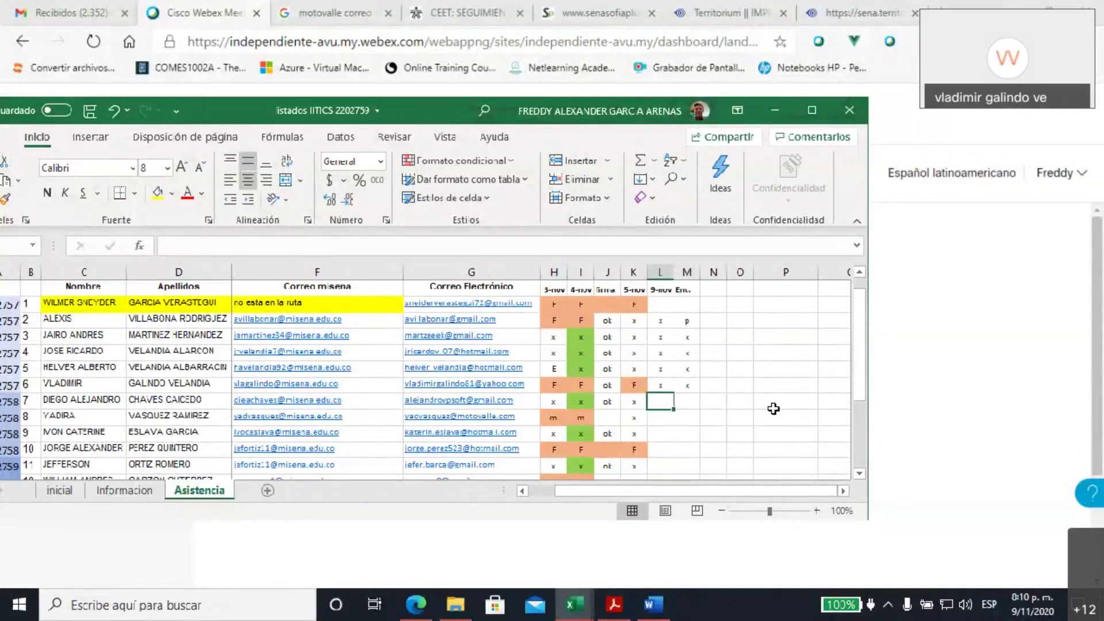
type("x")
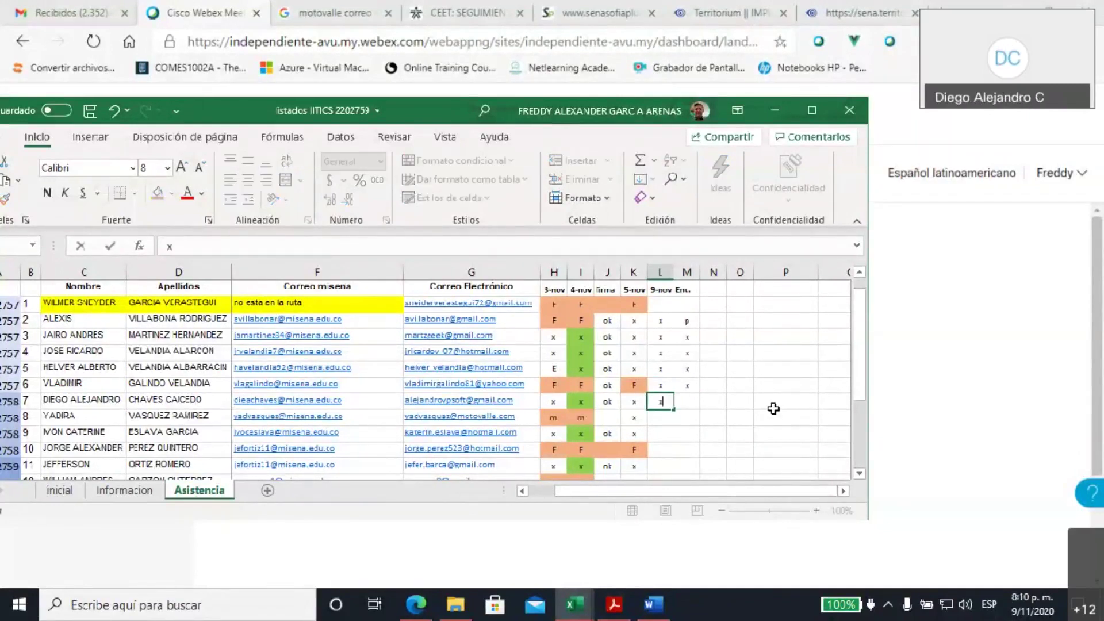
key("Tab")
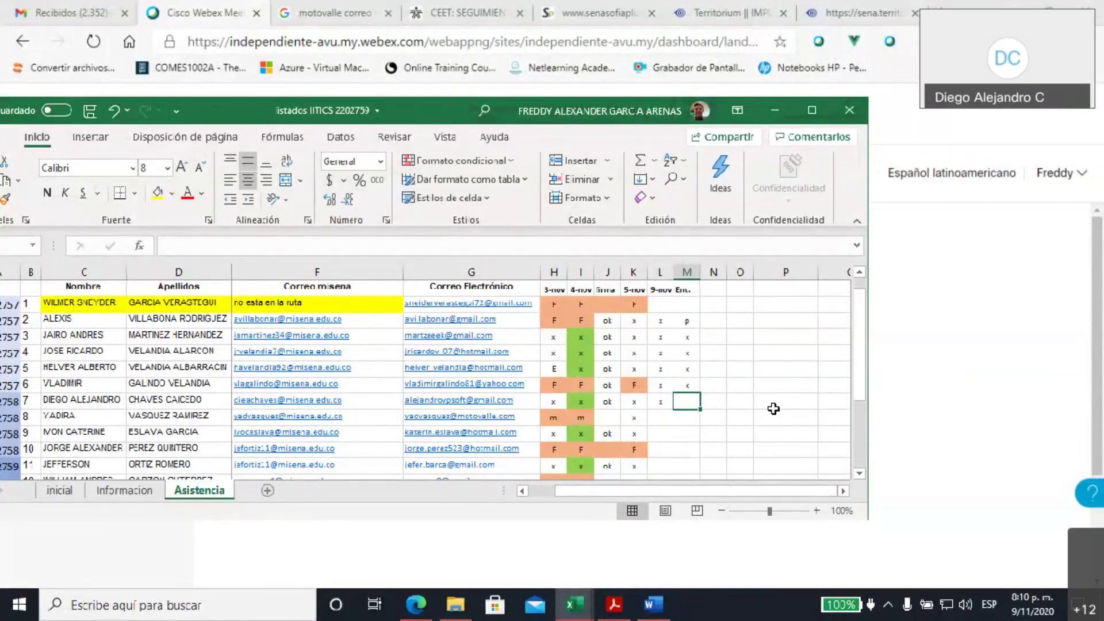
type("x")
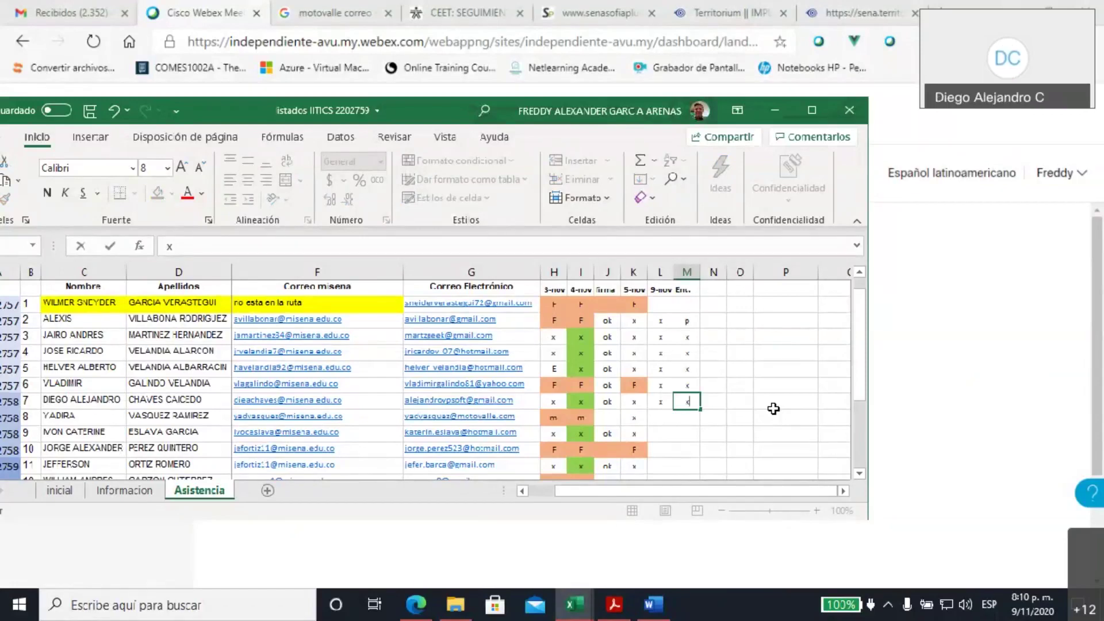
key("Return")
key("Left")
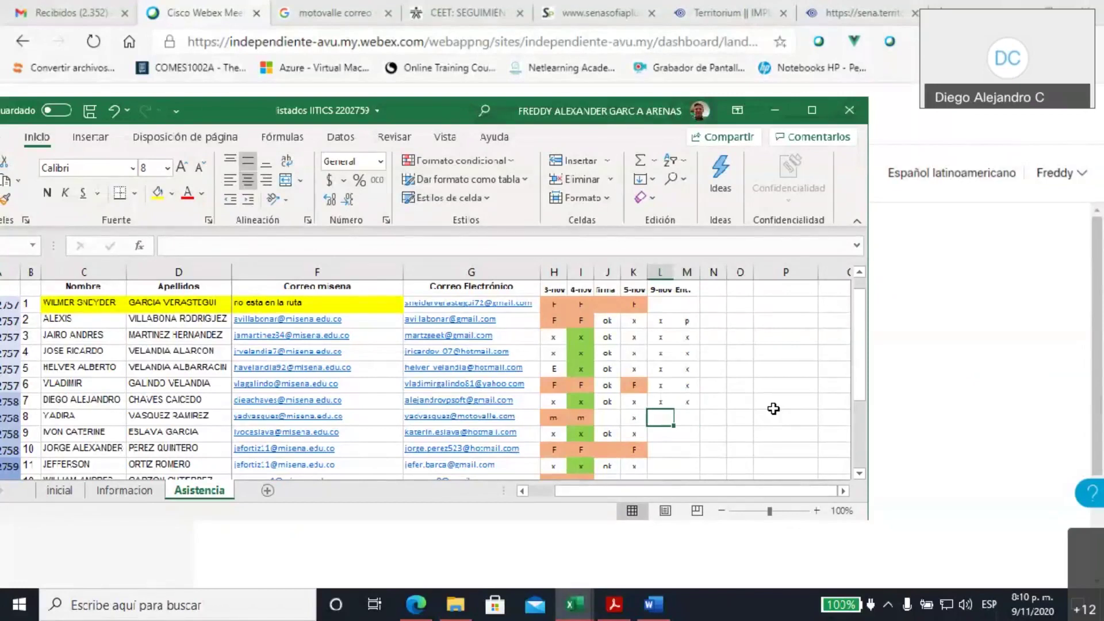
Mark F in L8, x in L9 and M9, and F in L10
scroll(744, 390, "down", 2)
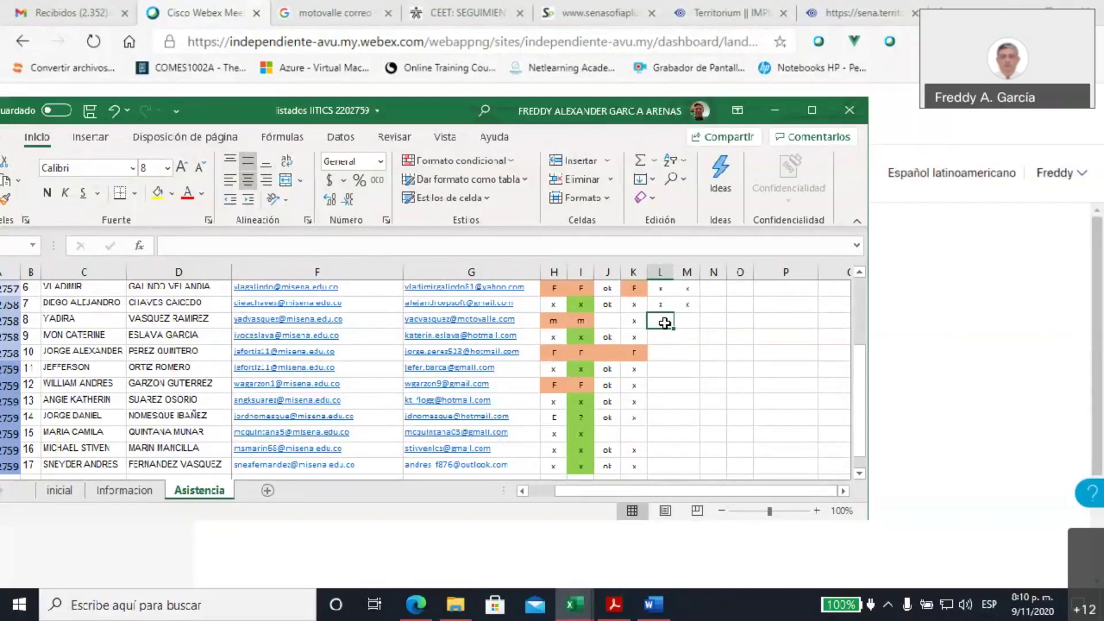
type("F")
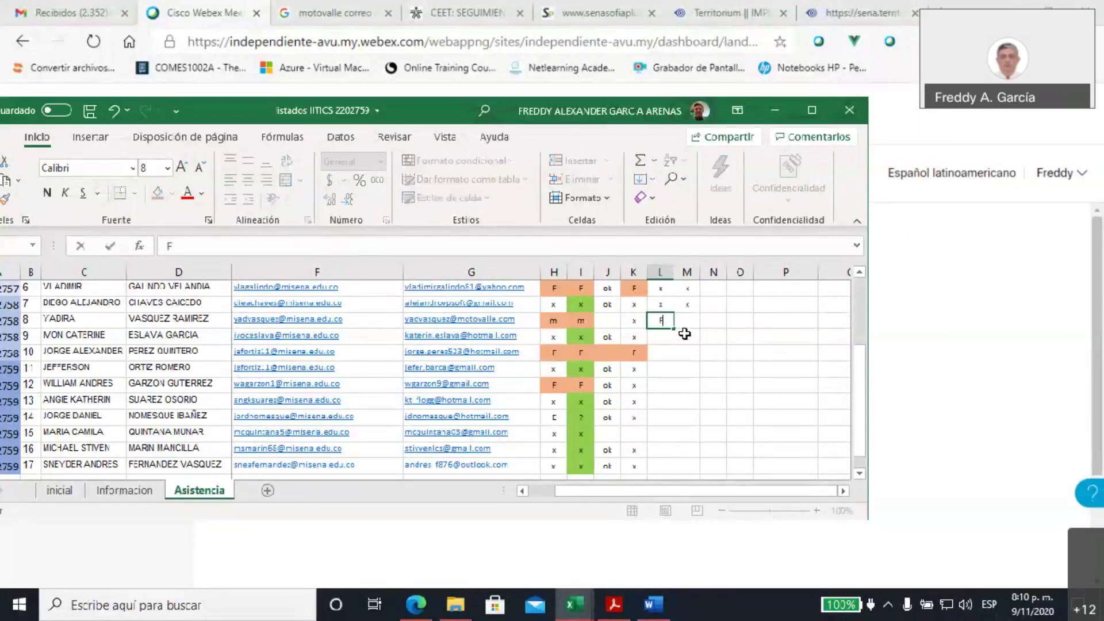
key("Tab")
type("F")
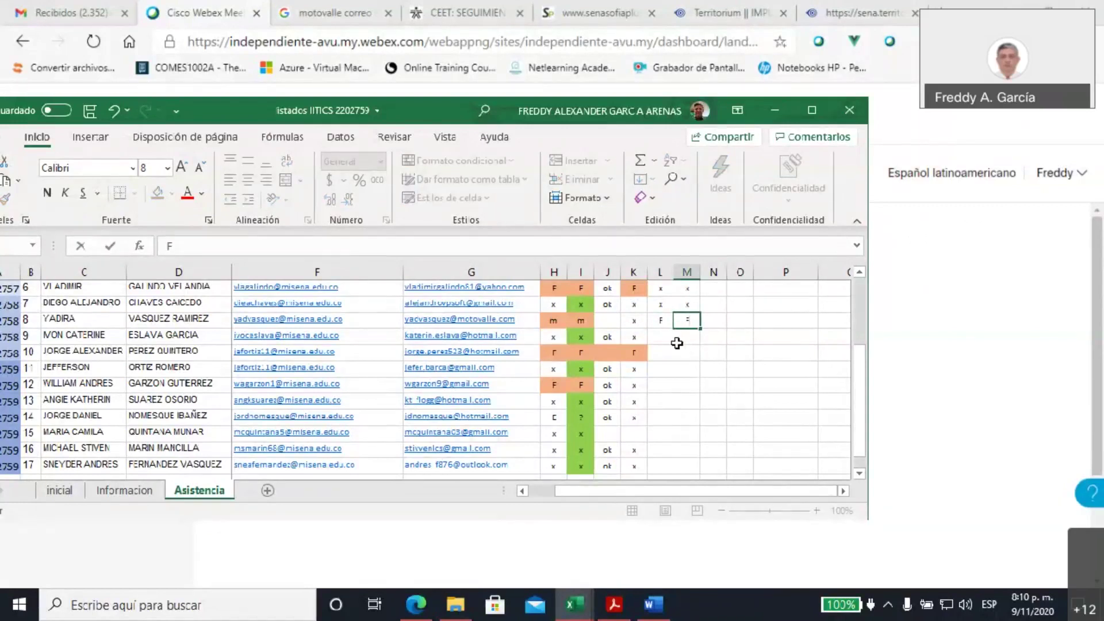
key("Escape")
left_click(659, 339)
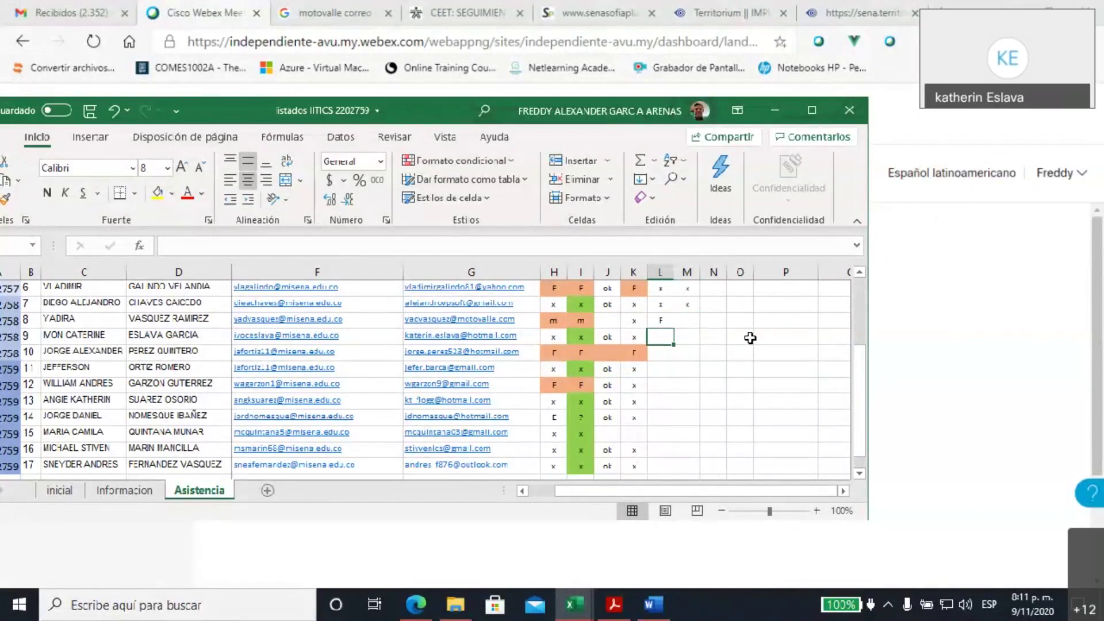
type("x")
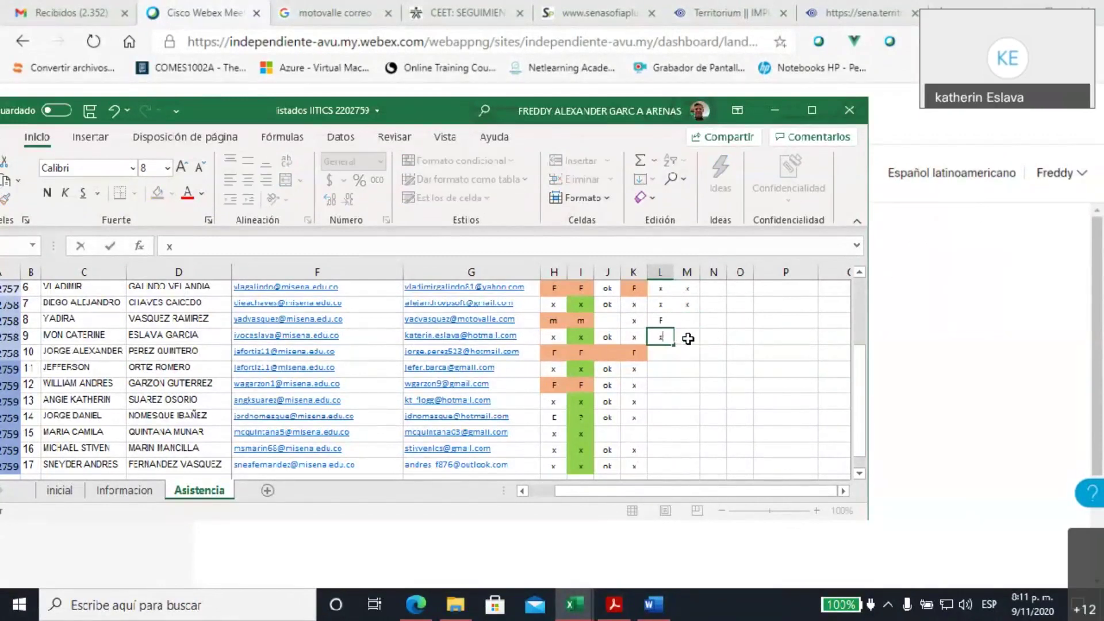
left_click(688, 339)
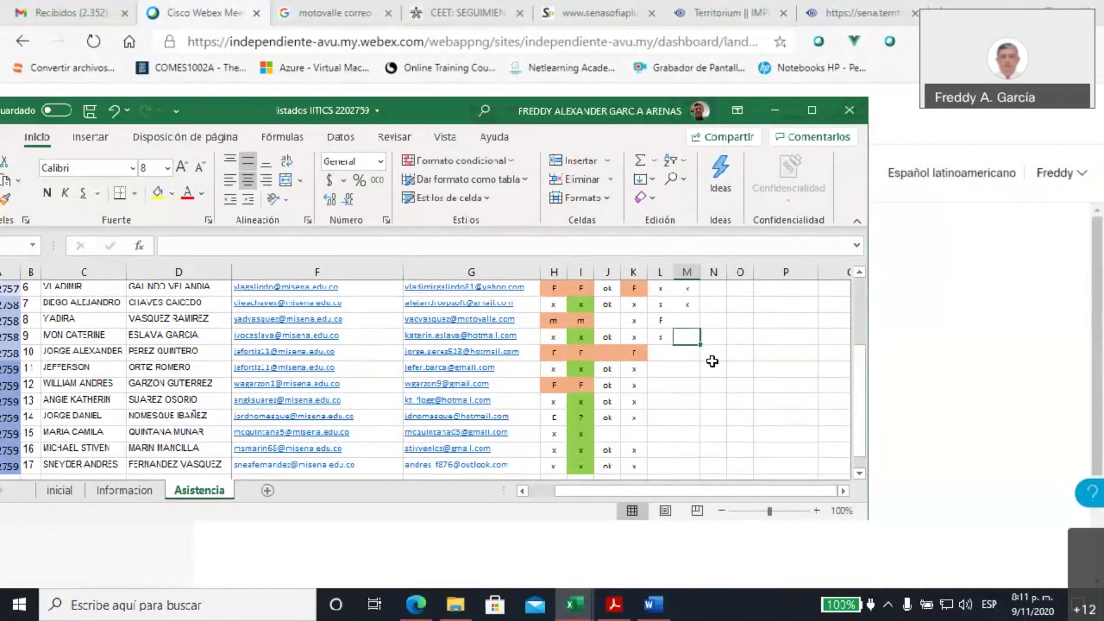
type("x")
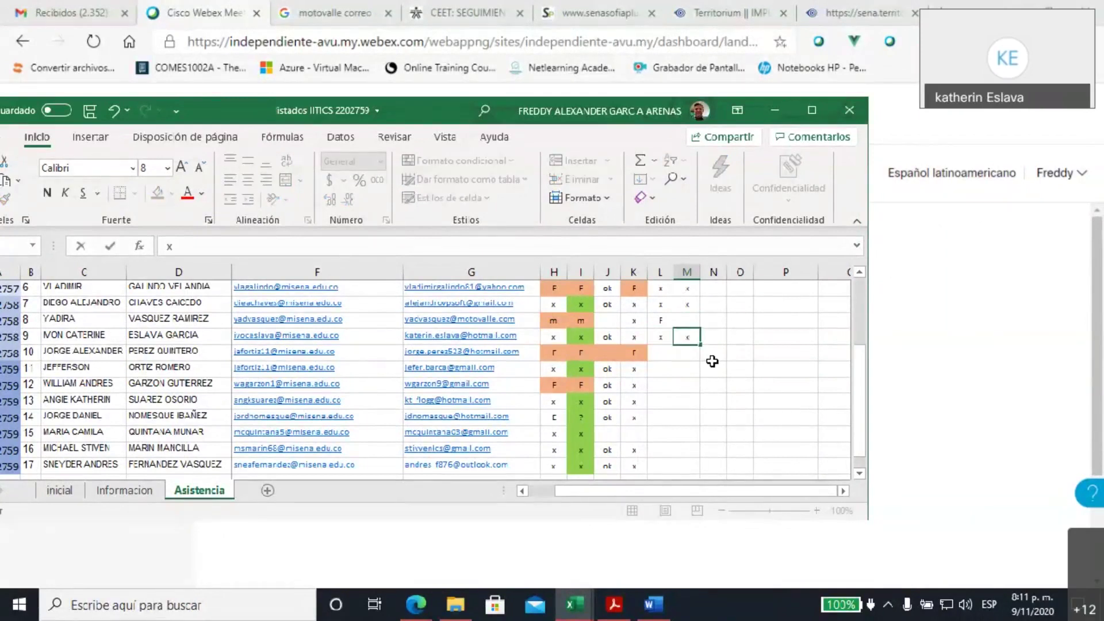
left_click(663, 353)
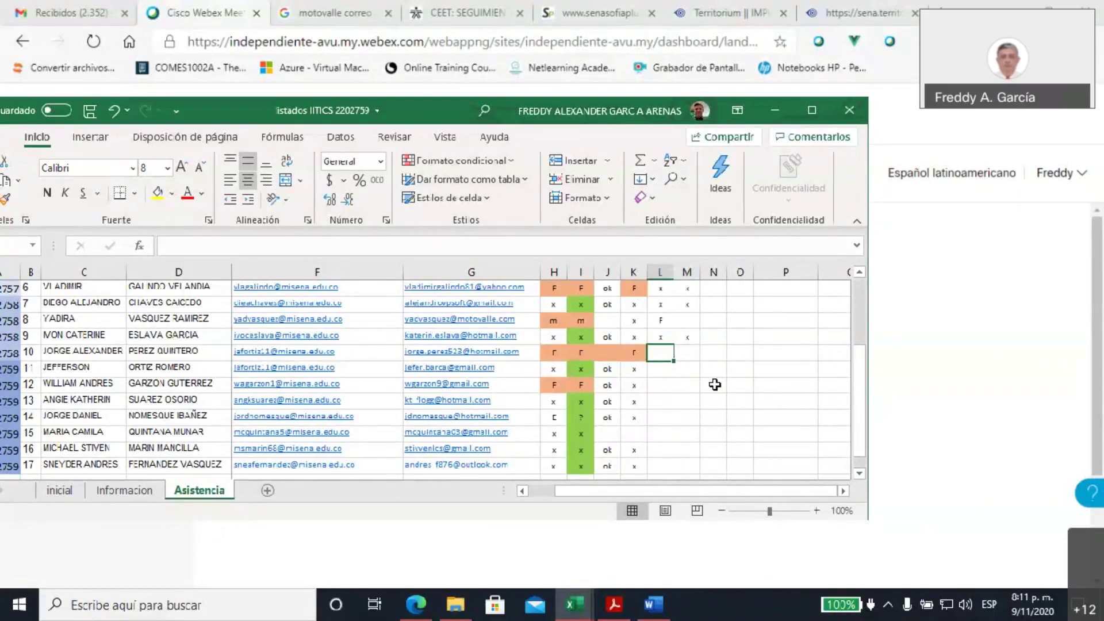
type("F")
key("Return")
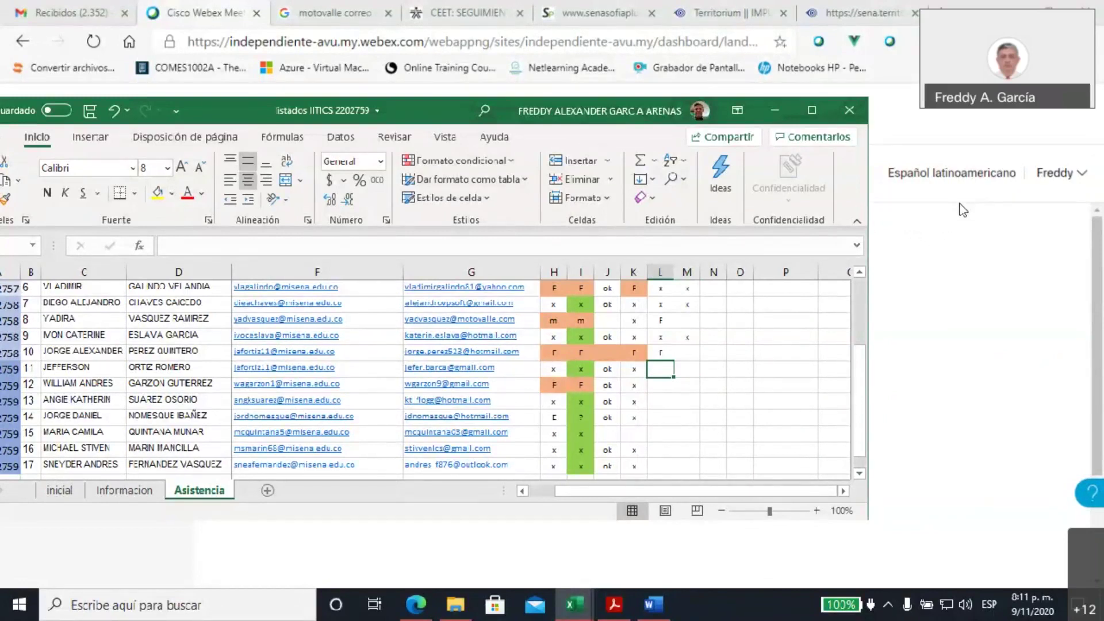
Enter x in L11, P in M11, x in L12, P in M12 and X in L13
type("x")
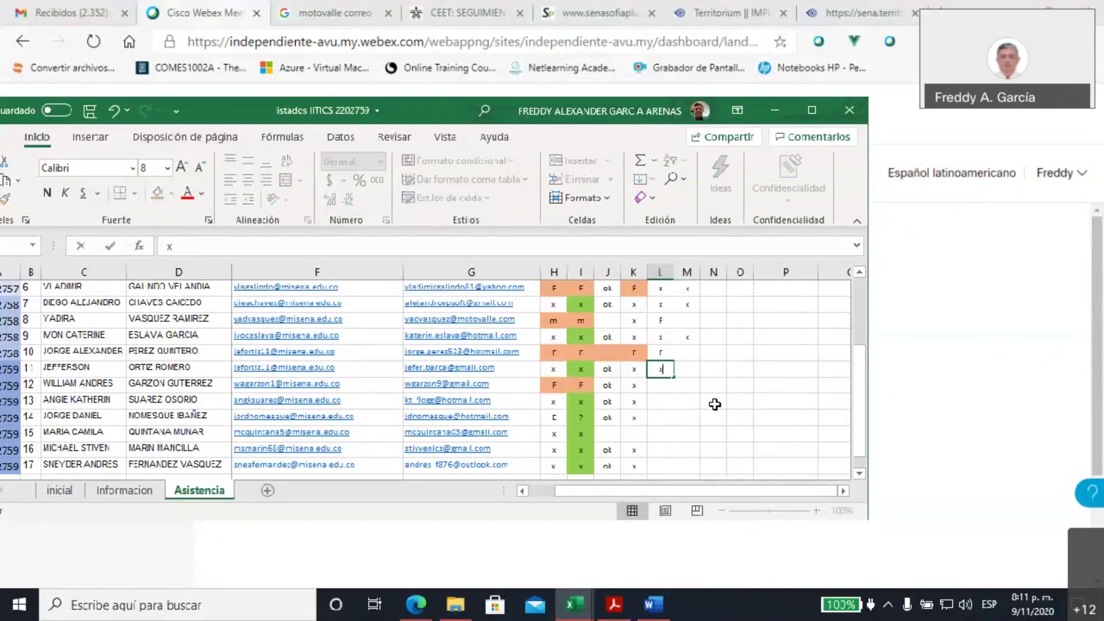
left_click(689, 370)
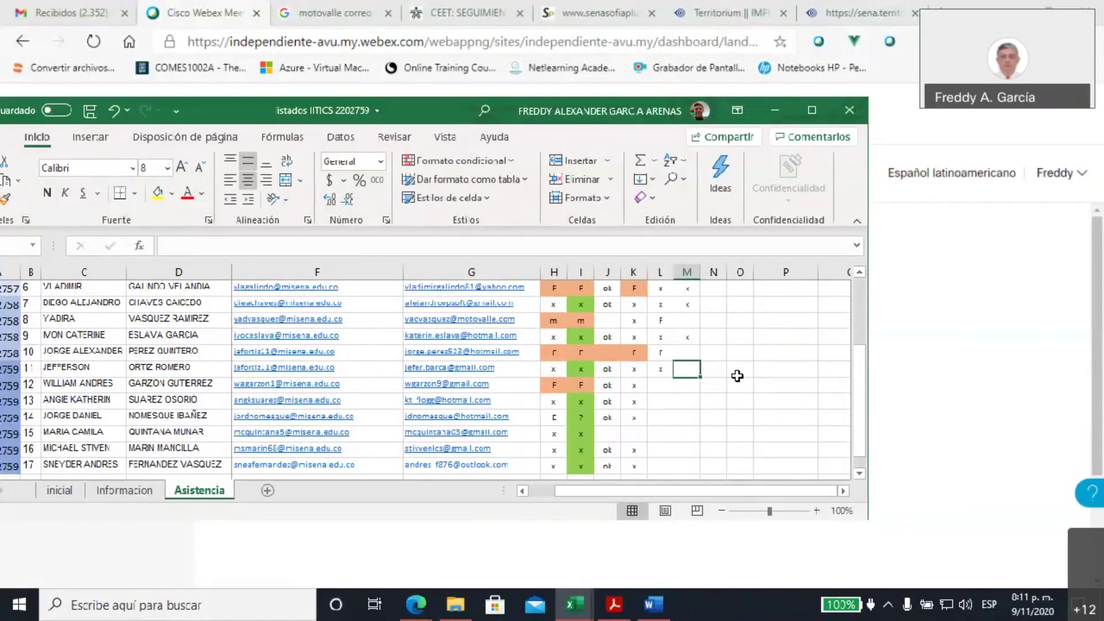
type("P")
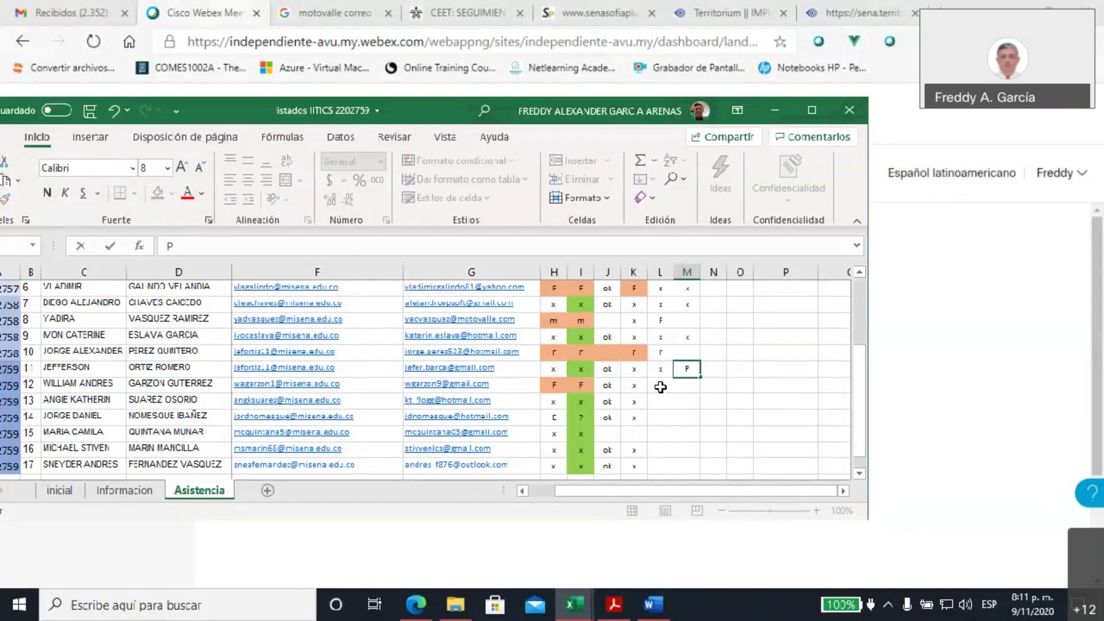
left_click(661, 387)
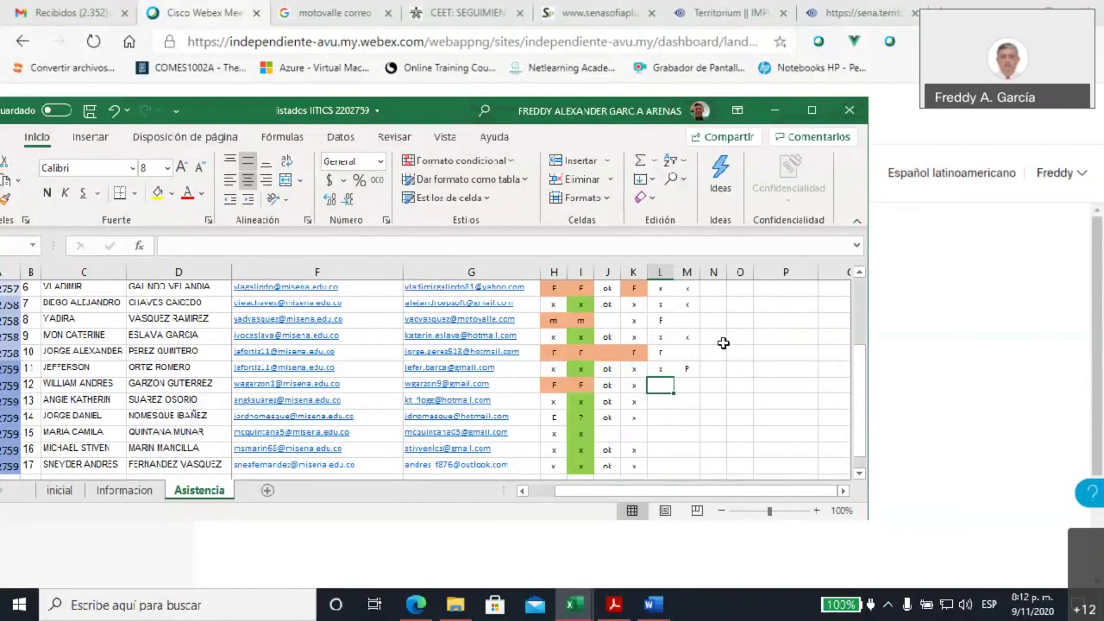
type("x")
left_click(687, 386)
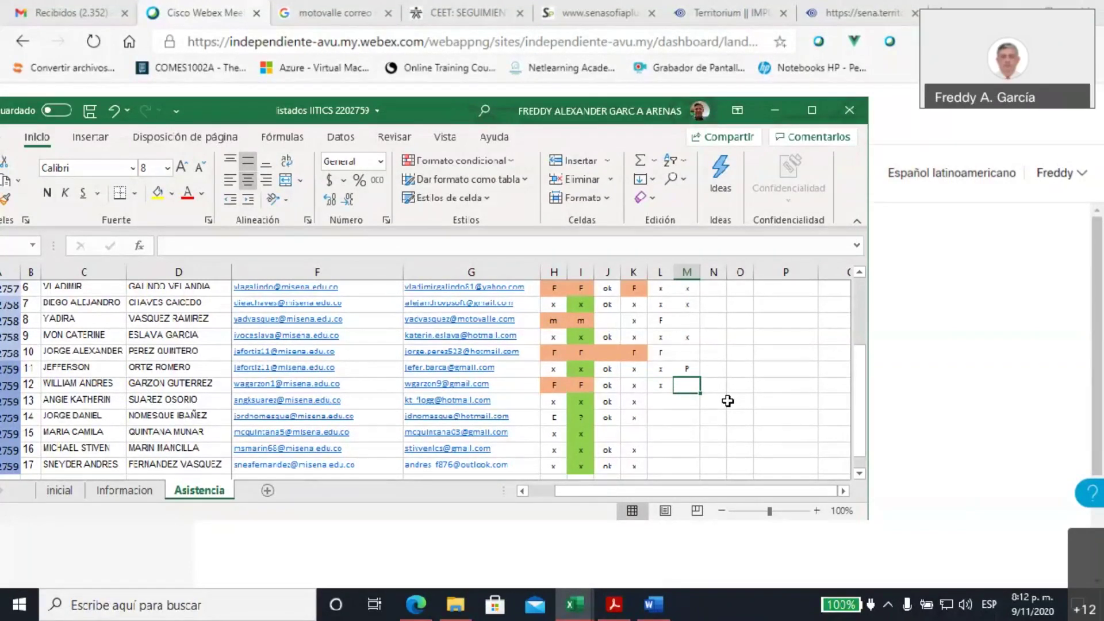
type("P")
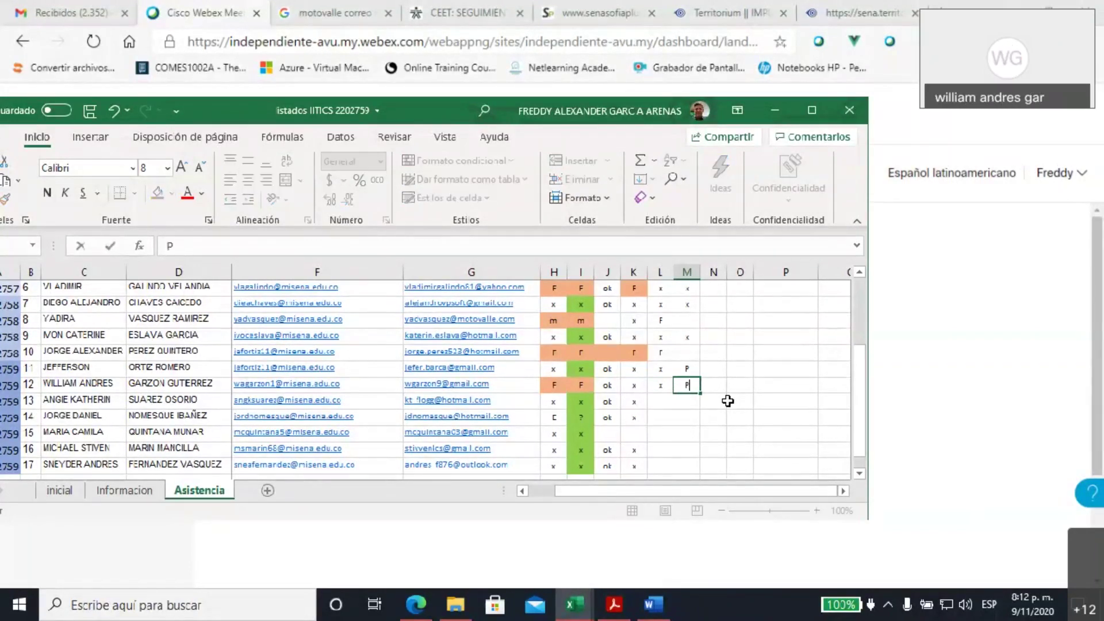
left_click(661, 401)
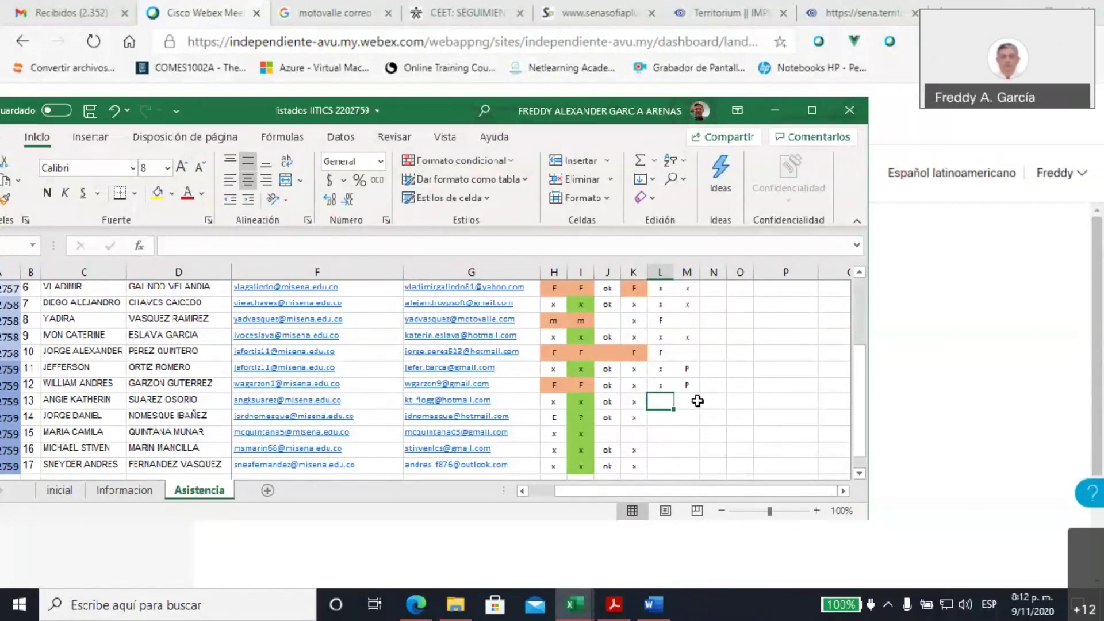
type("X")
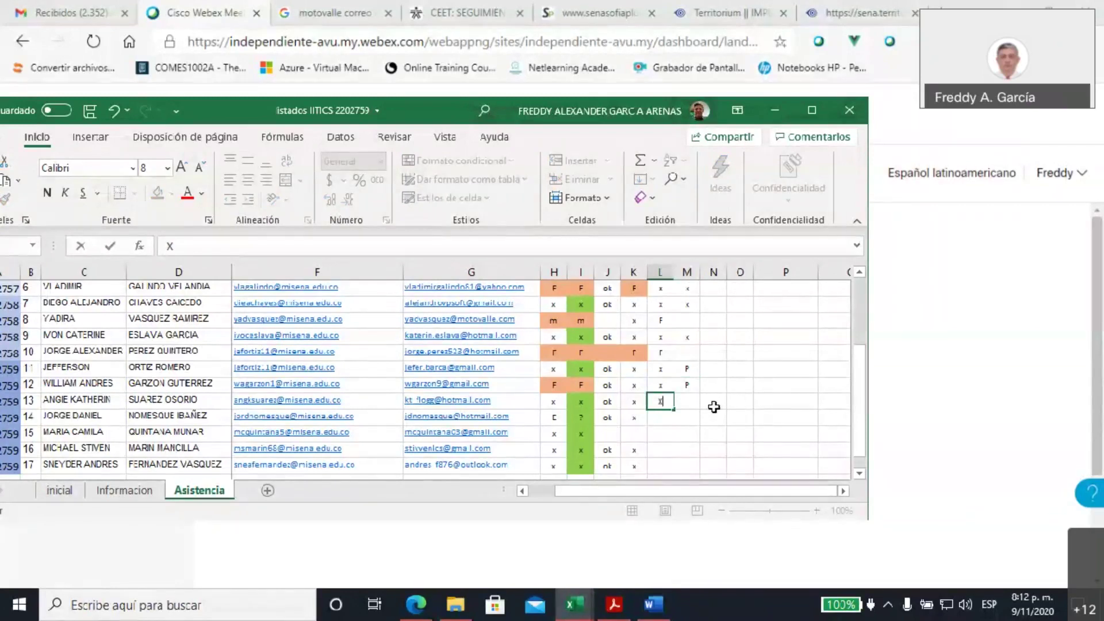
Select the last student's name in row 17 (C17:D17)
left_click_drag(581, 491, 509, 491)
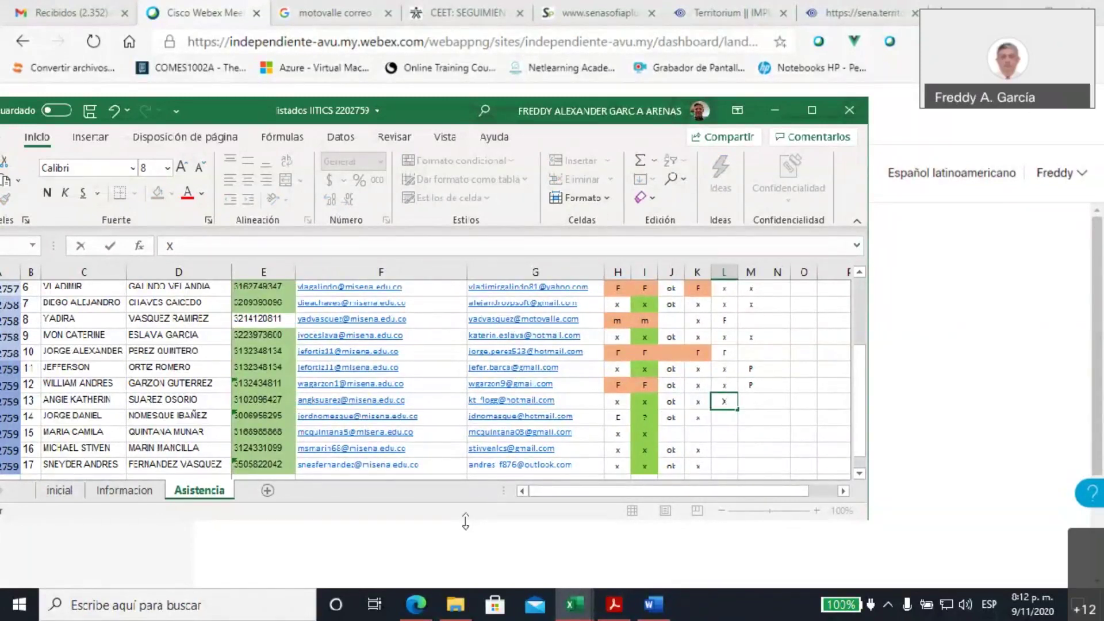
left_click_drag(466, 521, 466, 551)
scroll(356, 446, "up", 2)
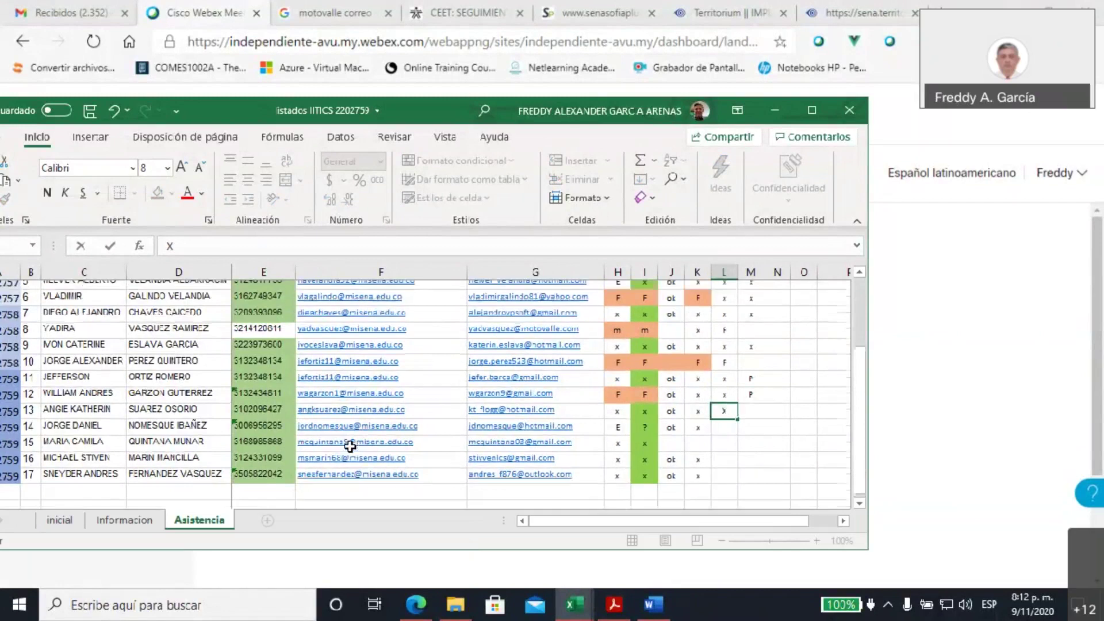
scroll(334, 441, "down", 2)
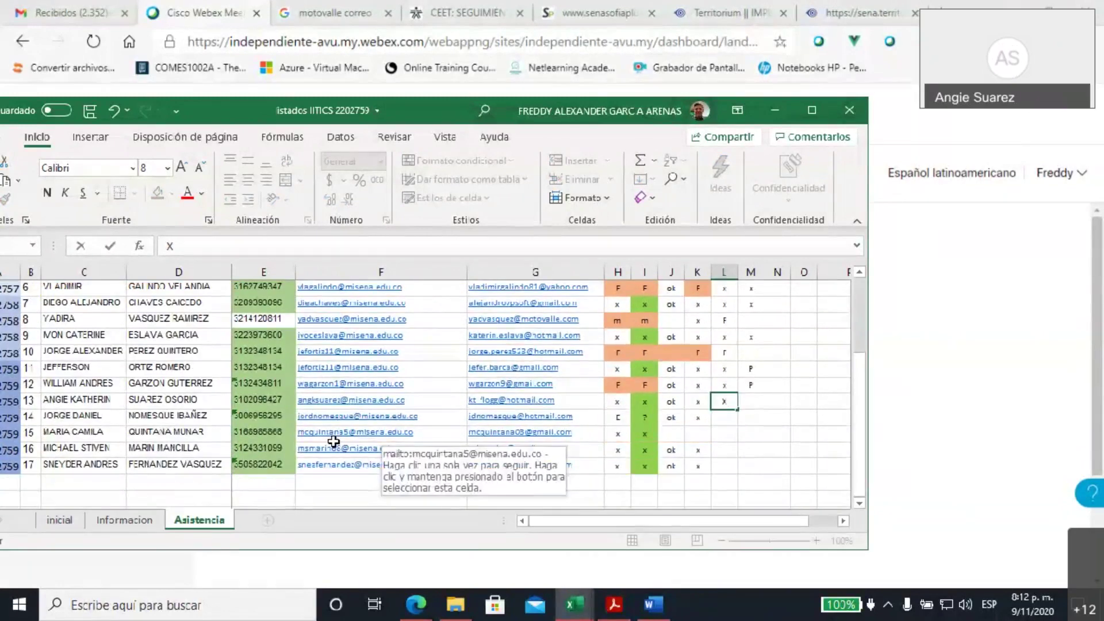
scroll(334, 442, "up", 3)
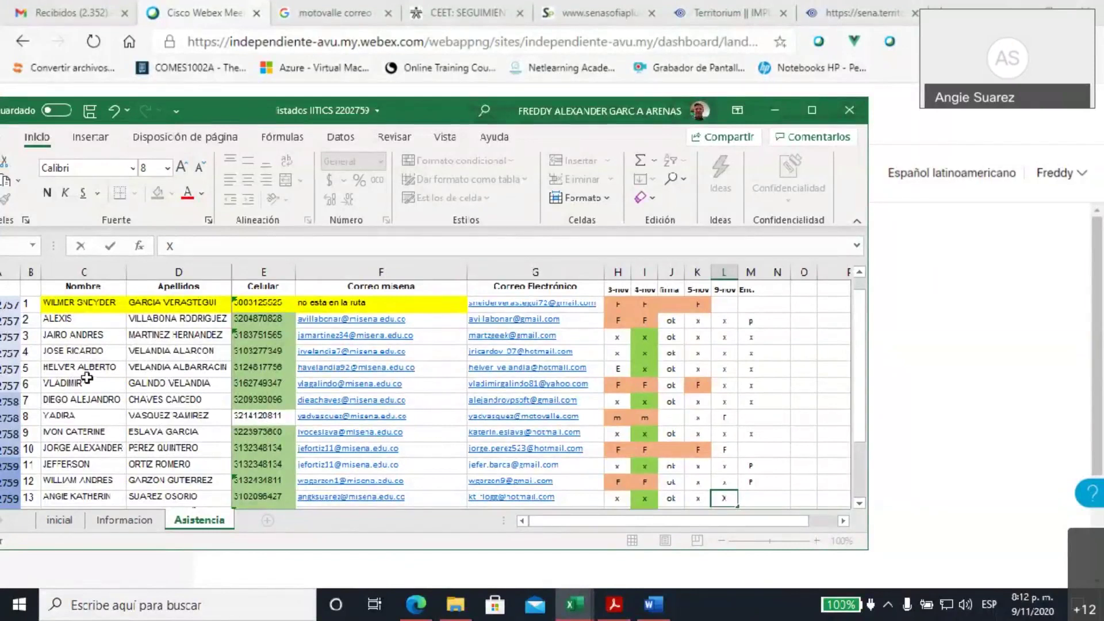
scroll(138, 475, "down", 2)
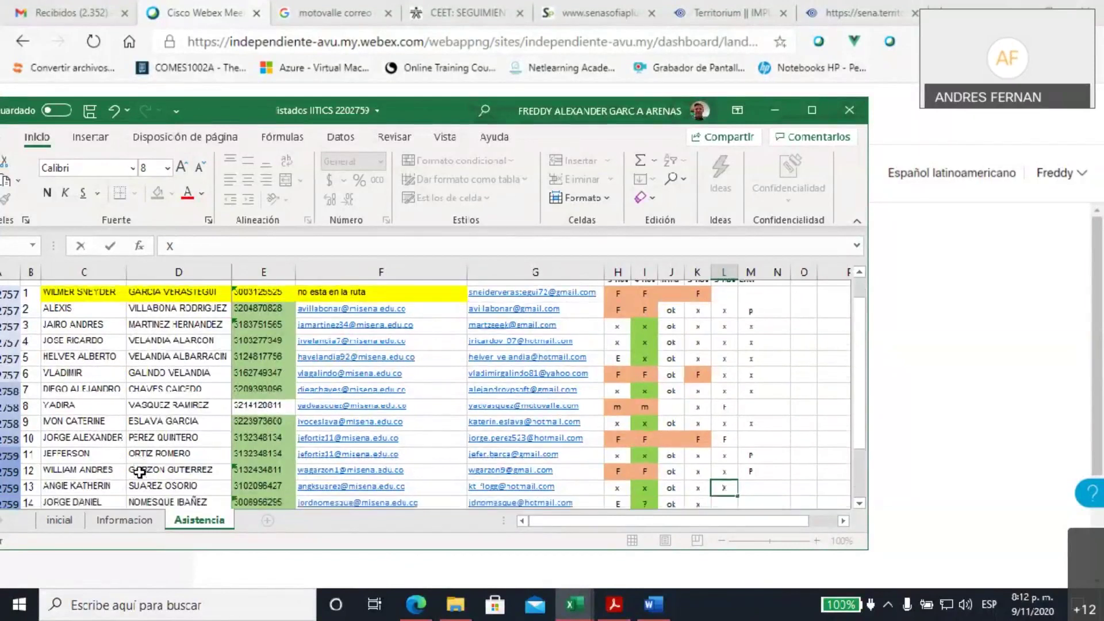
left_click_drag(110, 465, 173, 464)
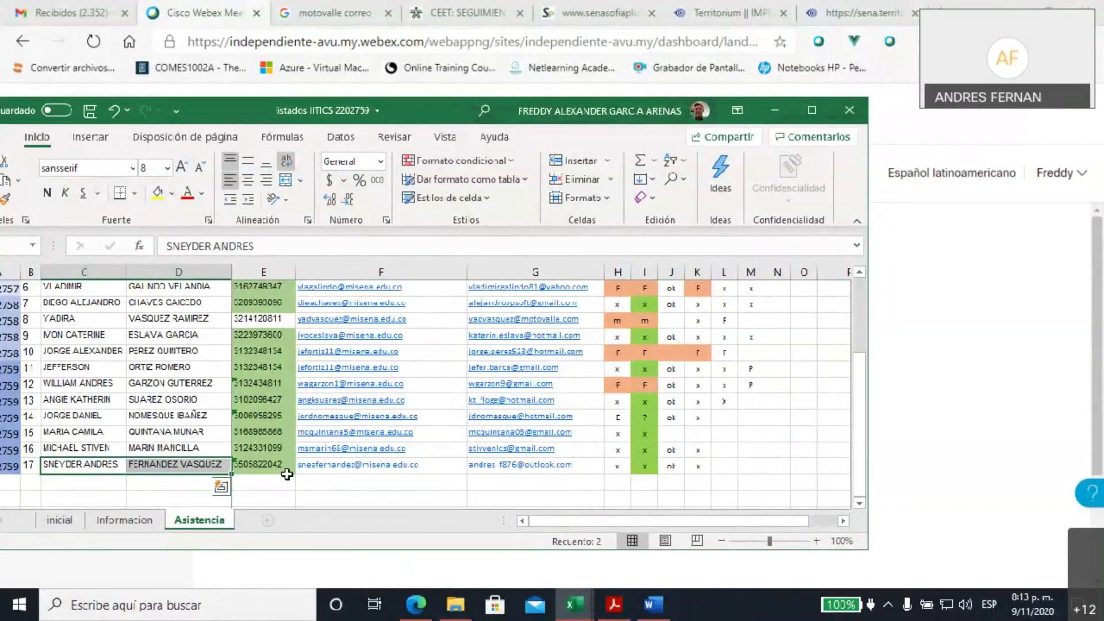
scroll(297, 491, "up", 2)
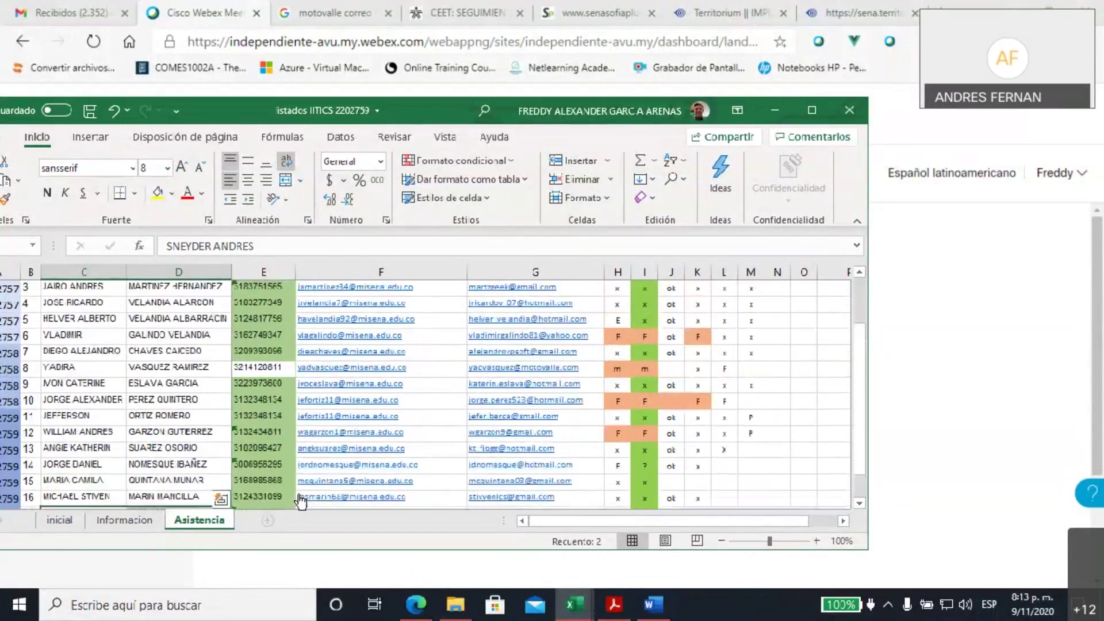
scroll(297, 492, "down", 2)
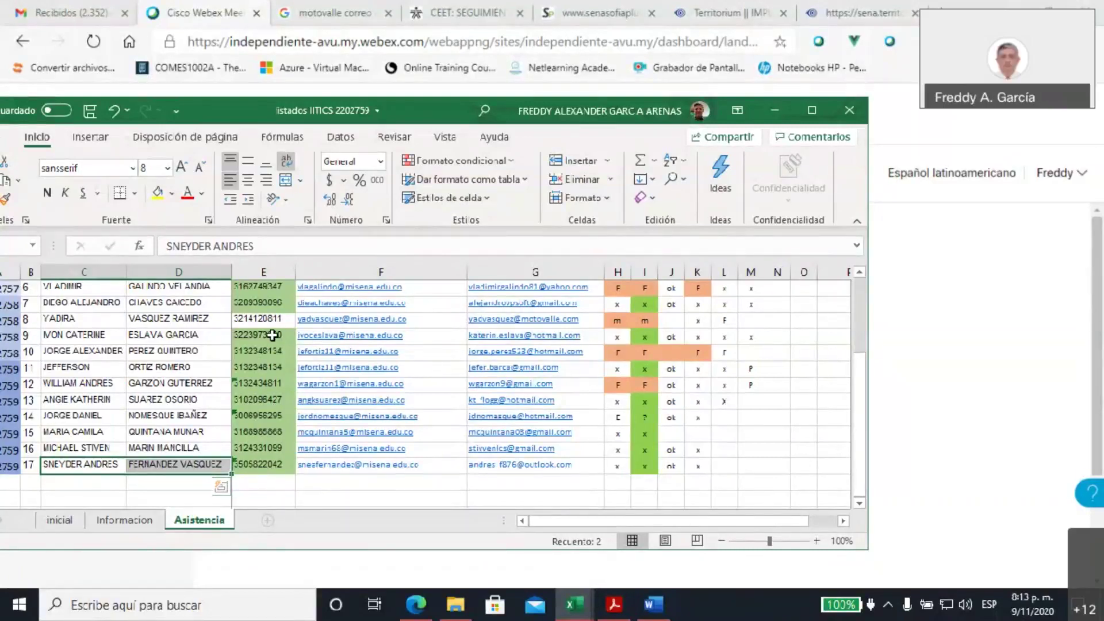
scroll(287, 381, "up", 3)
scroll(289, 382, "down", 2)
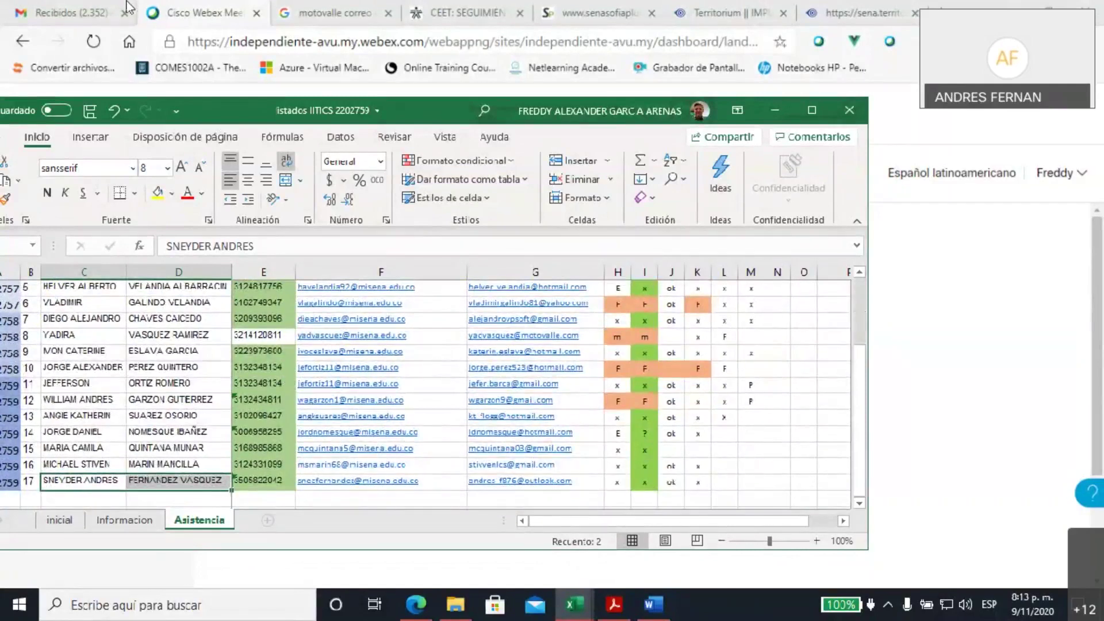
Switch between Gmail and the attendance workbook, ending on the Gmail inbox
left_click(99, 11)
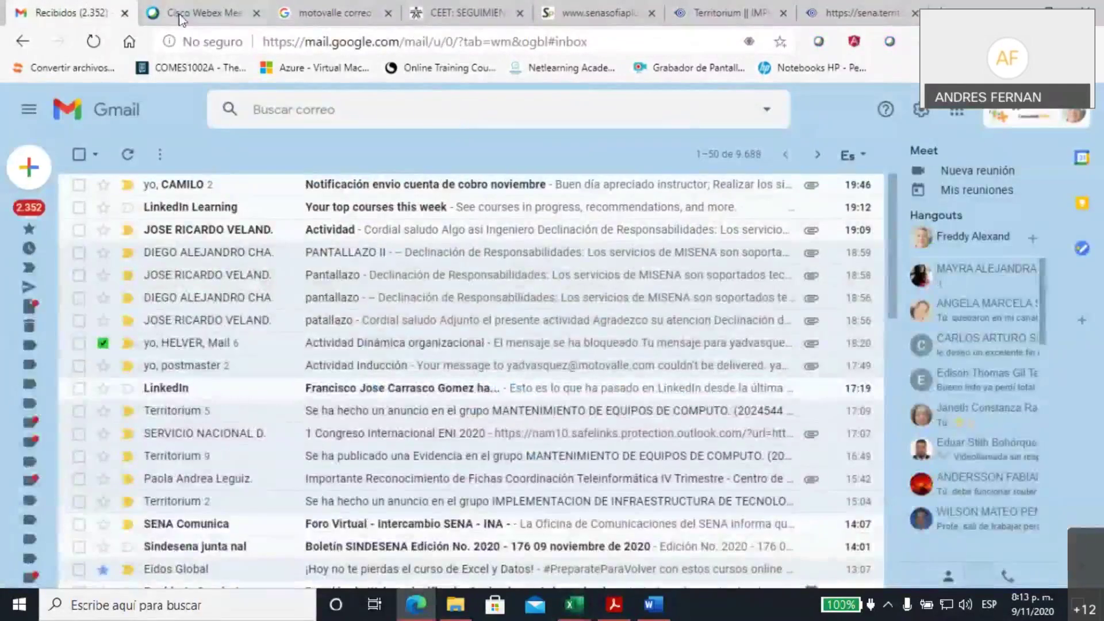
mouse_move(575, 604)
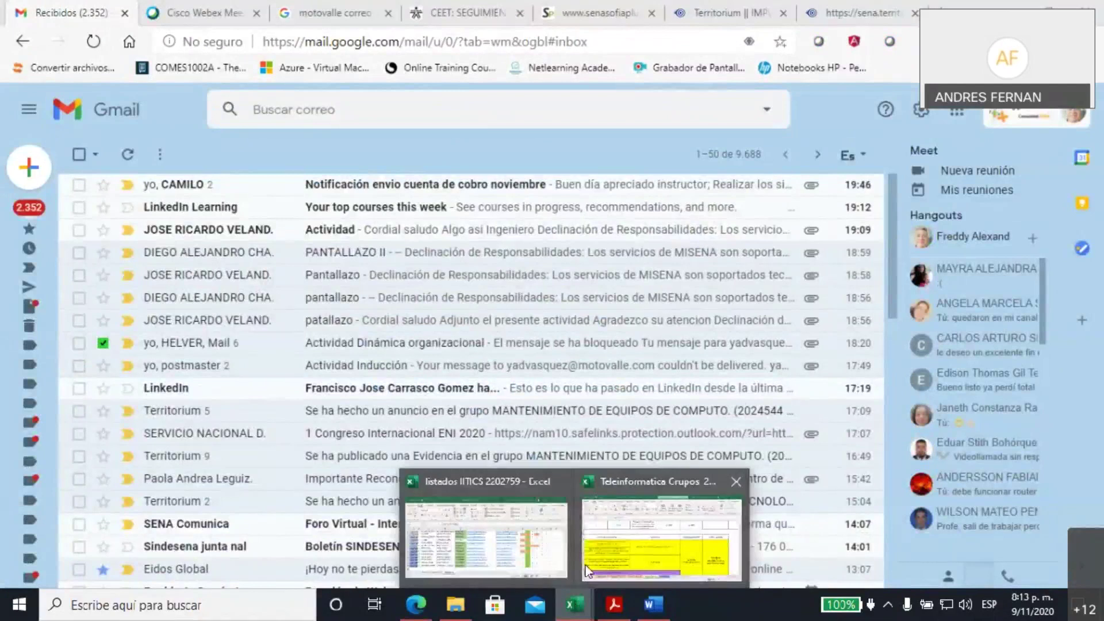
left_click(556, 570)
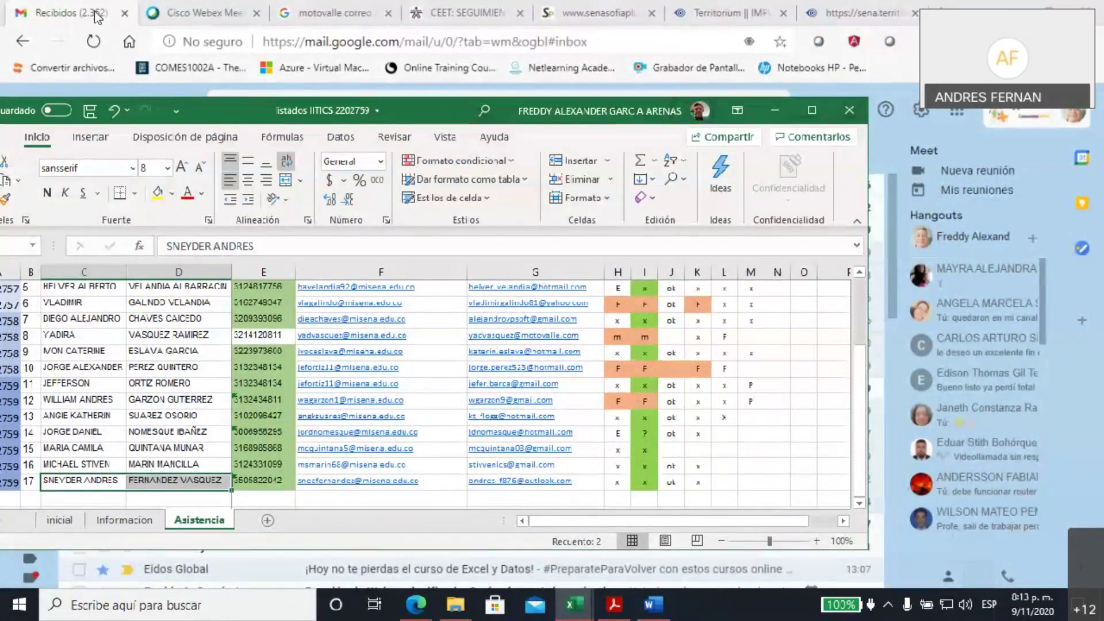
left_click(104, 11)
Compose a new email to the student found by typing 'sne', with subject 'listado', and start attaching a file
left_click(30, 168)
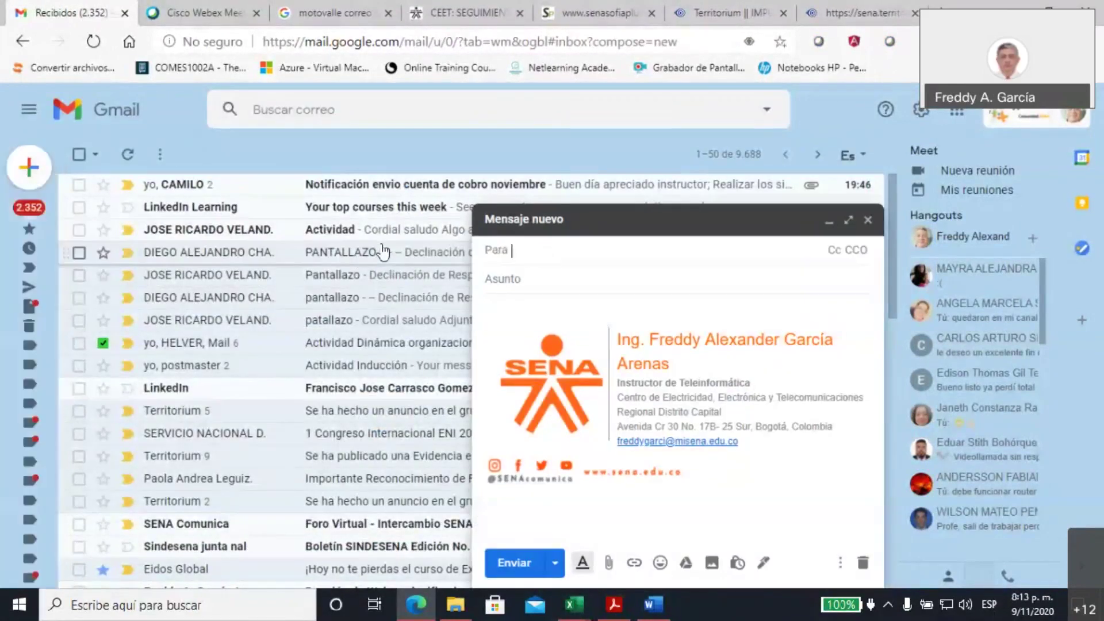
type("sne")
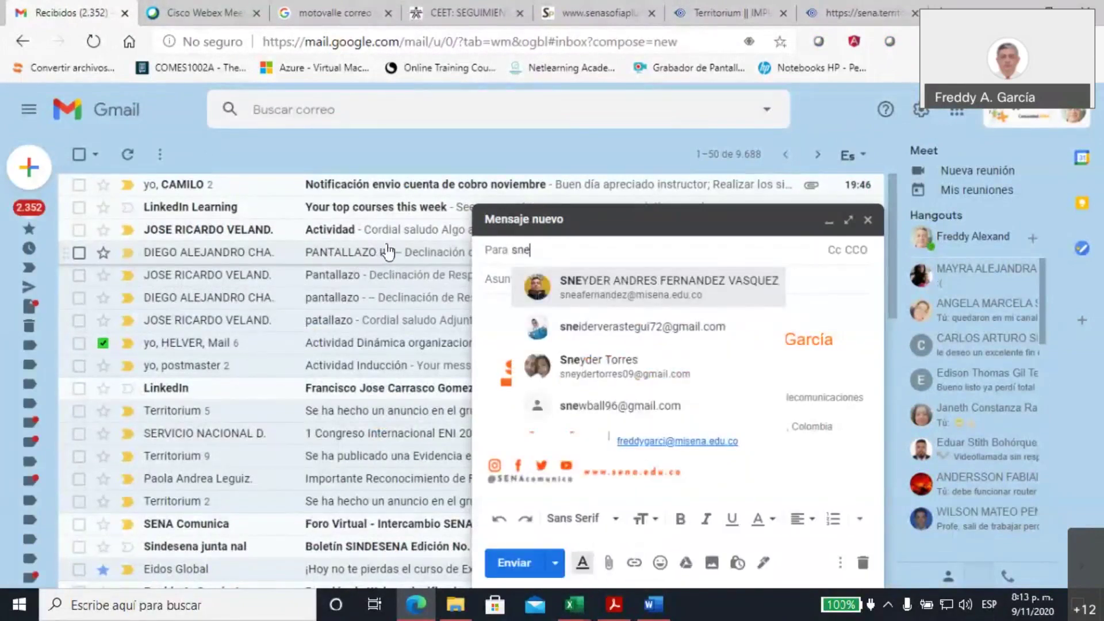
mouse_move(597, 295)
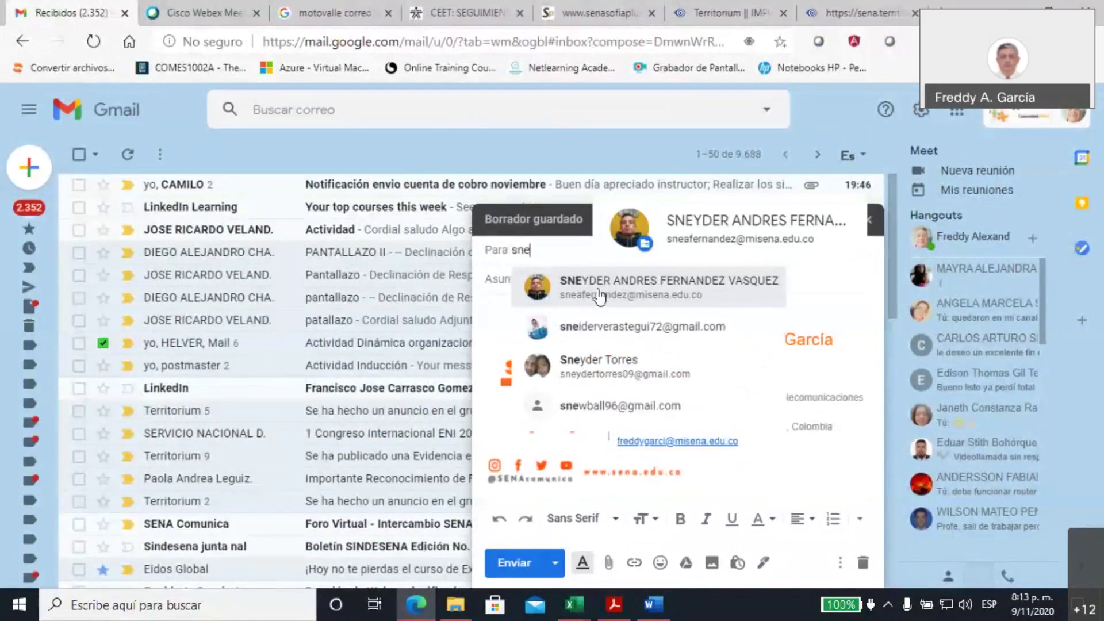
left_click(598, 287)
left_click(536, 276)
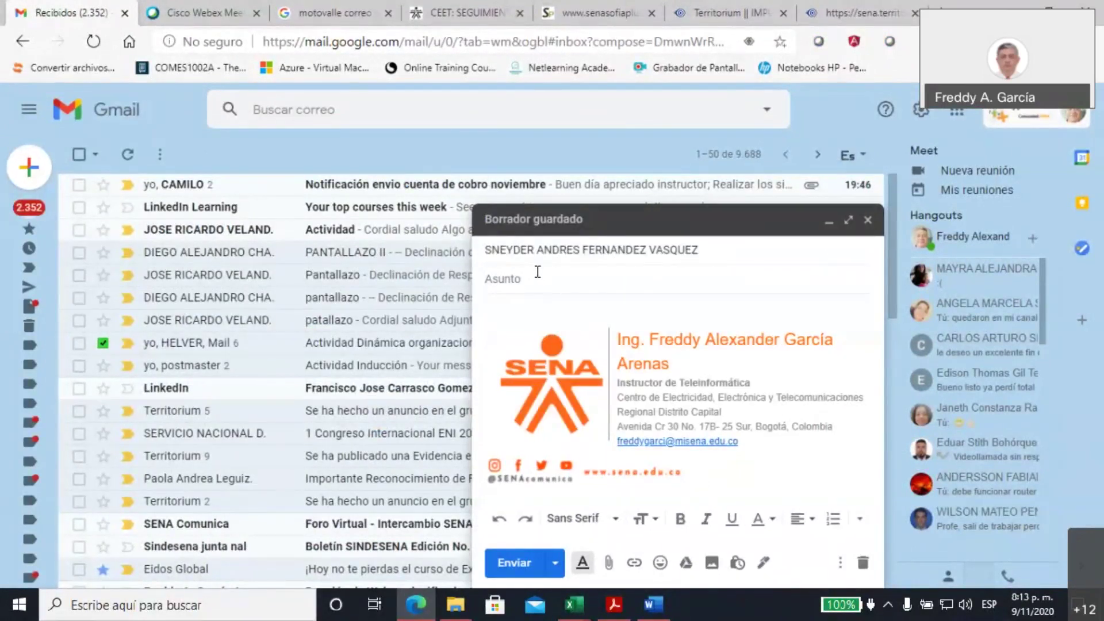
type("listado")
left_click(516, 307)
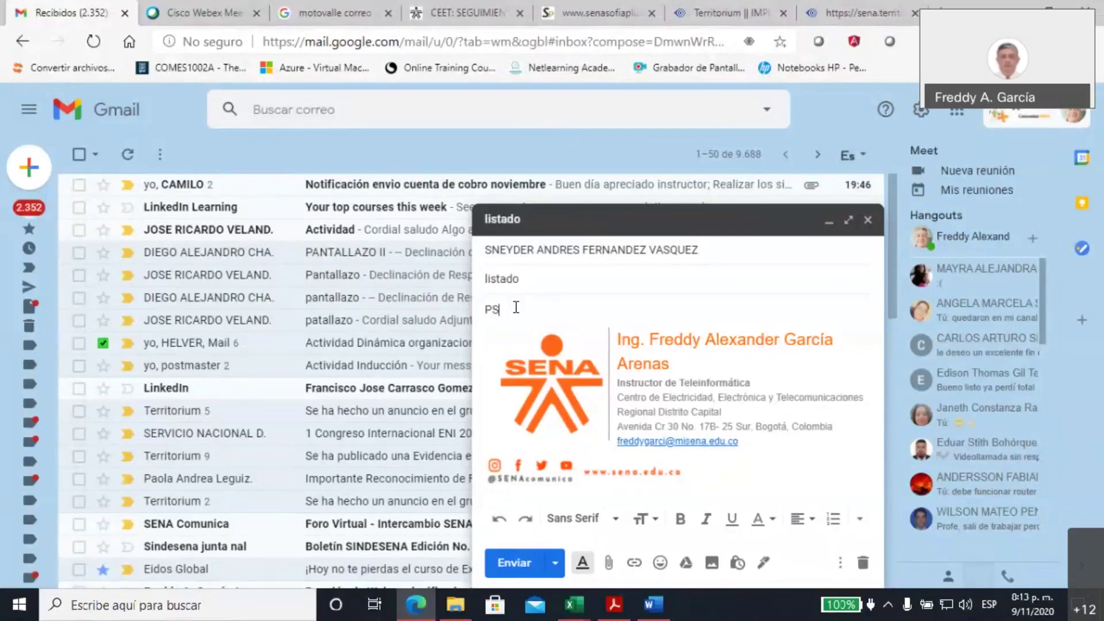
left_click(608, 563)
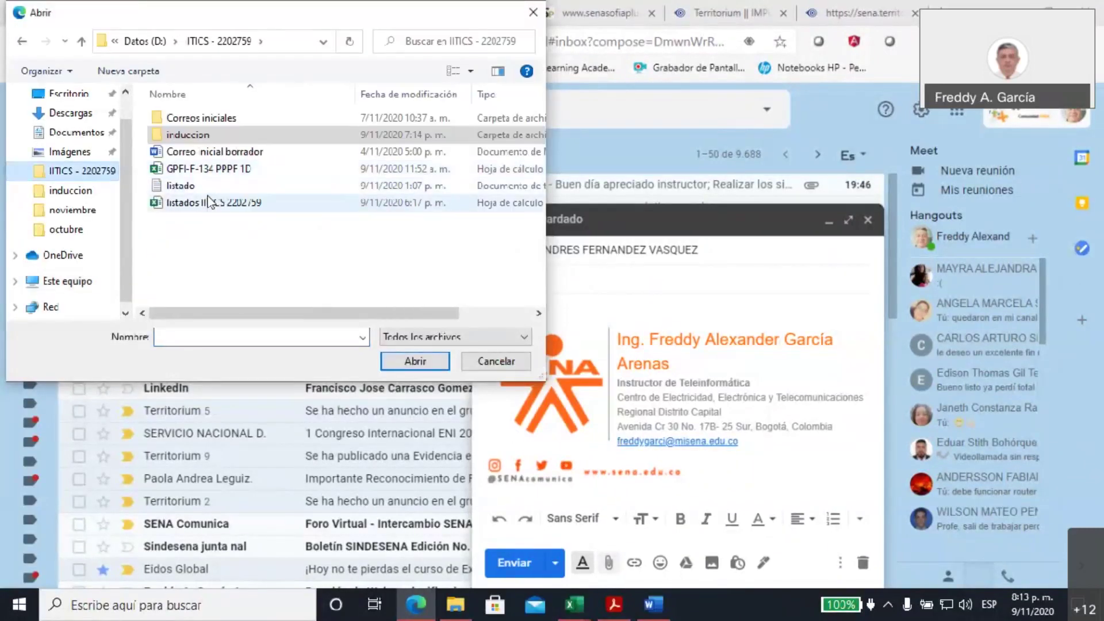
Attach listados IITICS 2202759.xlsx and send the 'listado' email
left_click(208, 204)
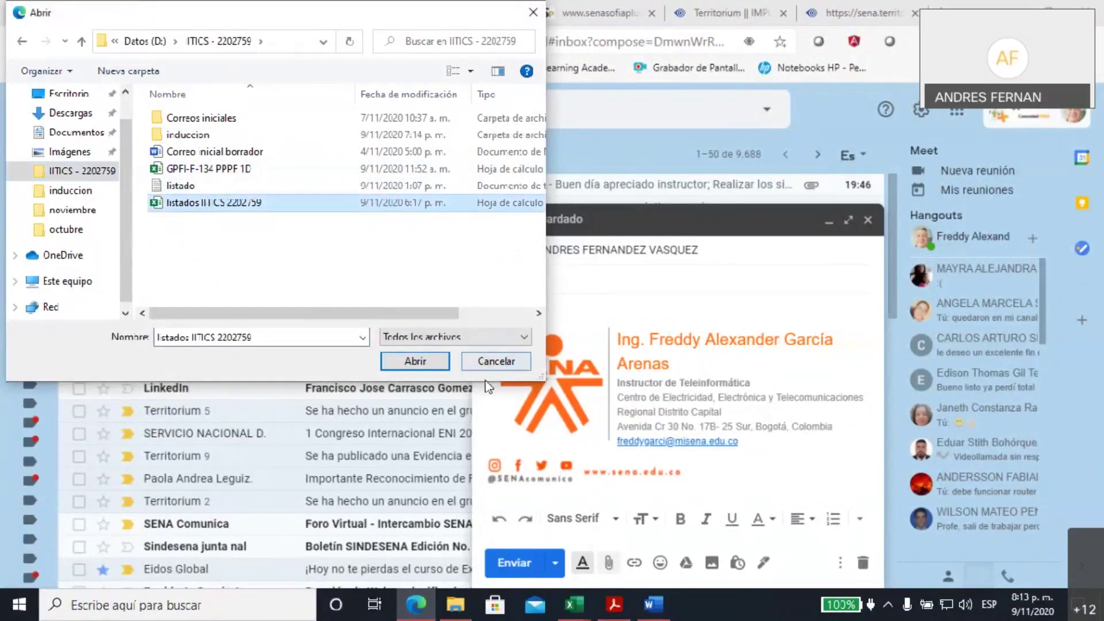
left_click(416, 361)
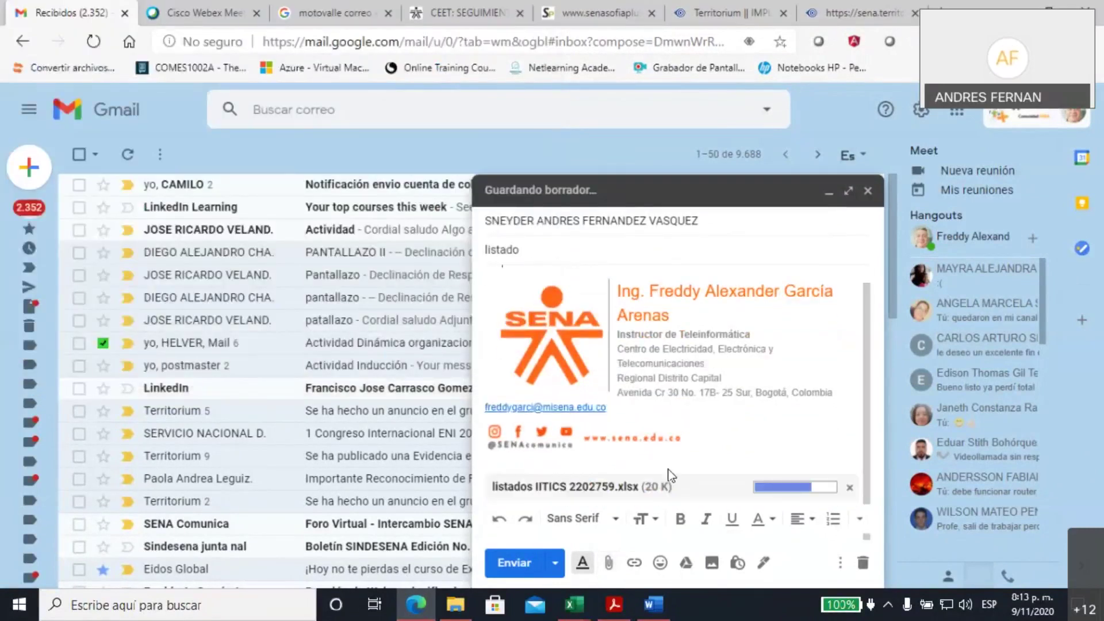
left_click(514, 562)
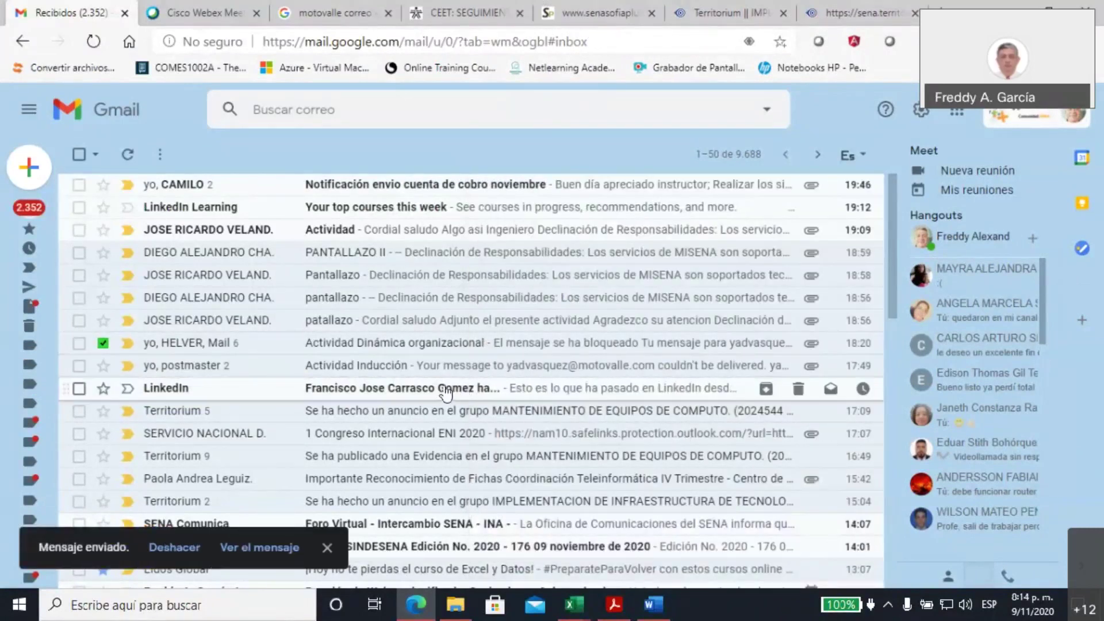
scroll(495, 449, "down", 5)
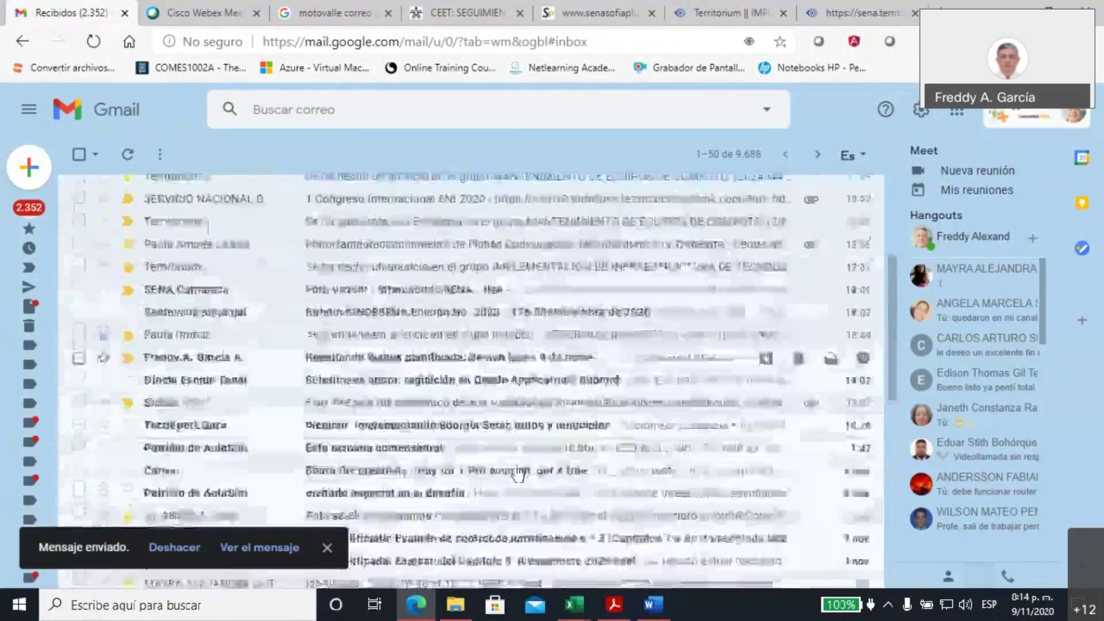
scroll(520, 473, "up", 5)
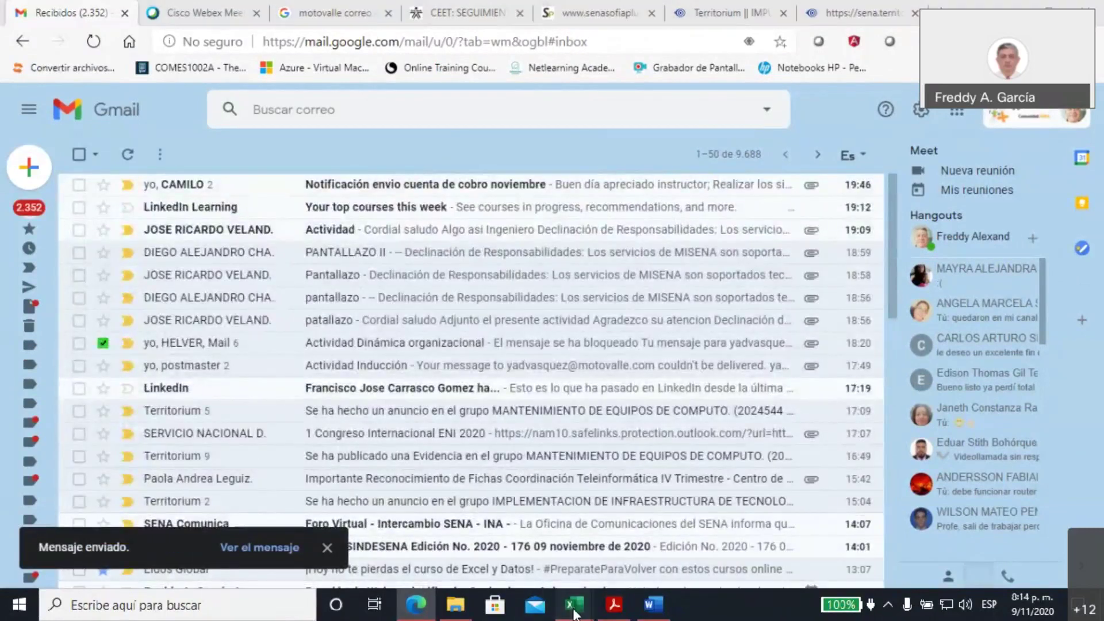
Bring the listados workbook forward and check the first student's name, phone and Correo misena note
mouse_move(575, 614)
left_click(555, 568)
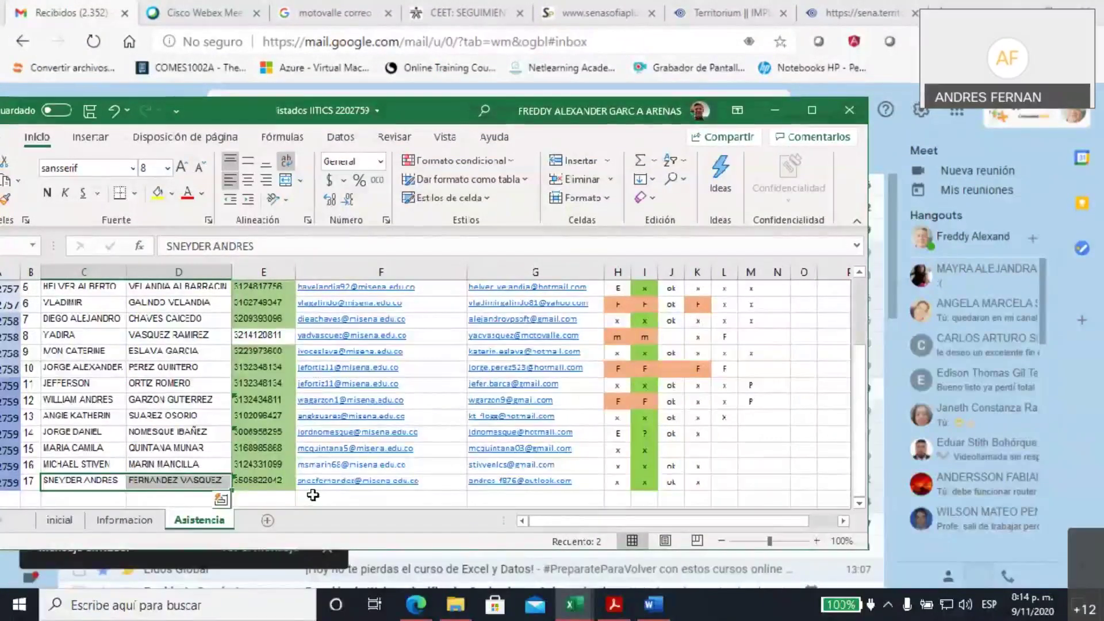
scroll(311, 494, "up", 3)
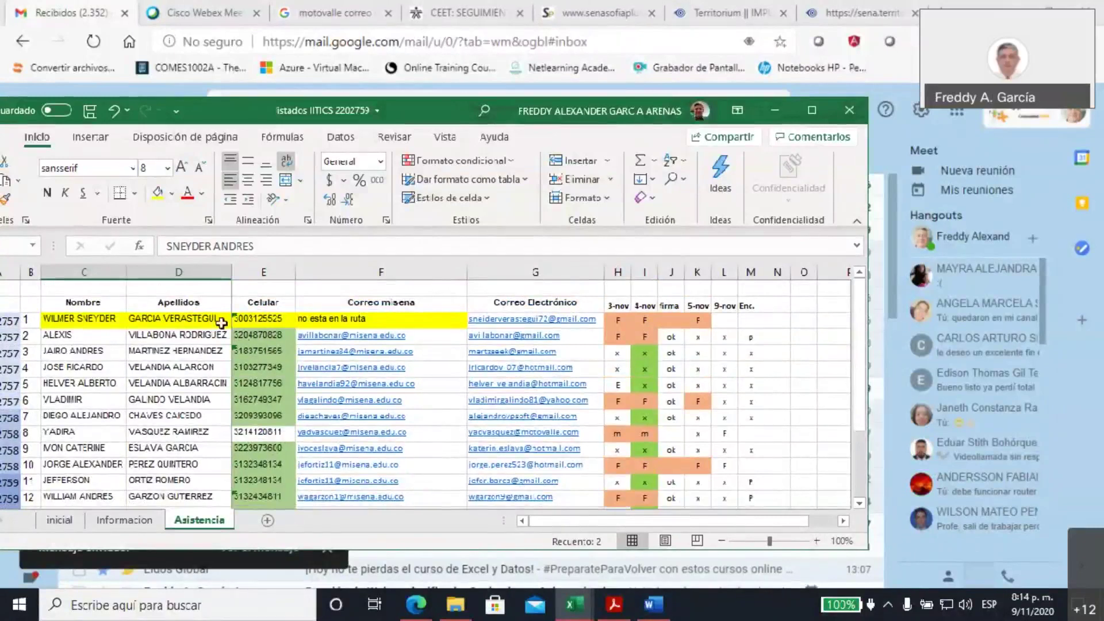
left_click_drag(54, 321, 270, 319)
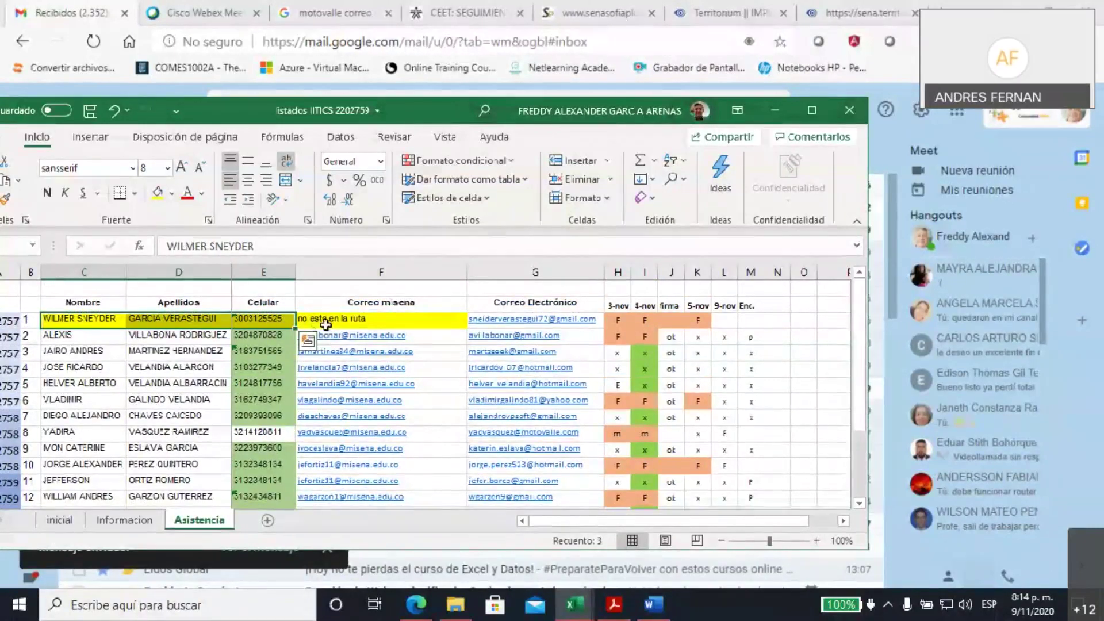
left_click(394, 319)
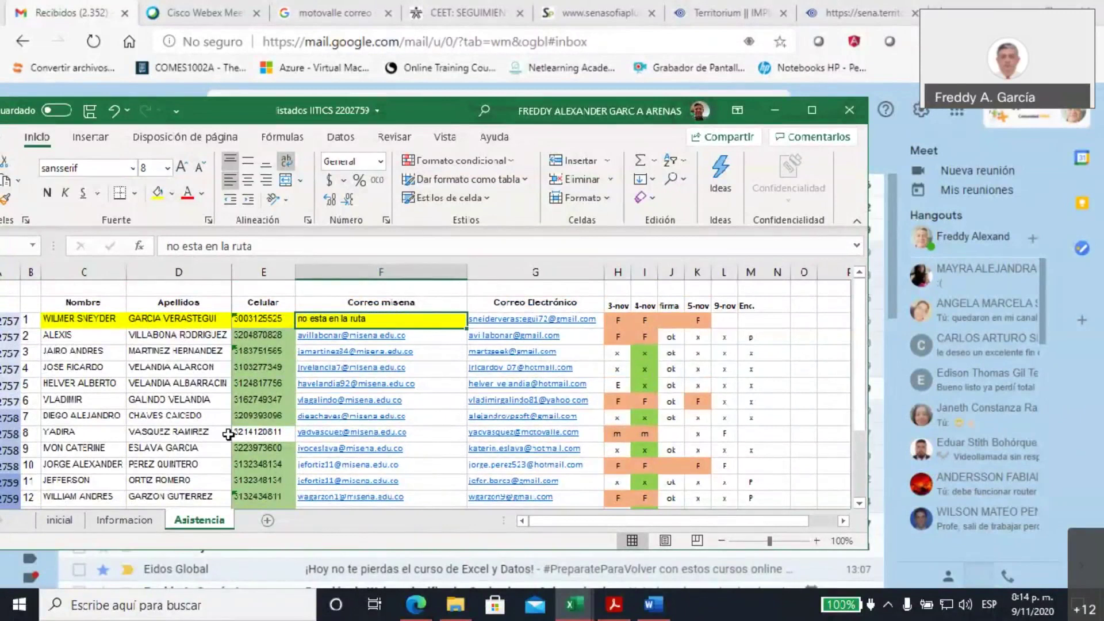
Review students' phone numbers down the Asistencia sheet from row 8
left_click(252, 432)
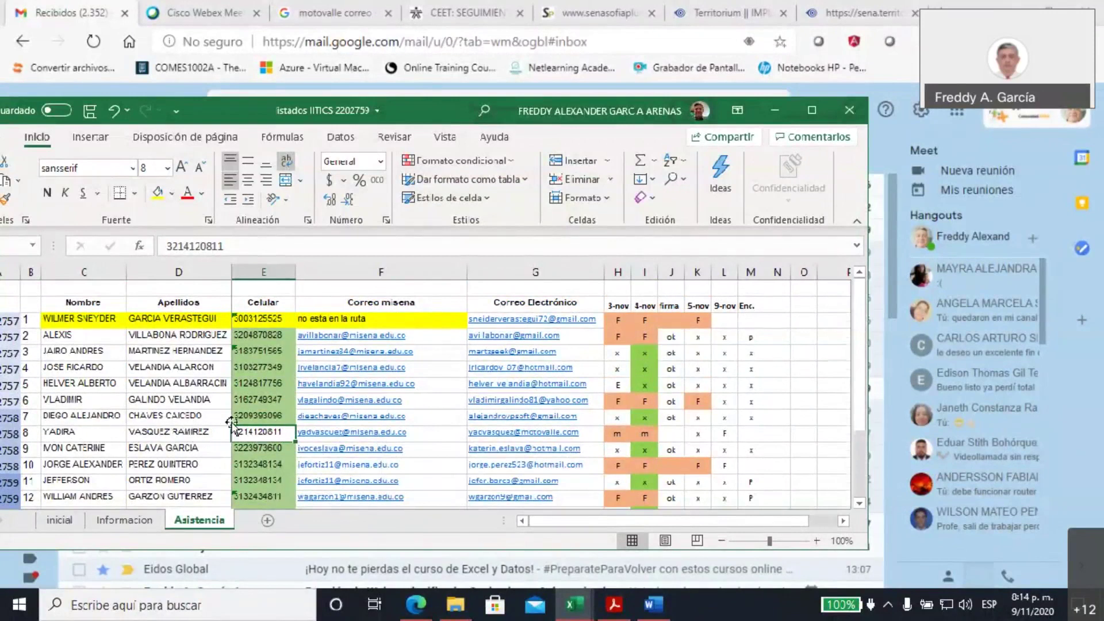
scroll(232, 415, "down", 2)
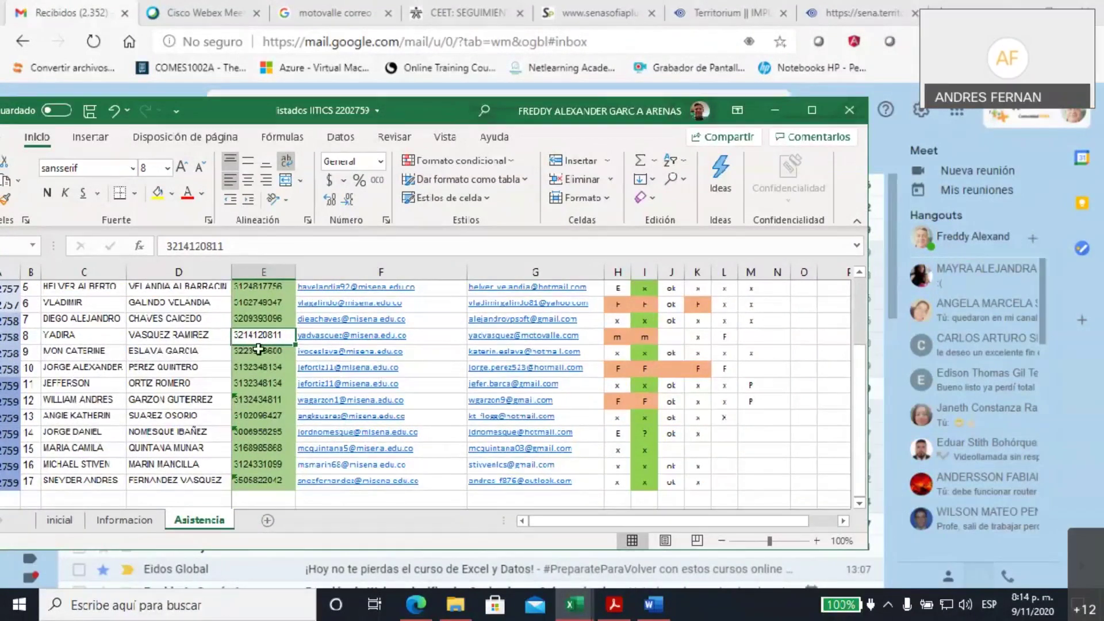
left_click_drag(257, 349, 257, 482)
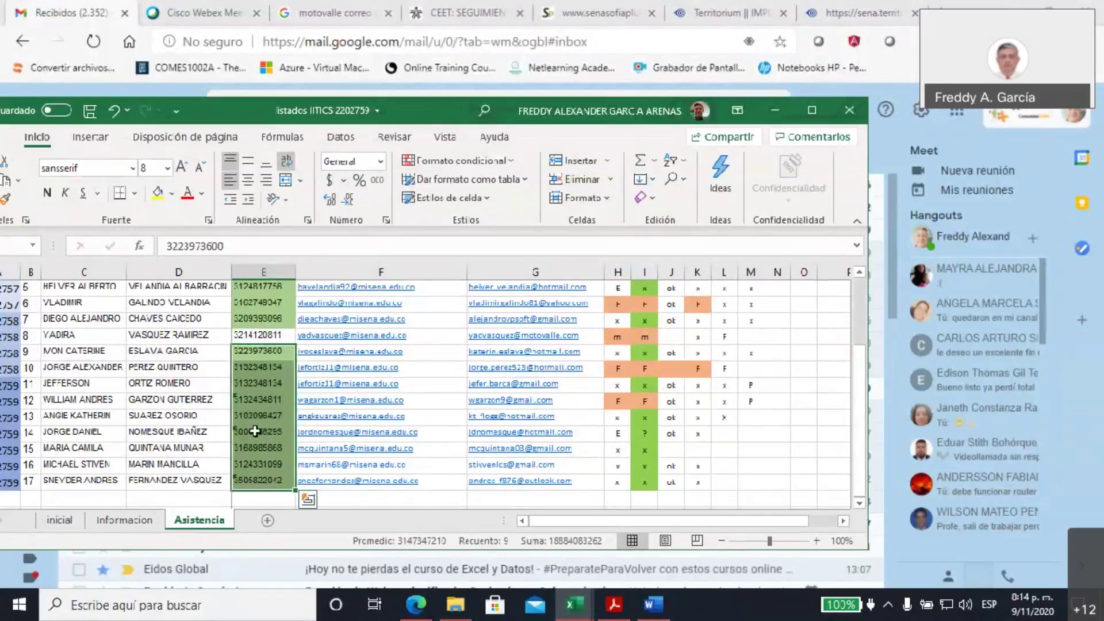
scroll(256, 419, "up", 1)
scroll(255, 419, "up", 2)
left_click_drag(257, 334, 257, 415)
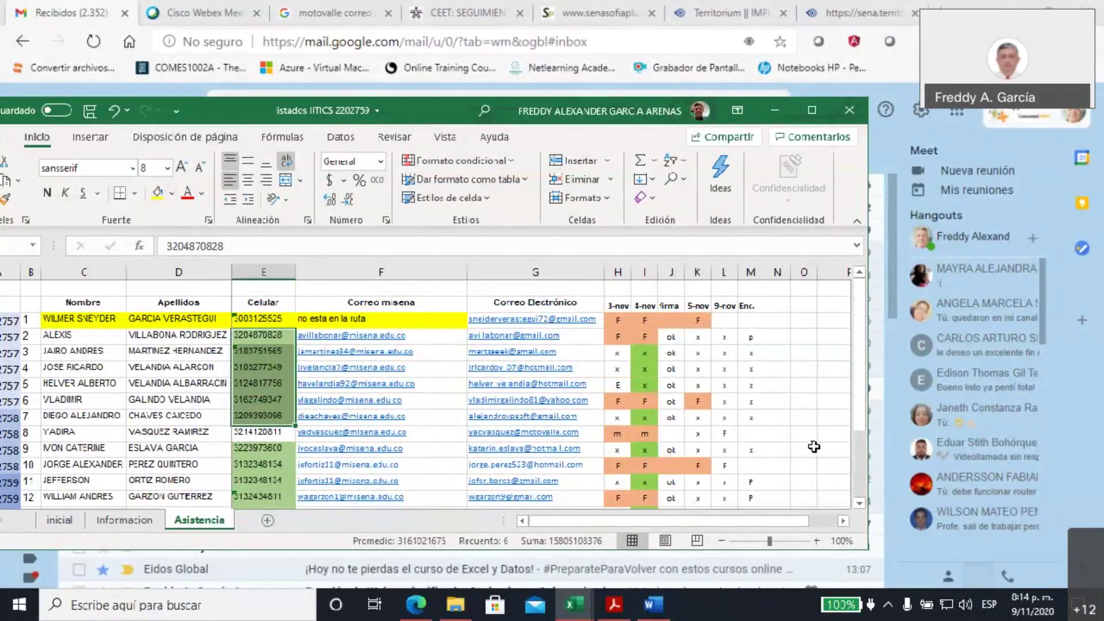
scroll(791, 410, "down", 1)
scroll(795, 408, "up", 1)
Change the marks in M2 and M11 to x
left_click(751, 337)
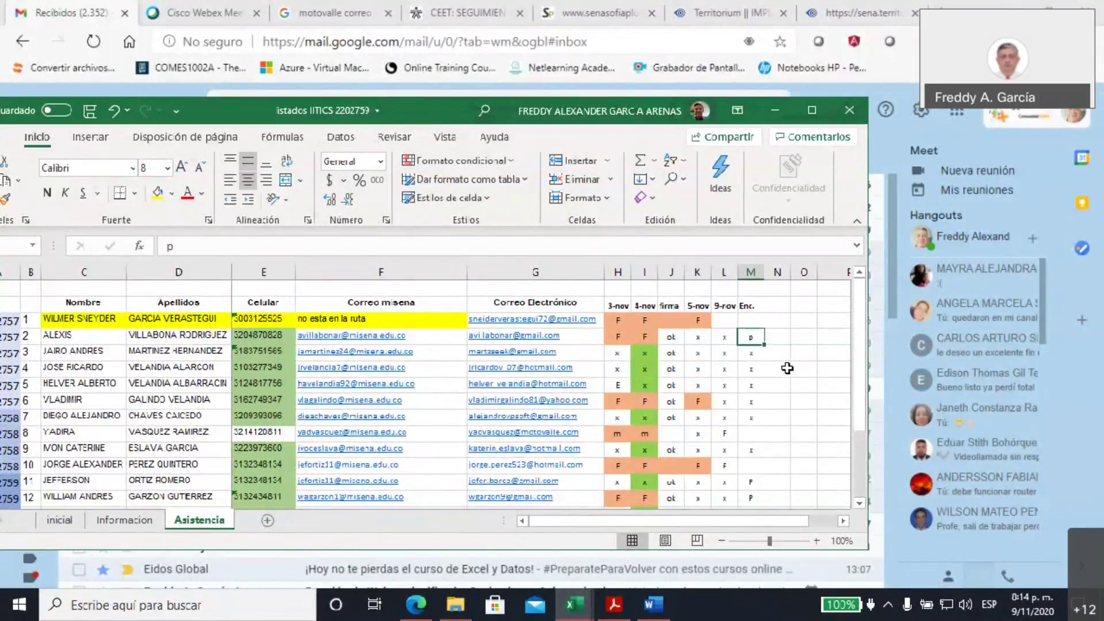
type("x")
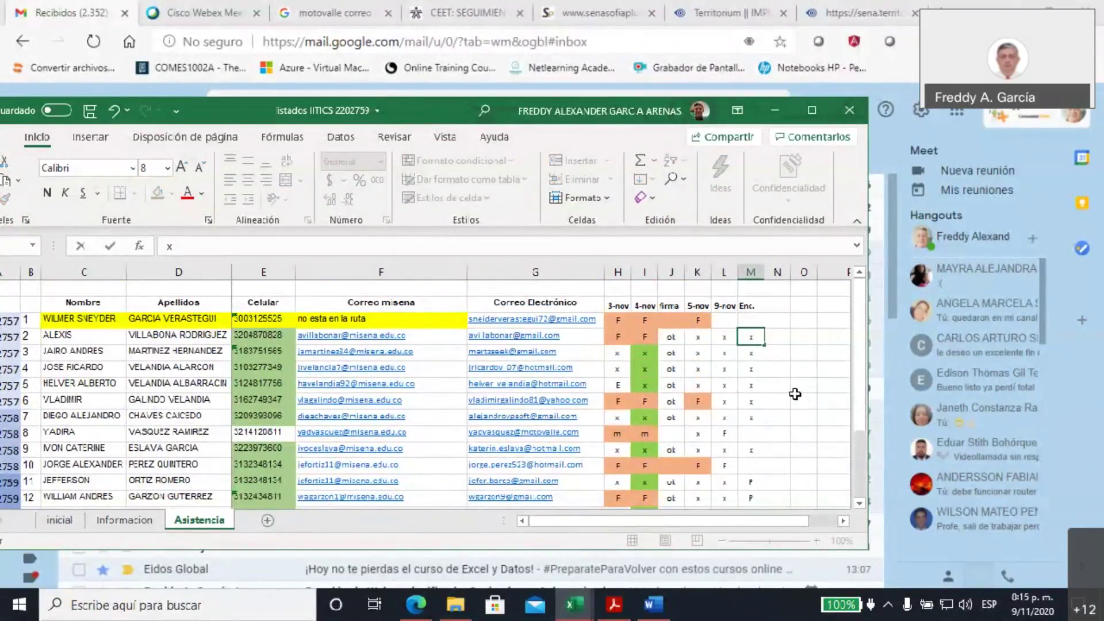
scroll(789, 389, "down", 1)
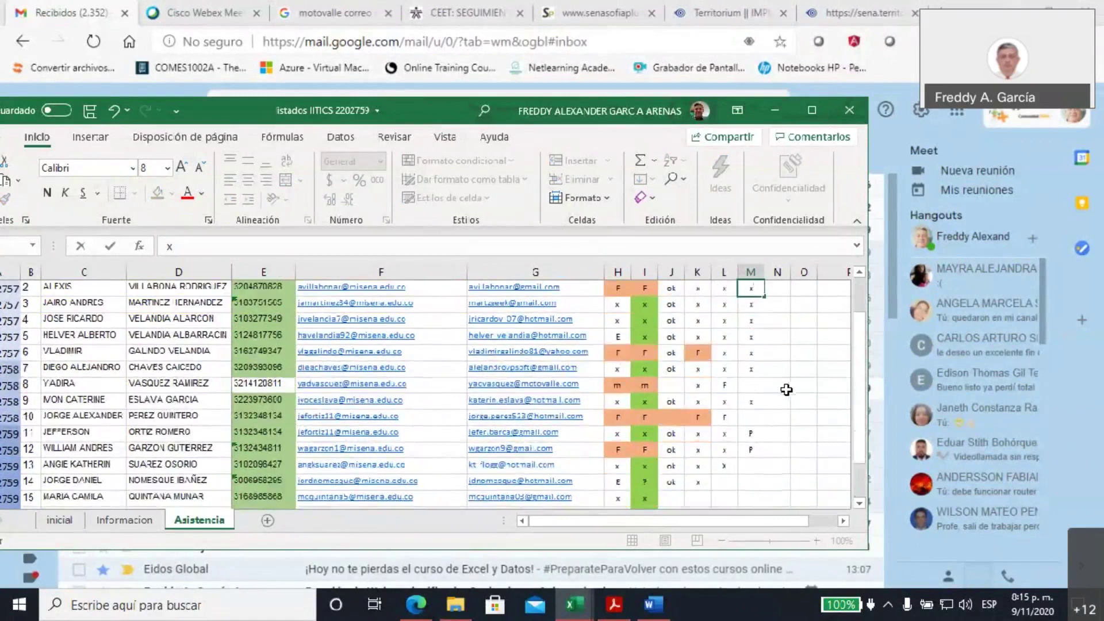
left_click(751, 432)
type("x")
scroll(793, 394, "down", 1)
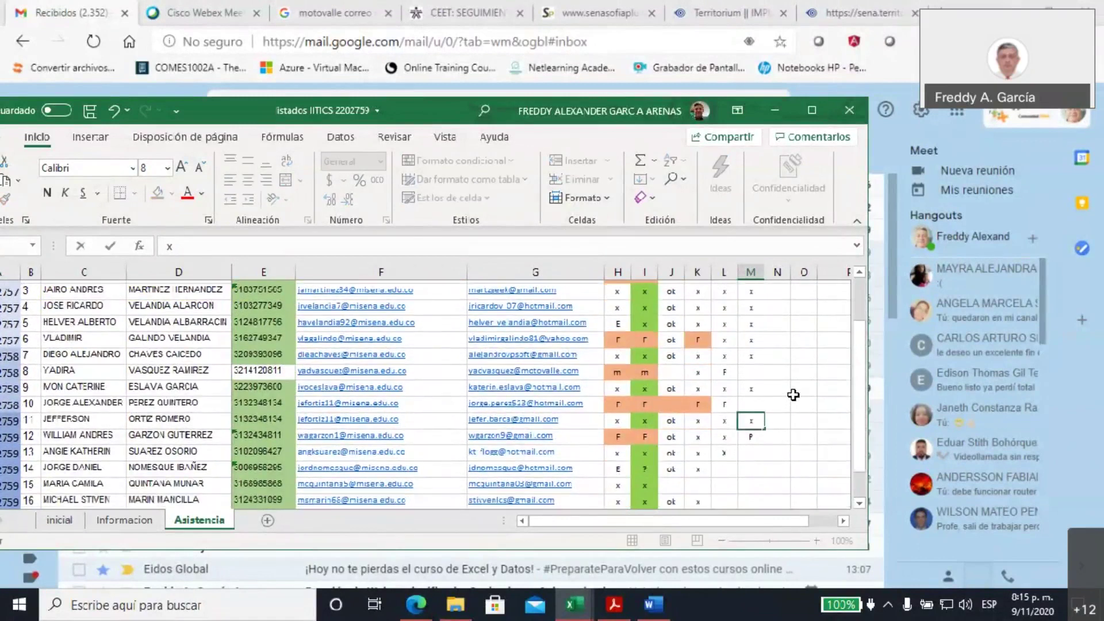
scroll(793, 394, "down", 2)
key("Return")
key("Return")
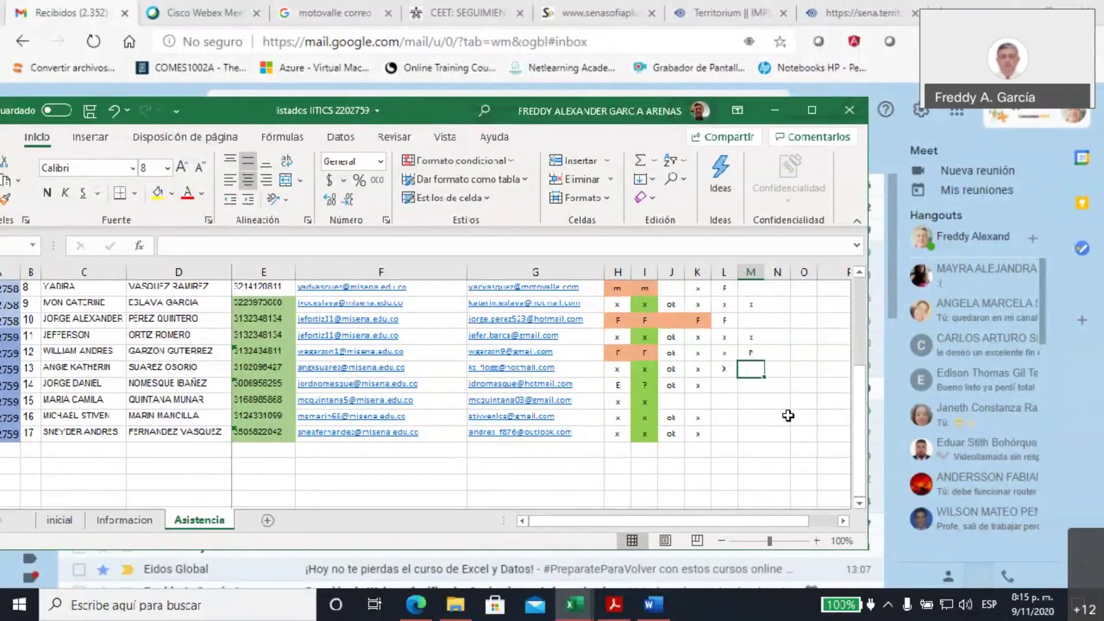
Enter x in M13, L14 and M14, and change M12 to x
type("x")
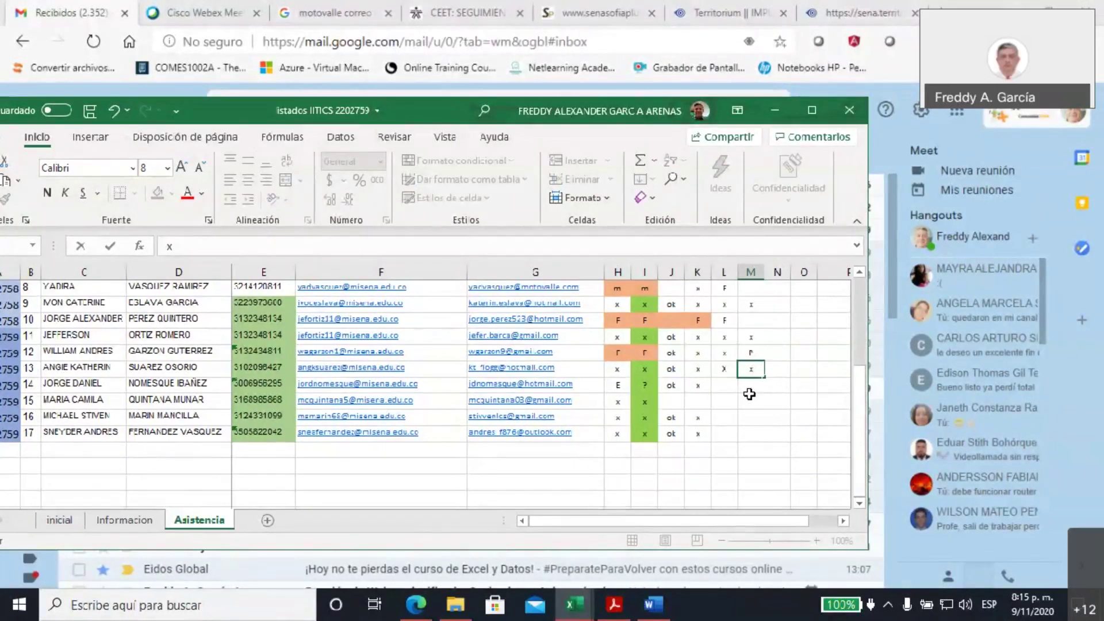
left_click(724, 384)
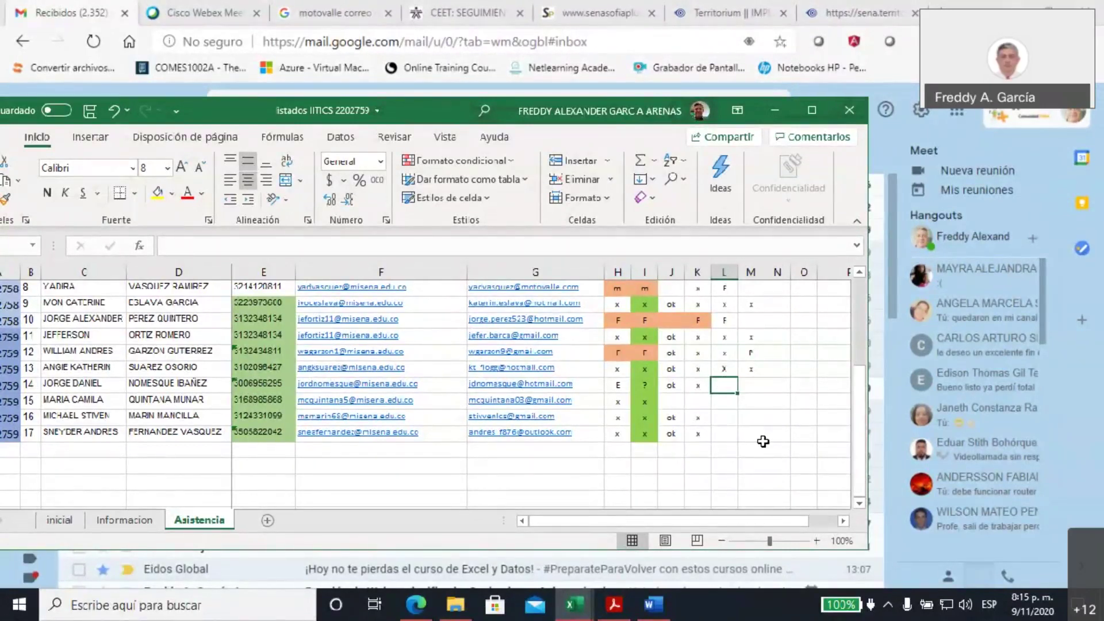
type("x")
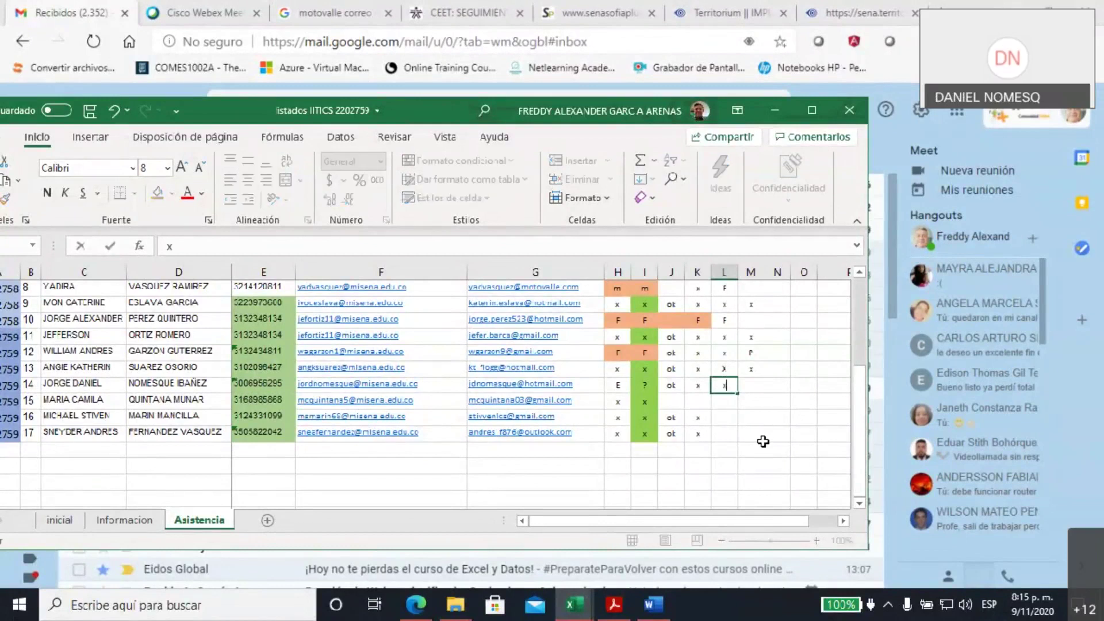
key("Tab")
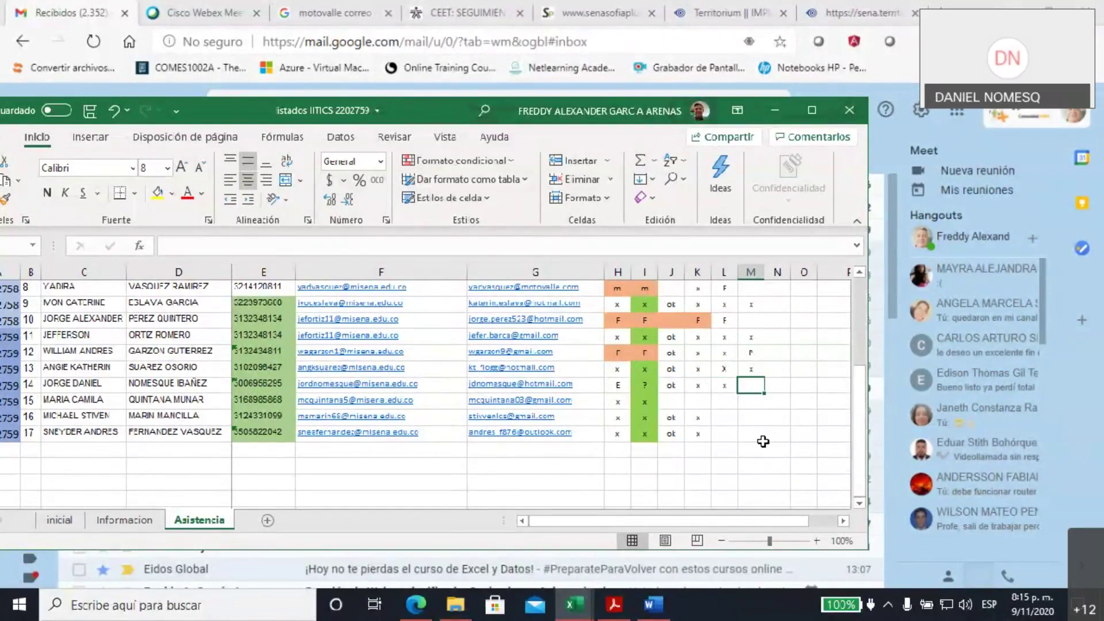
type("x")
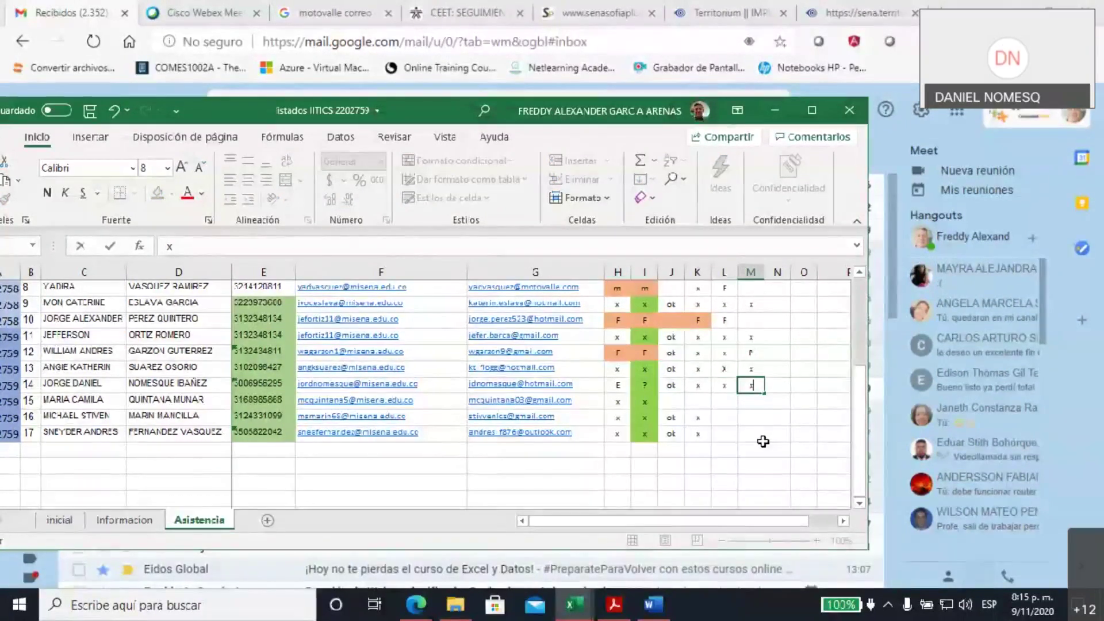
key("Return")
key("Up")
key("Up")
key("Up")
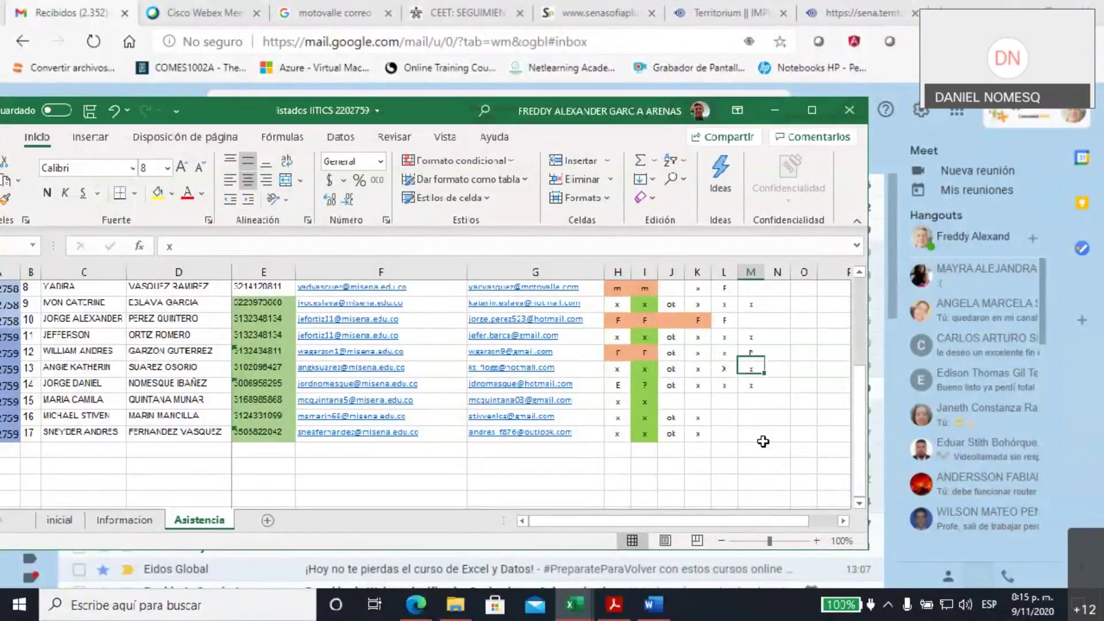
type("x")
key("Return")
key("Return")
key("Return")
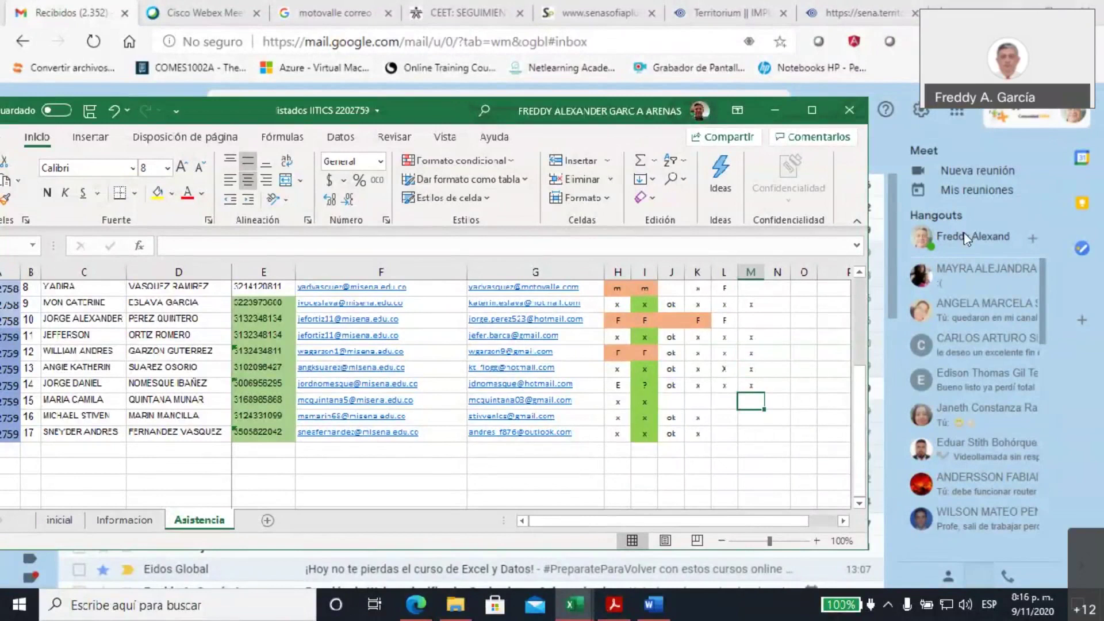
Mark f in L15 and L16, and x in L17 and M17
left_click(778, 433)
left_click(722, 418)
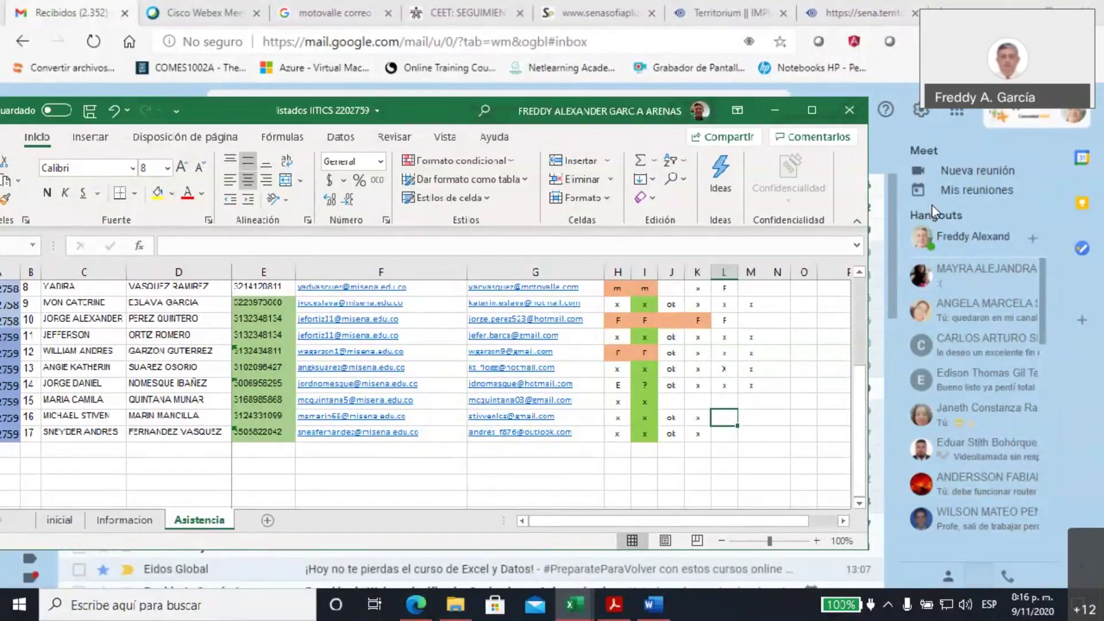
scroll(773, 386, "down", 2)
scroll(763, 380, "up", 3)
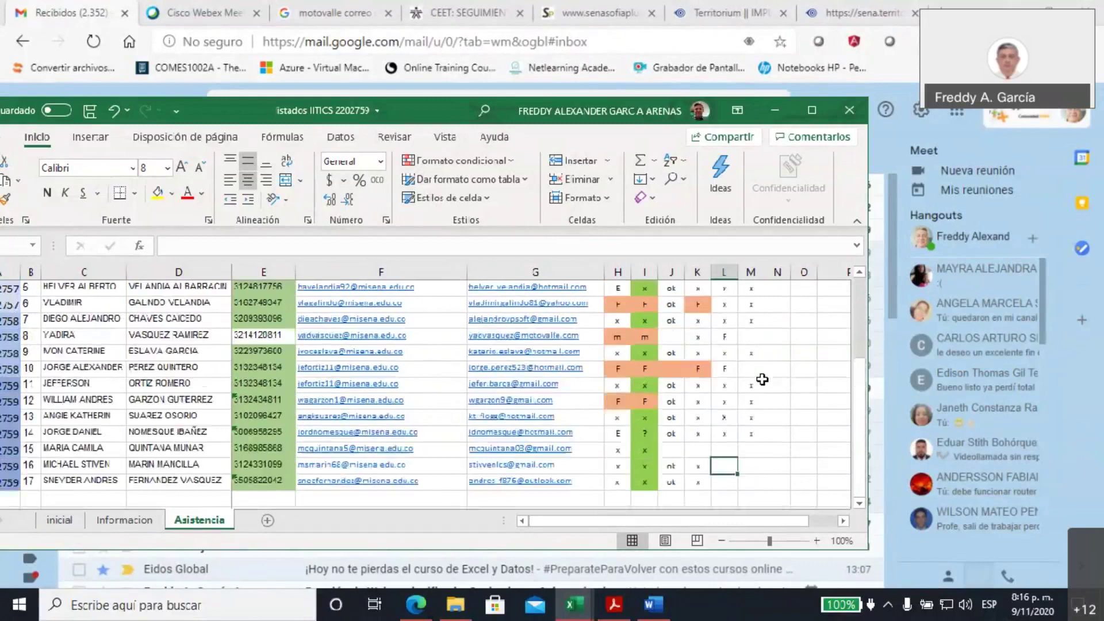
left_click(726, 451)
type("f")
key("Return")
type("f")
scroll(731, 455, "down", 1)
key("Return")
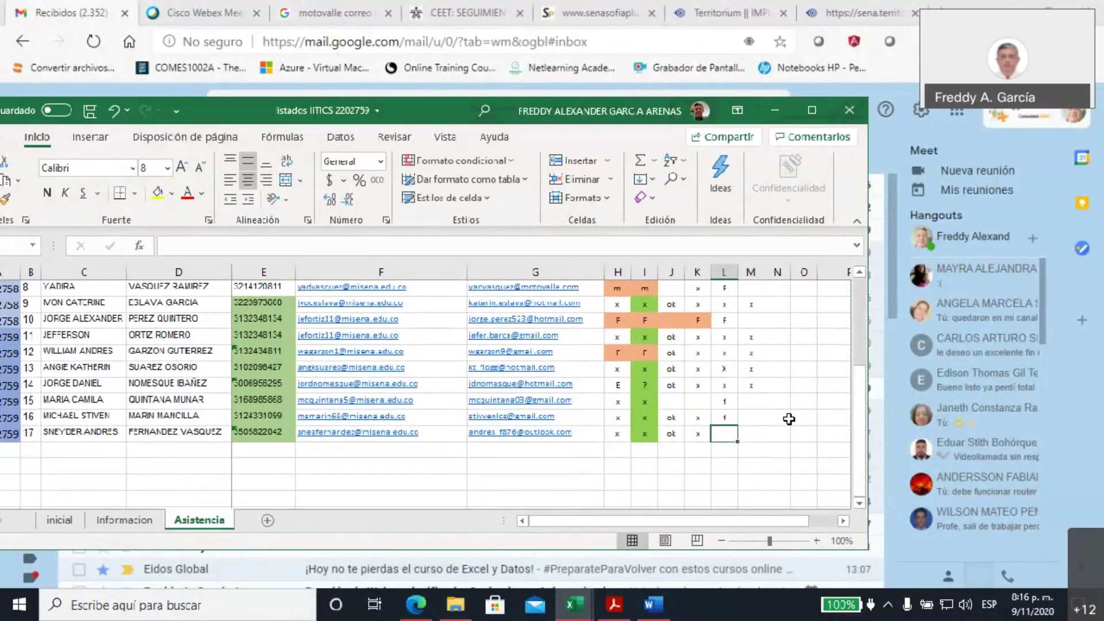
type("x")
left_click(759, 436)
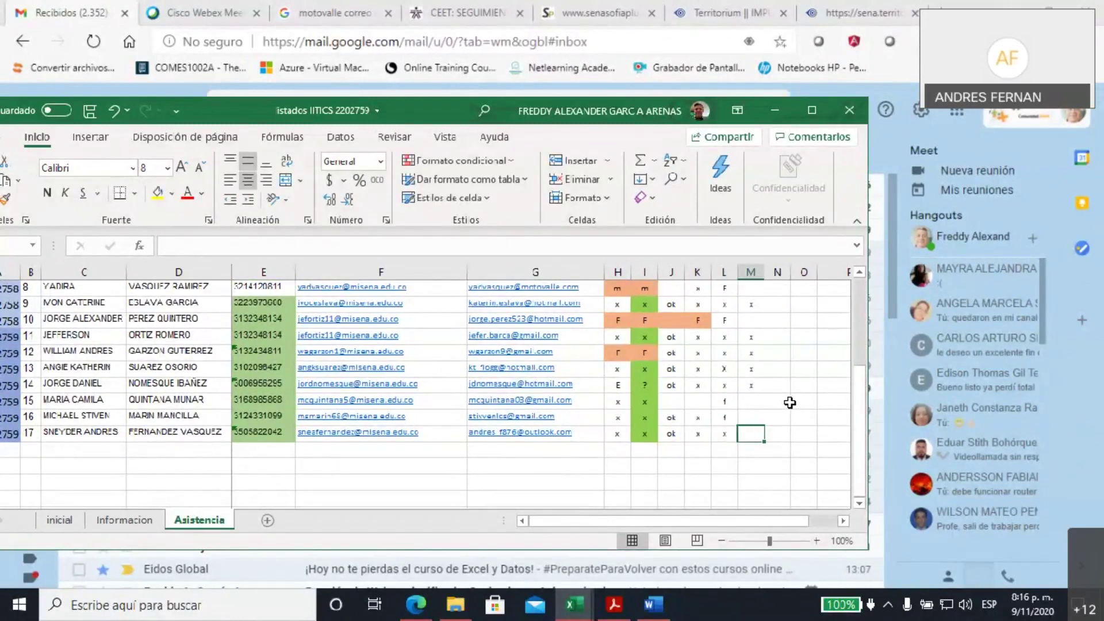
type("x")
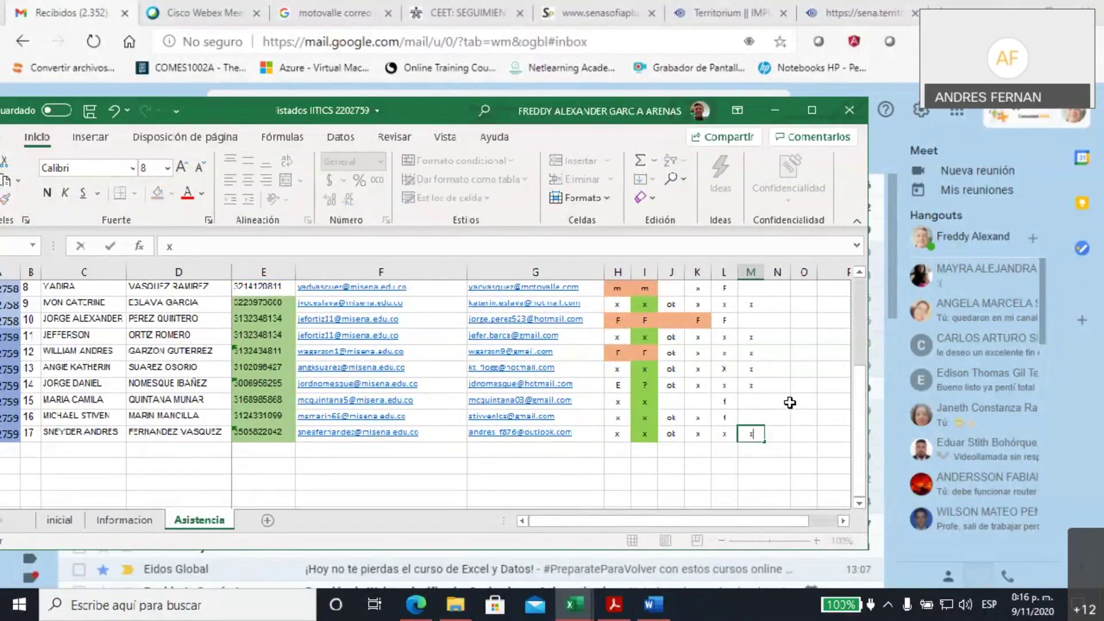
left_click(584, 462)
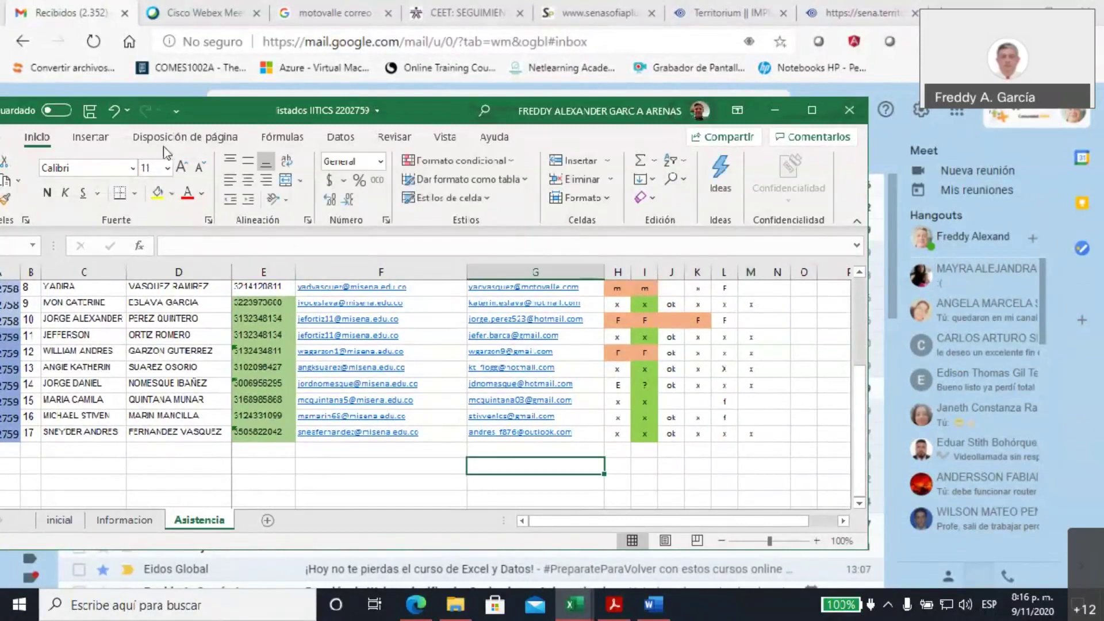
Save the listados workbook, then switch to the Teleinformatica Grupos 2020 - IV Trimestre workbook
left_click(90, 111)
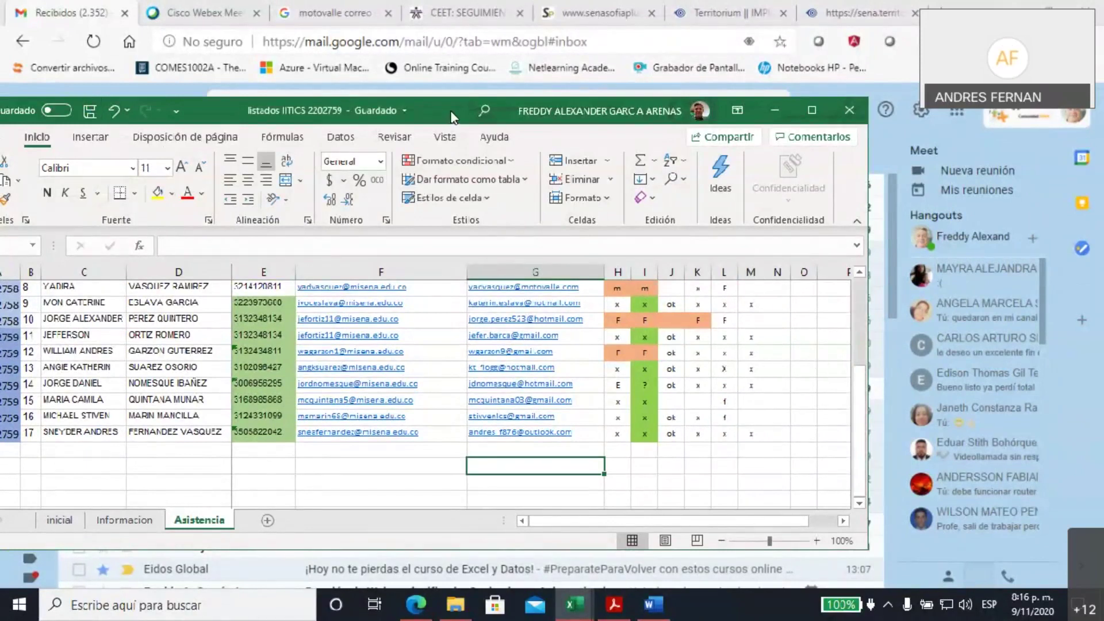
left_click_drag(454, 116, 337, 118)
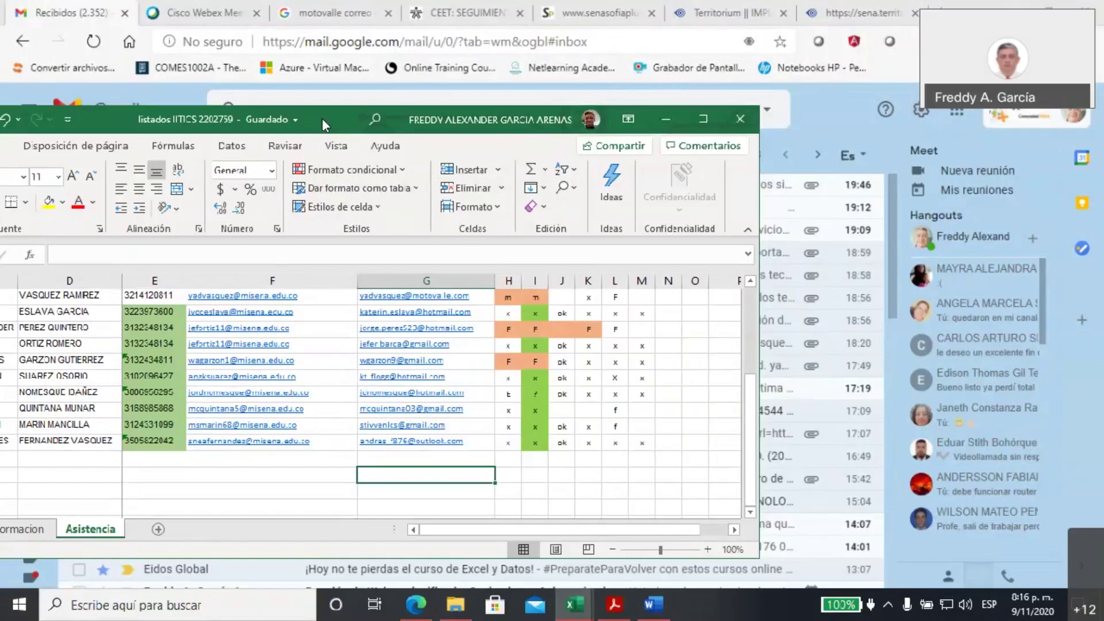
left_click_drag(322, 119, 483, 110)
left_click_drag(321, 432, 316, 303)
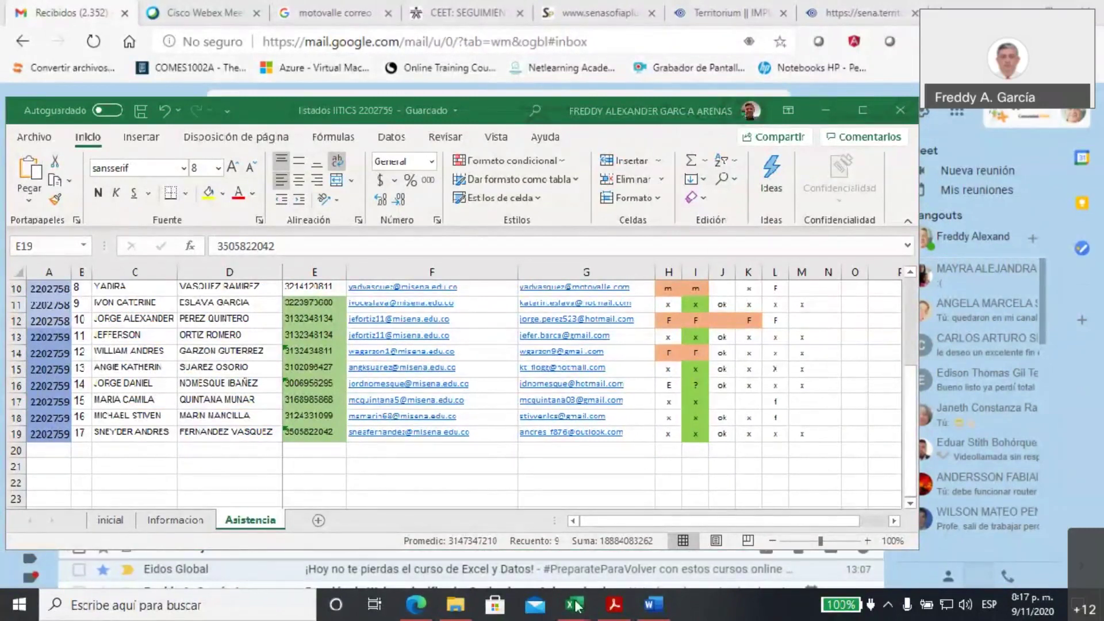
mouse_move(574, 604)
left_click(609, 561)
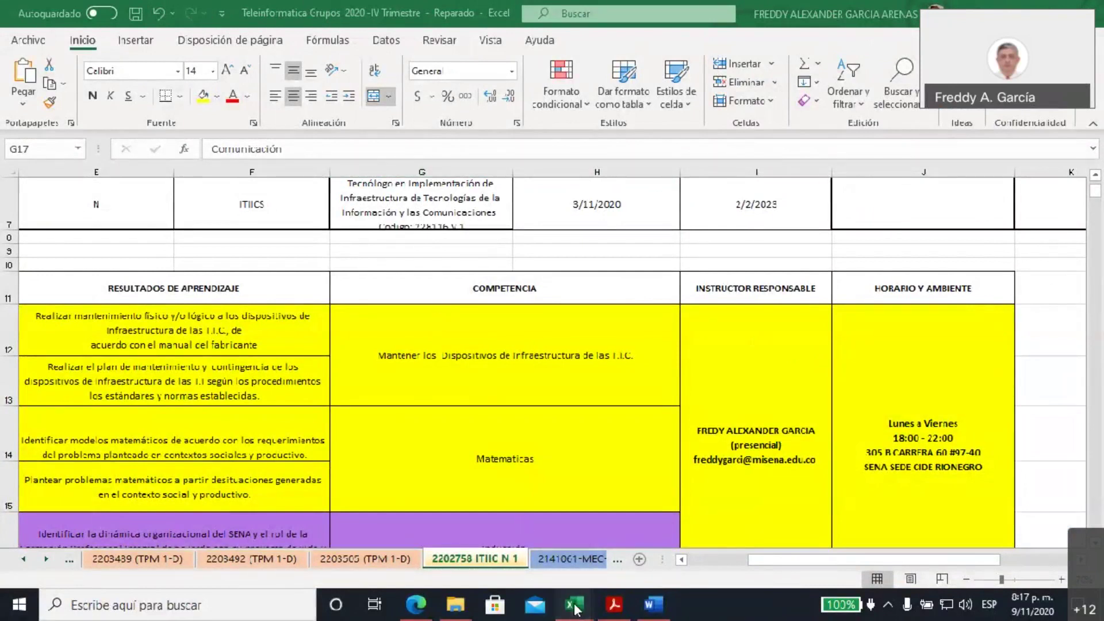
Bring the listados ITICS 2202759 workbook back and maximize it on the Asistencia sheet
mouse_move(575, 609)
left_click(509, 574)
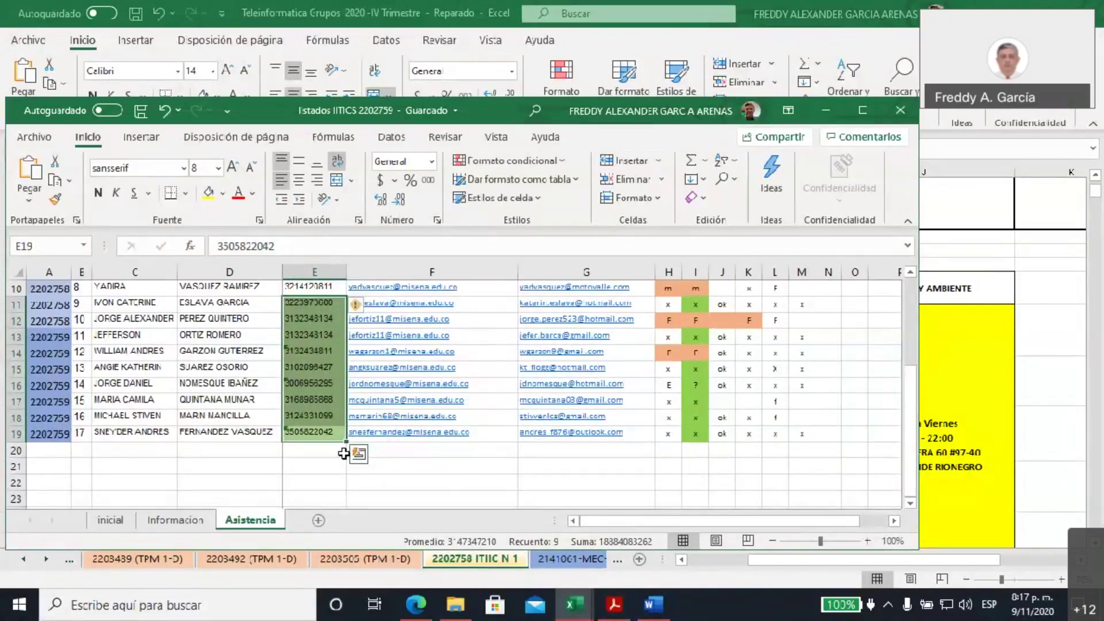
scroll(345, 452, "up", 3)
scroll(345, 451, "down", 2)
scroll(345, 451, "up", 1)
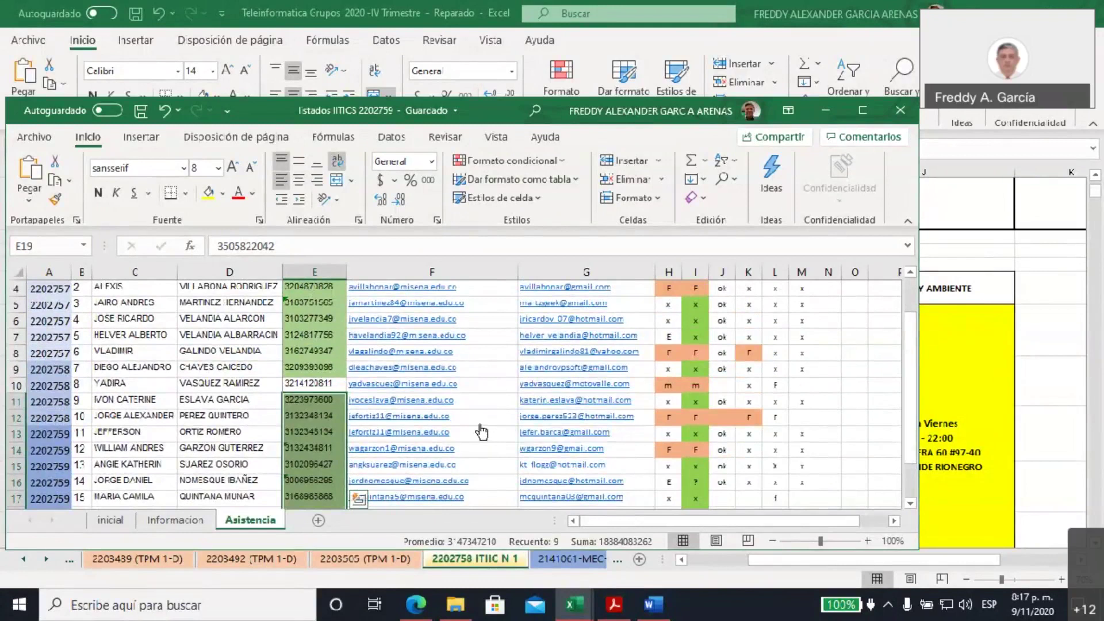
scroll(483, 432, "down", 1)
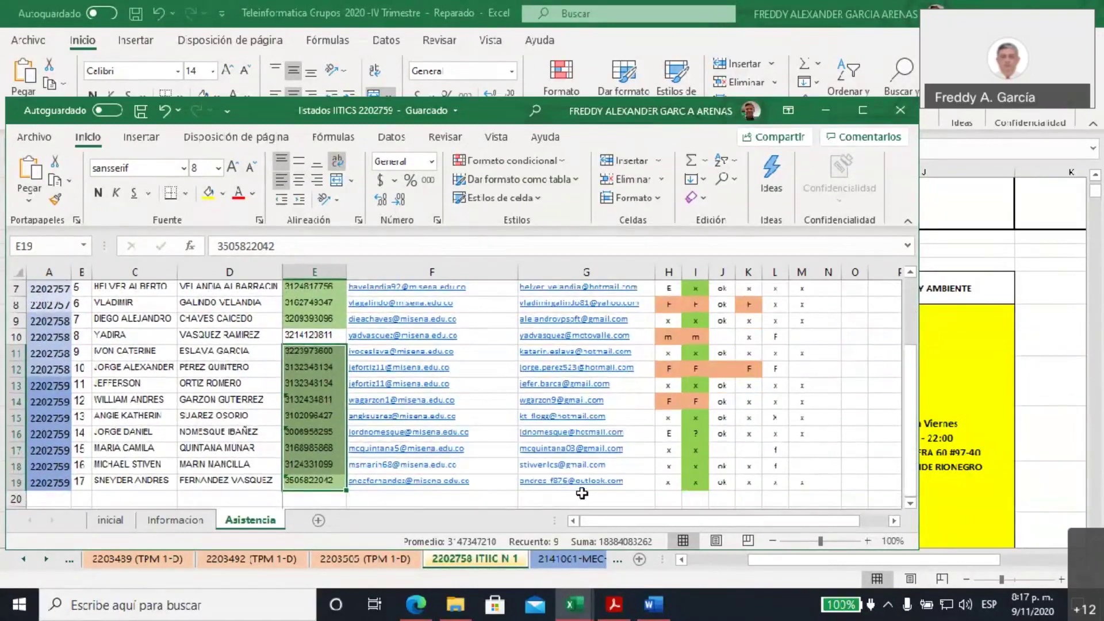
left_click(864, 104)
scroll(385, 443, "up", 2)
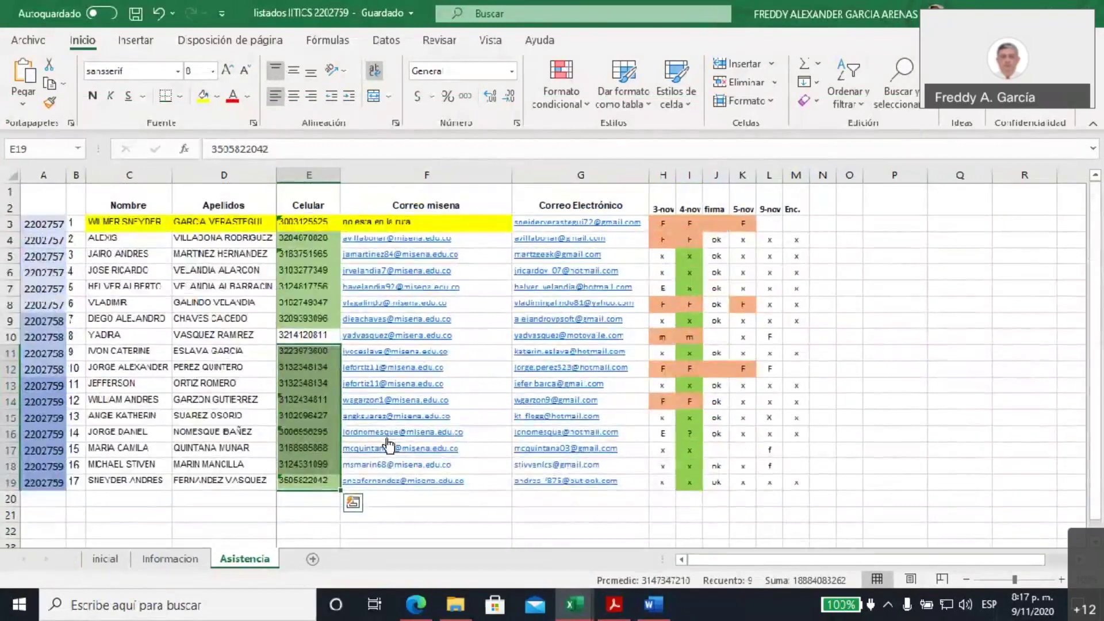
Select the students' names, surnames and phones, then clear the selection
left_click(391, 500)
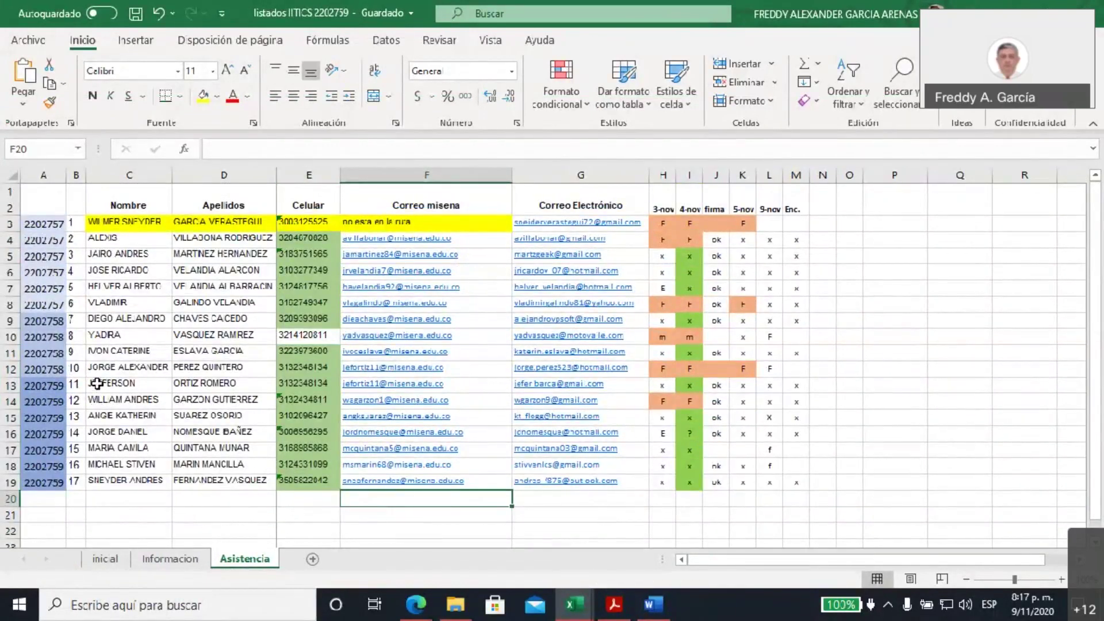
left_click_drag(97, 240, 311, 486)
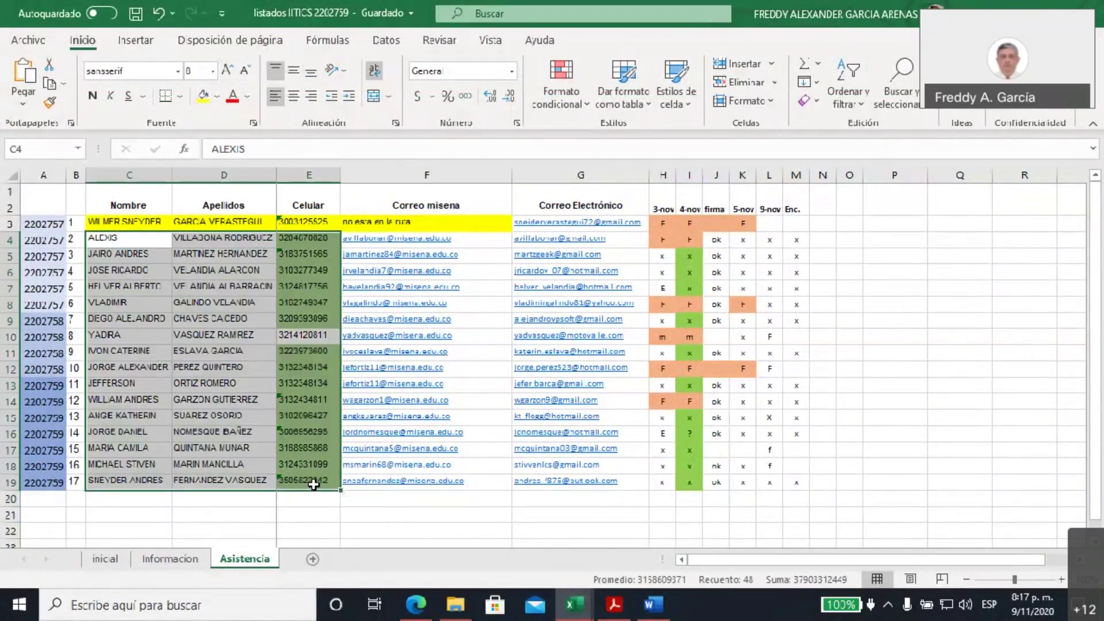
left_click(496, 517)
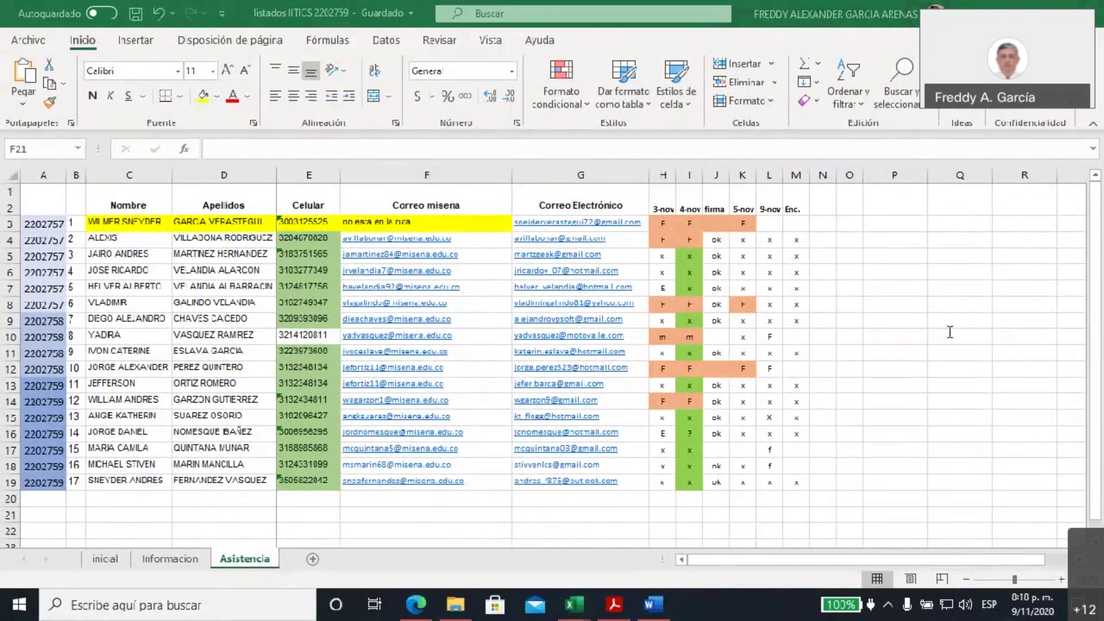
left_click(365, 511)
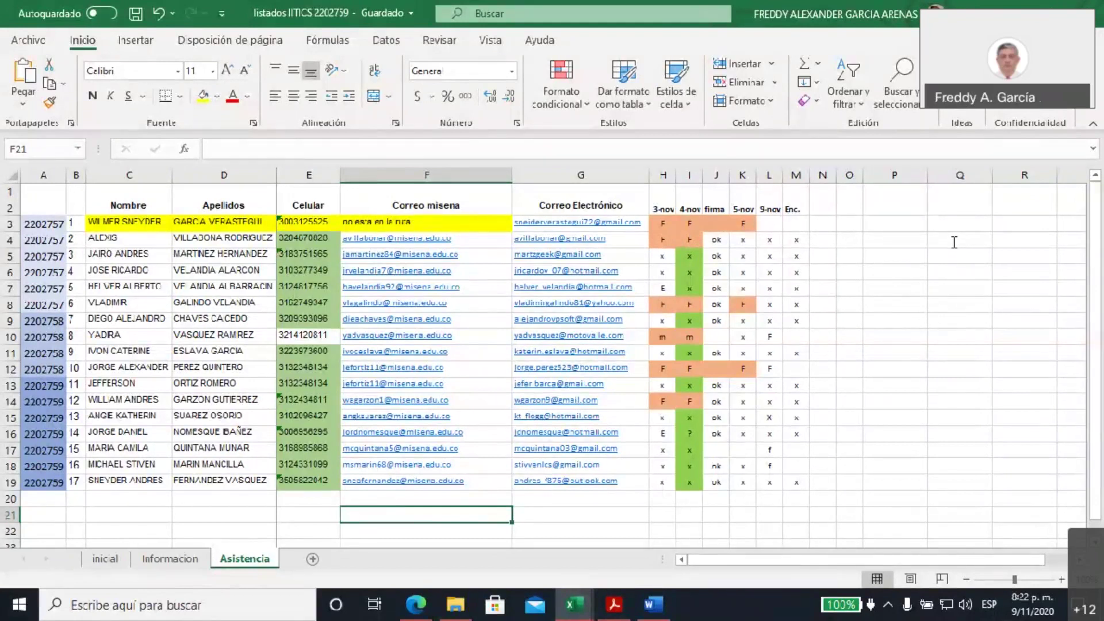
left_click(136, 12)
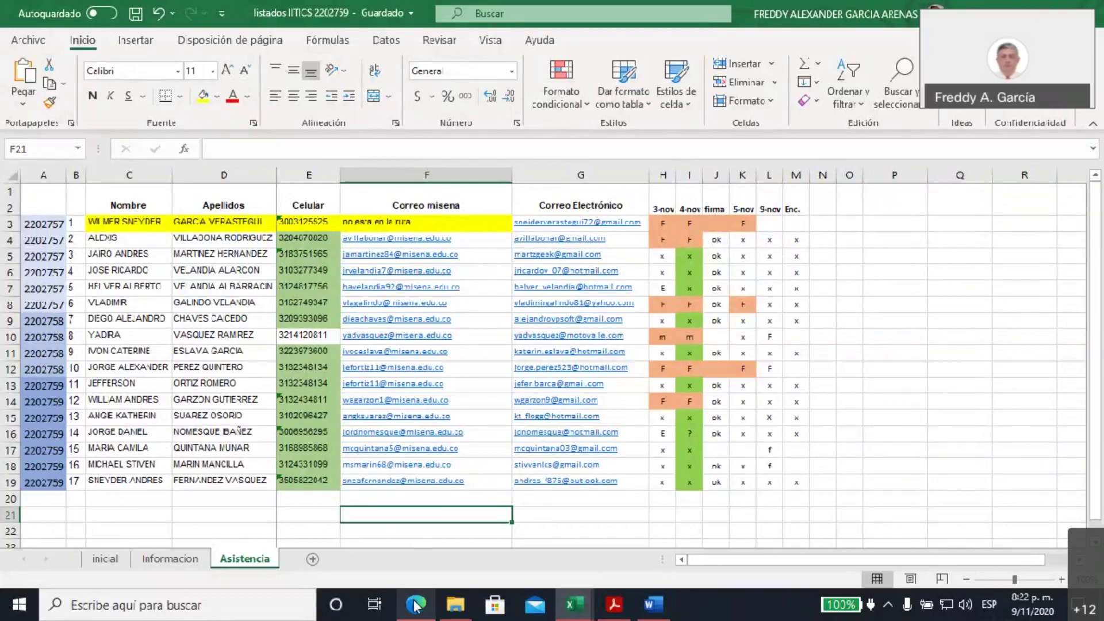
mouse_move(415, 605)
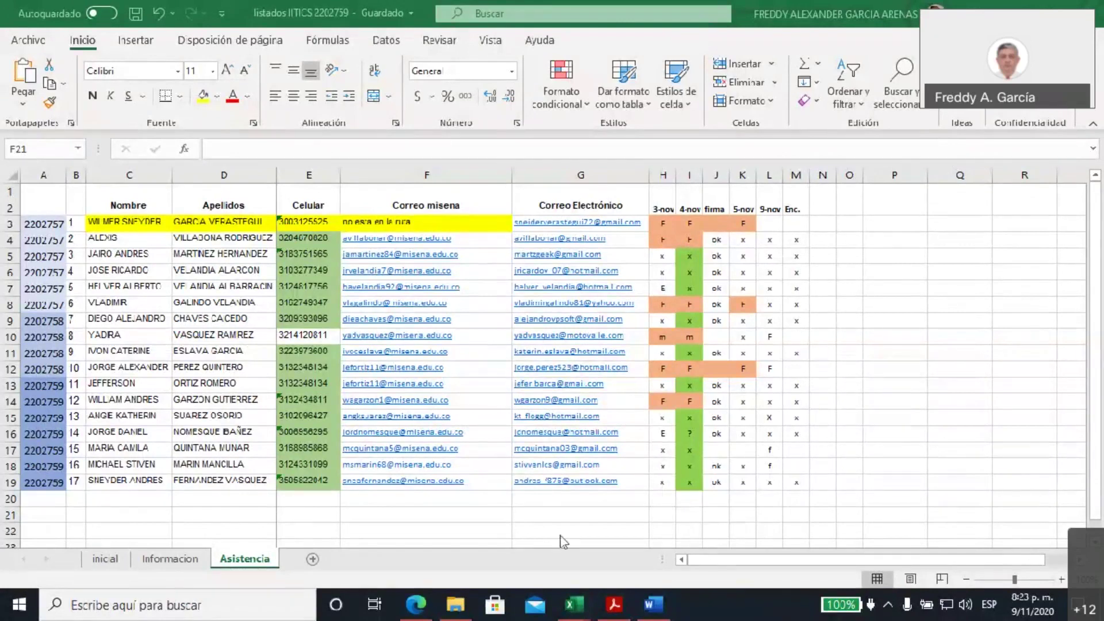
key("Right")
key("Right")
key("Right")
key("Right")
key("Right")
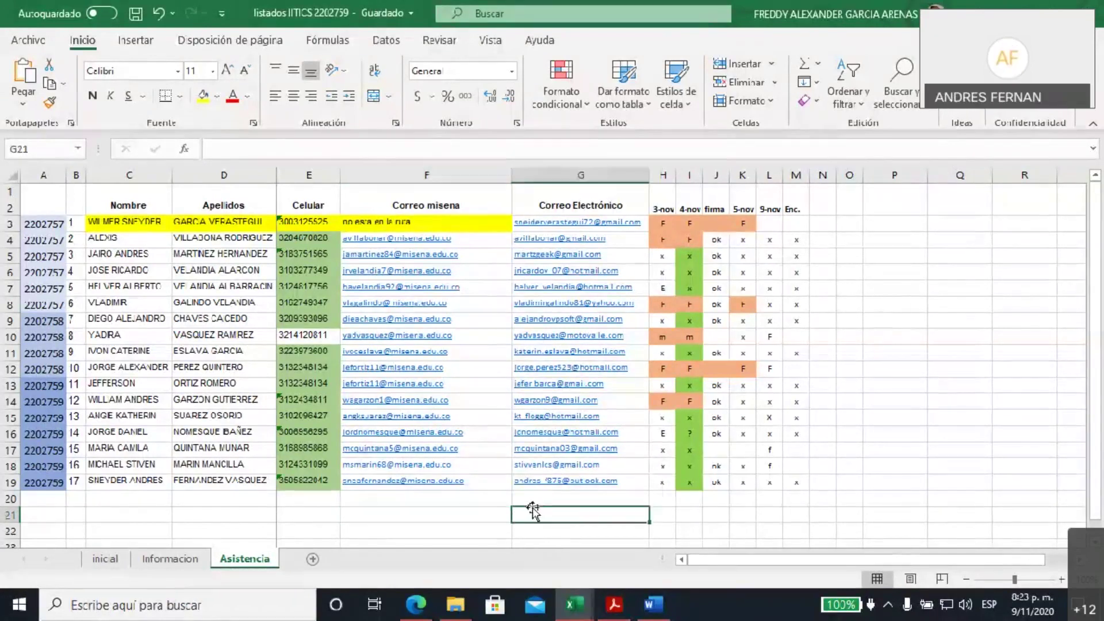
Hide the contact and date columns E through L so names sit beside Enc
key("Right")
key("Right")
key("Right")
key("Right")
key("Right")
key("Right")
key("Right")
key("Right")
key("Right")
key("Right")
key("Right")
key("Right")
key("Right")
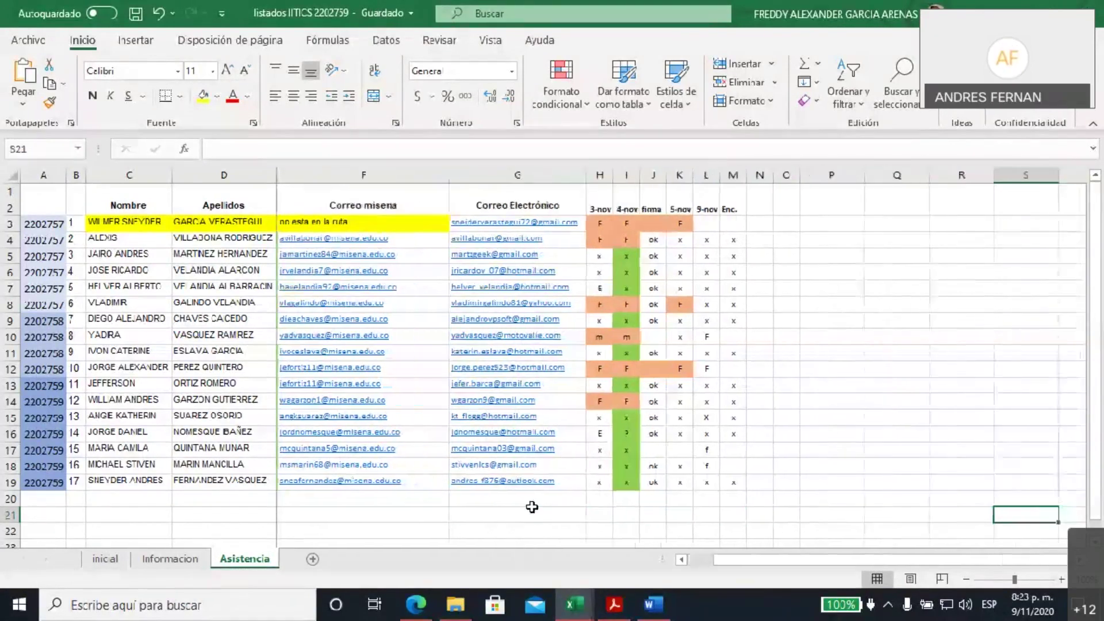
key("Right")
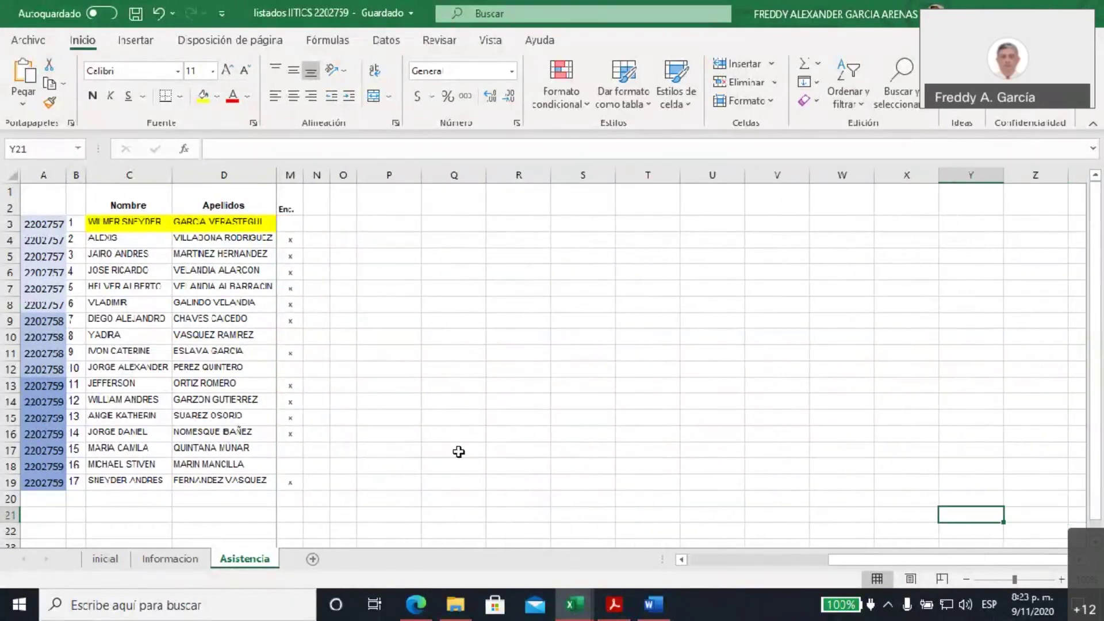
left_click_drag(110, 221, 228, 239)
Highlight student 8's name and surname in C10:D10 with yellow fill
left_click(108, 338)
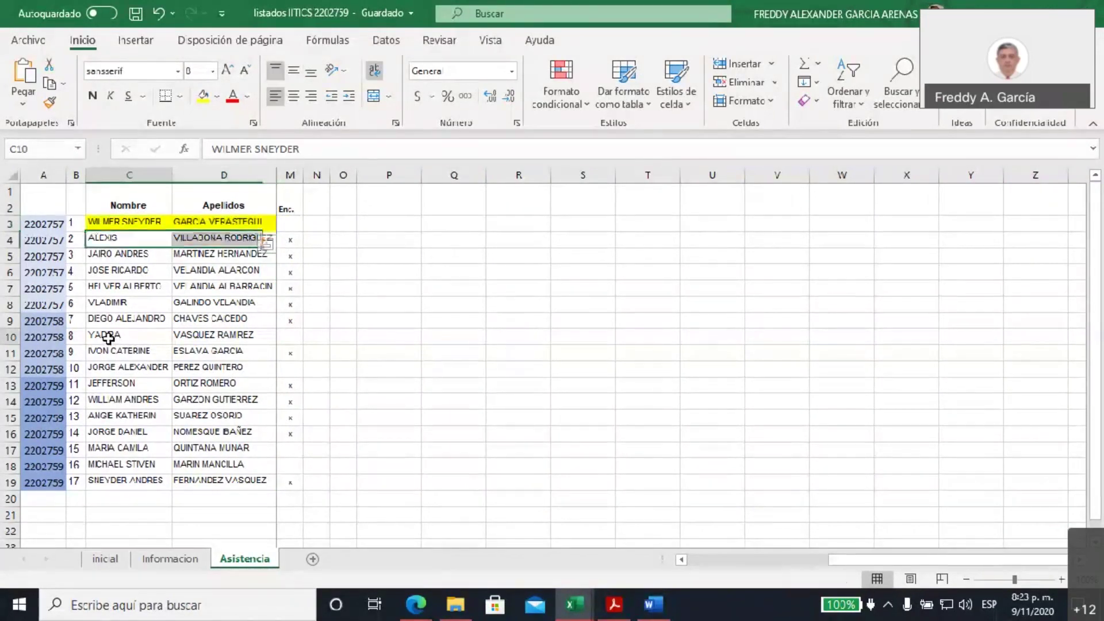
left_click_drag(108, 339, 222, 338)
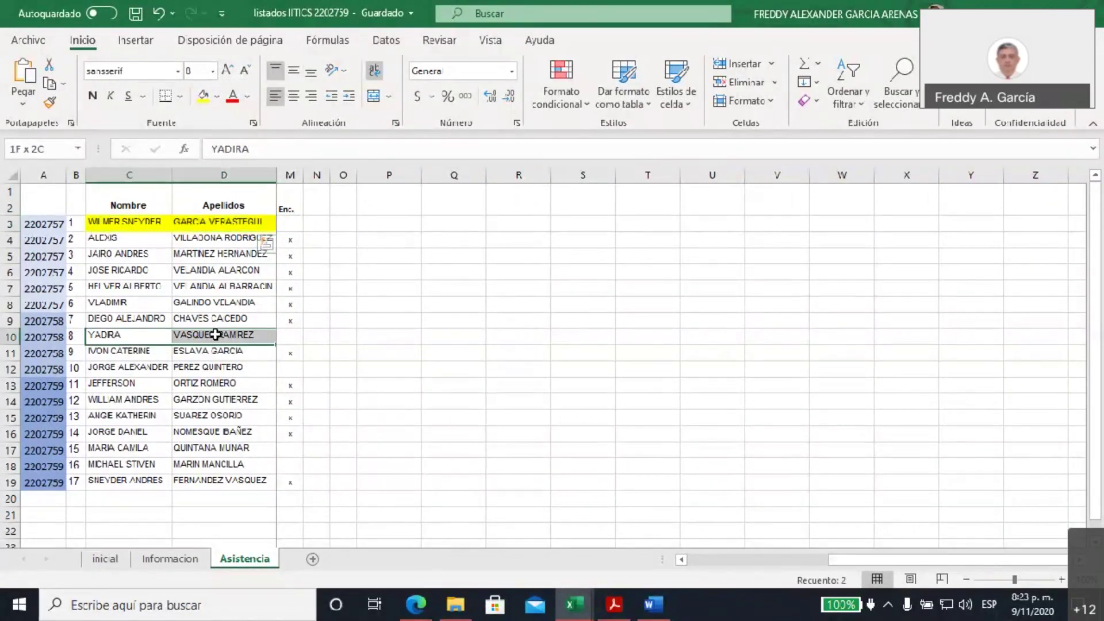
left_click(202, 97)
left_click_drag(109, 238, 230, 480)
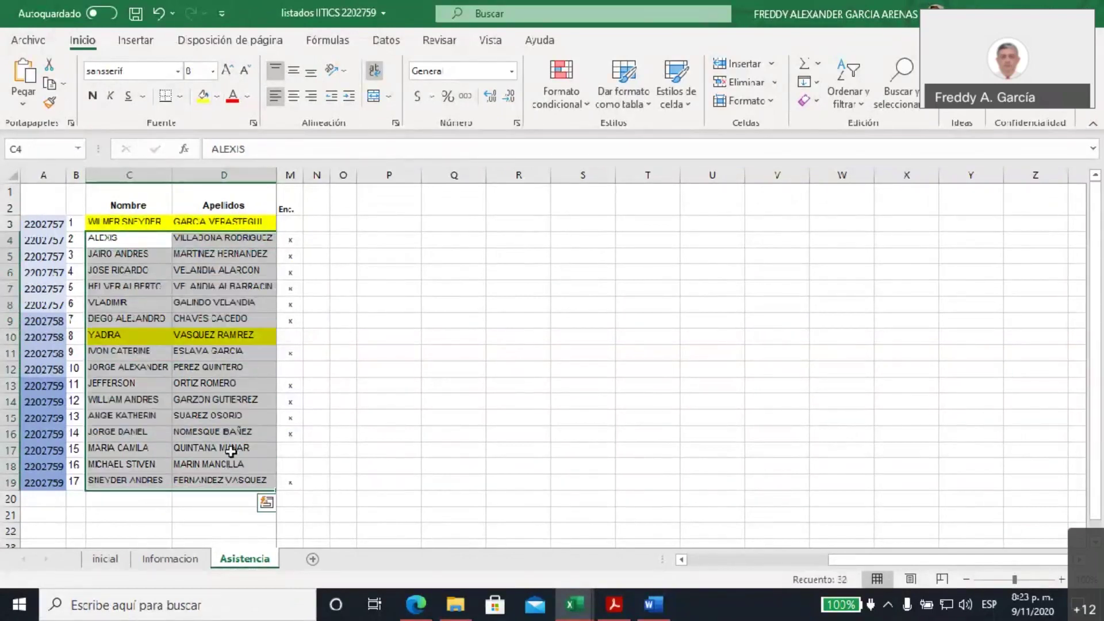
left_click(373, 300)
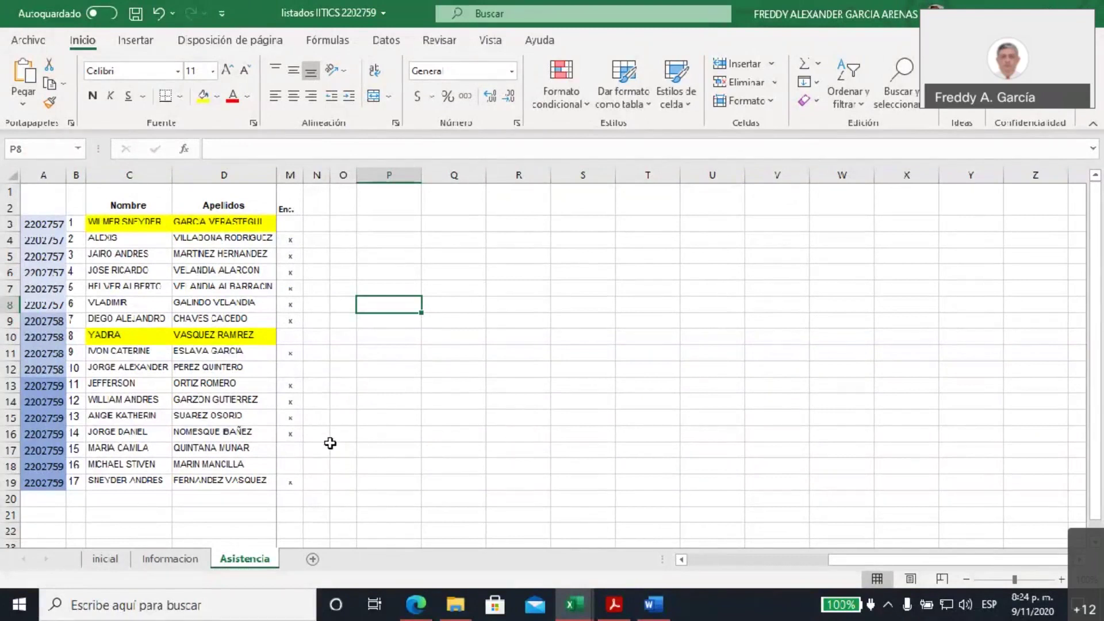
Enter 'candidato' in cell P19 beside the seventeenth student
left_click(390, 480)
type("ca")
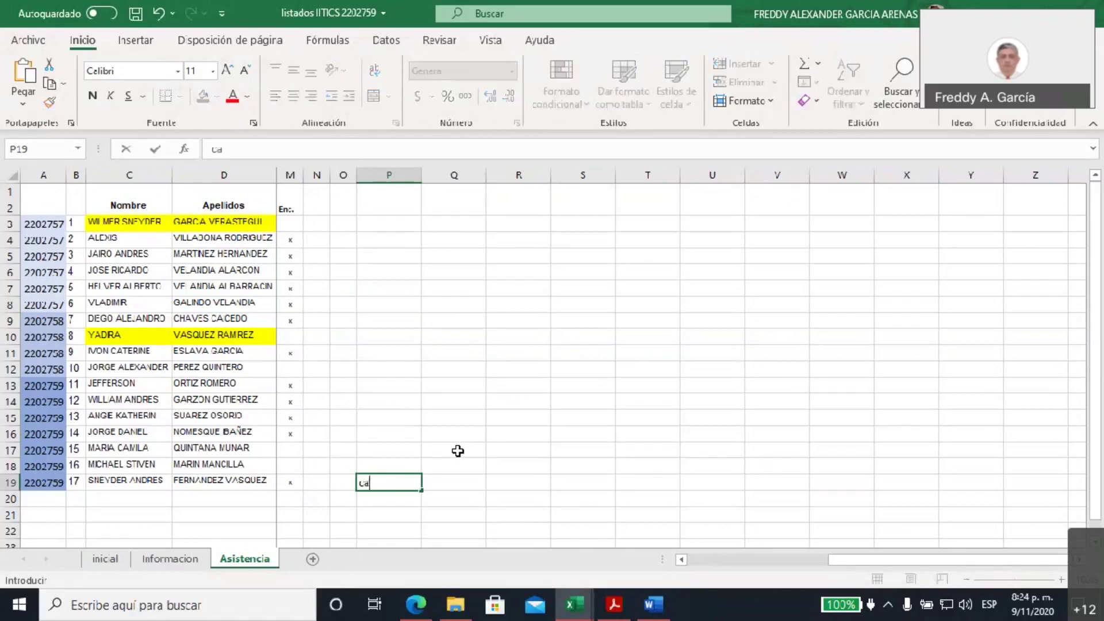
type("ndidato")
left_click(501, 478)
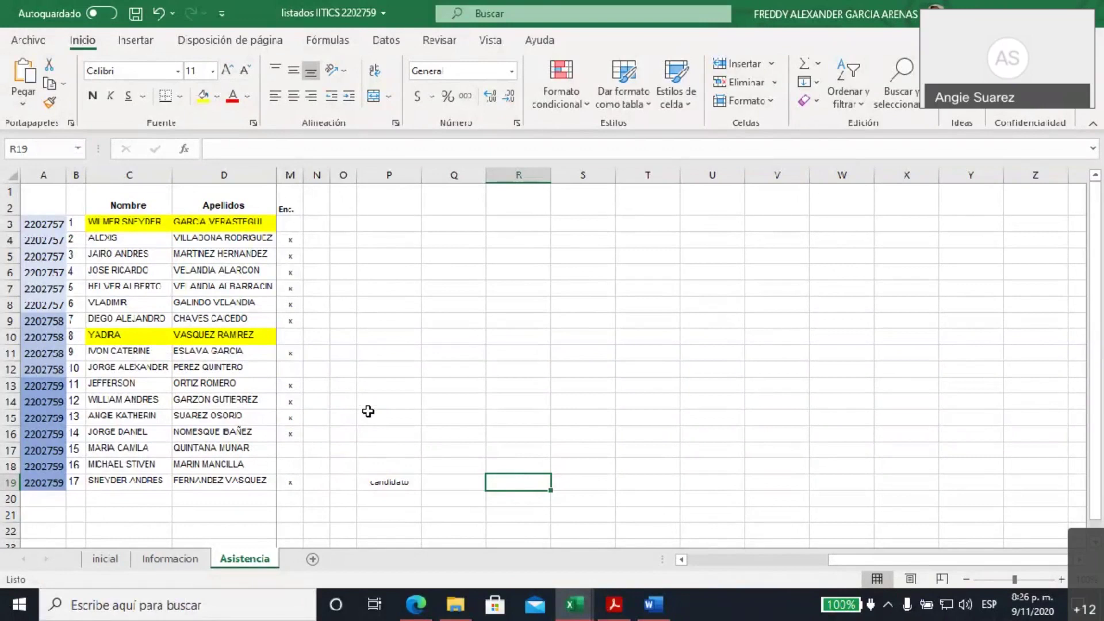
left_click(396, 422)
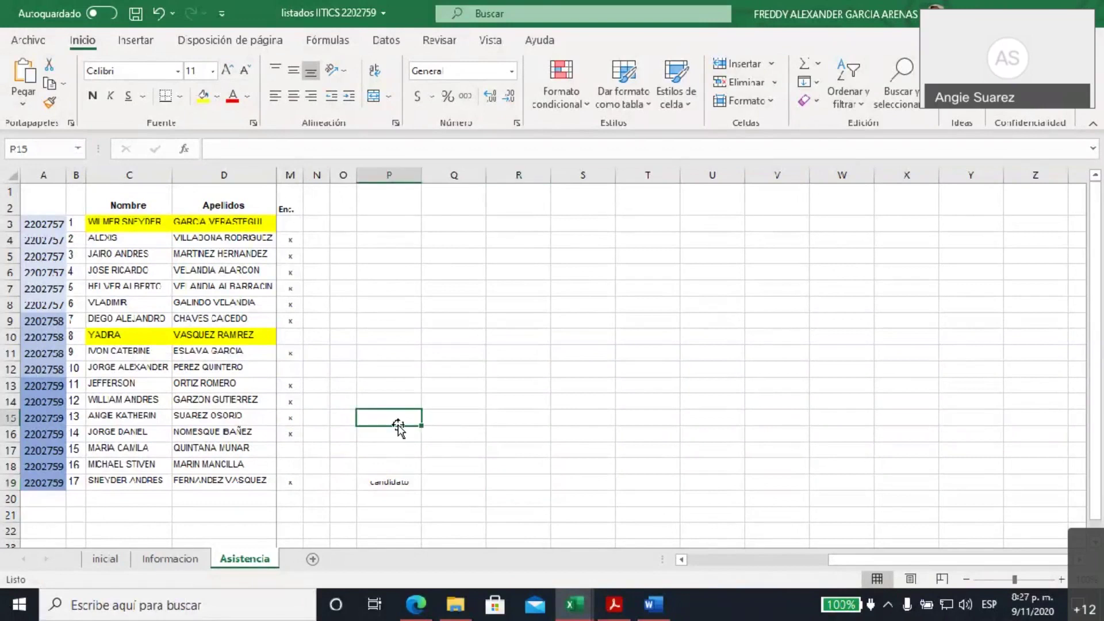
Enter 'candidata' in cell P15 for the thirteenth student
type("candidato")
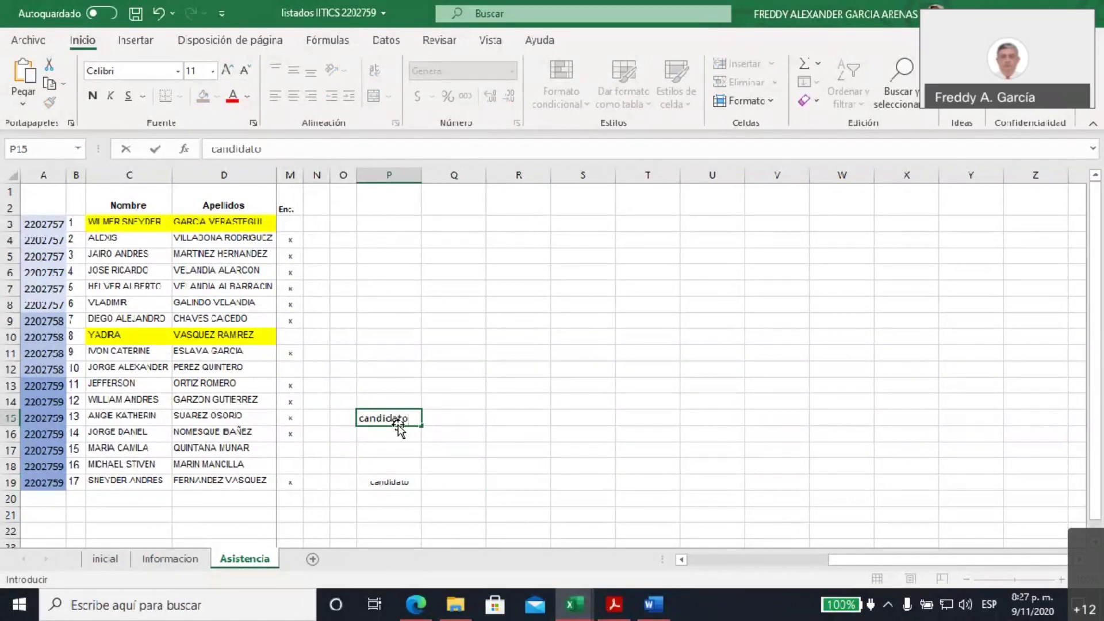
key("BackSpace")
type("a")
left_click(491, 383)
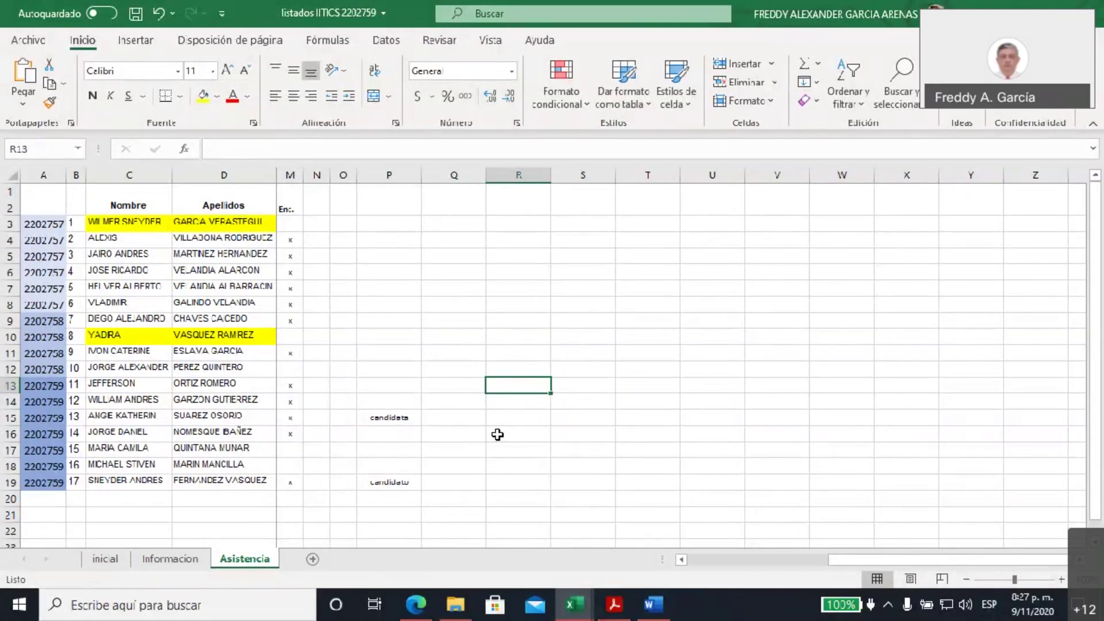
Replace 'candidato' in P19 with 'Vocera'
left_click(389, 485)
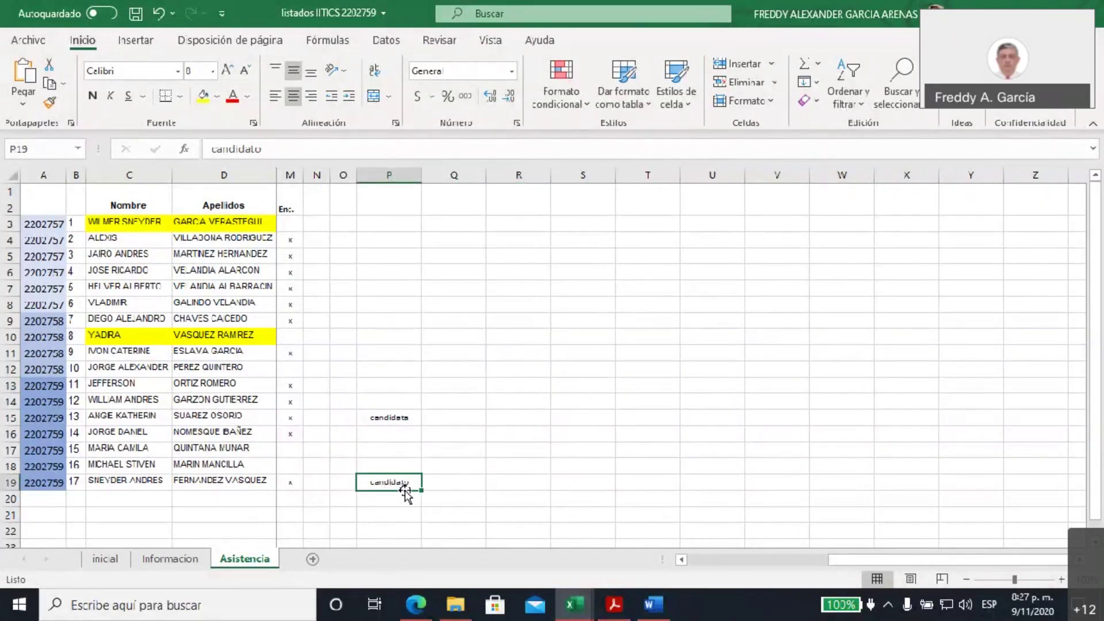
type("Vocera")
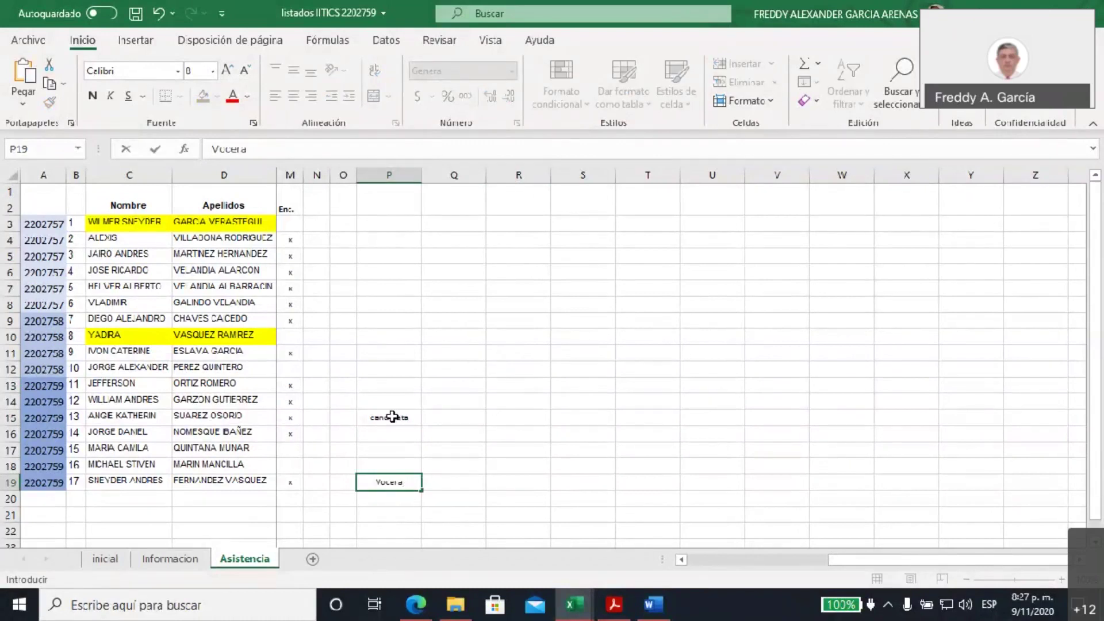
left_click(392, 417)
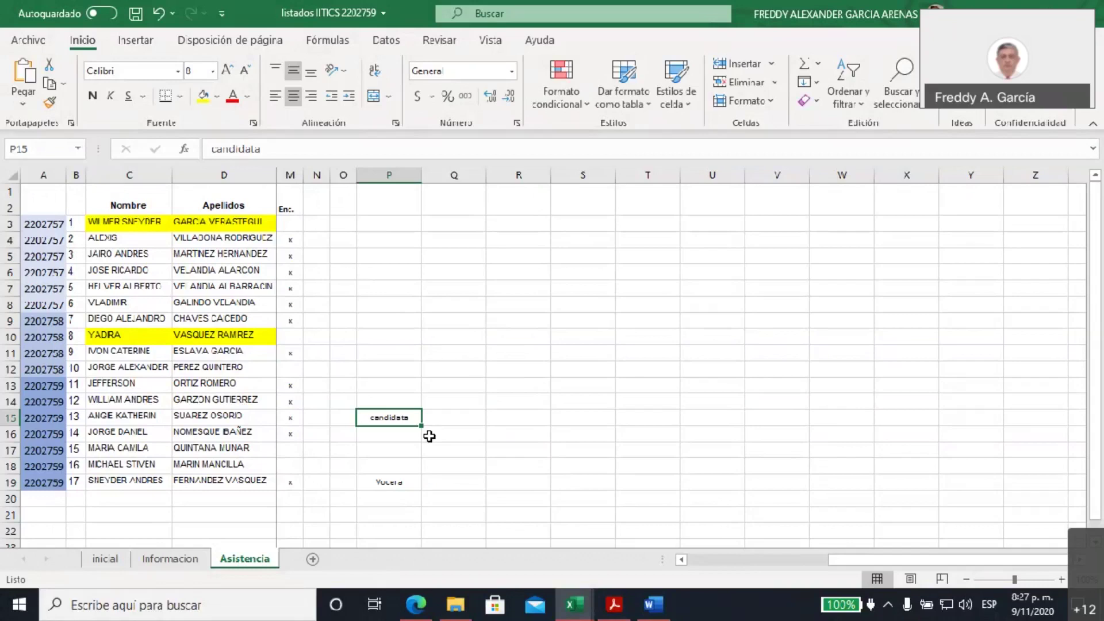
Replace 'candidata' in P15 with 'Suplente', fixing its capitalisation
type("SUplente")
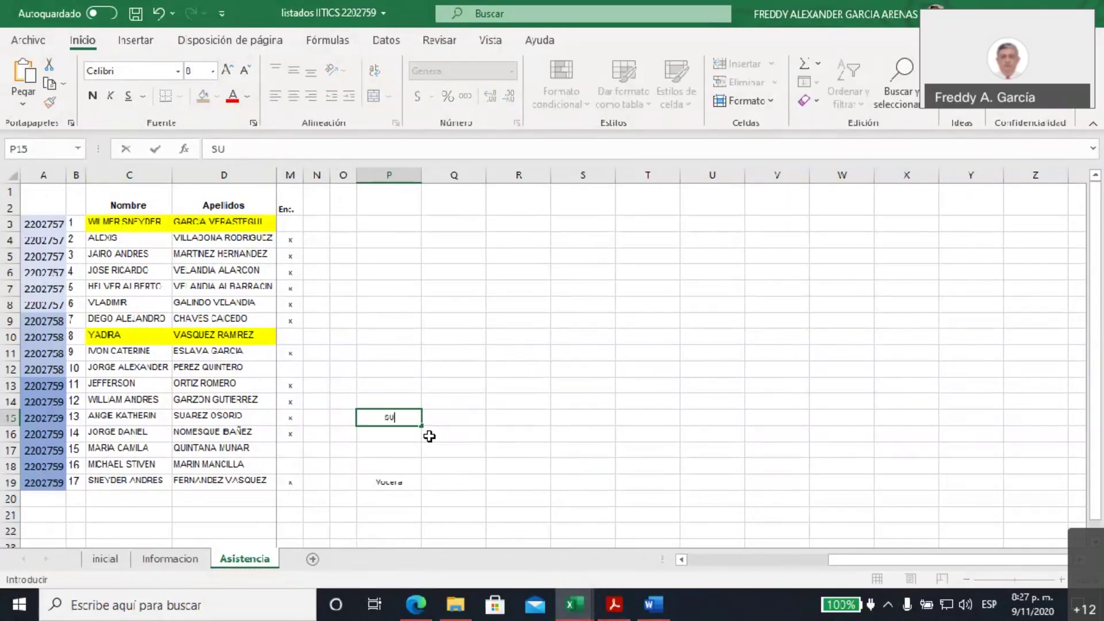
key("BackSpace")
key("BackSpace")
key("BackSpace")
key("BackSpace")
key("BackSpace")
key("BackSpace")
key("BackSpace")
type("uplente")
left_click(543, 387)
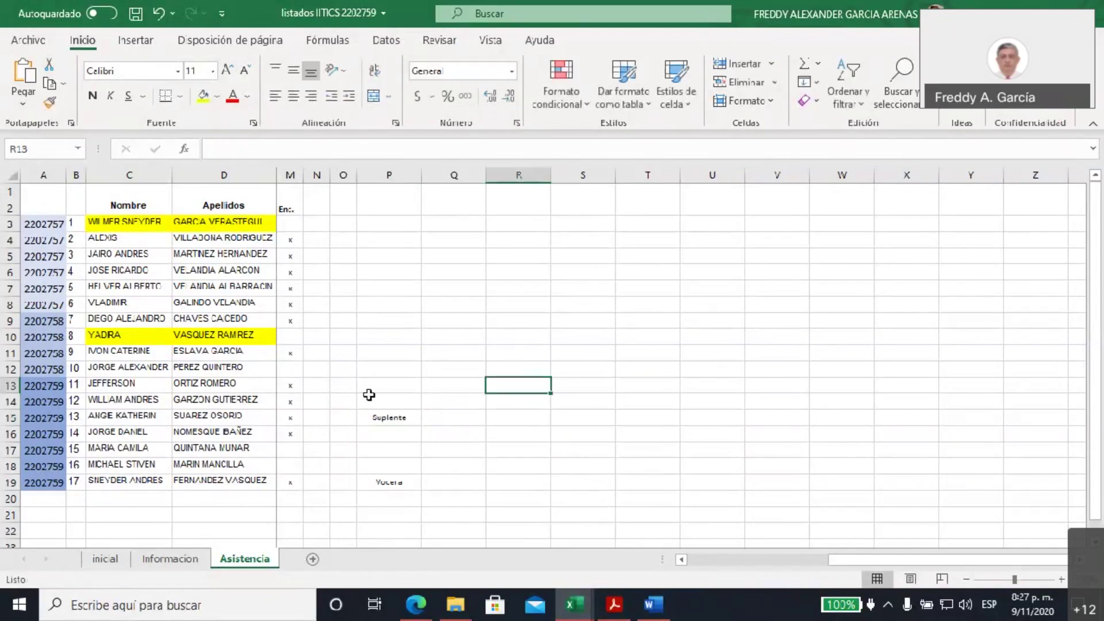
left_click(380, 480)
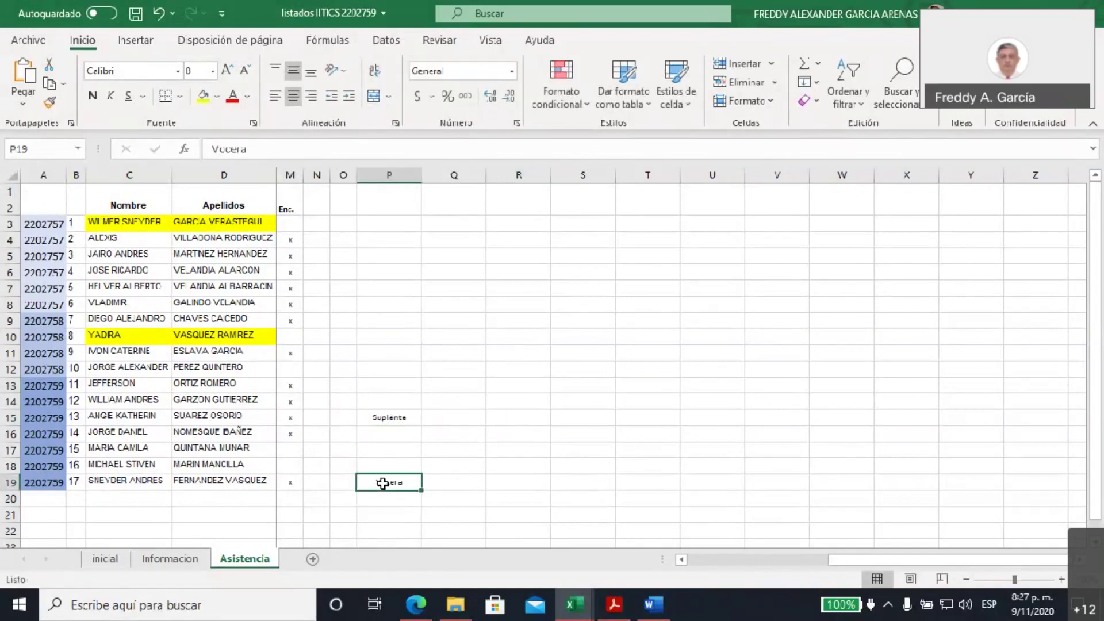
Fill the Vocera cell P19 and the Suplente cell P15 light green
left_click(218, 98)
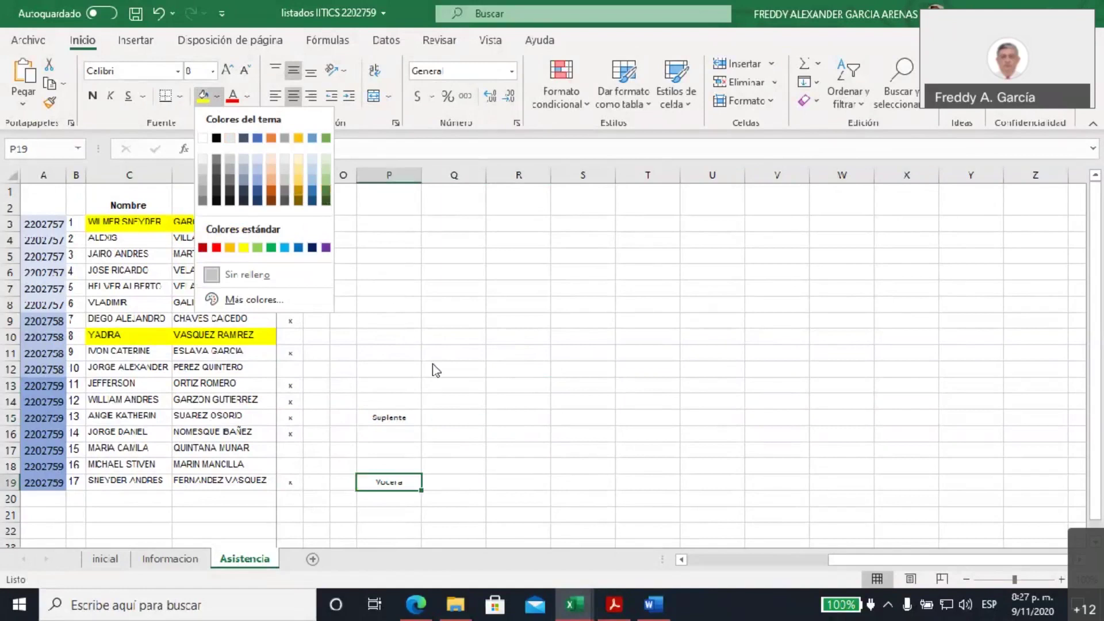
left_click(326, 178)
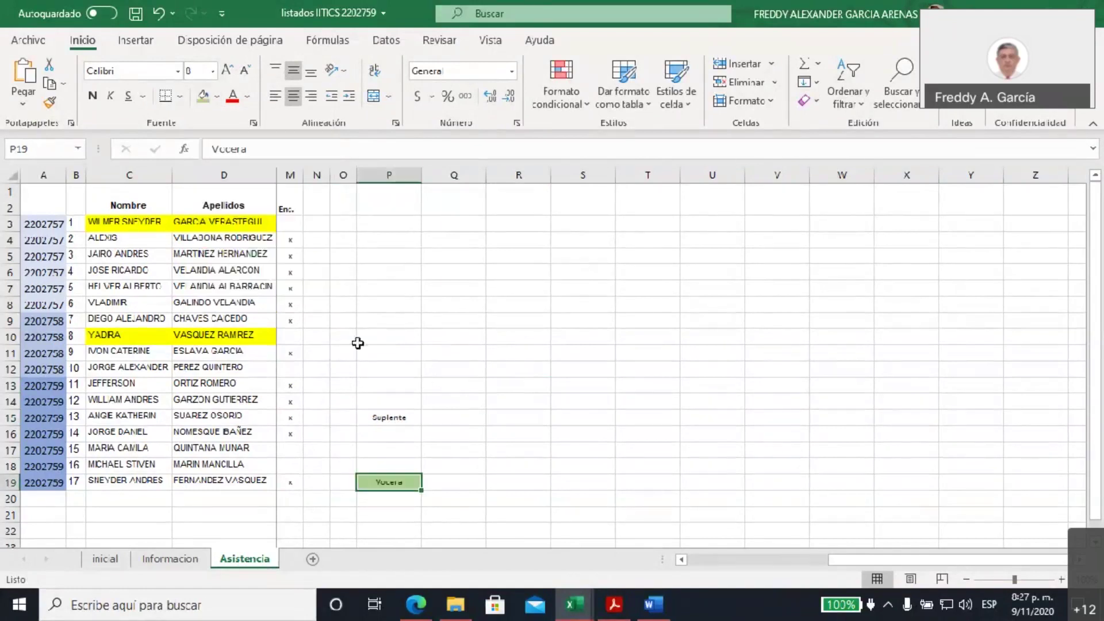
left_click(377, 418)
left_click(203, 96)
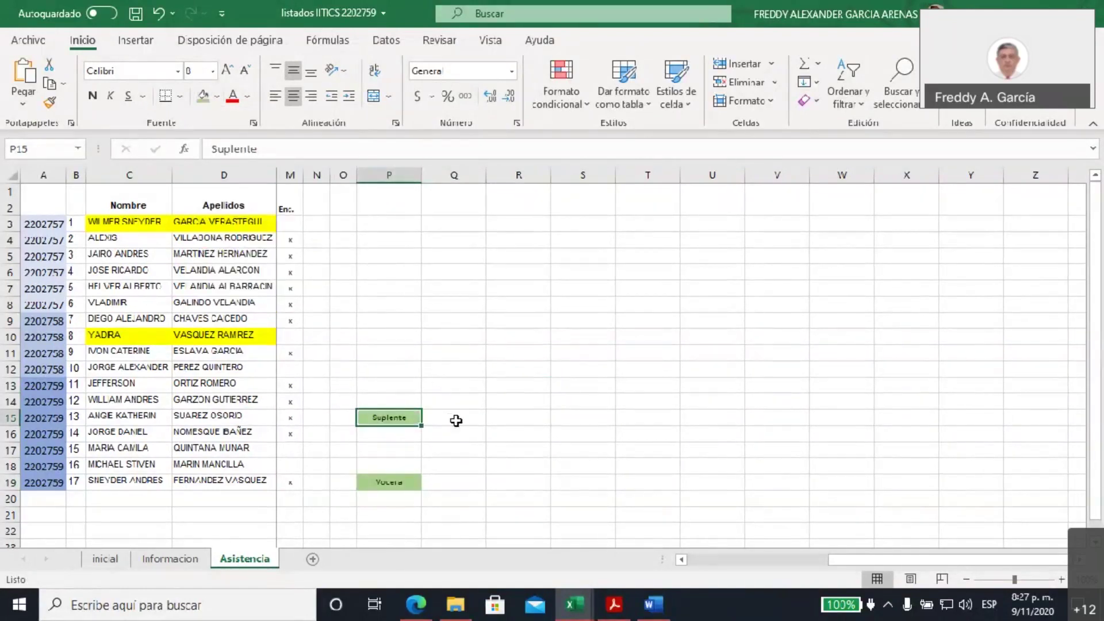
left_click(457, 420)
key("Left")
key("Left")
key("Left")
key("Left")
key("Left")
key("Left")
key("Left")
key("Left")
key("Left")
key("Left")
key("Left")
key("Left")
key("Left")
key("Right")
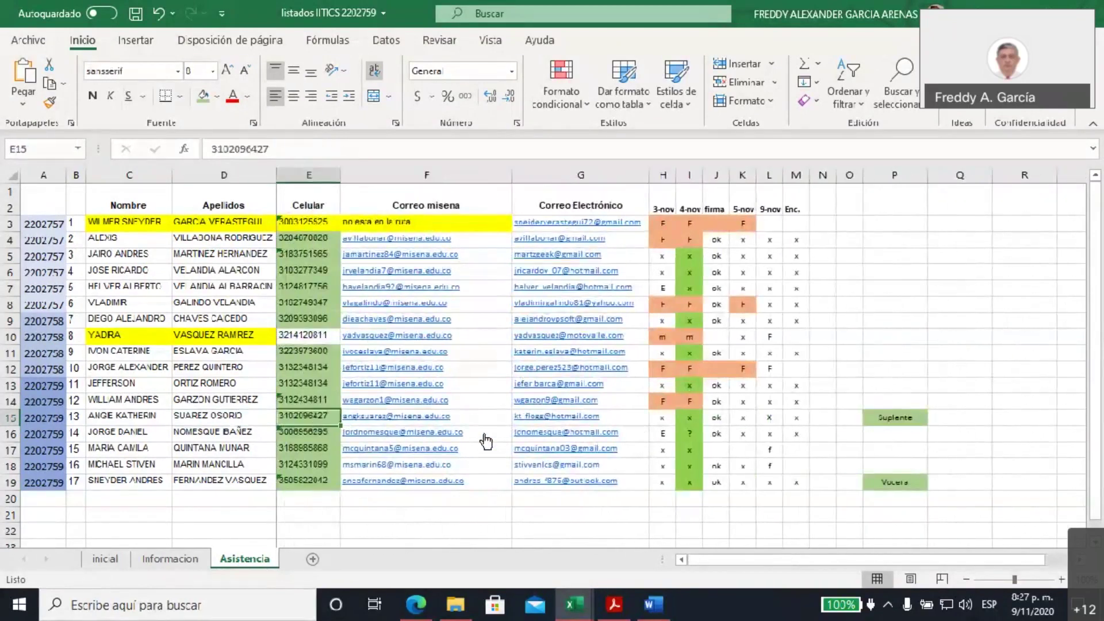
Change the final 'a' of P19's label to 'o' so it reads 'Vocero'
key("Right")
key("Right")
key("Right")
key("Right")
key("Right")
key("Right")
key("Right")
key("Right")
key("Right")
key("Right")
key("Right")
key("Right")
key("Right")
key("Right")
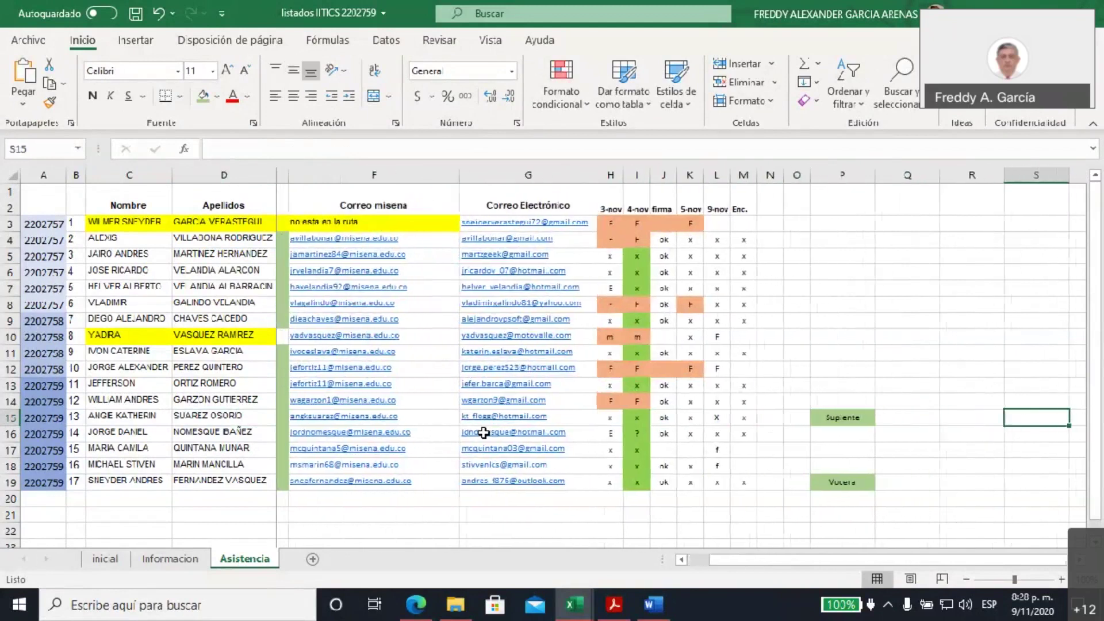
key("Right")
key("Right")
key("Right")
key("Right")
key("Right")
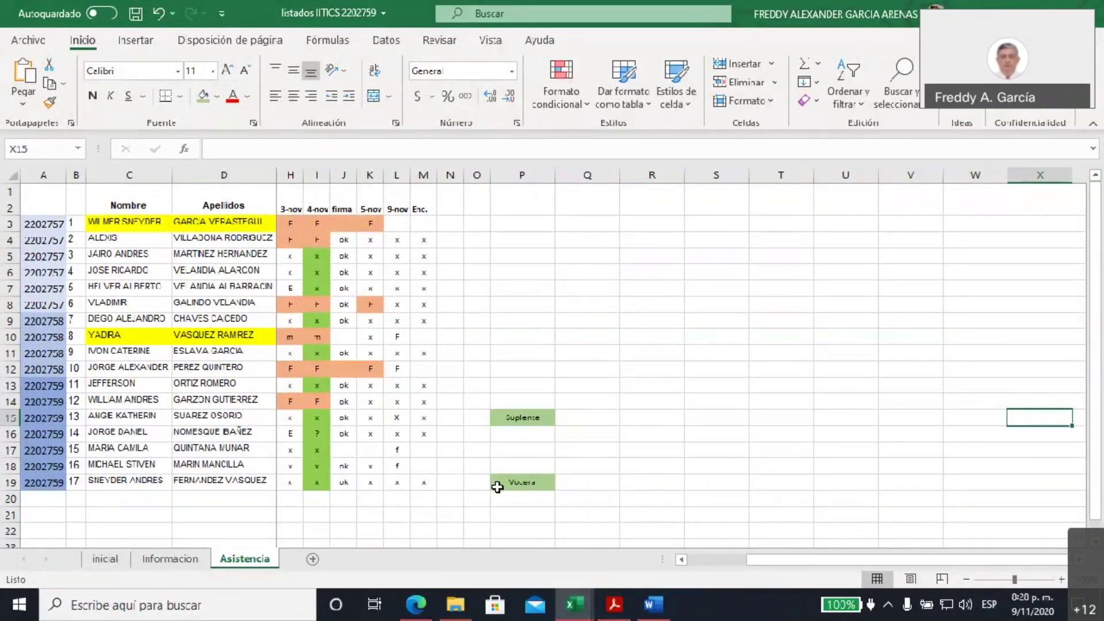
left_click(523, 487)
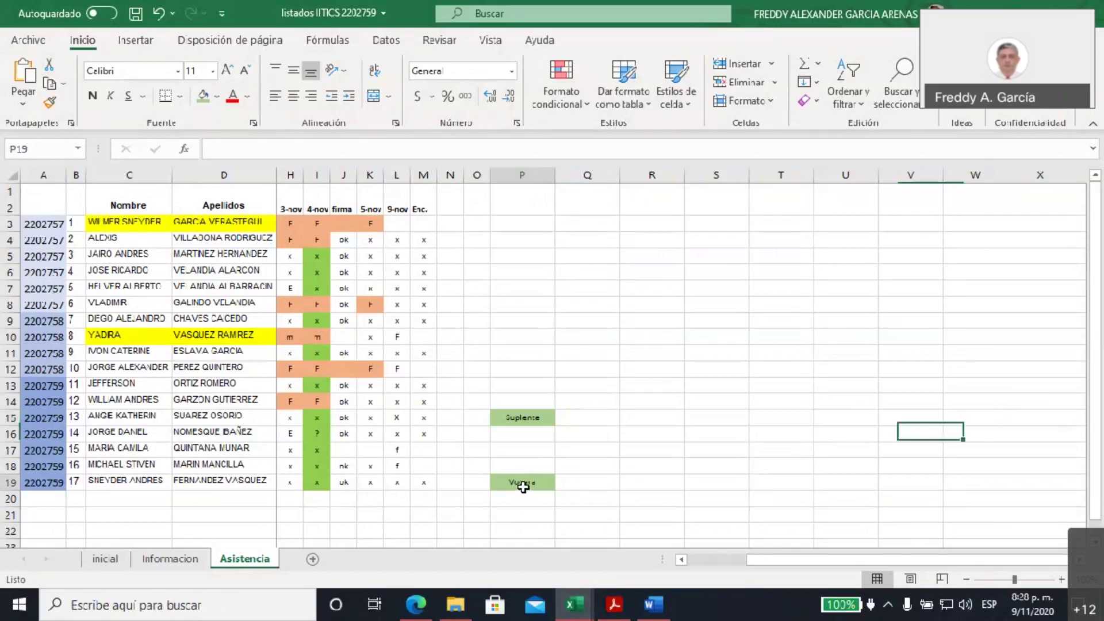
left_click(252, 149)
key("BackSpace")
type("o")
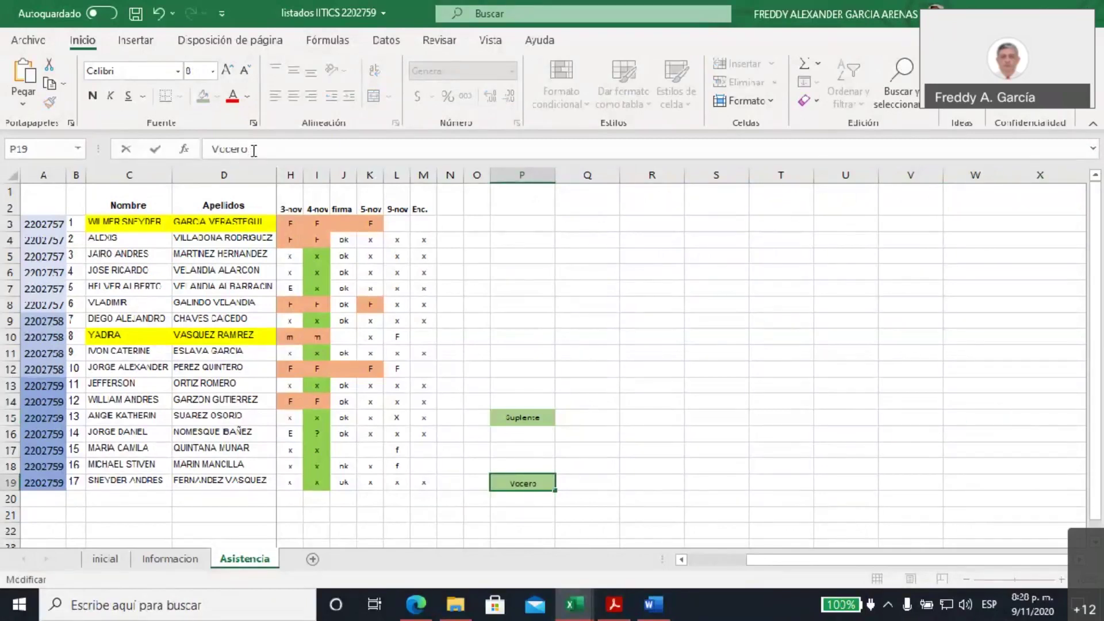
left_click(633, 475)
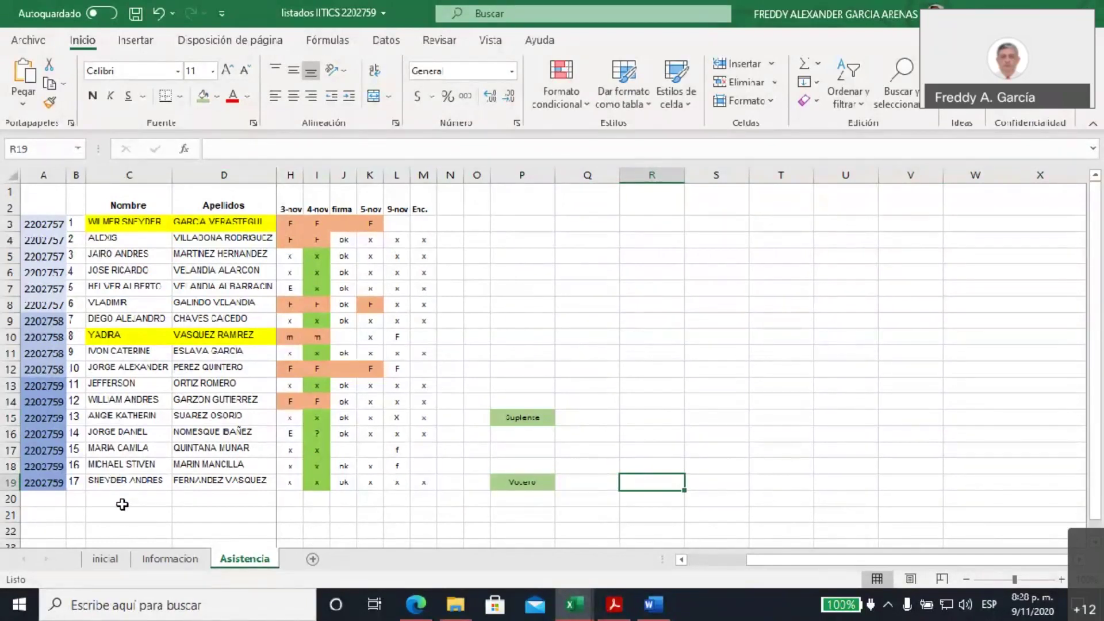
left_click(45, 481)
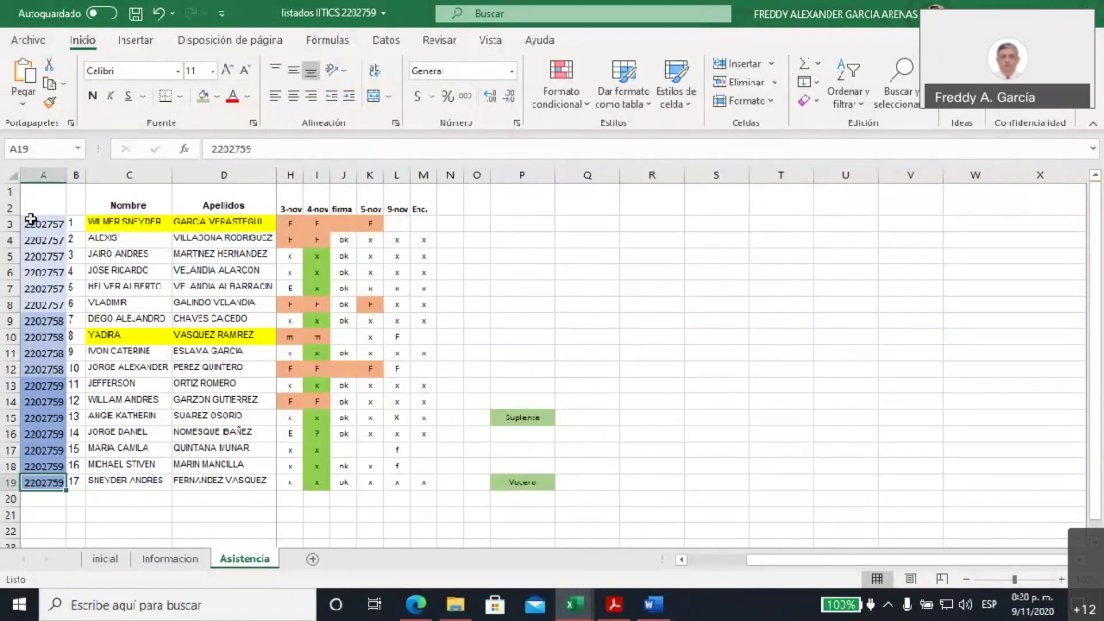
left_click_drag(34, 224, 38, 368)
left_click(192, 518)
left_click(170, 562)
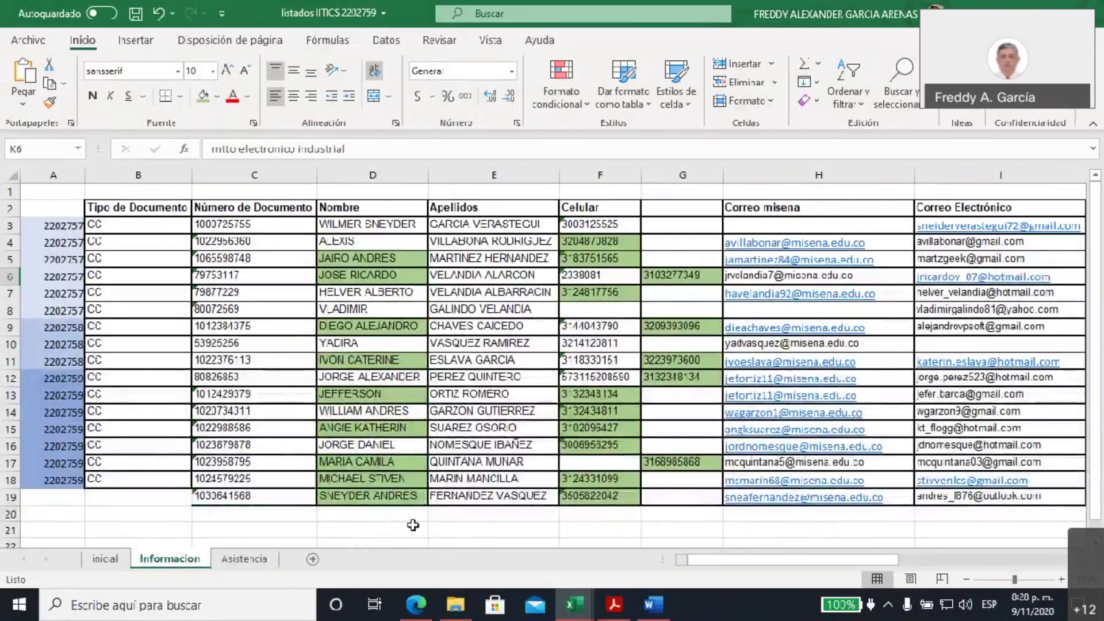
left_click(239, 561)
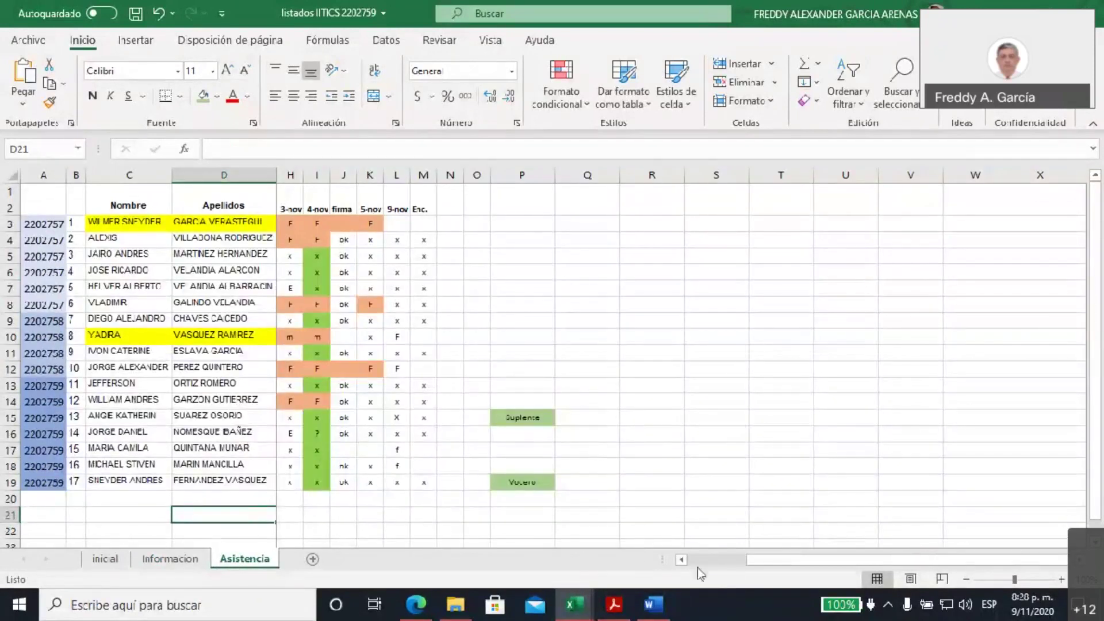
scroll(759, 563, "left", 1)
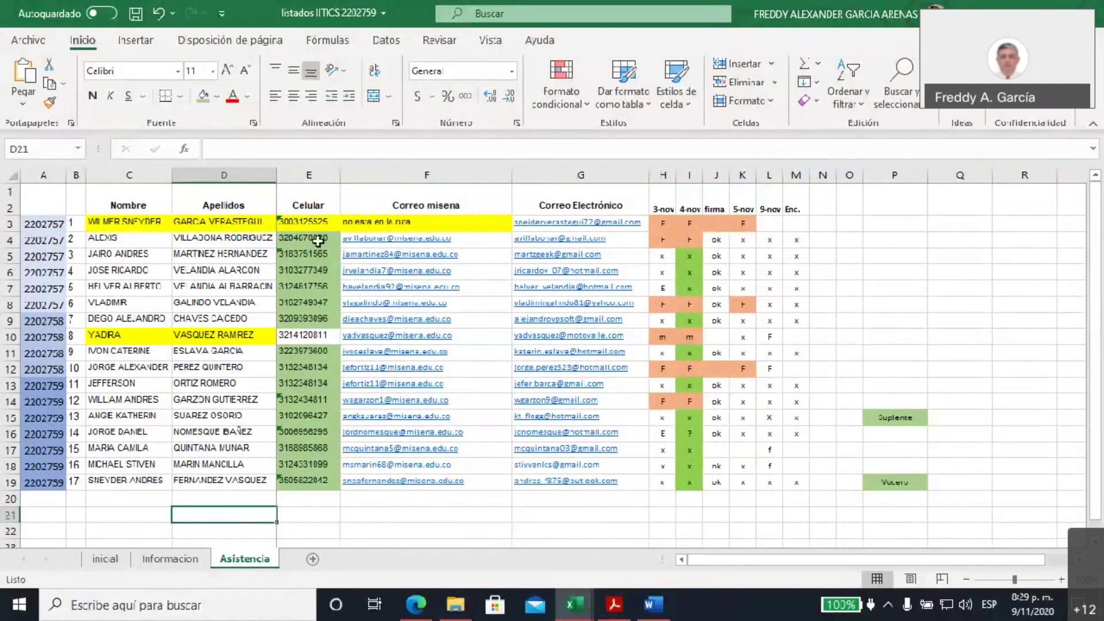
left_click_drag(712, 563, 742, 567)
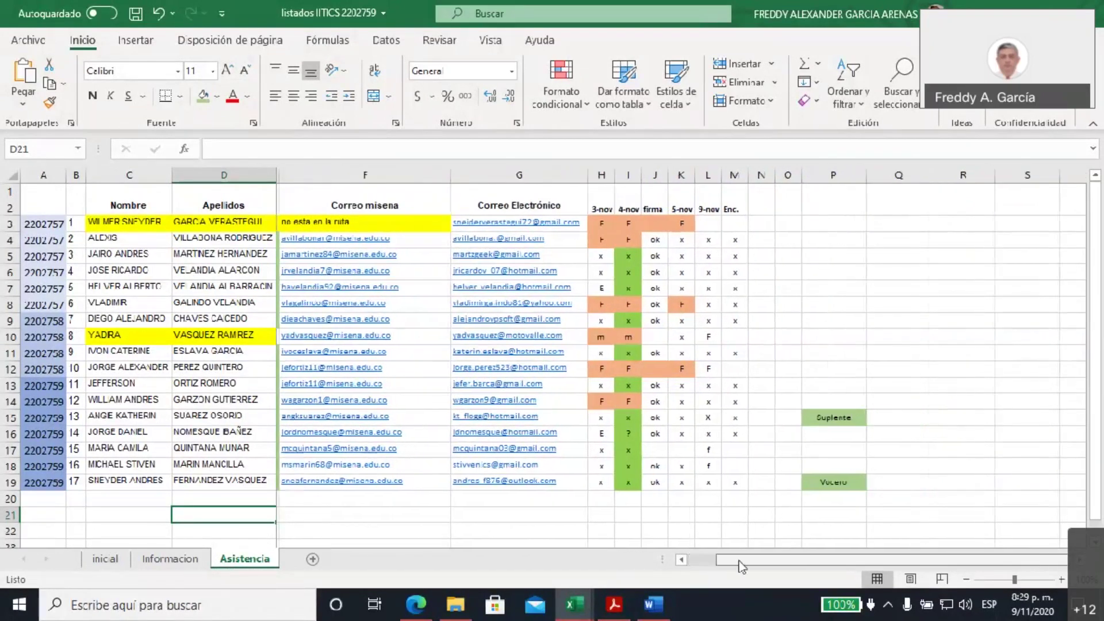
left_click(558, 529)
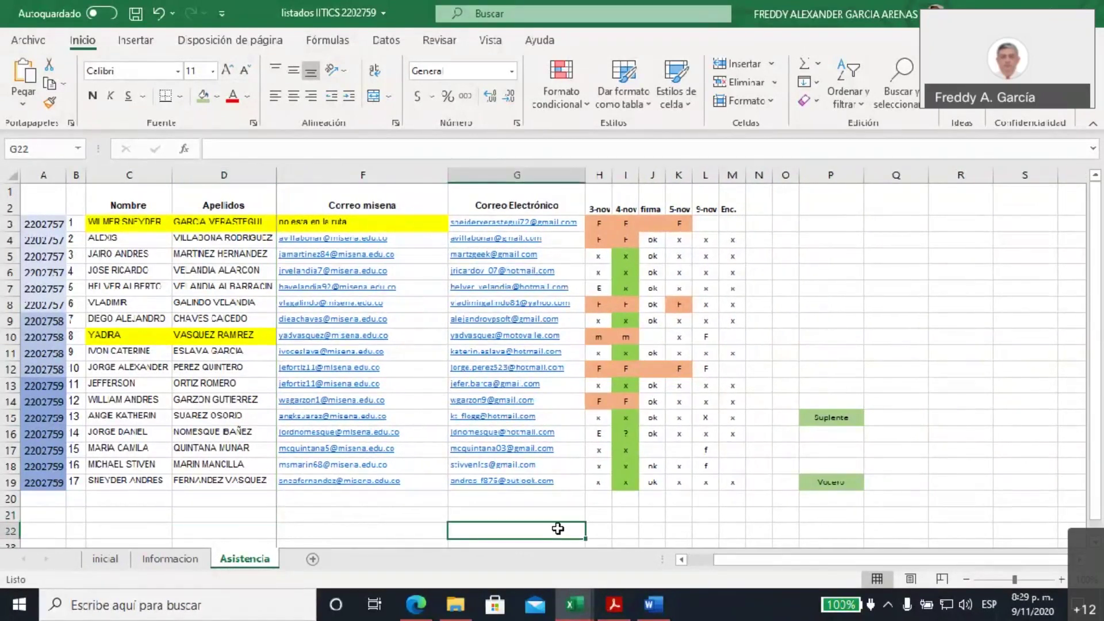
key("Right")
key("Right")
key("Right")
key("Right")
key("Right")
key("Right")
key("Right")
key("Right")
key("Right")
key("Right")
key("Right")
key("Right")
key("Right")
key("Right")
key("Right")
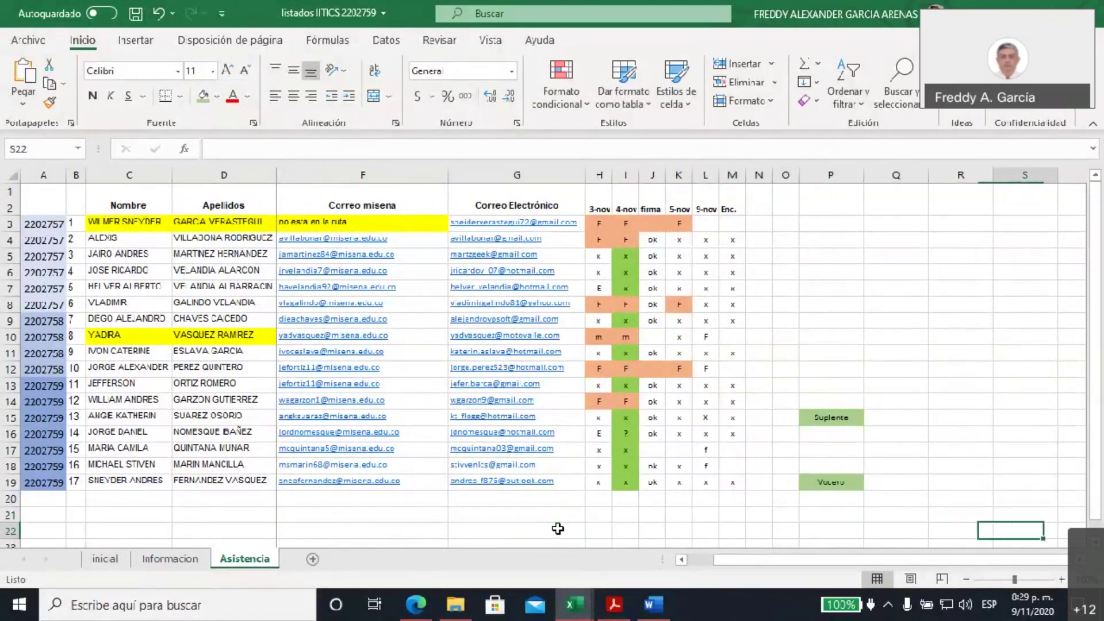
key("Right")
key("Right")
key("Right")
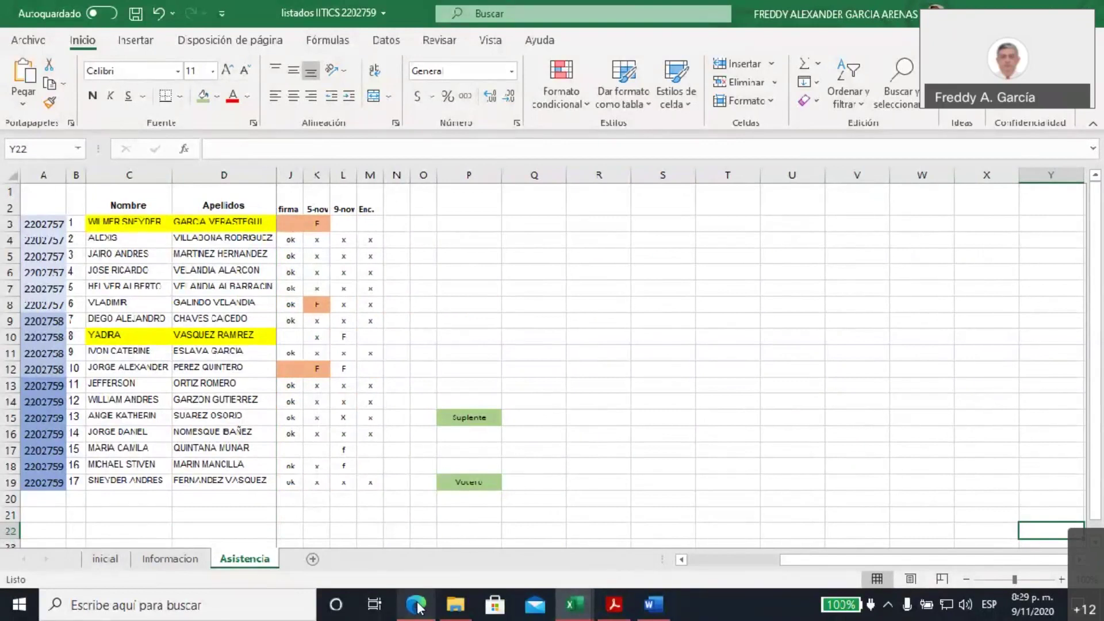
mouse_move(418, 607)
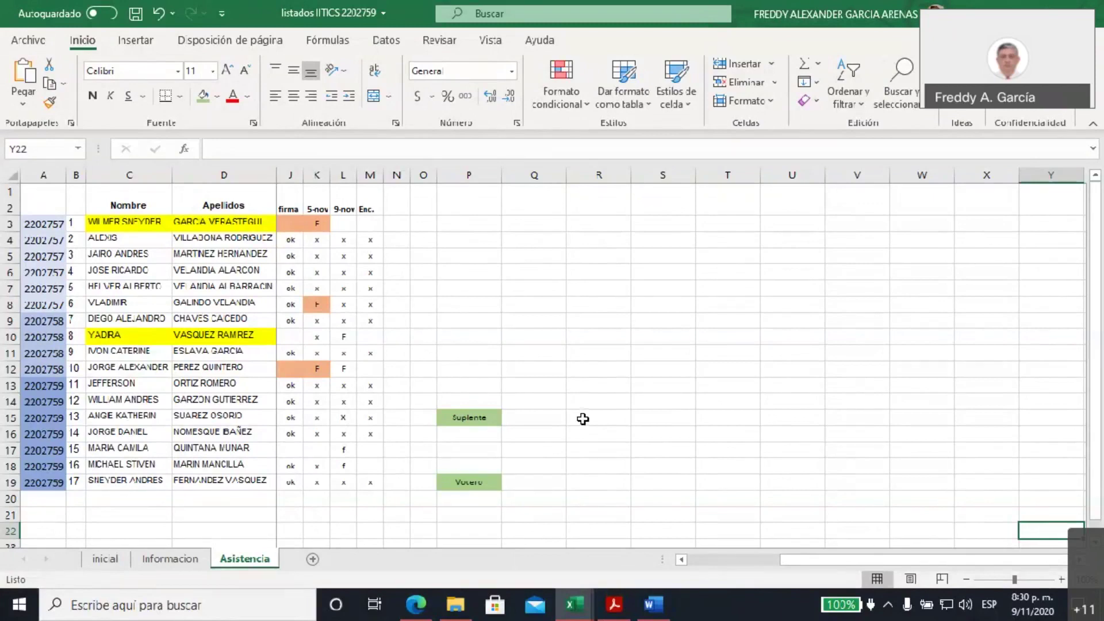
left_click(681, 563)
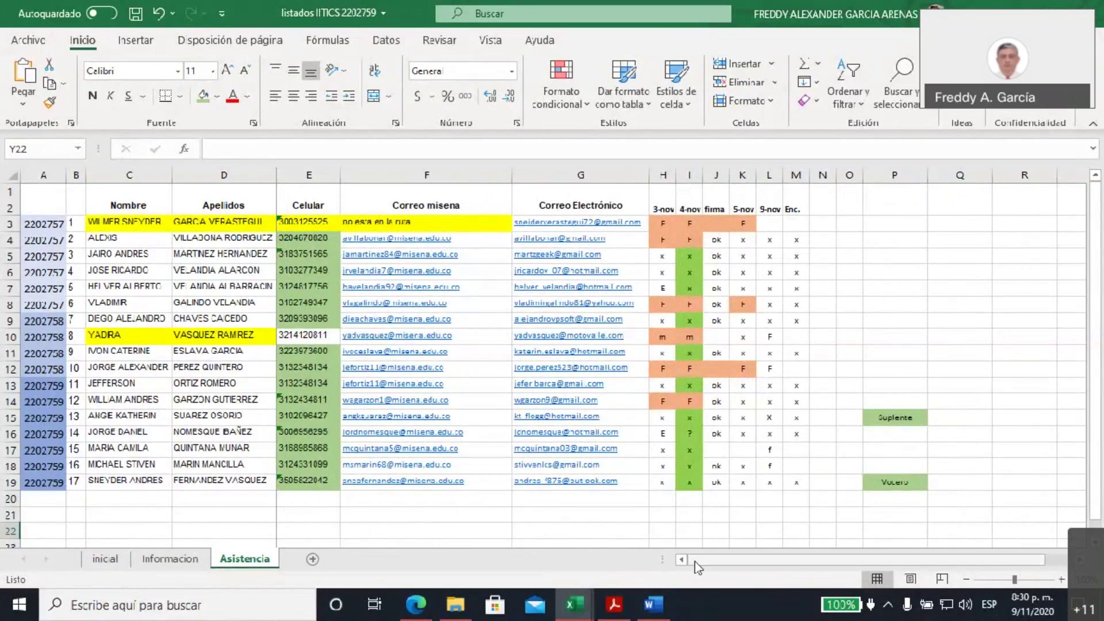
left_click_drag(702, 560, 790, 563)
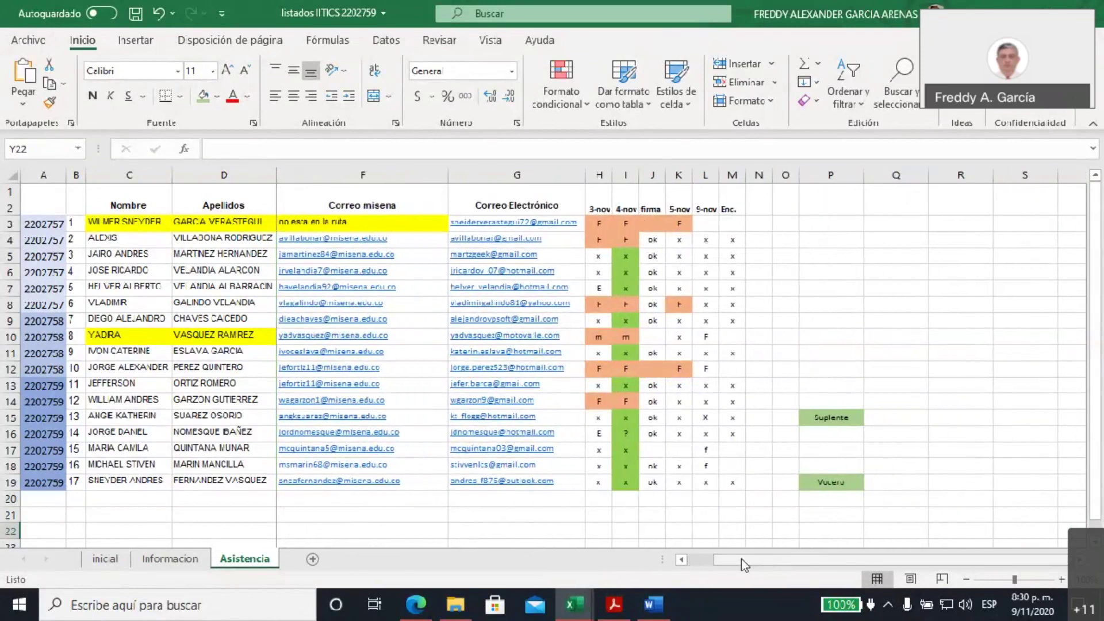
left_click(432, 534)
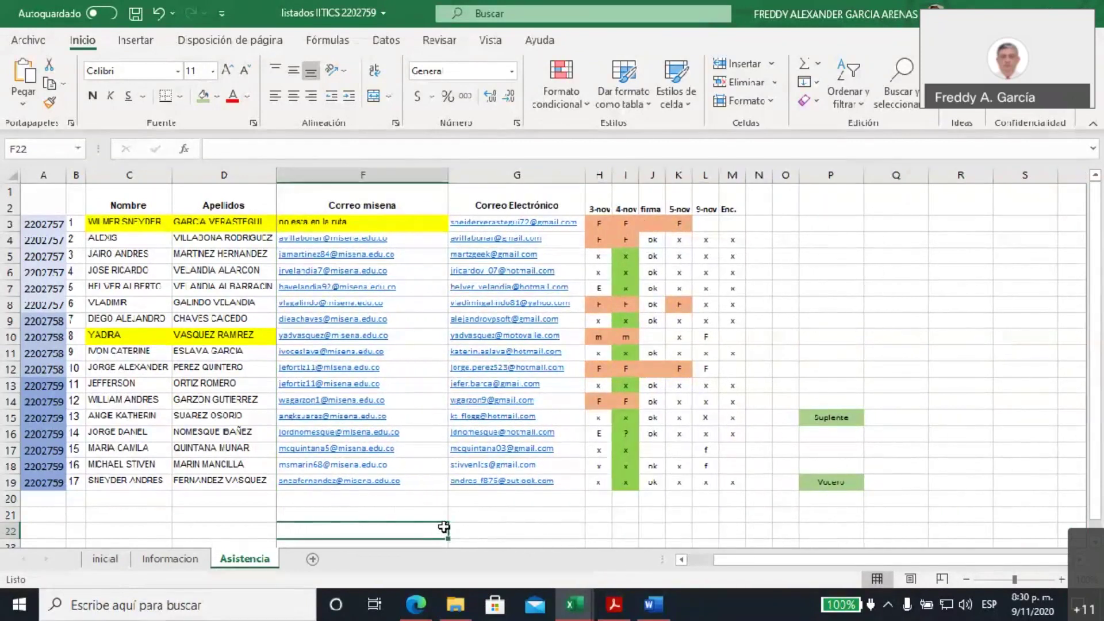
key("Right")
key("Right")
key("Right")
key("Right")
key("Right")
key("Right")
key("Right")
key("Right")
key("Right")
key("Right")
key("Right")
key("Right")
key("Right")
key("Right")
key("Right")
key("Right")
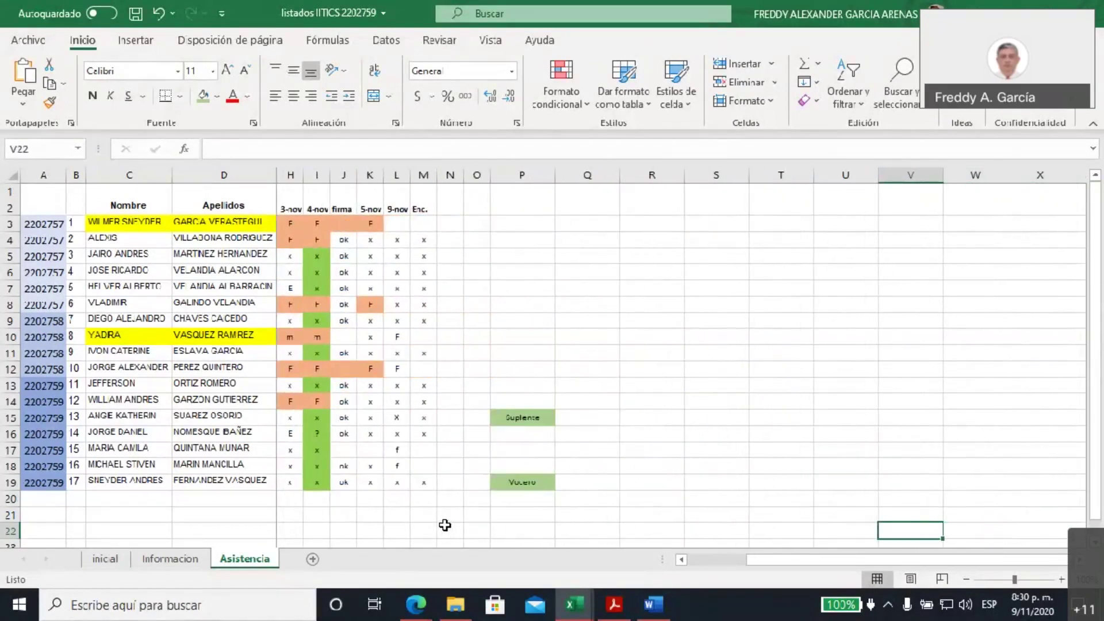
Label cell N2 'caso' next to the Enc. column and save the listados workbook
left_click(494, 351)
left_click(455, 210)
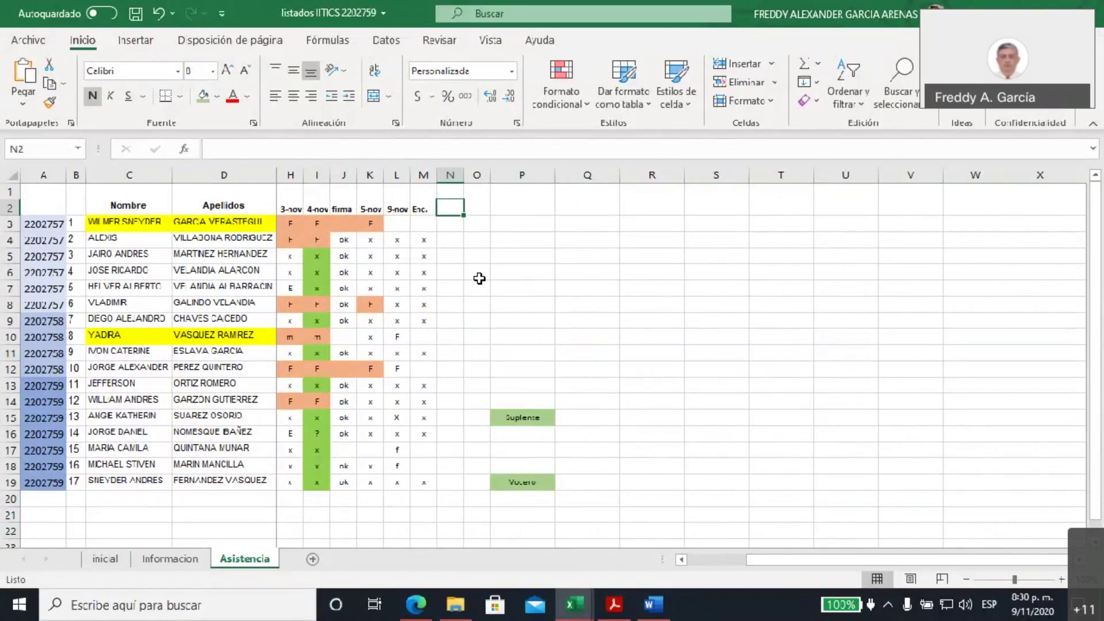
type("casdo")
key("BackSpace")
key("BackSpace")
type("o")
left_click(546, 305)
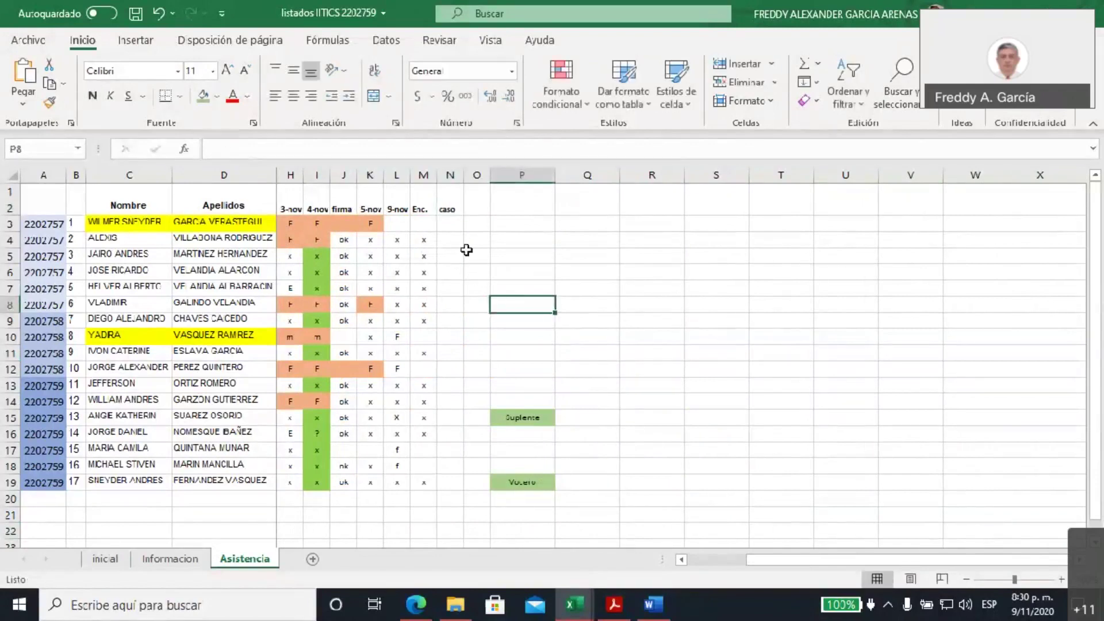
left_click(136, 15)
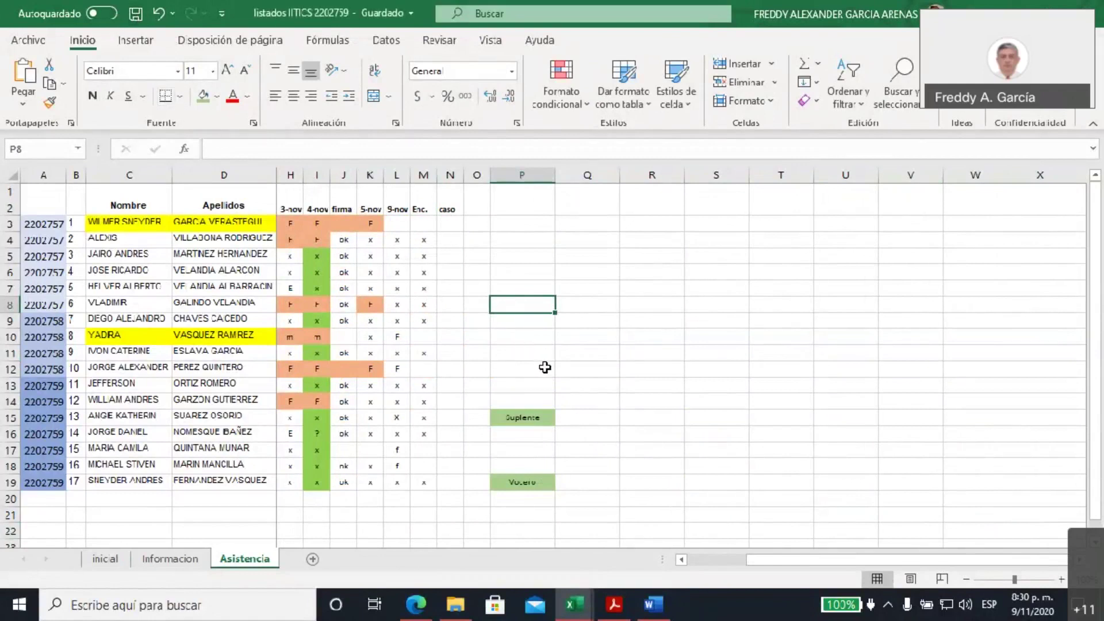
mouse_move(454, 614)
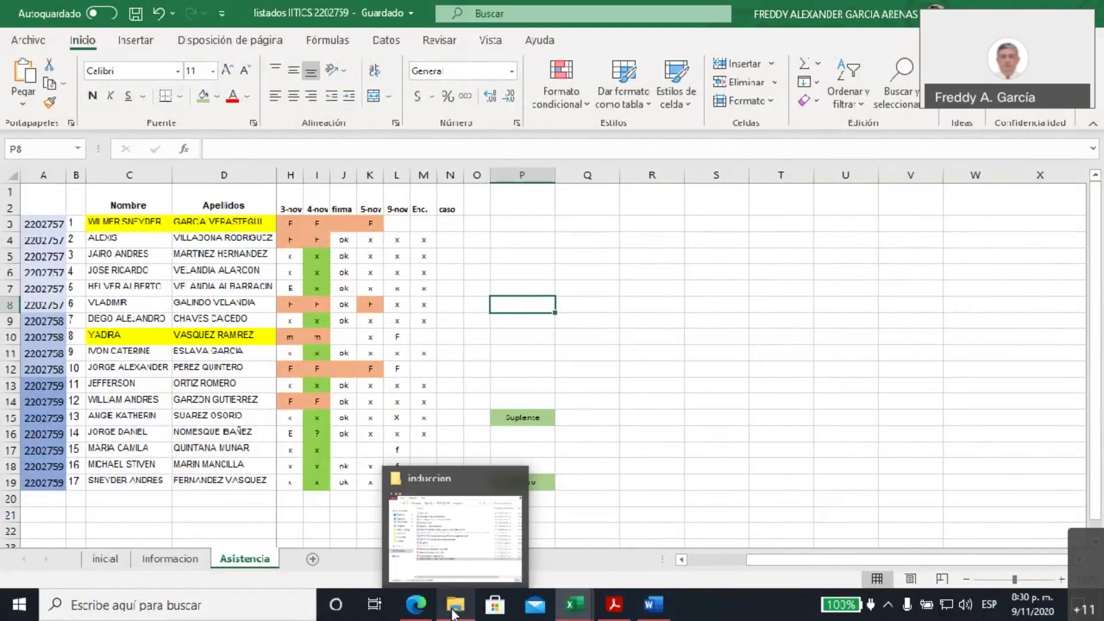
From the induccion folder, open the 'Casos Reglamento del Aprendiz SENA' document
left_click(454, 610)
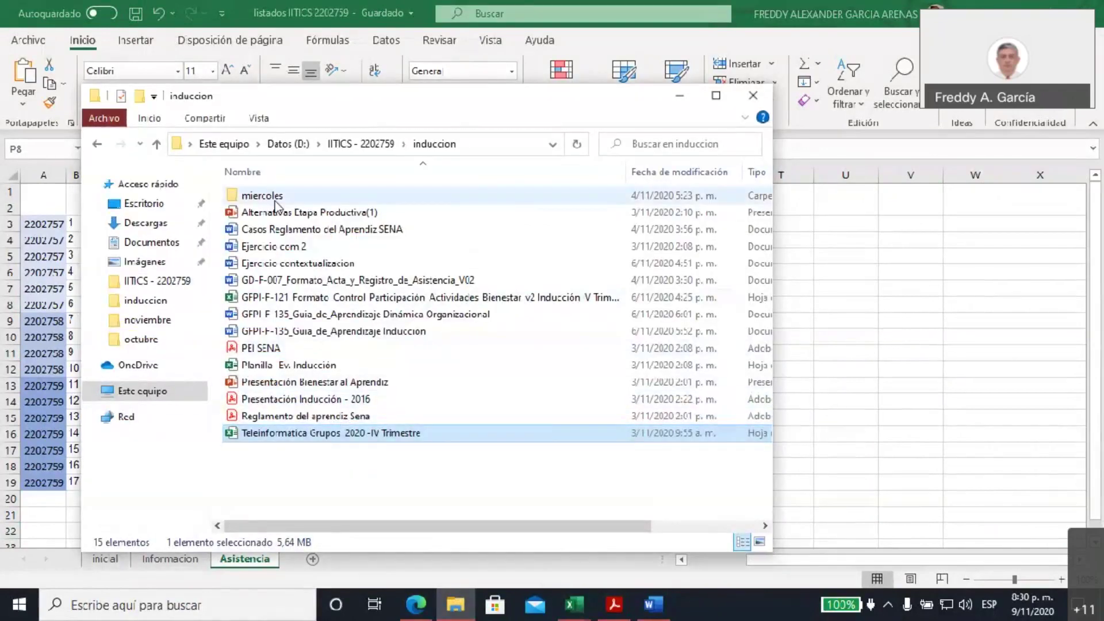
double_click(290, 230)
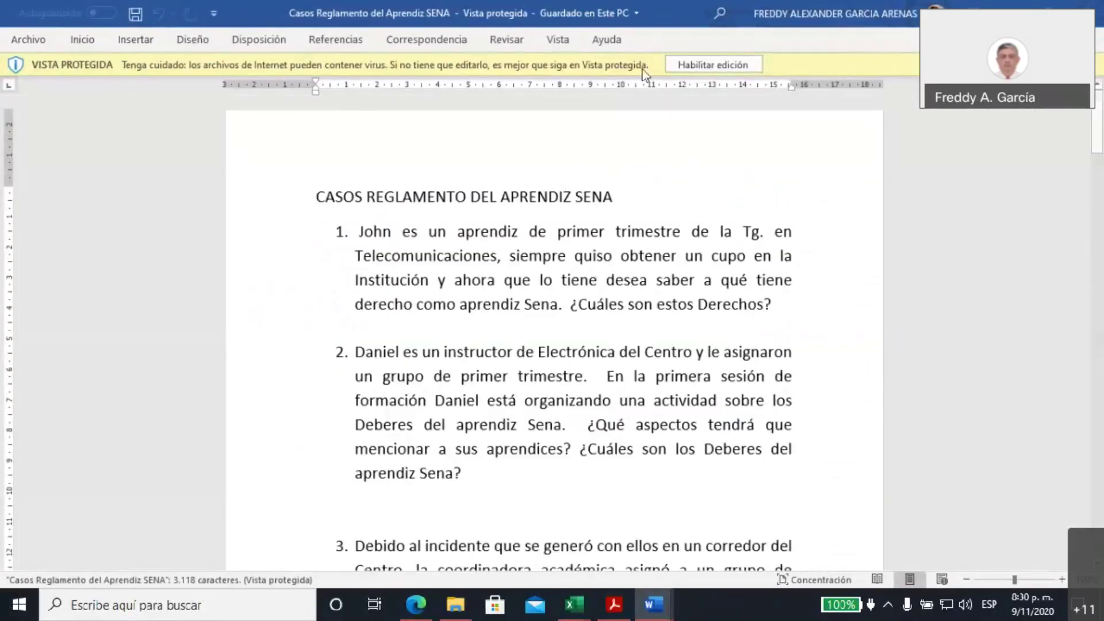
Enable editing on the protected Casos Reglamento del Aprendiz SENA document
left_click(704, 64)
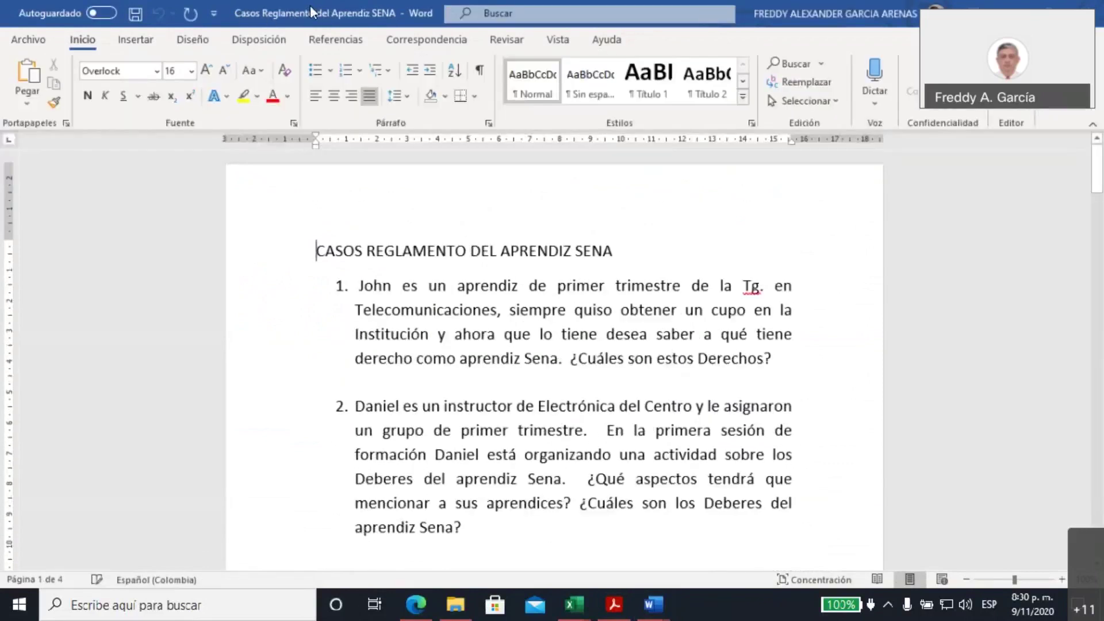
double_click(309, 5)
scroll(383, 353, "down", 6)
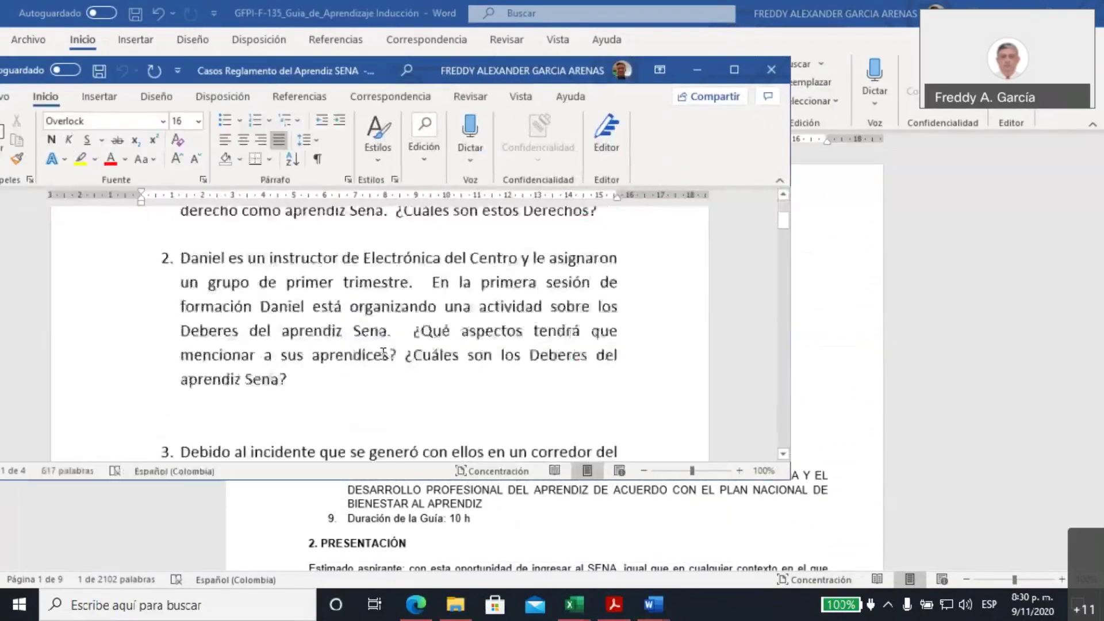
scroll(383, 353, "down", 7)
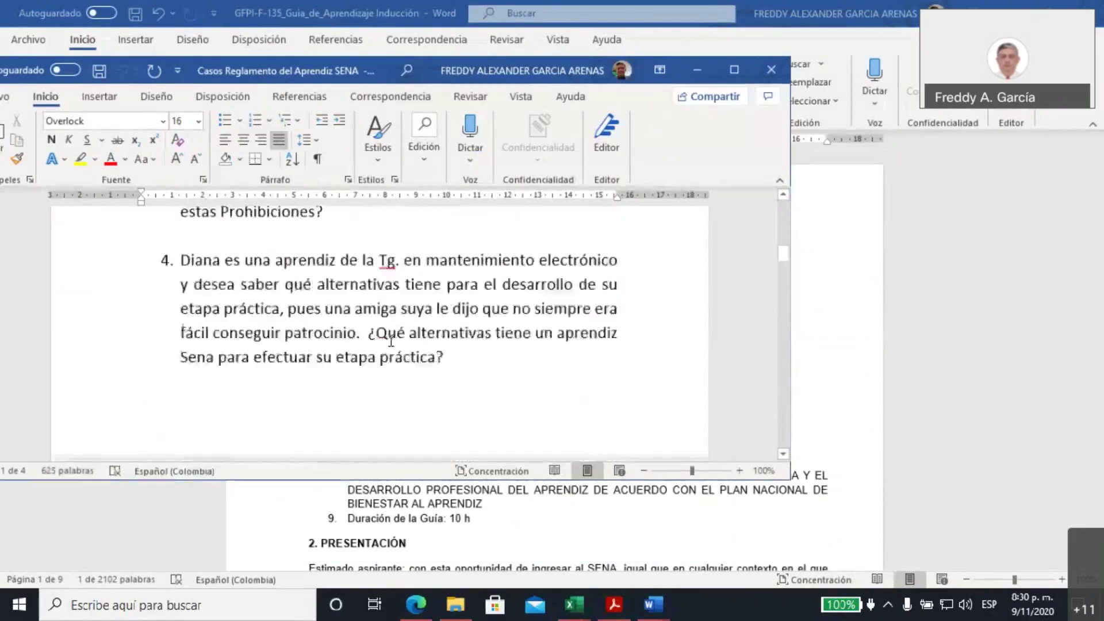
Scroll through the numbered case list and back to the top
left_click(735, 70)
scroll(424, 313, "down", 12)
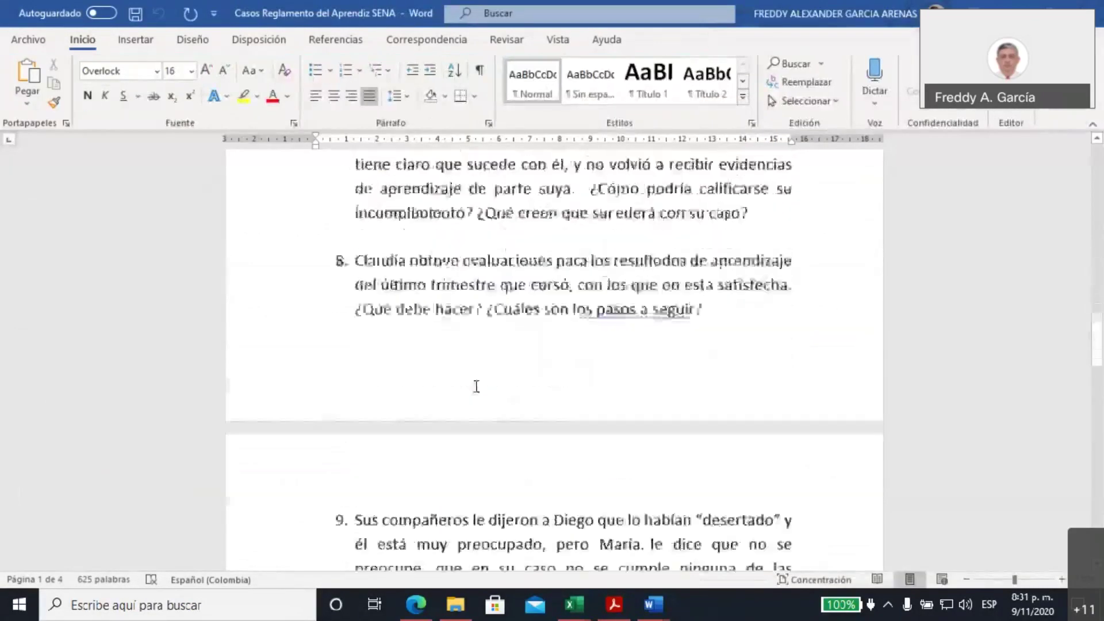
scroll(474, 381, "down", 15)
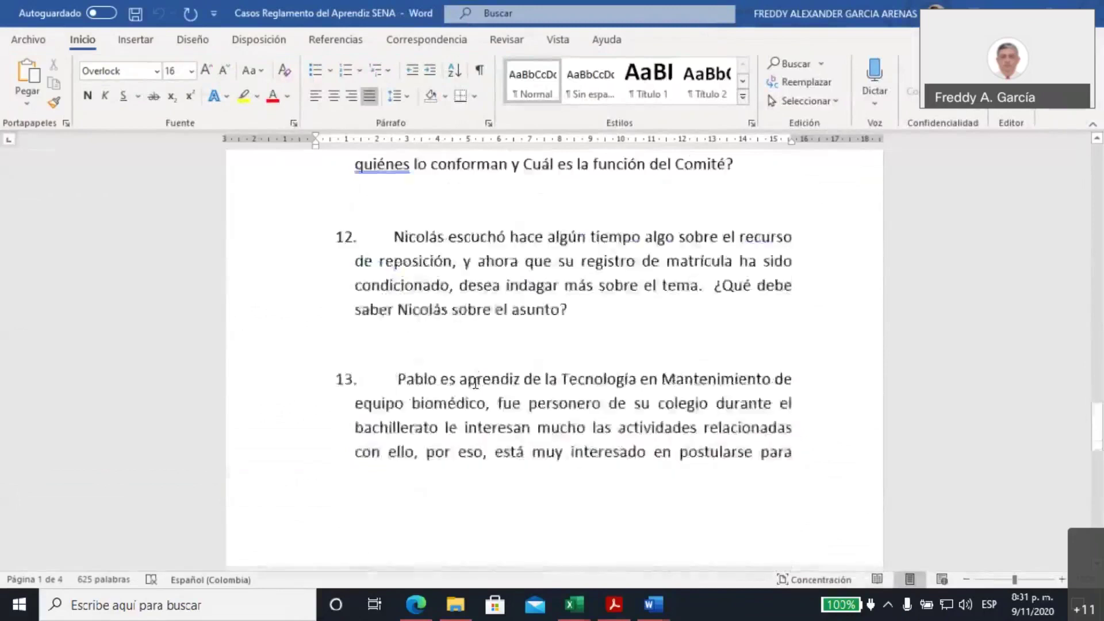
scroll(475, 382, "up", 12)
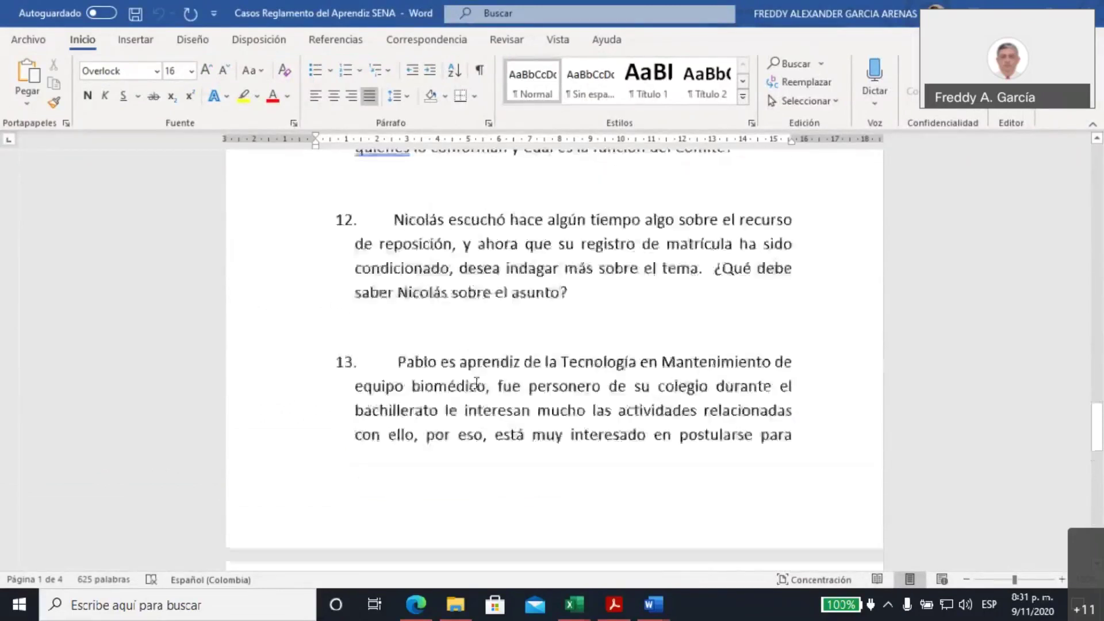
scroll(477, 383, "up", 15)
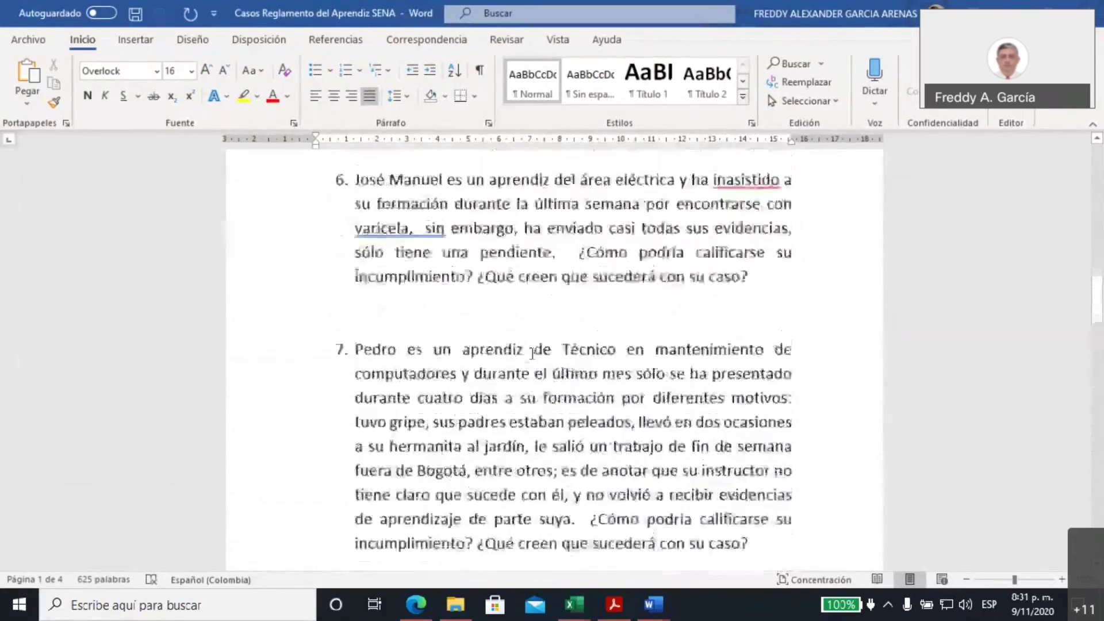
scroll(533, 354, "up", 15)
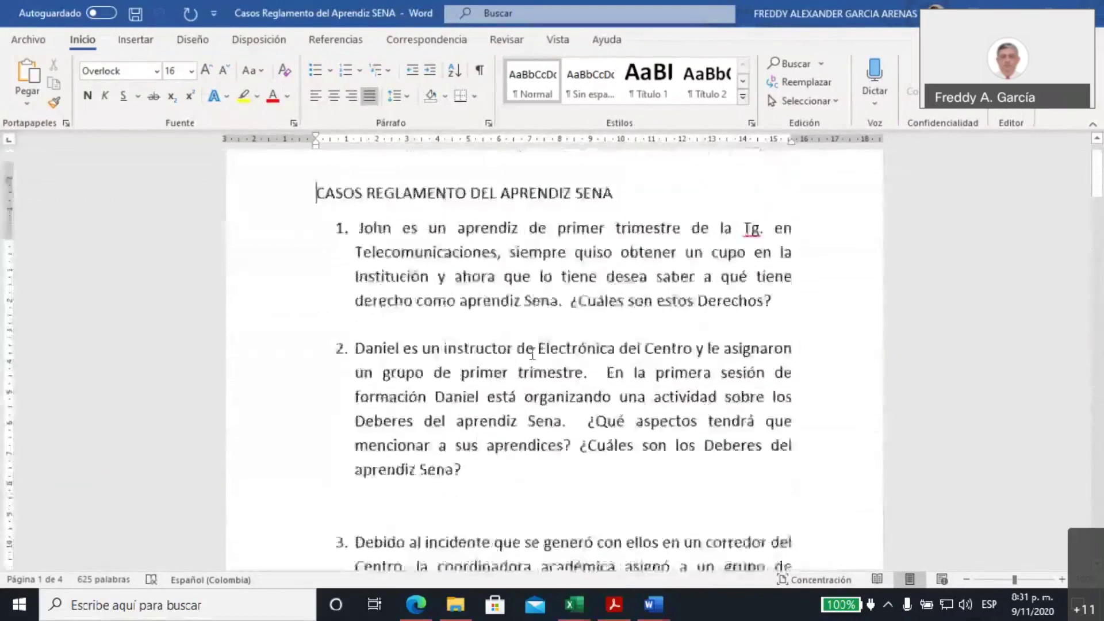
scroll(532, 353, "down", 1)
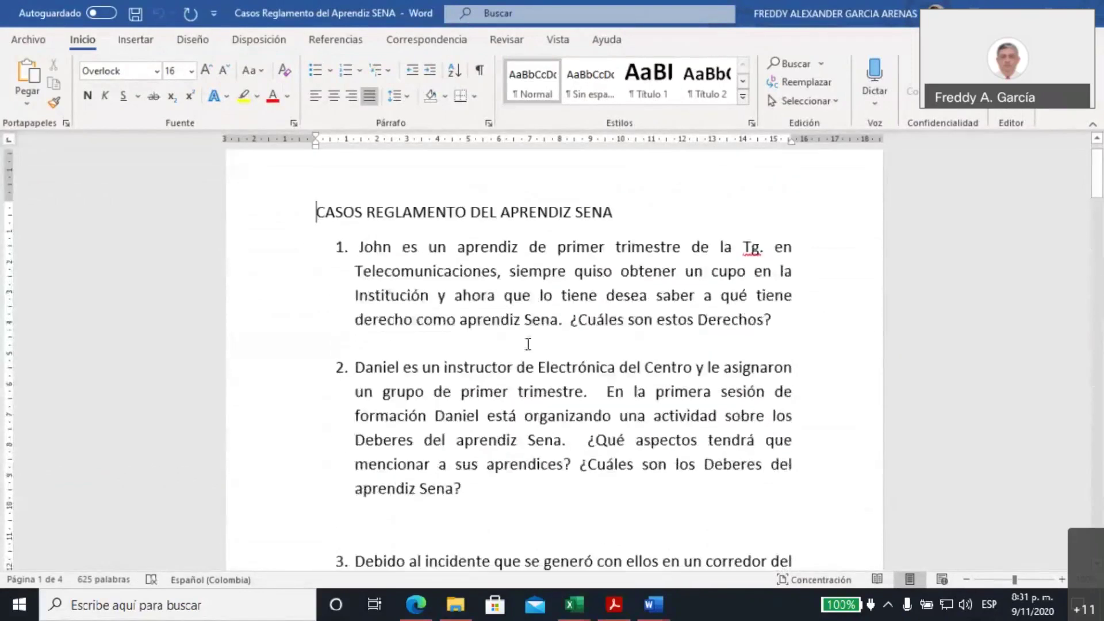
double_click(302, 4)
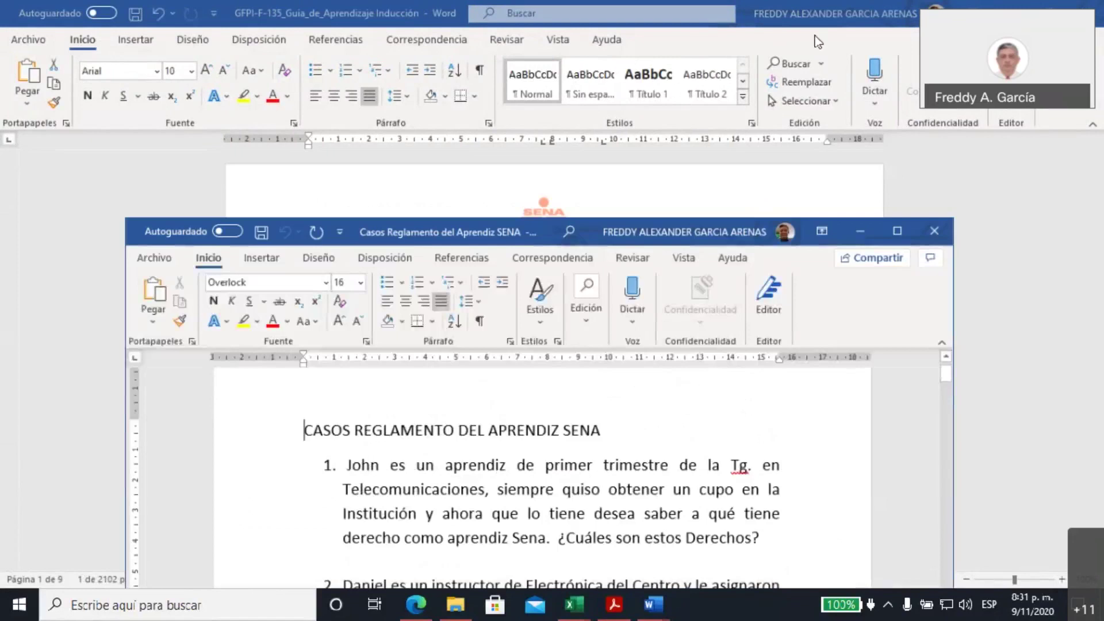
Minimize the learning guide and folder windows, then position the Casos document beside the Excel attendance list
double_click(354, 6)
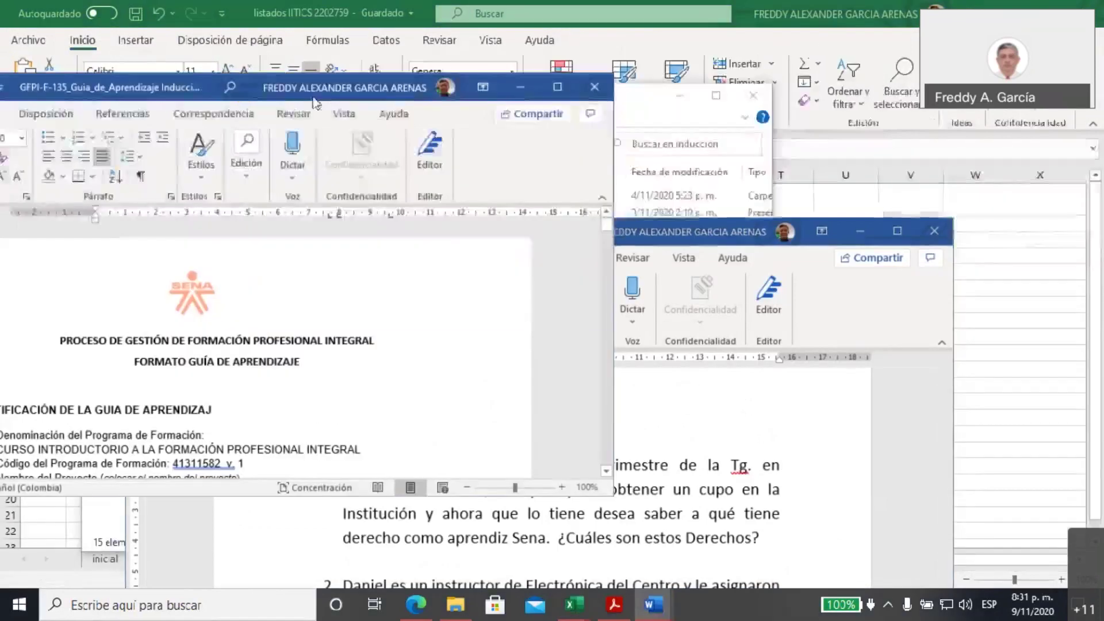
left_click(526, 88)
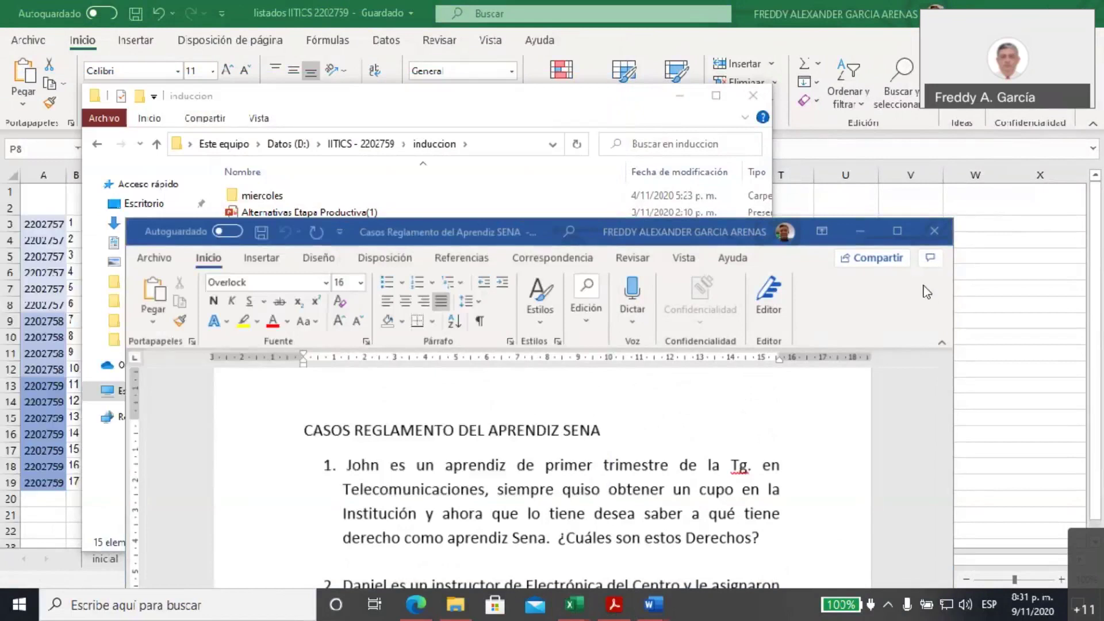
left_click(681, 96)
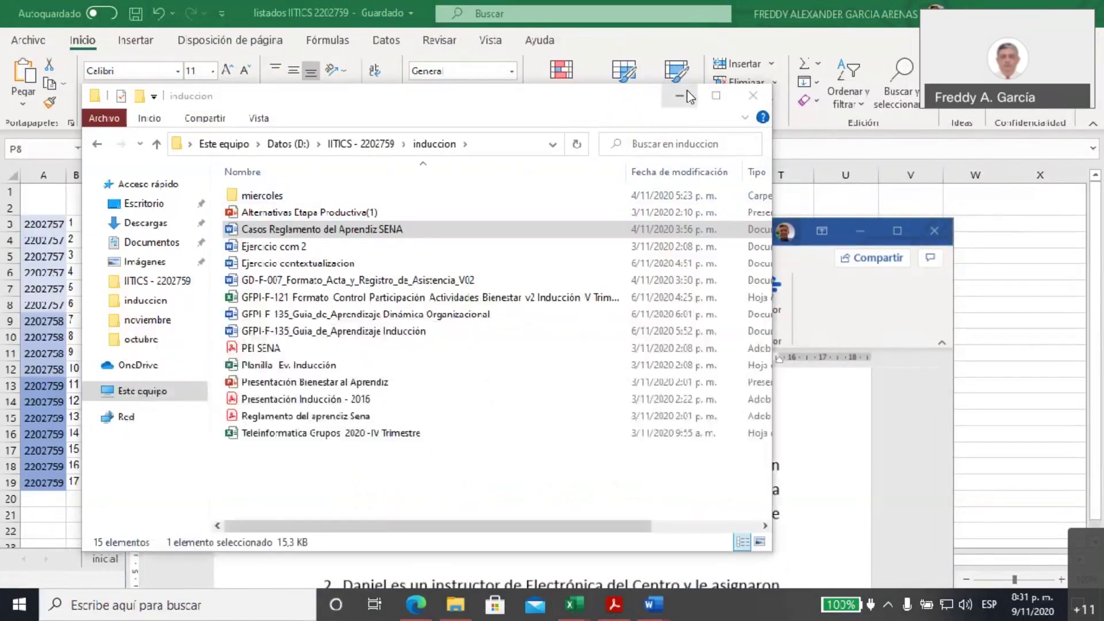
left_click(689, 95)
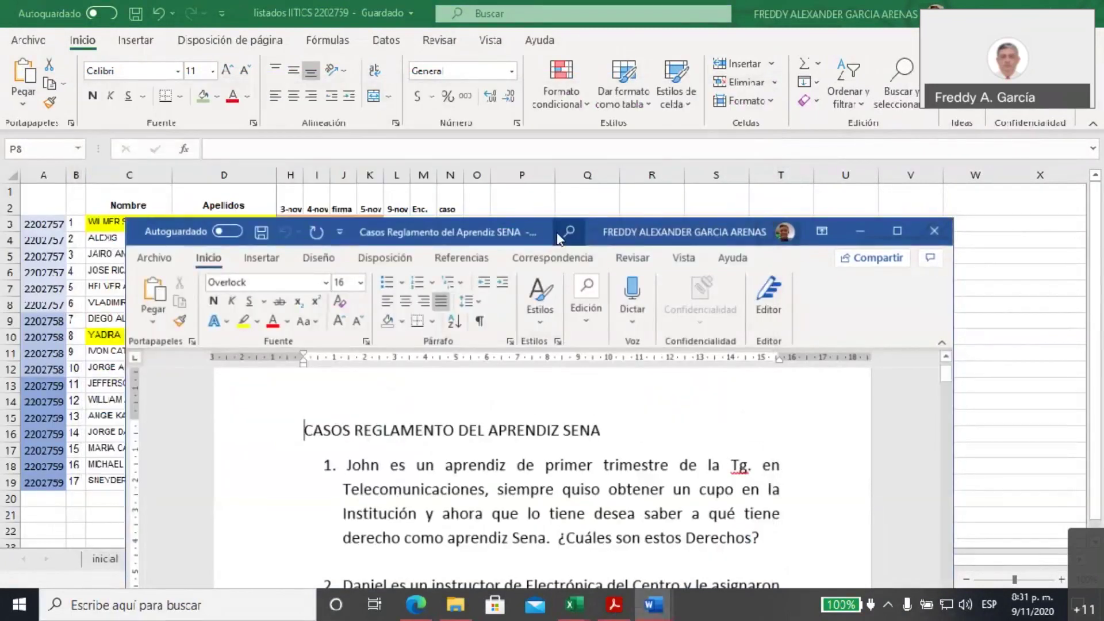
left_click_drag(558, 237, 880, 81)
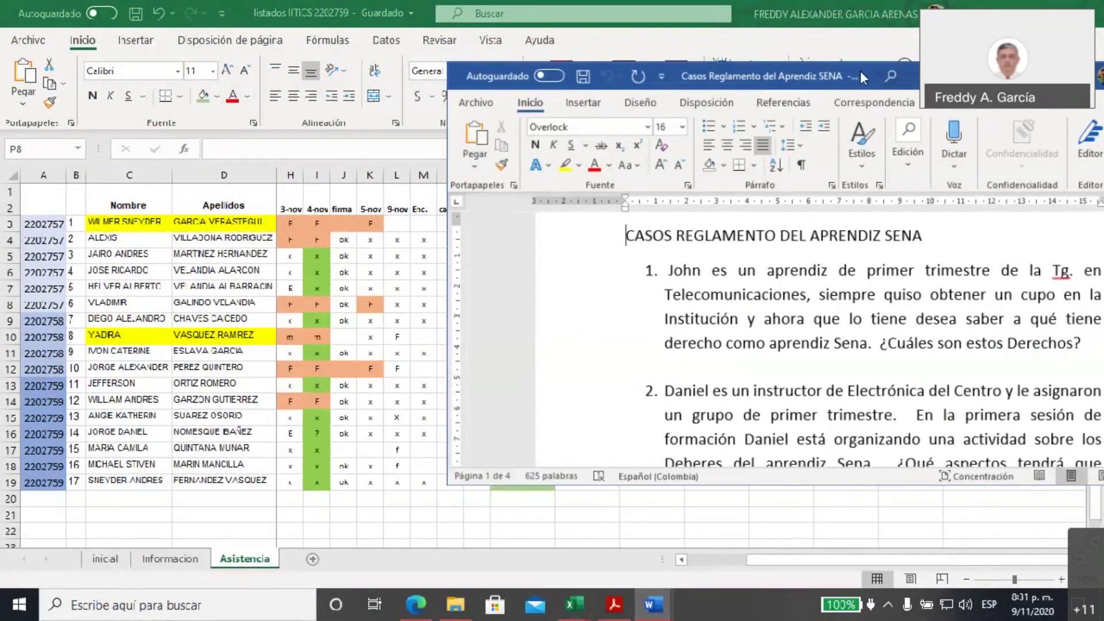
left_click_drag(860, 71, 725, 46)
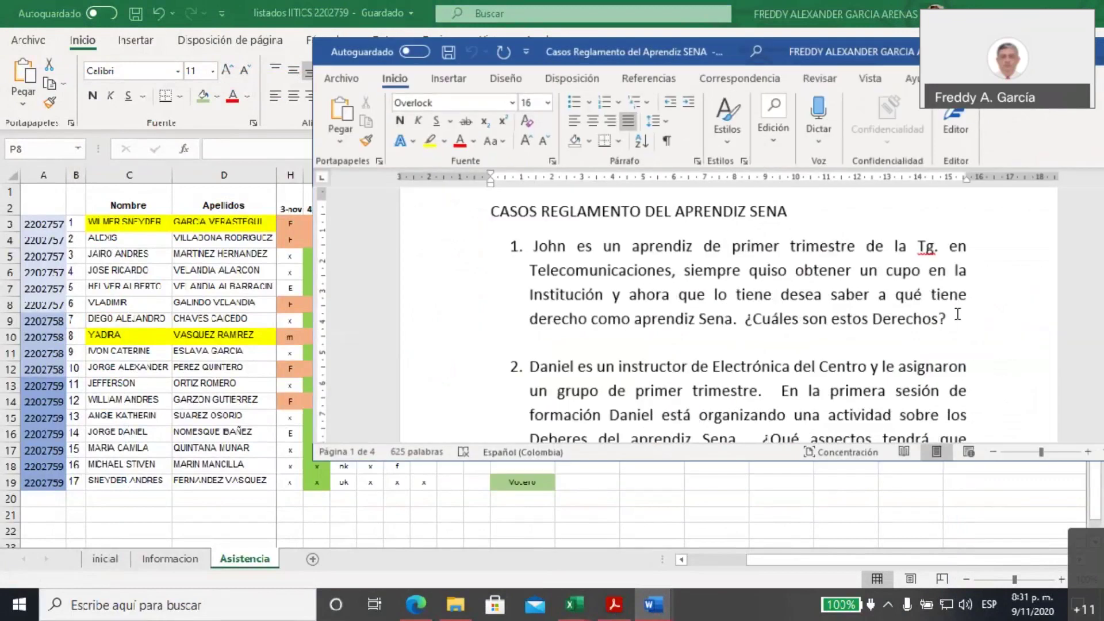
Add 'Alexis' after case 1 and a second student's name after case 2, both highlighted yellow
left_click(870, 339)
type("Alexis")
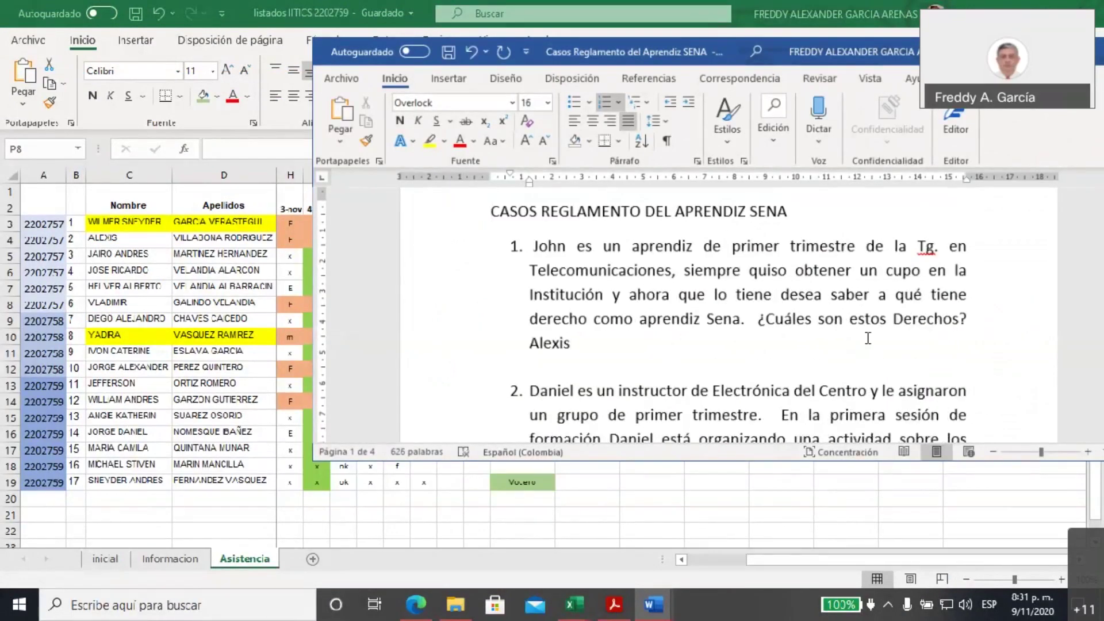
left_click_drag(528, 344, 580, 343)
left_click(430, 140)
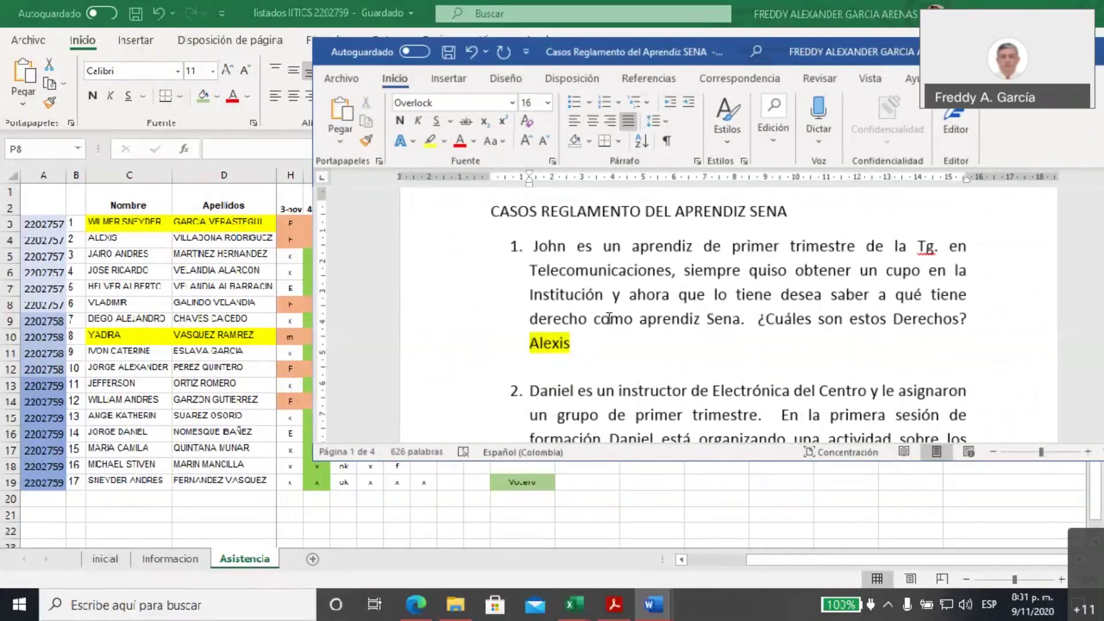
scroll(610, 318, "down", 4)
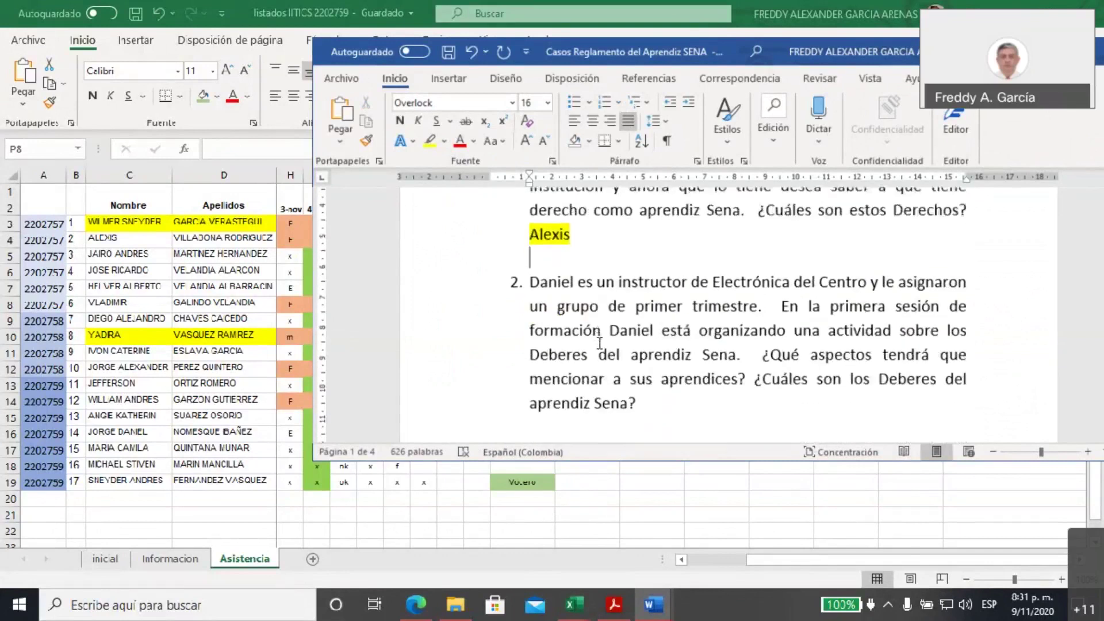
left_click(644, 318)
type("jau")
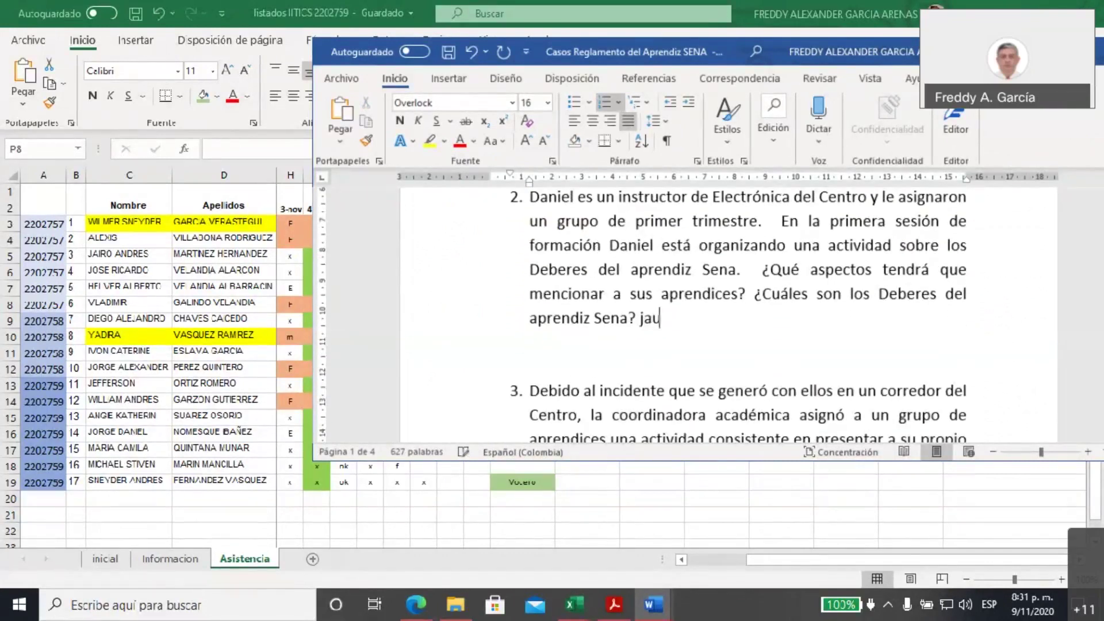
key("BackSpace")
type("ro")
key("BackSpace")
key("BackSpace")
type("iro")
left_click_drag(639, 318, 681, 318)
left_click(431, 136)
left_click(646, 338)
Highlight the case 3 name in yellow and type 'helver' after case 4's question, selecting it
scroll(682, 288, "down", 5)
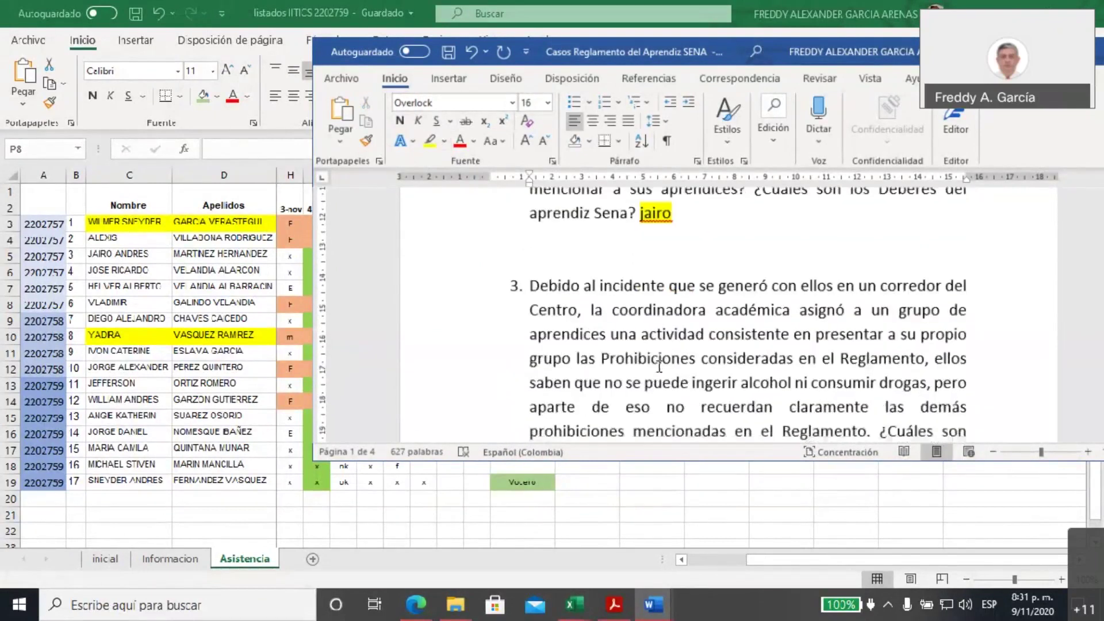
left_click(682, 288)
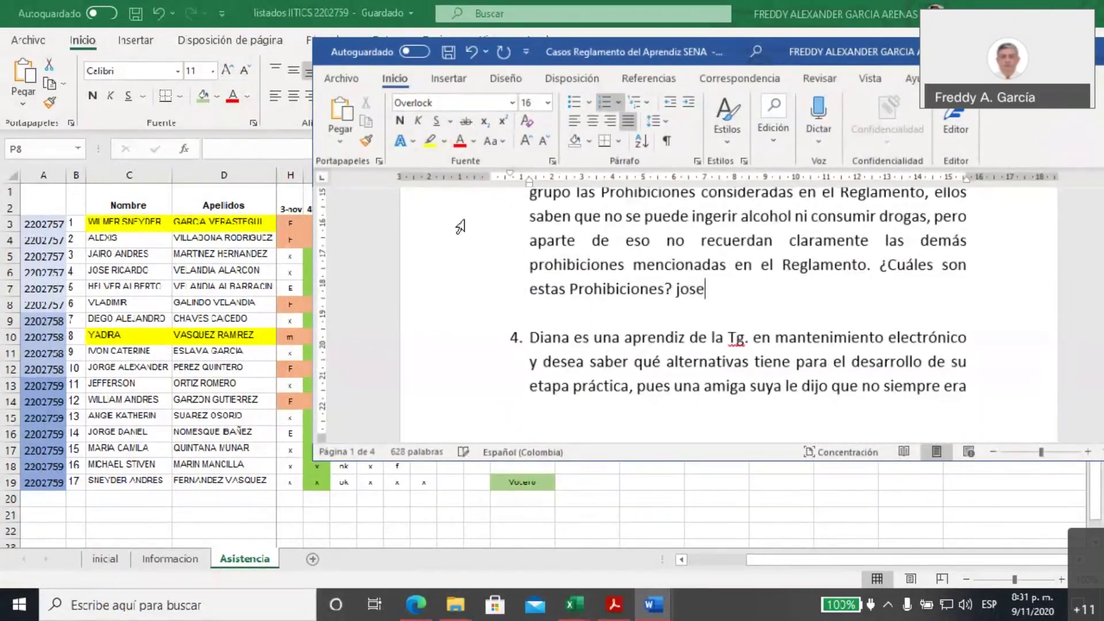
left_click_drag(676, 289, 706, 288)
left_click(430, 141)
scroll(633, 345, "down", 5)
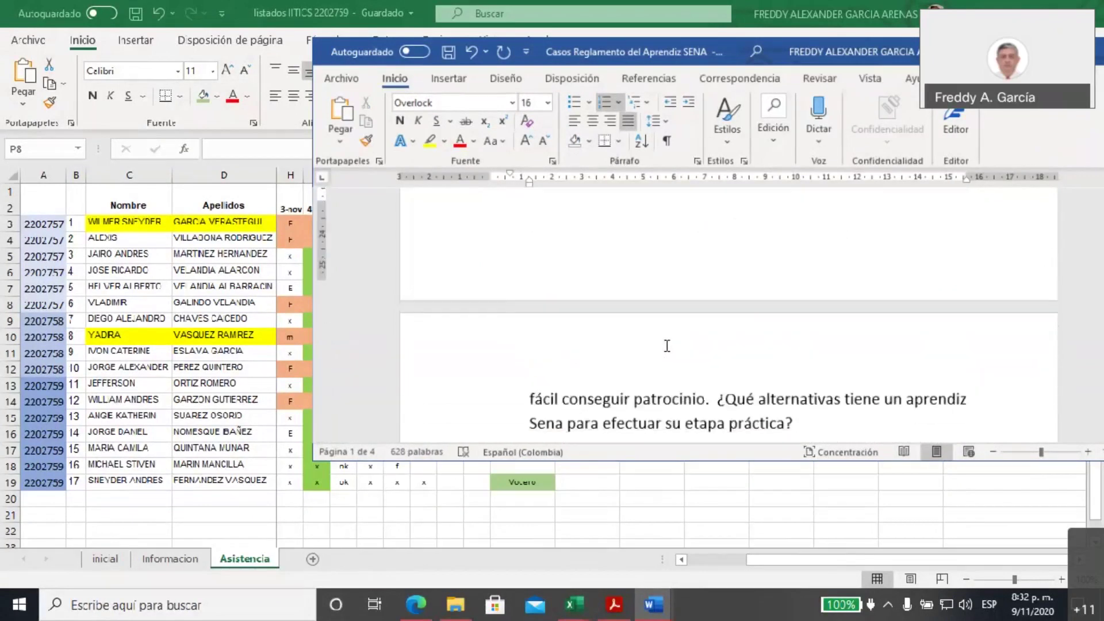
left_click(801, 322)
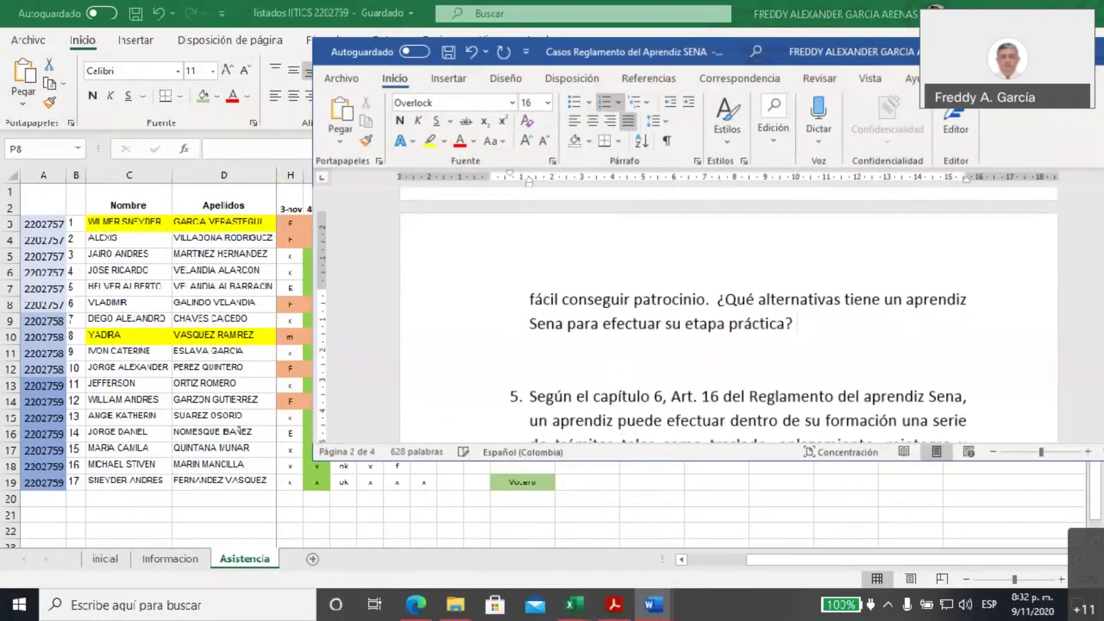
type("helver")
double_click(828, 324)
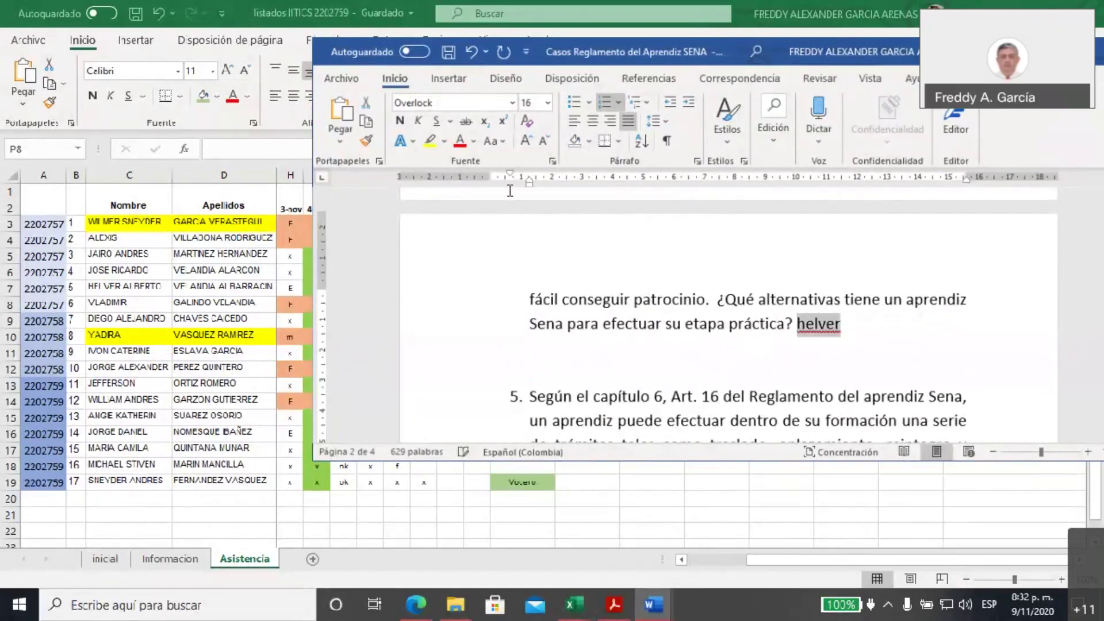
Highlight the case 4 name yellow and add yellow-highlighted 'vladimir' to case 5 and 'Diego' to case 6
left_click(429, 139)
left_click(690, 305)
scroll(730, 309, "down", 3)
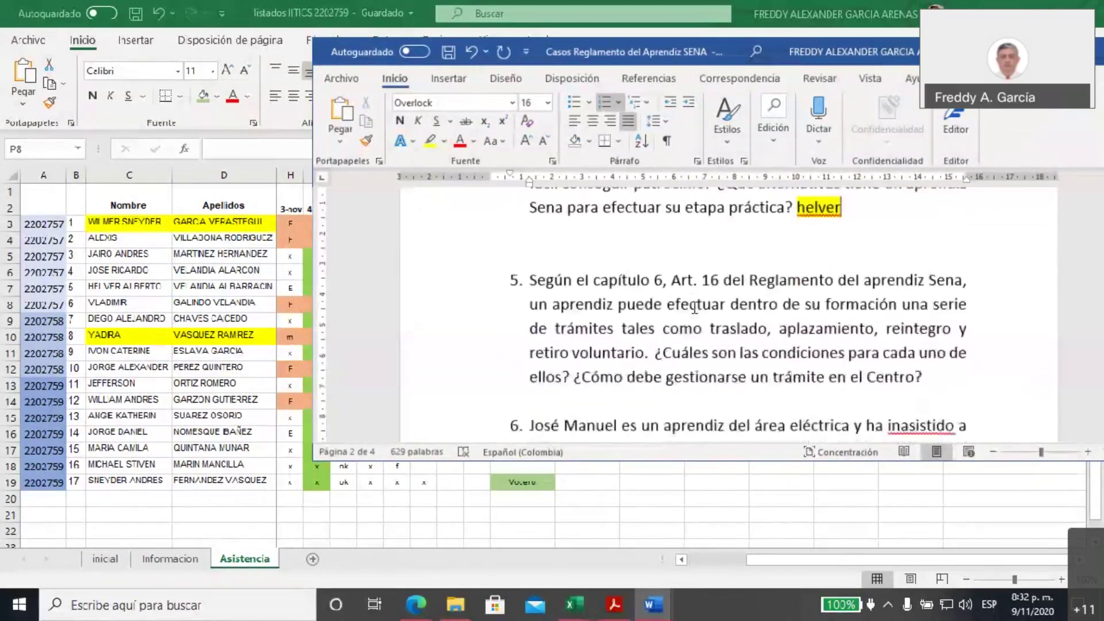
left_click(927, 300)
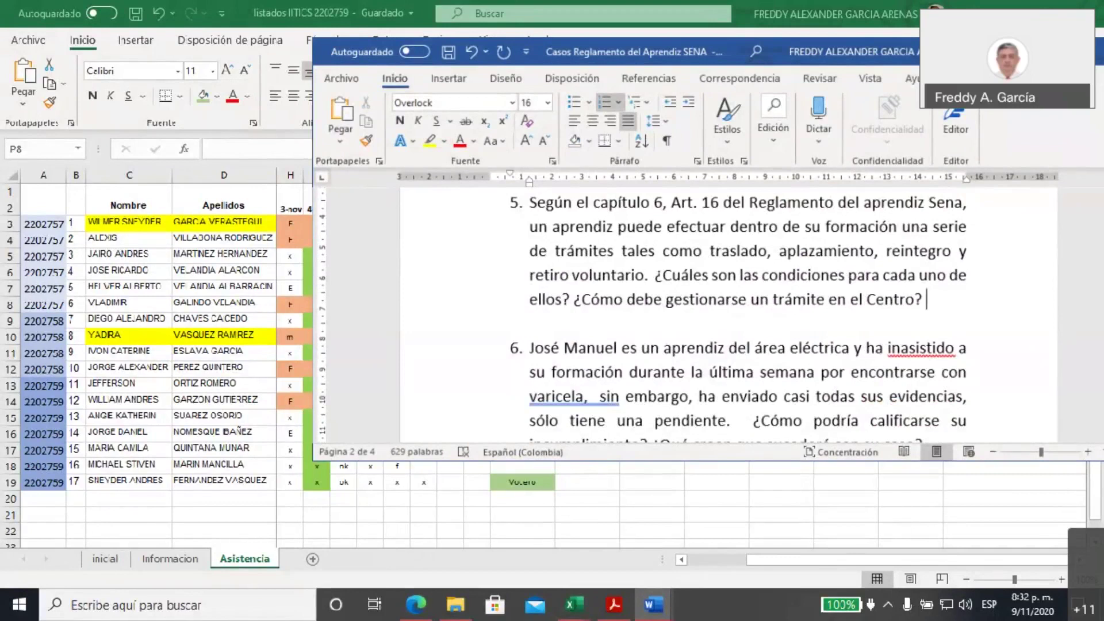
type("vladimir")
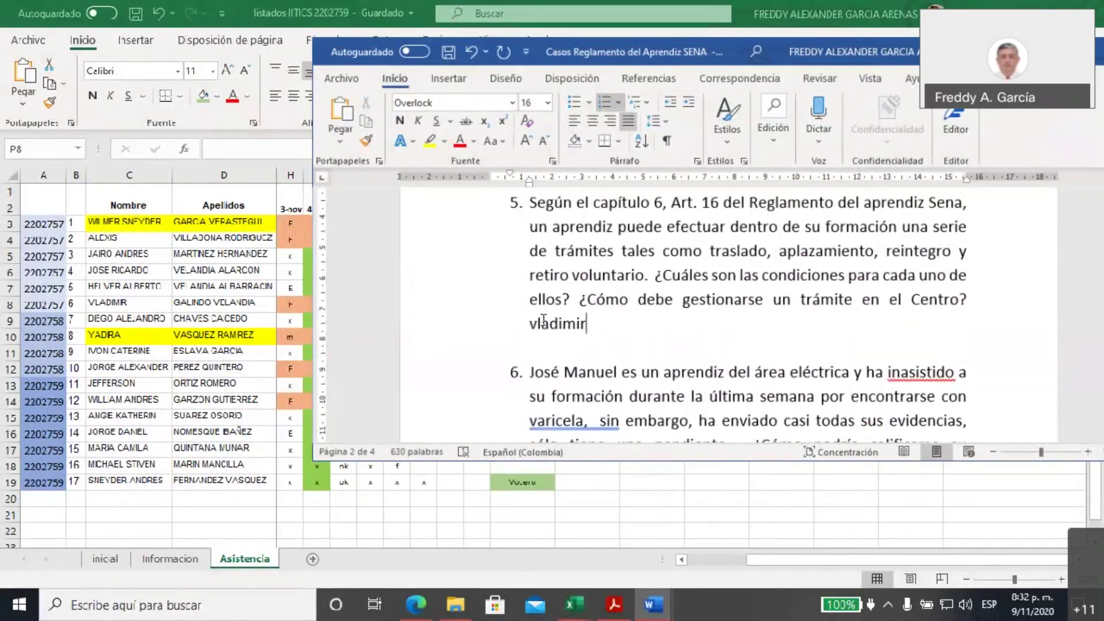
double_click(534, 322)
left_click(426, 140)
key("Right")
scroll(602, 277, "down", 2)
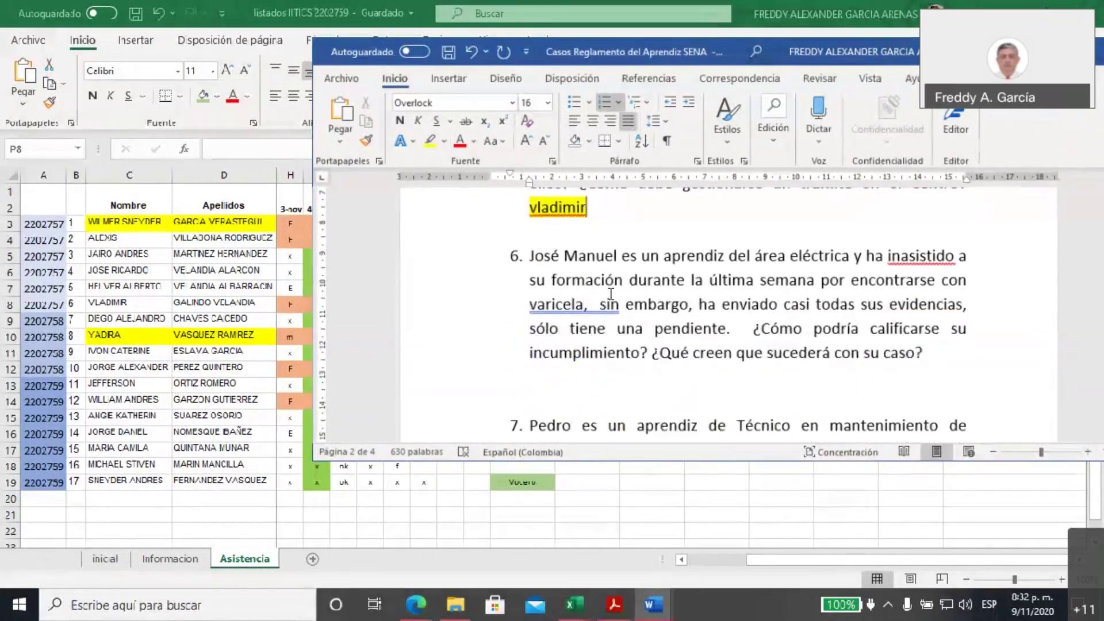
type("Diego")
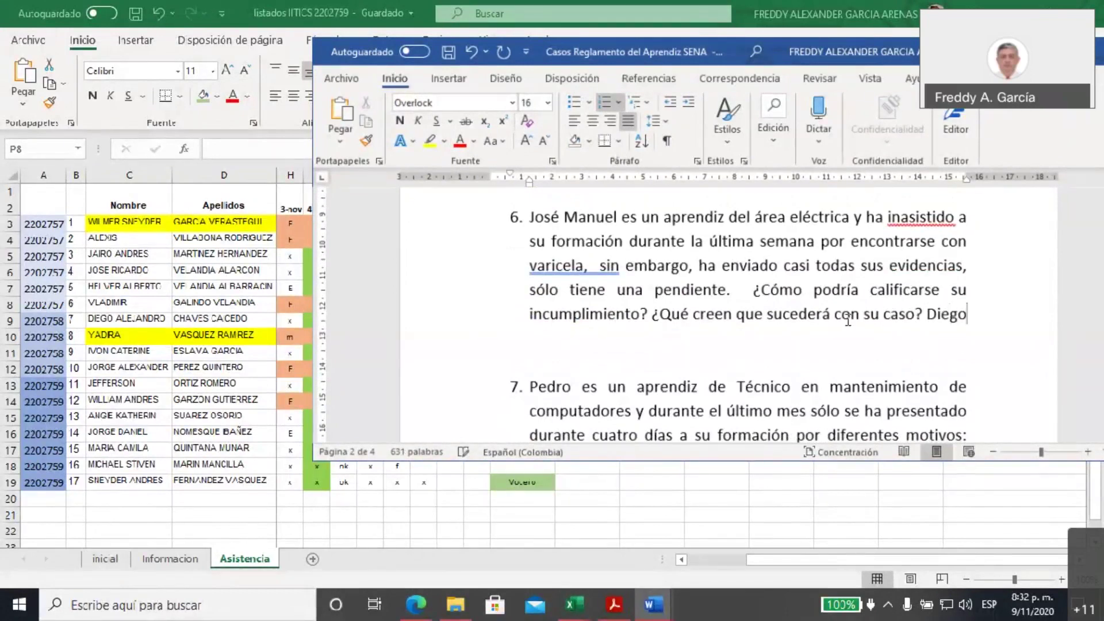
left_click_drag(928, 314, 968, 314)
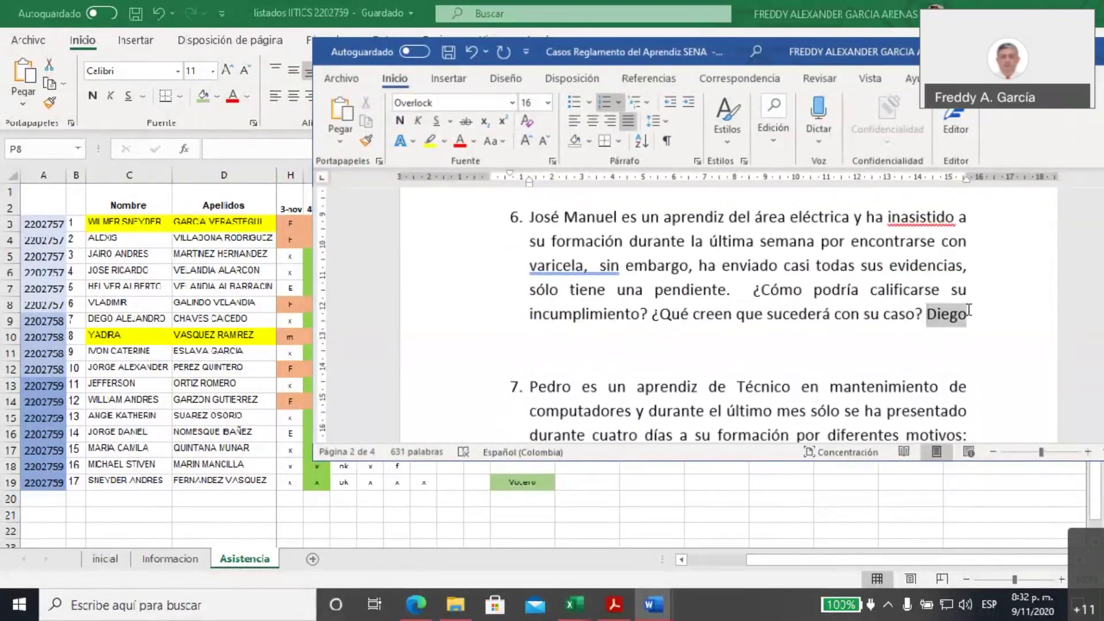
left_click(429, 141)
key("Right")
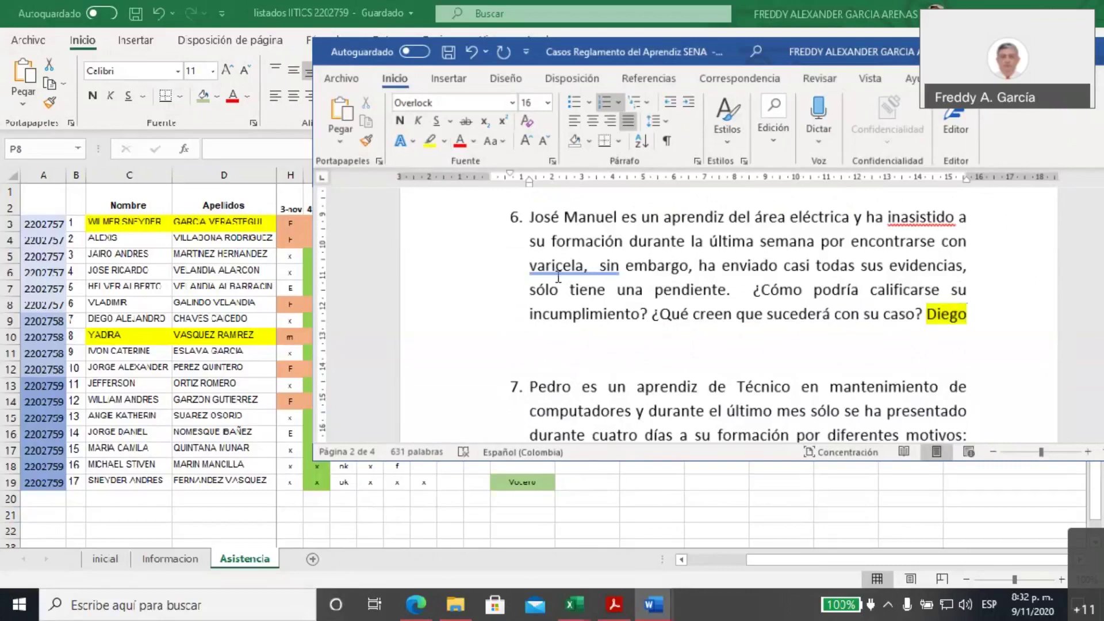
Add yellow-highlighted 'Ivo' after case 7 and 'jorge' after case 8
scroll(558, 276, "down", 2)
scroll(558, 277, "down", 3)
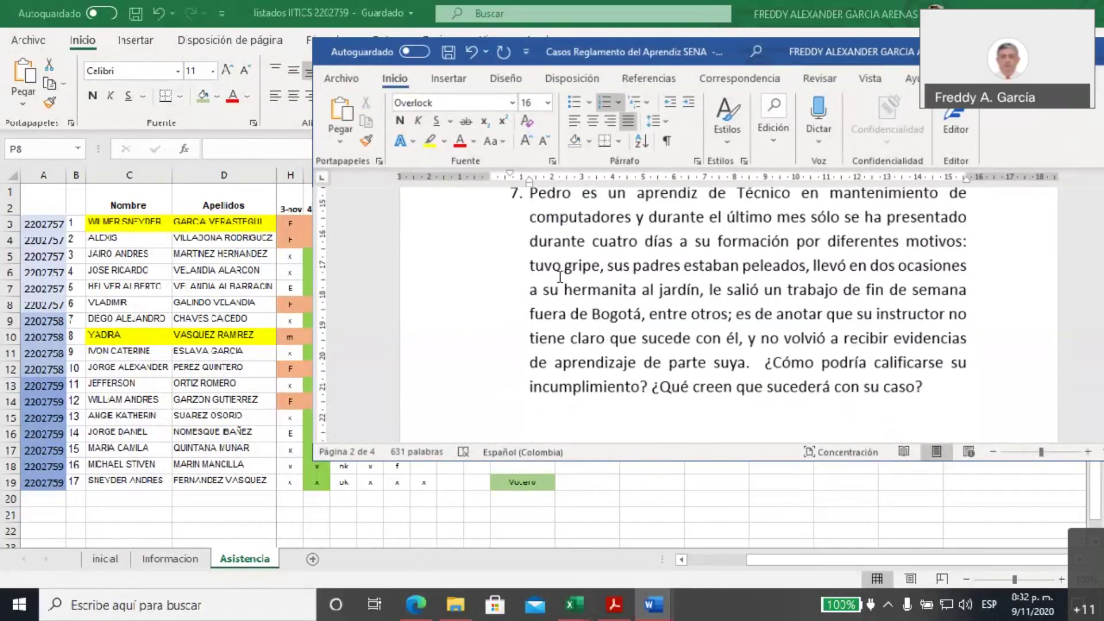
scroll(560, 276, "down", 1)
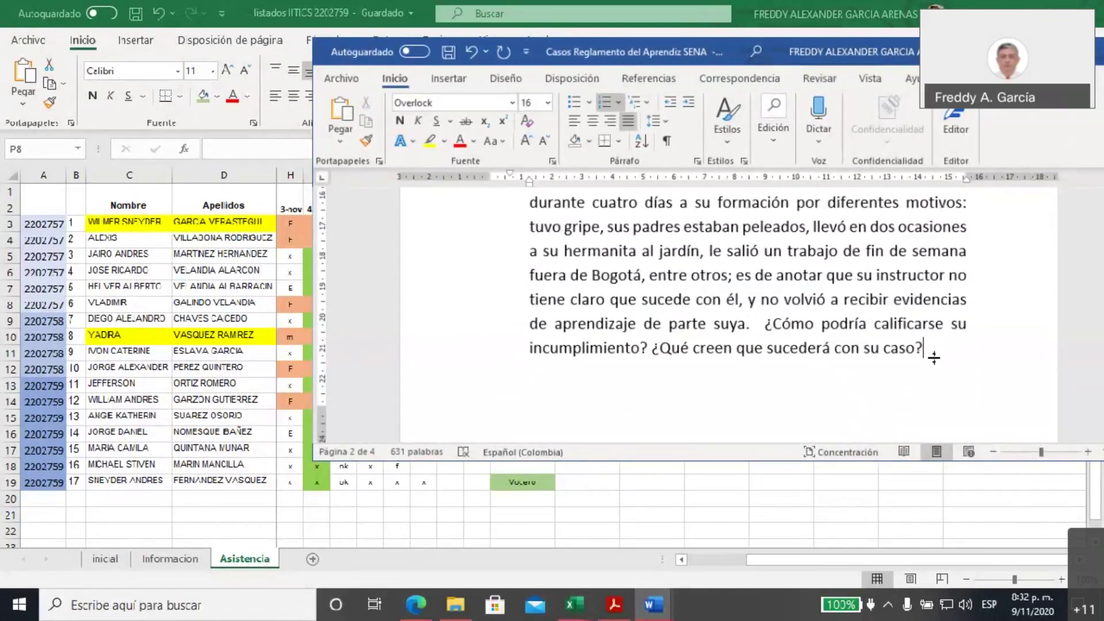
type("ivo")
left_click_drag(933, 349, 958, 348)
type("I")
left_click(430, 142)
scroll(661, 295, "down", 6)
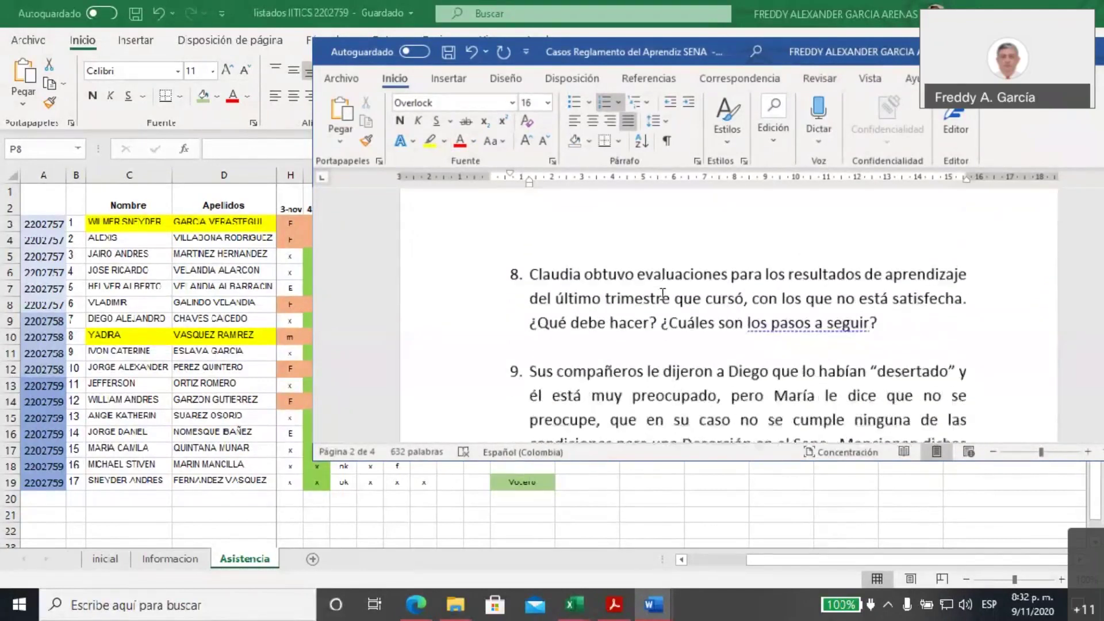
scroll(663, 294, "down", 1)
left_click(891, 285)
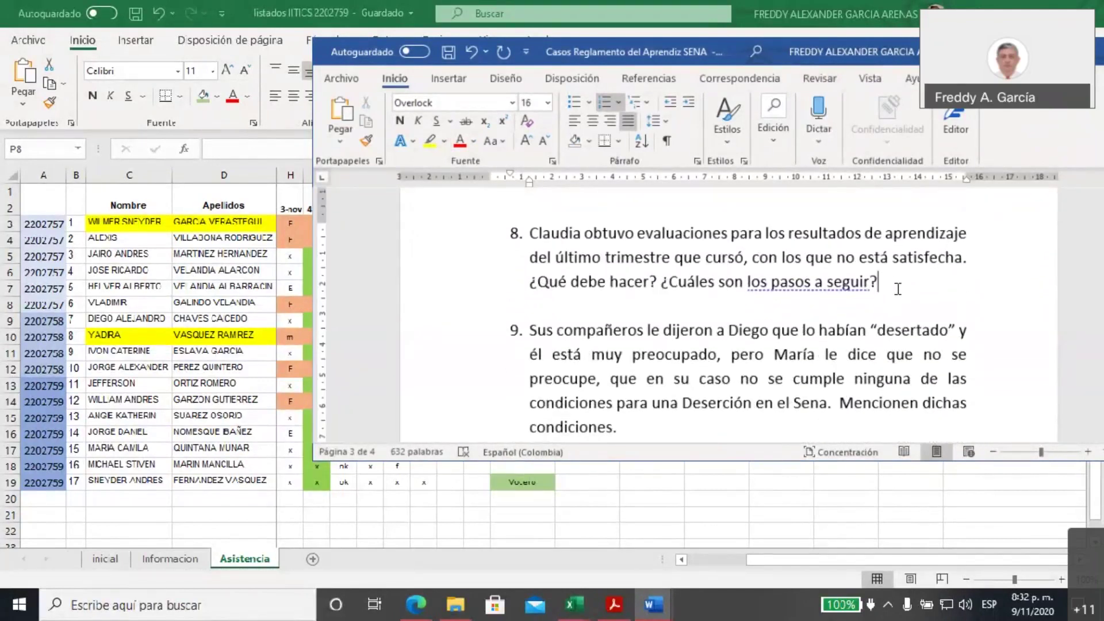
type("jorge")
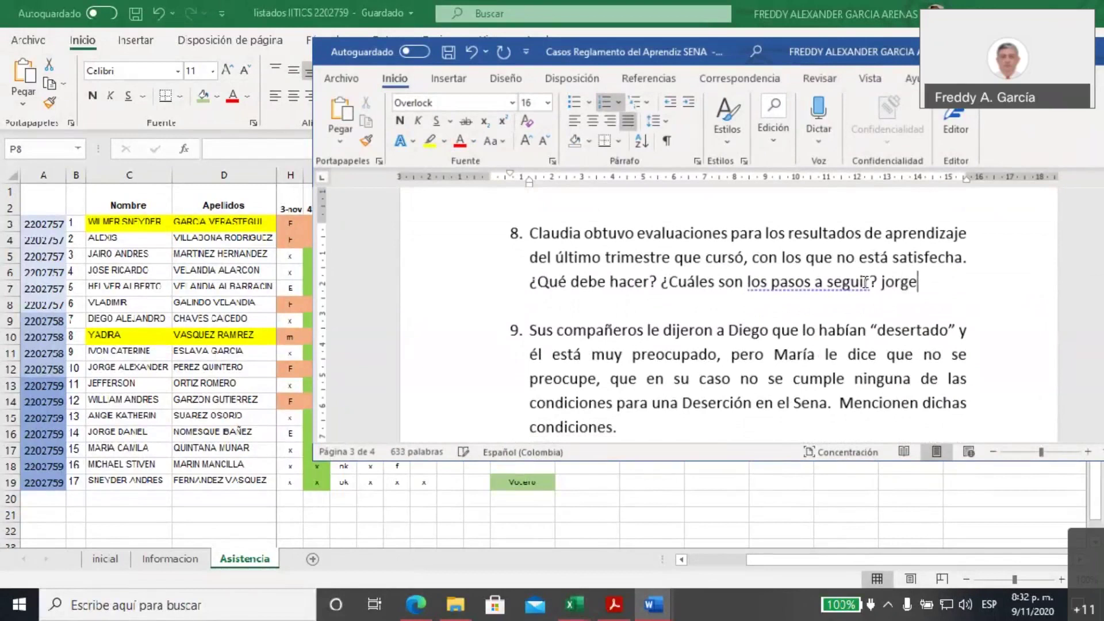
left_click_drag(883, 282, 919, 282)
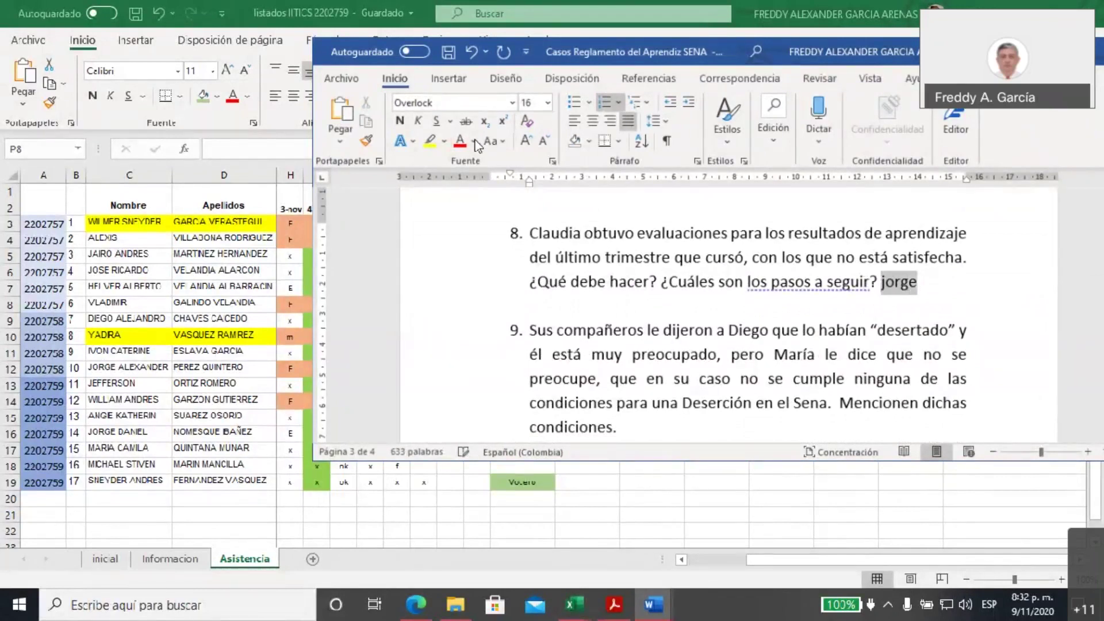
left_click(430, 140)
left_click(666, 255)
Add yellow-highlighted 'jefferson' after case 9 and 'william' after case 10
scroll(661, 264, "down", 3)
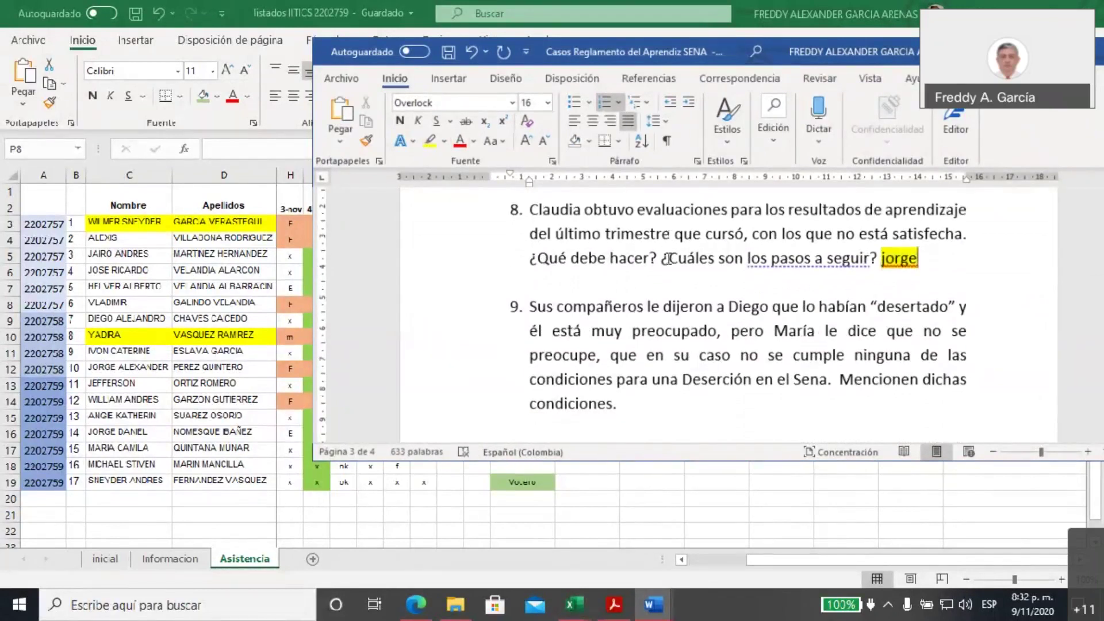
left_click(625, 351)
type("jefferson")
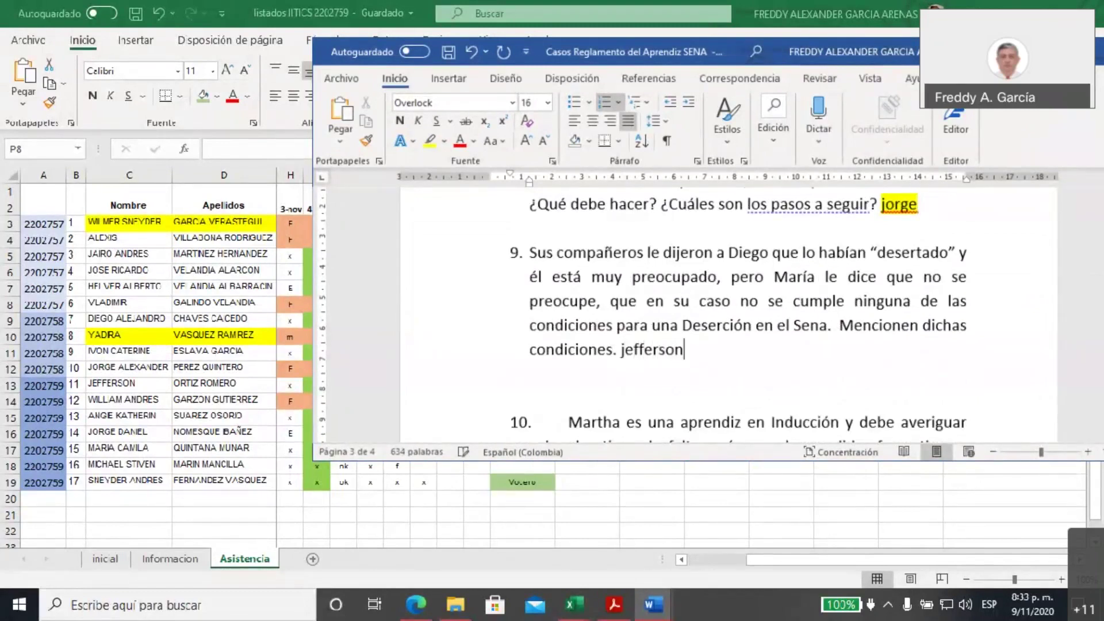
double_click(622, 350)
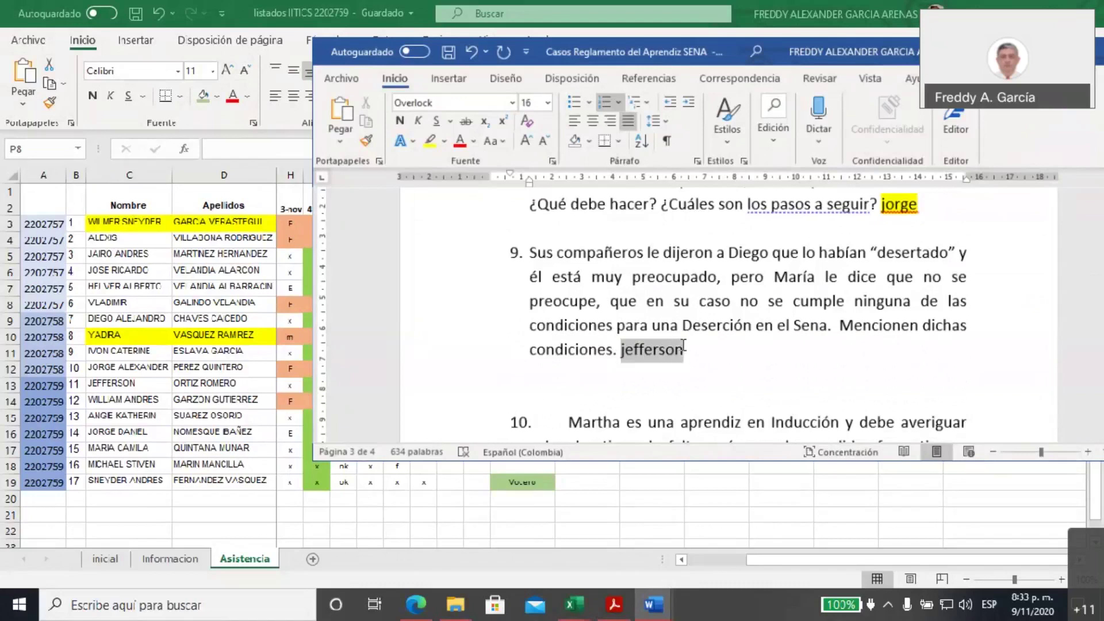
left_click(429, 141)
scroll(598, 257, "down", 5)
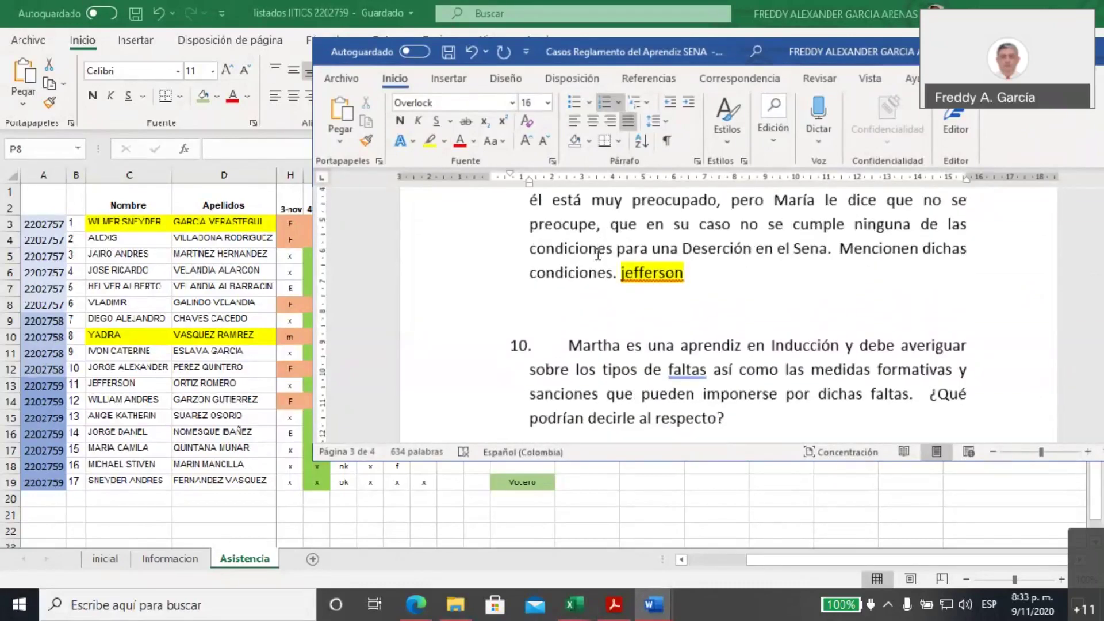
scroll(598, 257, "down", 3)
scroll(673, 255, "up", 5)
scroll(787, 281, "up", 3)
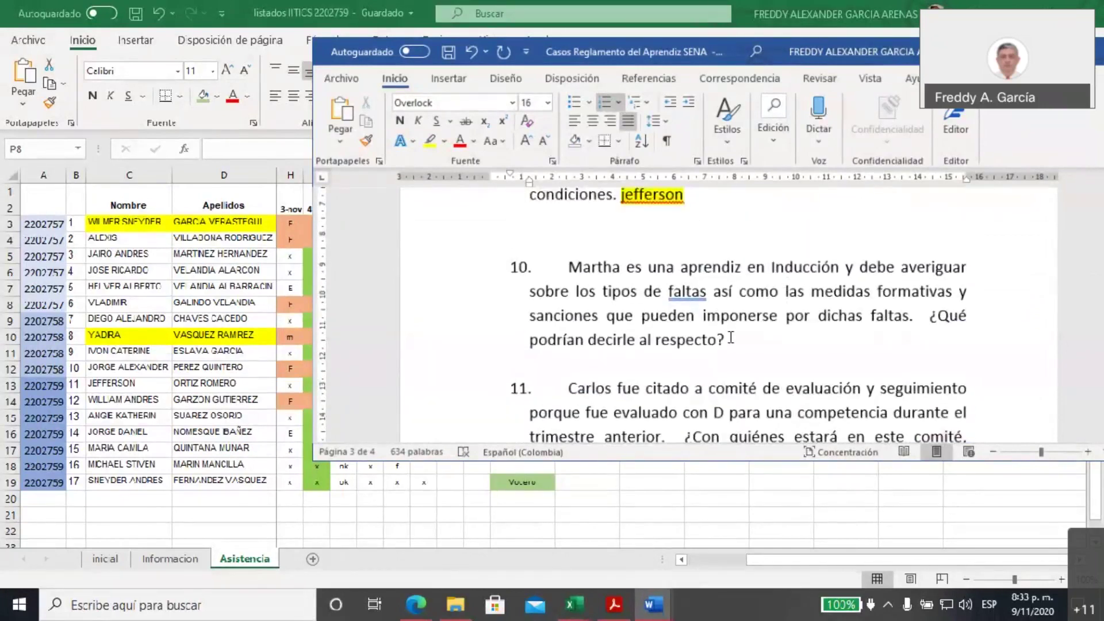
type("william")
left_click_drag(729, 333, 779, 340)
left_click(437, 142)
left_click(571, 249)
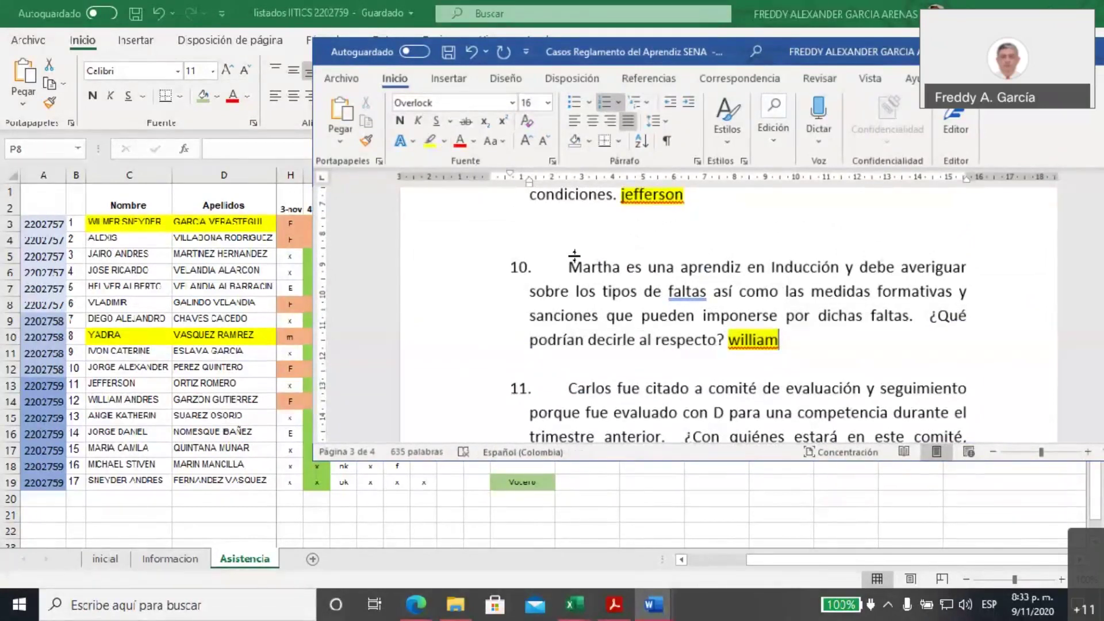
Add yellow-highlighted 'angie' after case 11 and a name starting 'jo' after case 12
scroll(575, 258, "down", 1)
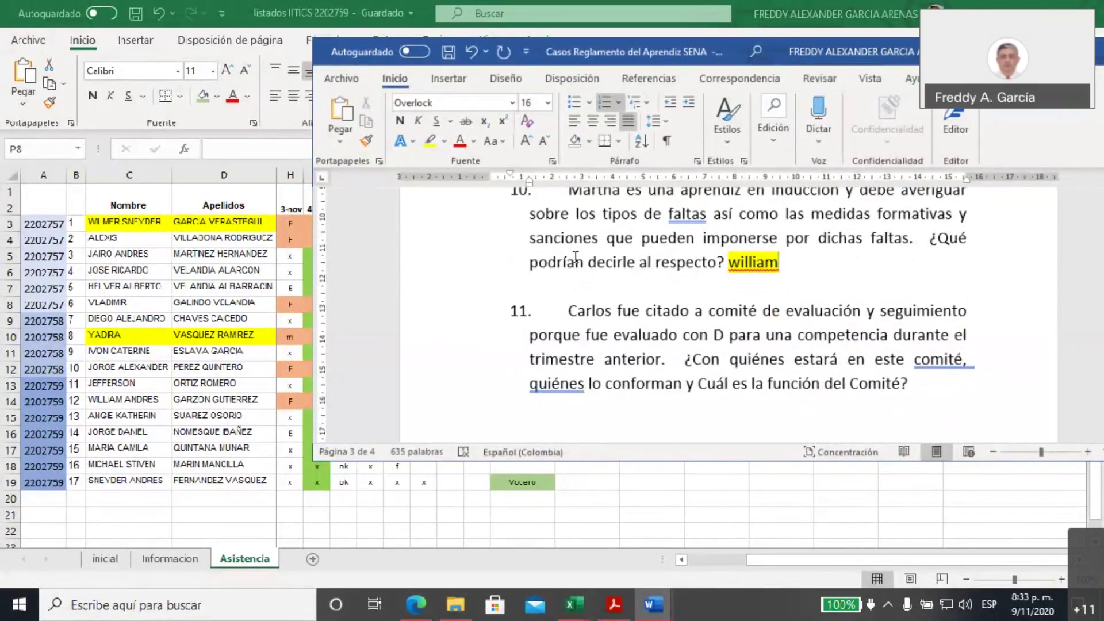
scroll(576, 257, "down", 1)
left_click(924, 303)
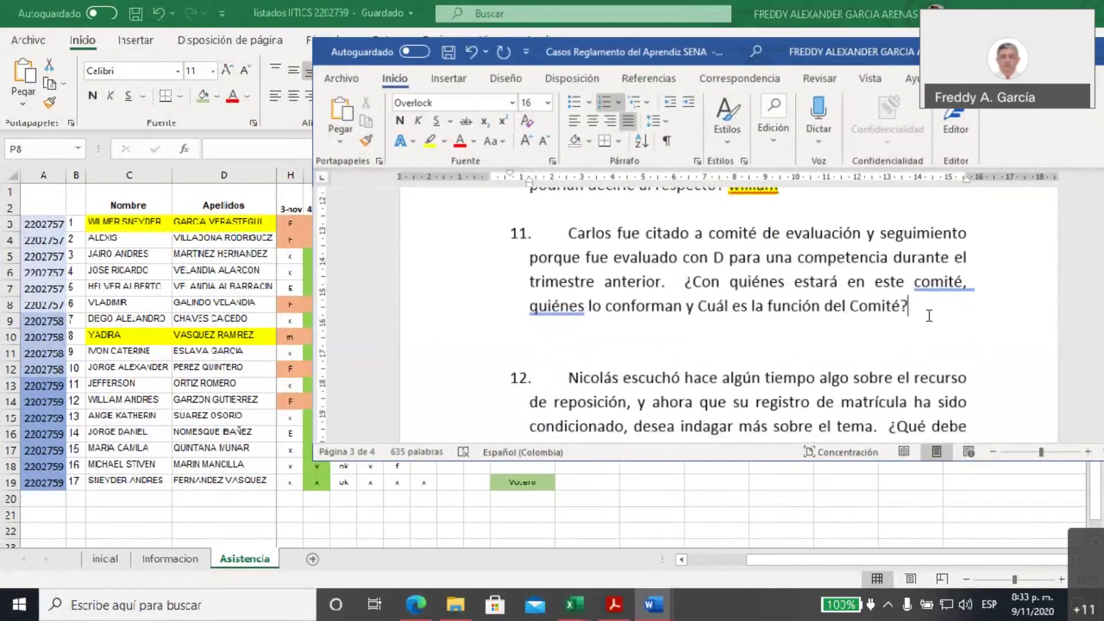
type("angie")
left_click_drag(915, 309, 953, 306)
left_click(430, 139)
scroll(702, 271, "down", 1)
scroll(703, 271, "down", 1)
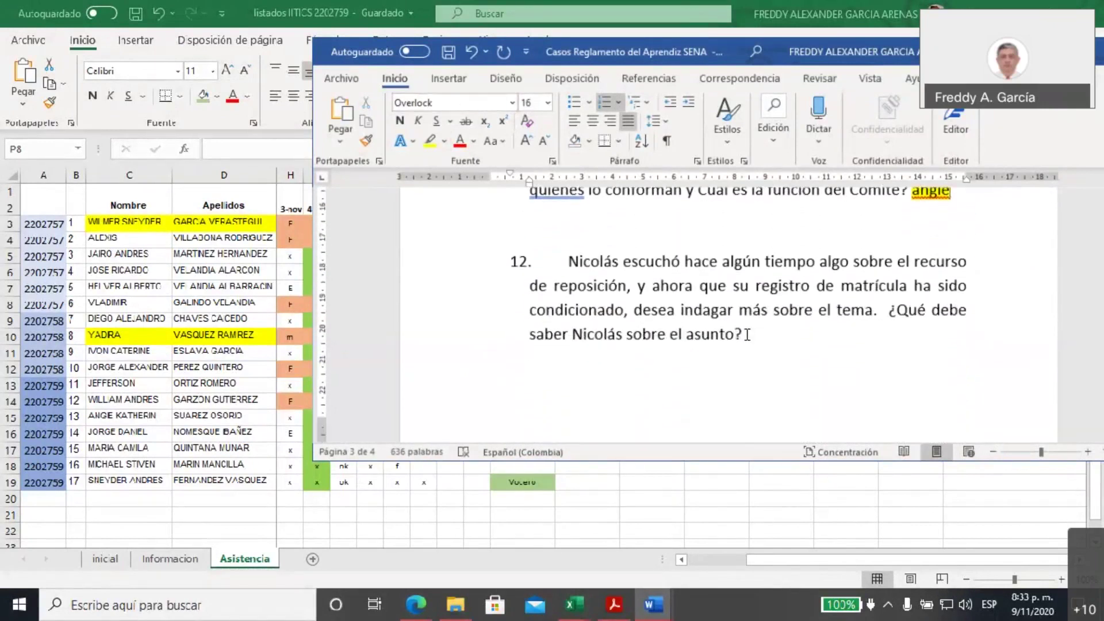
type("jorge")
left_click_drag(746, 336, 788, 340)
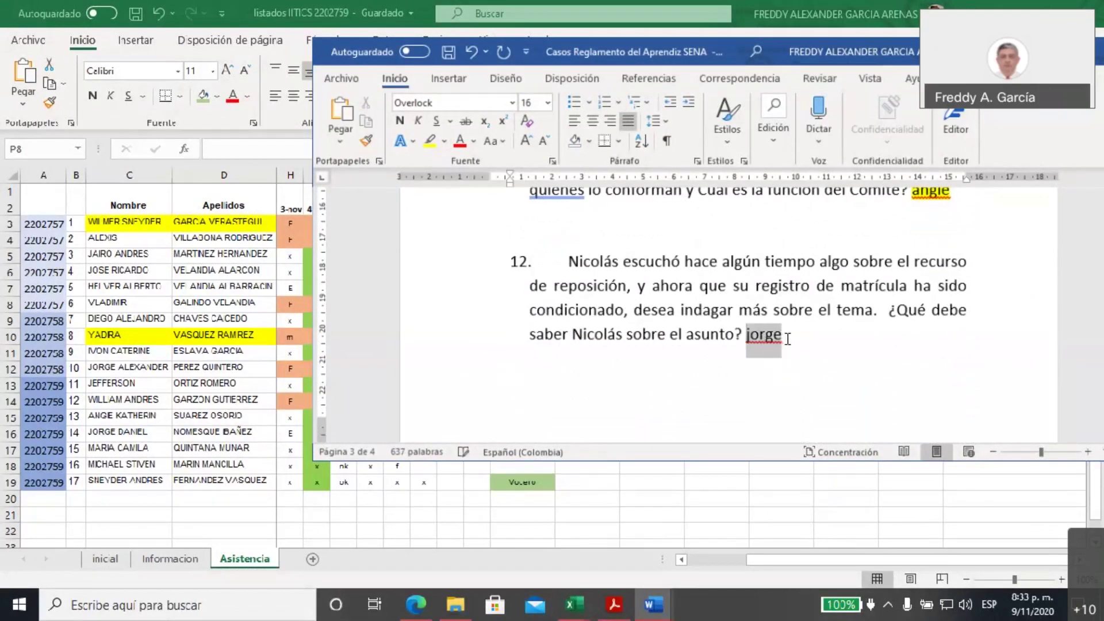
left_click(429, 141)
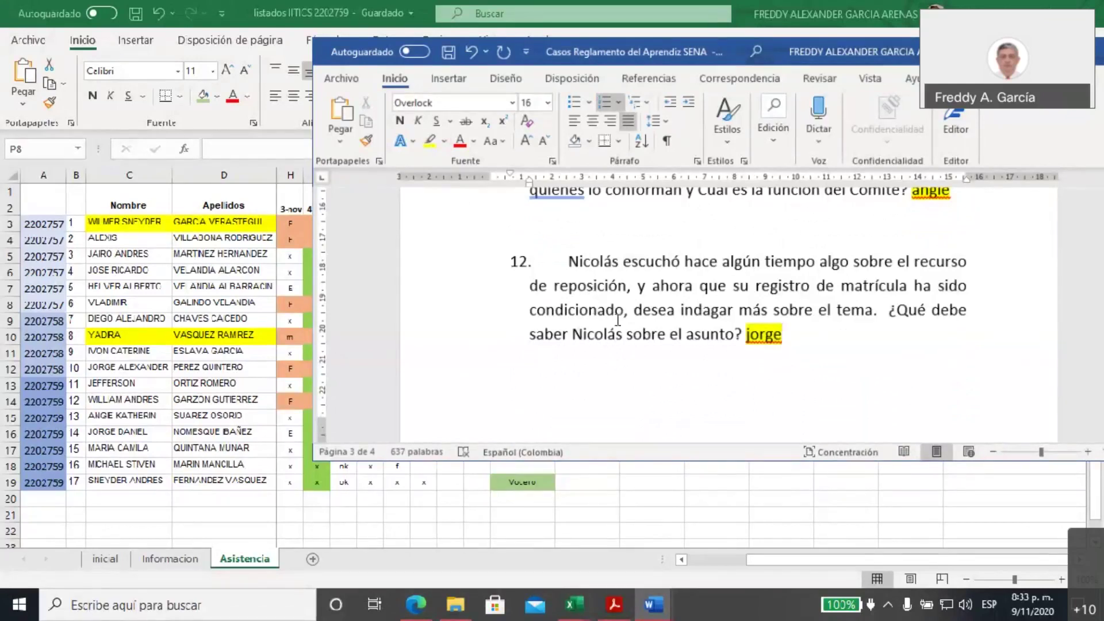
scroll(617, 320, "up", 15)
scroll(642, 319, "up", 15)
scroll(641, 316, "up", 2)
left_click(604, 344)
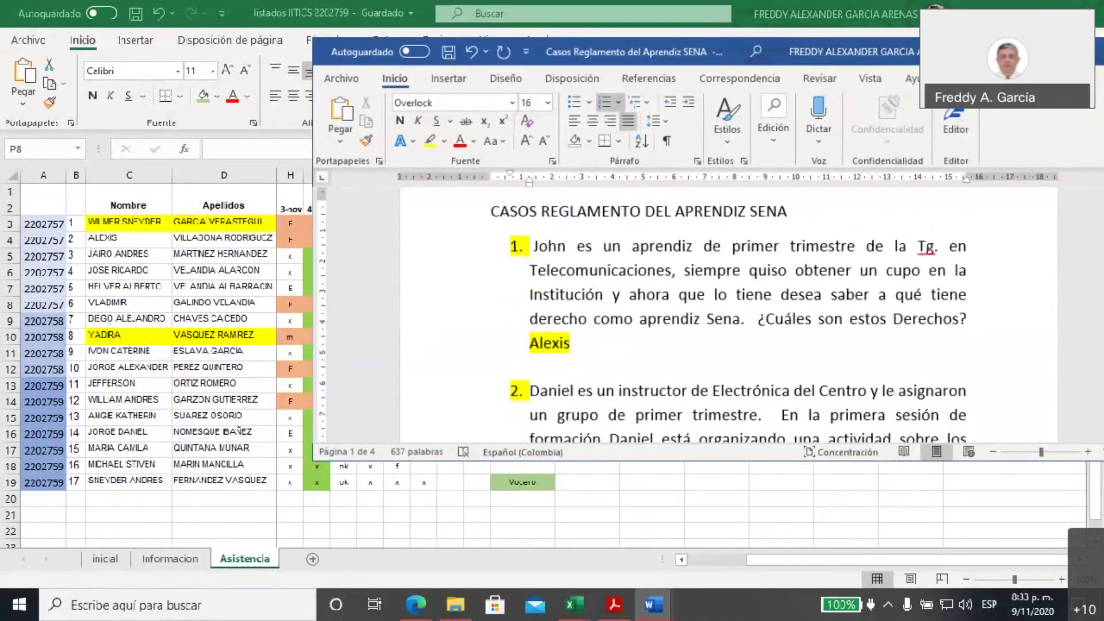
Append 'y maría' to the case 1 name and 'y michael' to the case 2 name
type("y maría")
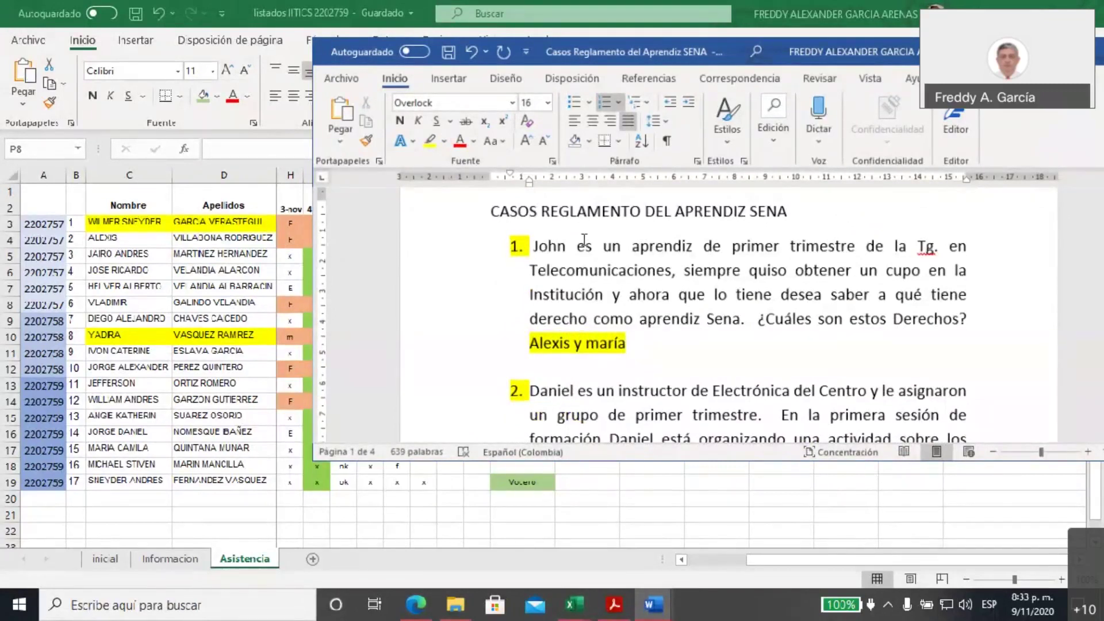
scroll(590, 284, "down", 5)
scroll(627, 288, "down", 3)
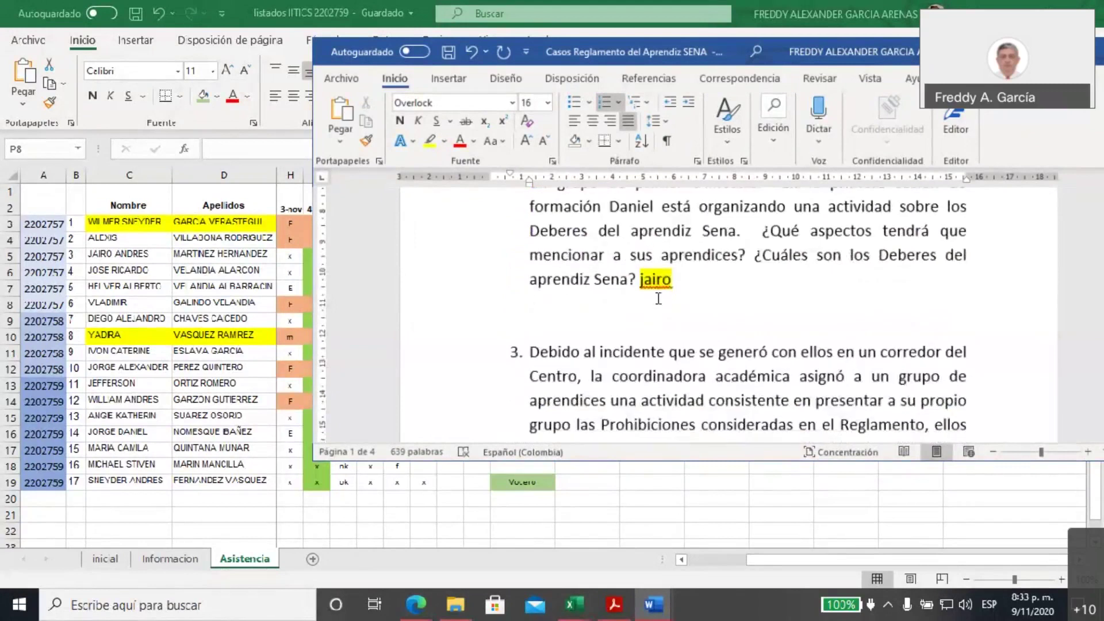
left_click(679, 276)
type("y michael")
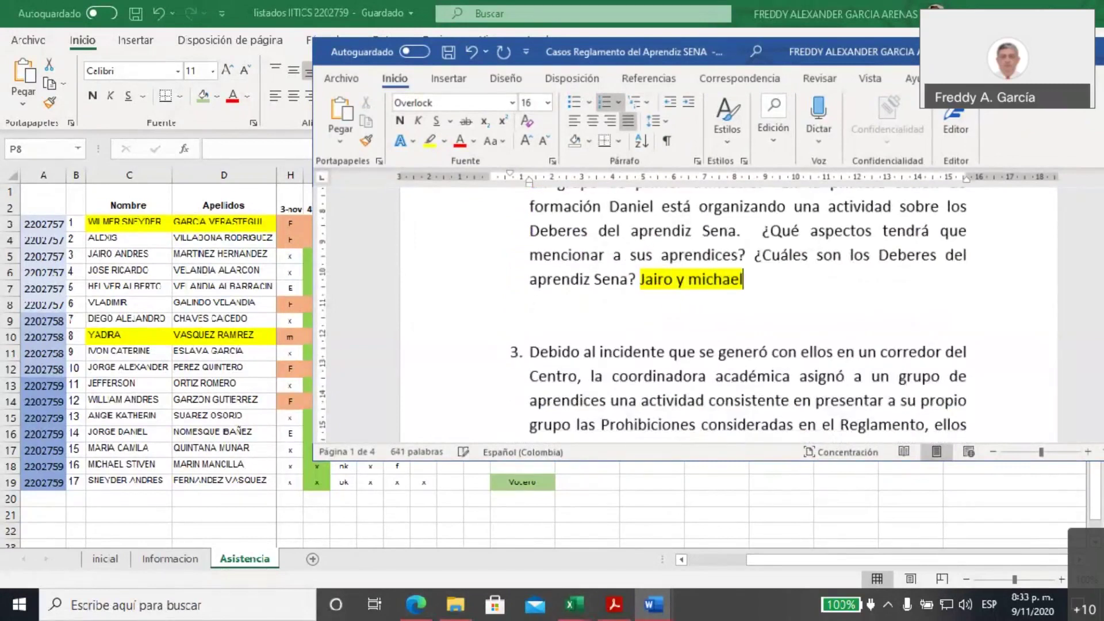
scroll(640, 310, "down", 3)
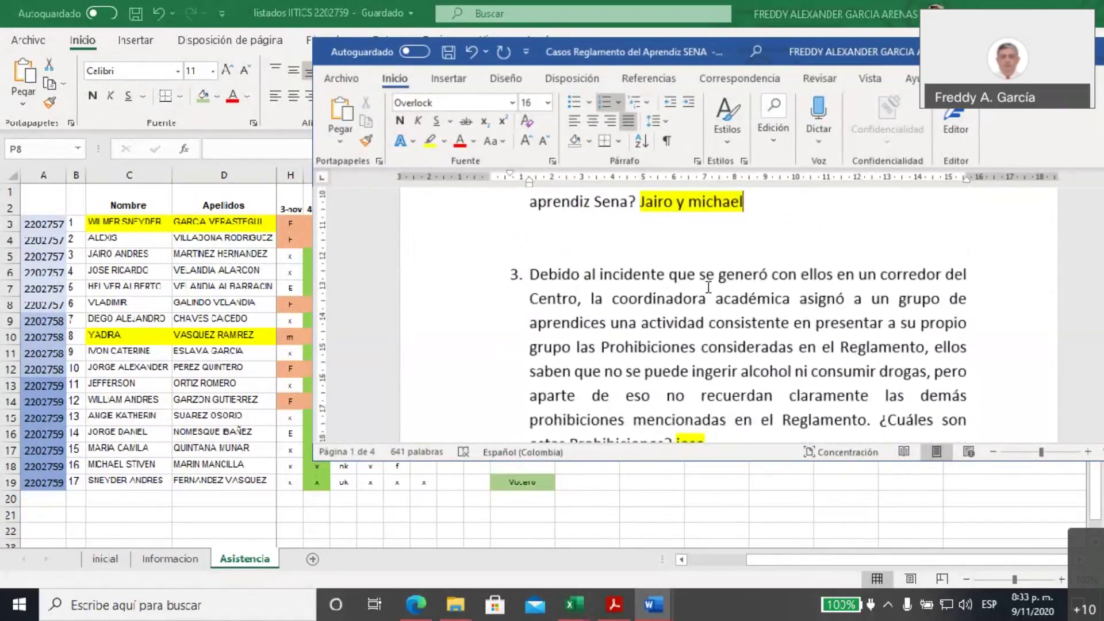
scroll(723, 275, "down", 2)
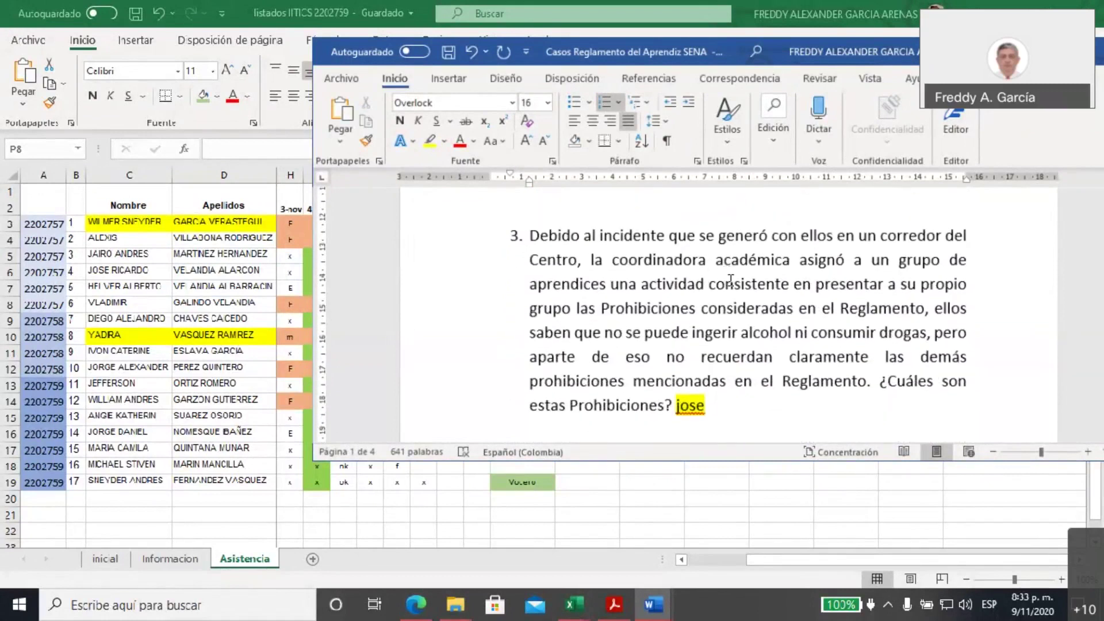
scroll(722, 314, "down", 2)
Append 'y sneyder' to the case 3 name and highlight the added words yellow
left_click(715, 370)
type("y ")
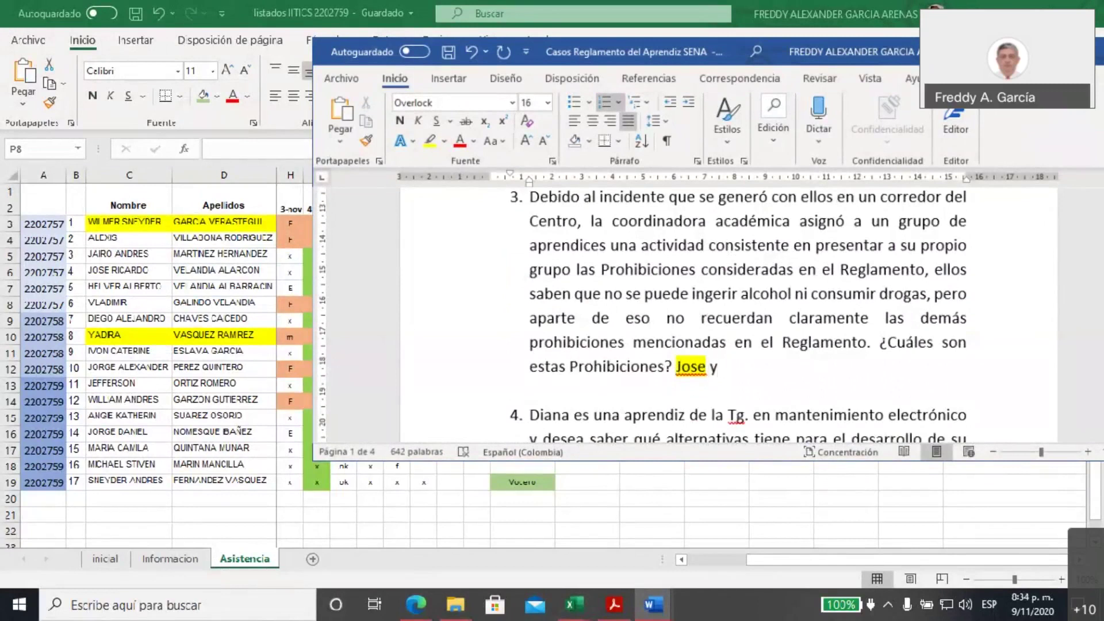
type("sneyder")
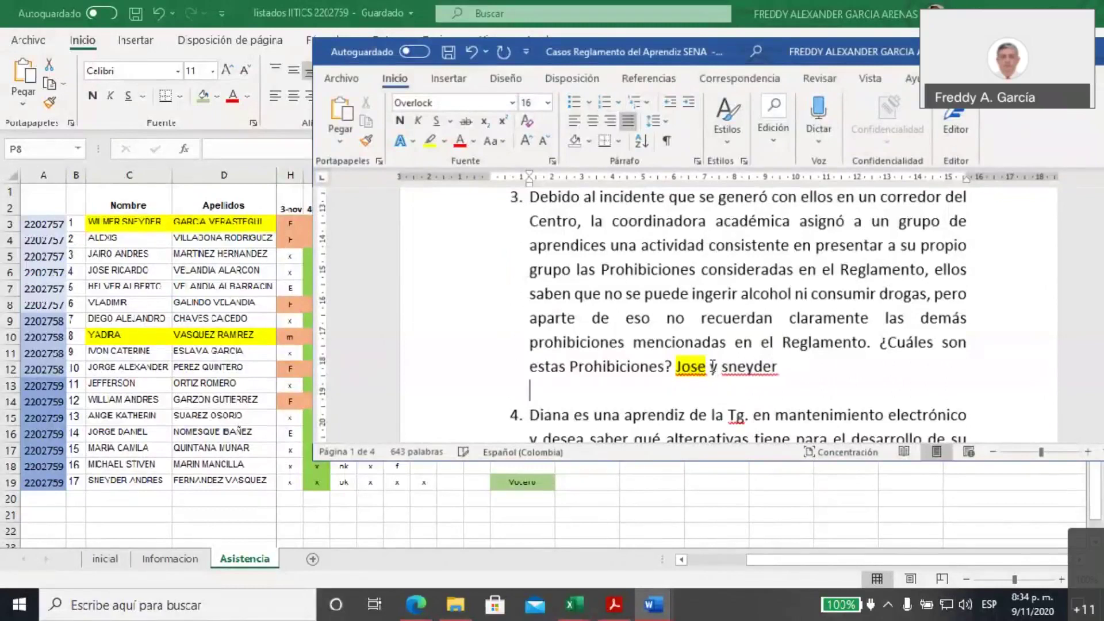
left_click_drag(710, 366, 782, 365)
left_click(430, 141)
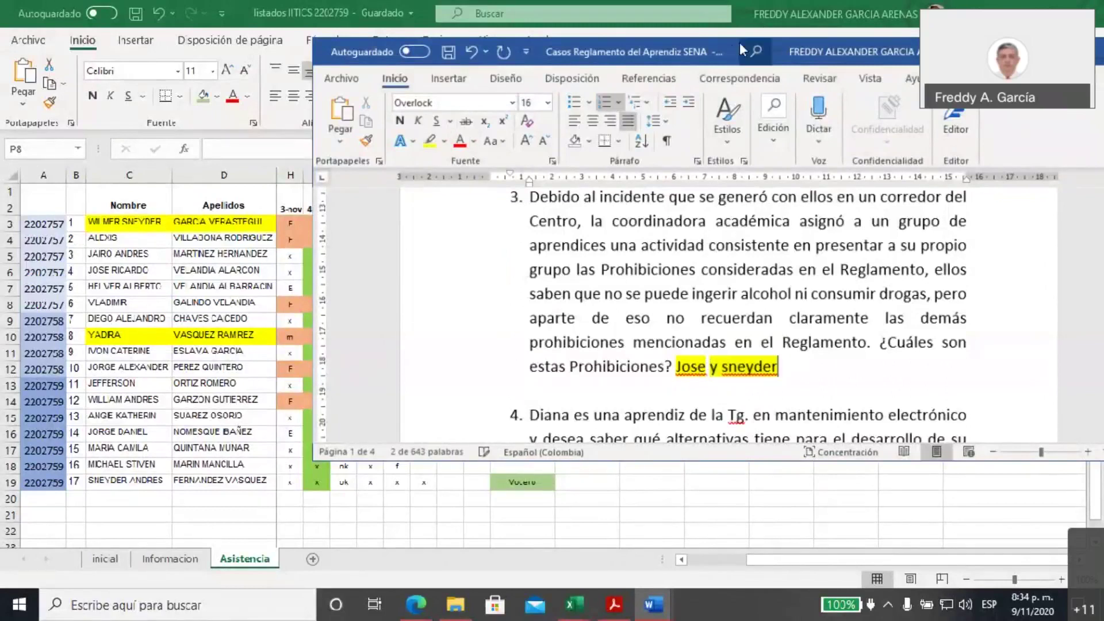
left_click_drag(737, 46, 554, 105)
scroll(610, 296, "up", 5)
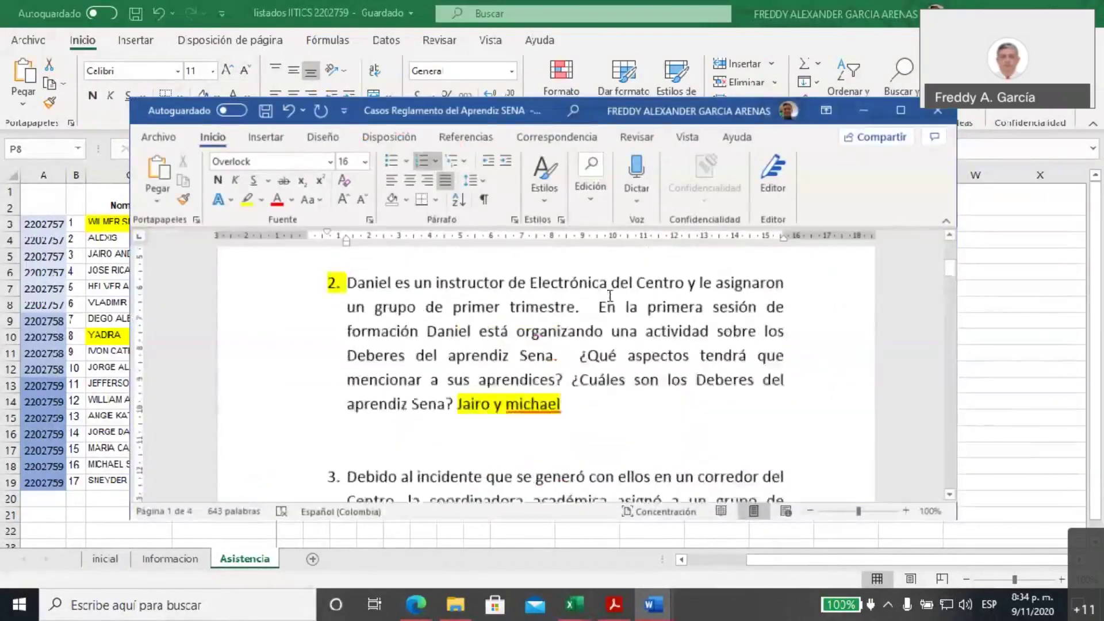
scroll(610, 297, "up", 2)
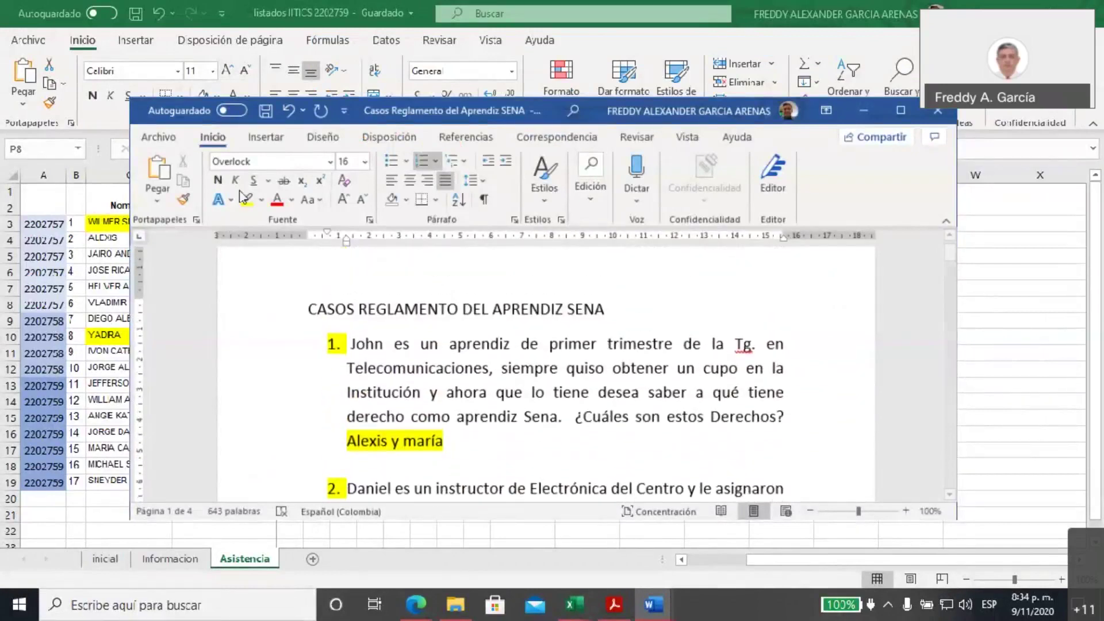
left_click(164, 139)
Save the document as 'Casos Reglamento del Aprendiz SENA asignacion' in the induccion folder, then minimize Word
key("Escape")
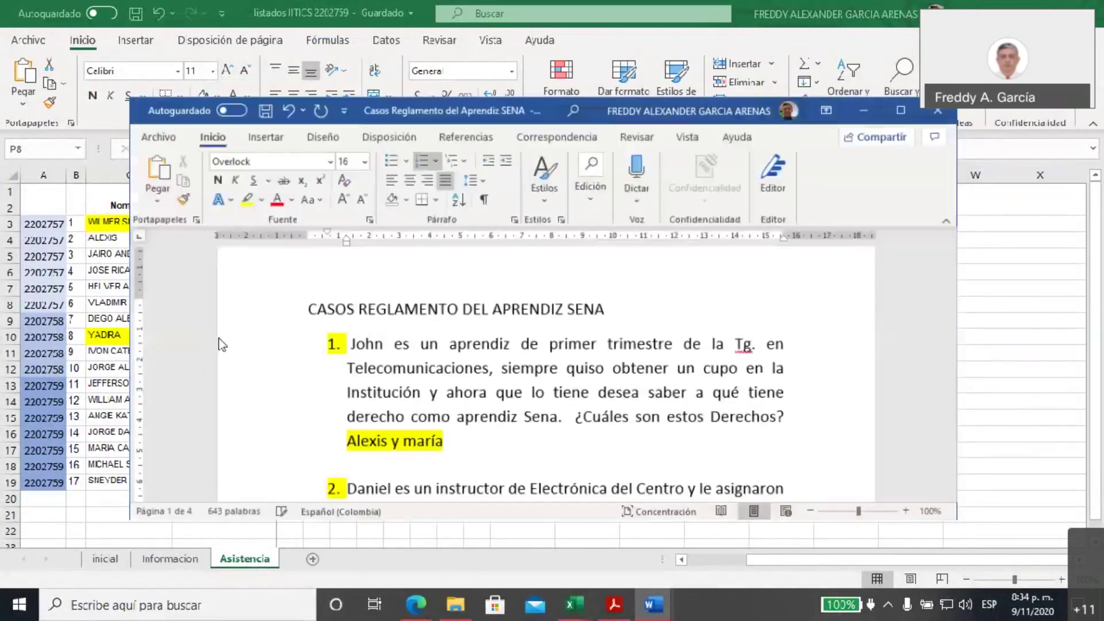
left_click(158, 137)
left_click(226, 356)
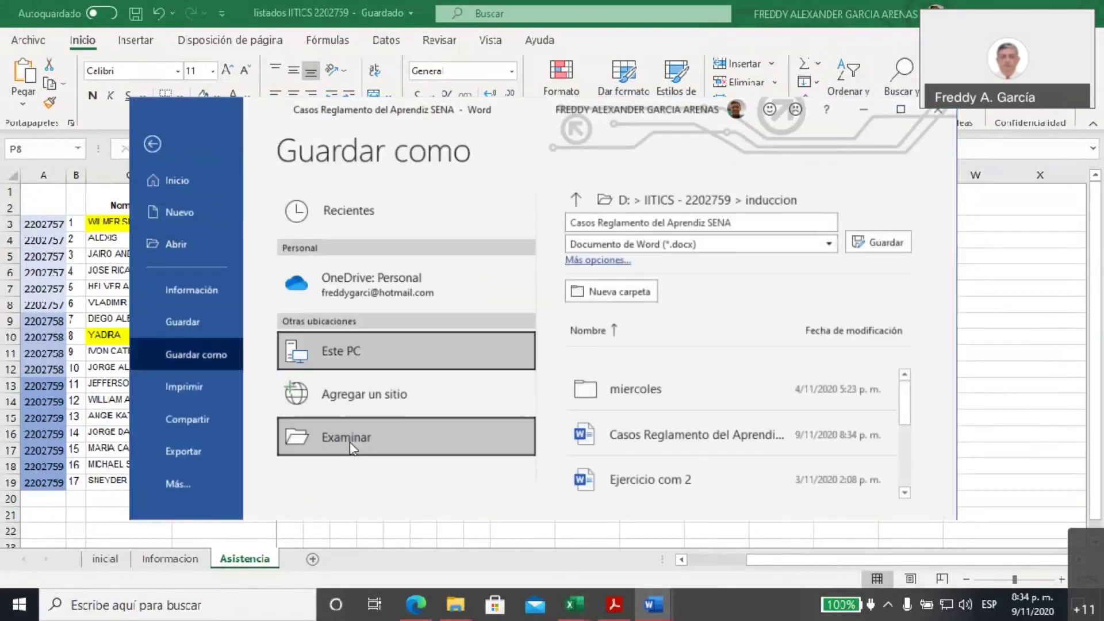
left_click(424, 455)
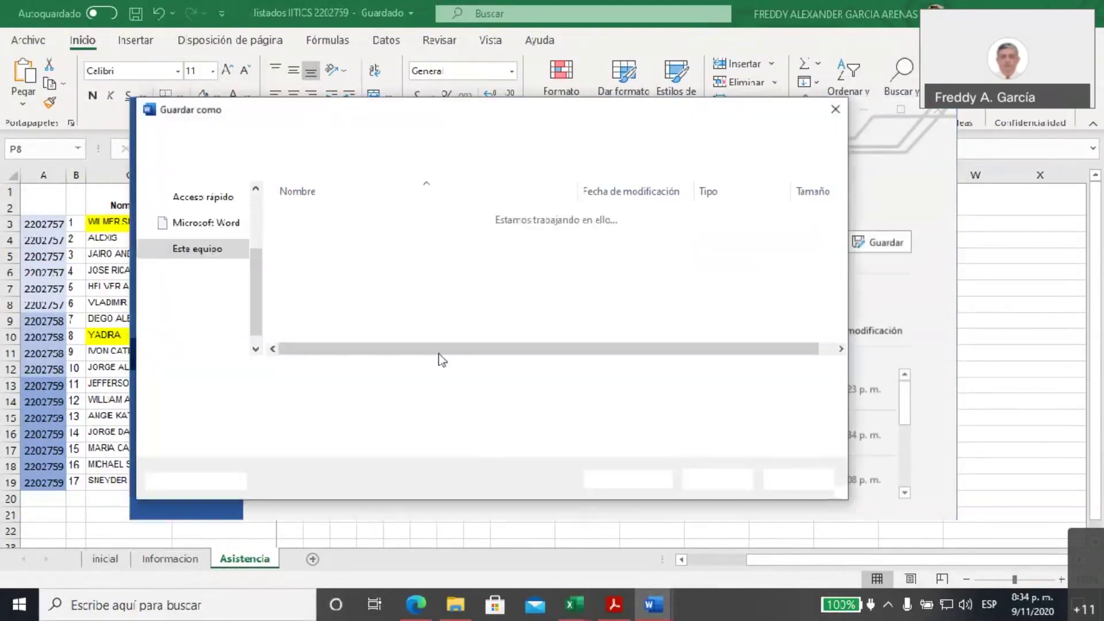
left_click(423, 372)
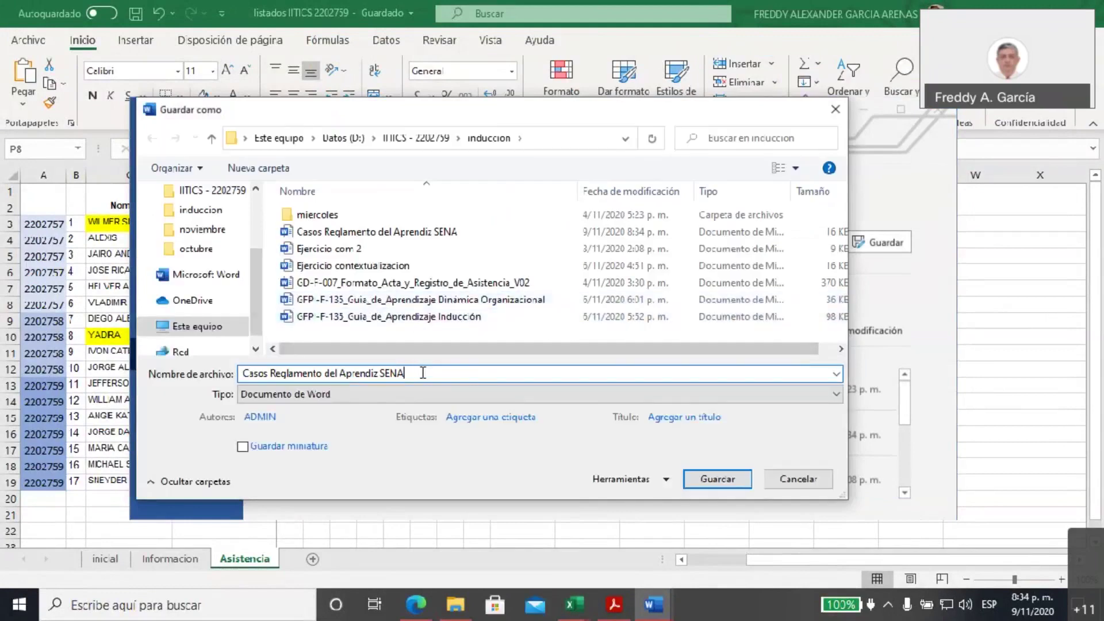
type("asignacion")
left_click(719, 480)
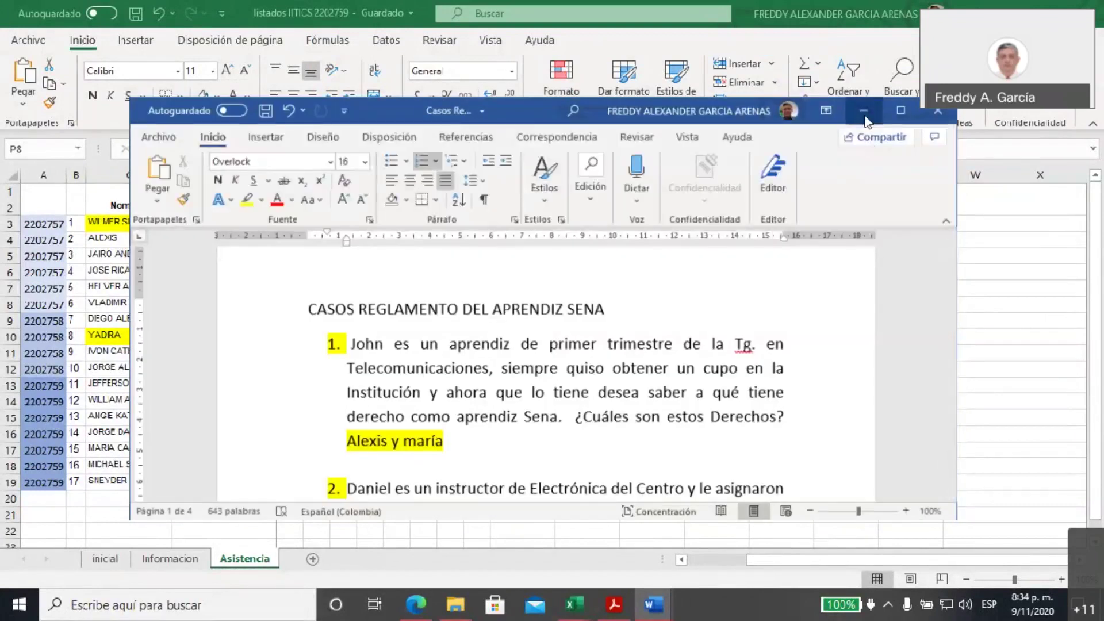
left_click(865, 118)
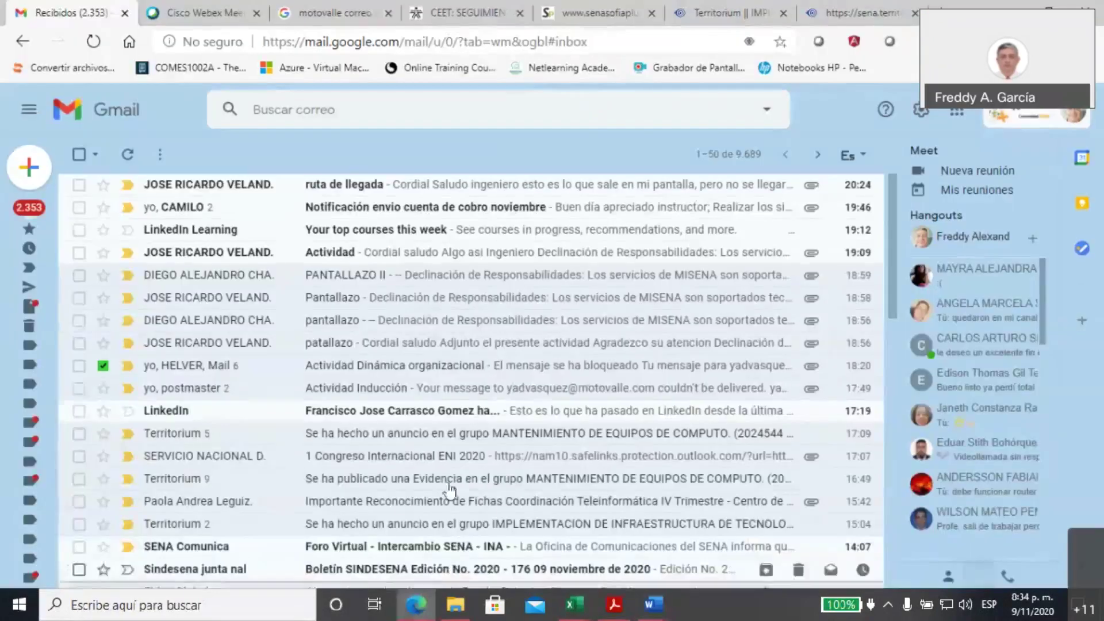
Compose a new Gmail message with the subject 'Casos del reglamento'
key("c")
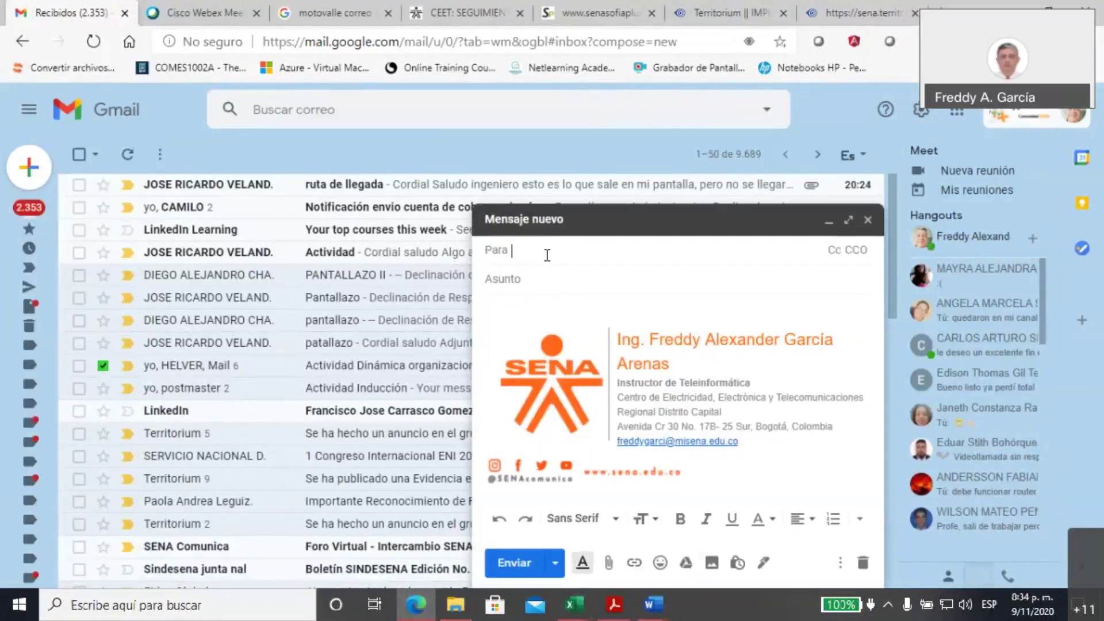
left_click(546, 279)
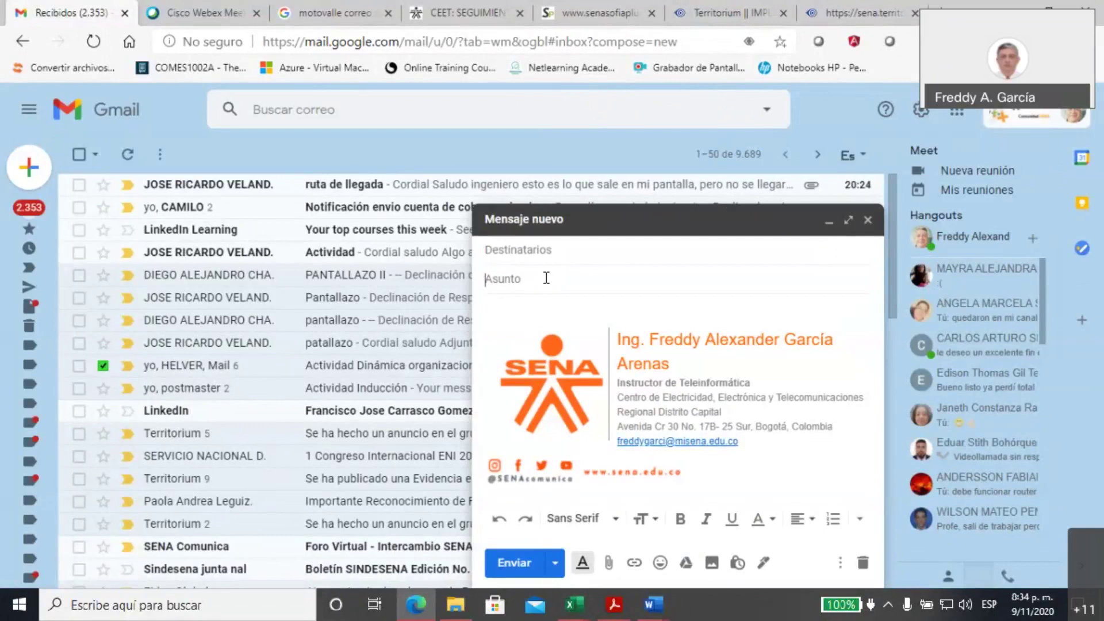
type("Casos del reglamento")
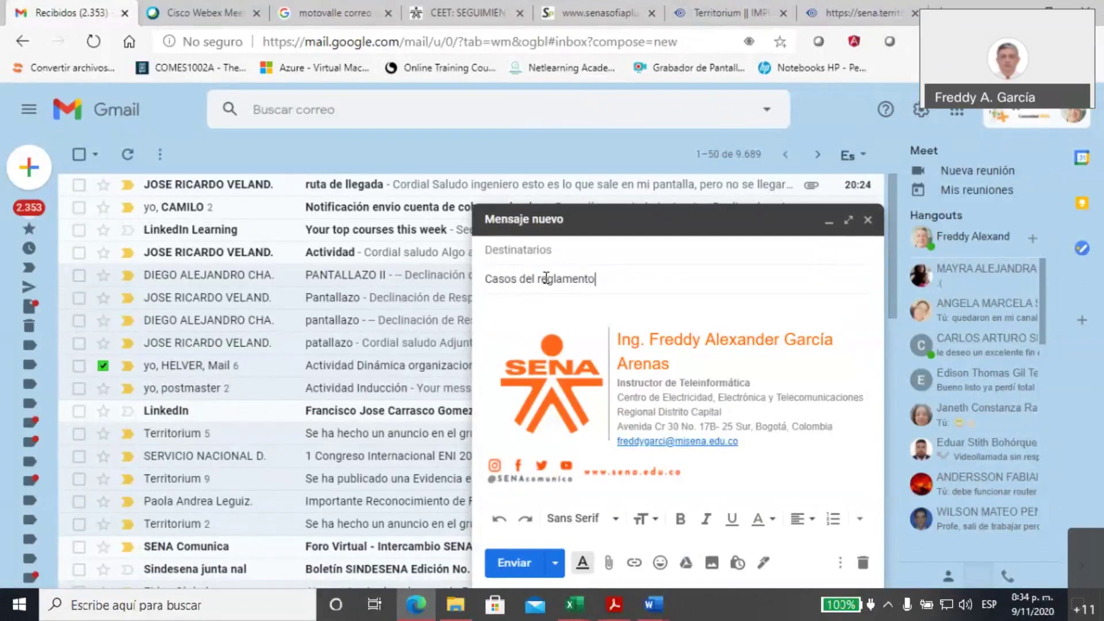
left_click(514, 309)
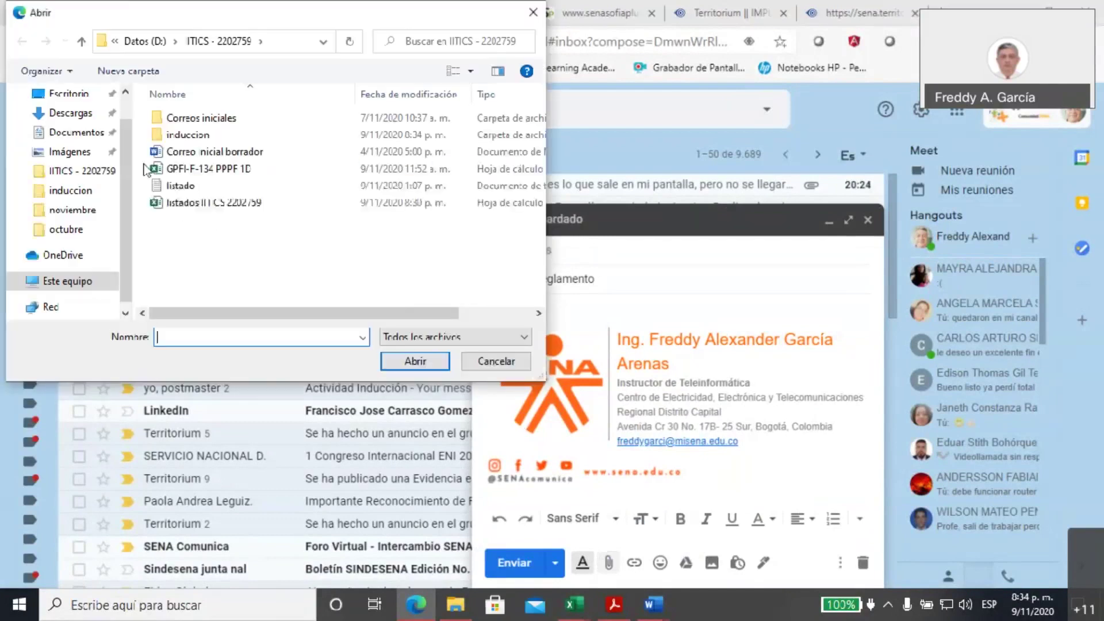
Attach the 'Casos Reglamento del Aprendiz SENA asignacion' file from the induccion folder
double_click(192, 140)
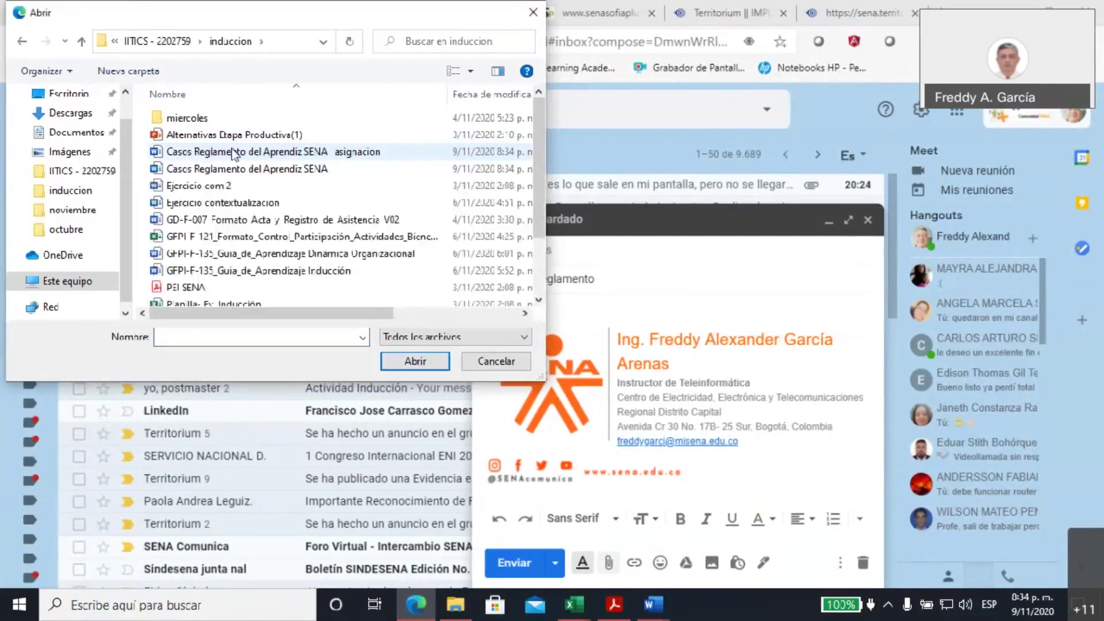
left_click(247, 152)
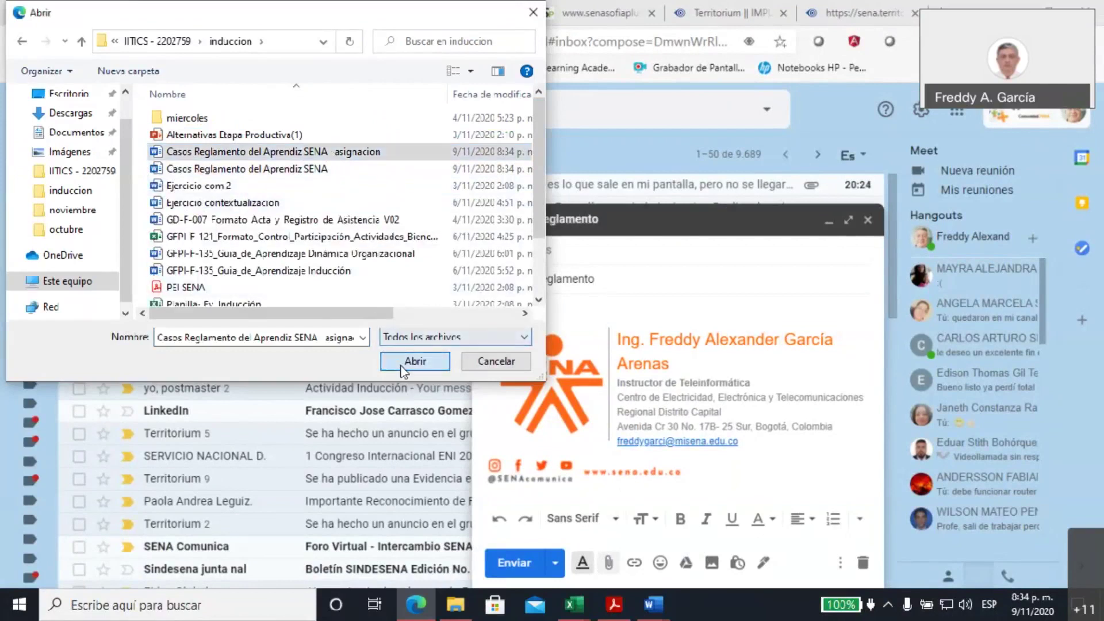
left_click(408, 361)
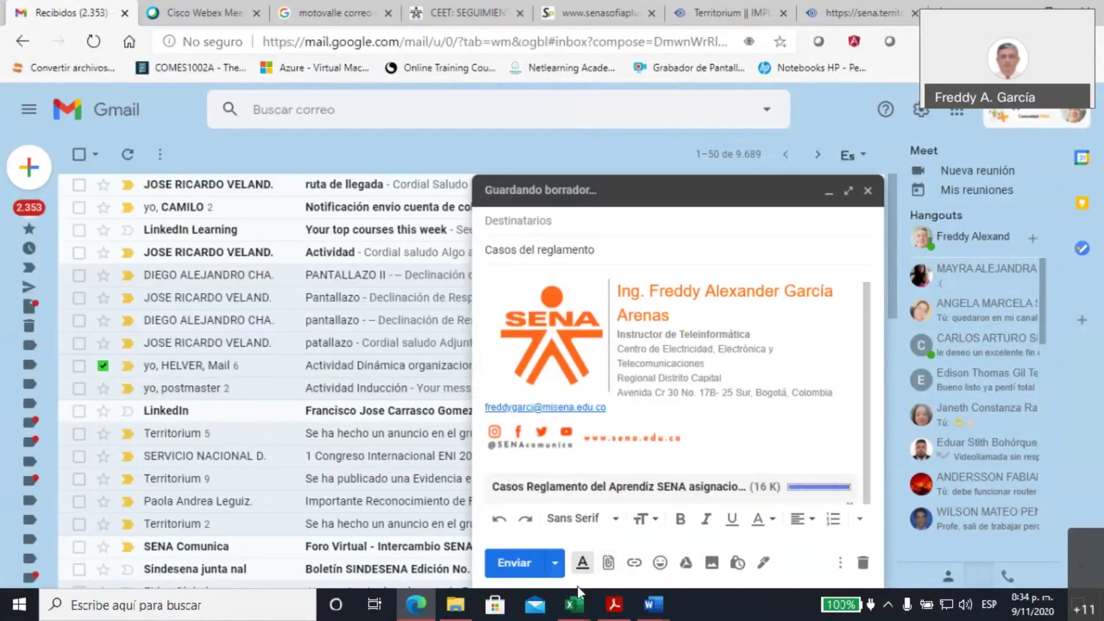
mouse_move(575, 601)
left_click(538, 558)
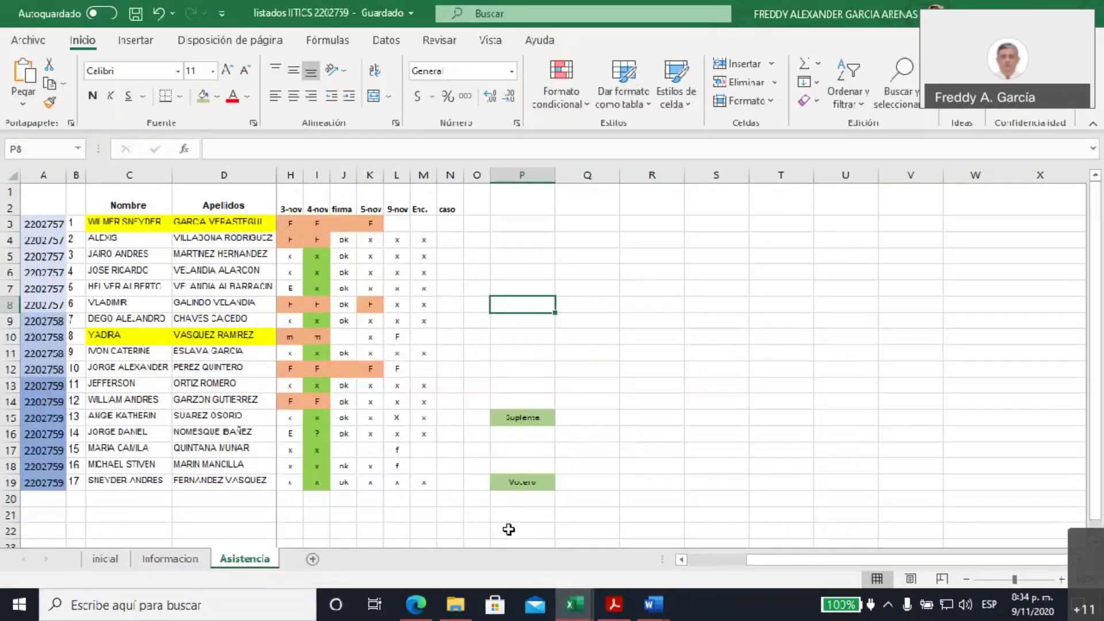
Unhide the contact columns in Excel and copy the students' e-mail addresses in F4:G19
left_click(494, 525)
key("Left")
key("Left")
key("Left")
key("Left")
key("Left")
key("Left")
key("Left")
key("Left")
key("Left")
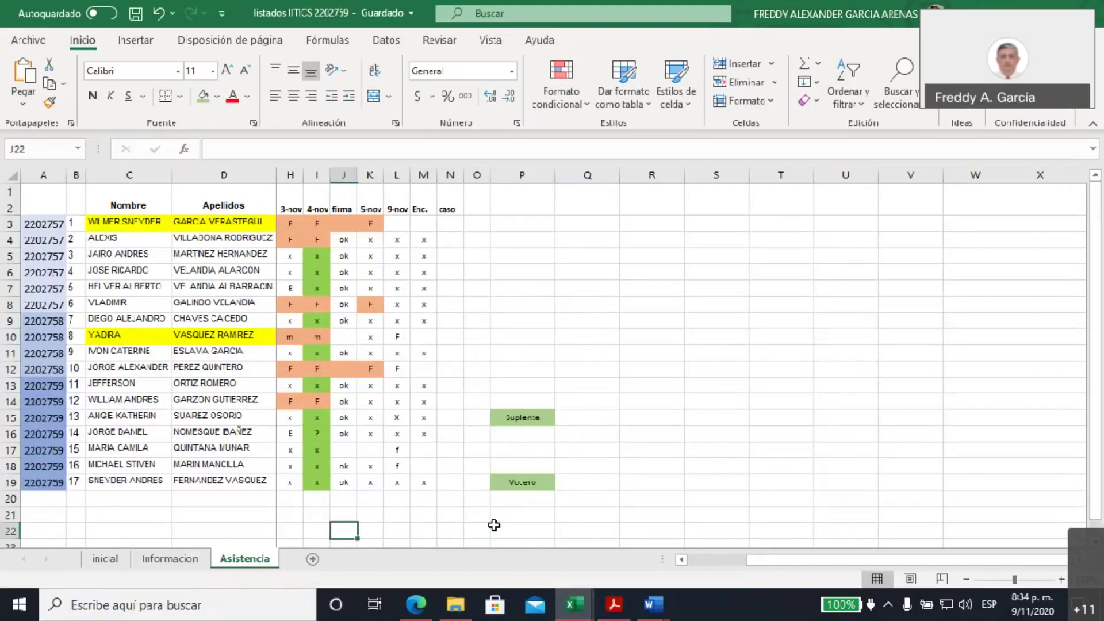
key("ctrl+z")
left_click_drag(633, 482, 440, 239)
key("ctrl+c")
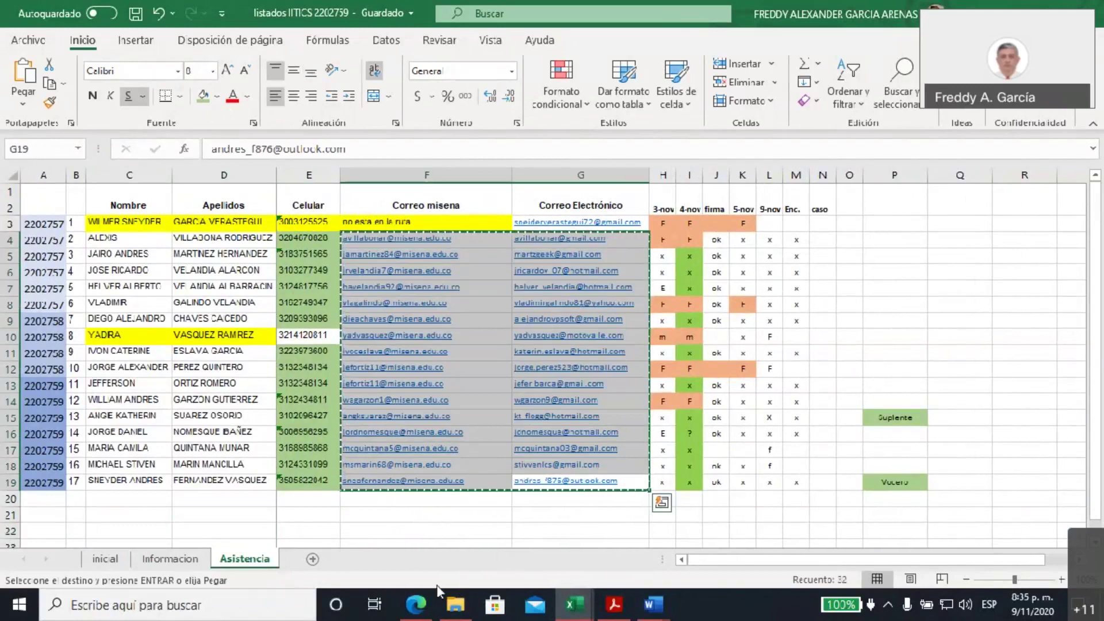
left_click(422, 608)
left_click(584, 225)
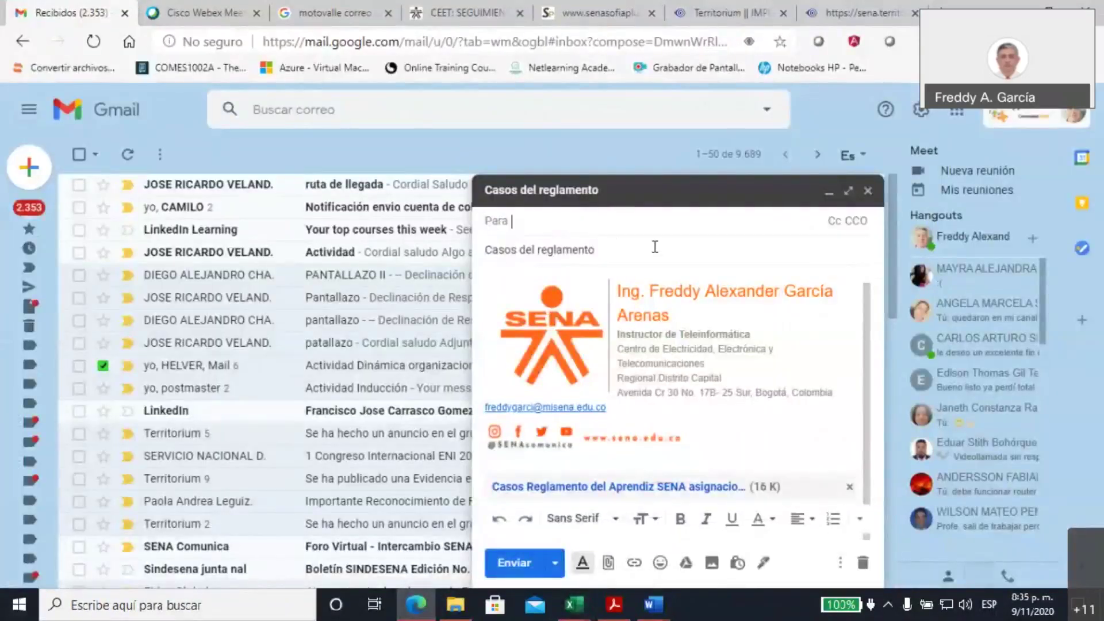
Paste all students' addresses as recipients and send the 'Casos del reglamento' message
key("ctrl+v")
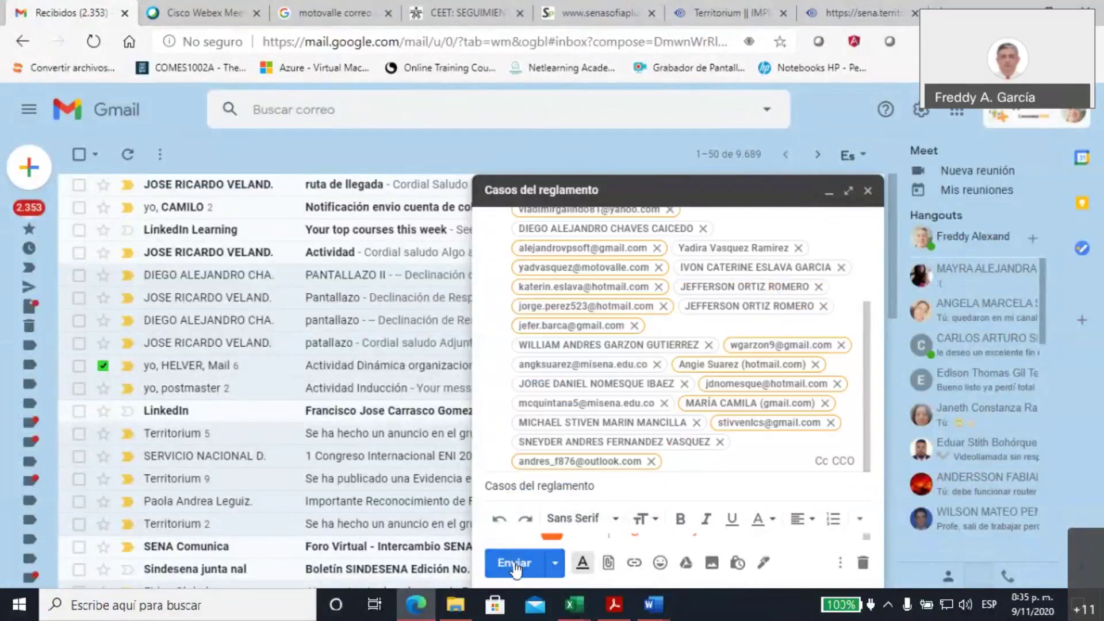
left_click(515, 565)
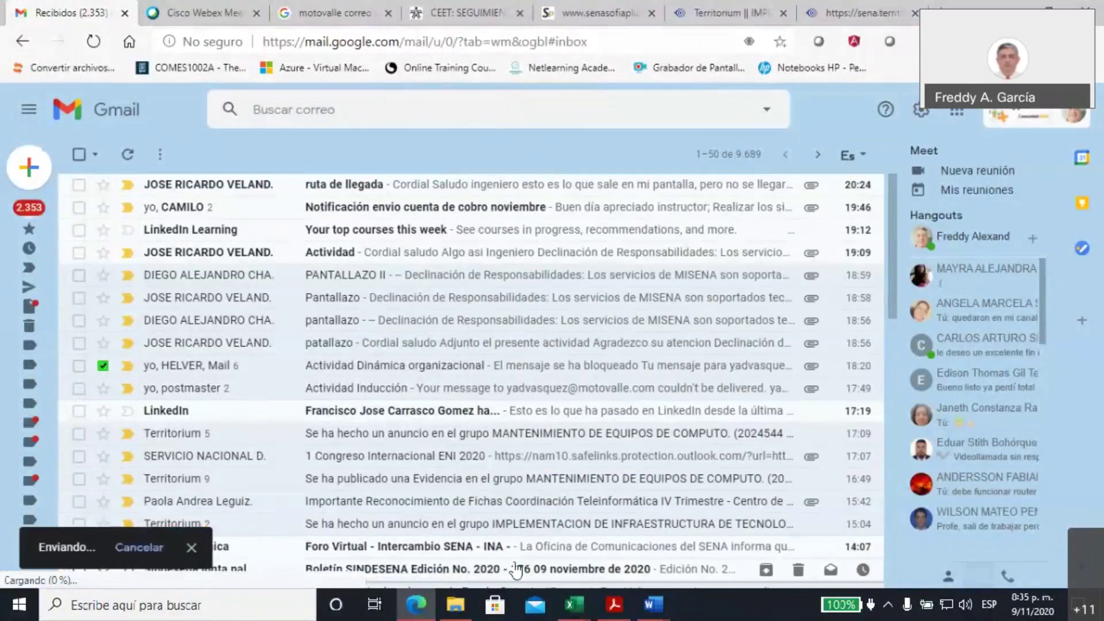
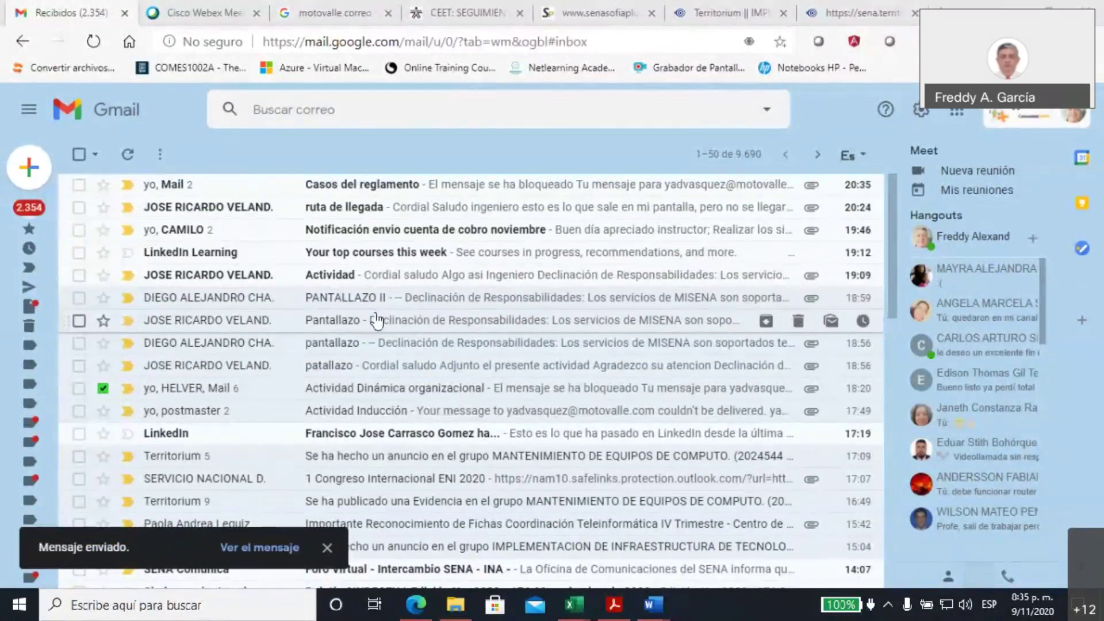
Bring the induction learning guide to the front and maximize its window
scroll(383, 282, "down", 1)
scroll(383, 282, "down", 1)
scroll(382, 279, "up", 1)
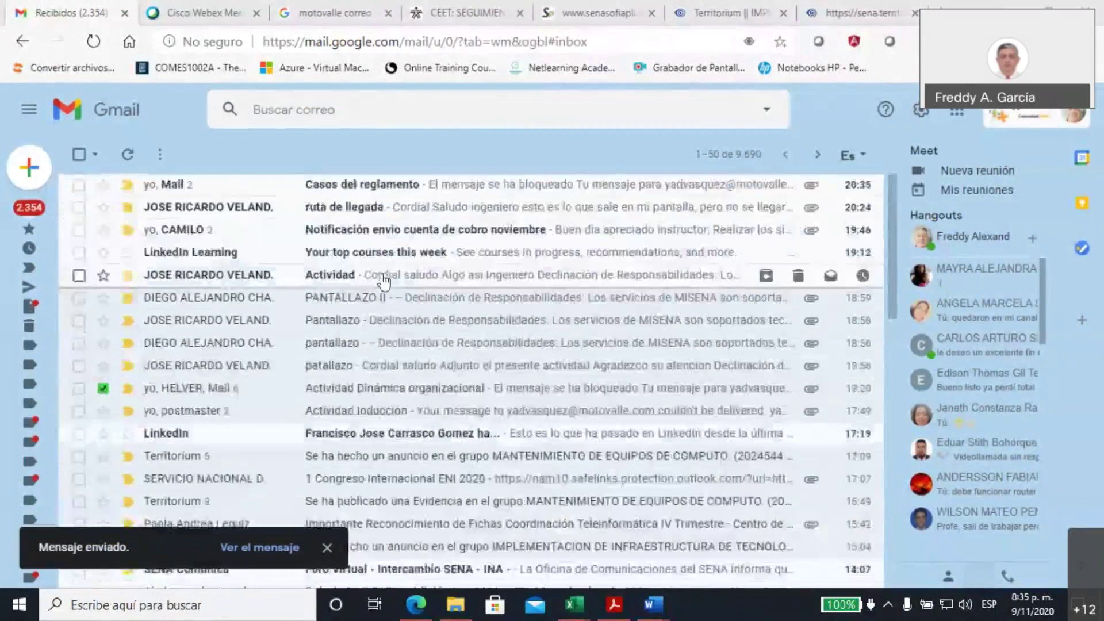
scroll(384, 278, "down", 3)
scroll(385, 278, "up", 3)
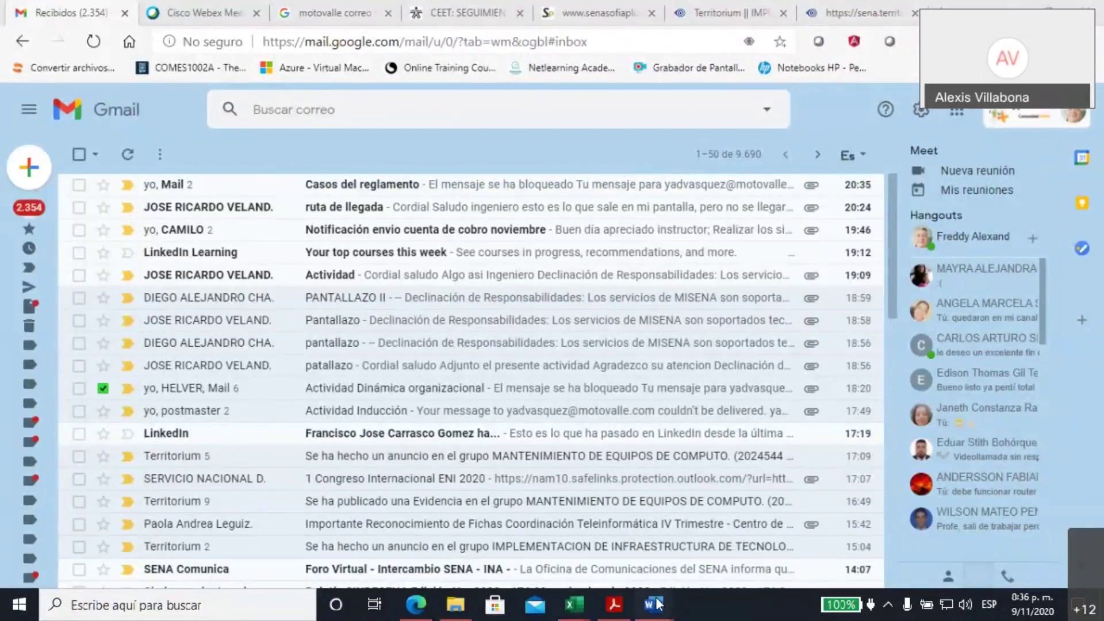
mouse_move(656, 604)
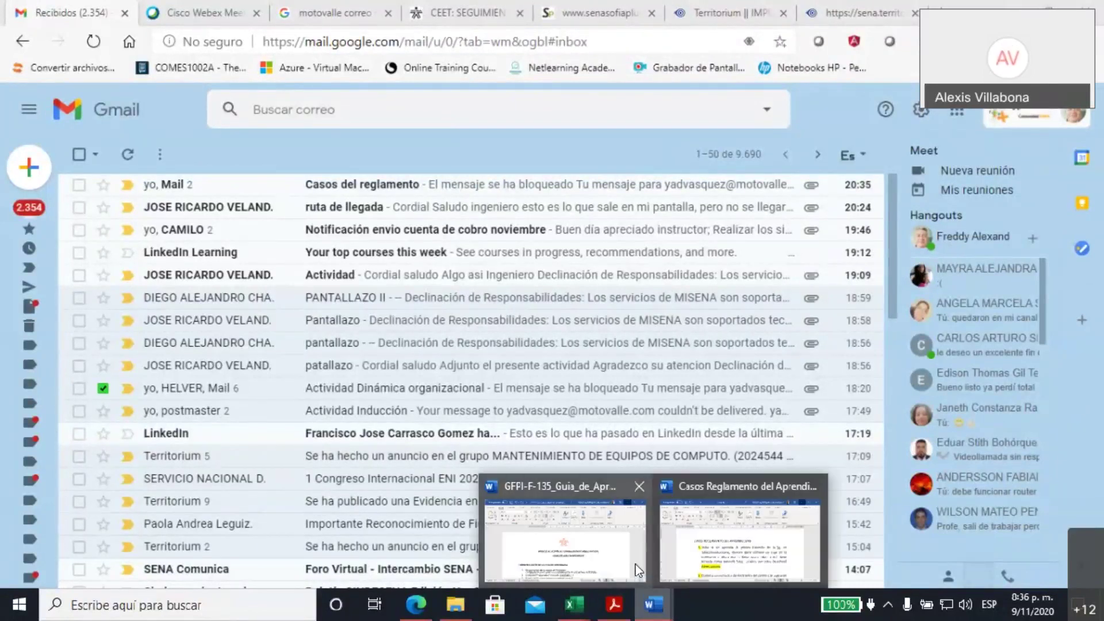
left_click(638, 571)
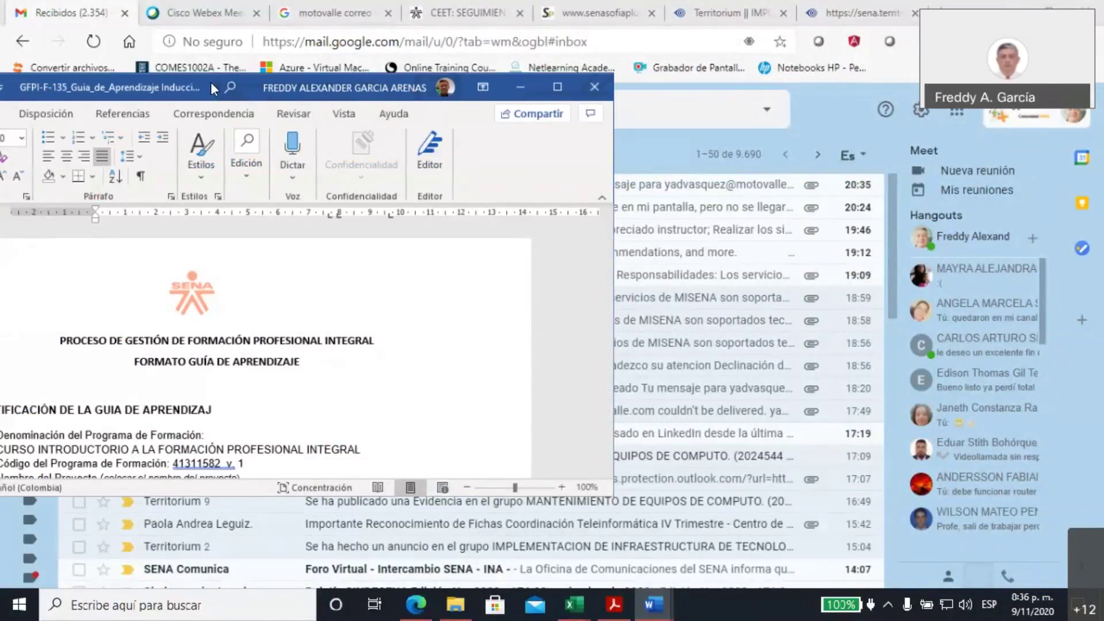
double_click(211, 84)
Scroll through the guide and point out item 3.3.1 on the apprentice regulations
scroll(371, 210, "down", 10)
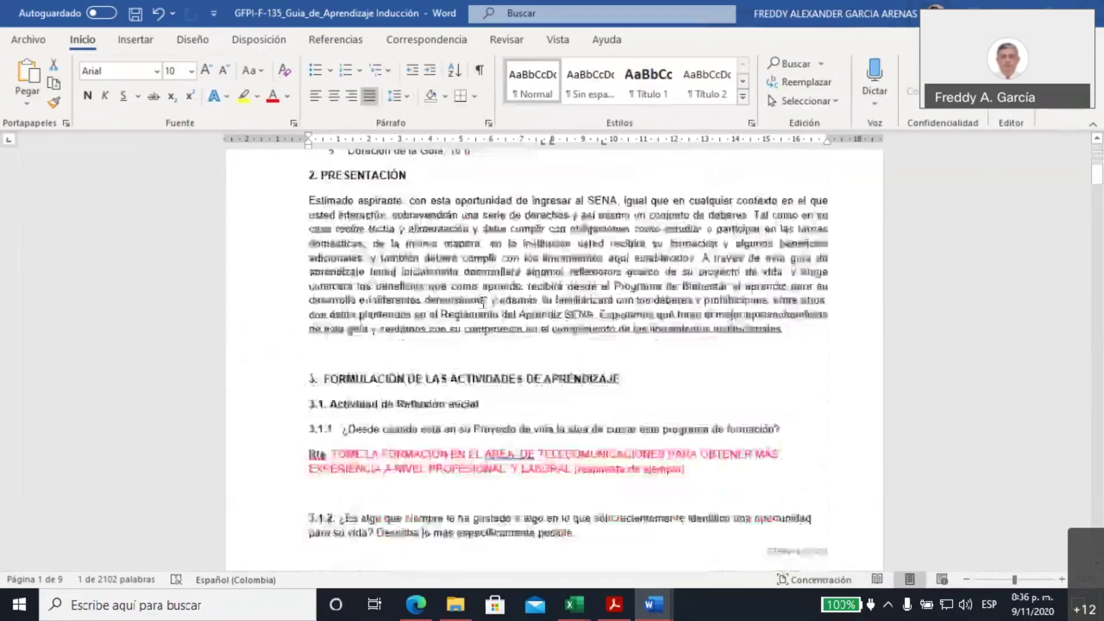
scroll(500, 380, "down", 7)
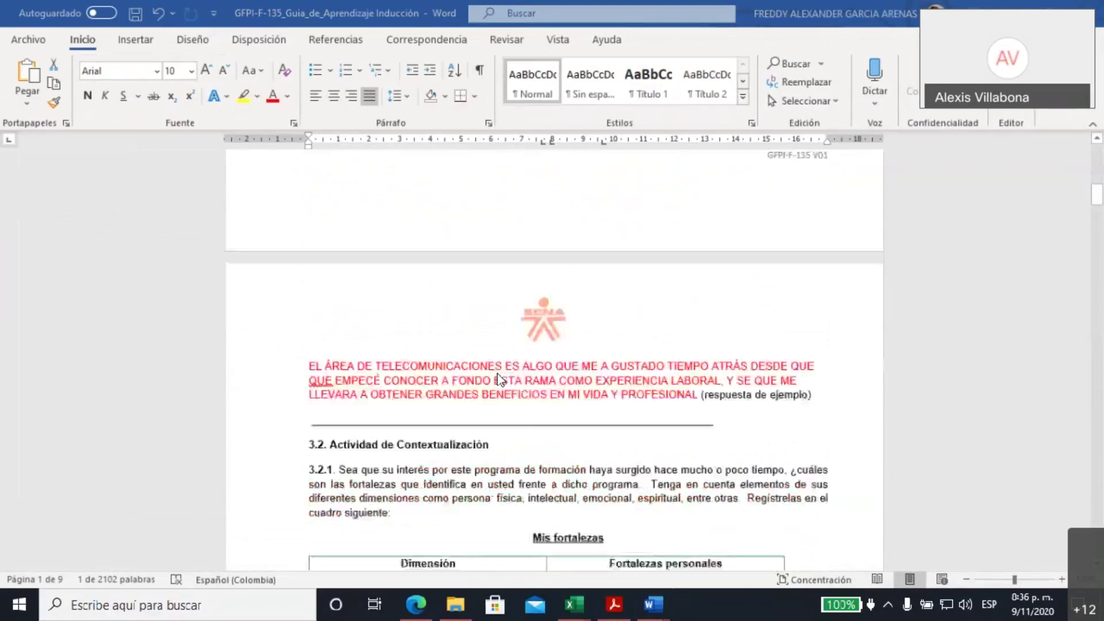
scroll(499, 376, "down", 18)
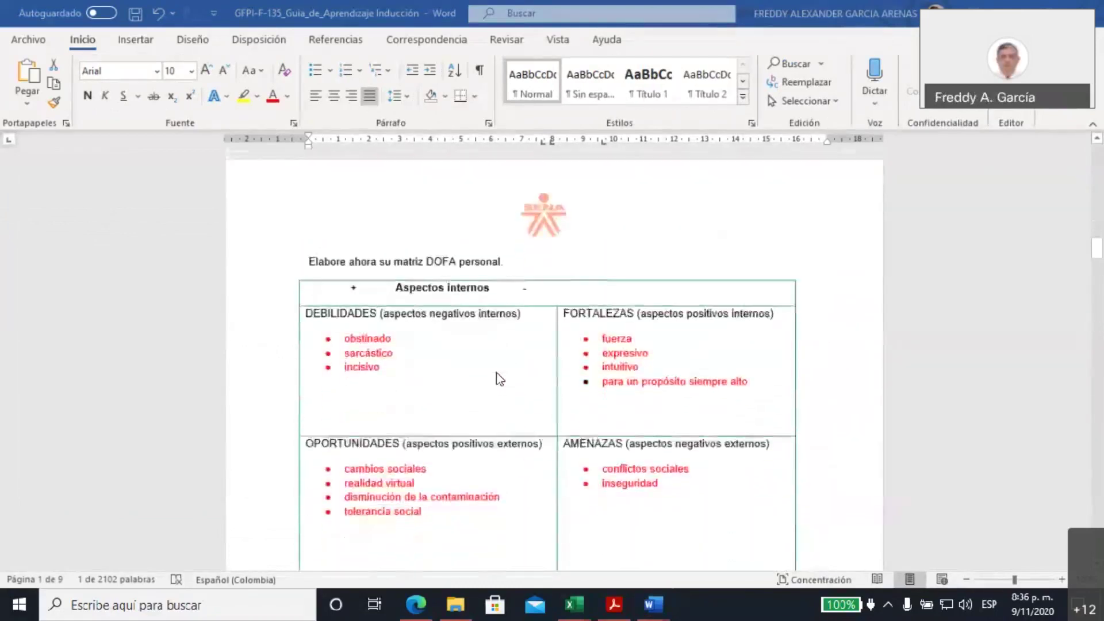
scroll(499, 378, "down", 15)
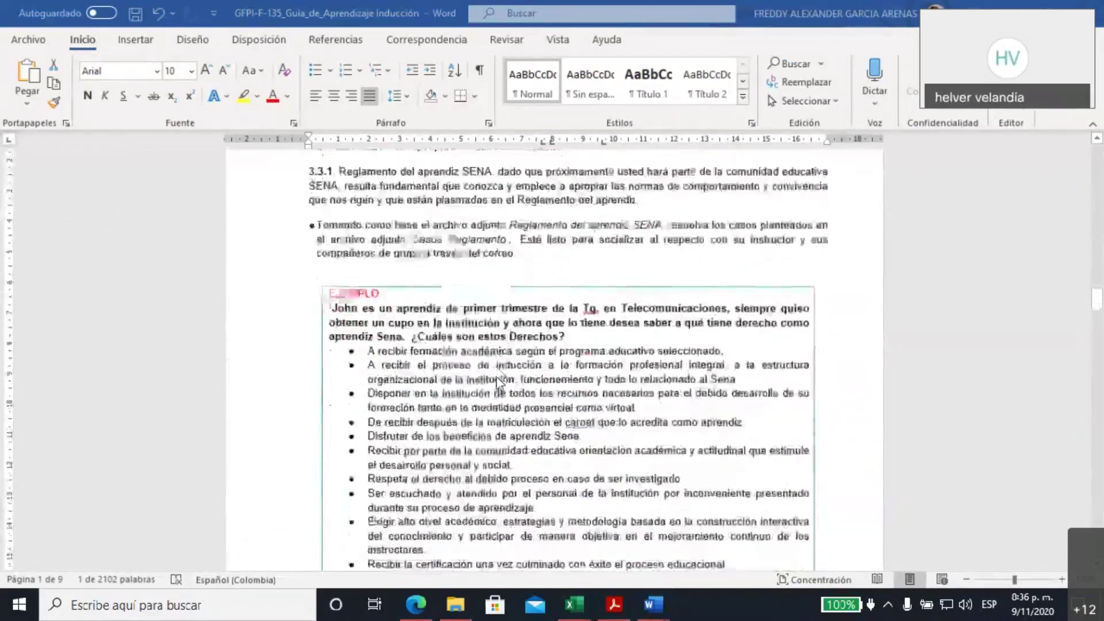
scroll(496, 377, "up", 1)
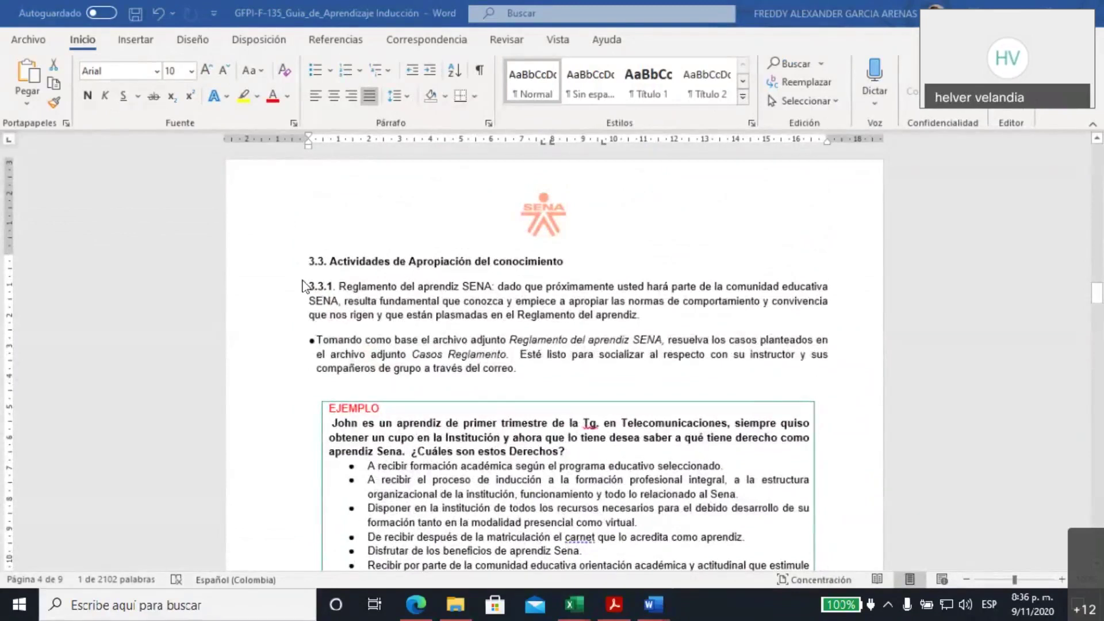
left_click(305, 286)
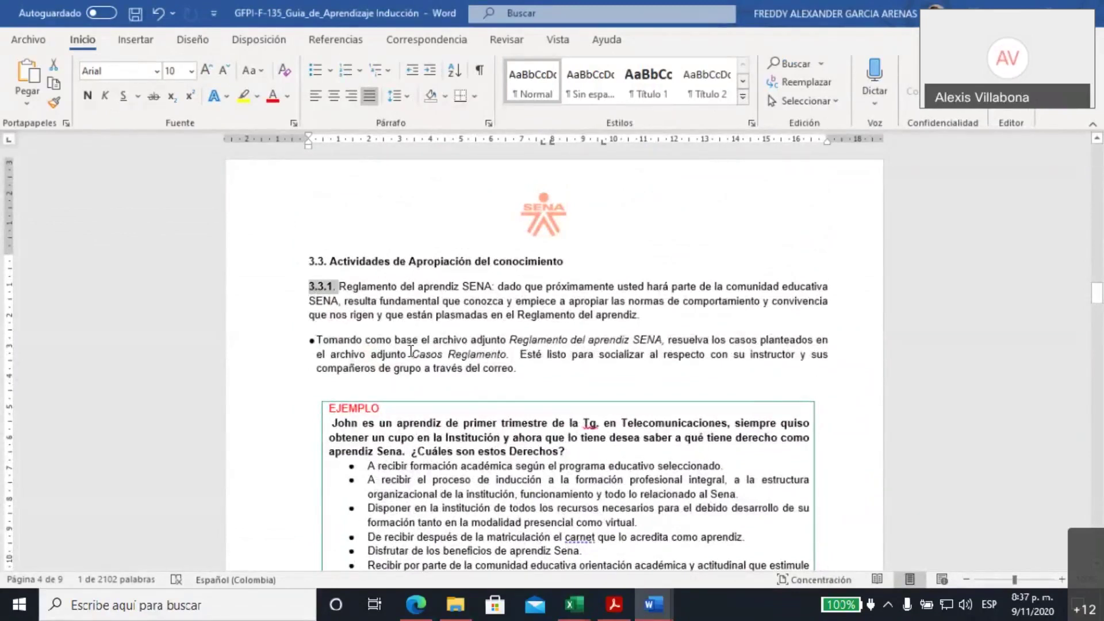
Highlight the opening of item 3.4.1 and the words 'Power Point' in the activity
scroll(452, 370, "down", 14)
scroll(451, 370, "down", 20)
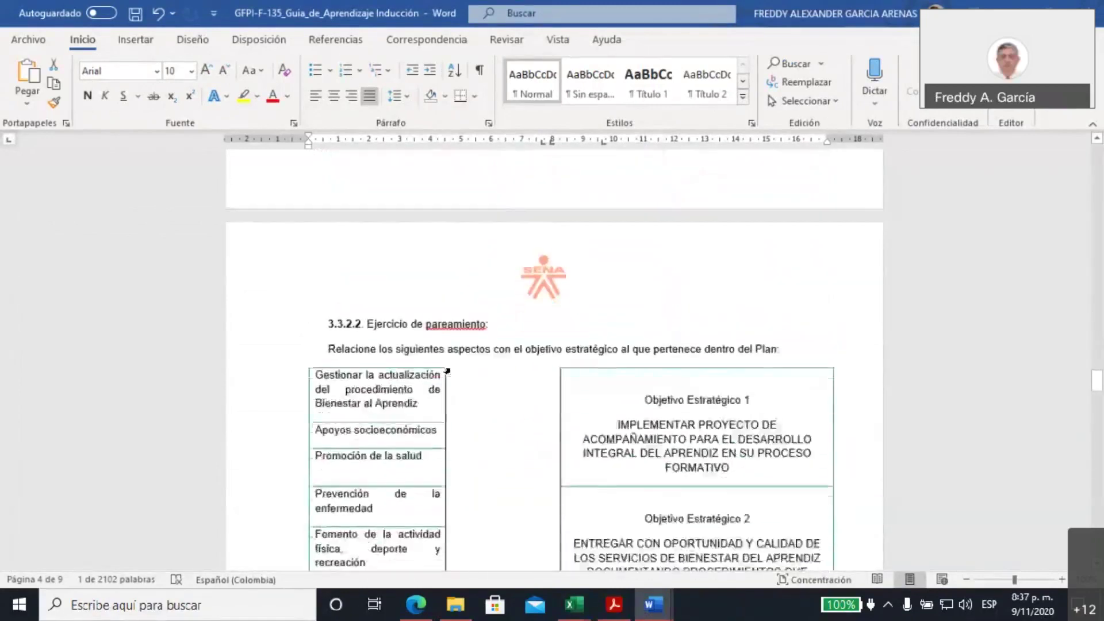
scroll(452, 370, "down", 20)
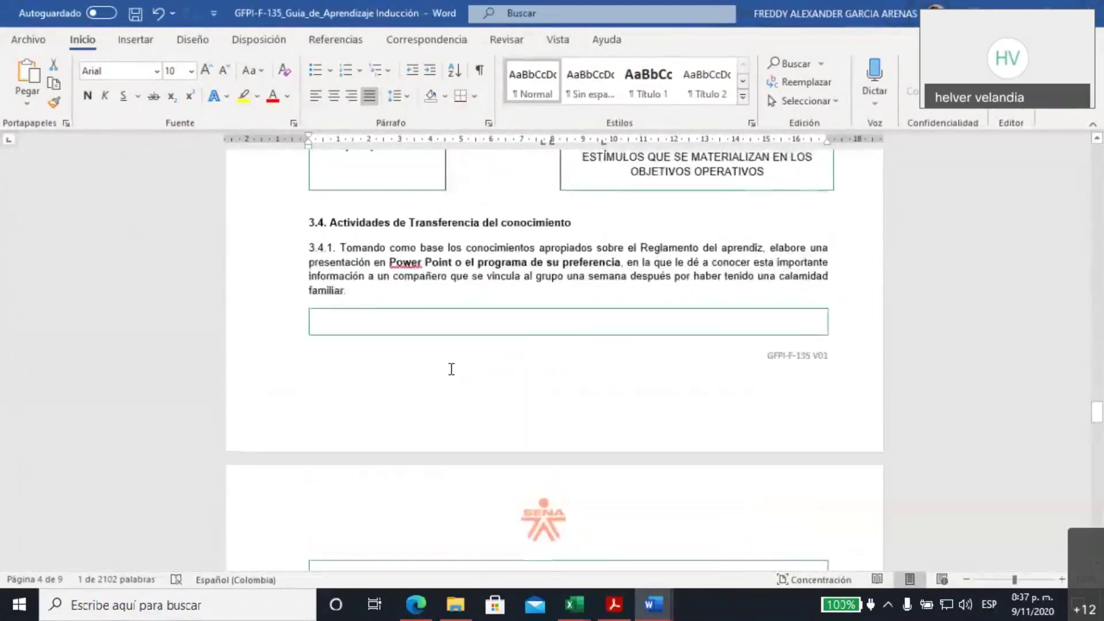
scroll(451, 370, "up", 1)
left_click_drag(309, 284, 348, 280)
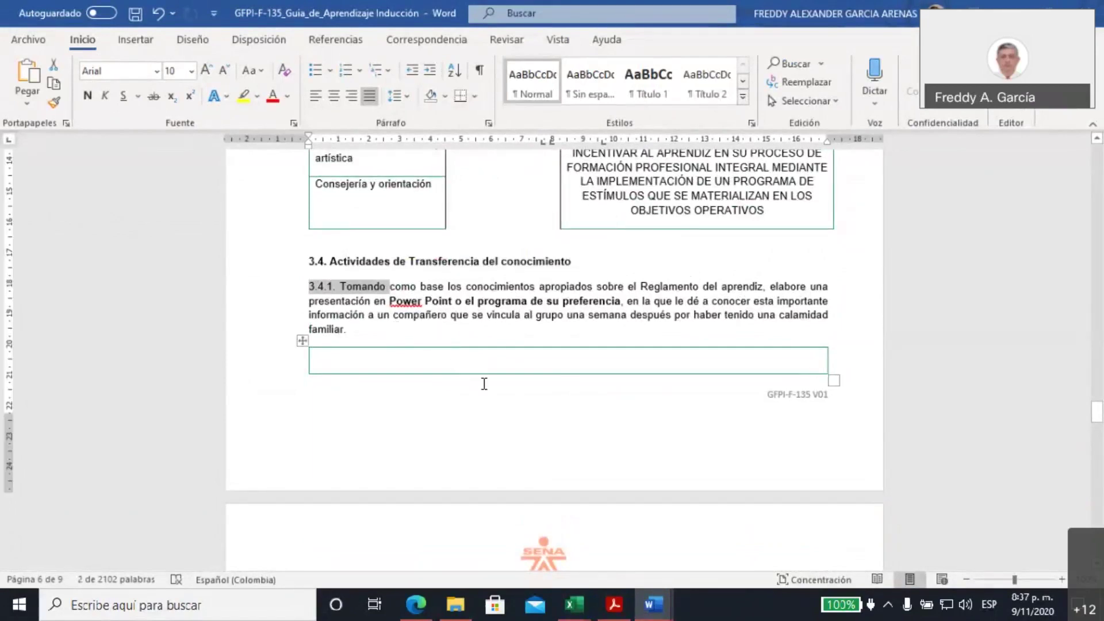
scroll(484, 384, "up", 1)
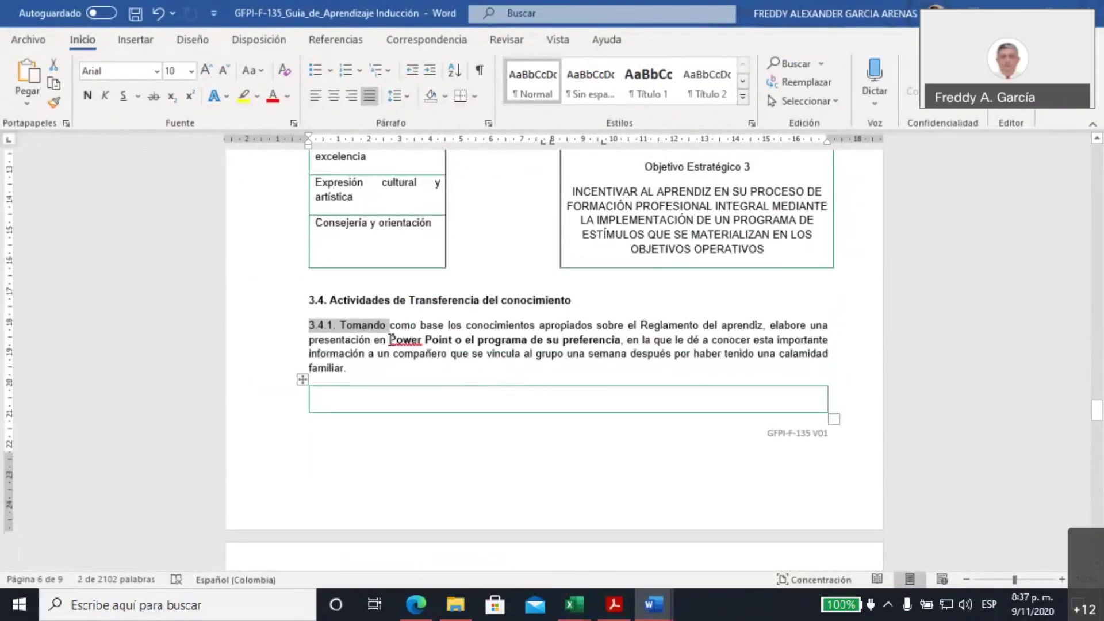
left_click(431, 340)
left_click_drag(431, 340, 454, 340)
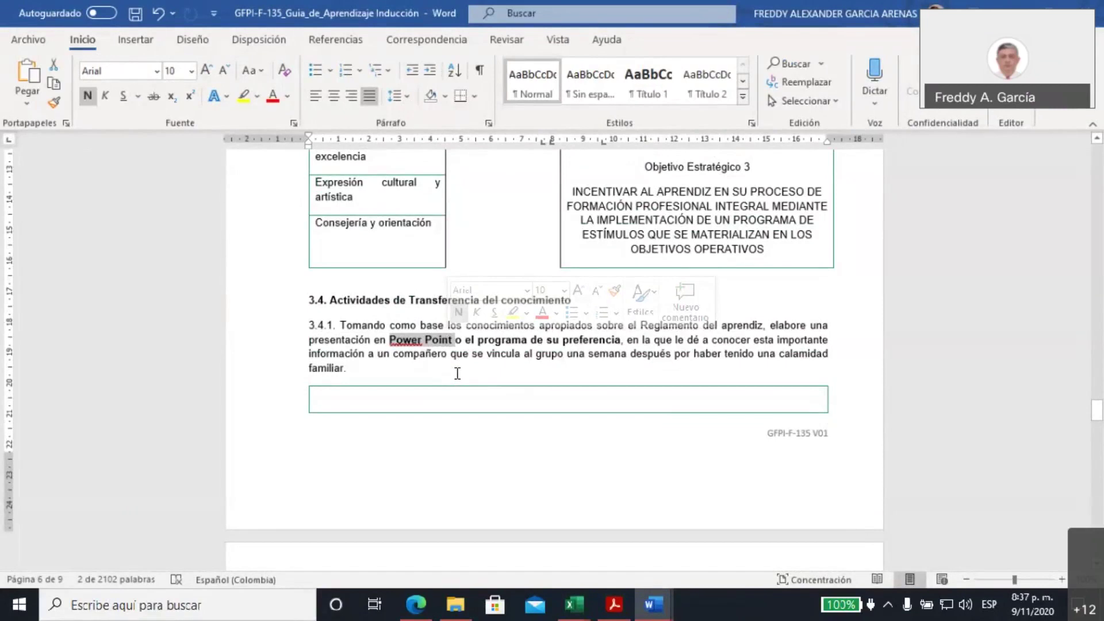
Scroll back to the top, restore the Word window and minimize it to reveal Gmail
scroll(458, 368, "up", 5)
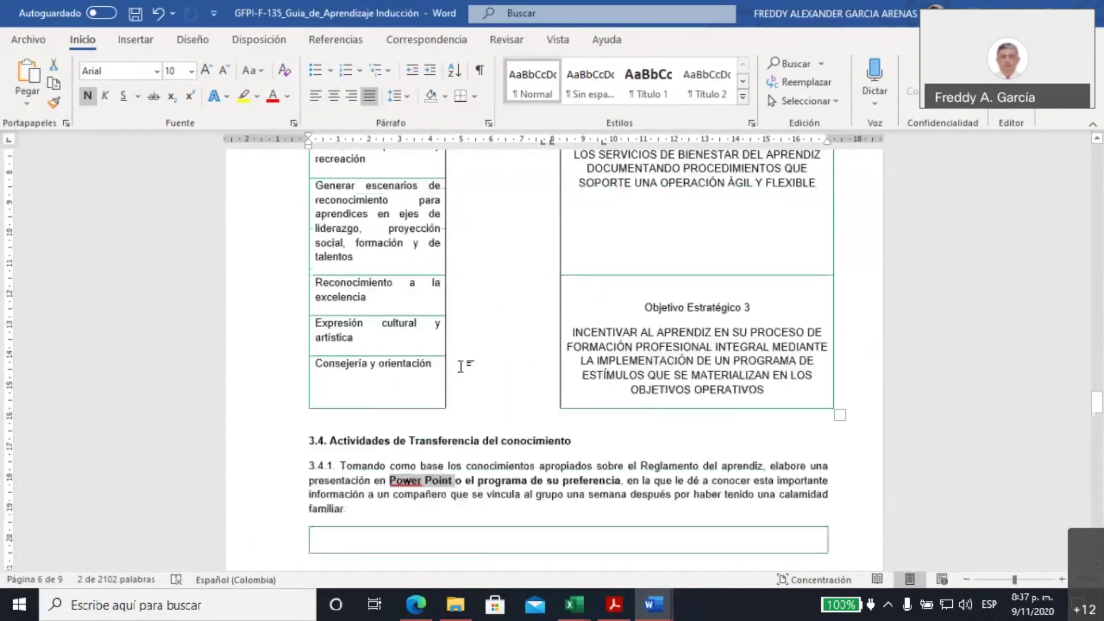
scroll(461, 366, "up", 20)
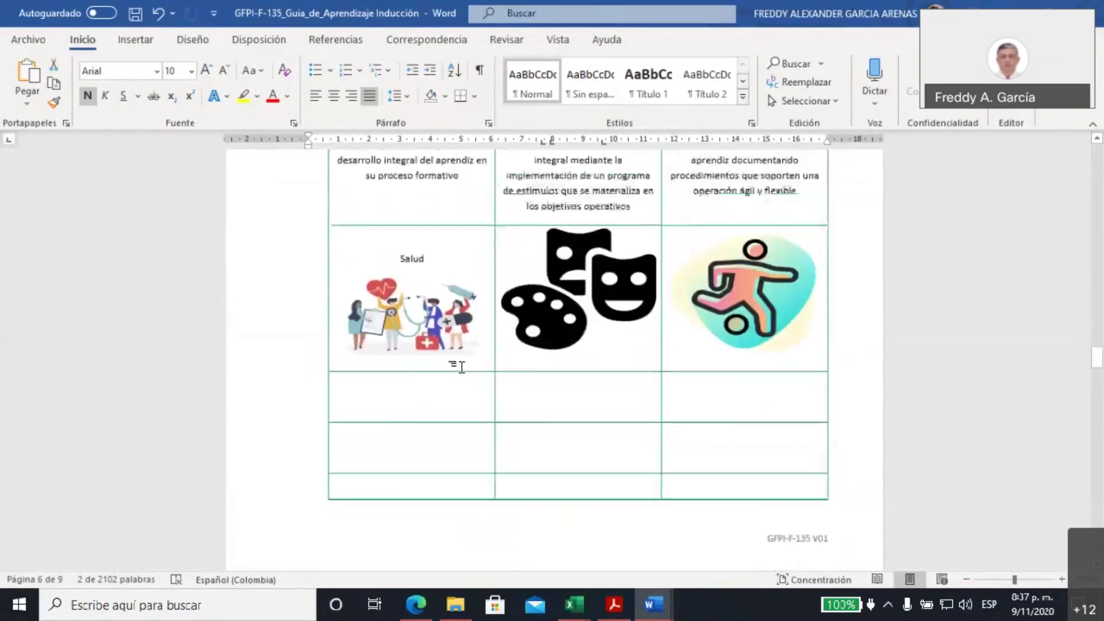
scroll(461, 368, "up", 10)
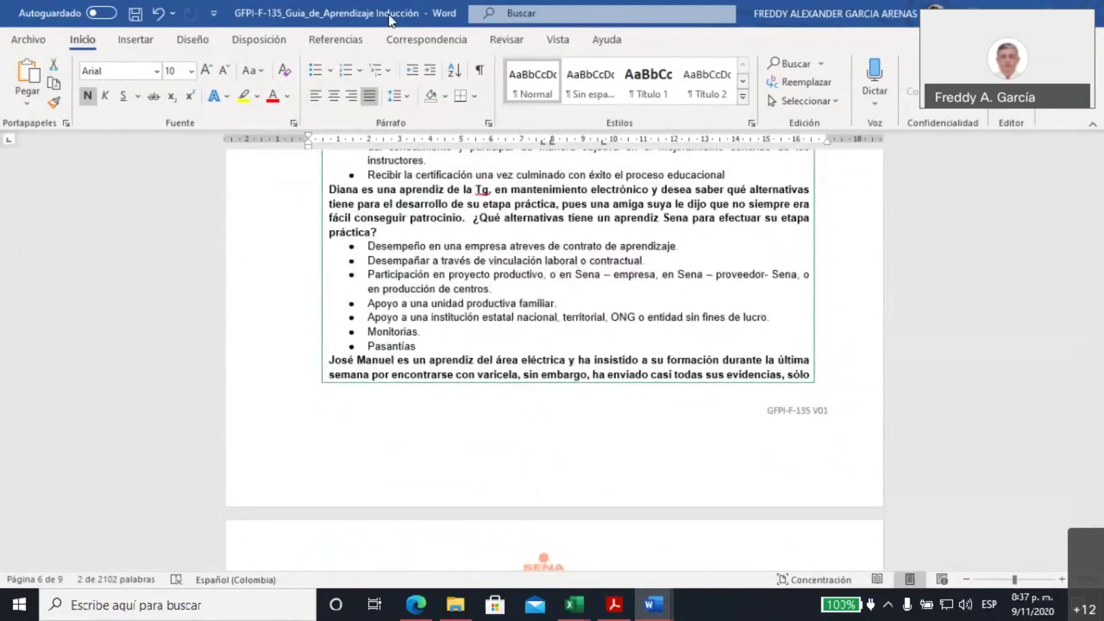
double_click(404, 1)
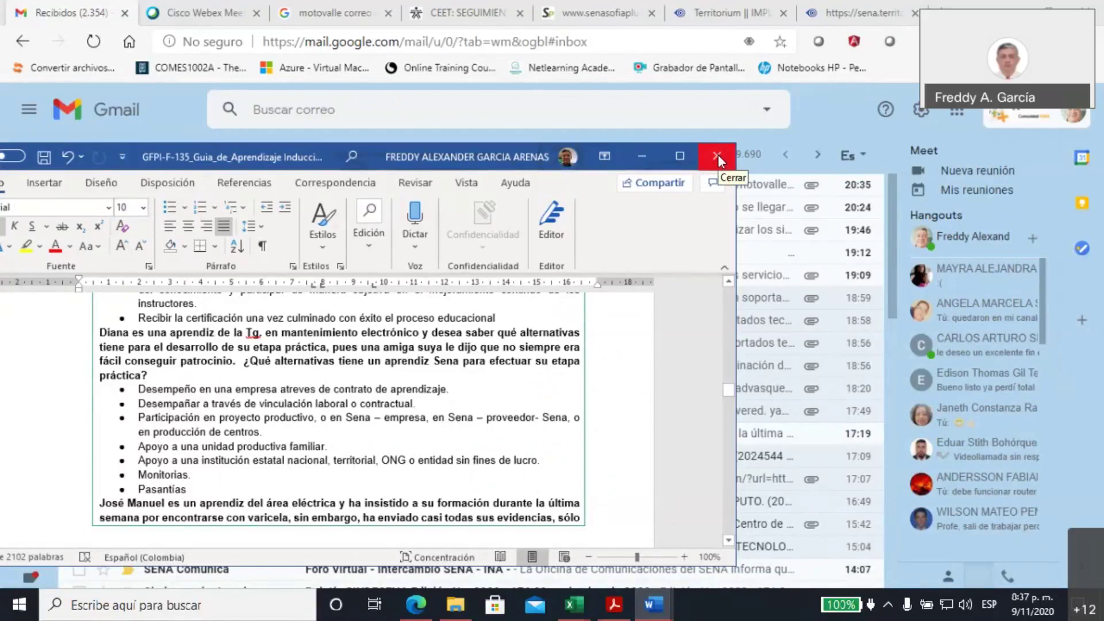
left_click(644, 155)
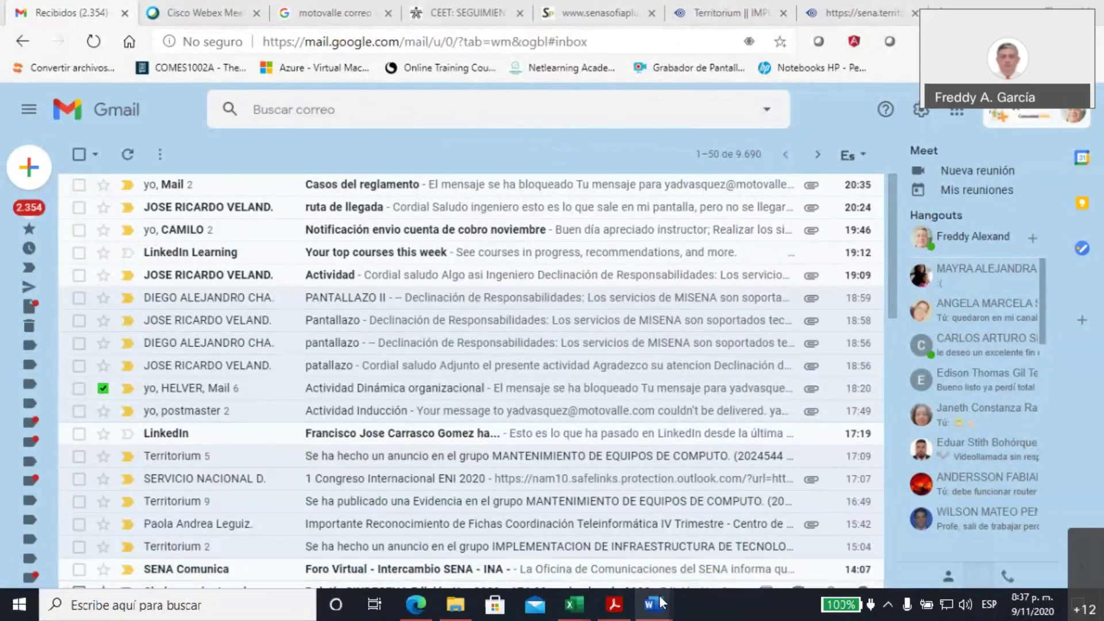
Leave the Gmail inbox in view, listing conversations 1–50 of 9,690 with 2,354 unread
mouse_move(656, 588)
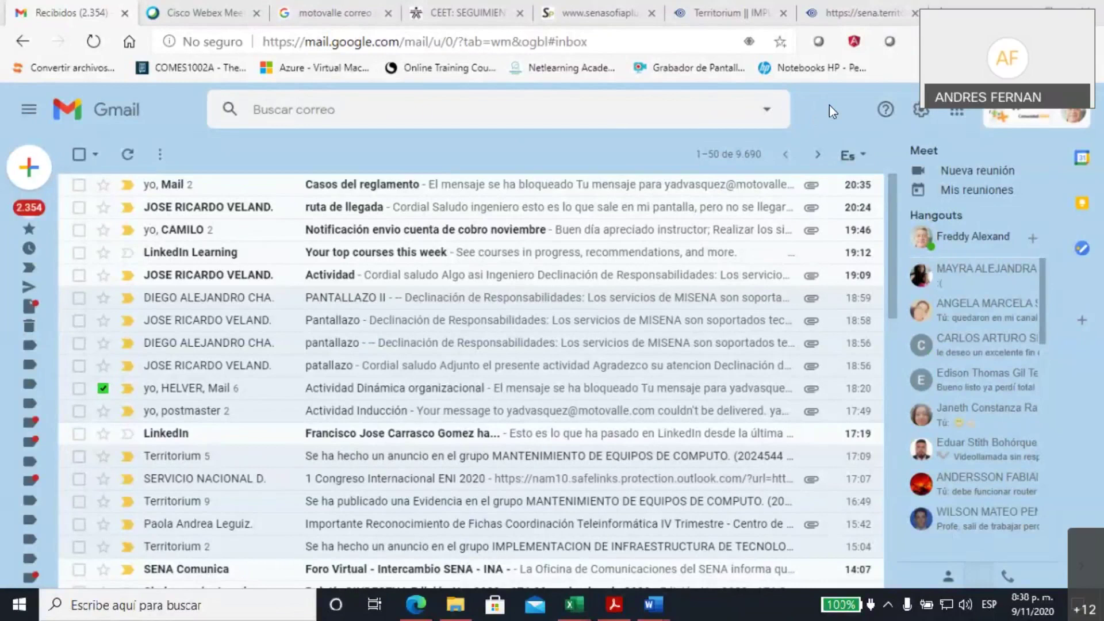
left_click(723, 18)
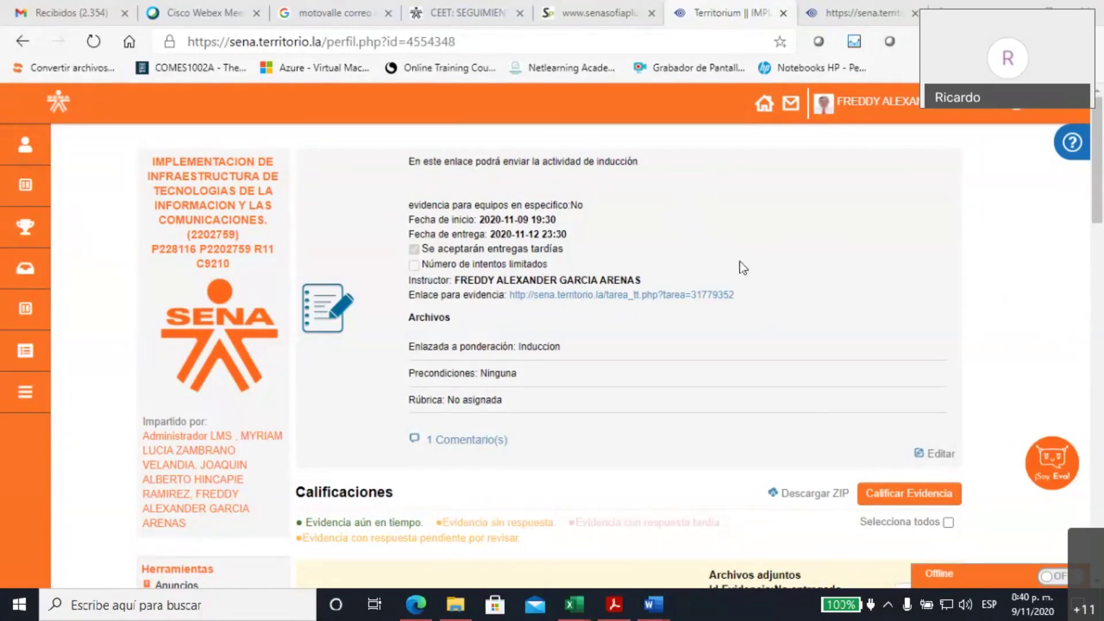
Bring up the listados IITICS 2202759 workbook, select C17:J17, and save the workbook
mouse_move(578, 614)
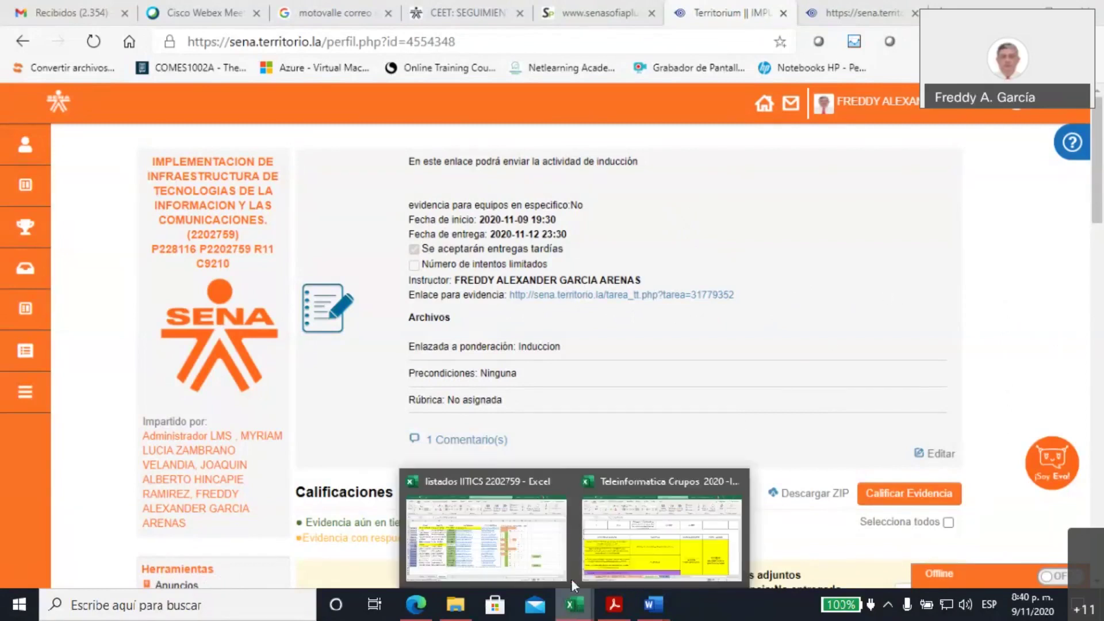
left_click(564, 565)
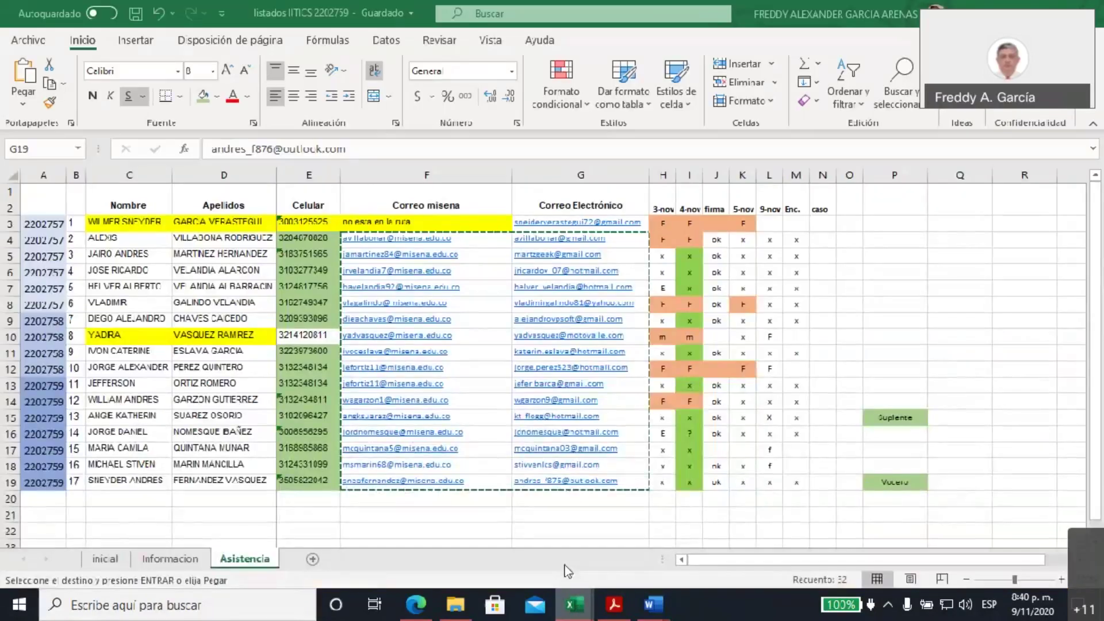
left_click_drag(112, 449, 715, 449)
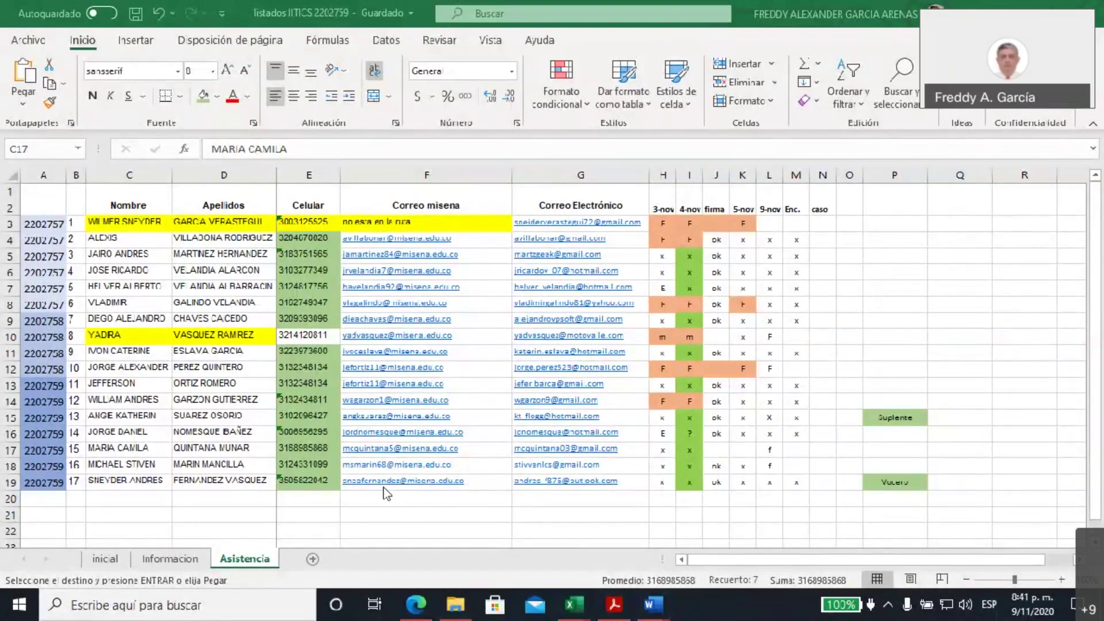
left_click(136, 14)
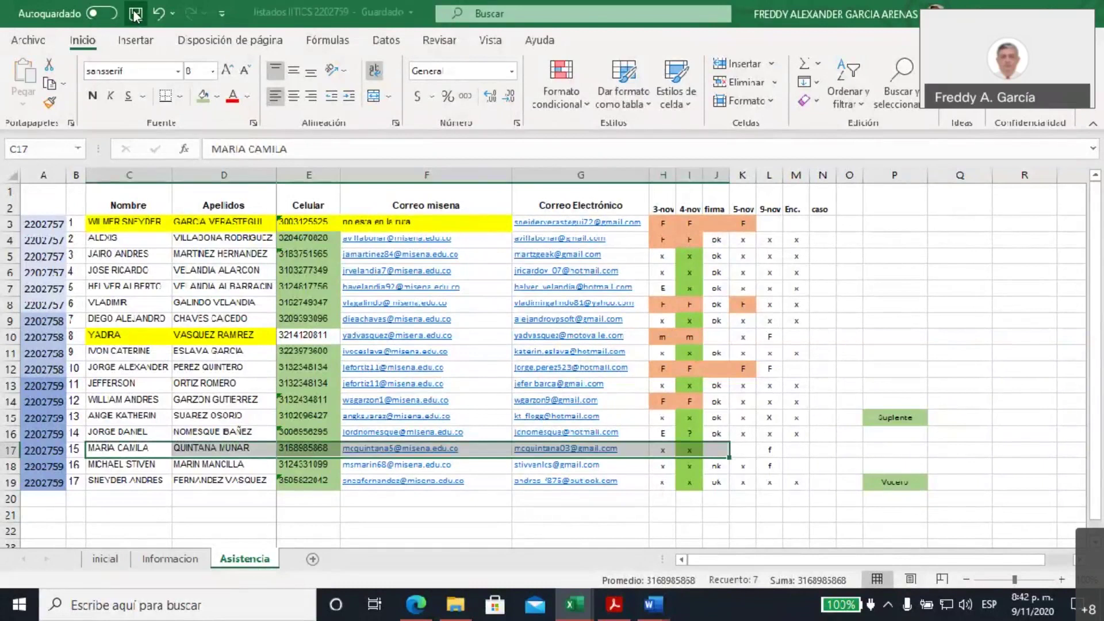